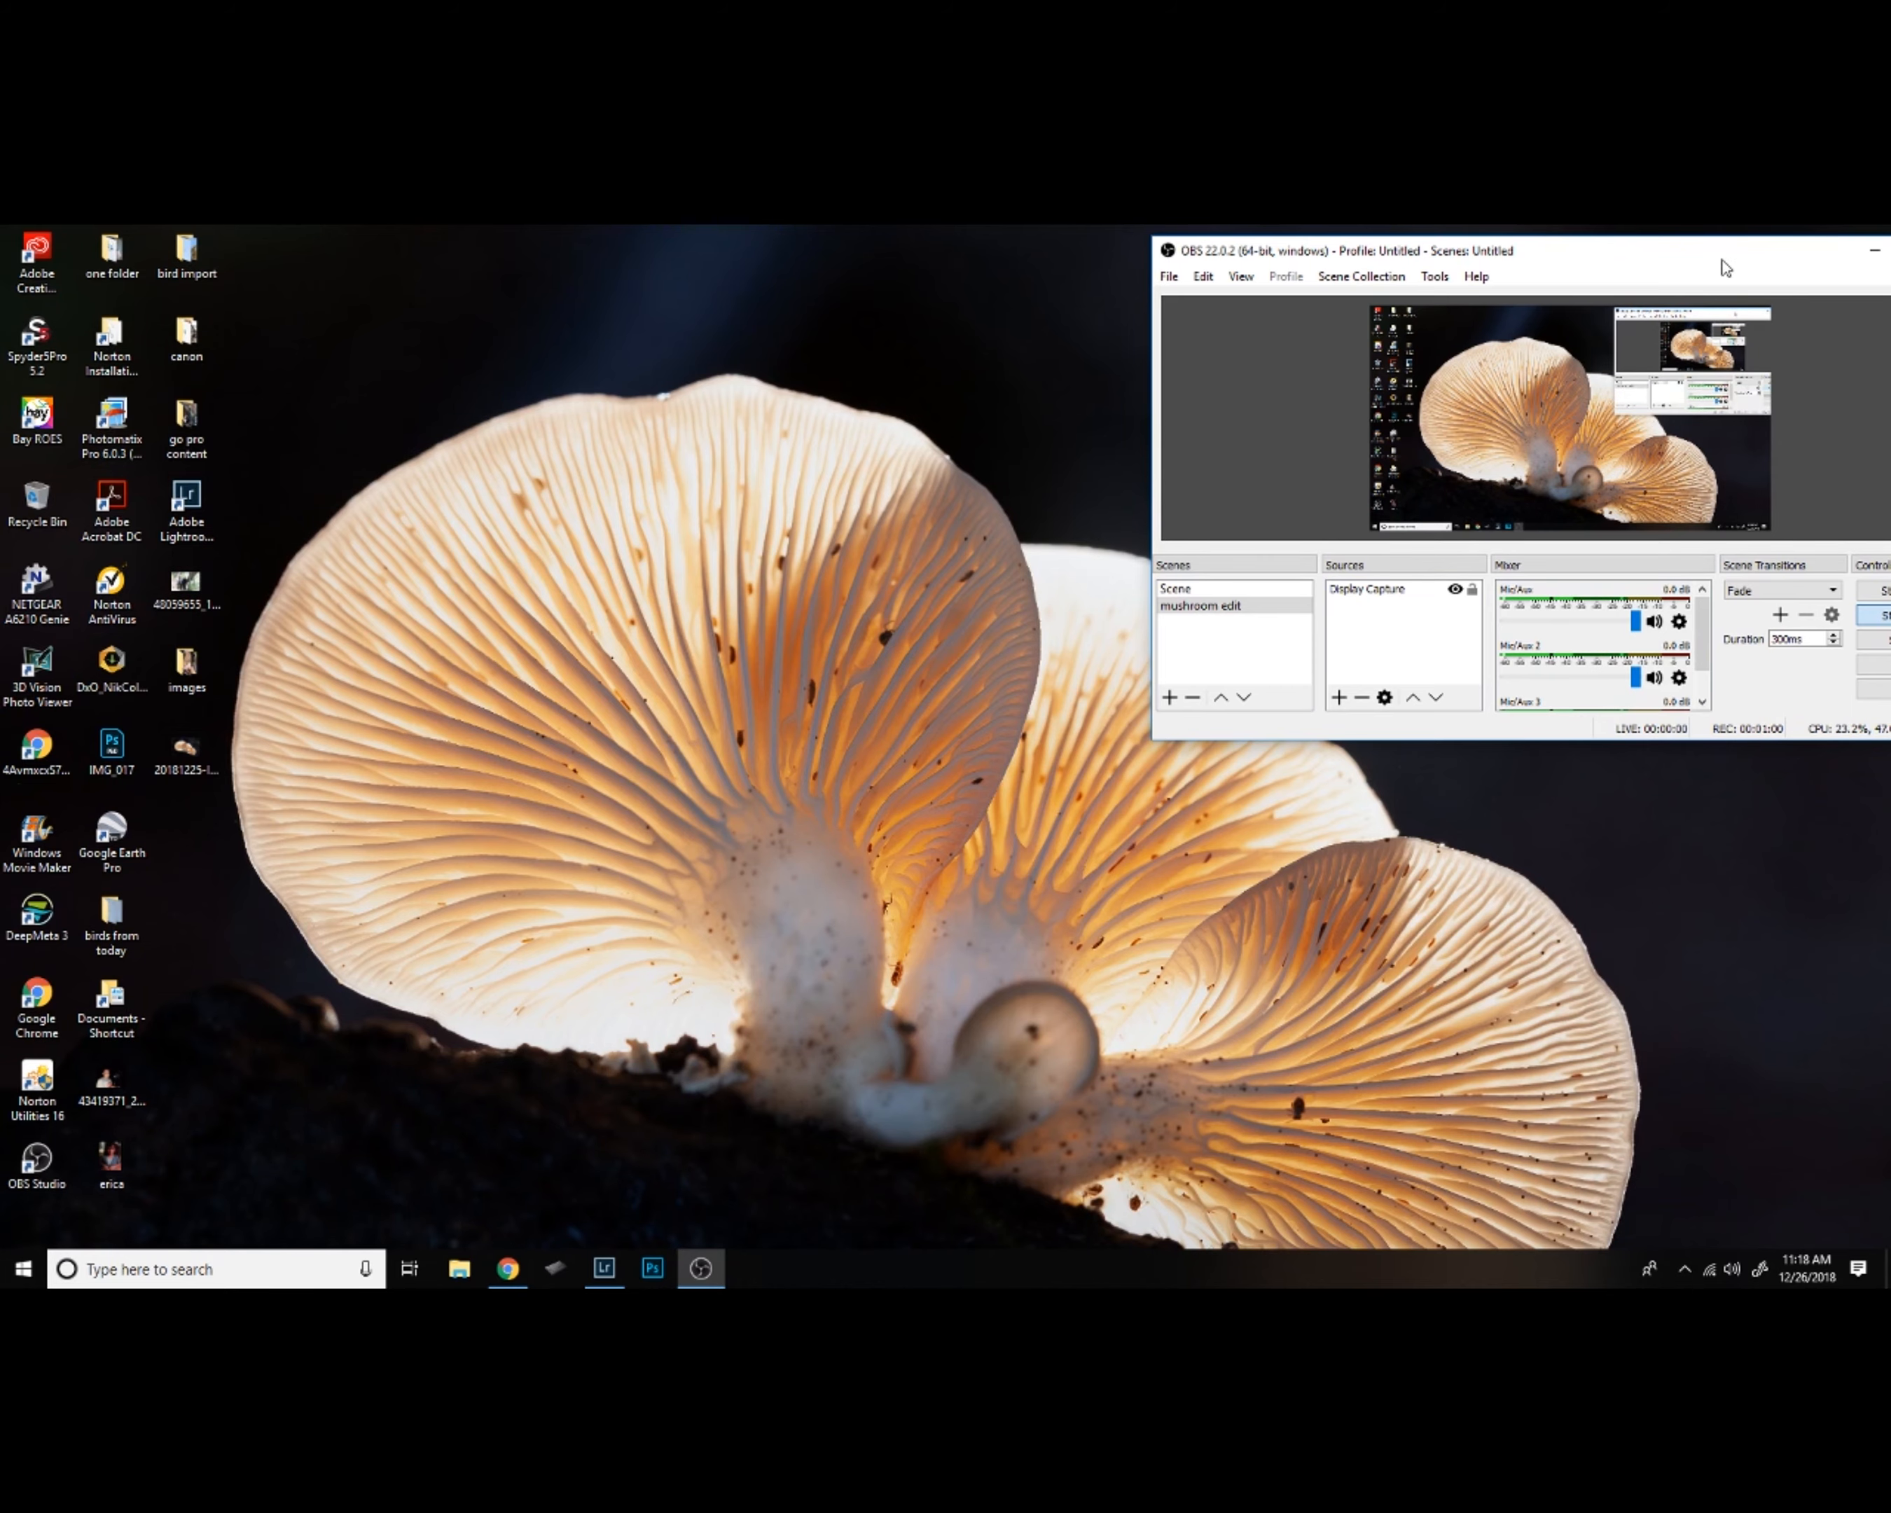
Switch to Lightroom Classic, view 20181225-IMG_7355-Edit.tif and return to the darker backlit photo 20181225-IMG_7363.DNG.
{"action": "left_click_drag", "start_coordinate": [1725, 268], "coordinate": [1263, 385]}
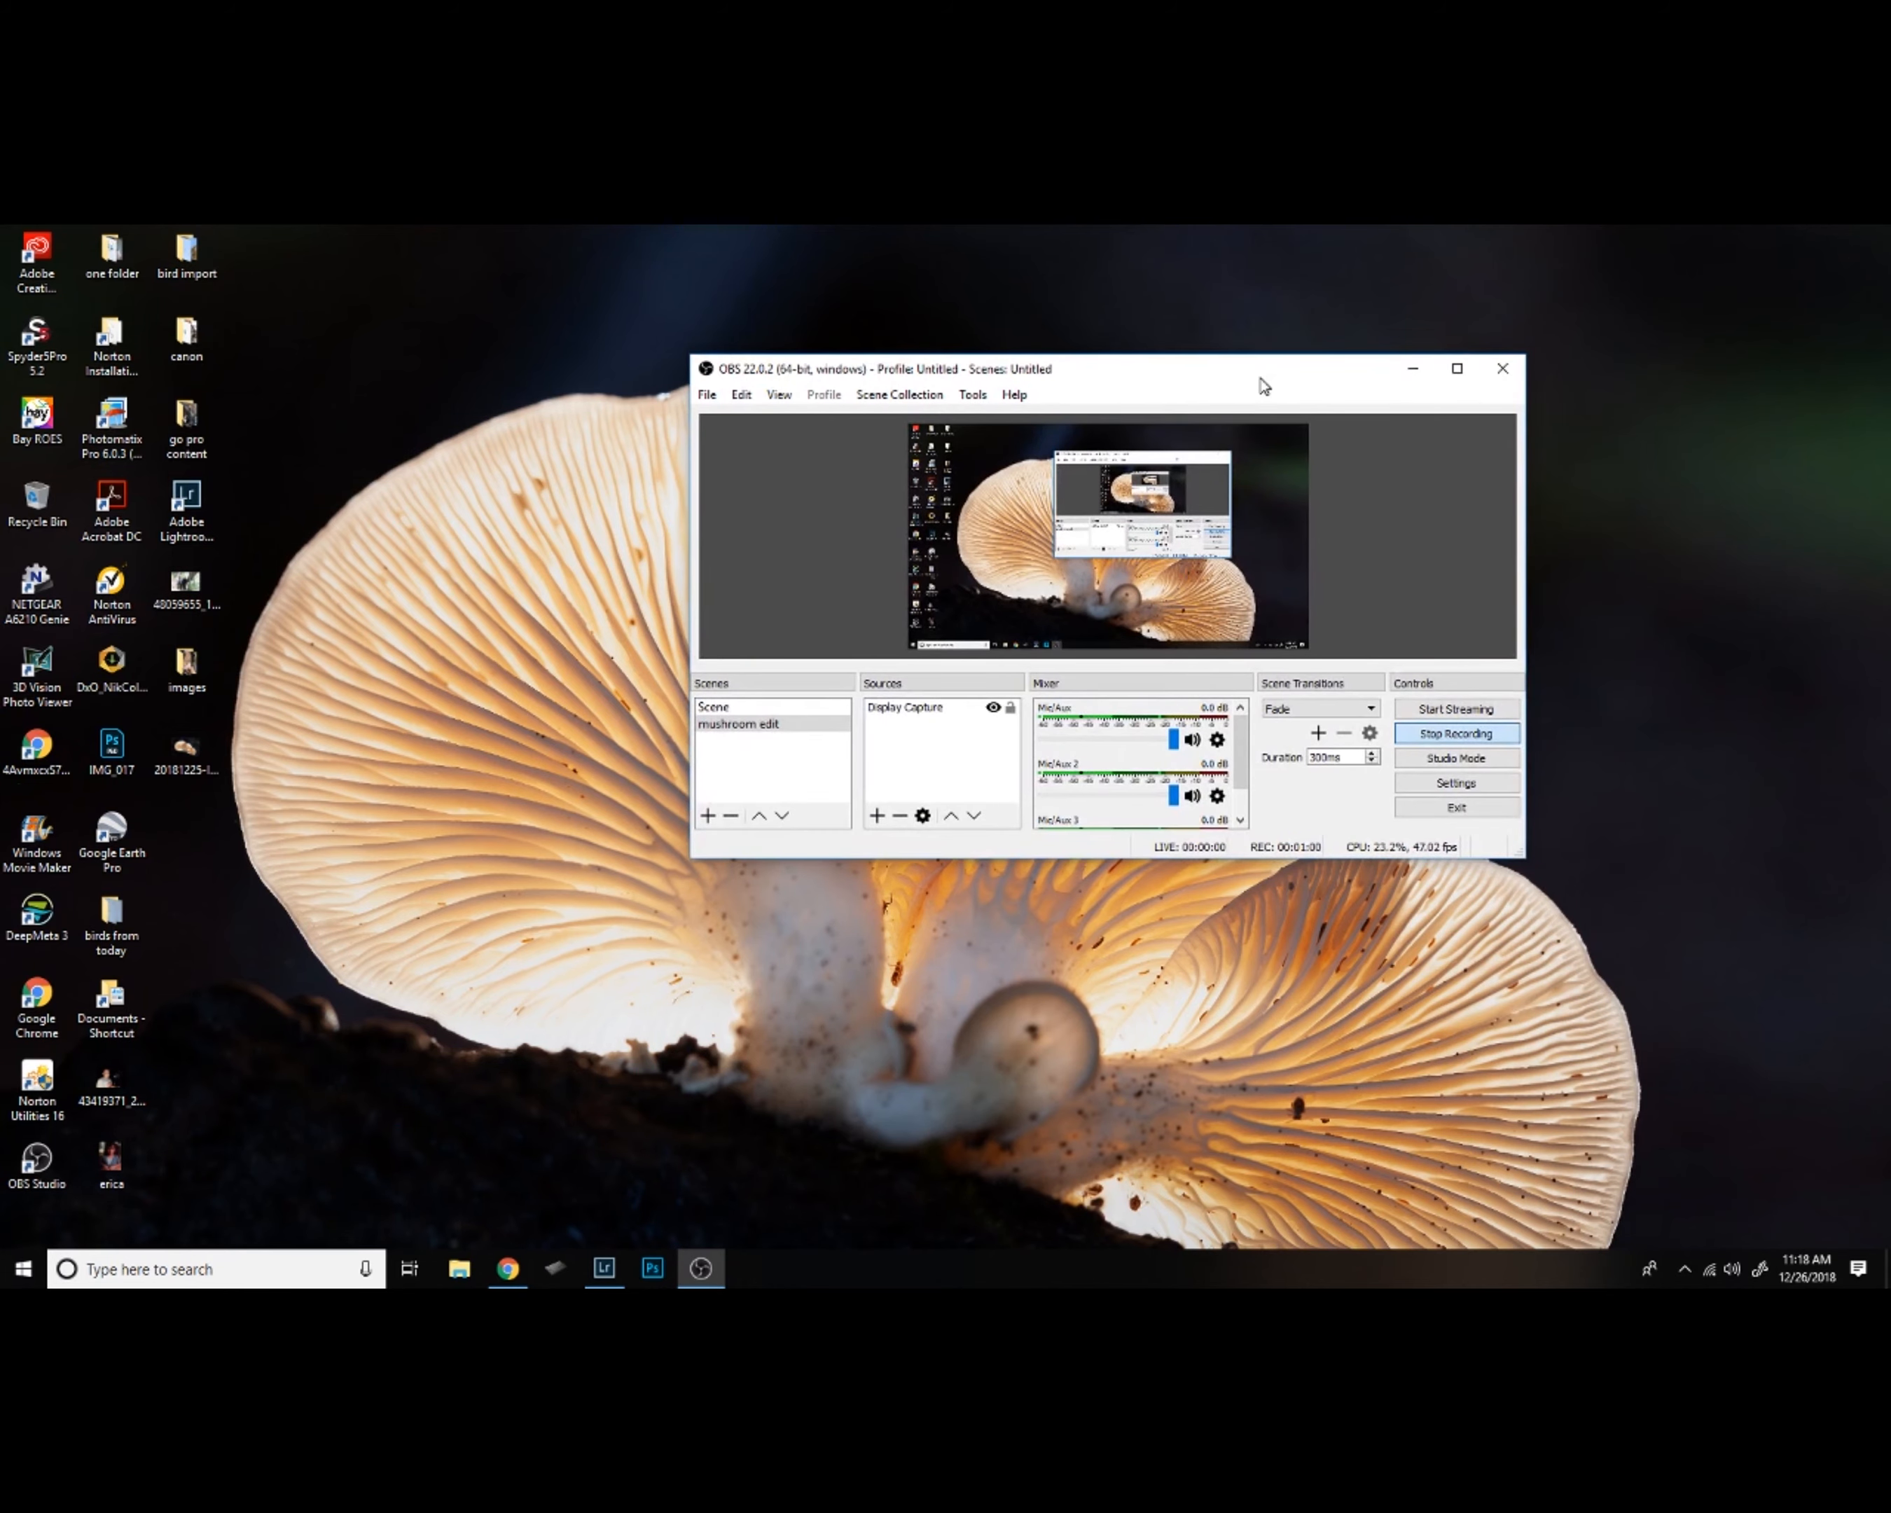
{"action": "left_click", "coordinate": [605, 1268]}
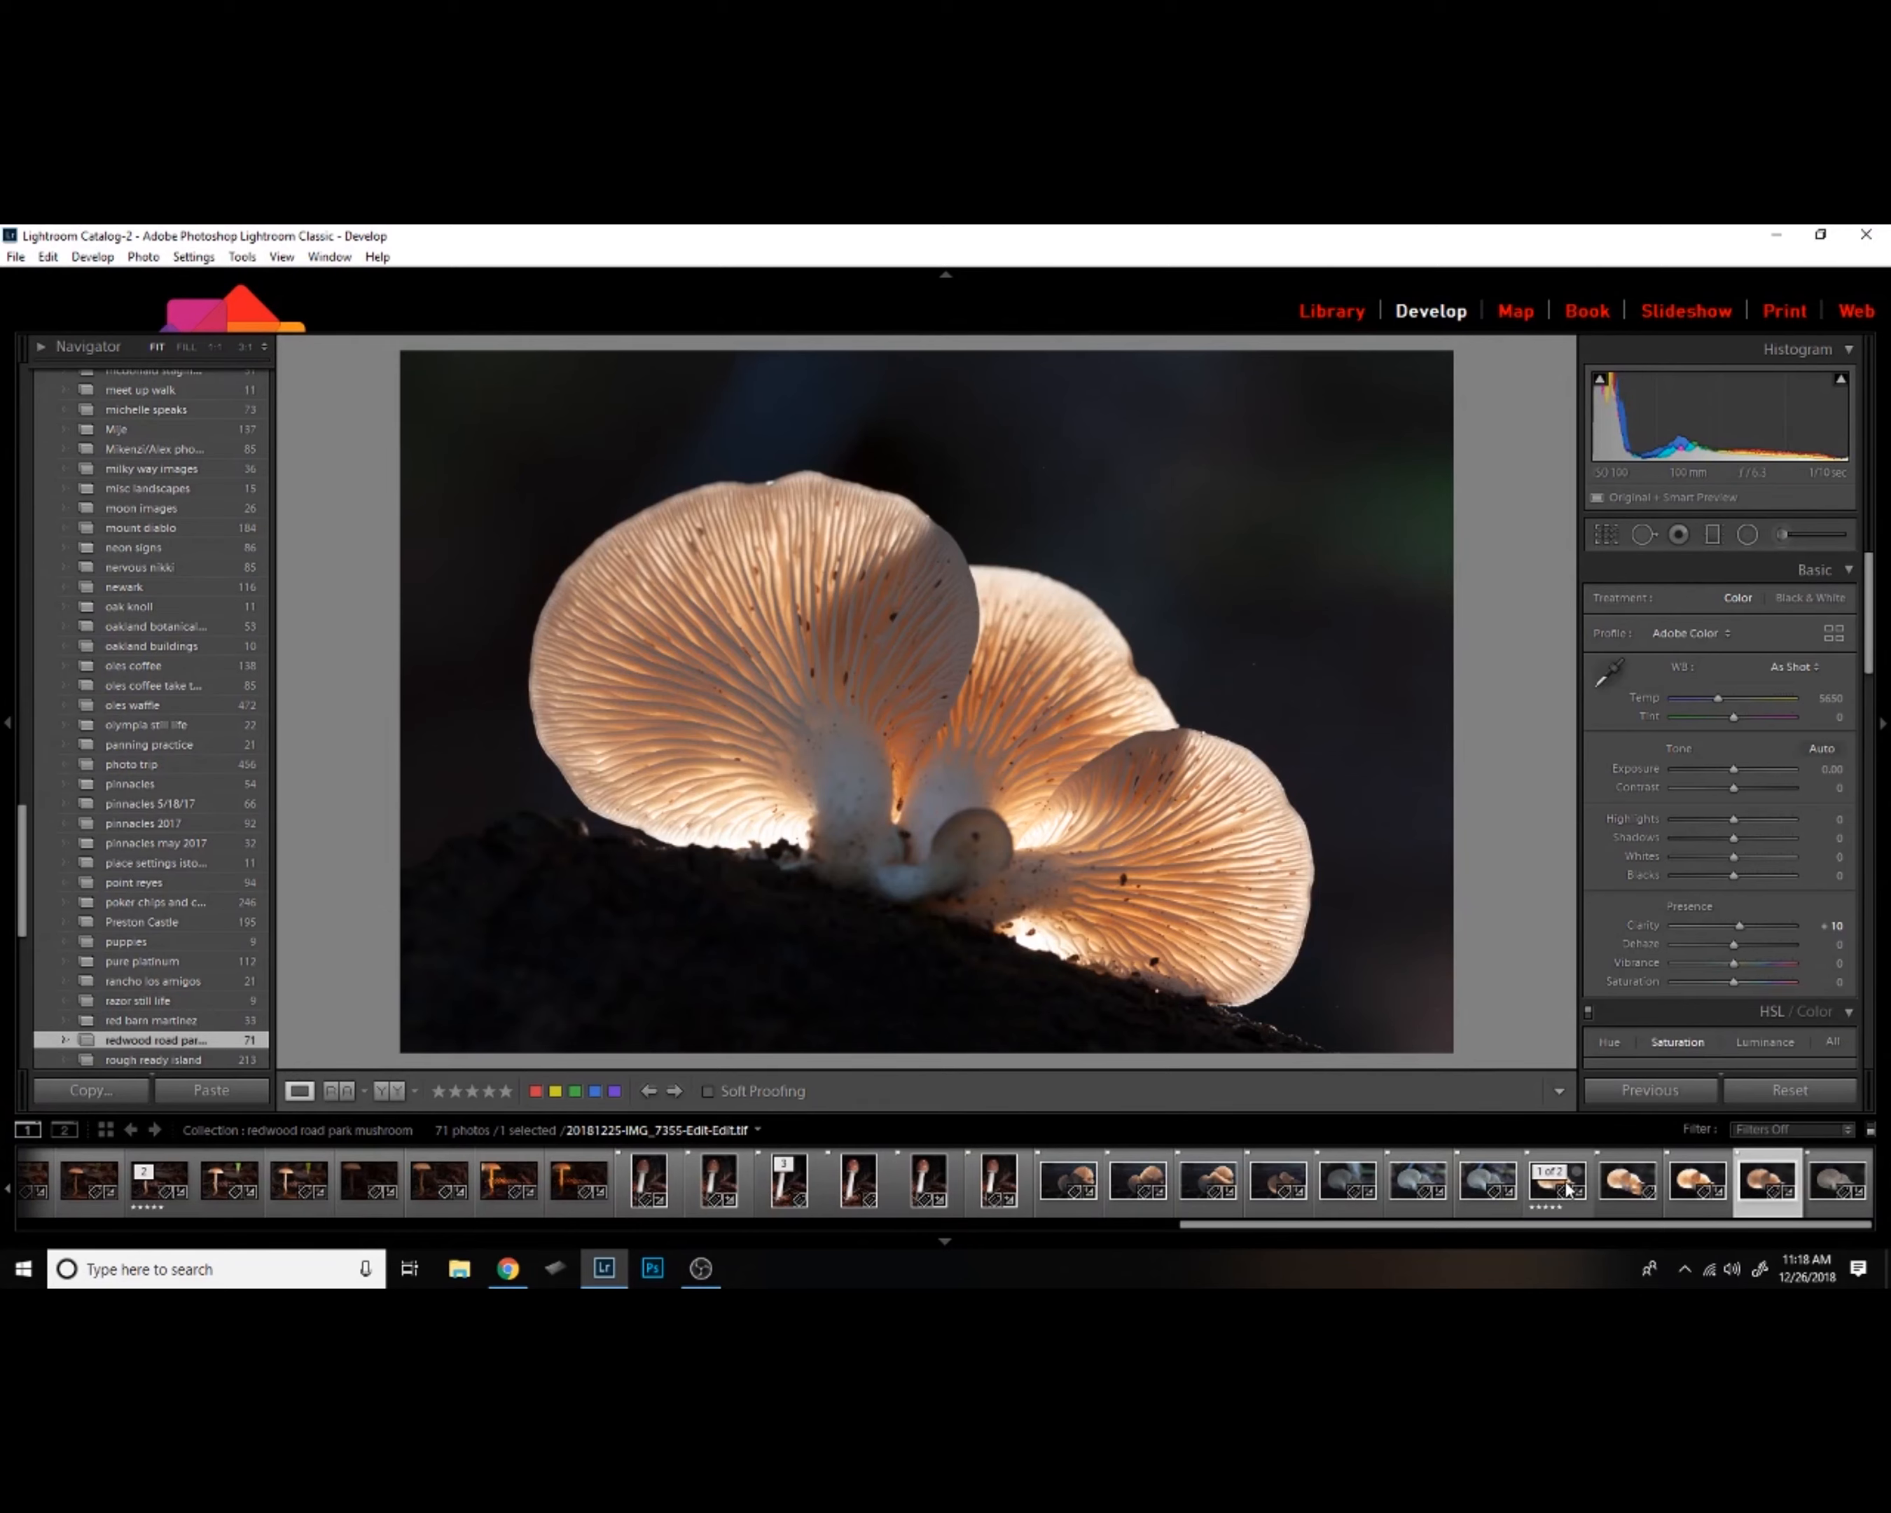
{"action": "left_click", "coordinate": [1627, 1196]}
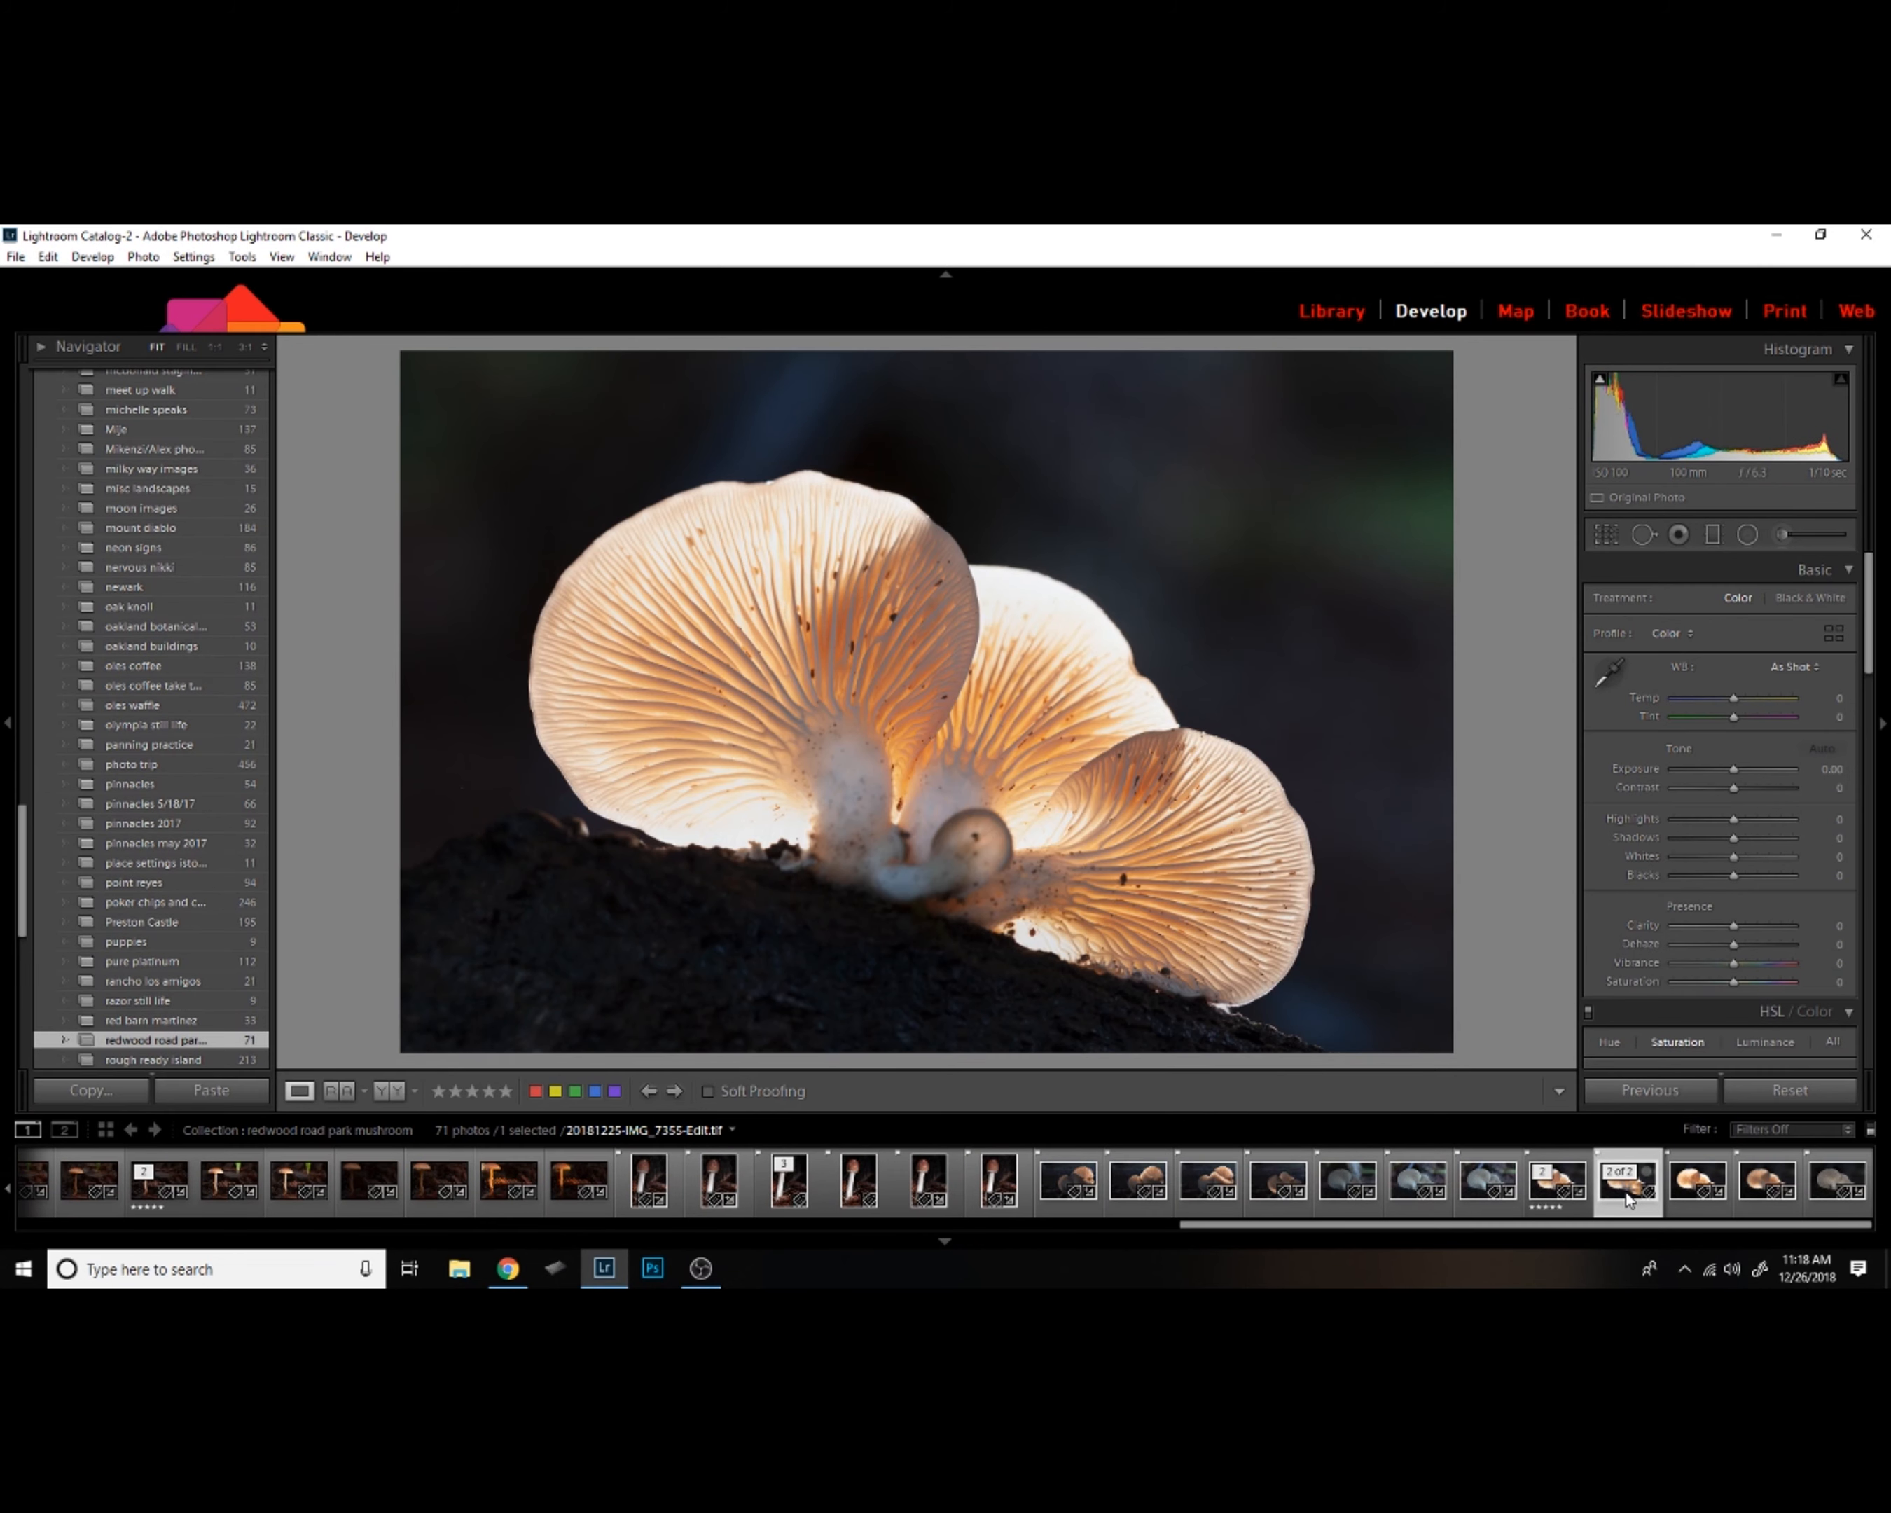
{"action": "left_click", "coordinate": [1760, 1191]}
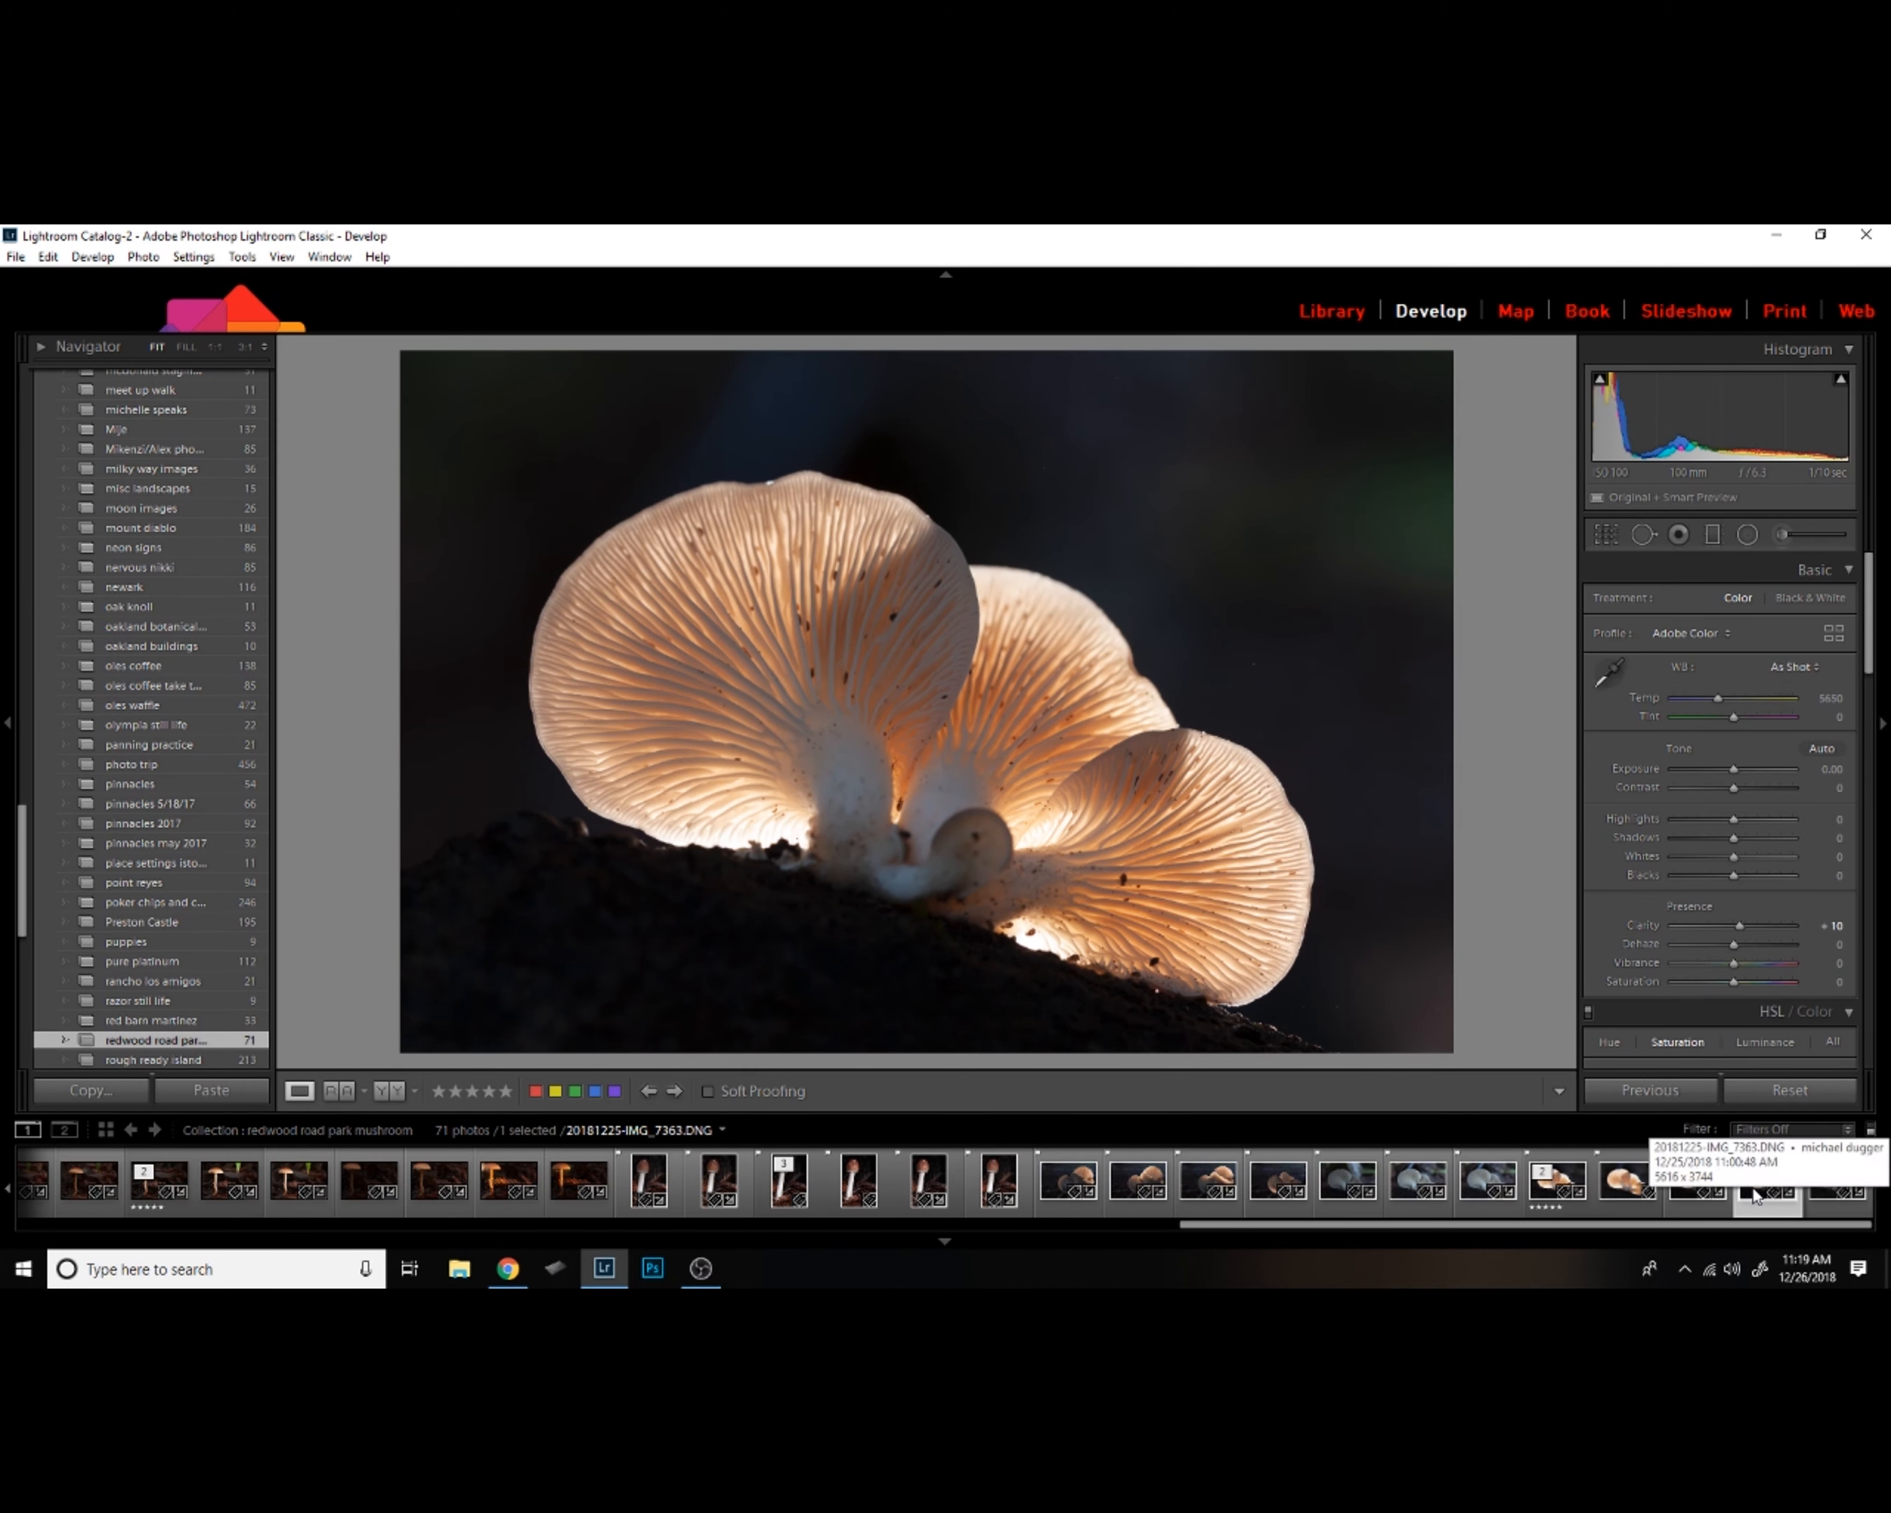
{"action": "right_click", "coordinate": [1757, 1195]}
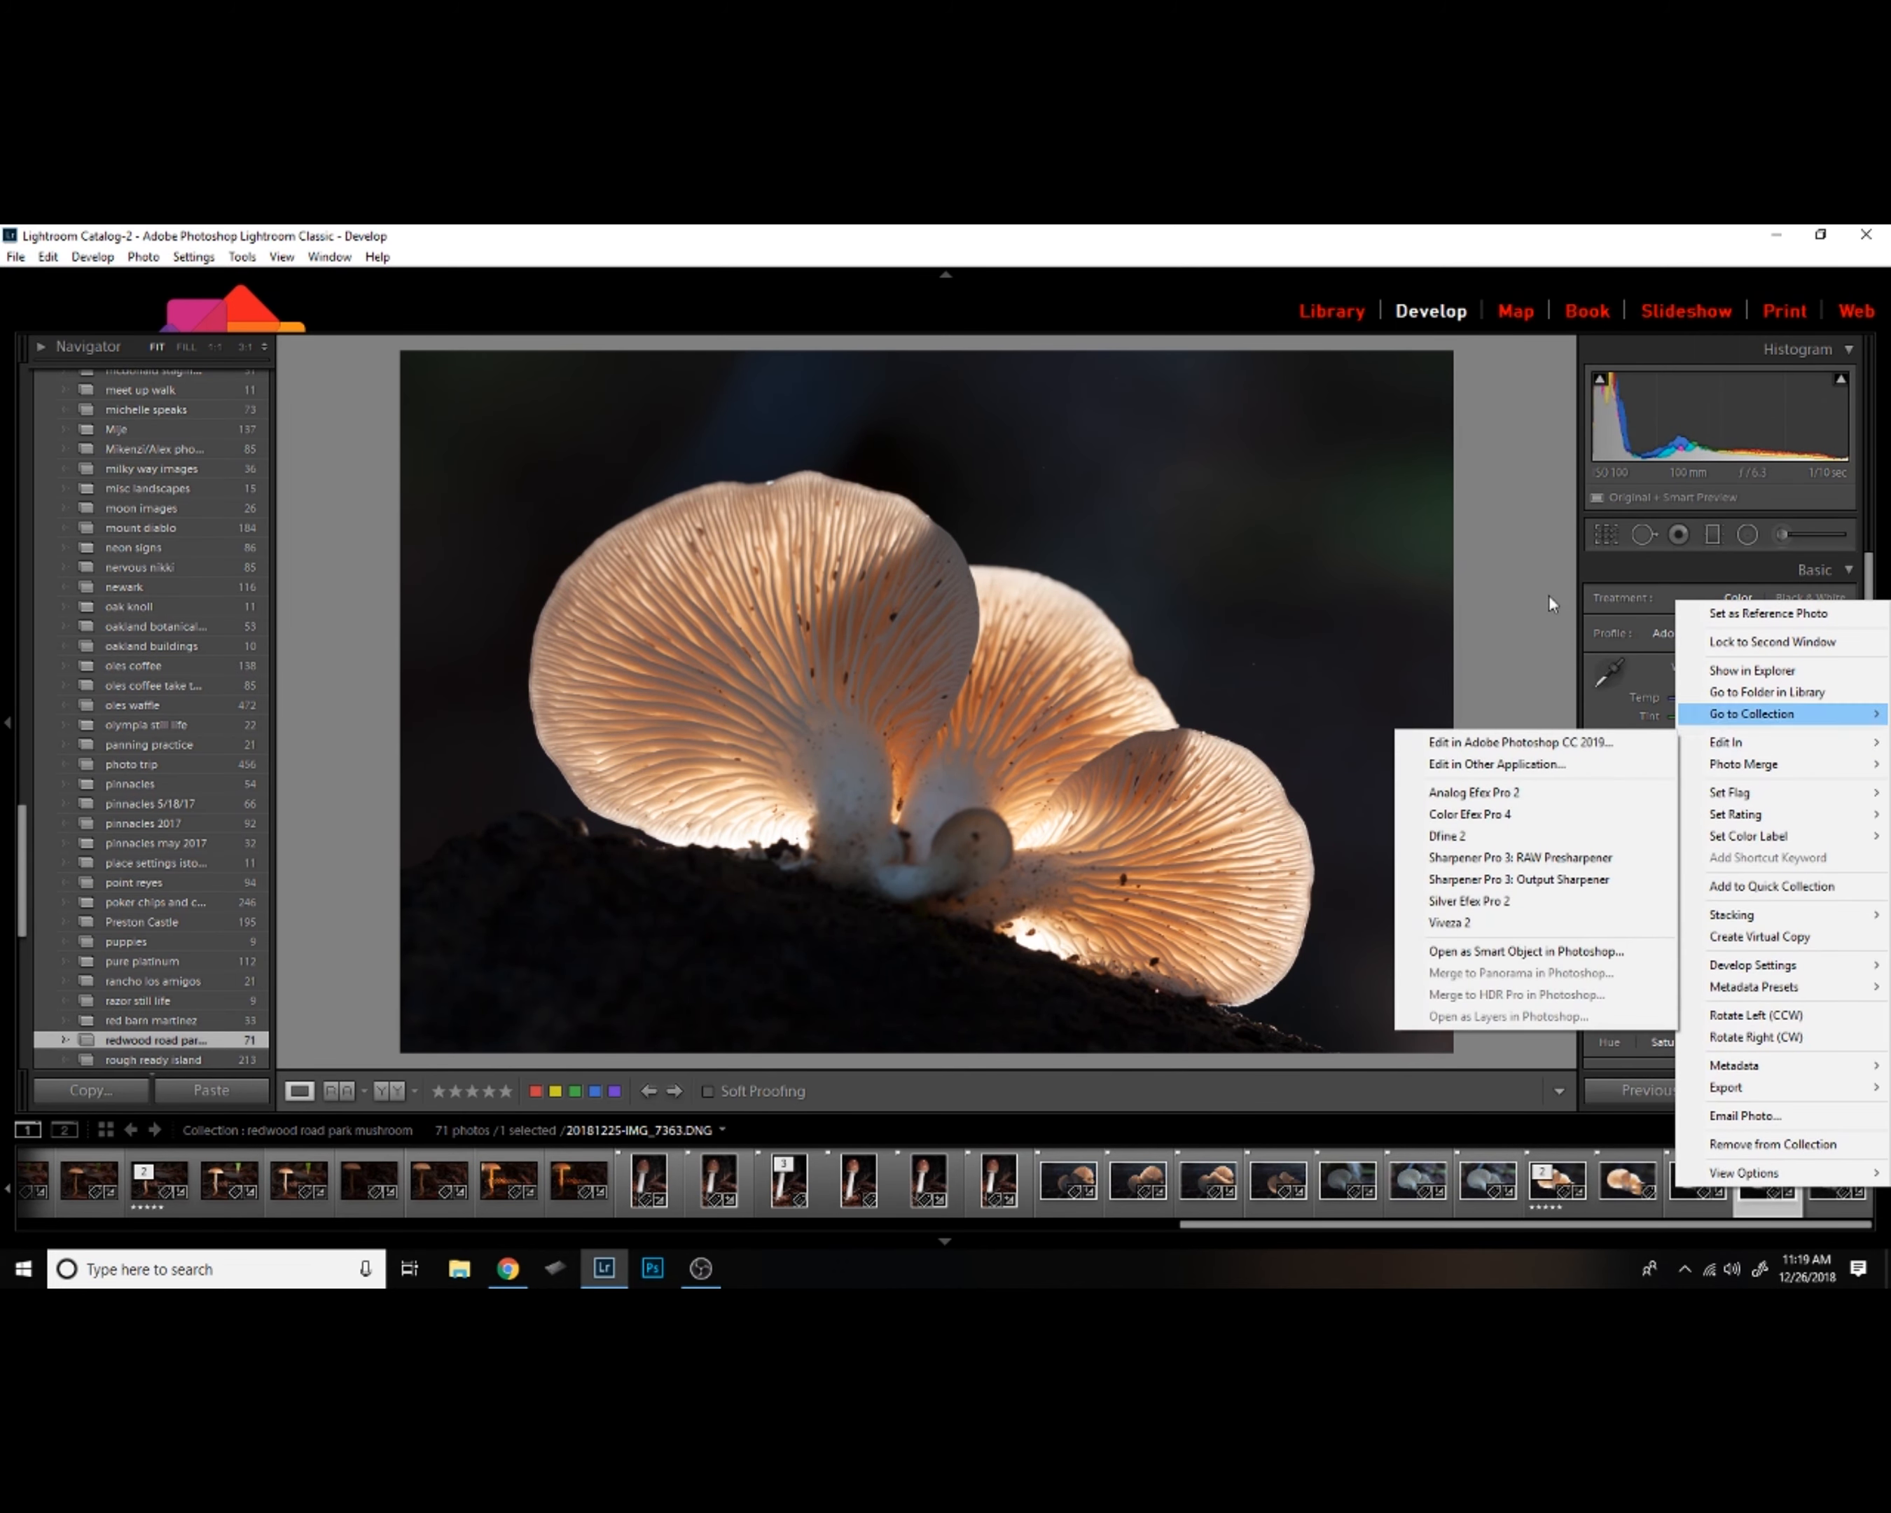
{"action": "left_click", "coordinate": [1545, 609]}
Review the lens corrections and examine the gills and edges of the mushroom caps at 1:1 magnification.
{"action": "left_click_drag", "start_coordinate": [1871, 626], "coordinate": [1871, 853]}
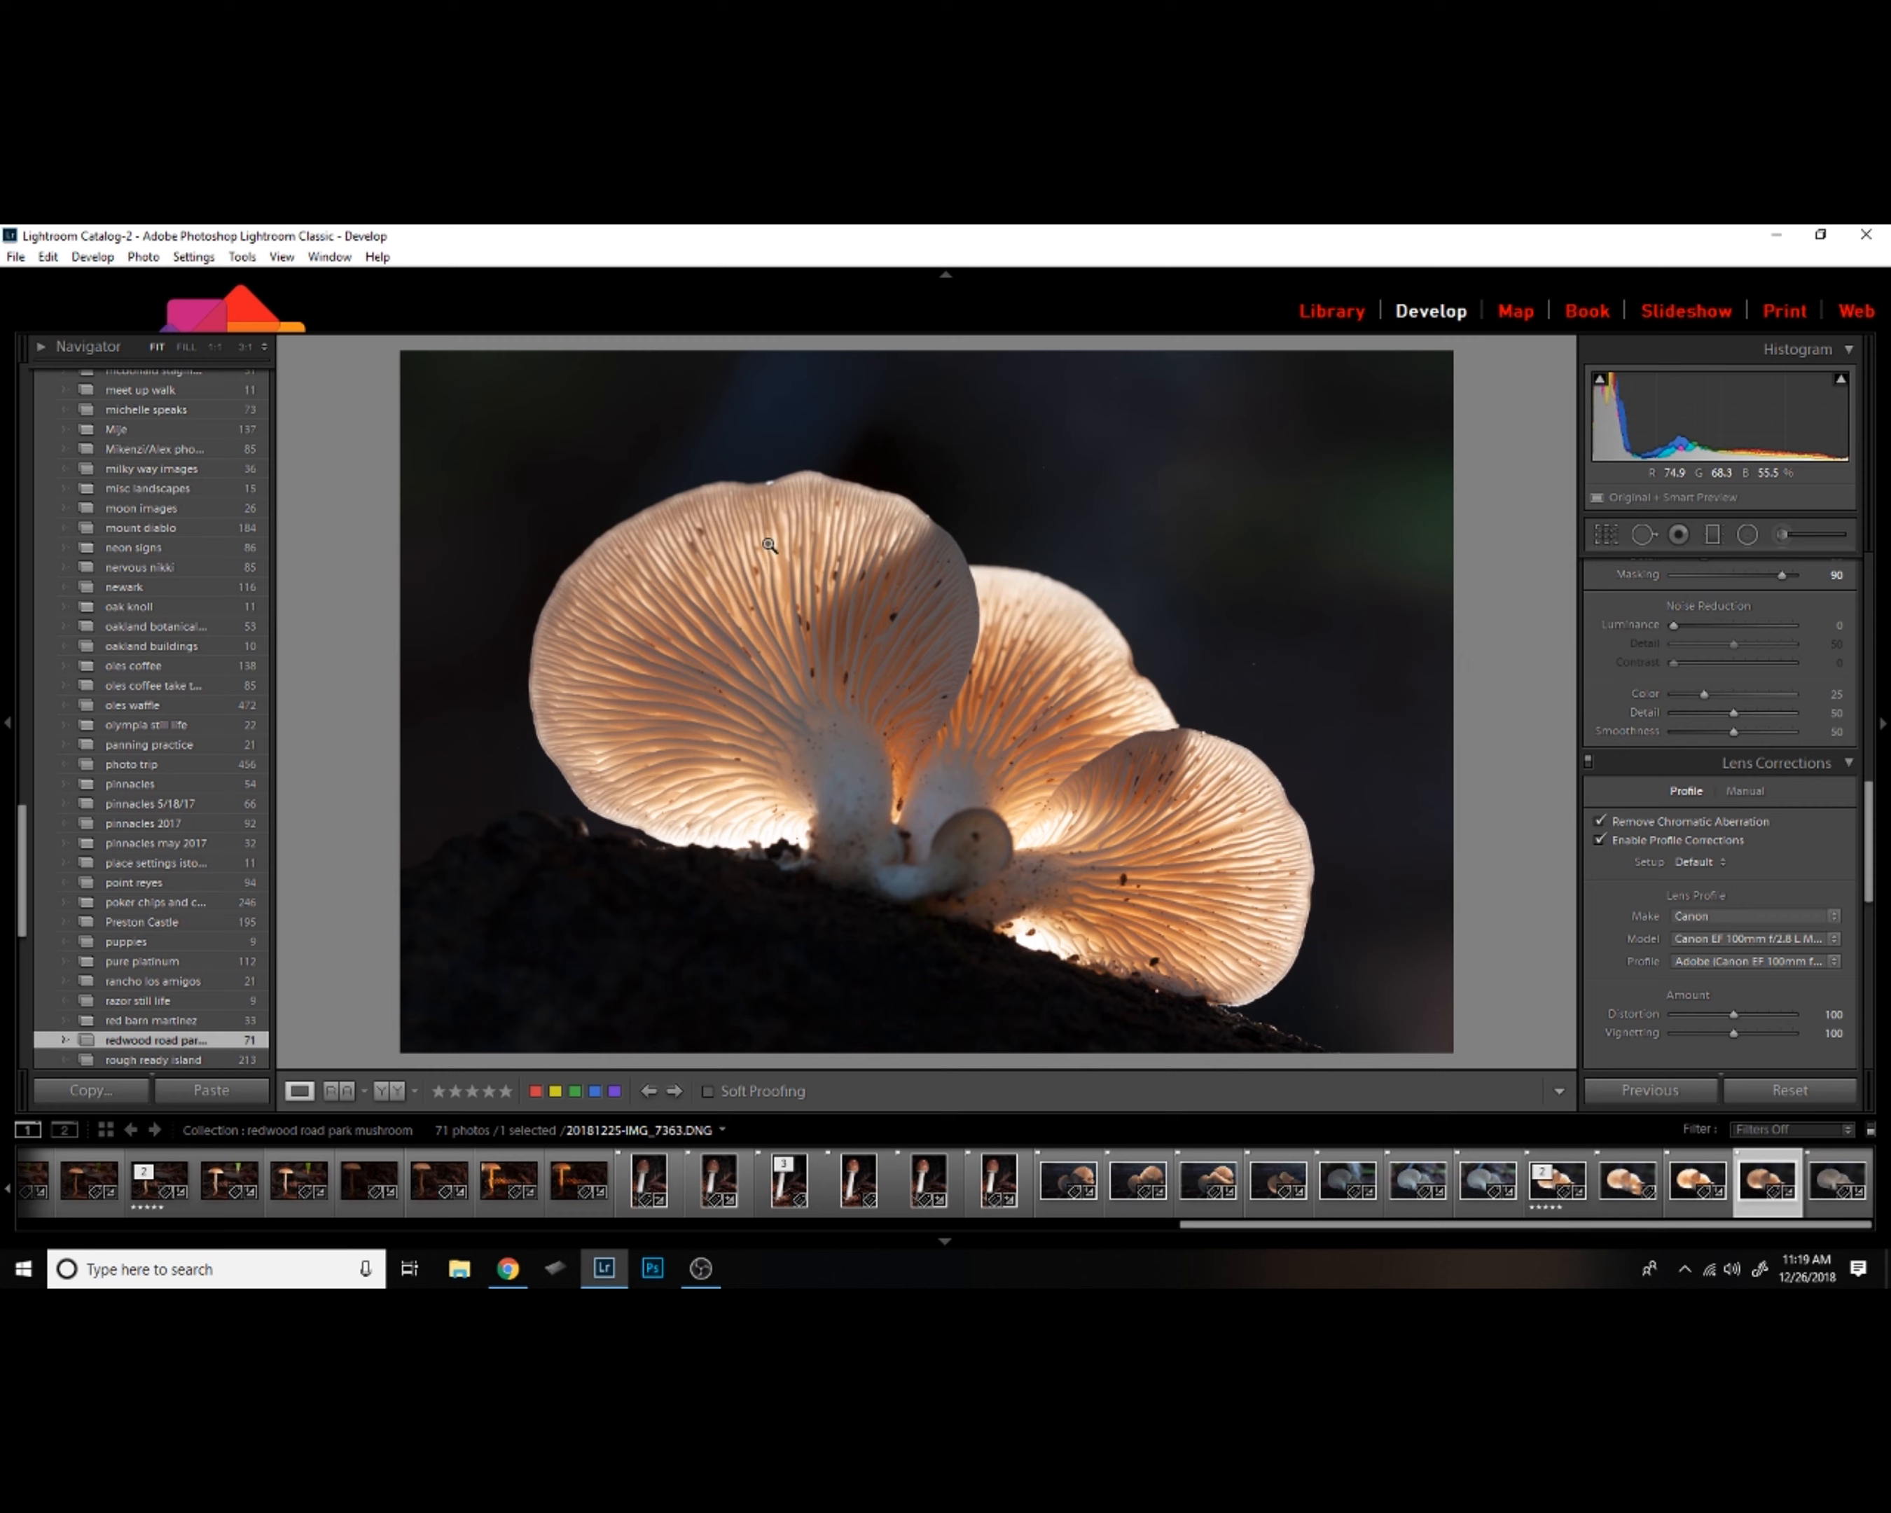
{"action": "left_click", "coordinate": [1315, 879]}
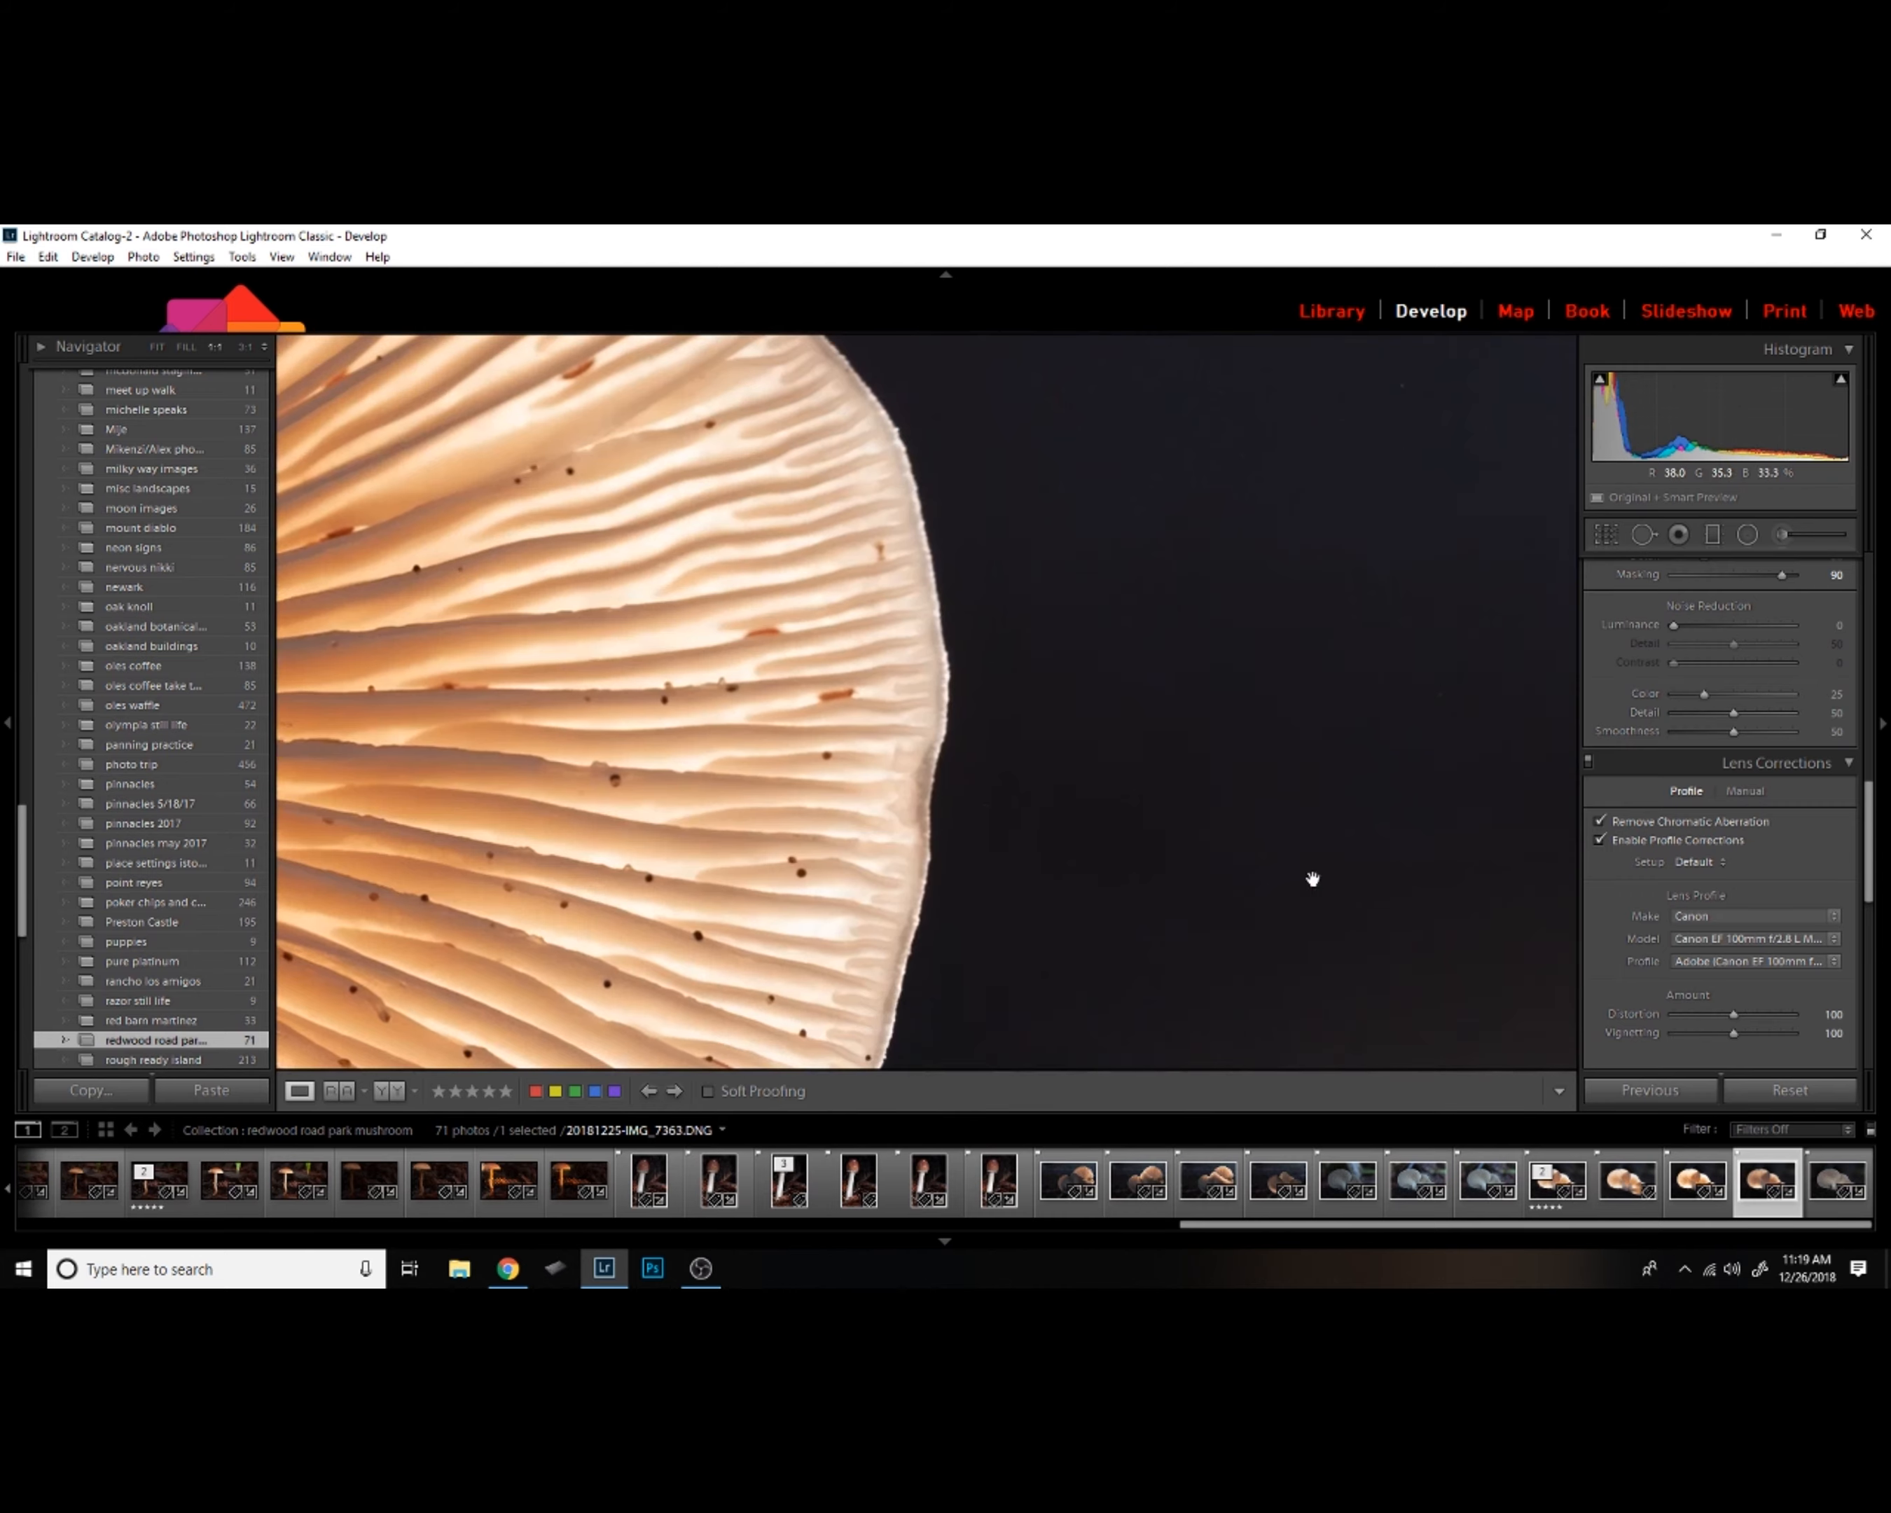
{"action": "left_click_drag", "start_coordinate": [717, 621], "coordinate": [1130, 991]}
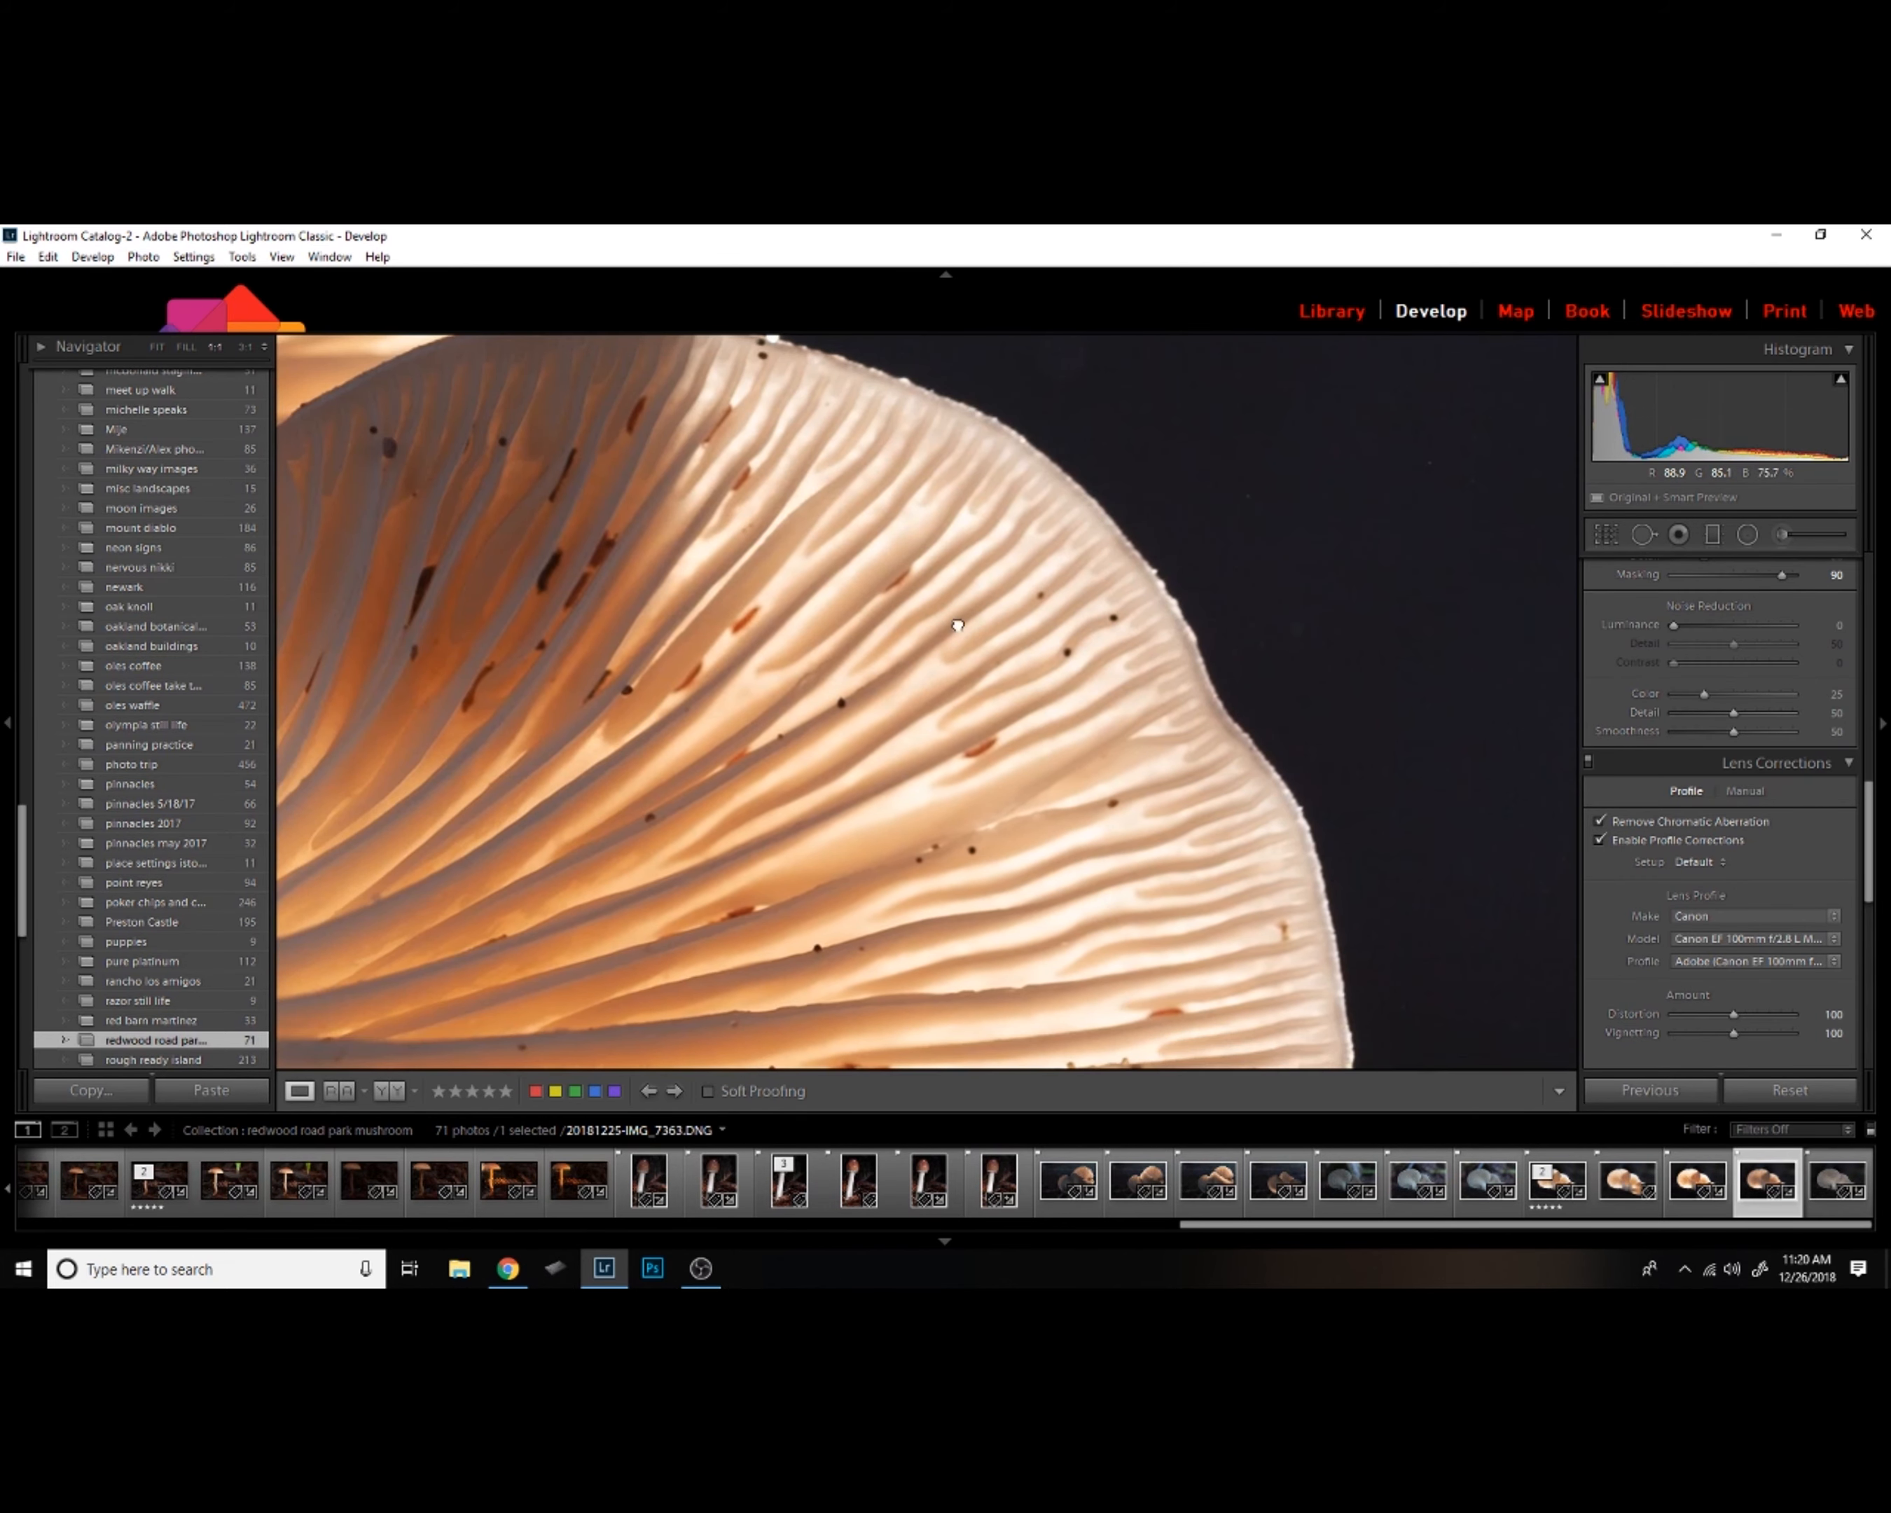
{"action": "left_click_drag", "start_coordinate": [947, 599], "coordinate": [1131, 933]}
{"action": "left_click_drag", "start_coordinate": [703, 556], "coordinate": [1489, 1071]}
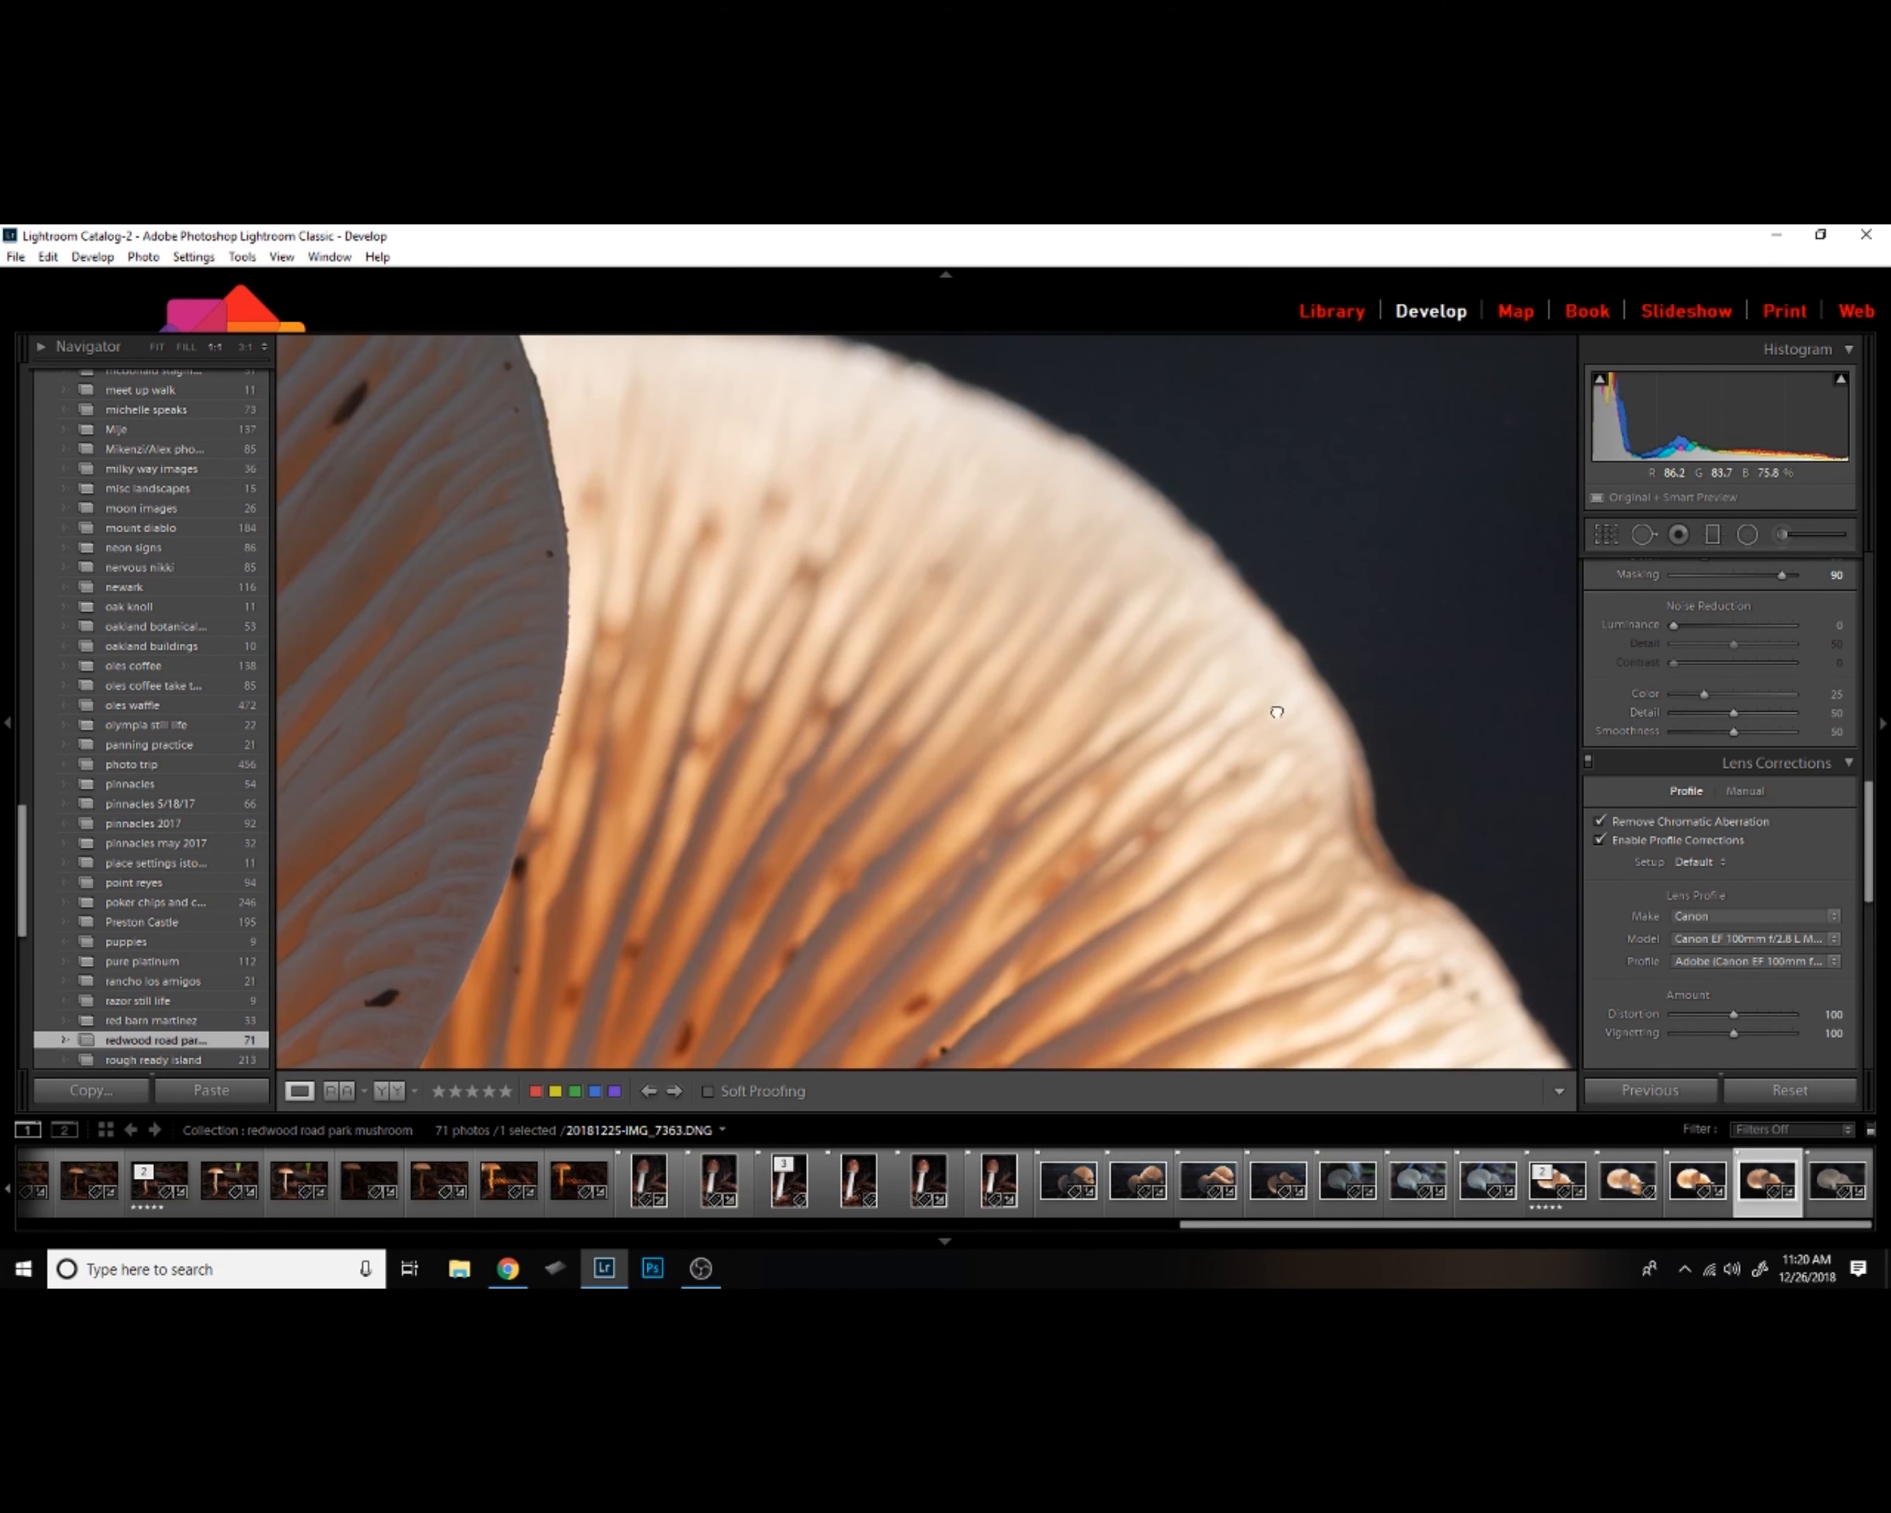
{"action": "left_click_drag", "start_coordinate": [1277, 708], "coordinate": [1649, 973]}
{"action": "left_click_drag", "start_coordinate": [794, 613], "coordinate": [1412, 1164]}
{"action": "left_click_drag", "start_coordinate": [790, 995], "coordinate": [1430, 764]}
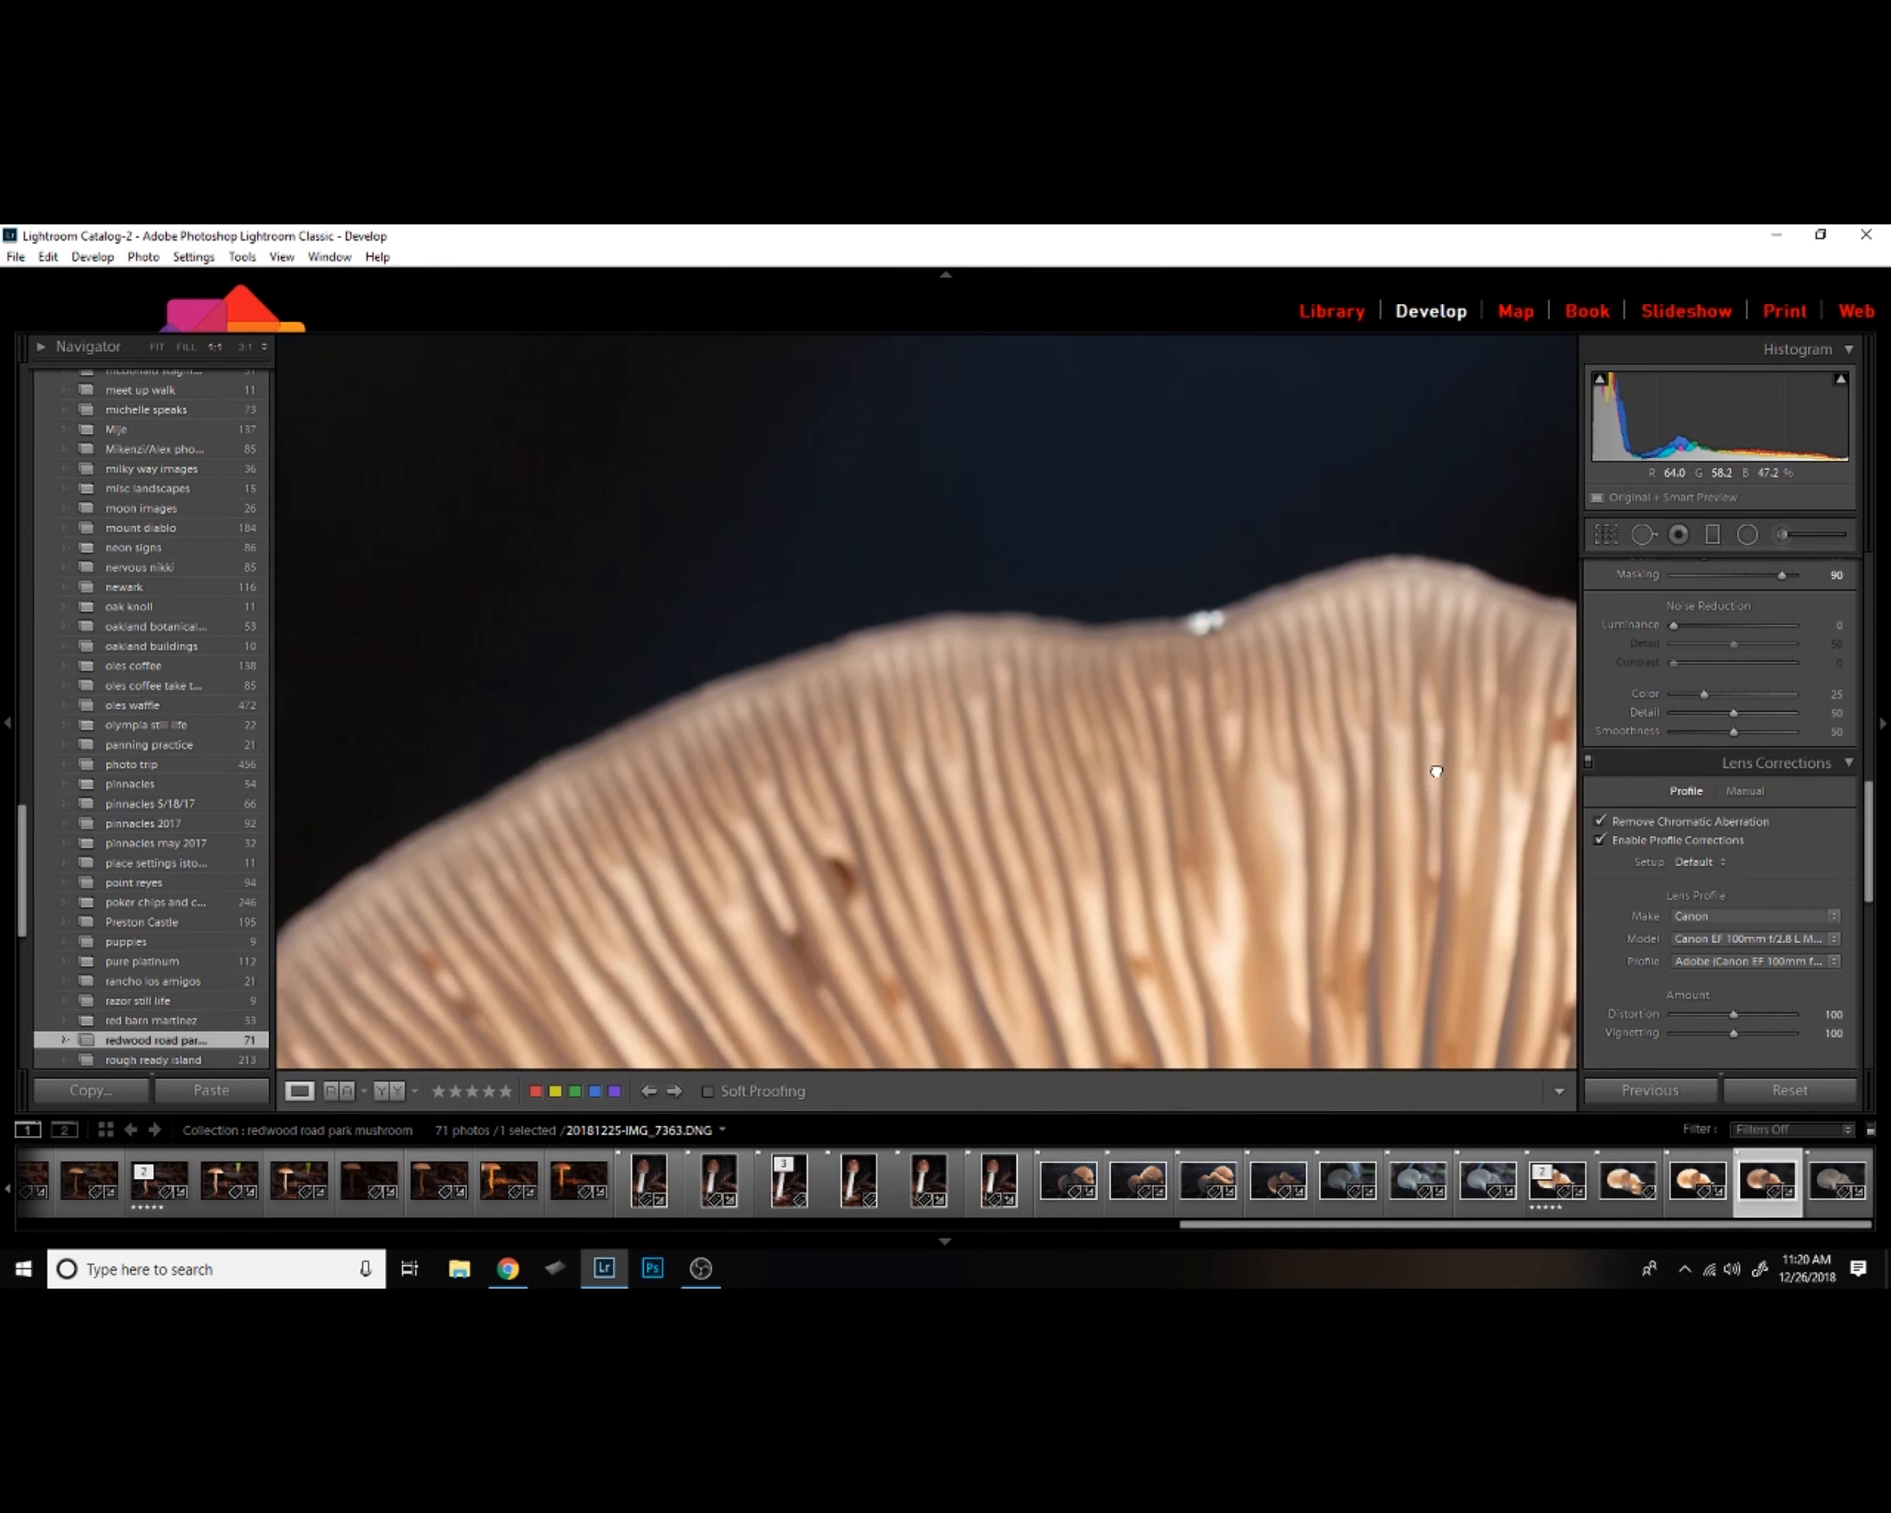
{"action": "mouse_move", "coordinate": [1030, 819]}
{"action": "left_mouse_down"}
{"action": "mouse_move", "coordinate": [1063, 700]}
{"action": "mouse_move", "coordinate": [1222, 605]}
{"action": "left_mouse_up"}
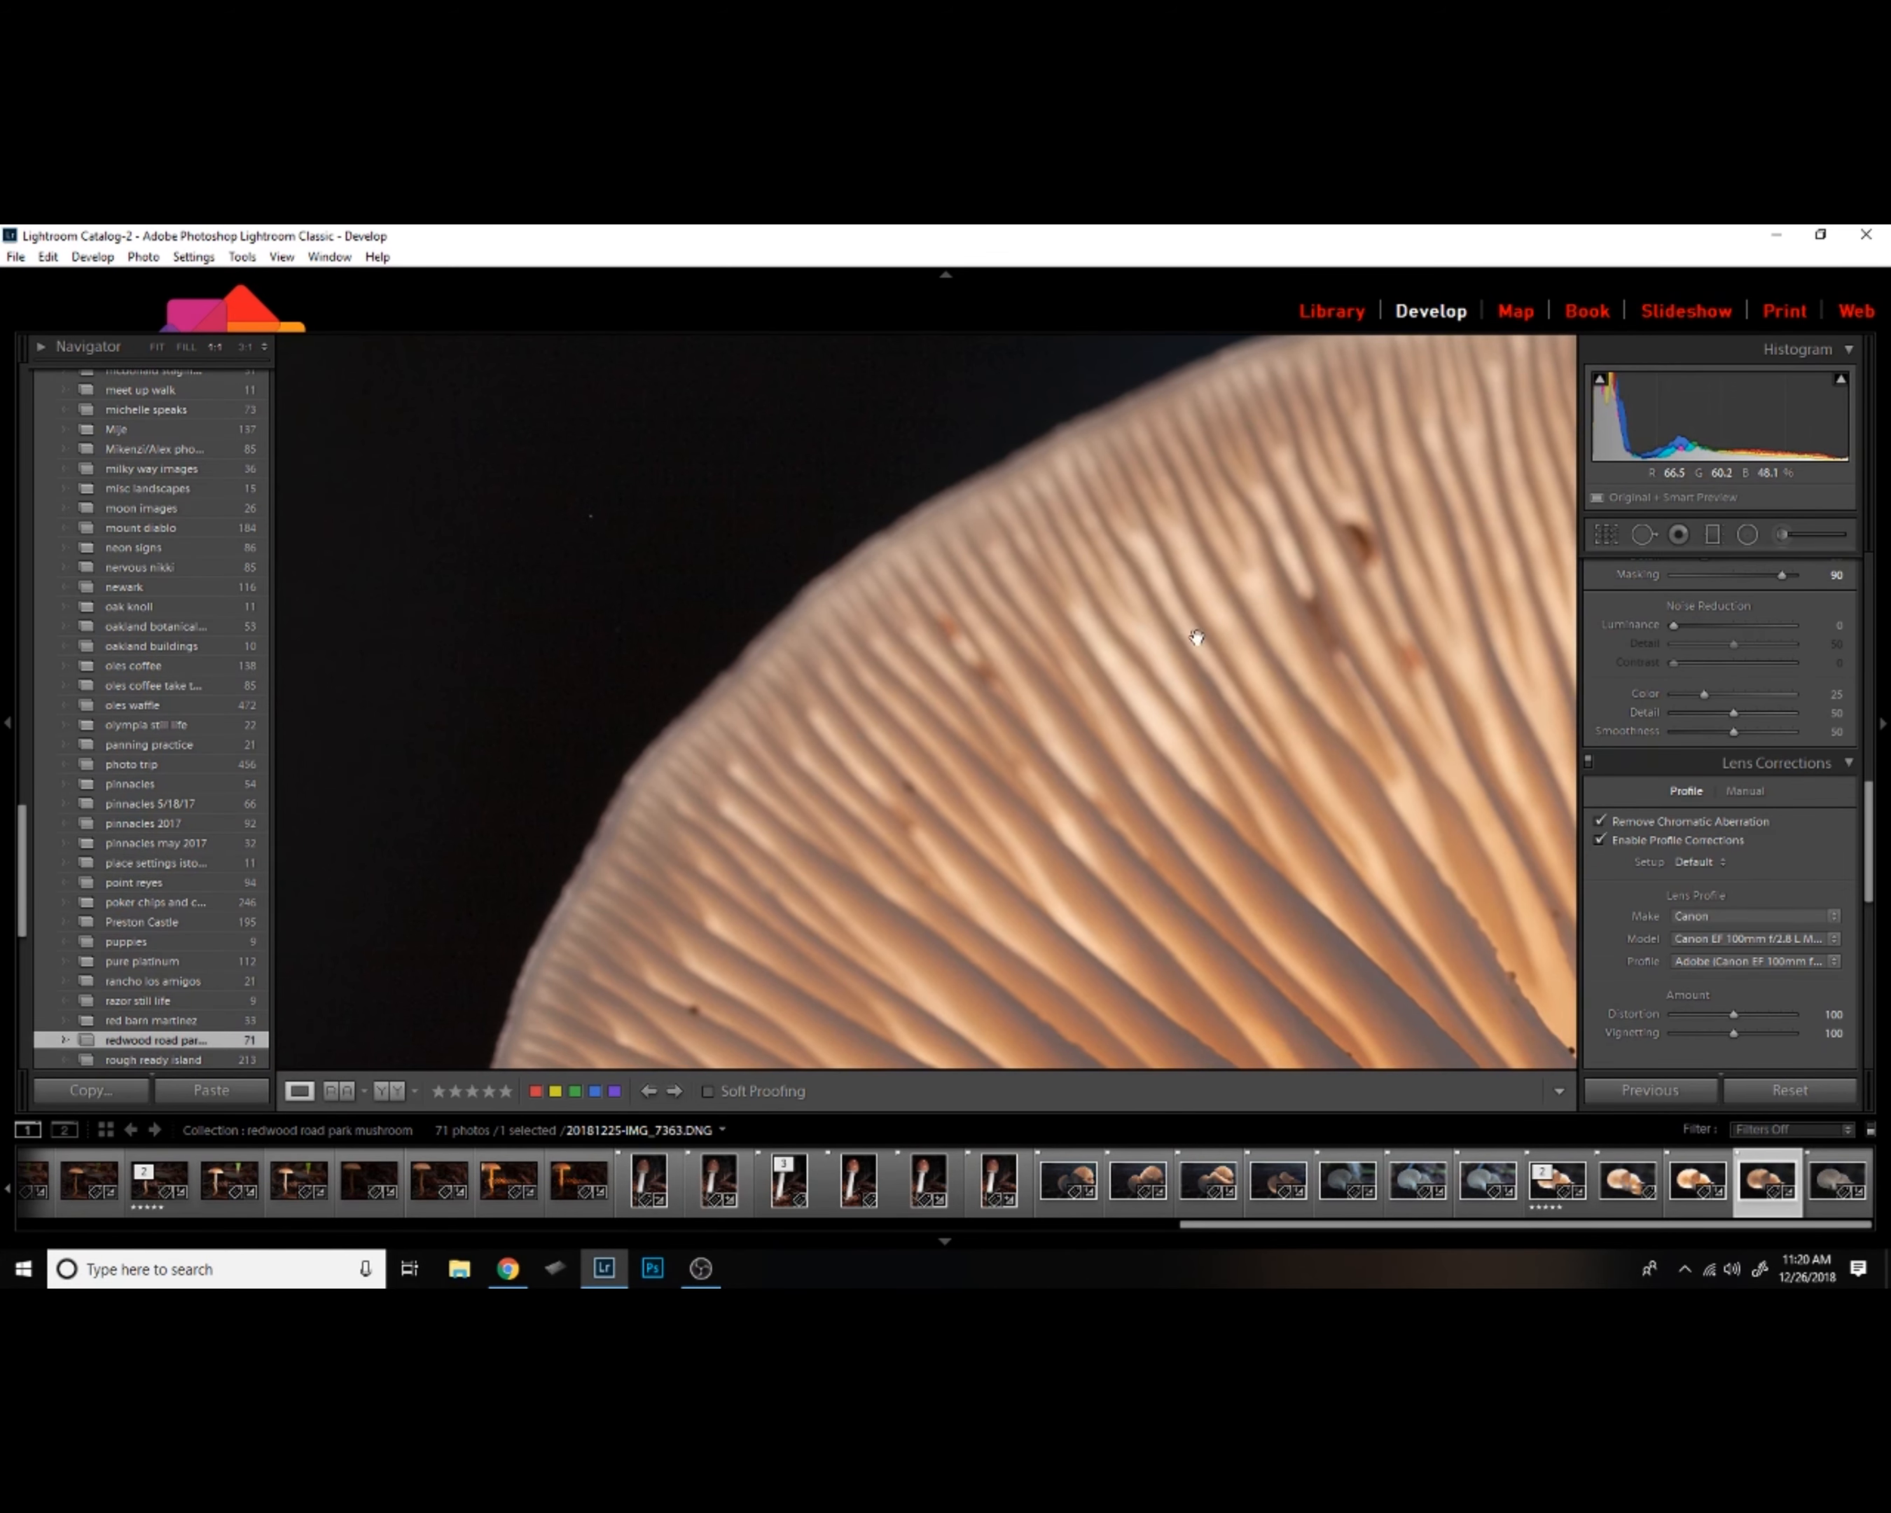
{"action": "left_click", "coordinate": [1203, 581]}
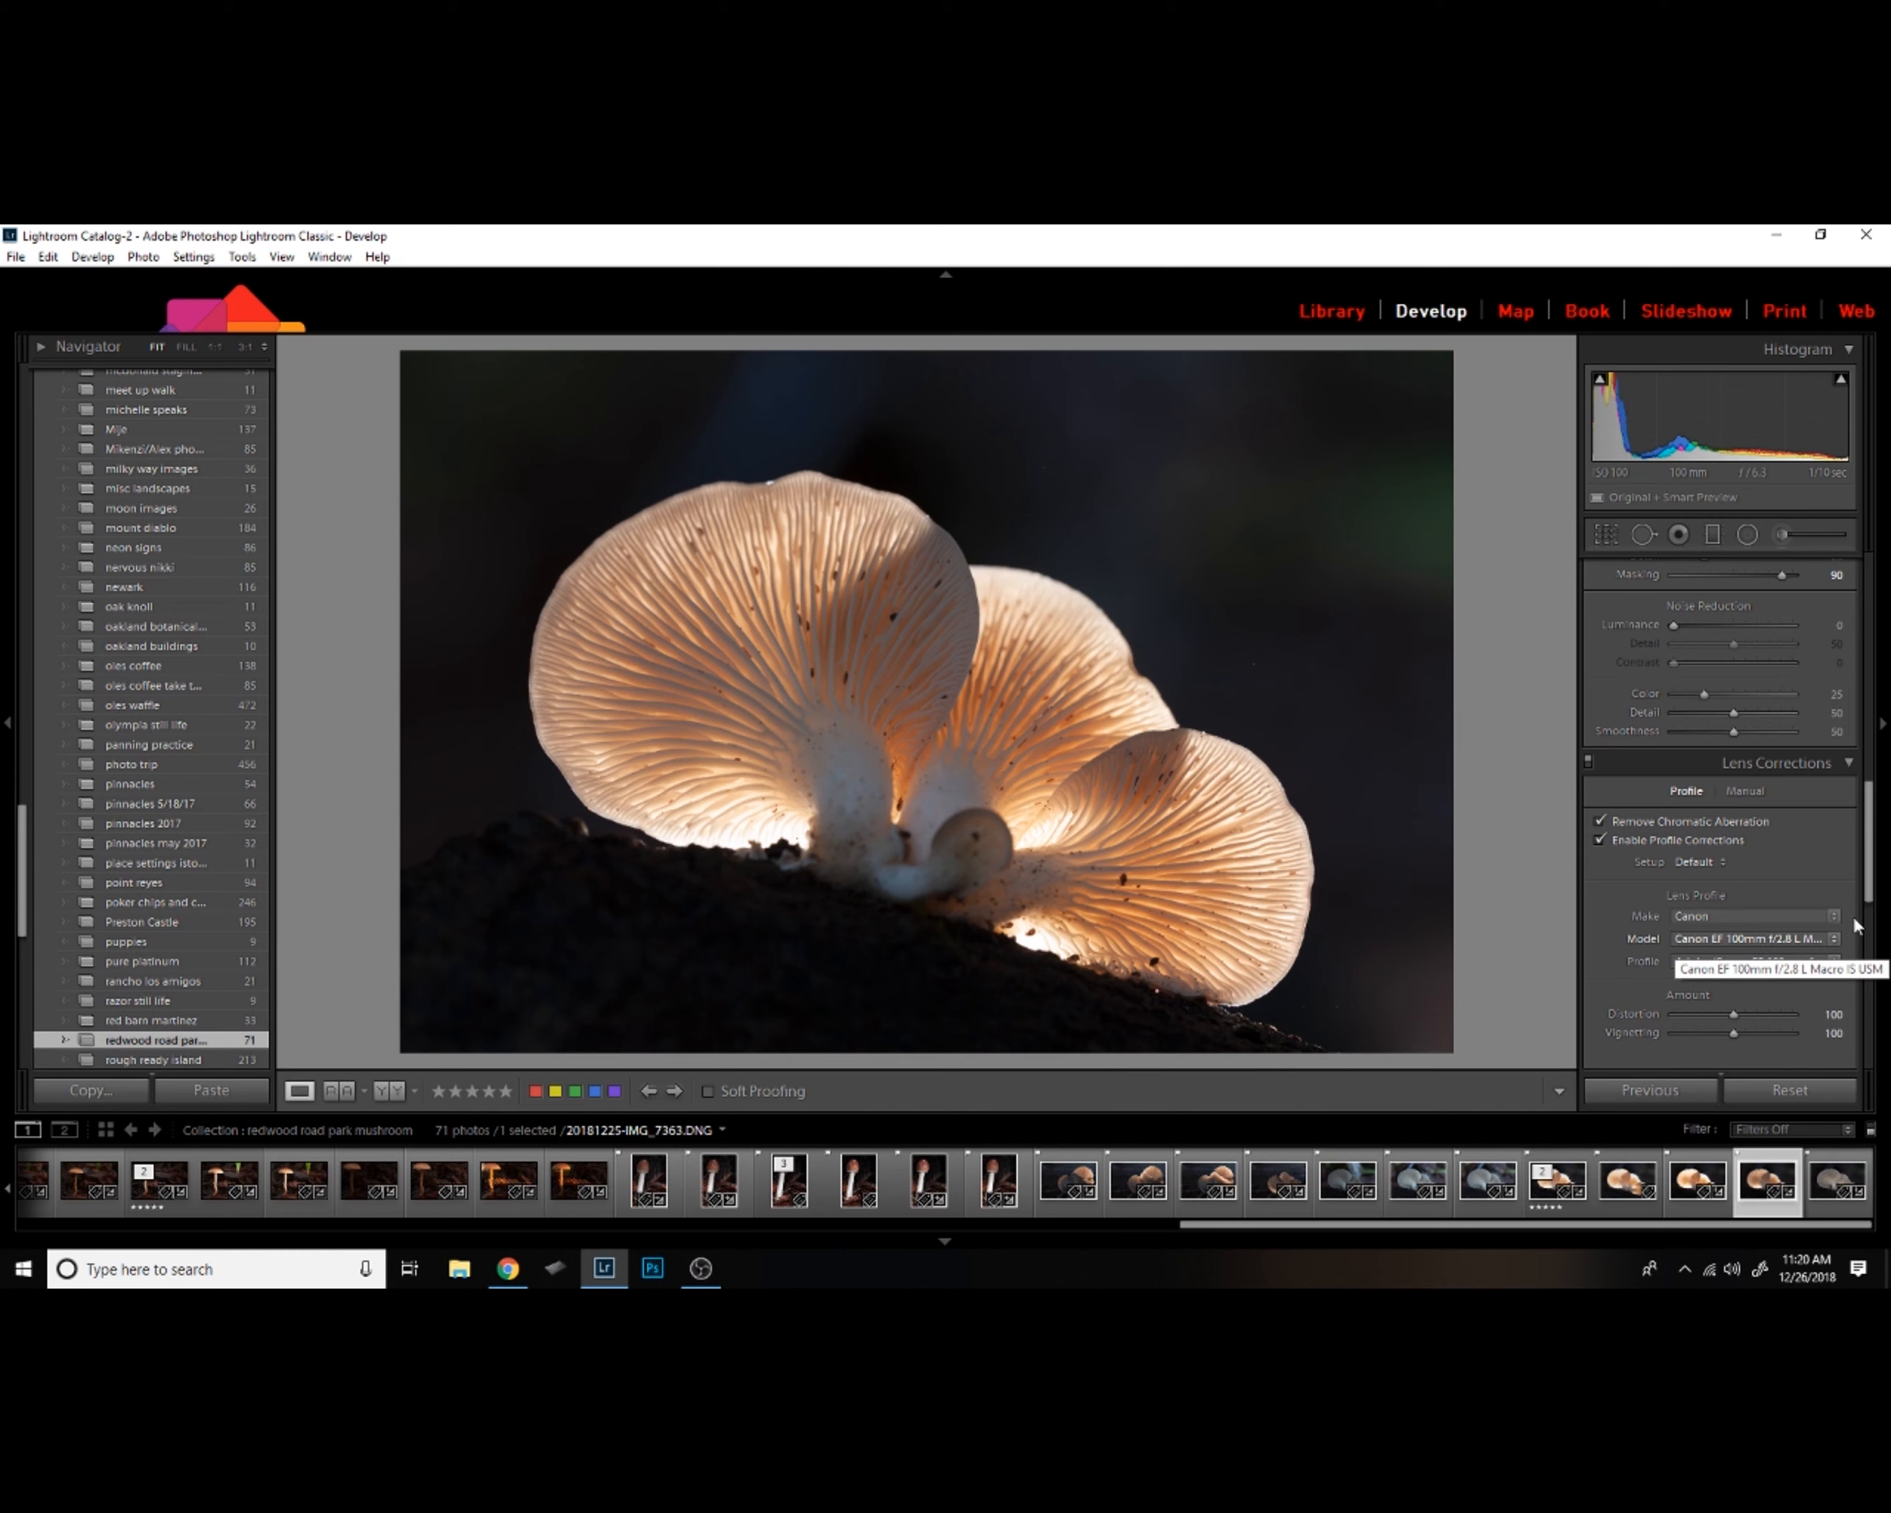
Open the backlit photo 20181225-IMG_7363.DNG for editing in Adobe Photoshop CC 2019.
{"action": "left_click_drag", "start_coordinate": [1868, 820], "coordinate": [1878, 590]}
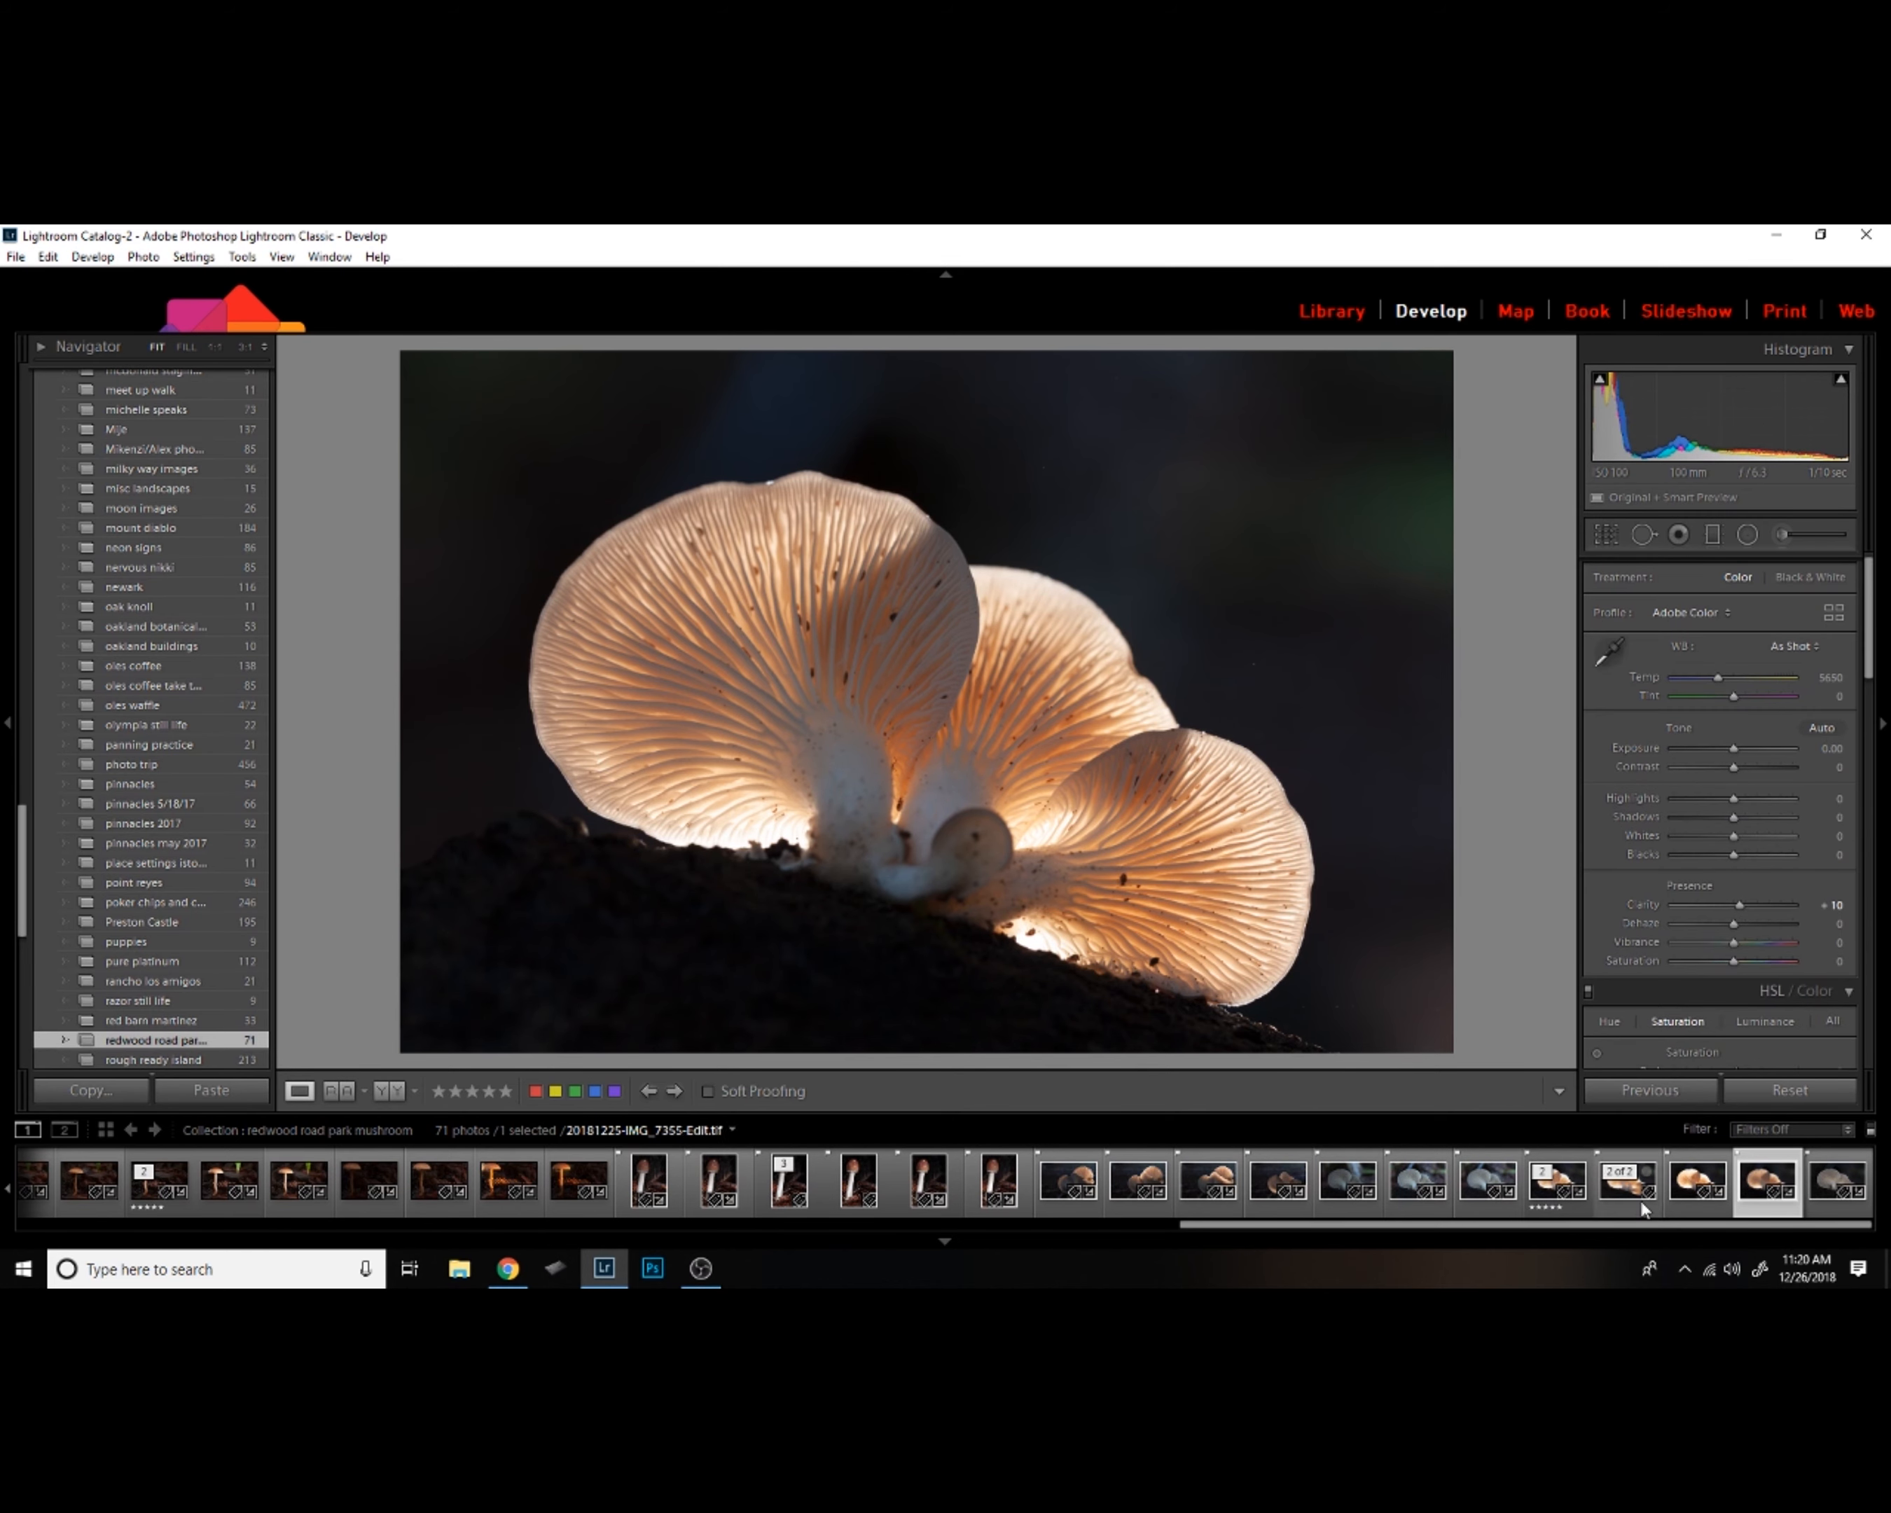
{"action": "right_click", "coordinate": [1754, 1182]}
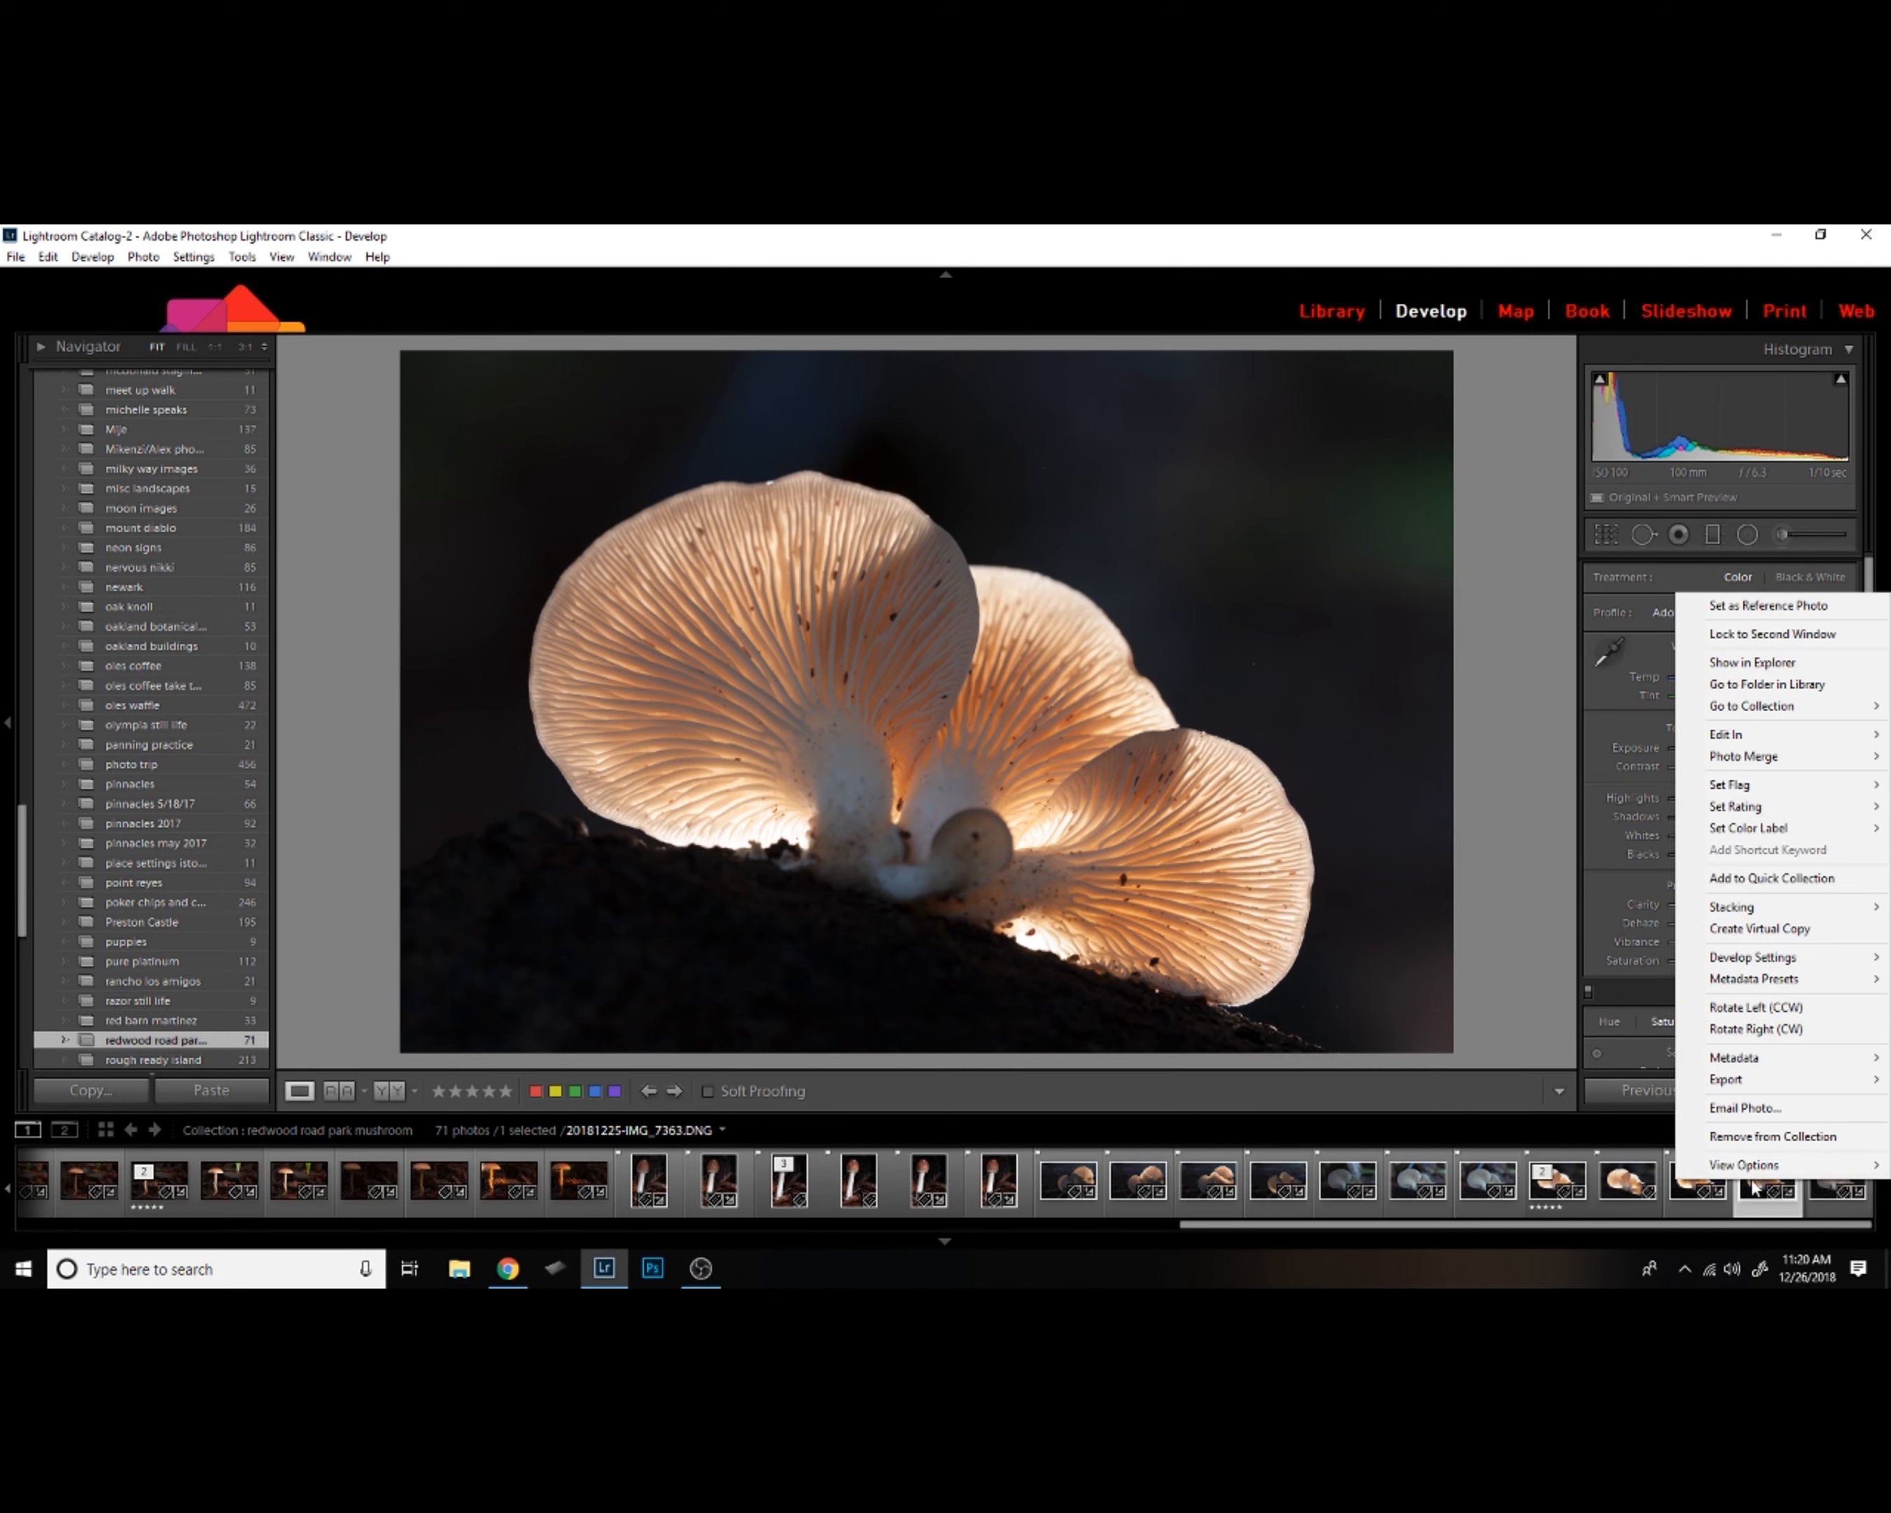
{"action": "mouse_move", "coordinate": [1736, 734]}
{"action": "left_click", "coordinate": [1633, 740]}
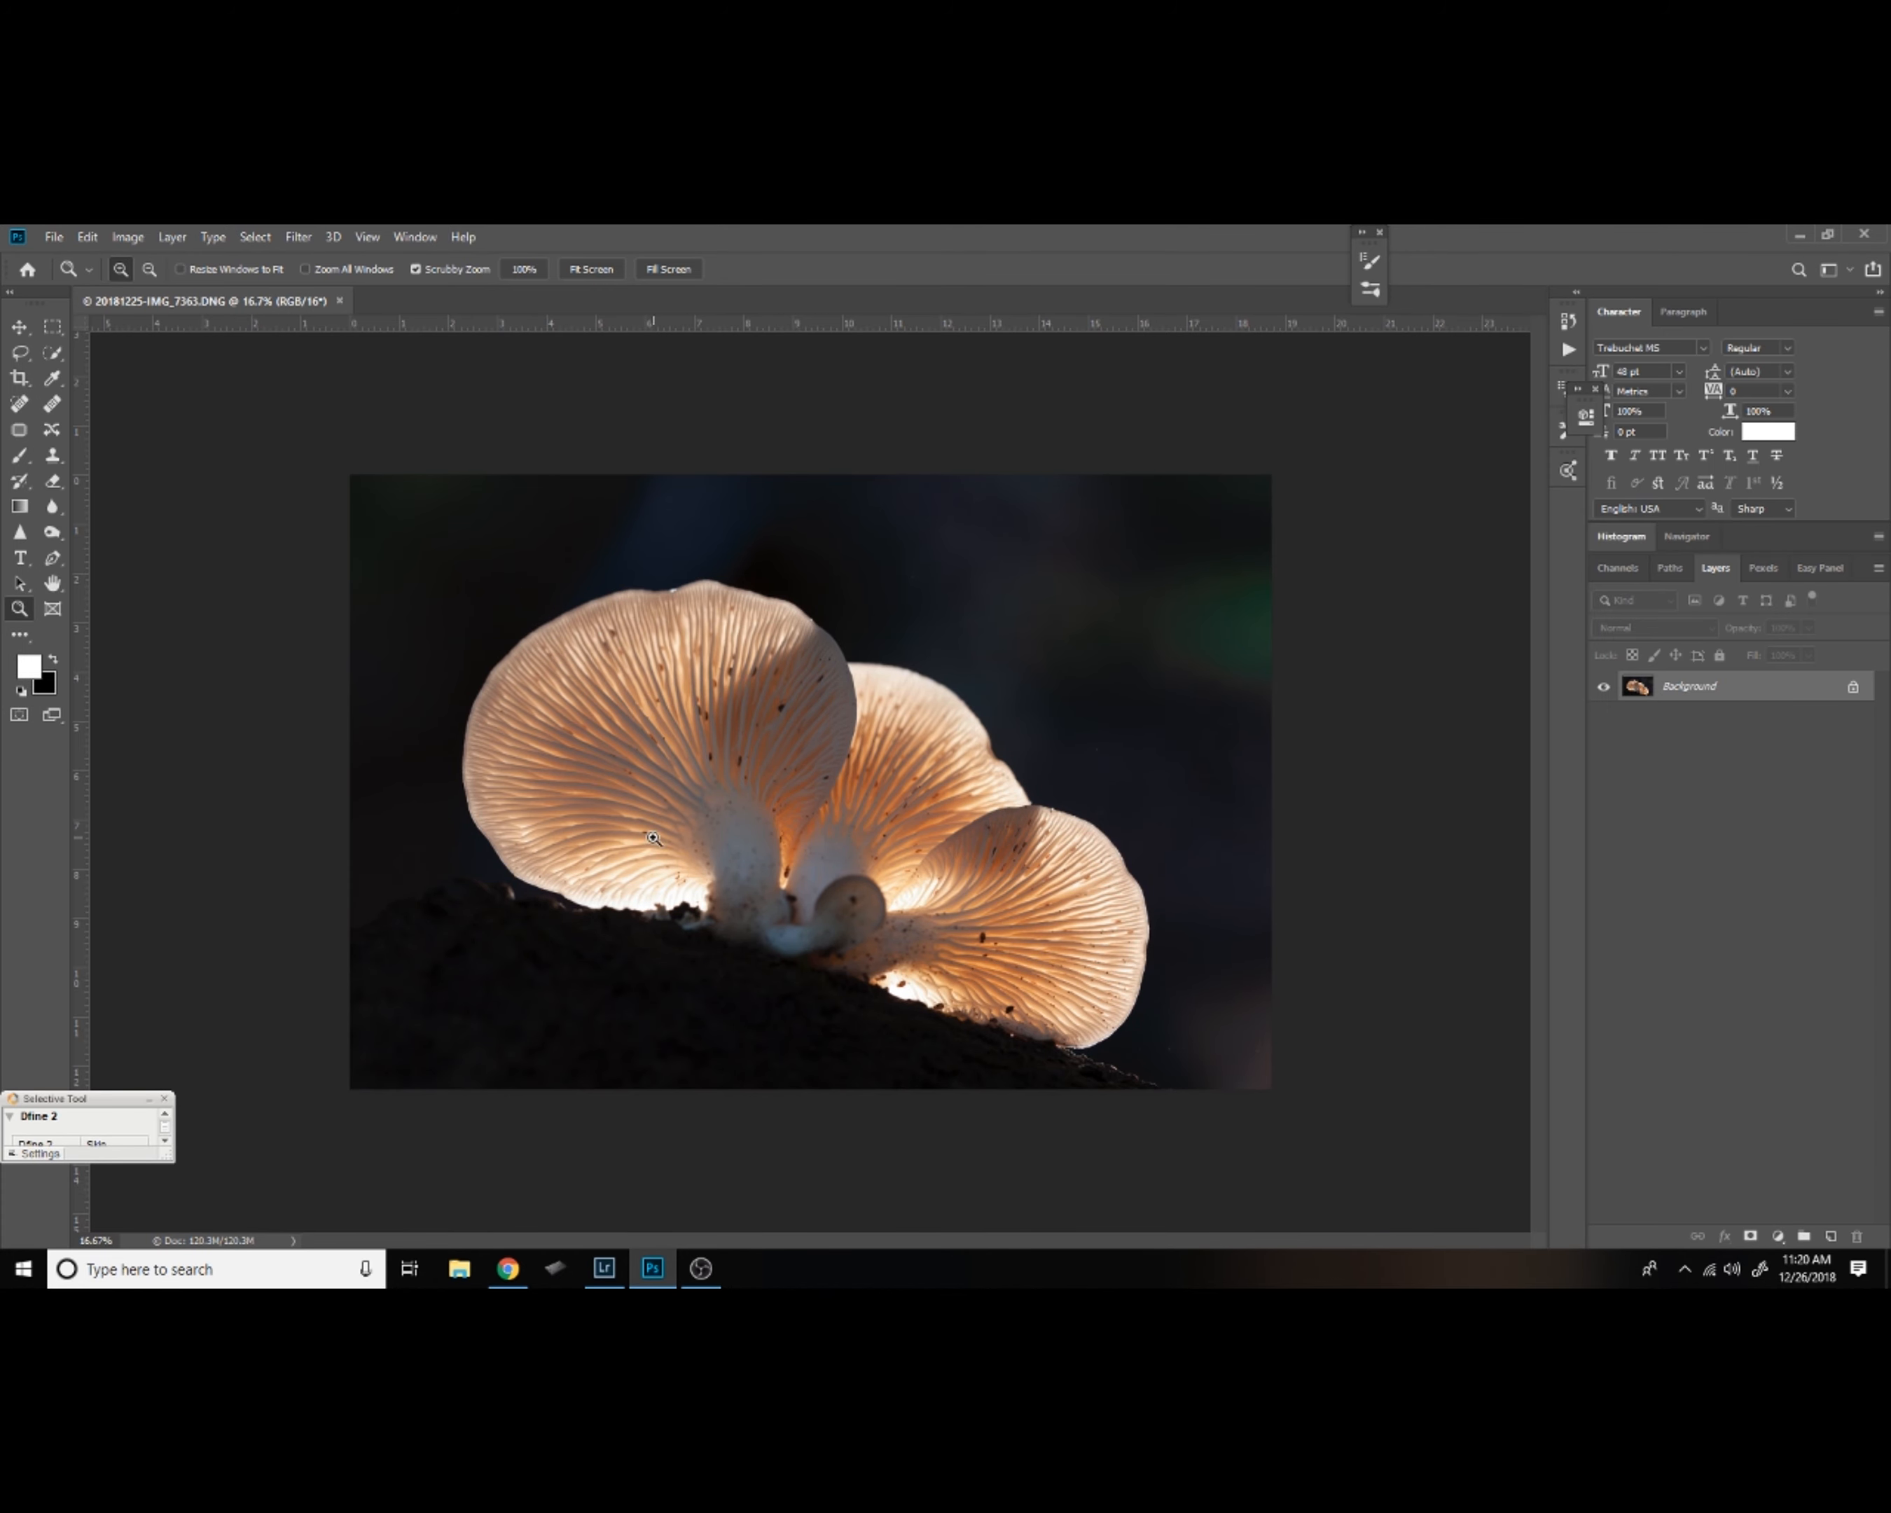
Examine the gills, stems and debris across all three mushroom caps in close-up.
{"action": "left_click", "coordinate": [744, 689]}
{"action": "left_click", "coordinate": [747, 692]}
{"action": "left_click", "coordinate": [749, 700]}
{"action": "left_click", "coordinate": [751, 735]}
{"action": "key", "text": "space"}
{"action": "left_click_drag", "start_coordinate": [987, 963], "coordinate": [822, 697]}
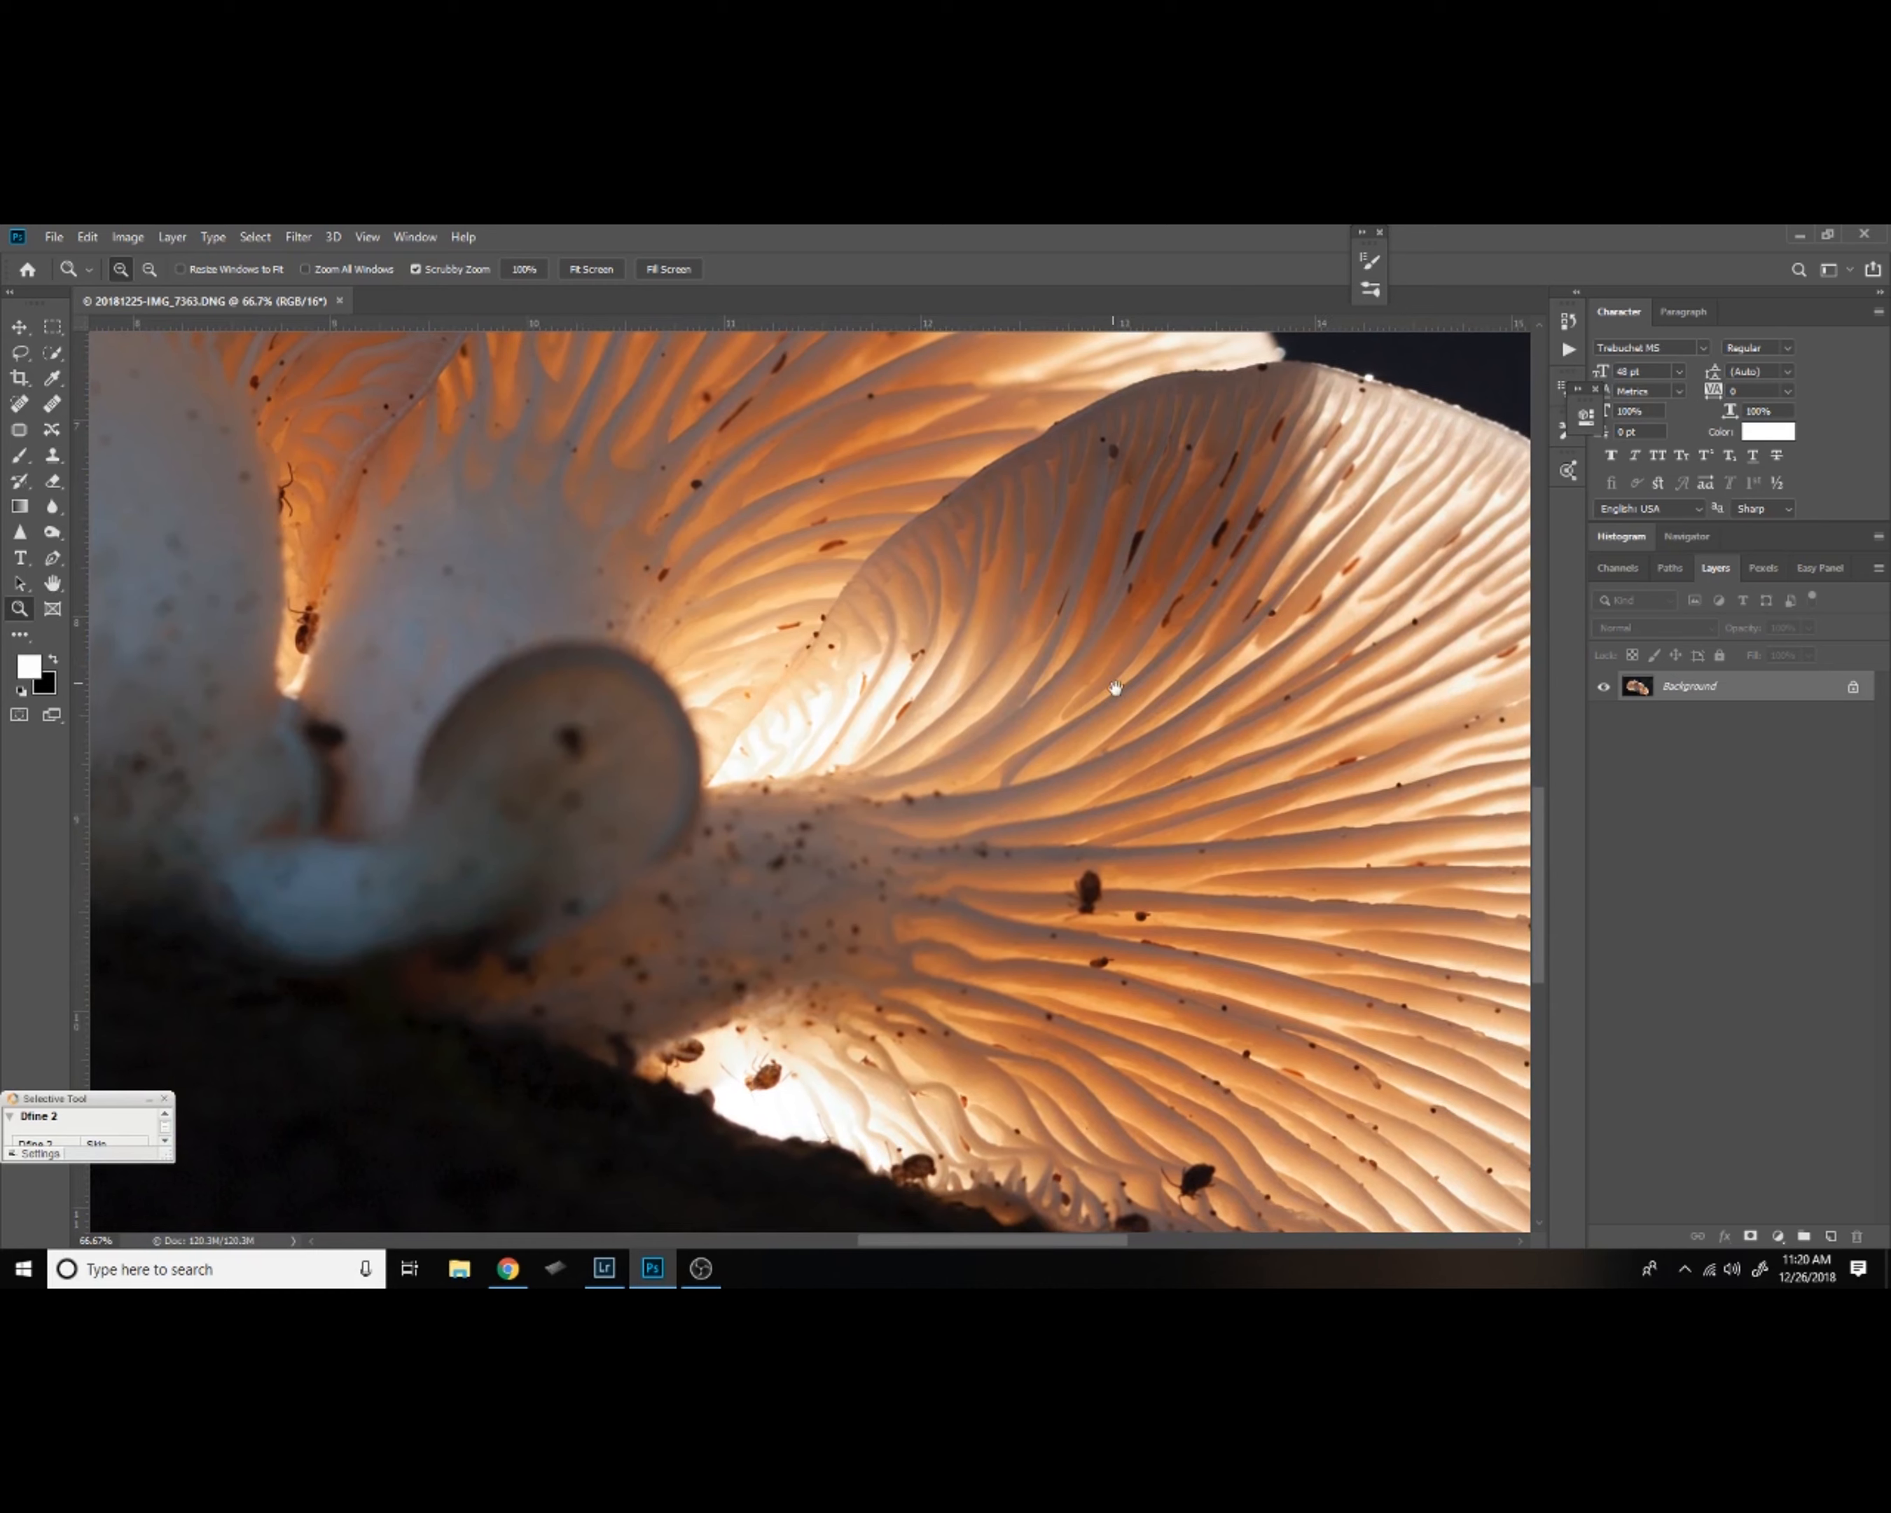
{"action": "key", "text": "space"}
{"action": "left_click_drag", "start_coordinate": [1130, 841], "coordinate": [1003, 669]}
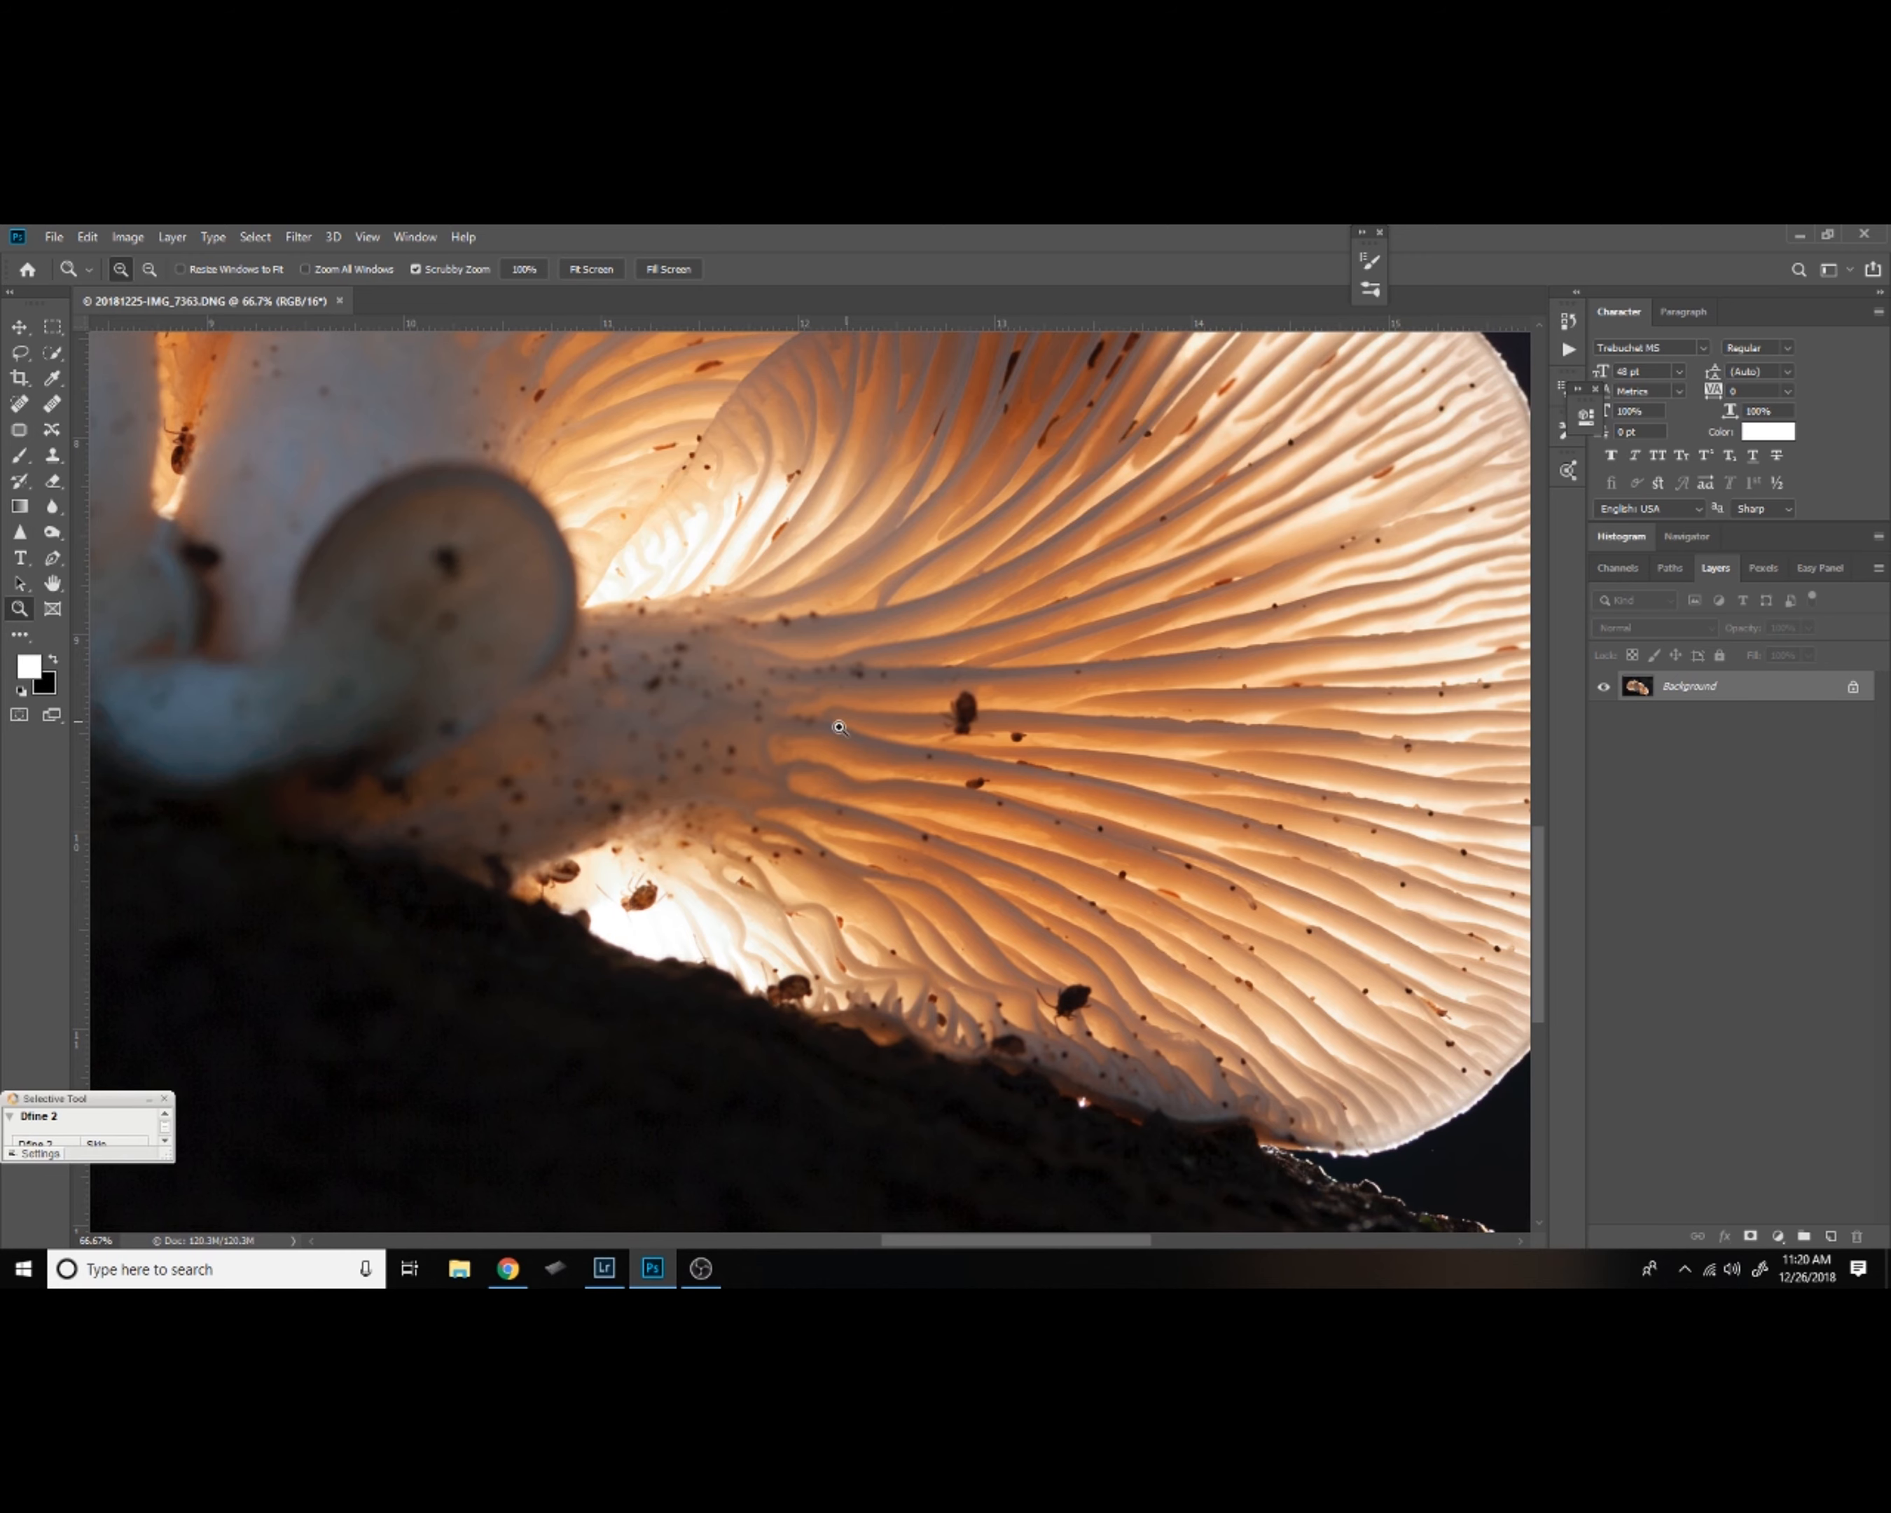
{"action": "mouse_move", "coordinate": [782, 638]}
{"action": "left_mouse_down"}
{"action": "mouse_move", "coordinate": [1022, 901]}
{"action": "mouse_move", "coordinate": [1100, 907]}
{"action": "mouse_move", "coordinate": [1141, 978]}
{"action": "left_mouse_up"}
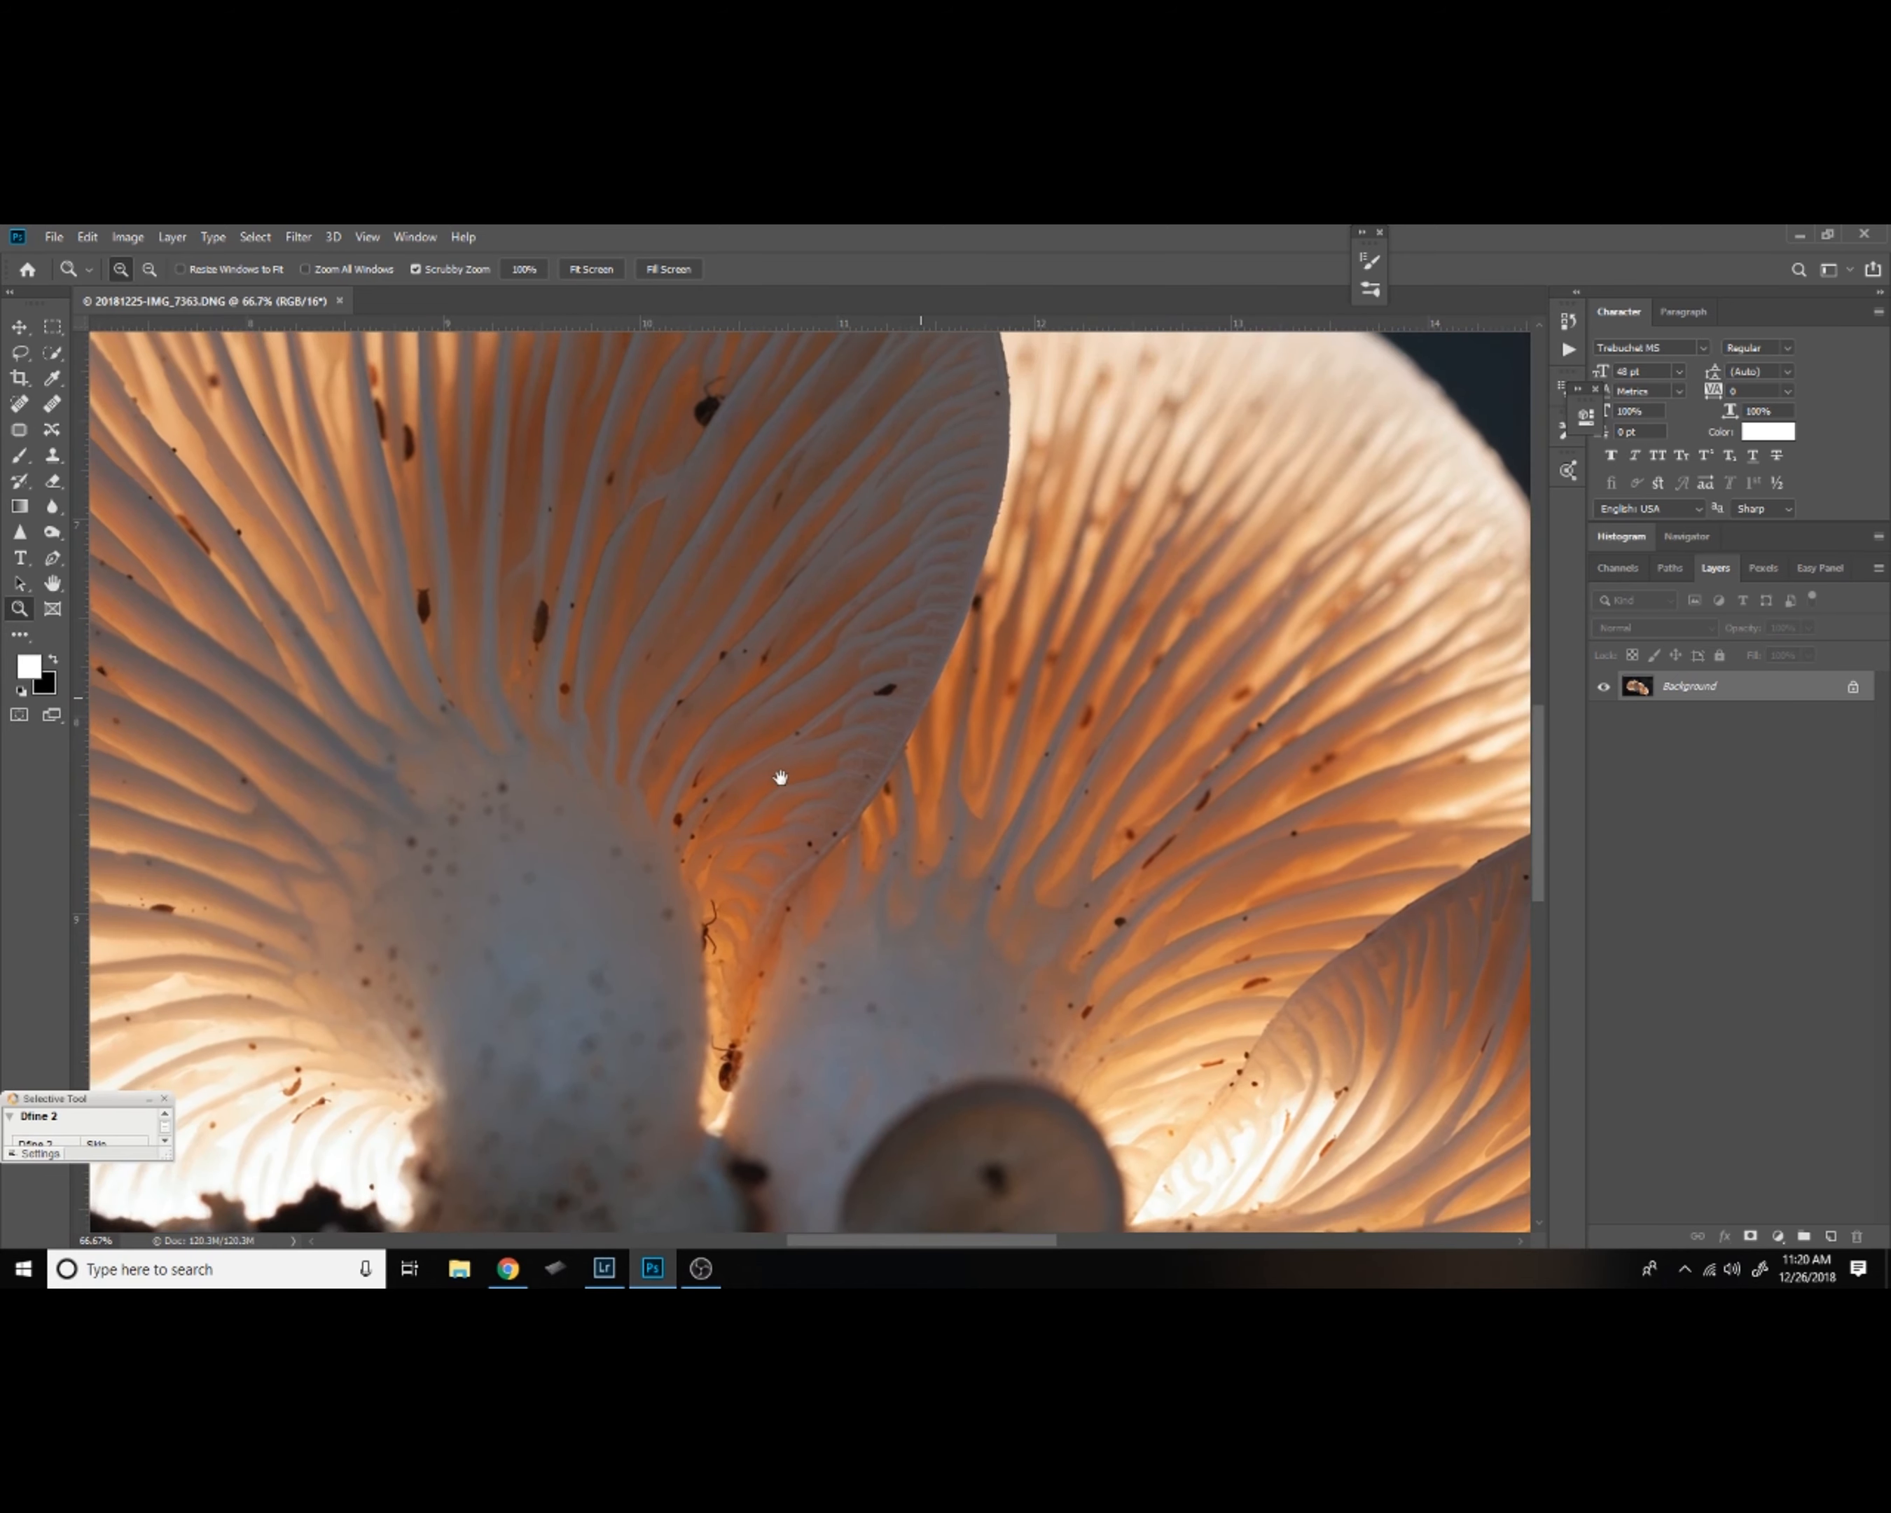
{"action": "left_click_drag", "start_coordinate": [778, 775], "coordinate": [1072, 874]}
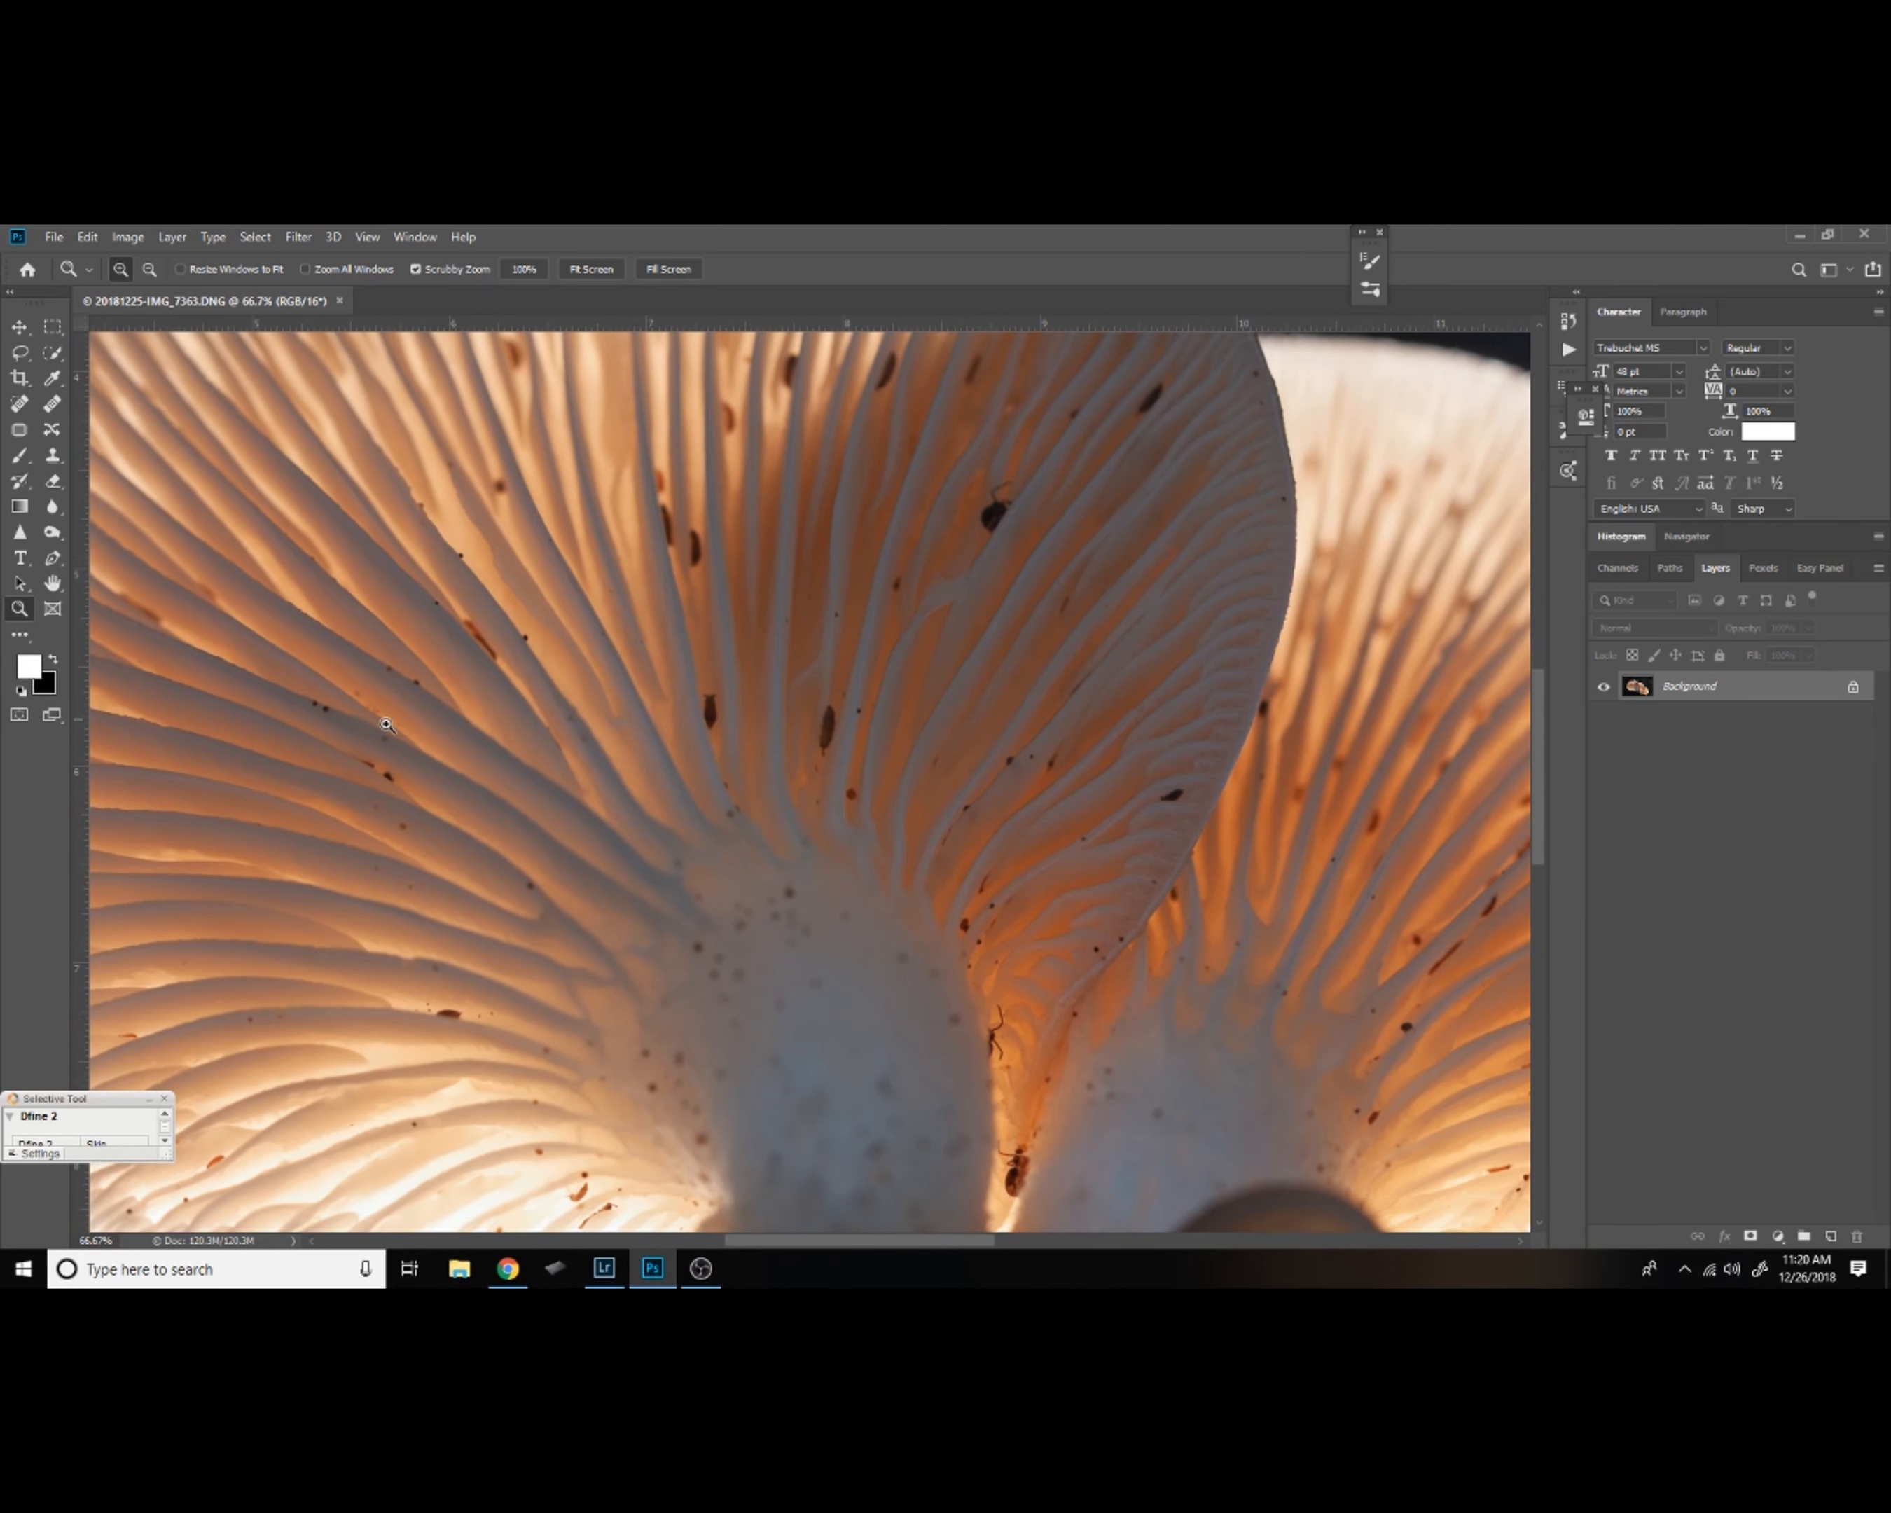
{"action": "left_click_drag", "start_coordinate": [683, 950], "coordinate": [857, 747]}
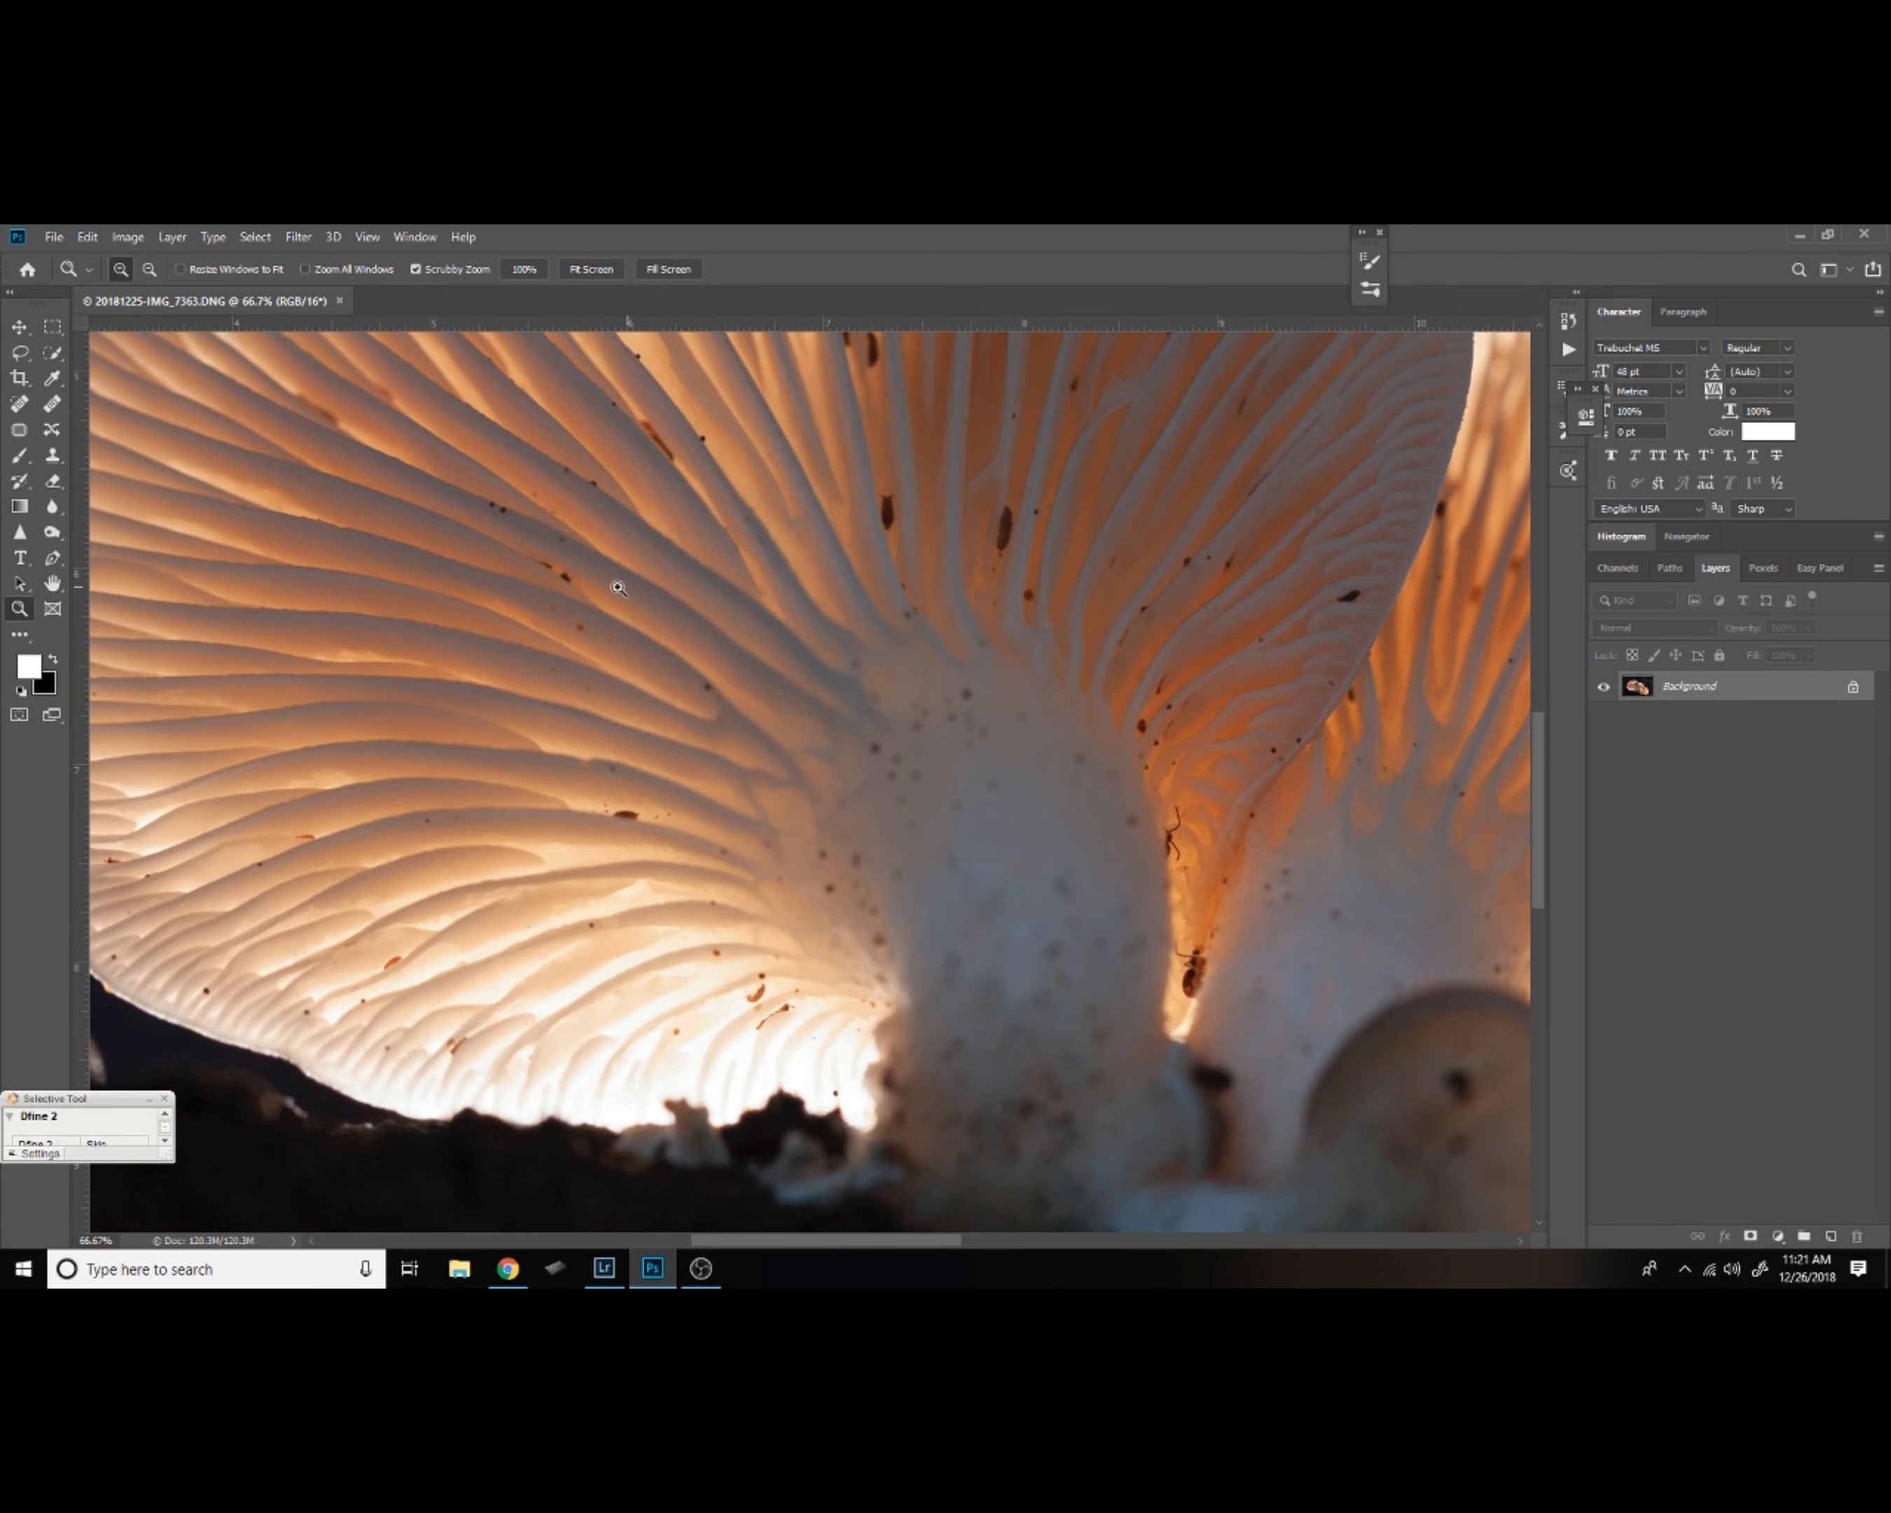
{"action": "left_click_drag", "start_coordinate": [963, 930], "coordinate": [1039, 620]}
{"action": "left_click_drag", "start_coordinate": [1182, 672], "coordinate": [908, 827]}
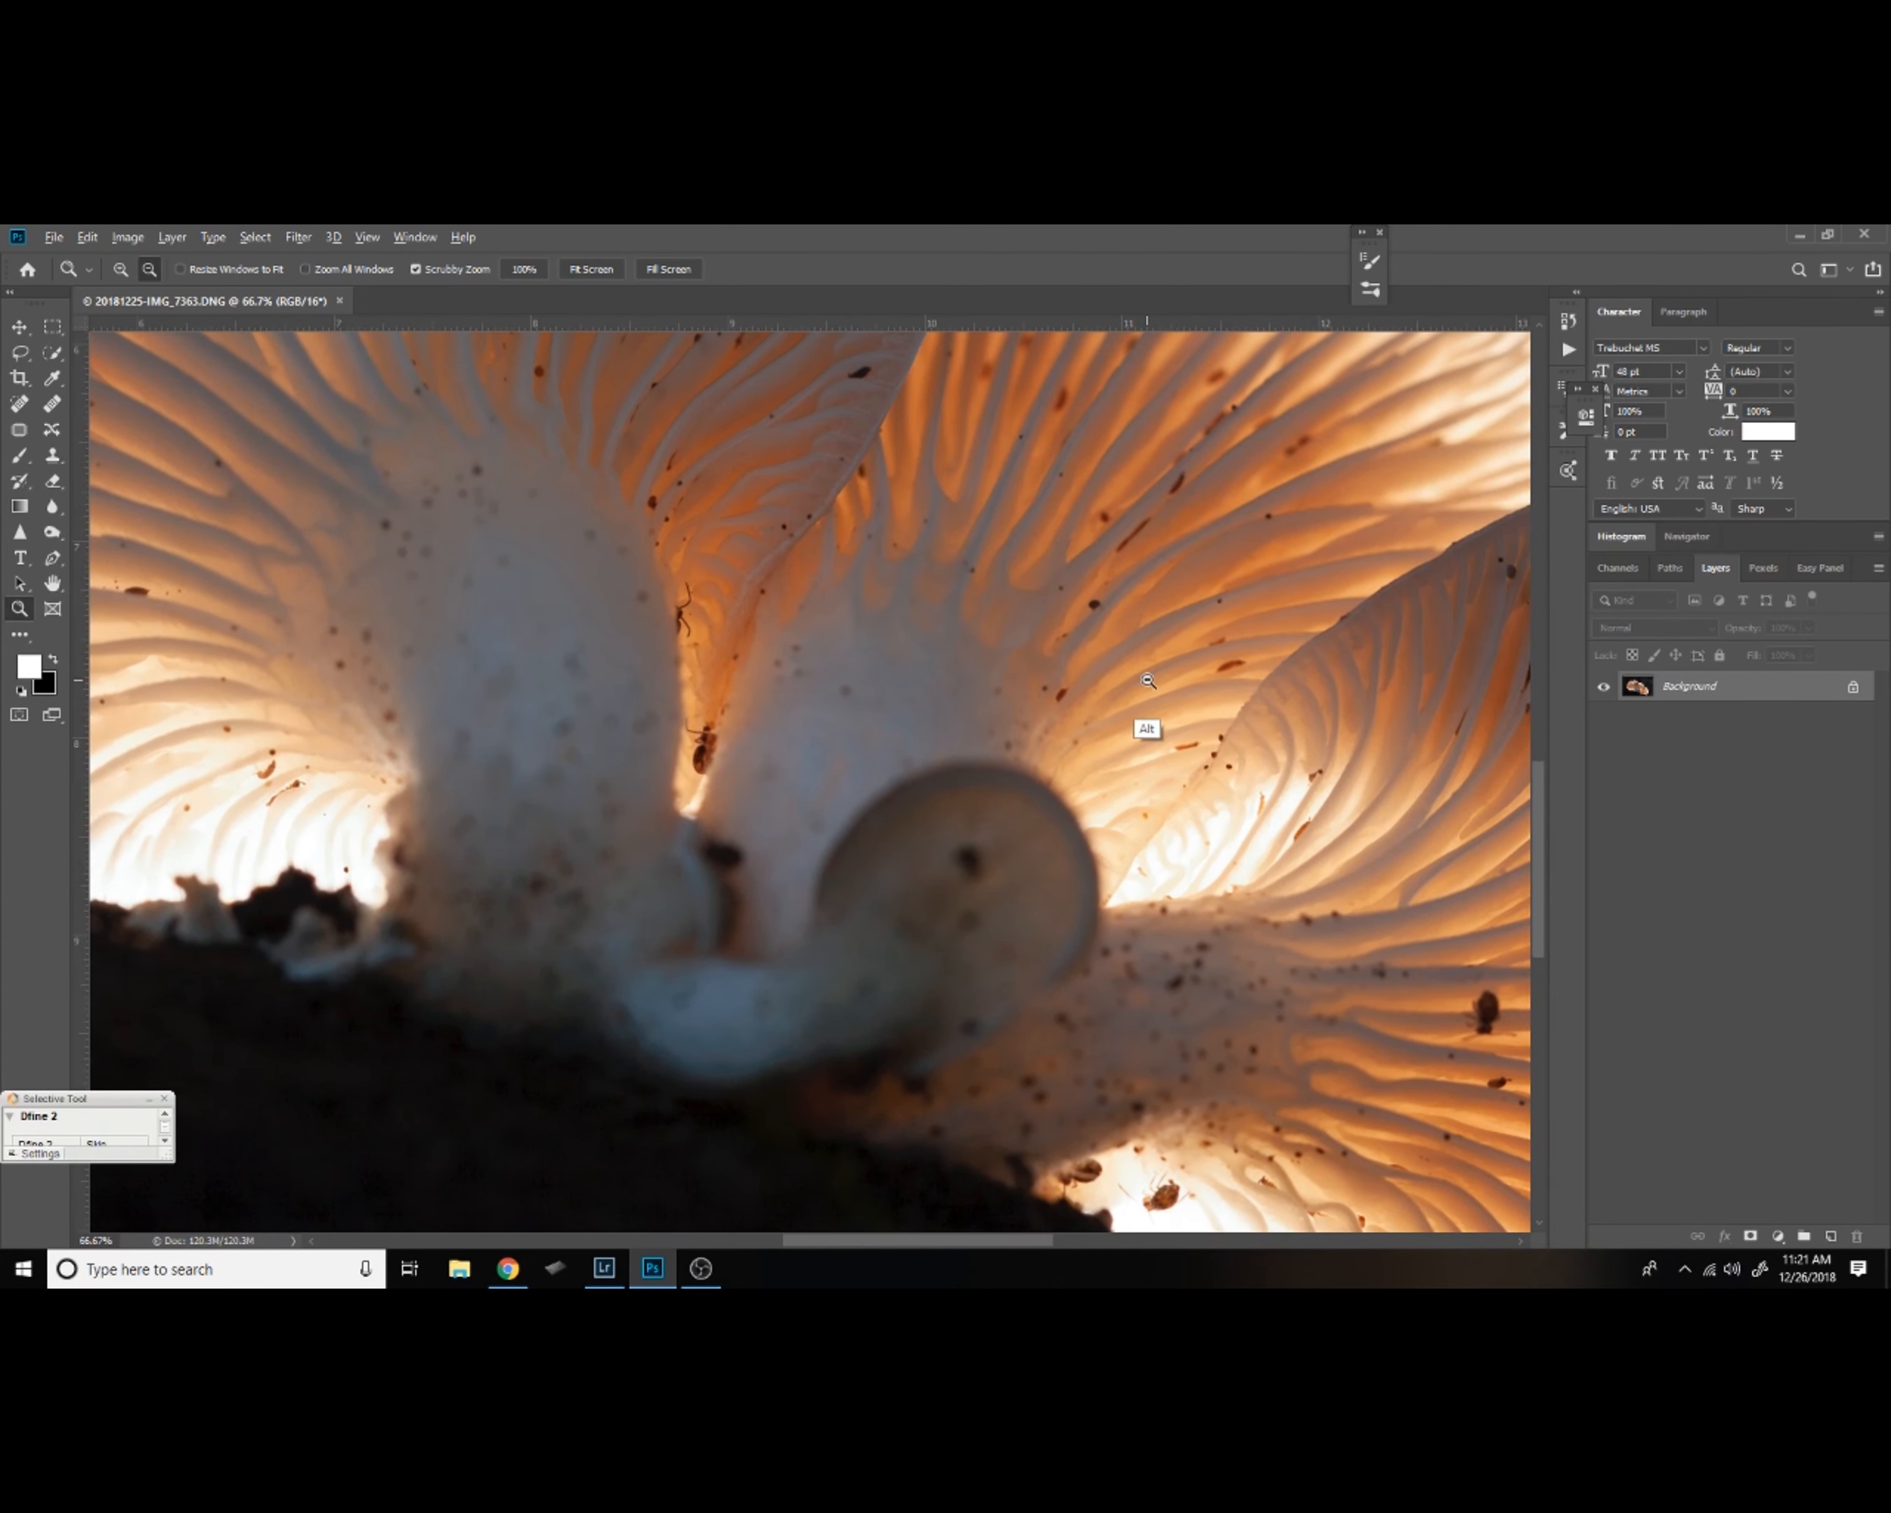
{"action": "left_click", "coordinate": [1147, 680], "text": "alt"}
{"action": "left_click", "coordinate": [1140, 689], "text": "alt"}
{"action": "left_click_drag", "start_coordinate": [1096, 660], "coordinate": [1078, 753]}
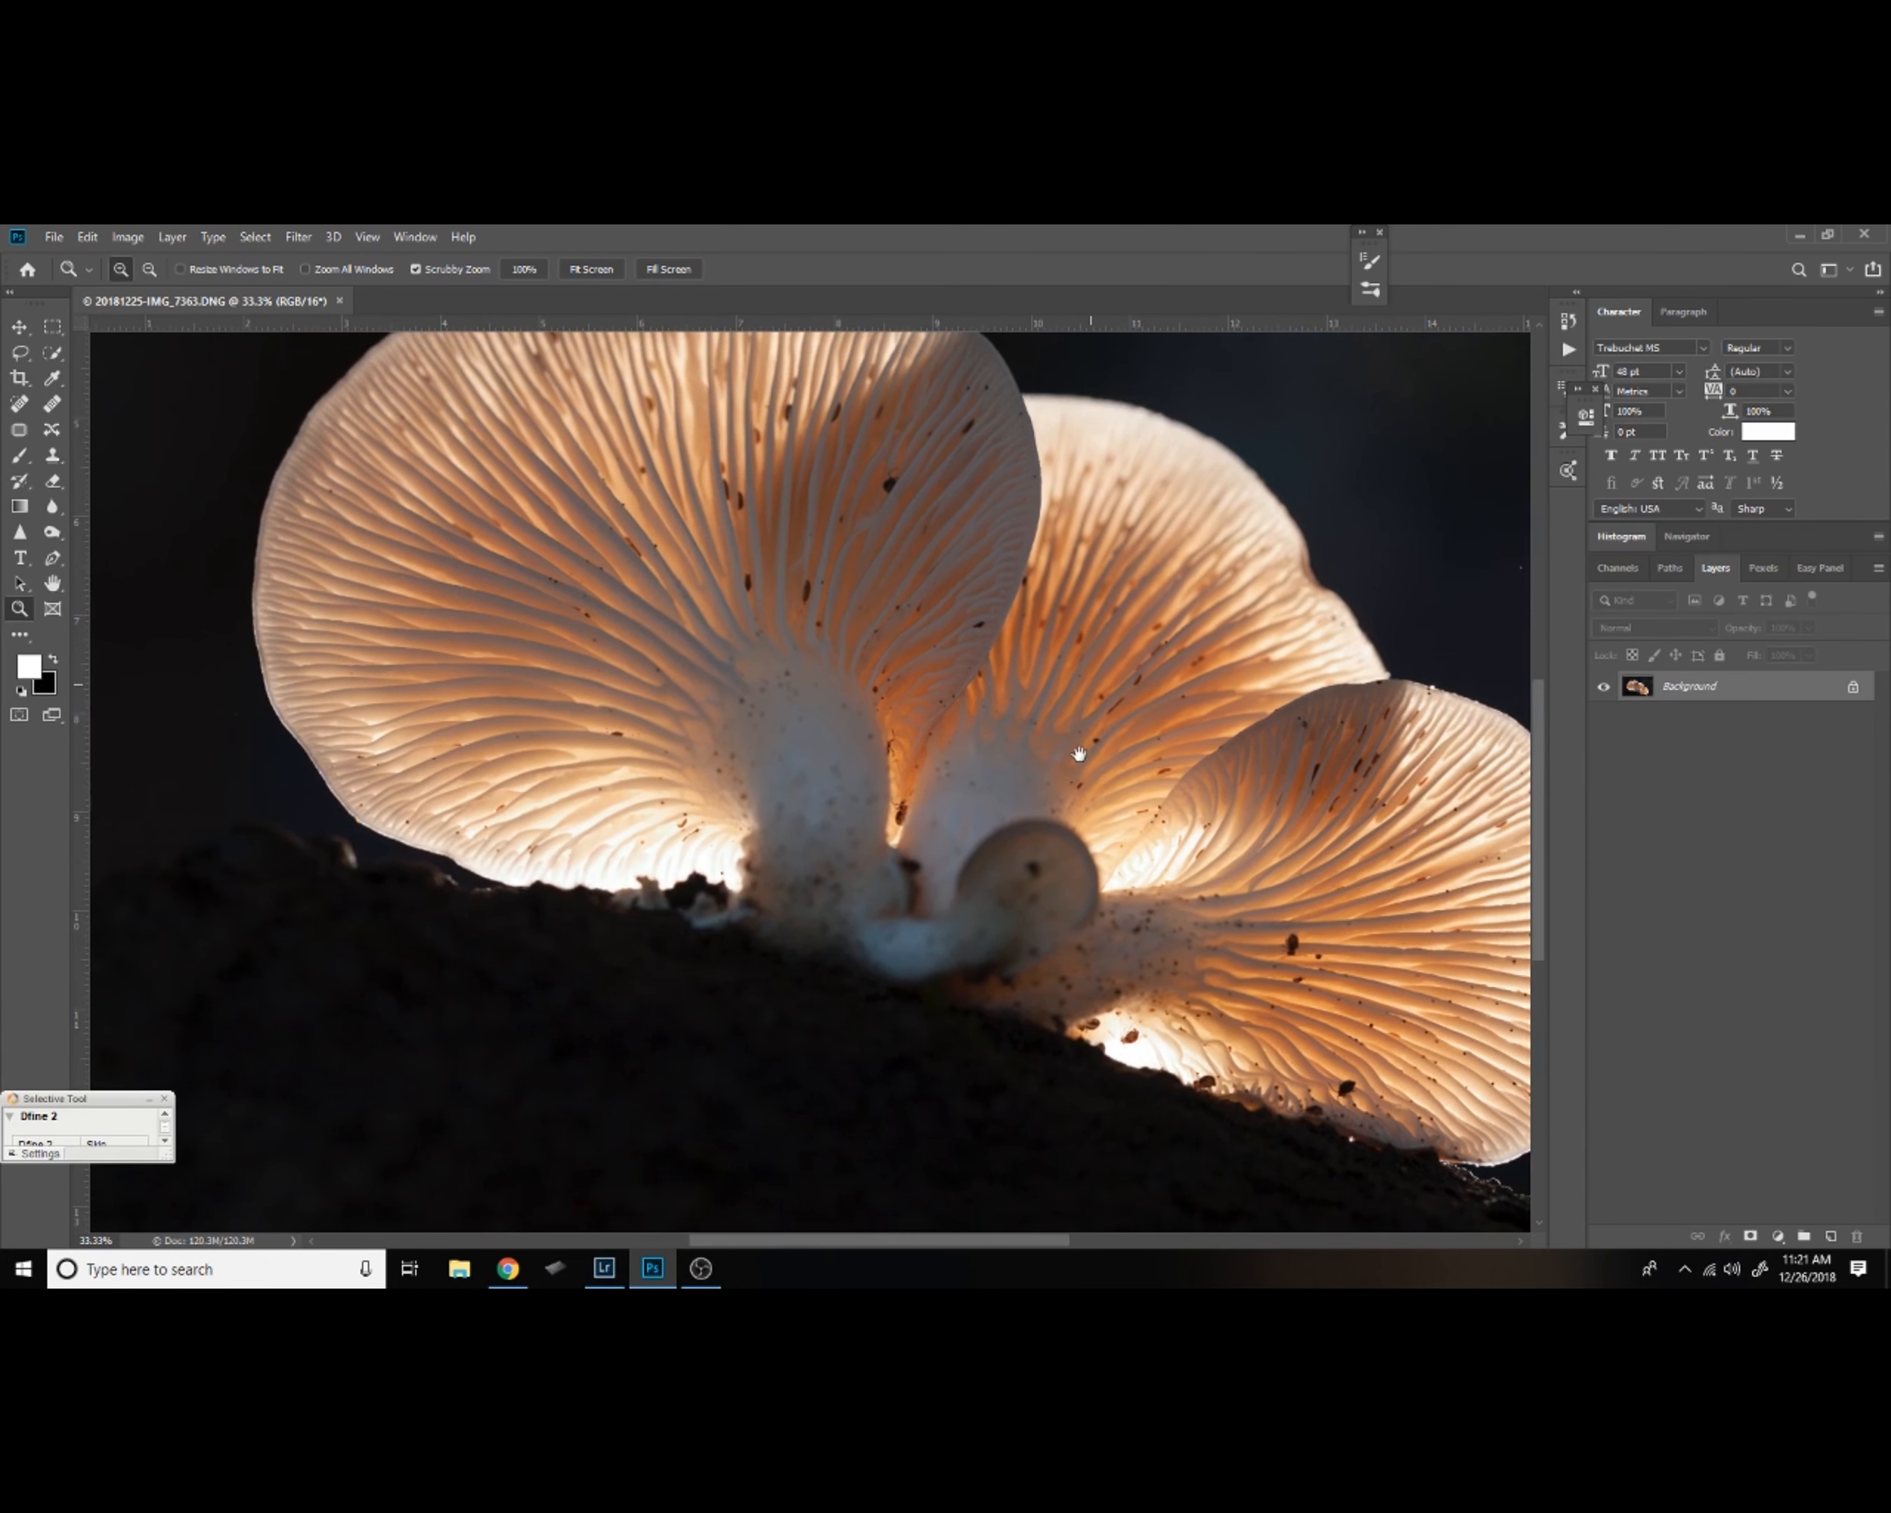
{"action": "left_click", "coordinate": [1077, 778], "text": "alt"}
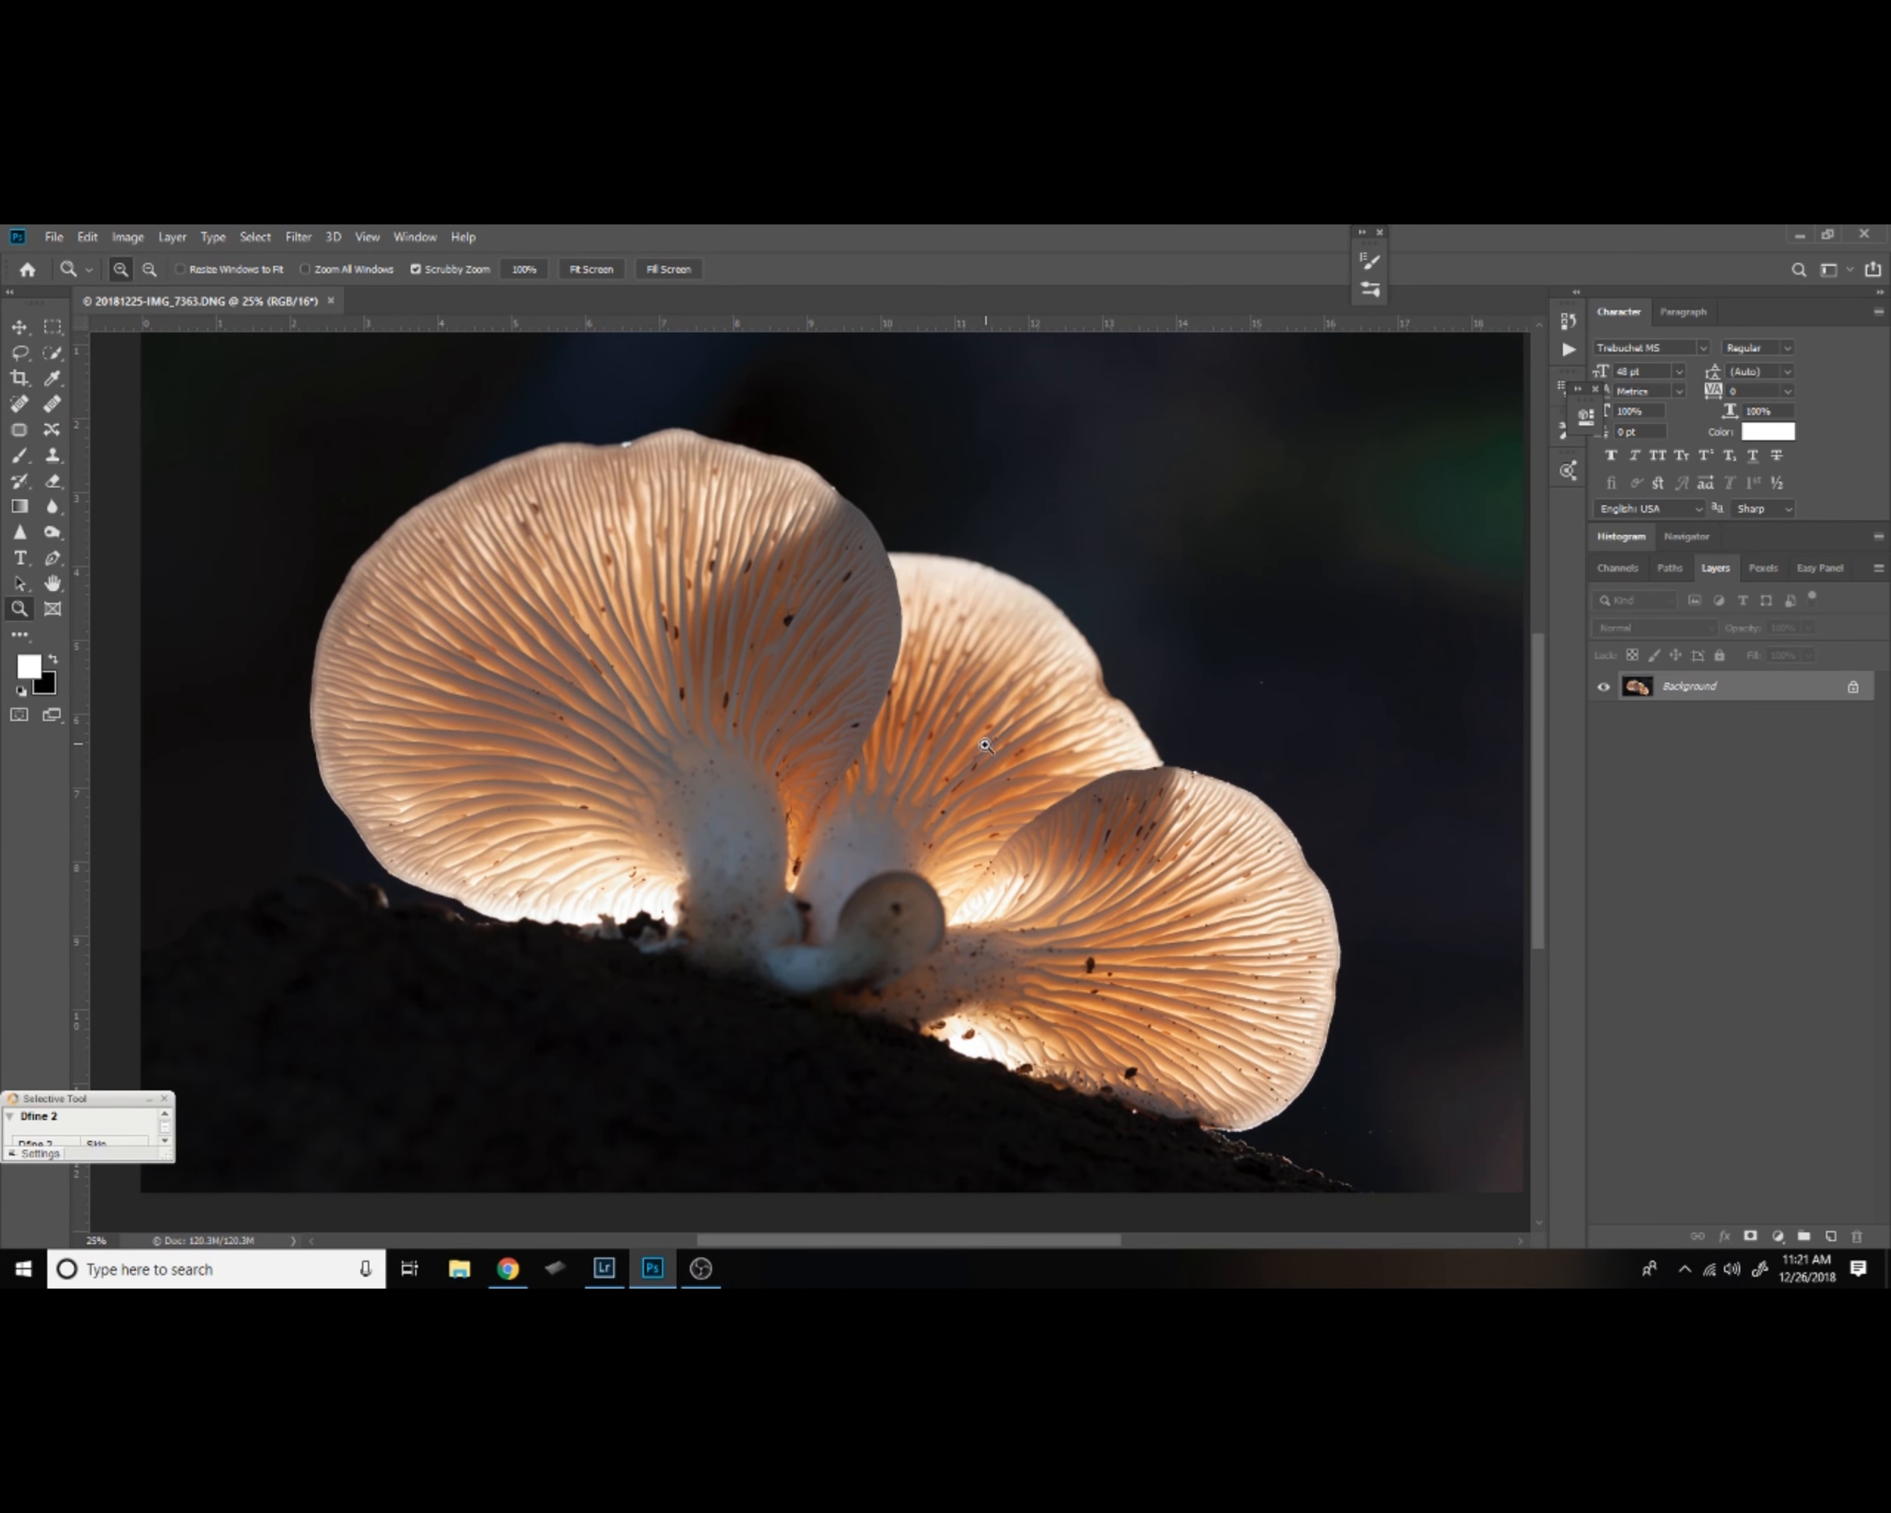
Examine the insects and specks around the small mushroom and the stem of the lowest cap at 100%.
{"action": "left_click_drag", "start_coordinate": [1174, 944], "coordinate": [1174, 945]}
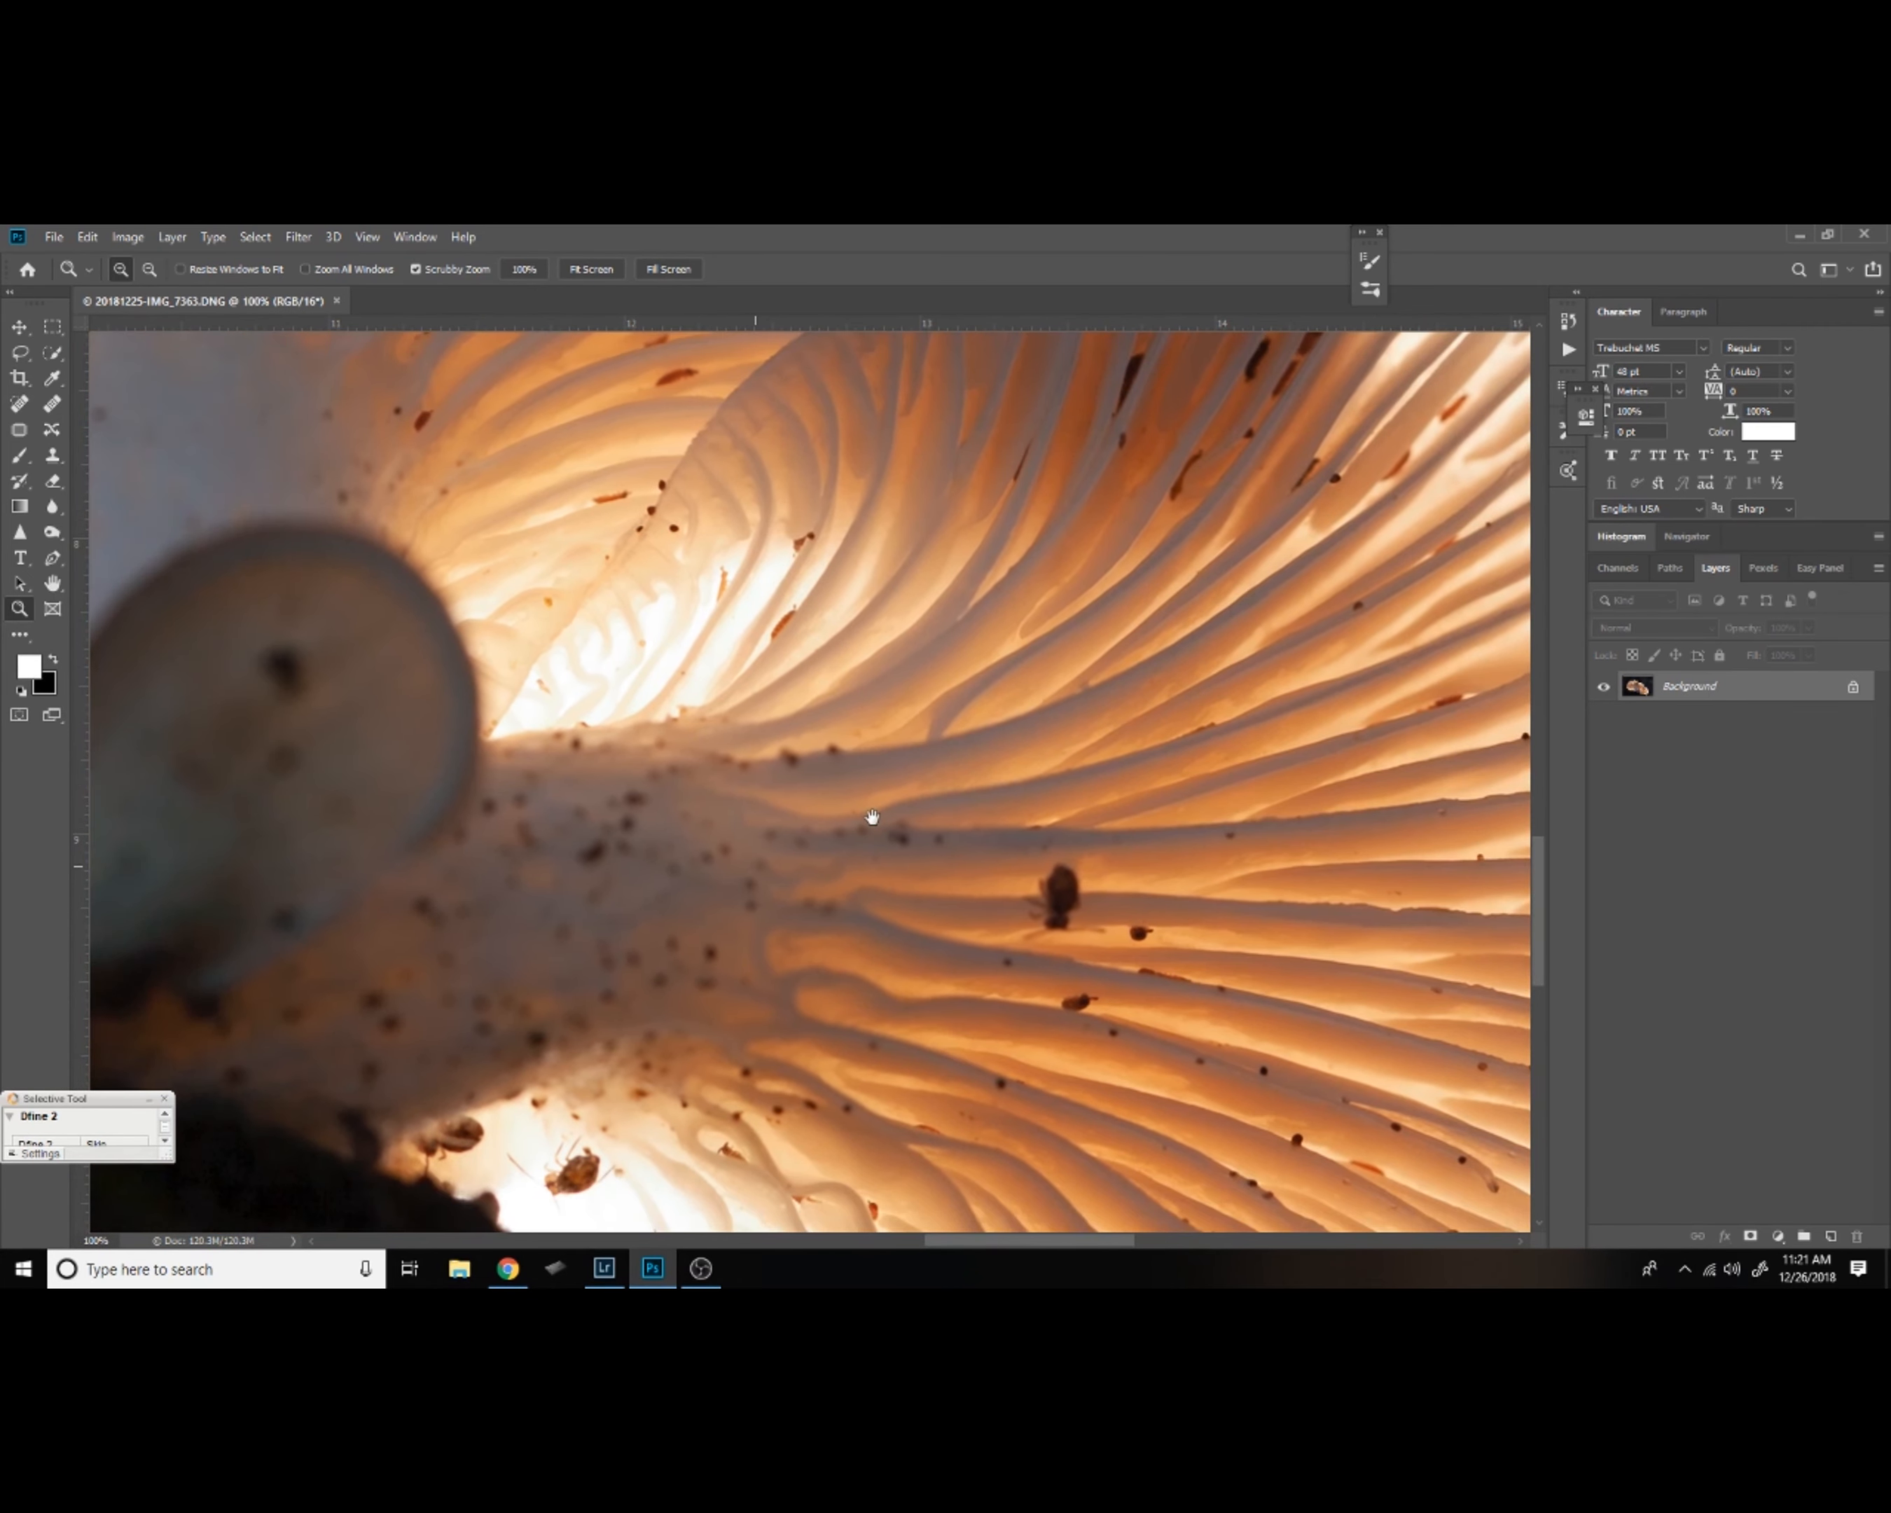
{"action": "left_click_drag", "start_coordinate": [687, 871], "coordinate": [871, 814]}
{"action": "left_click", "coordinate": [881, 843], "text": "alt"}
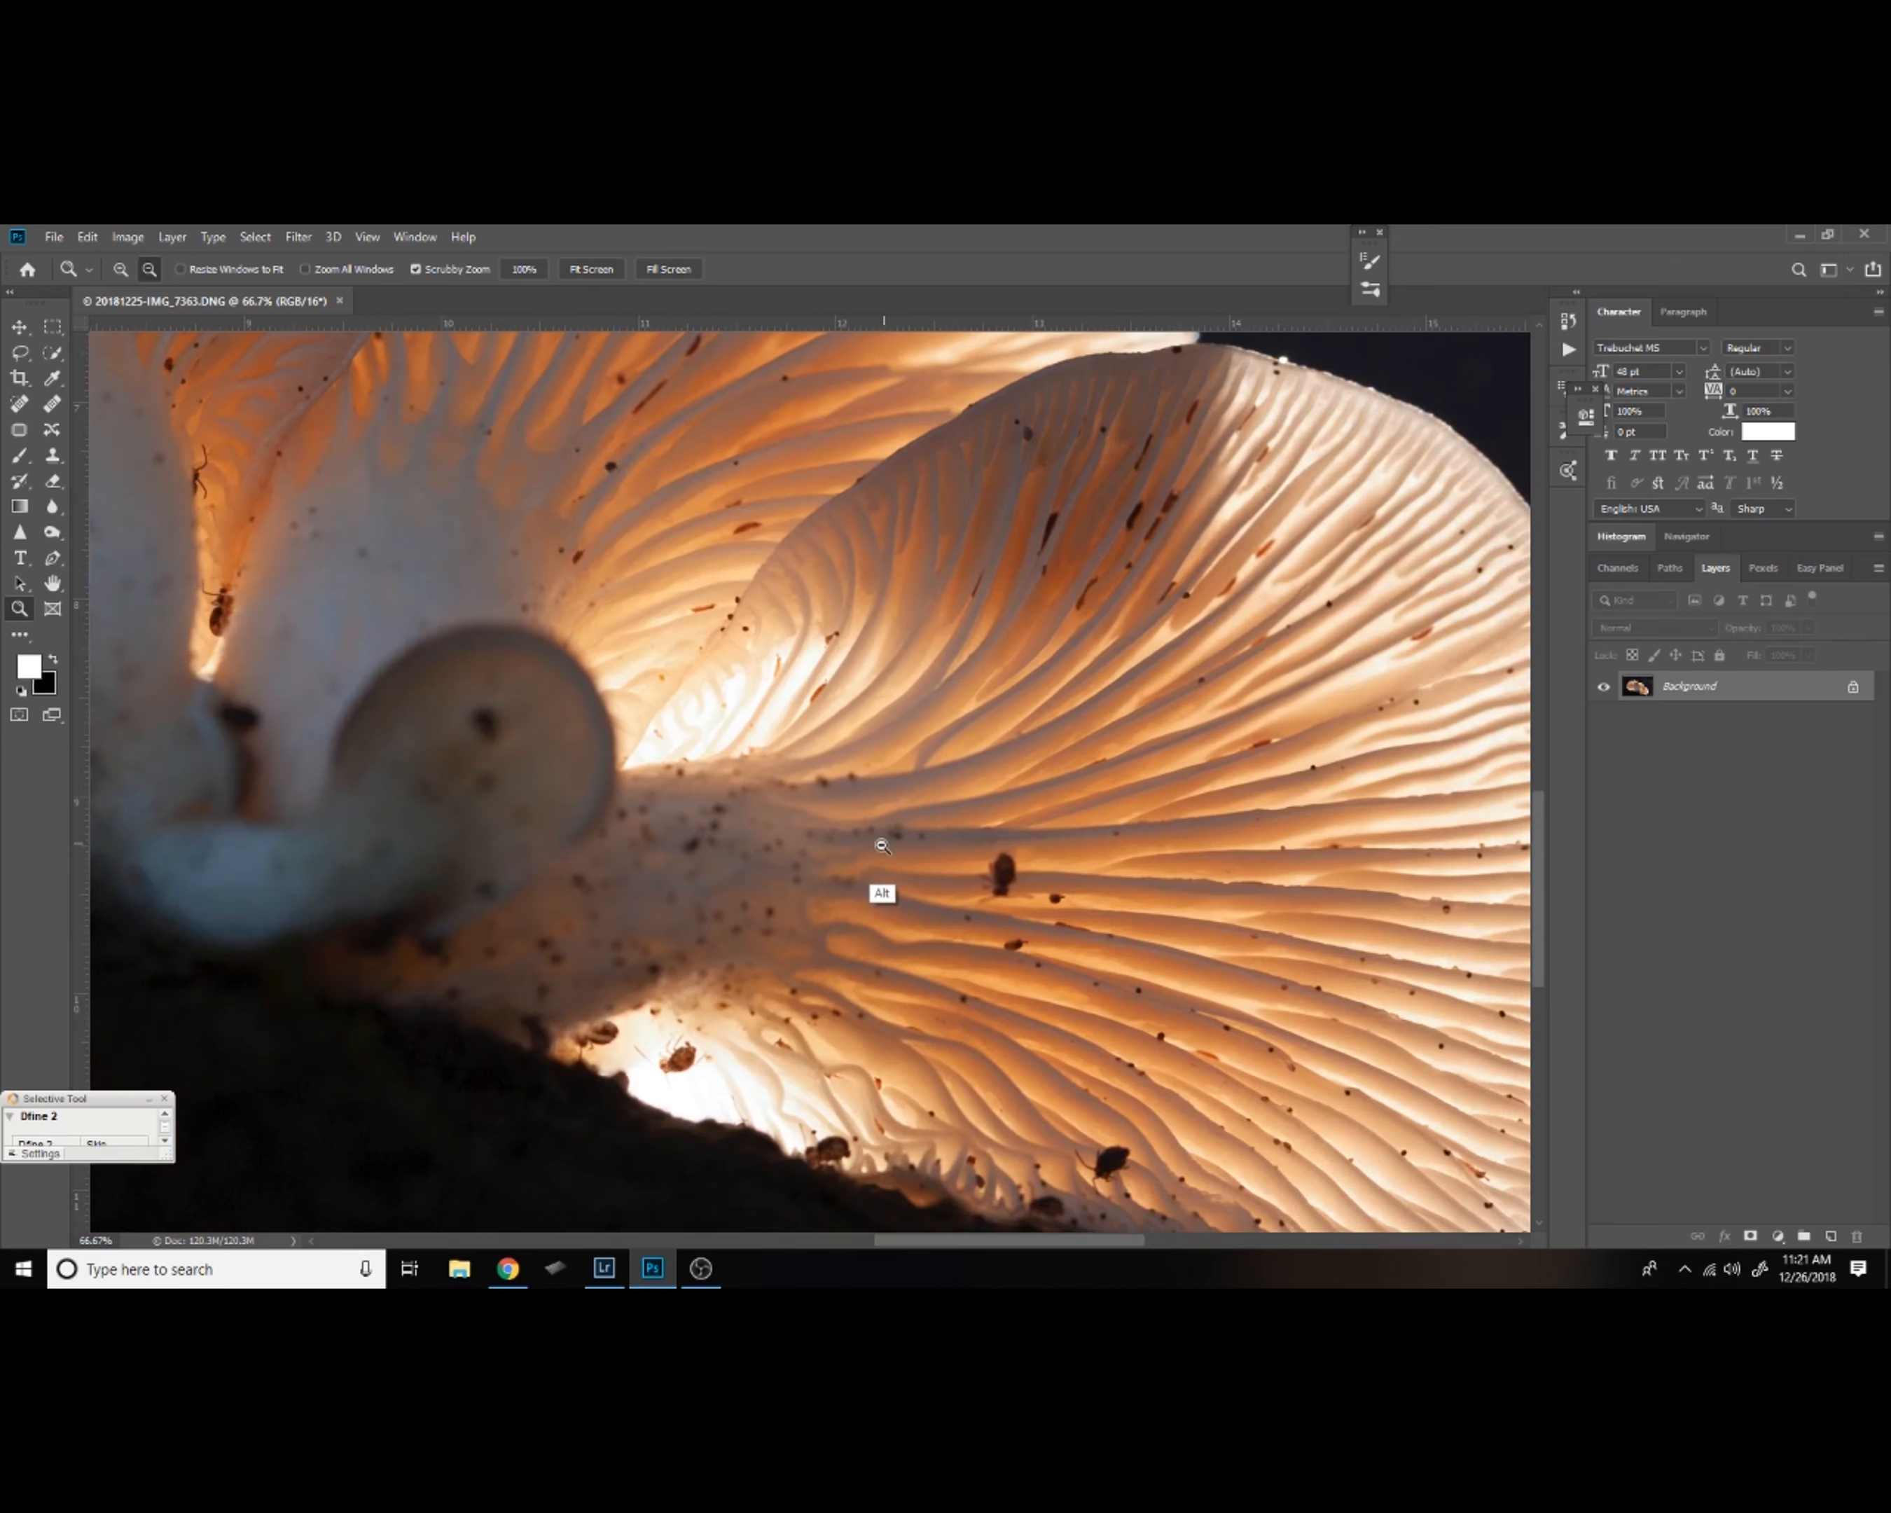
{"action": "left_click", "coordinate": [882, 846], "text": "alt"}
{"action": "left_click", "coordinate": [895, 843], "text": "alt"}
{"action": "left_click_drag", "start_coordinate": [751, 811], "coordinate": [949, 929]}
{"action": "left_click", "coordinate": [922, 894], "text": "alt"}
{"action": "left_click", "coordinate": [950, 930], "text": "alt"}
{"action": "left_click_drag", "start_coordinate": [881, 783], "coordinate": [952, 908]}
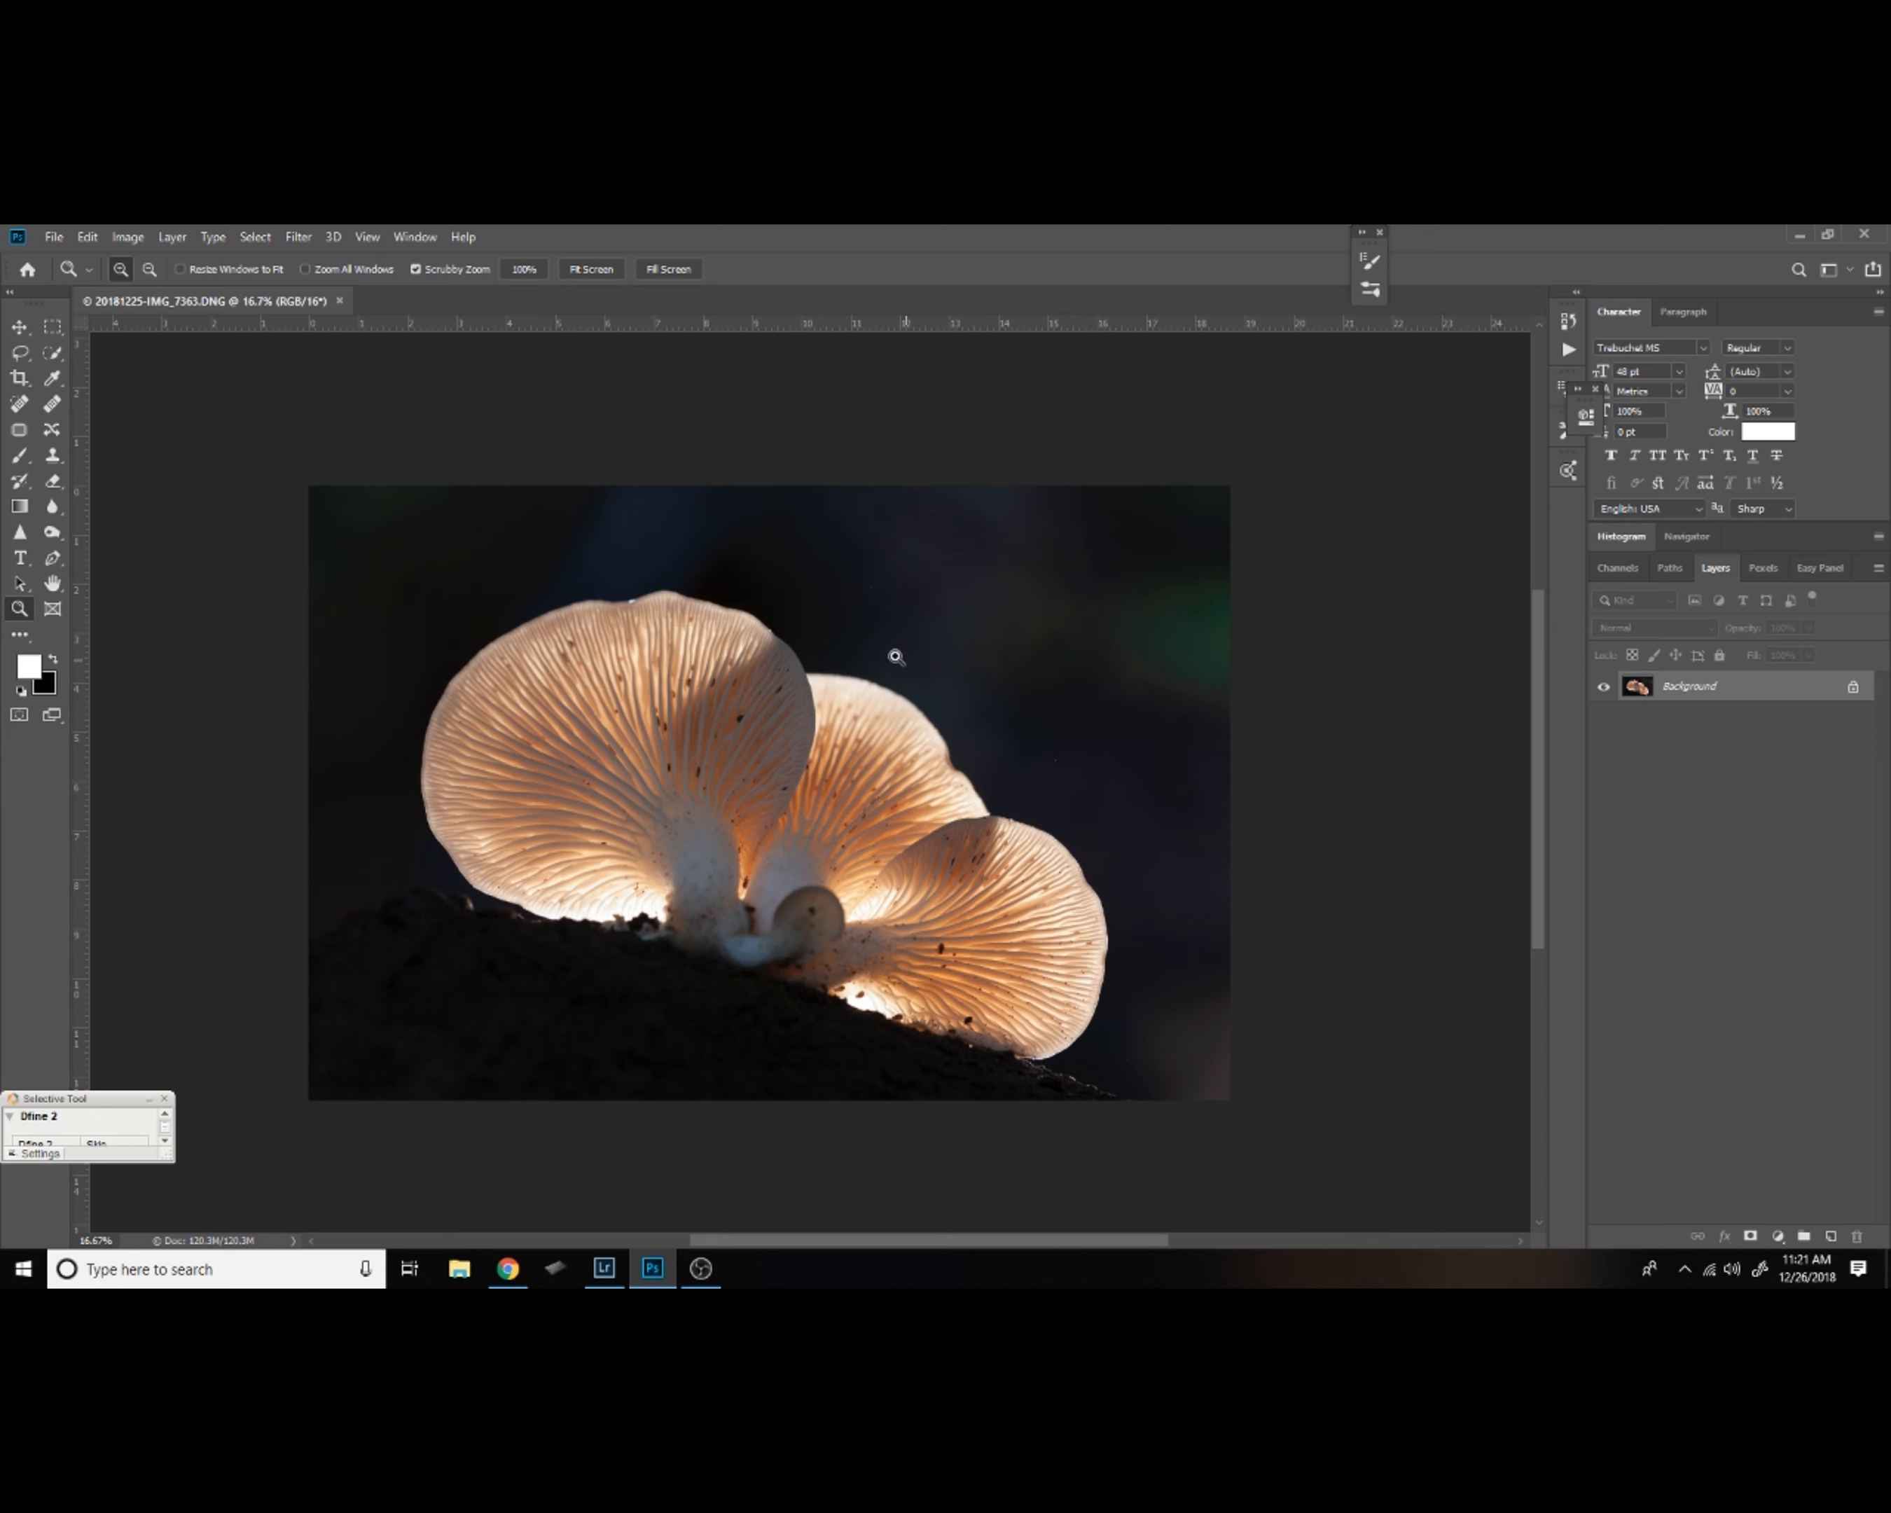
Remove the specks from the dark background above the lowest mushroom cap with the content-aware Spot Healing Brush.
{"action": "left_click_drag", "start_coordinate": [1058, 771], "coordinate": [1087, 778]}
{"action": "left_click", "coordinate": [1086, 777]}
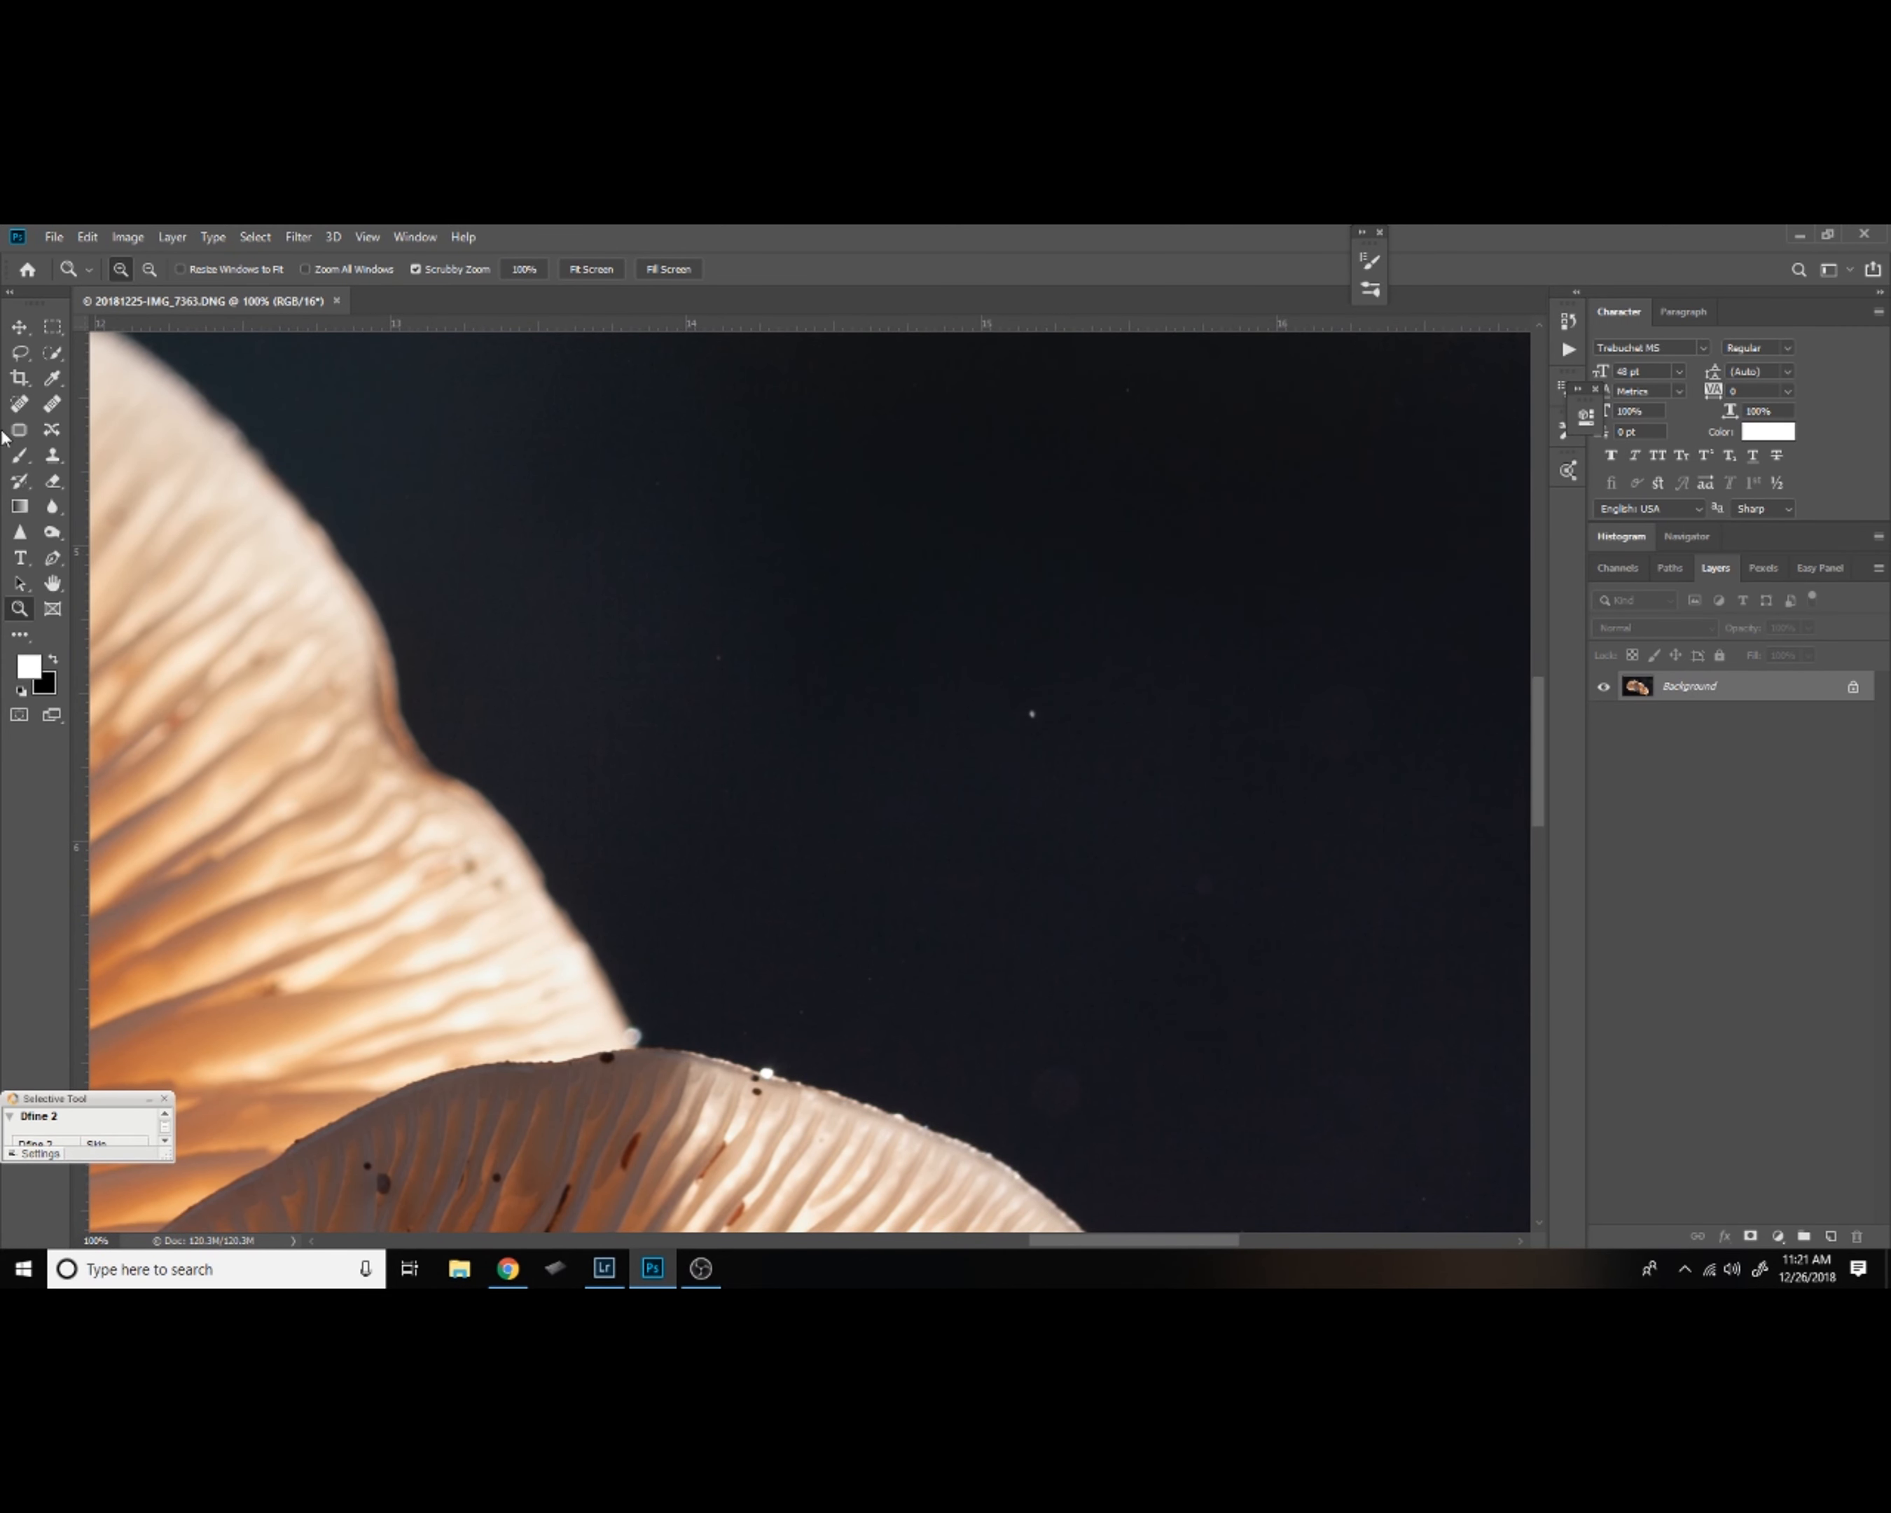
{"action": "key", "text": "j"}
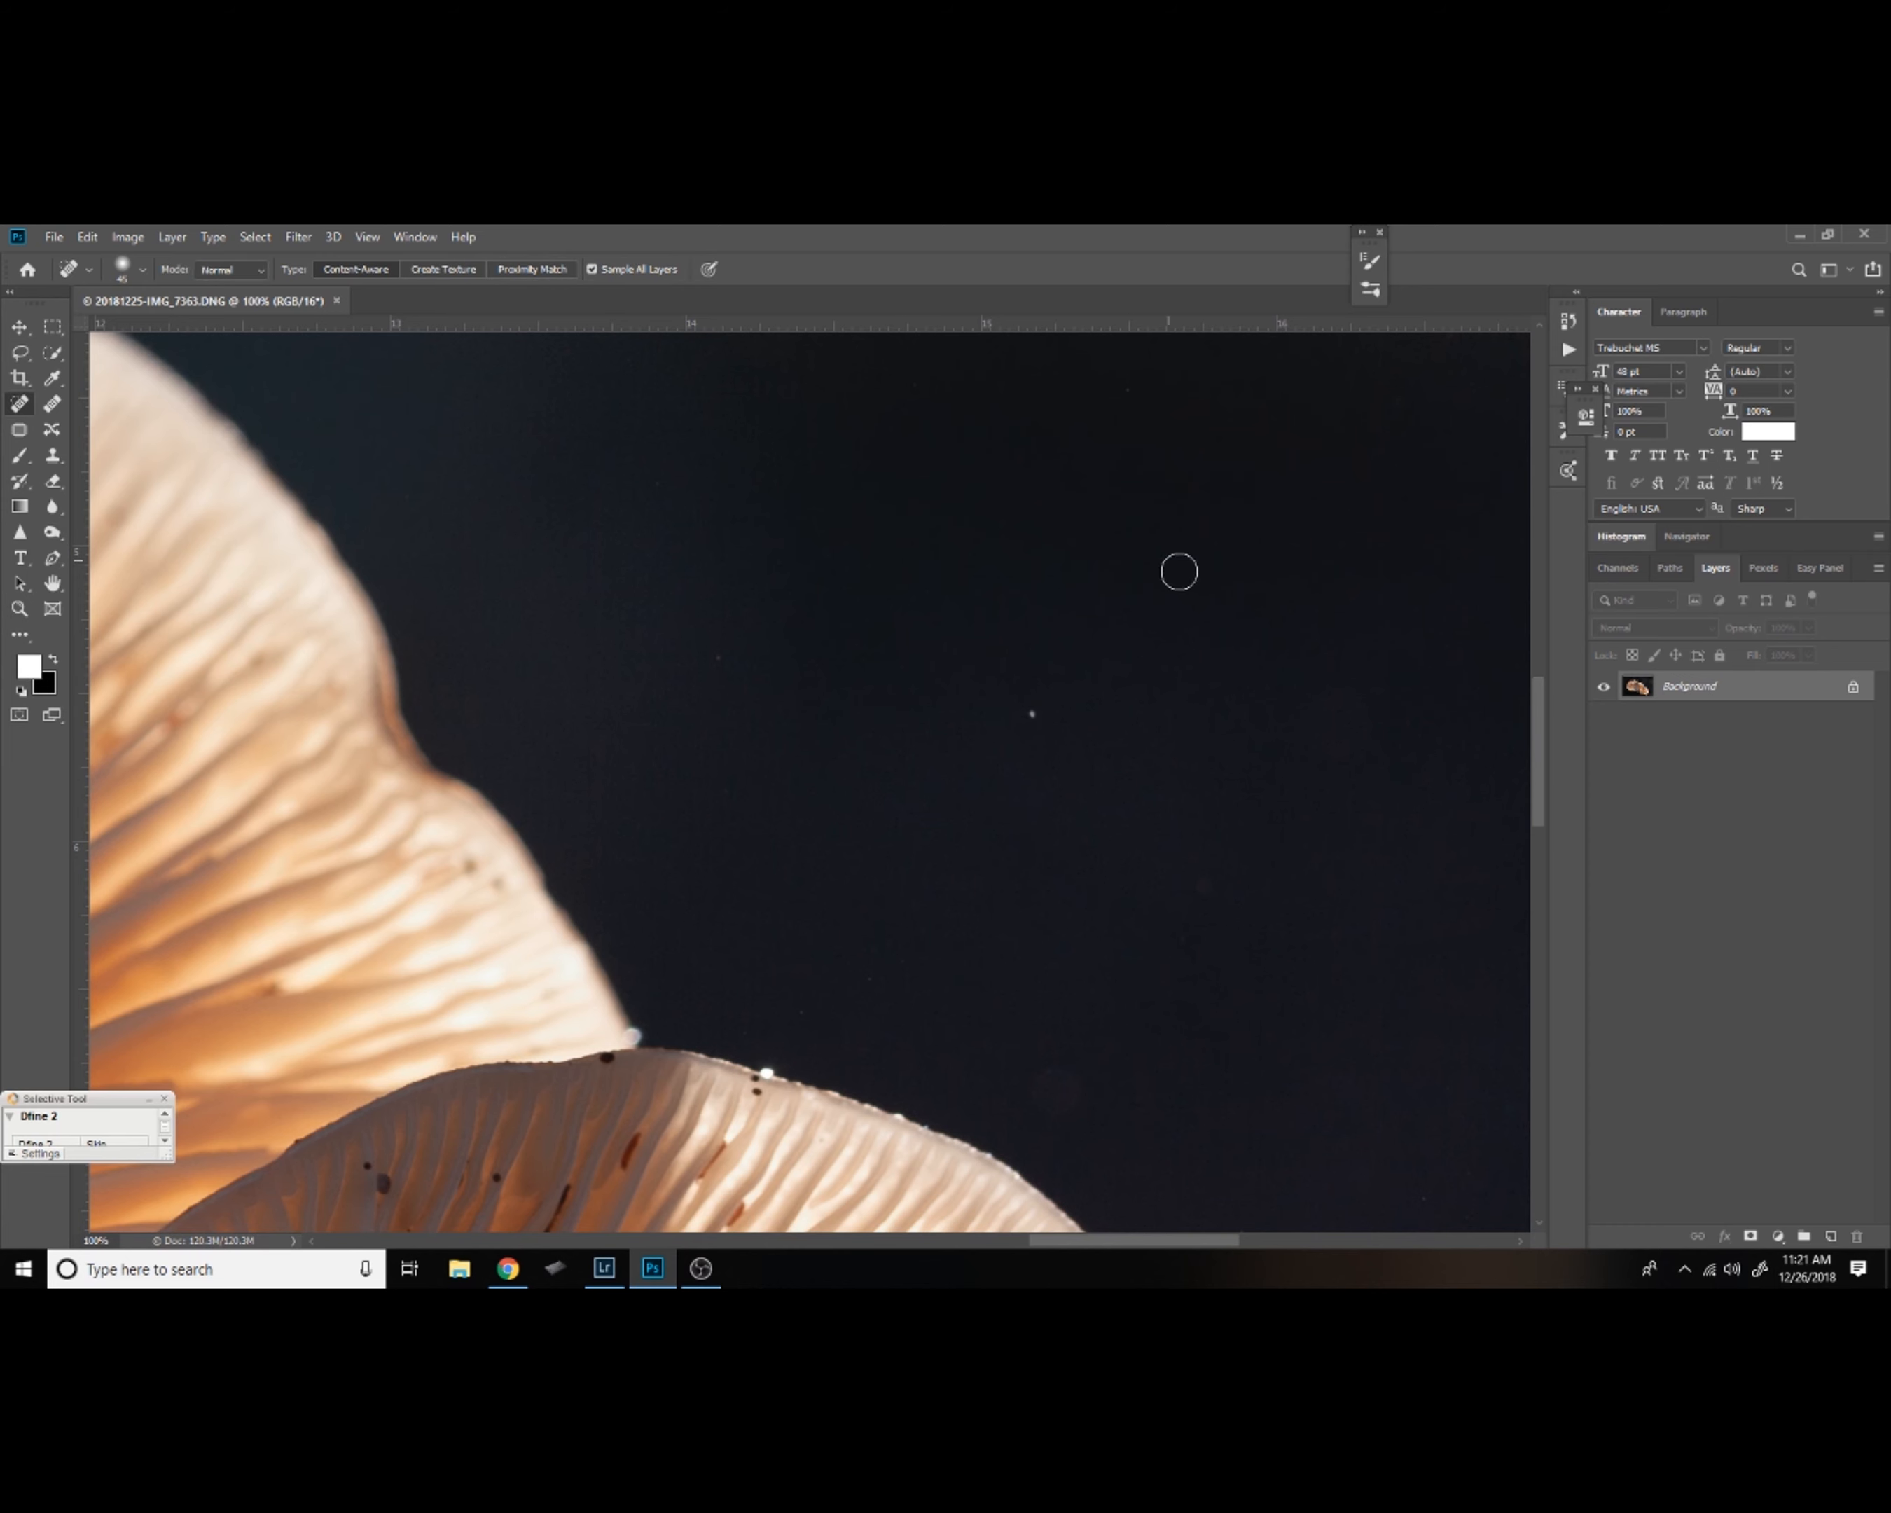
{"action": "left_click", "coordinate": [1037, 711]}
{"action": "left_click_drag", "start_coordinate": [1188, 937], "coordinate": [1182, 964]}
{"action": "left_click", "coordinate": [1053, 1085]}
Heal the remaining specks in the dark background alongside the outer edge of the lowest mushroom cap.
{"action": "left_click_drag", "start_coordinate": [1010, 1025], "coordinate": [811, 747]}
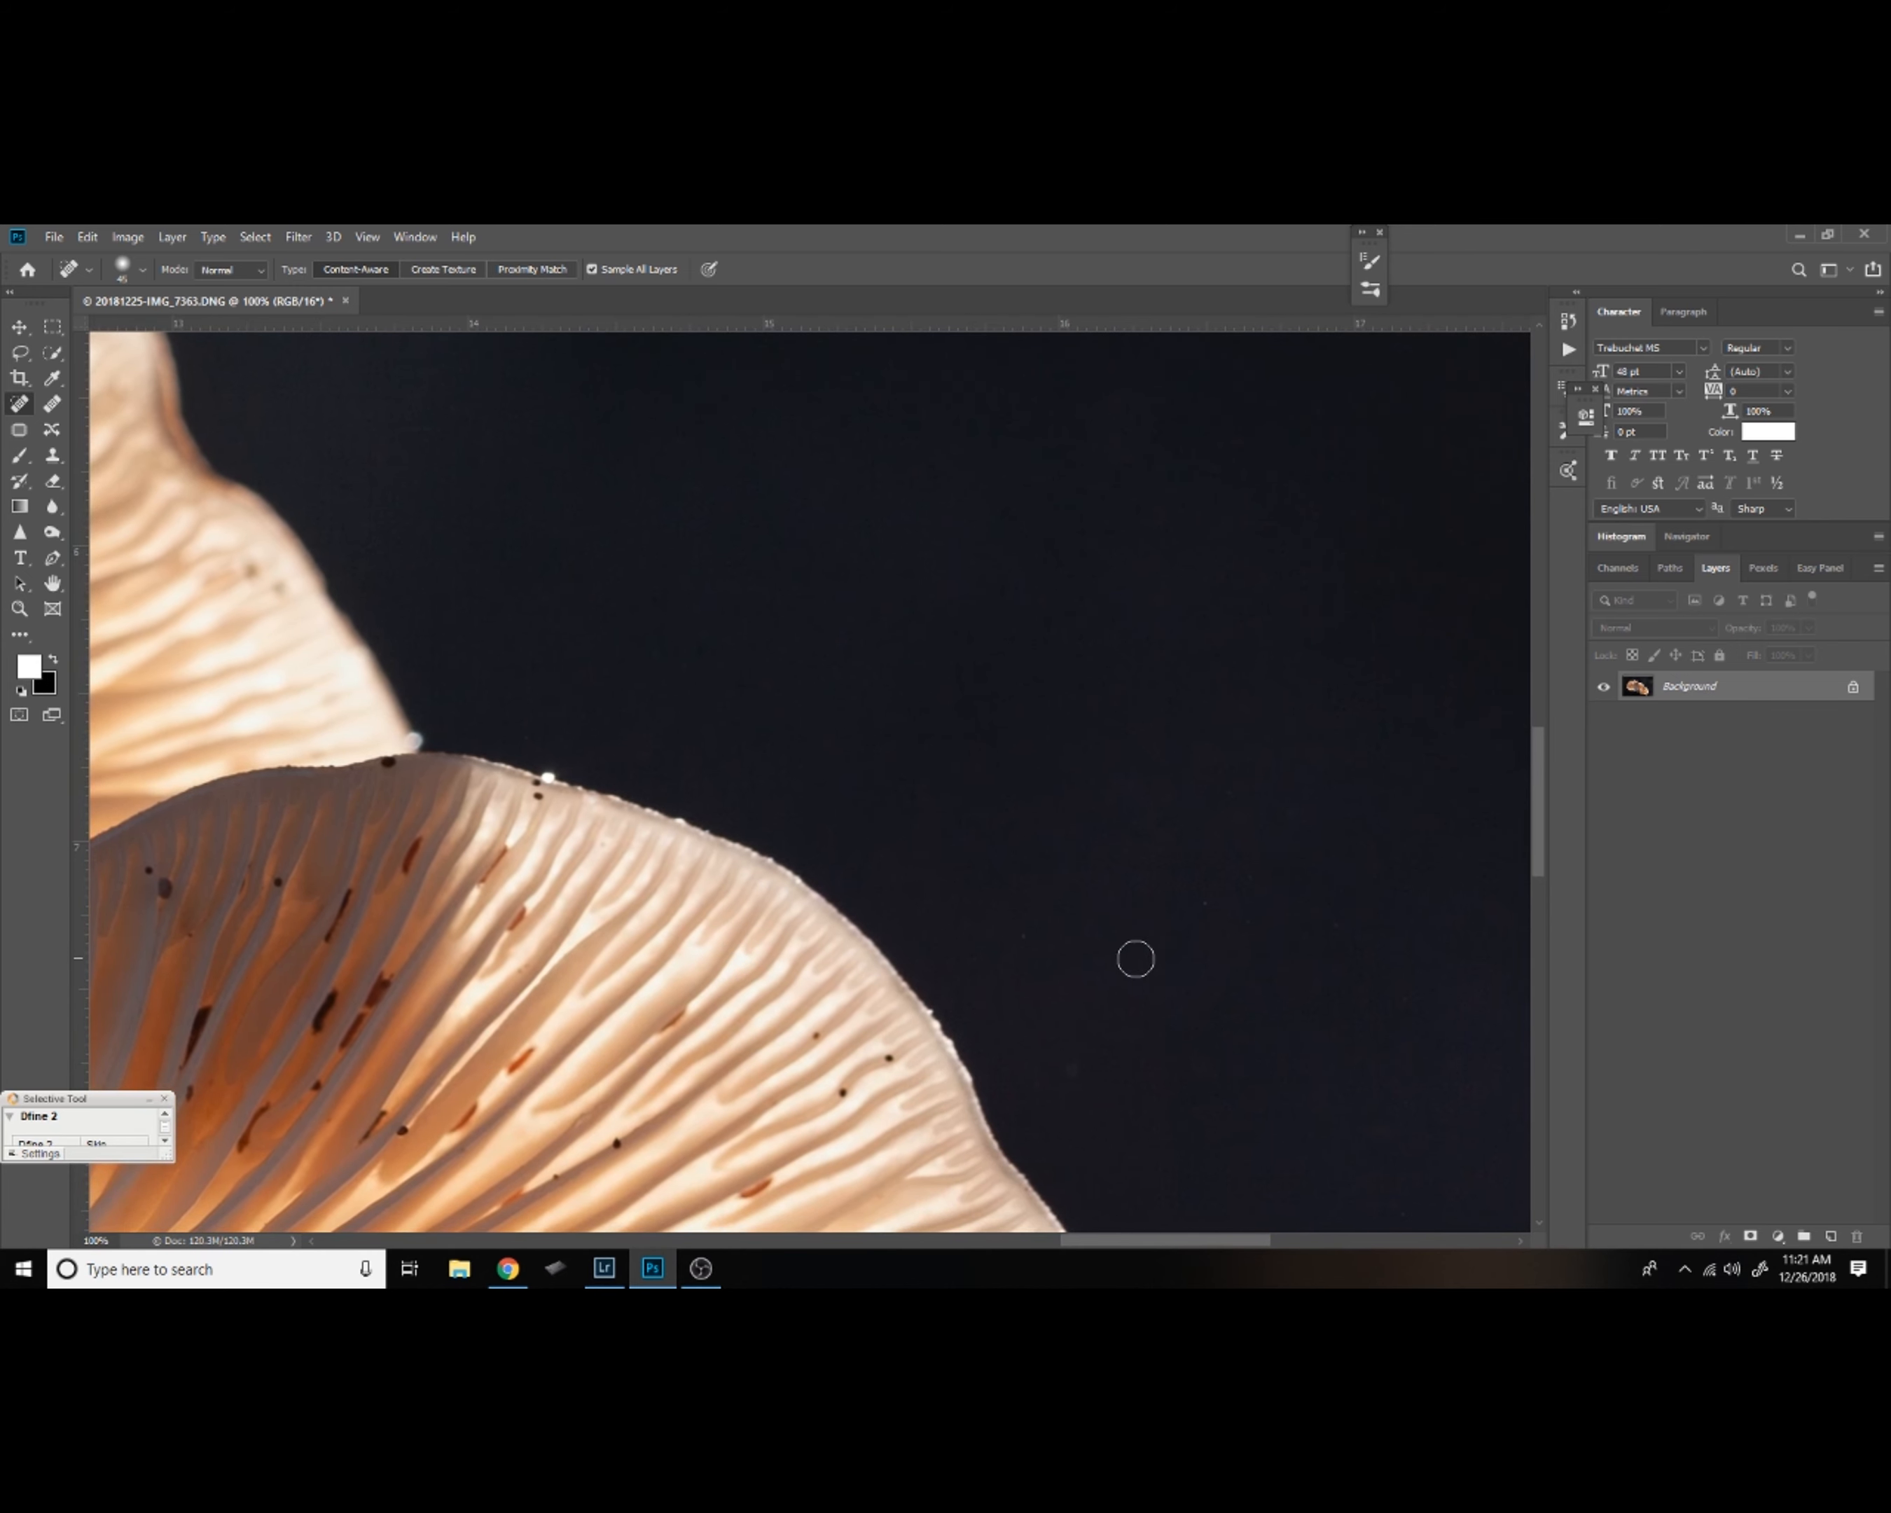
{"action": "left_click", "coordinate": [1250, 877]}
{"action": "left_click", "coordinate": [1071, 1070]}
{"action": "left_click_drag", "start_coordinate": [1148, 1136], "coordinate": [1030, 856]}
{"action": "left_click", "coordinate": [1457, 925]}
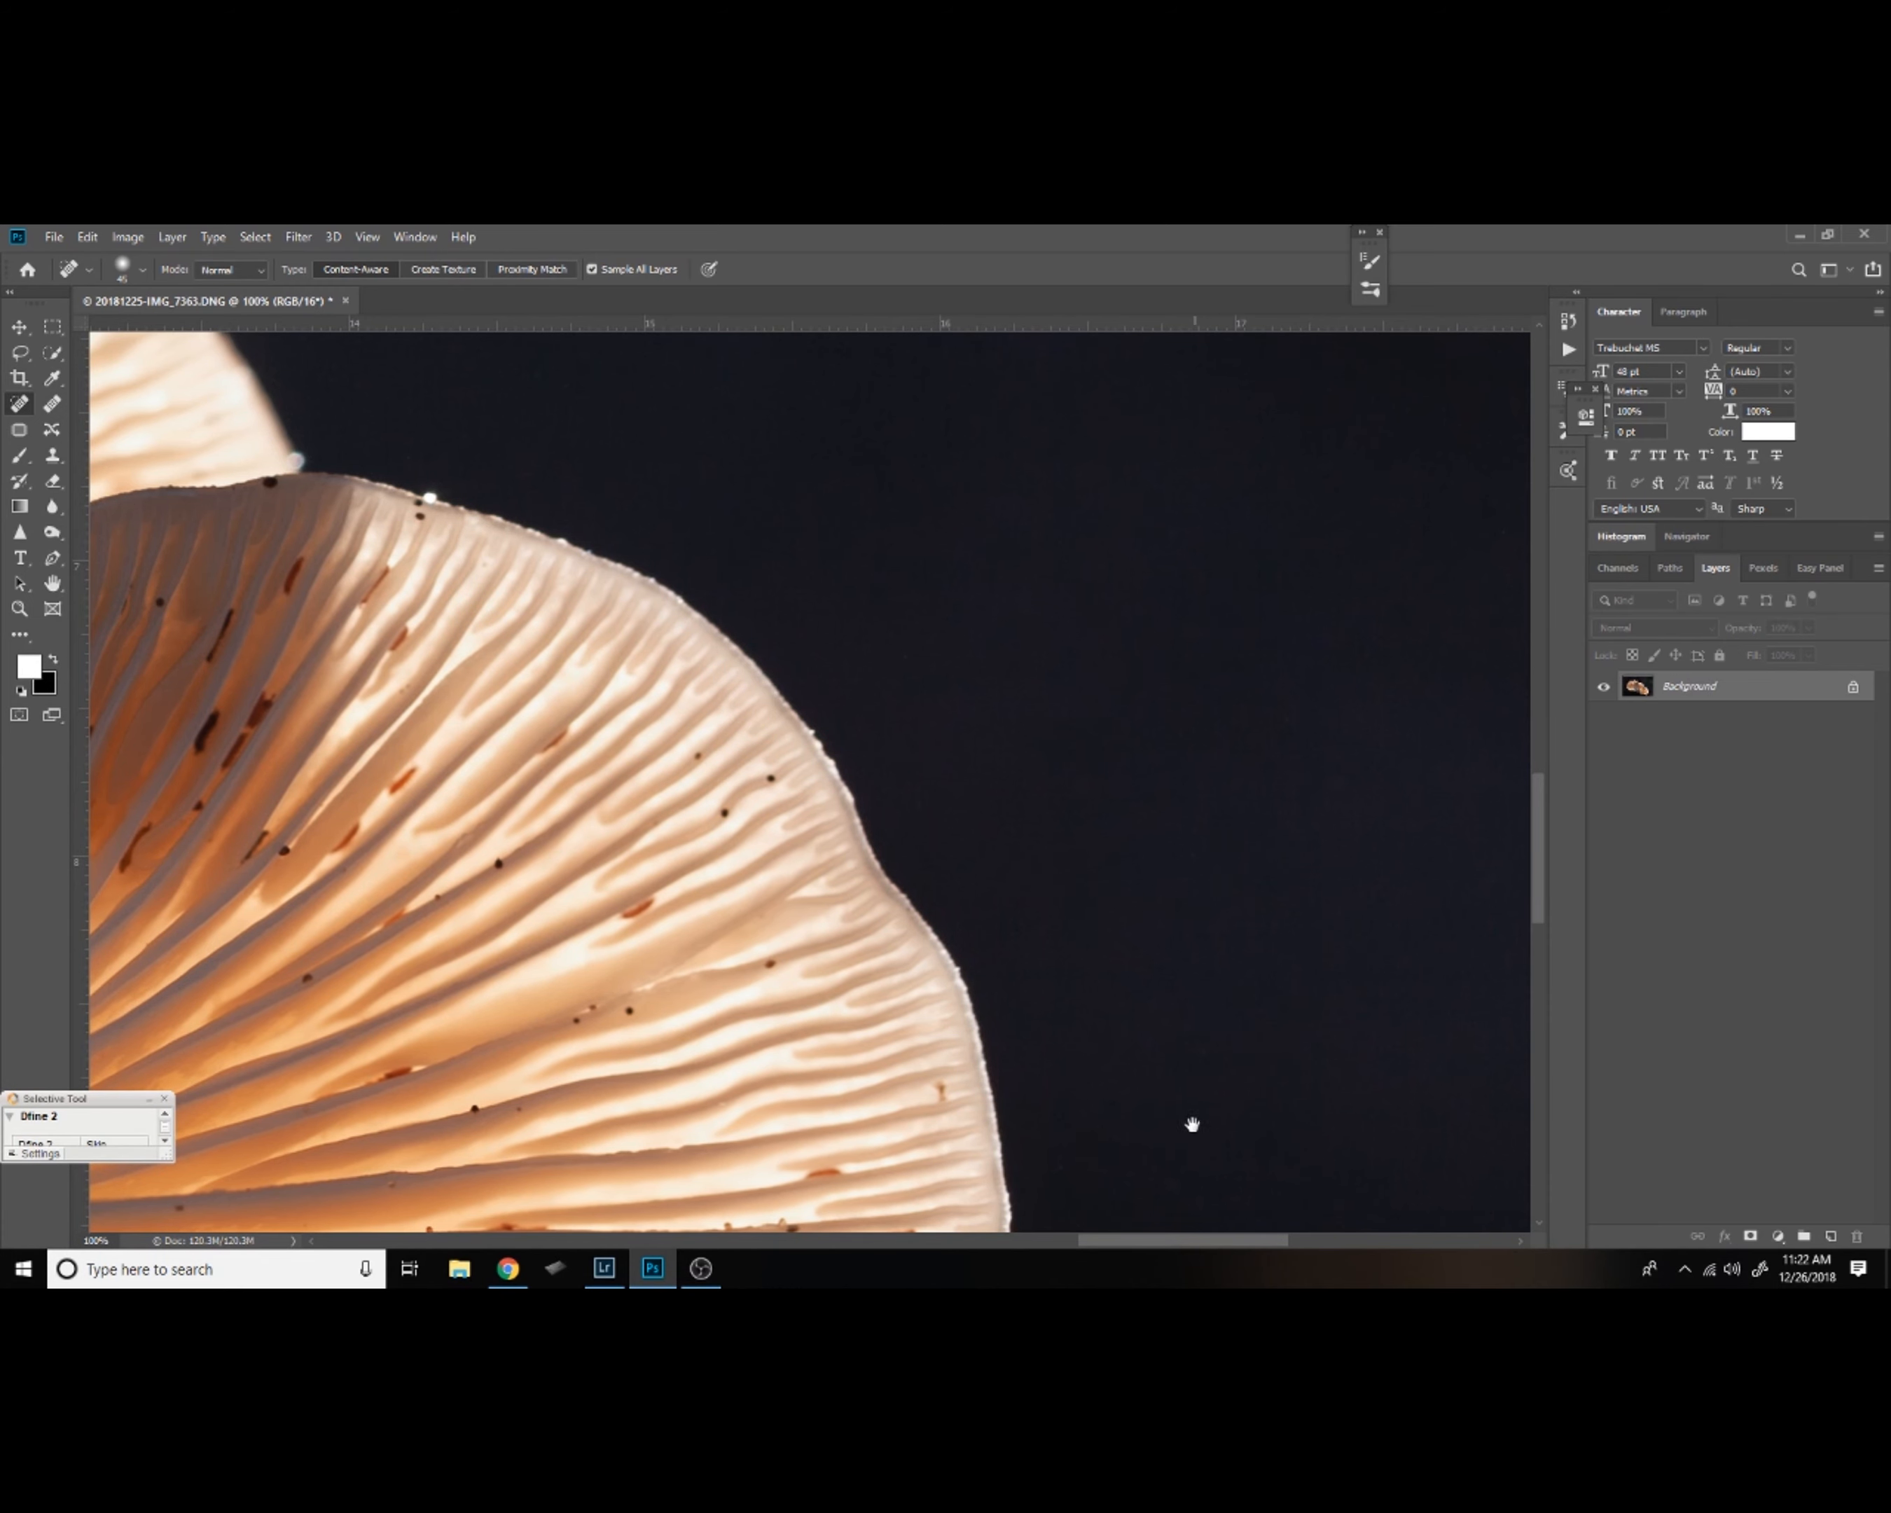
{"action": "left_click_drag", "start_coordinate": [1194, 1125], "coordinate": [1122, 866]}
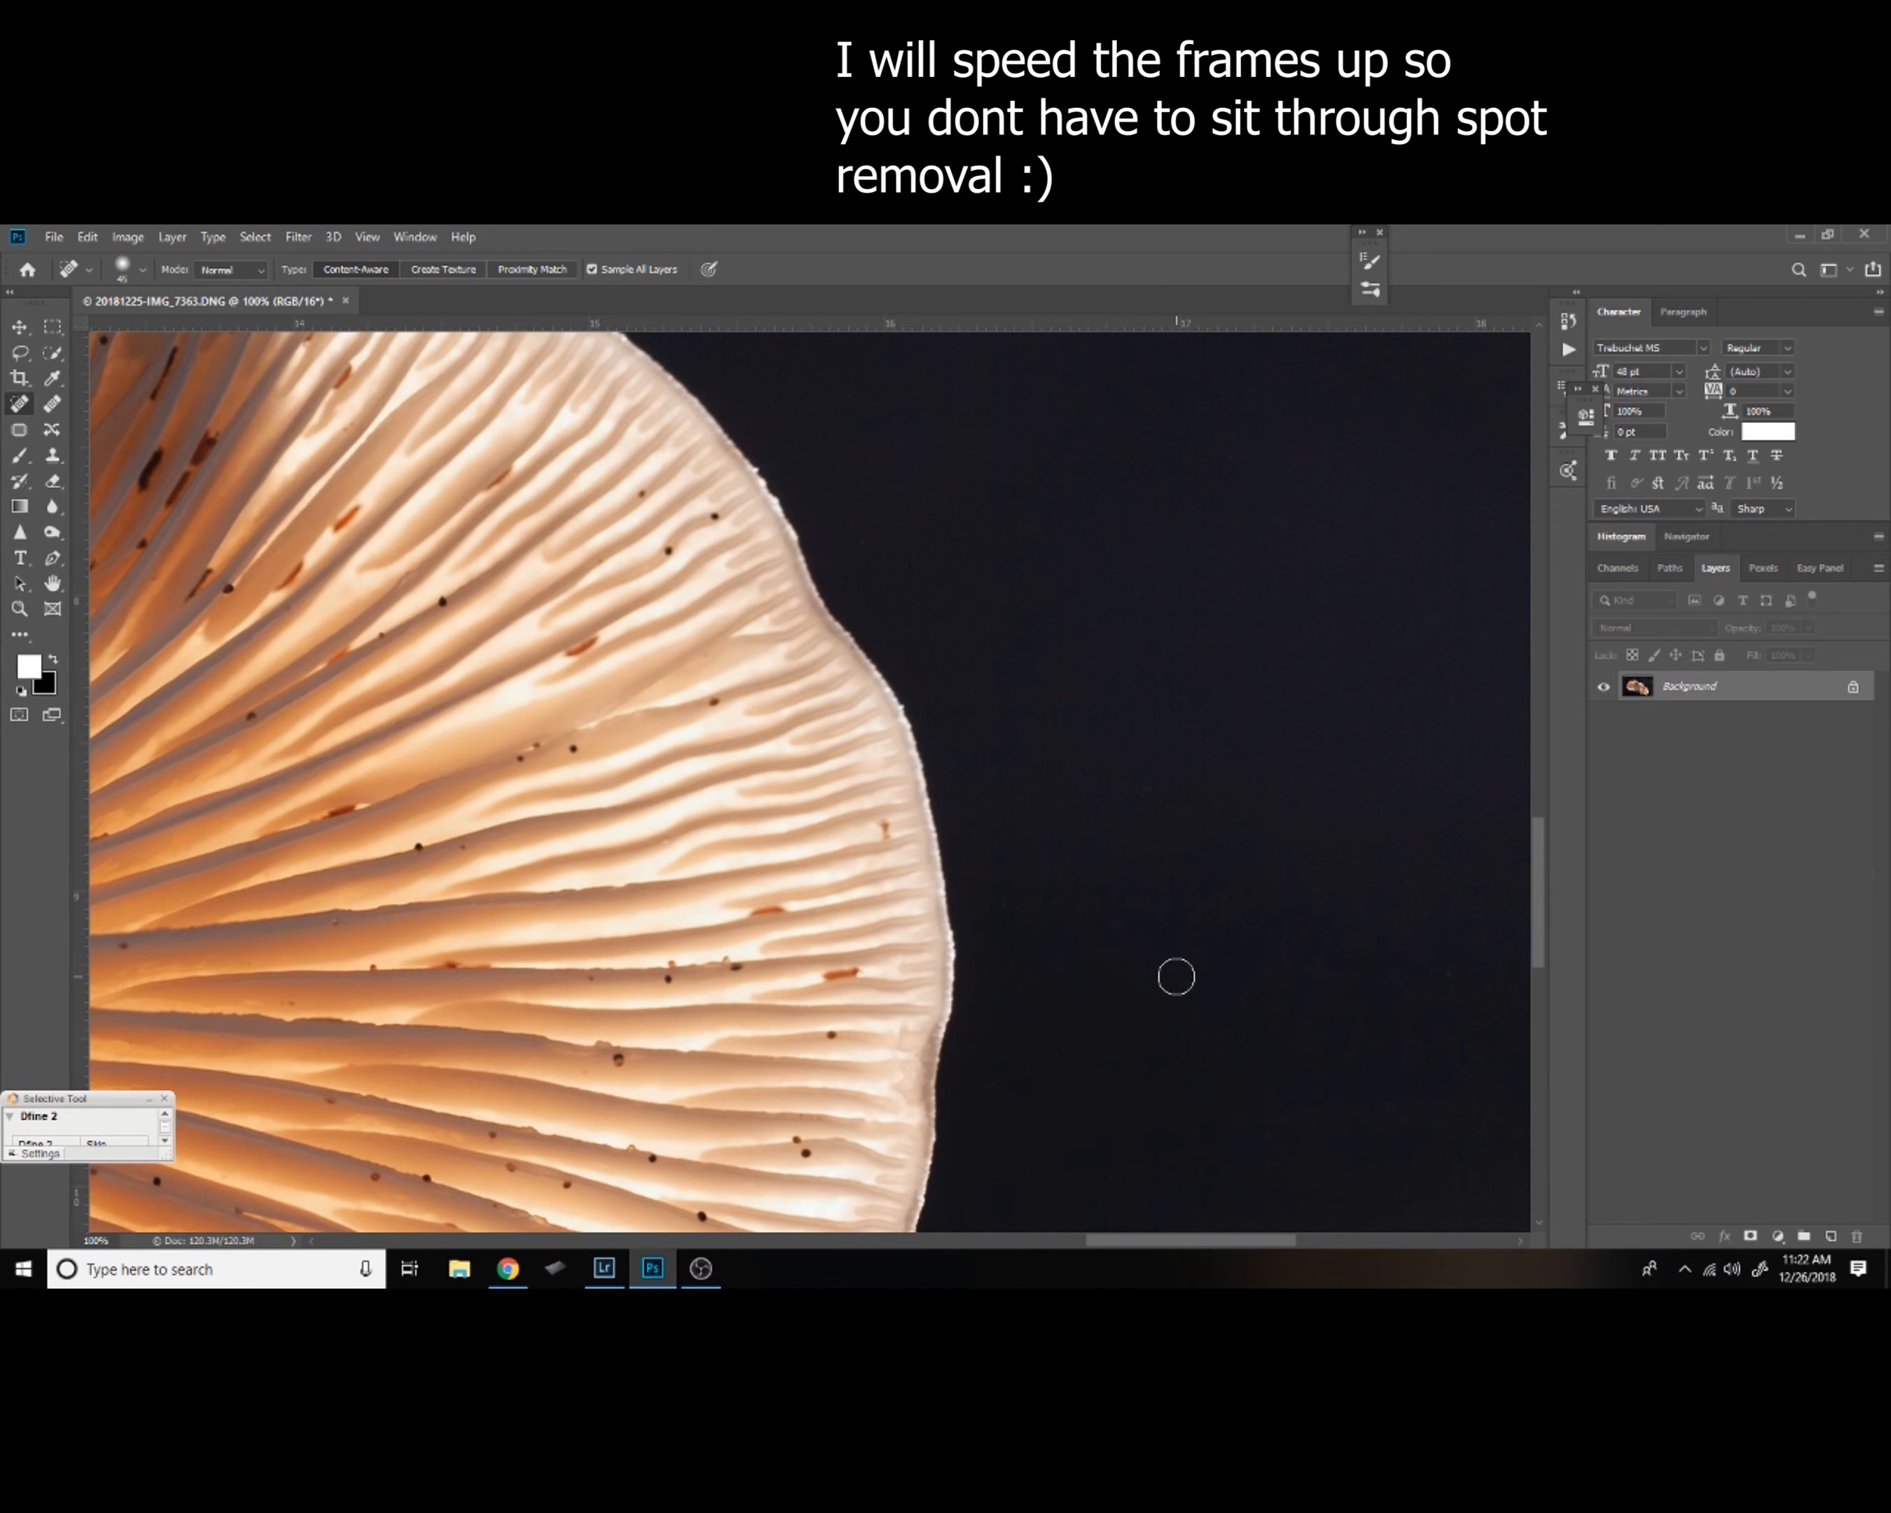
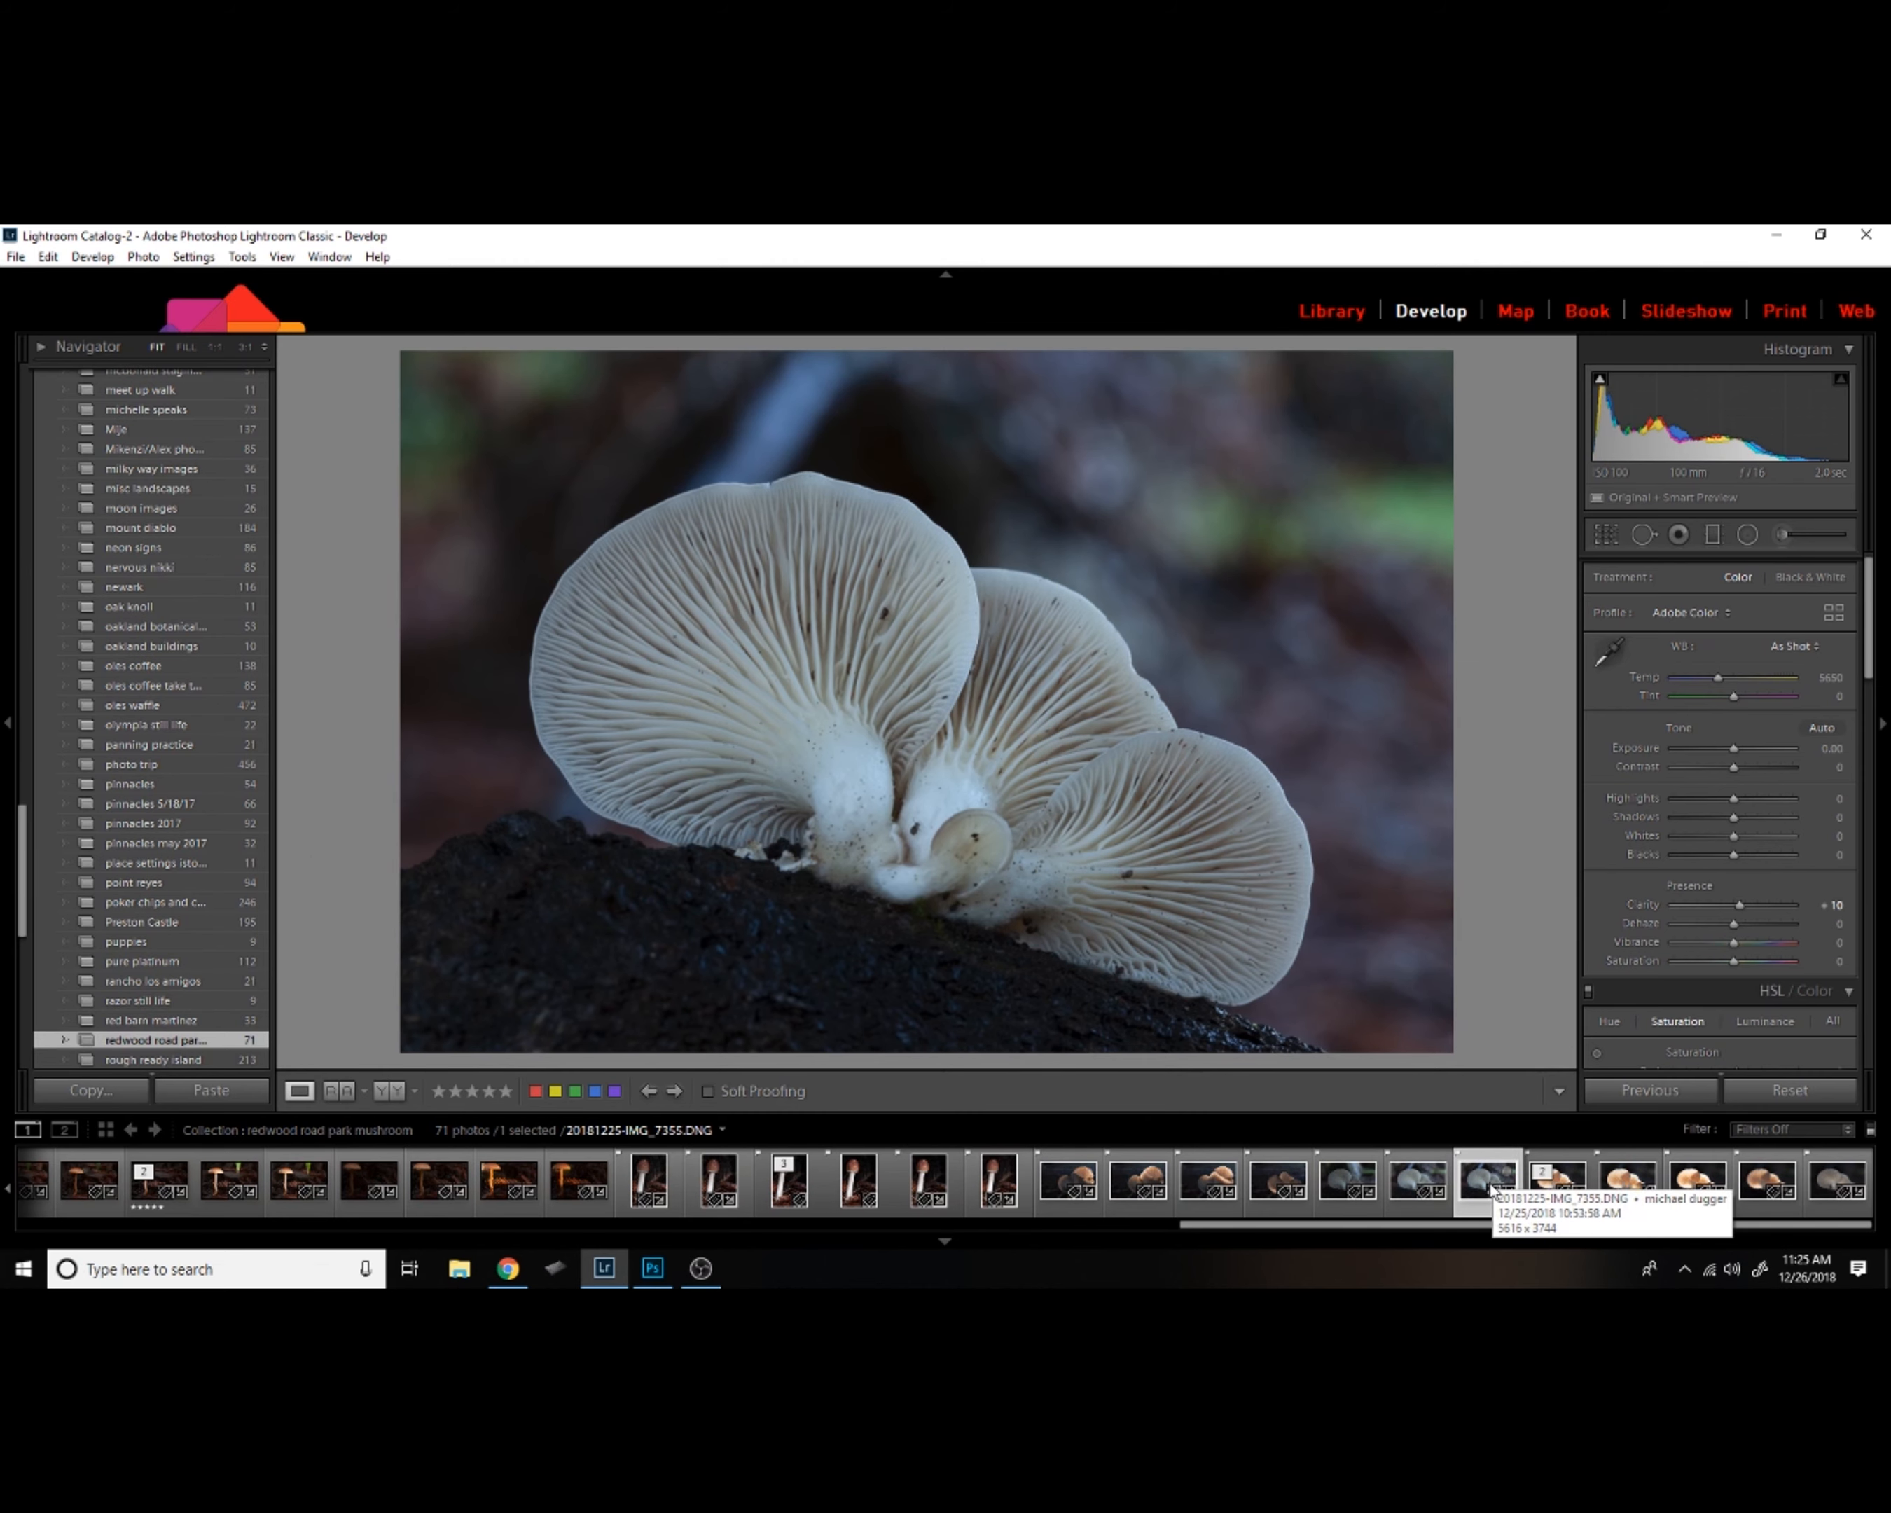
Select the naturally lit mushroom exposure two photos before 20181225-IMG_7355.DNG in Lightroom.
{"action": "left_click", "coordinate": [1344, 1192]}
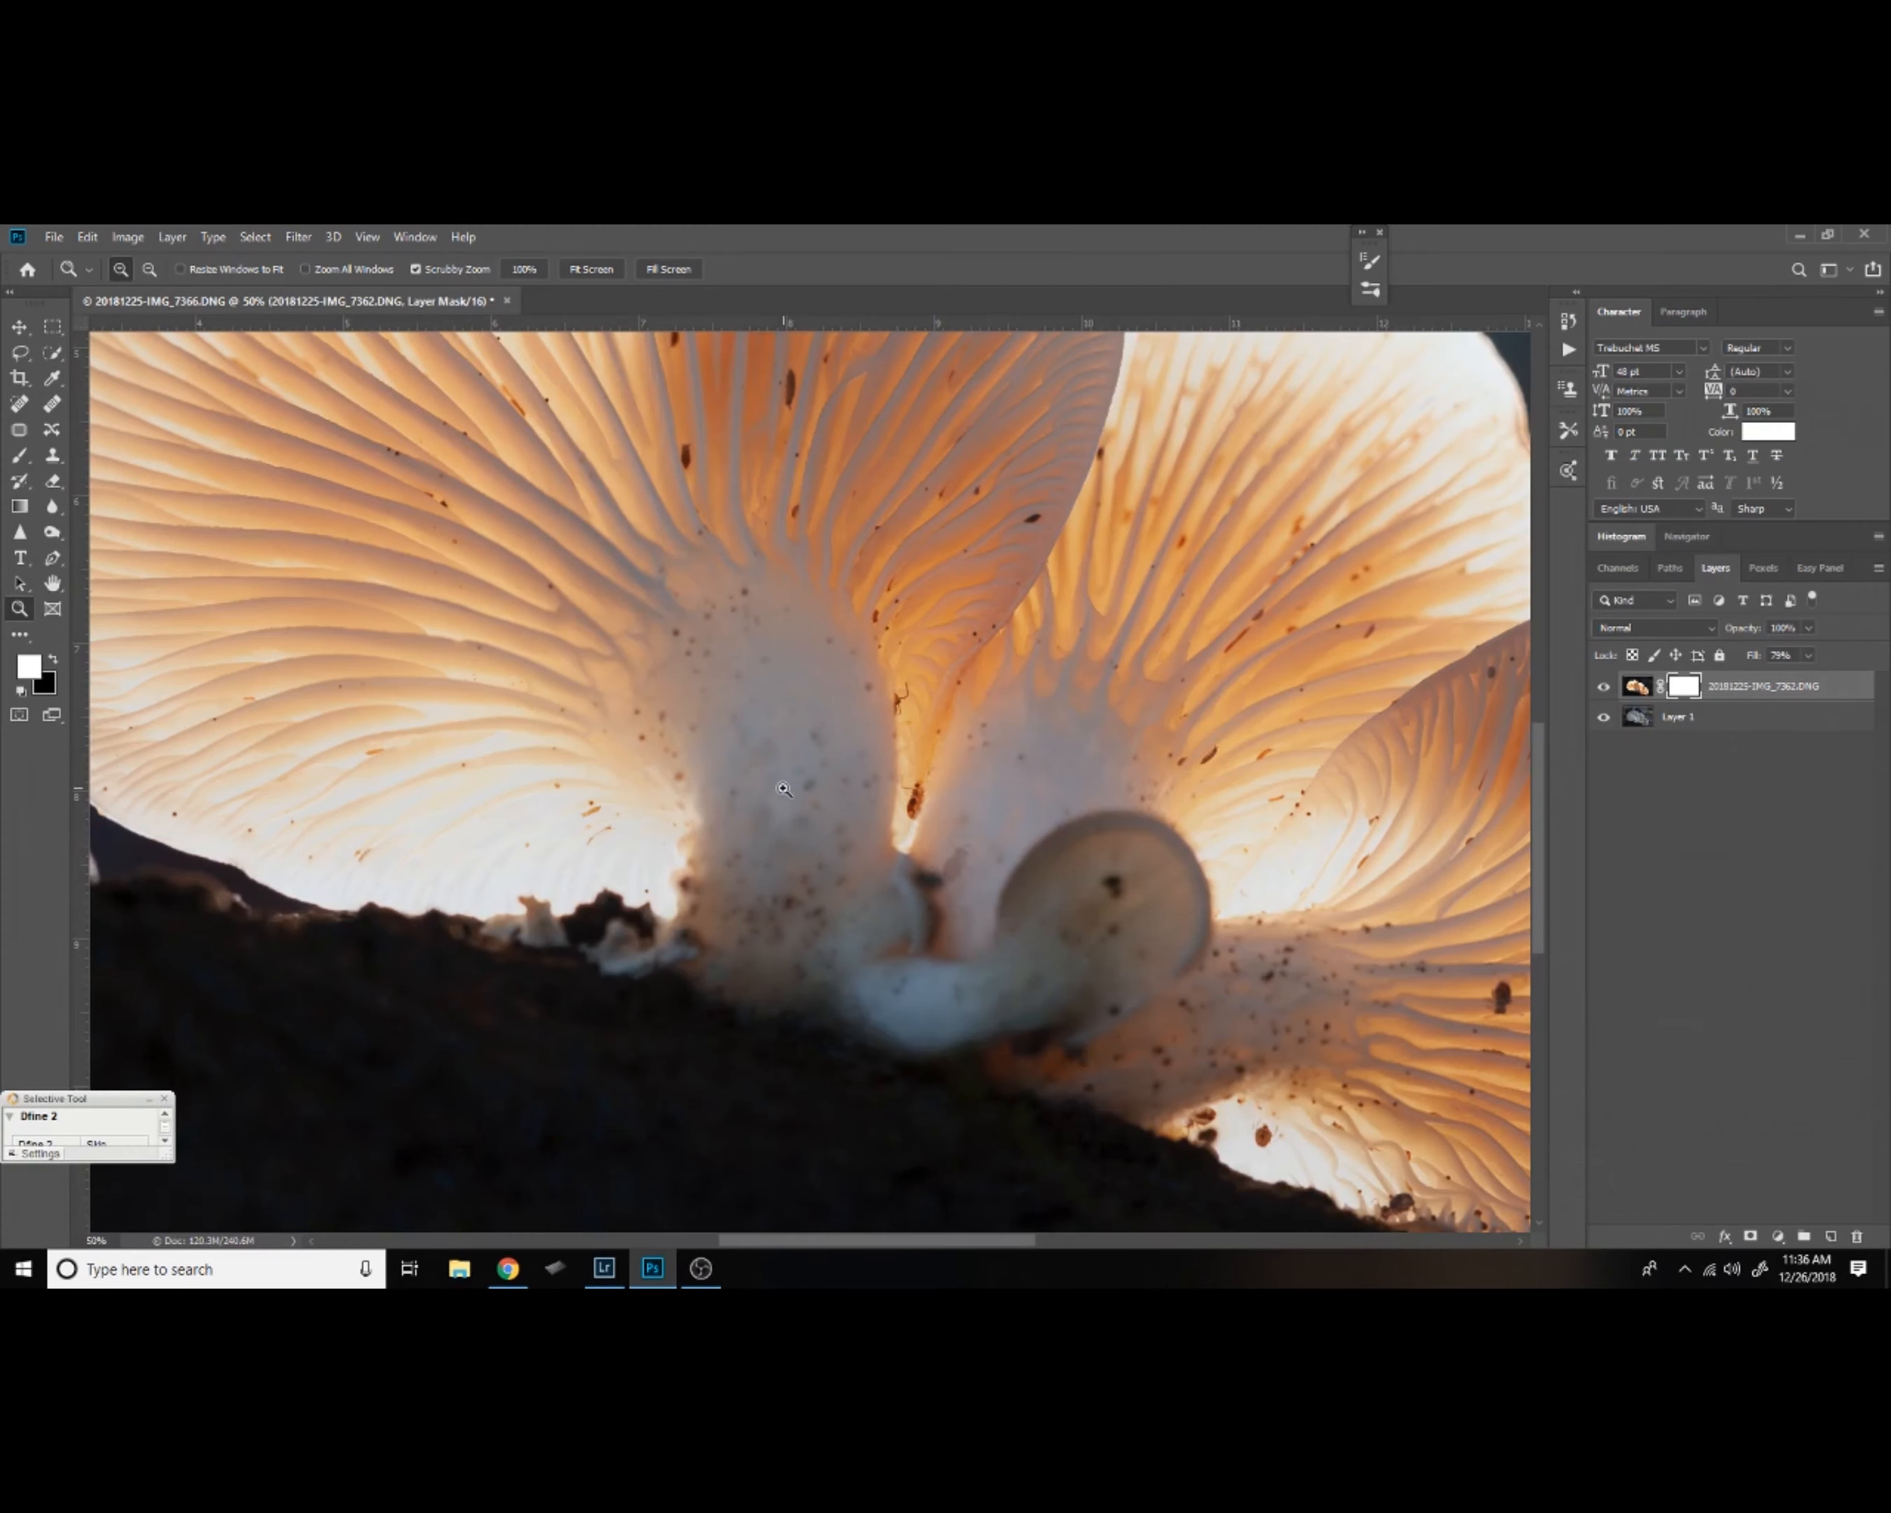
Choose the Soft Round brush preset for painting on the mask of the 20181225-IMG_7362.DNG layer.
{"action": "key", "text": "b"}
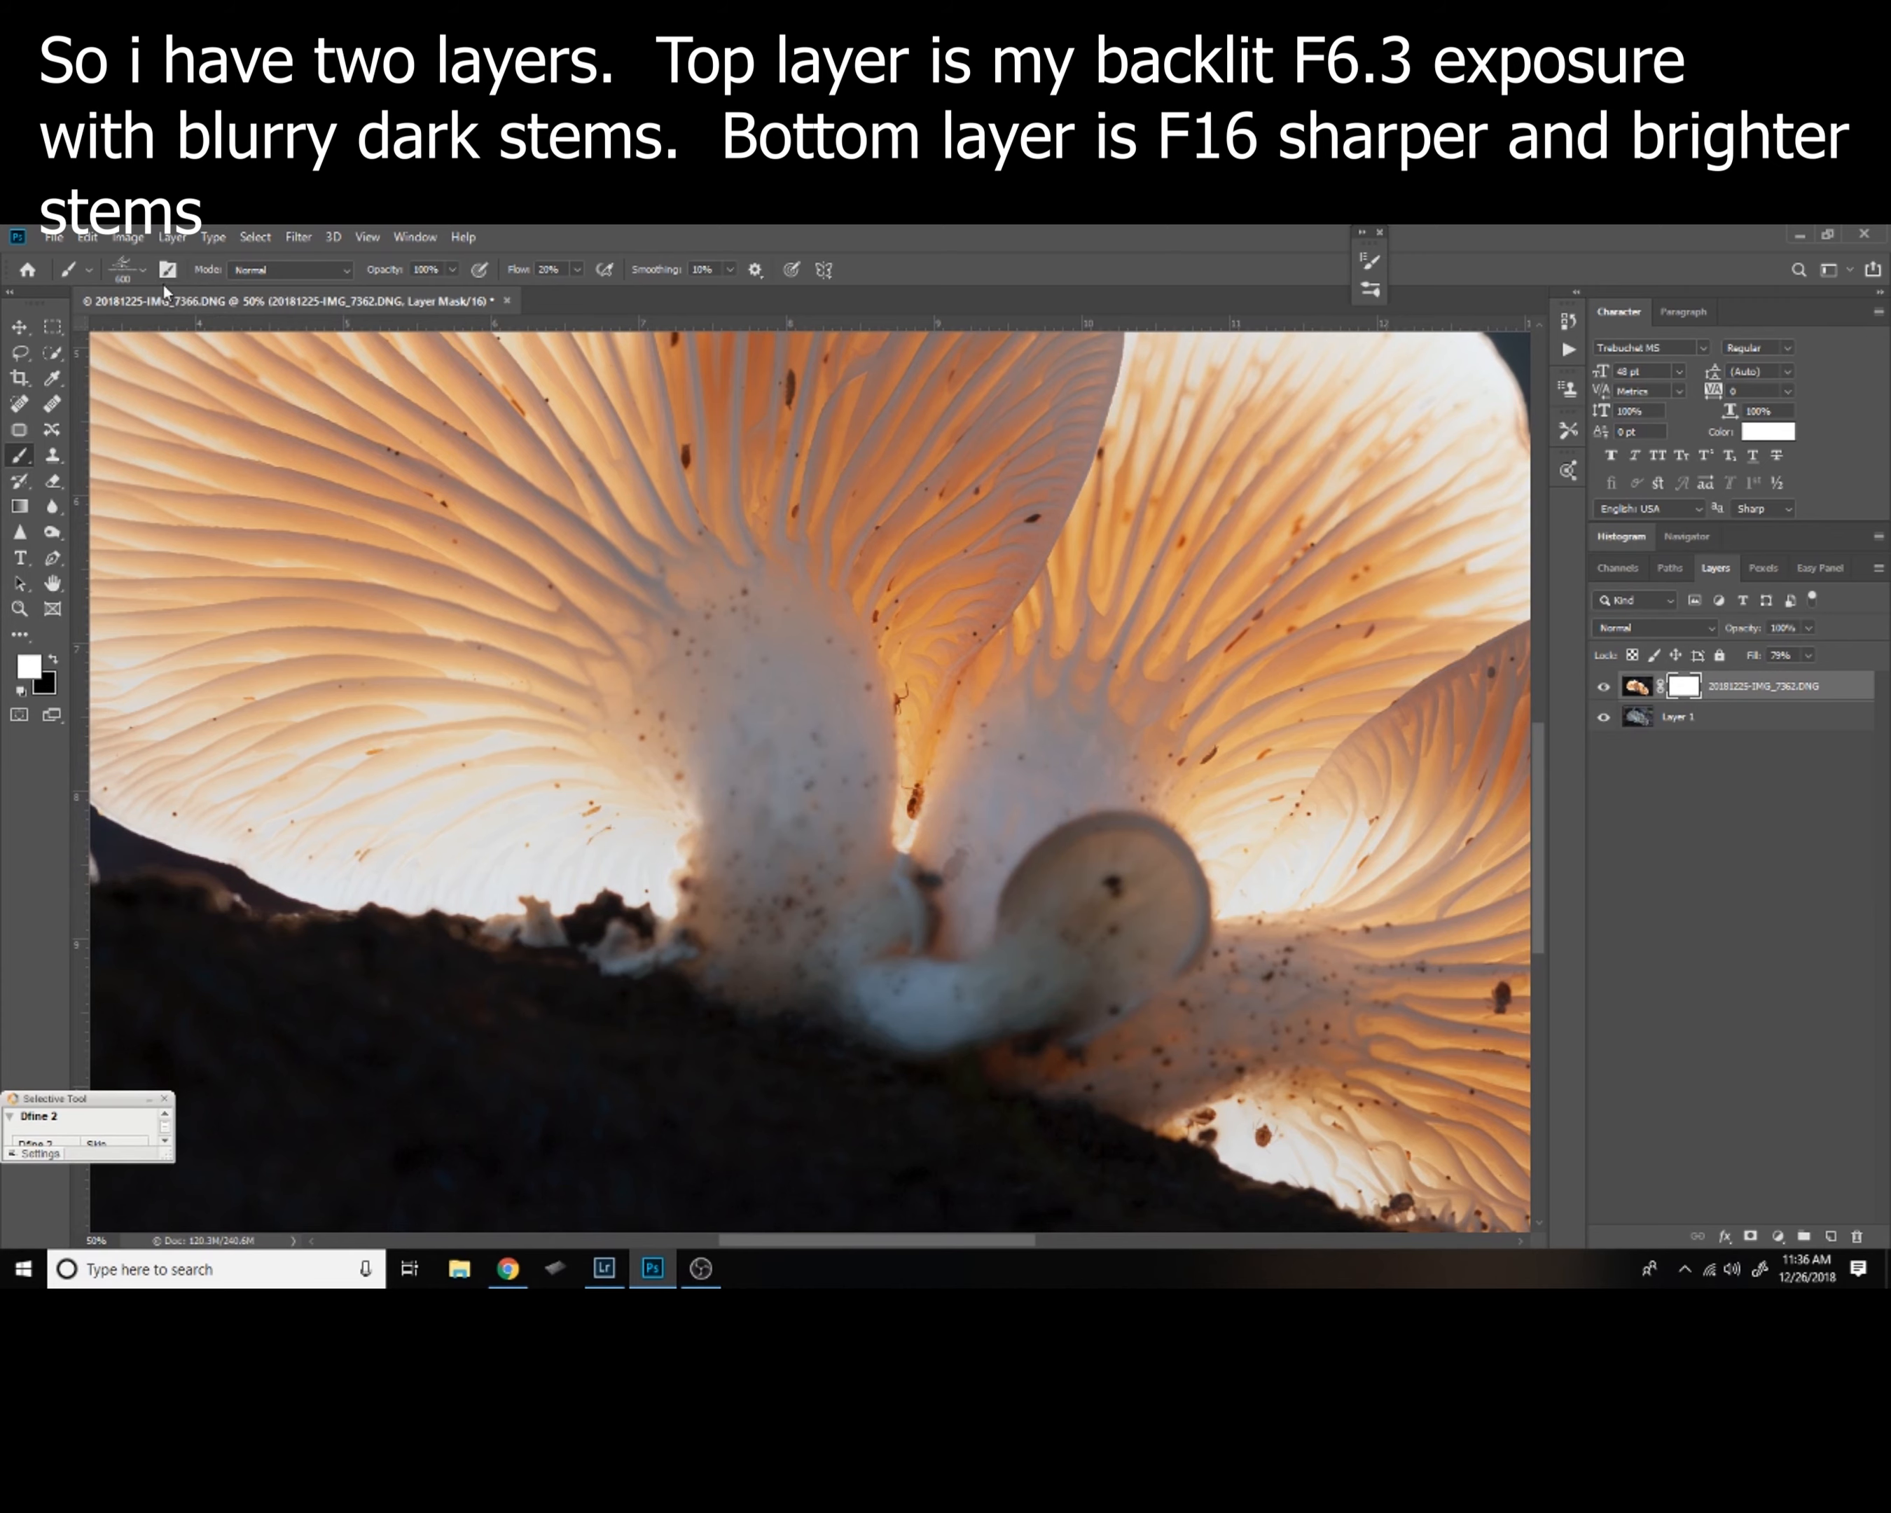
{"action": "left_click", "coordinate": [143, 270]}
{"action": "left_click", "coordinate": [87, 496]}
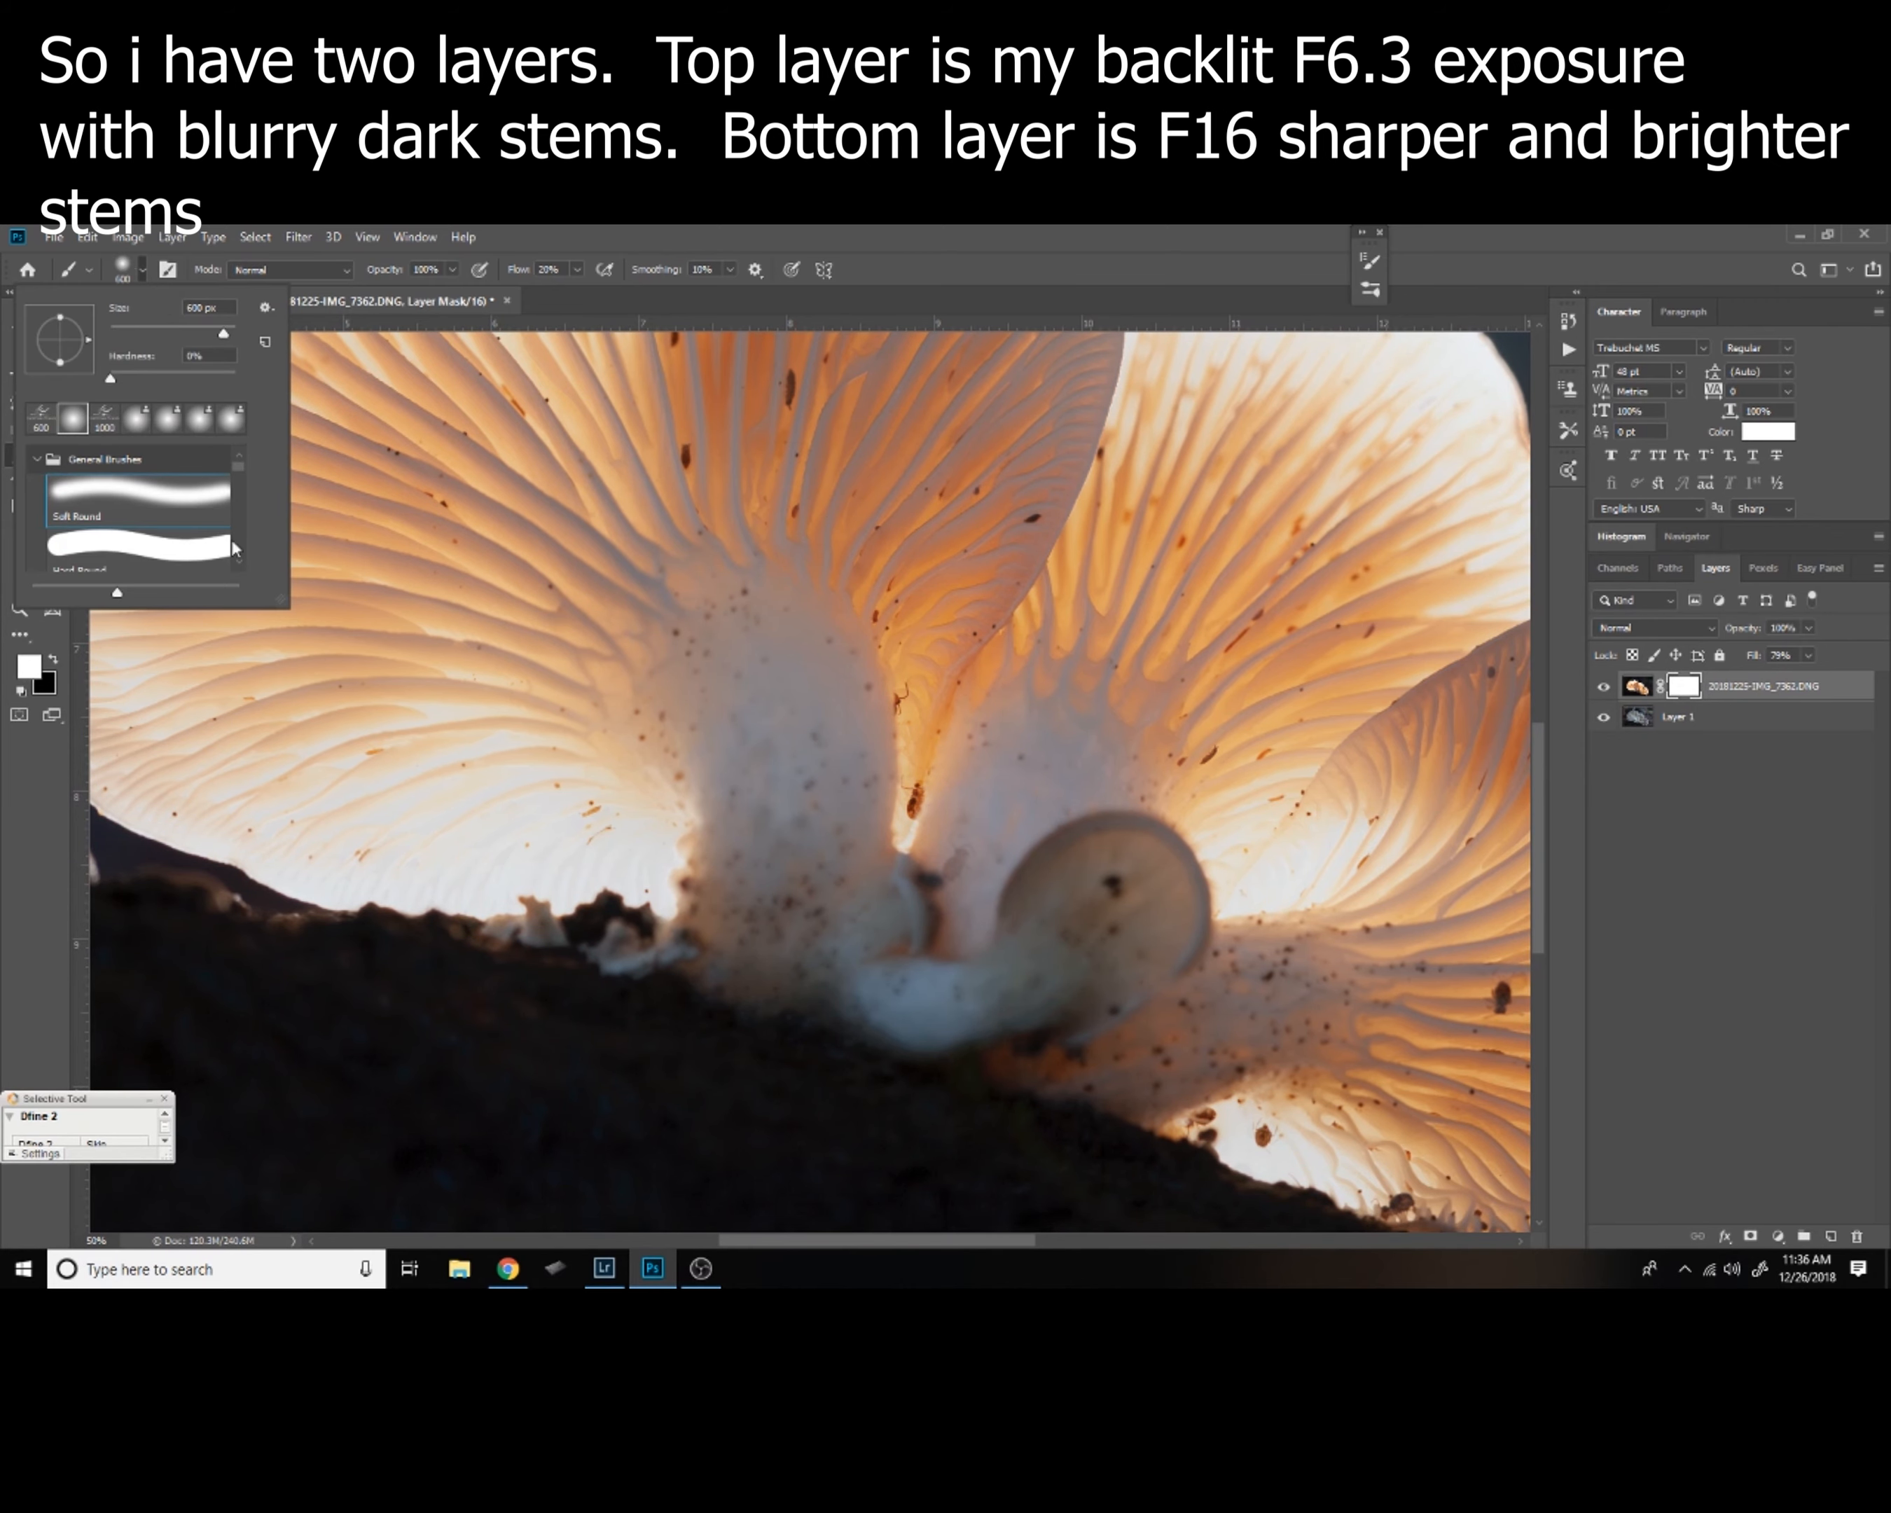
{"action": "left_click", "coordinate": [1090, 315]}
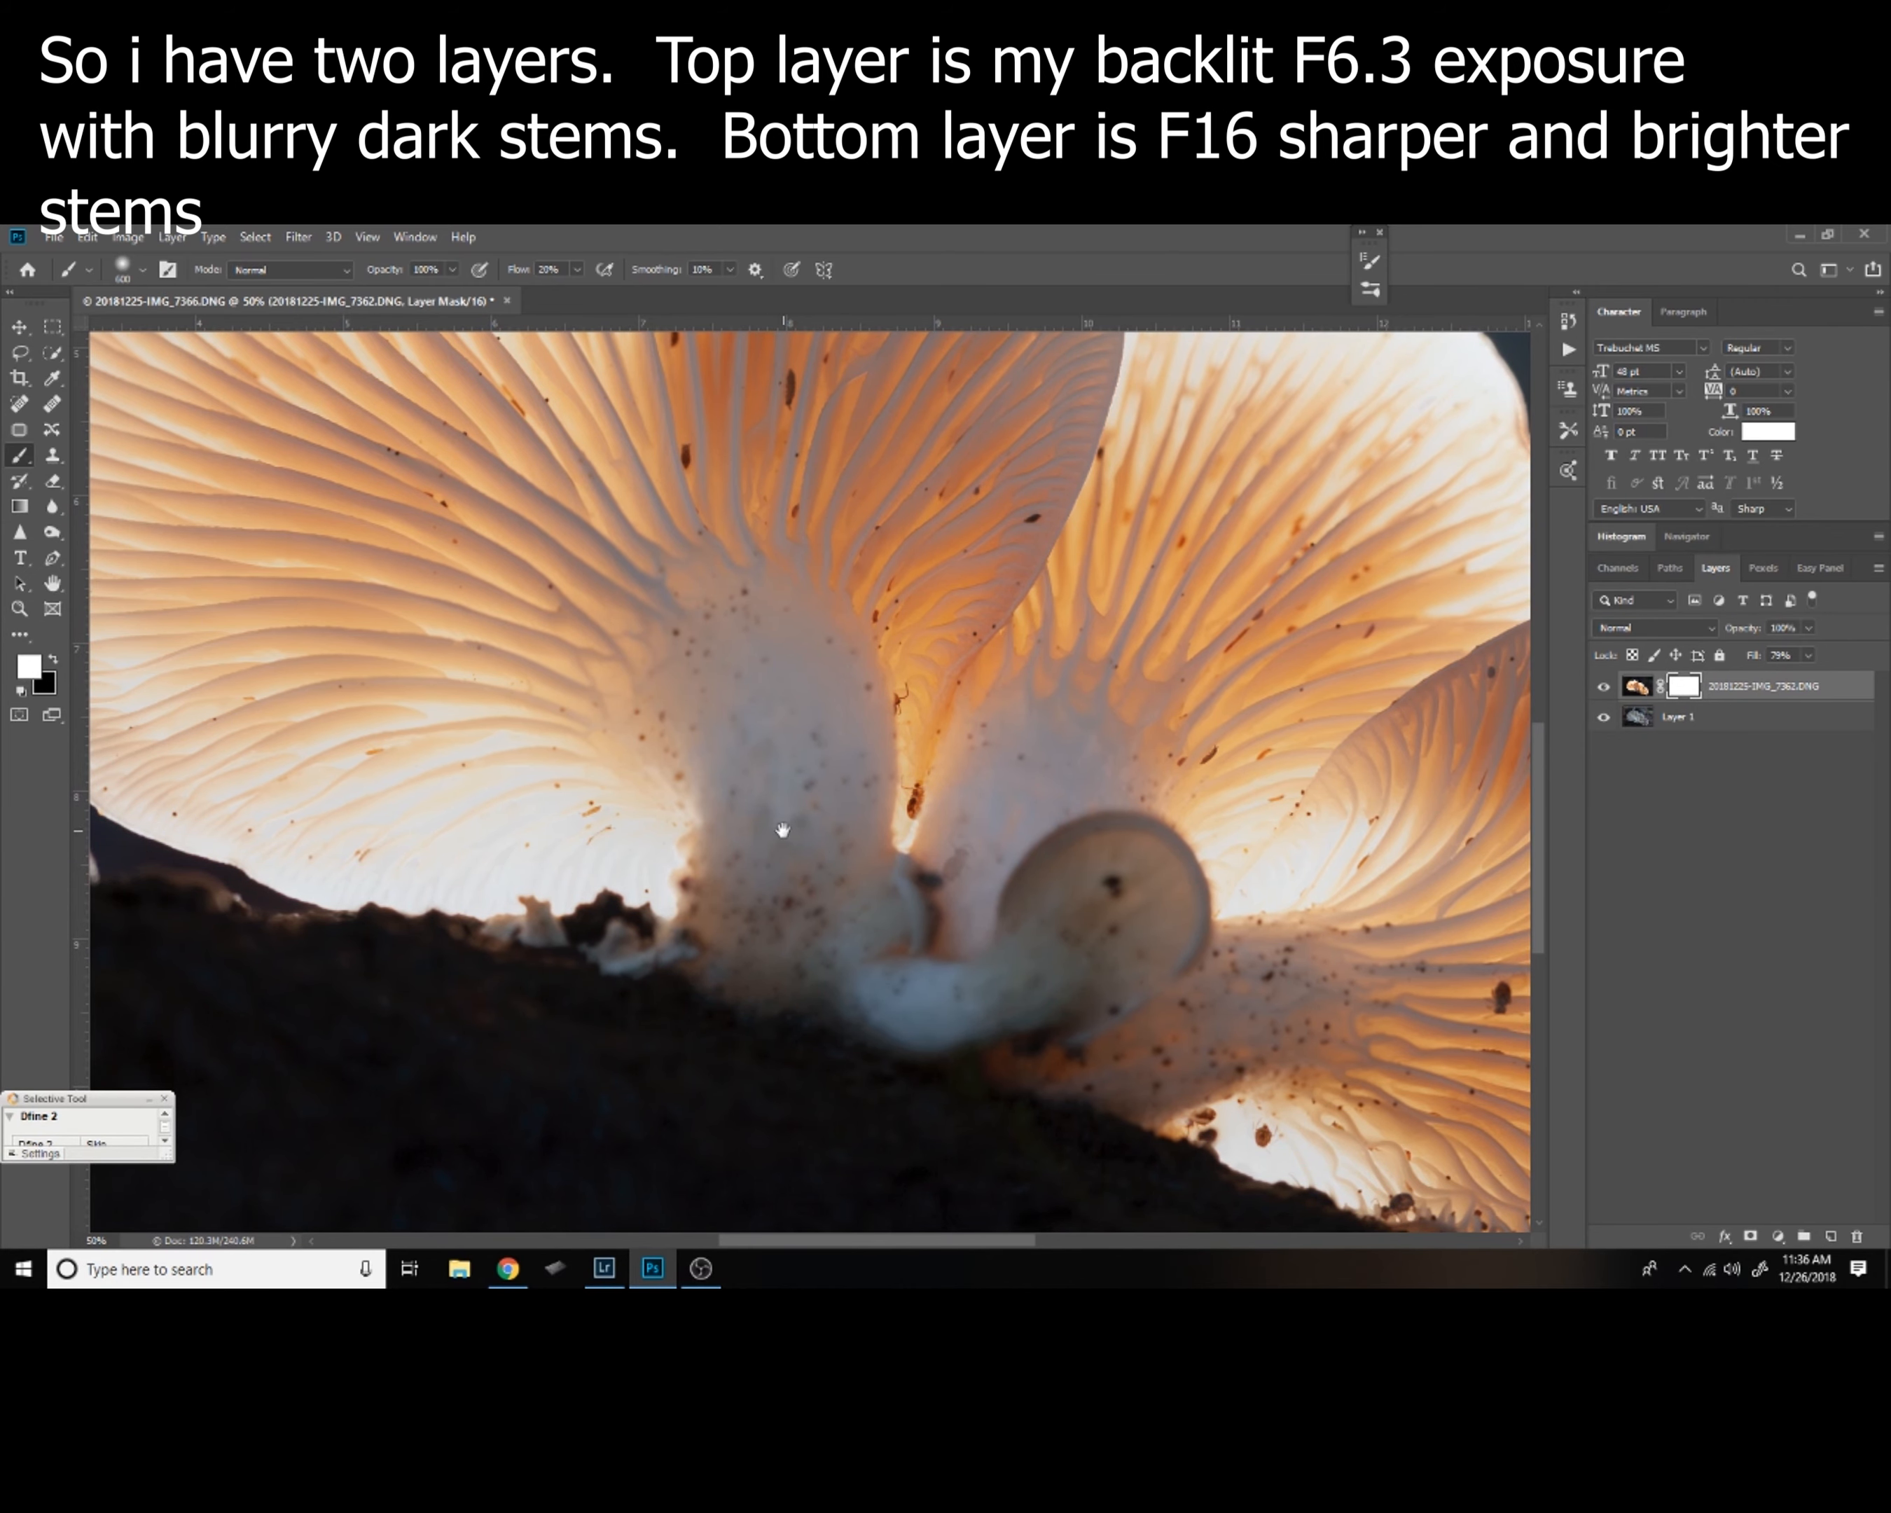
Mask out the upper part of the largest mushroom's blurry stem using a black 150 px brush.
{"action": "scroll", "coordinate": [781, 833], "scroll_direction": "up", "scroll_amount": 2}
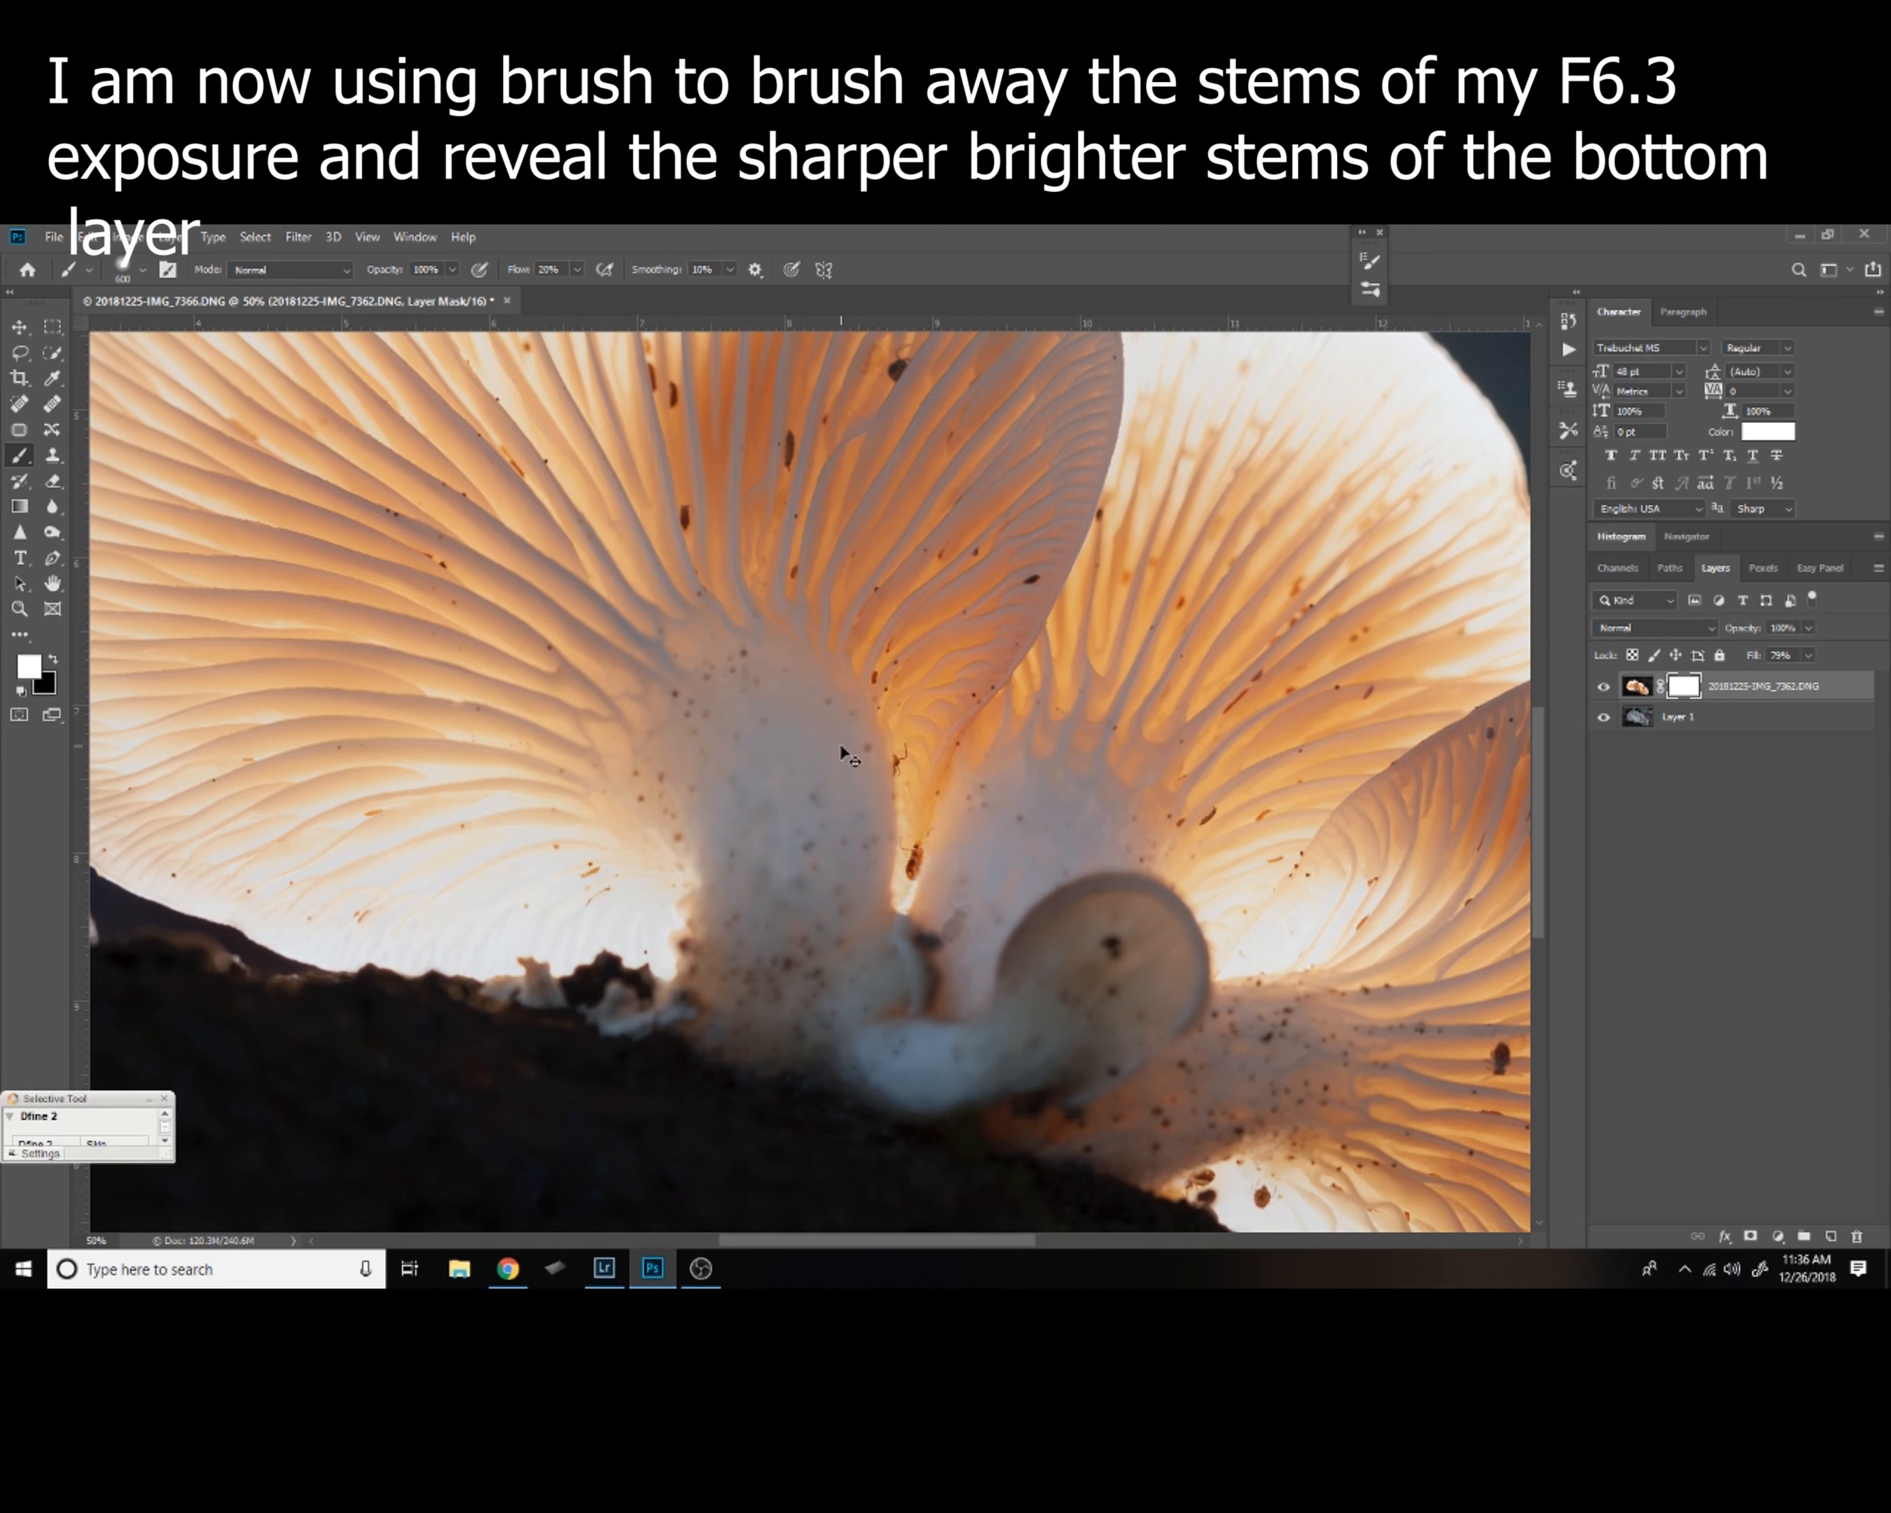
{"action": "scroll", "coordinate": [846, 753], "scroll_direction": "up", "scroll_amount": 2}
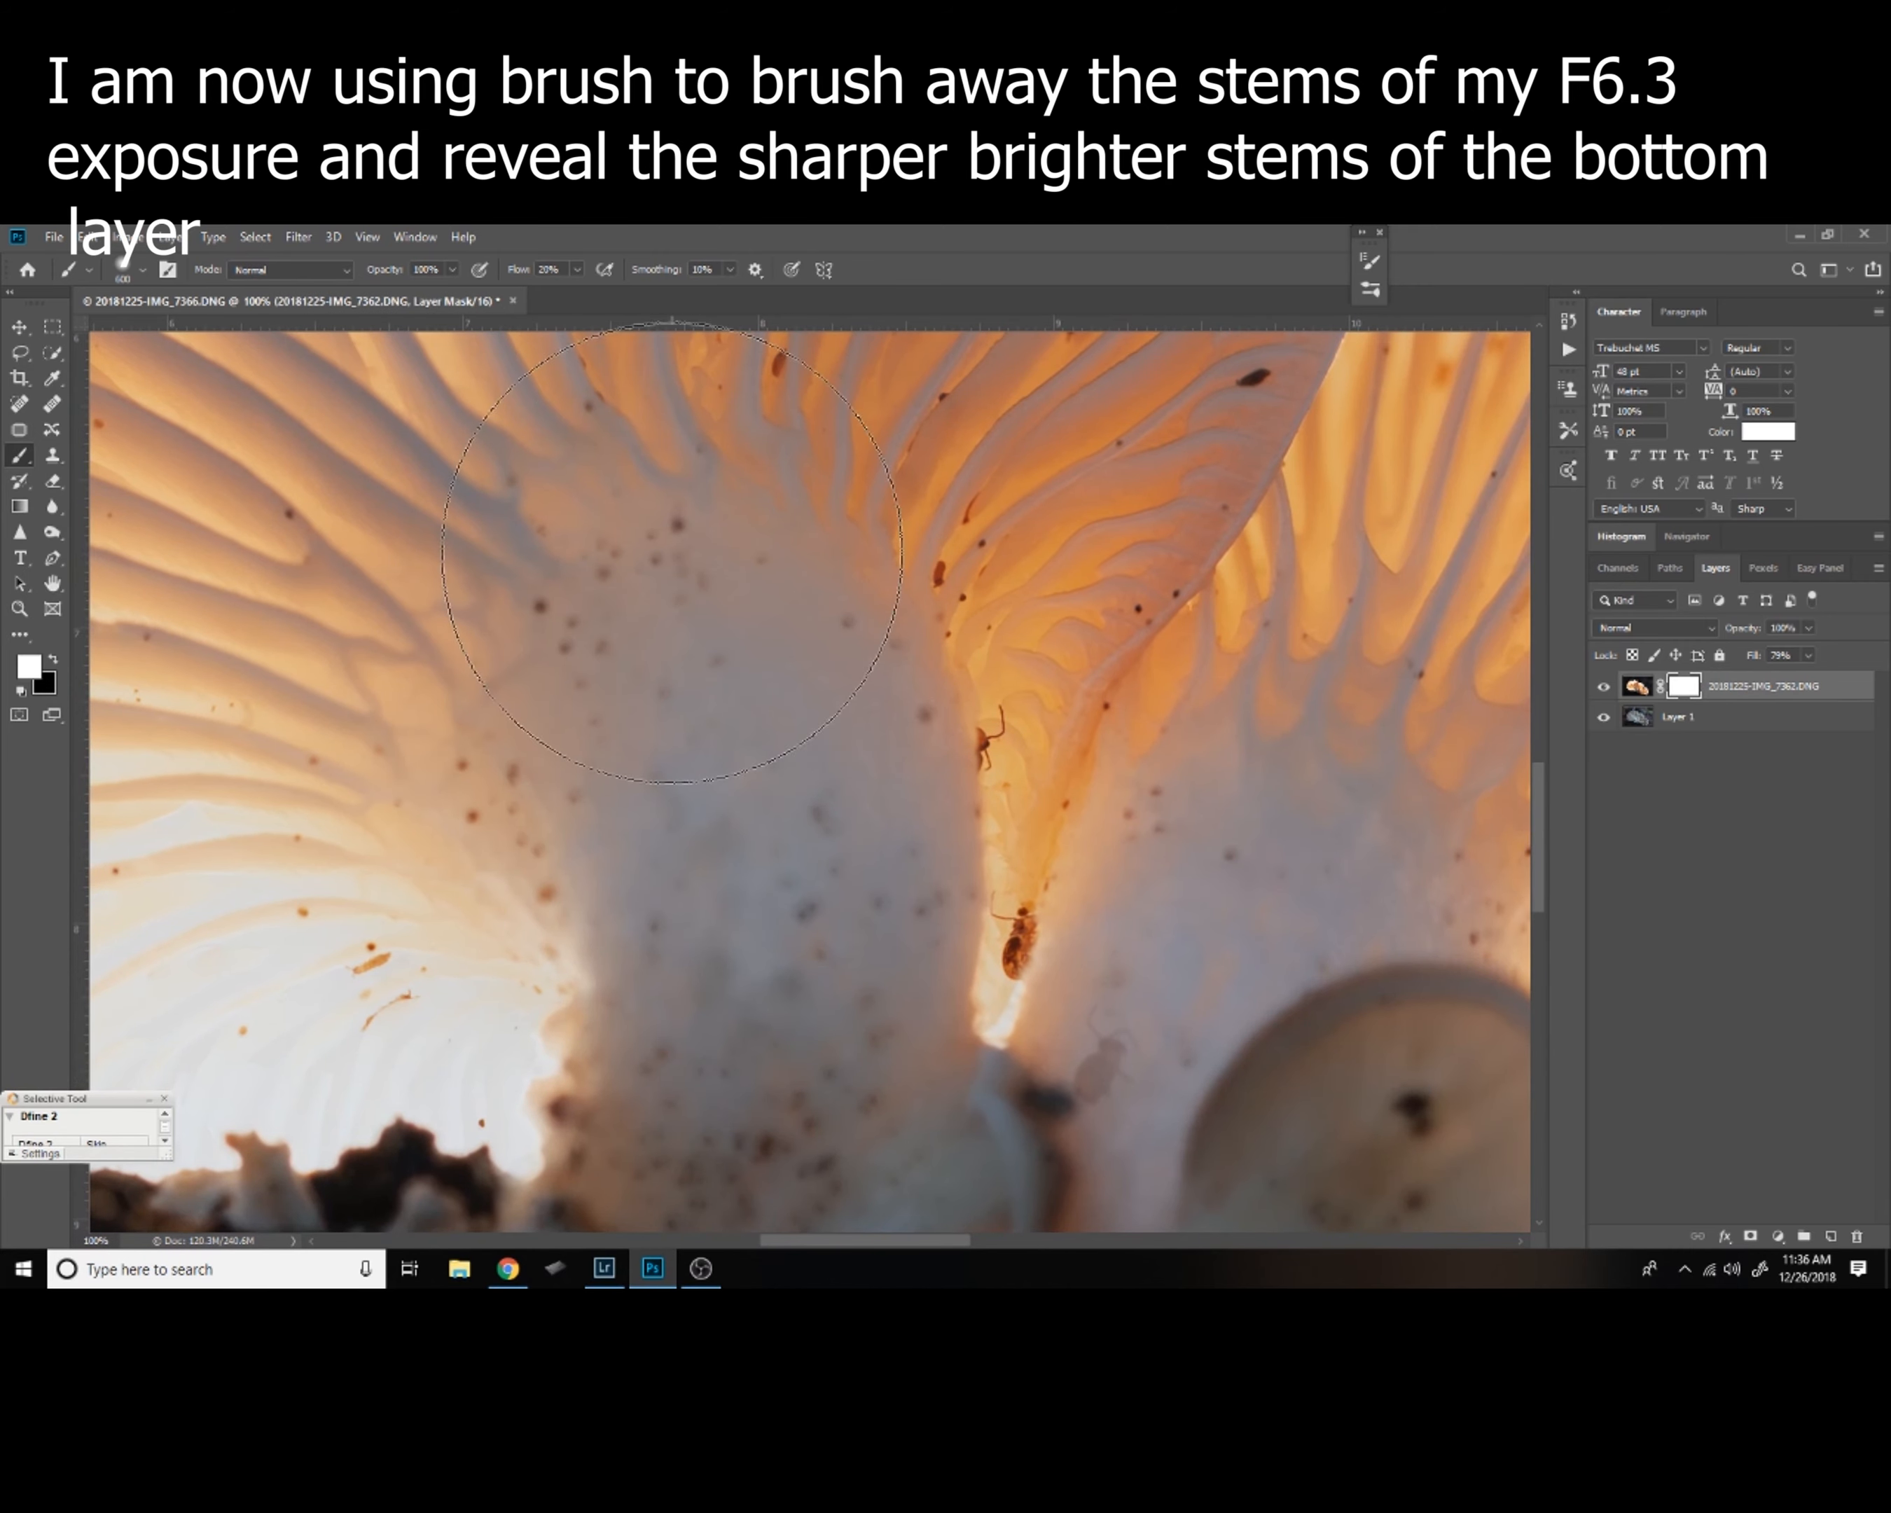
{"action": "key", "text": "bracketleft"}
{"action": "key", "text": "bracketleft"}
{"action": "key", "text": "bracketleft"}
{"action": "key", "text": "bracketleft"}
{"action": "key", "text": "bracketleft"}
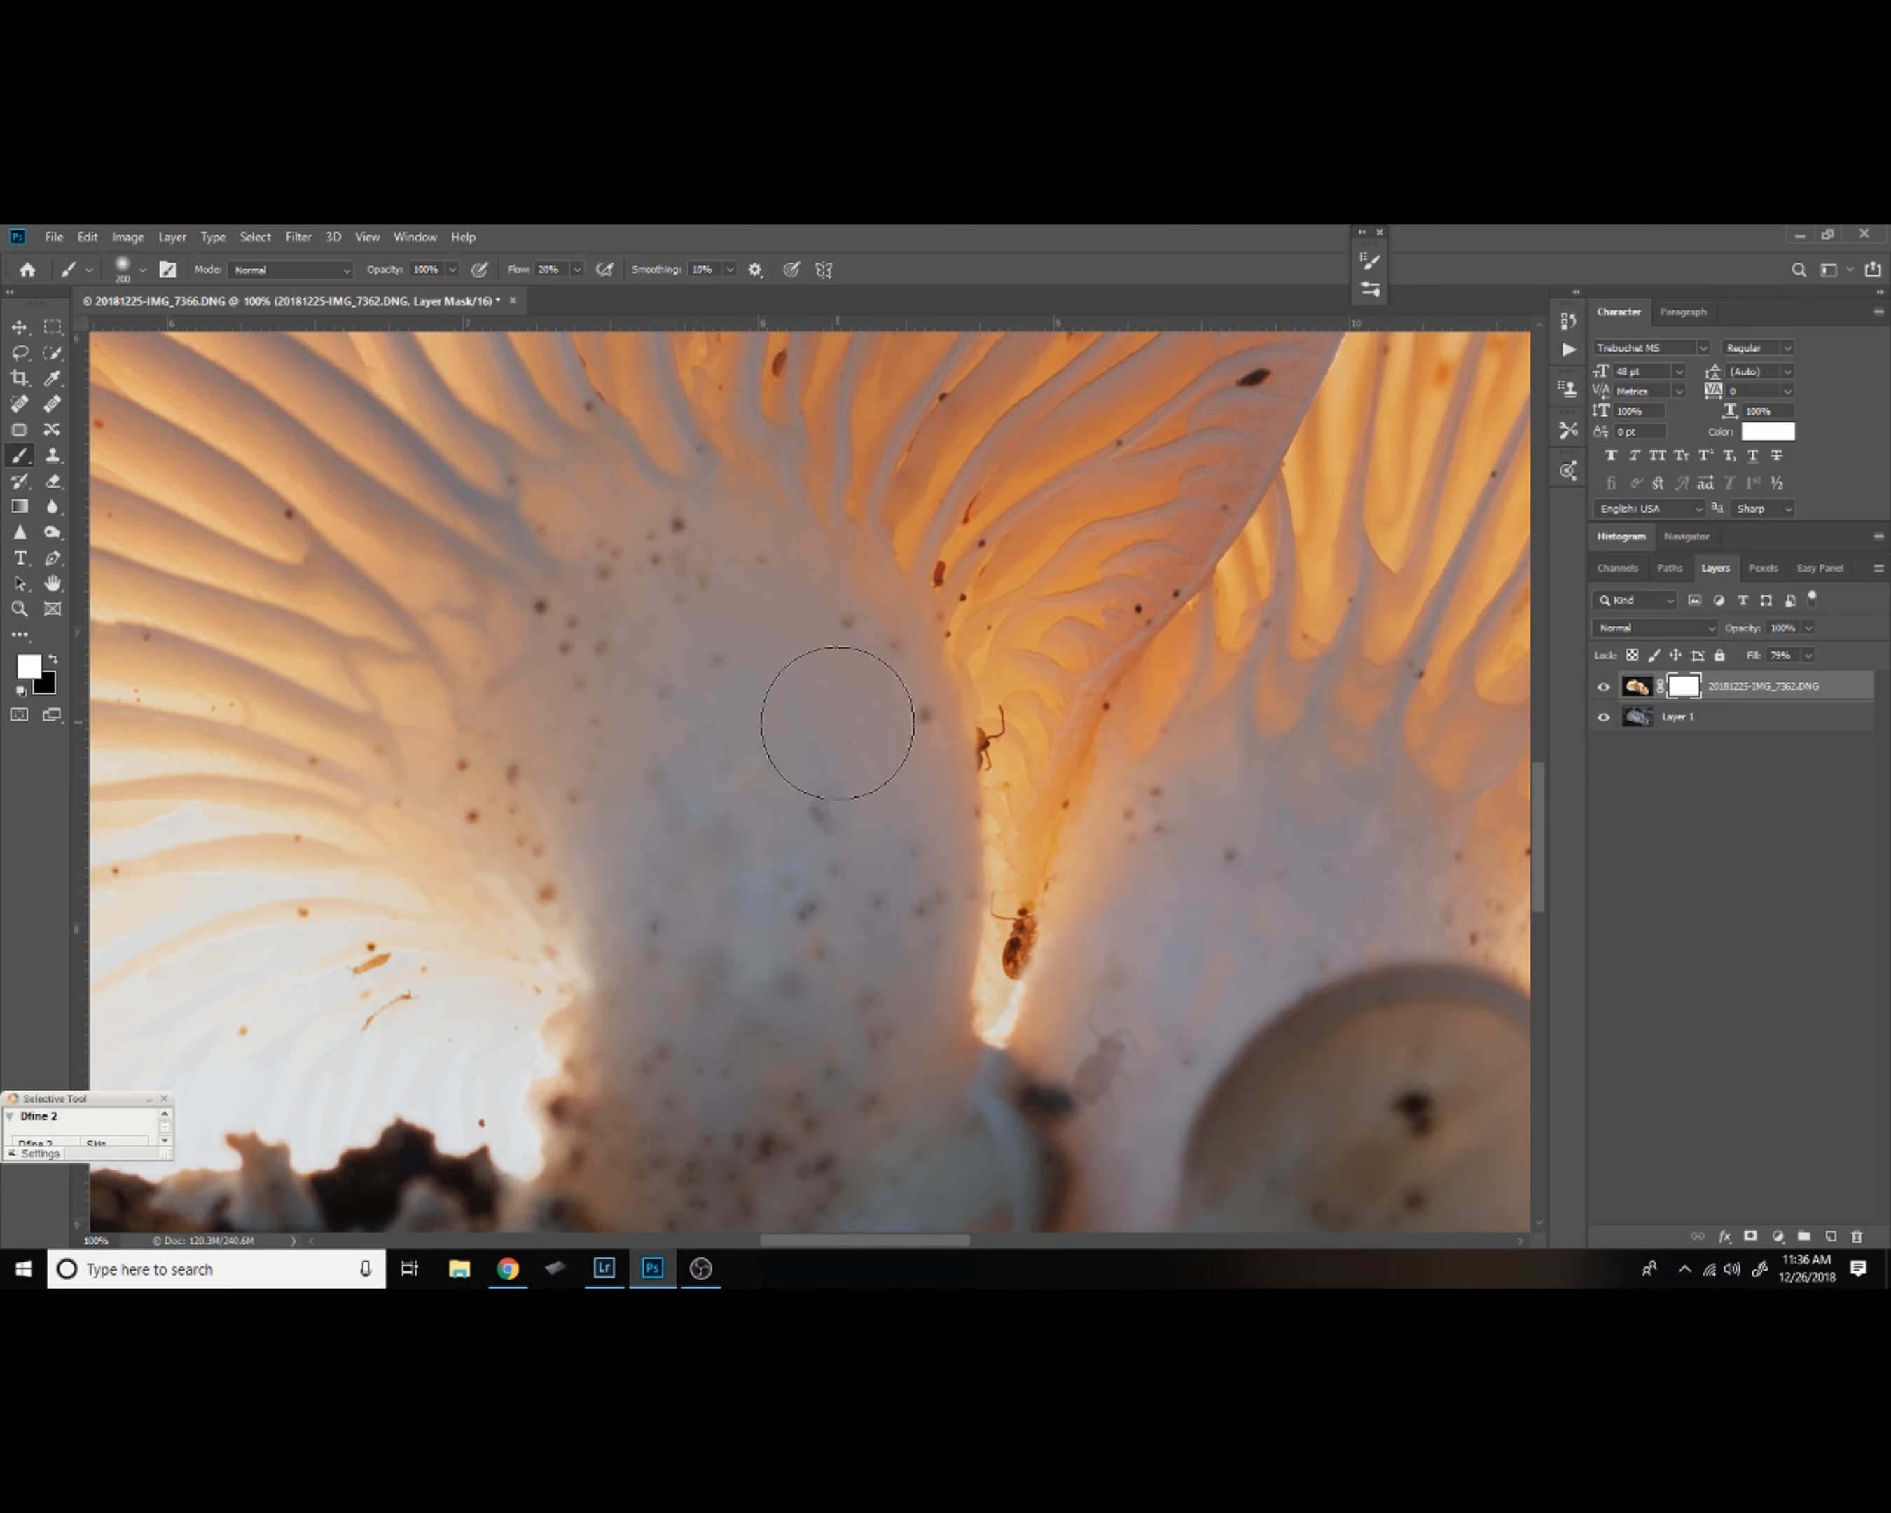
{"action": "key", "text": "x"}
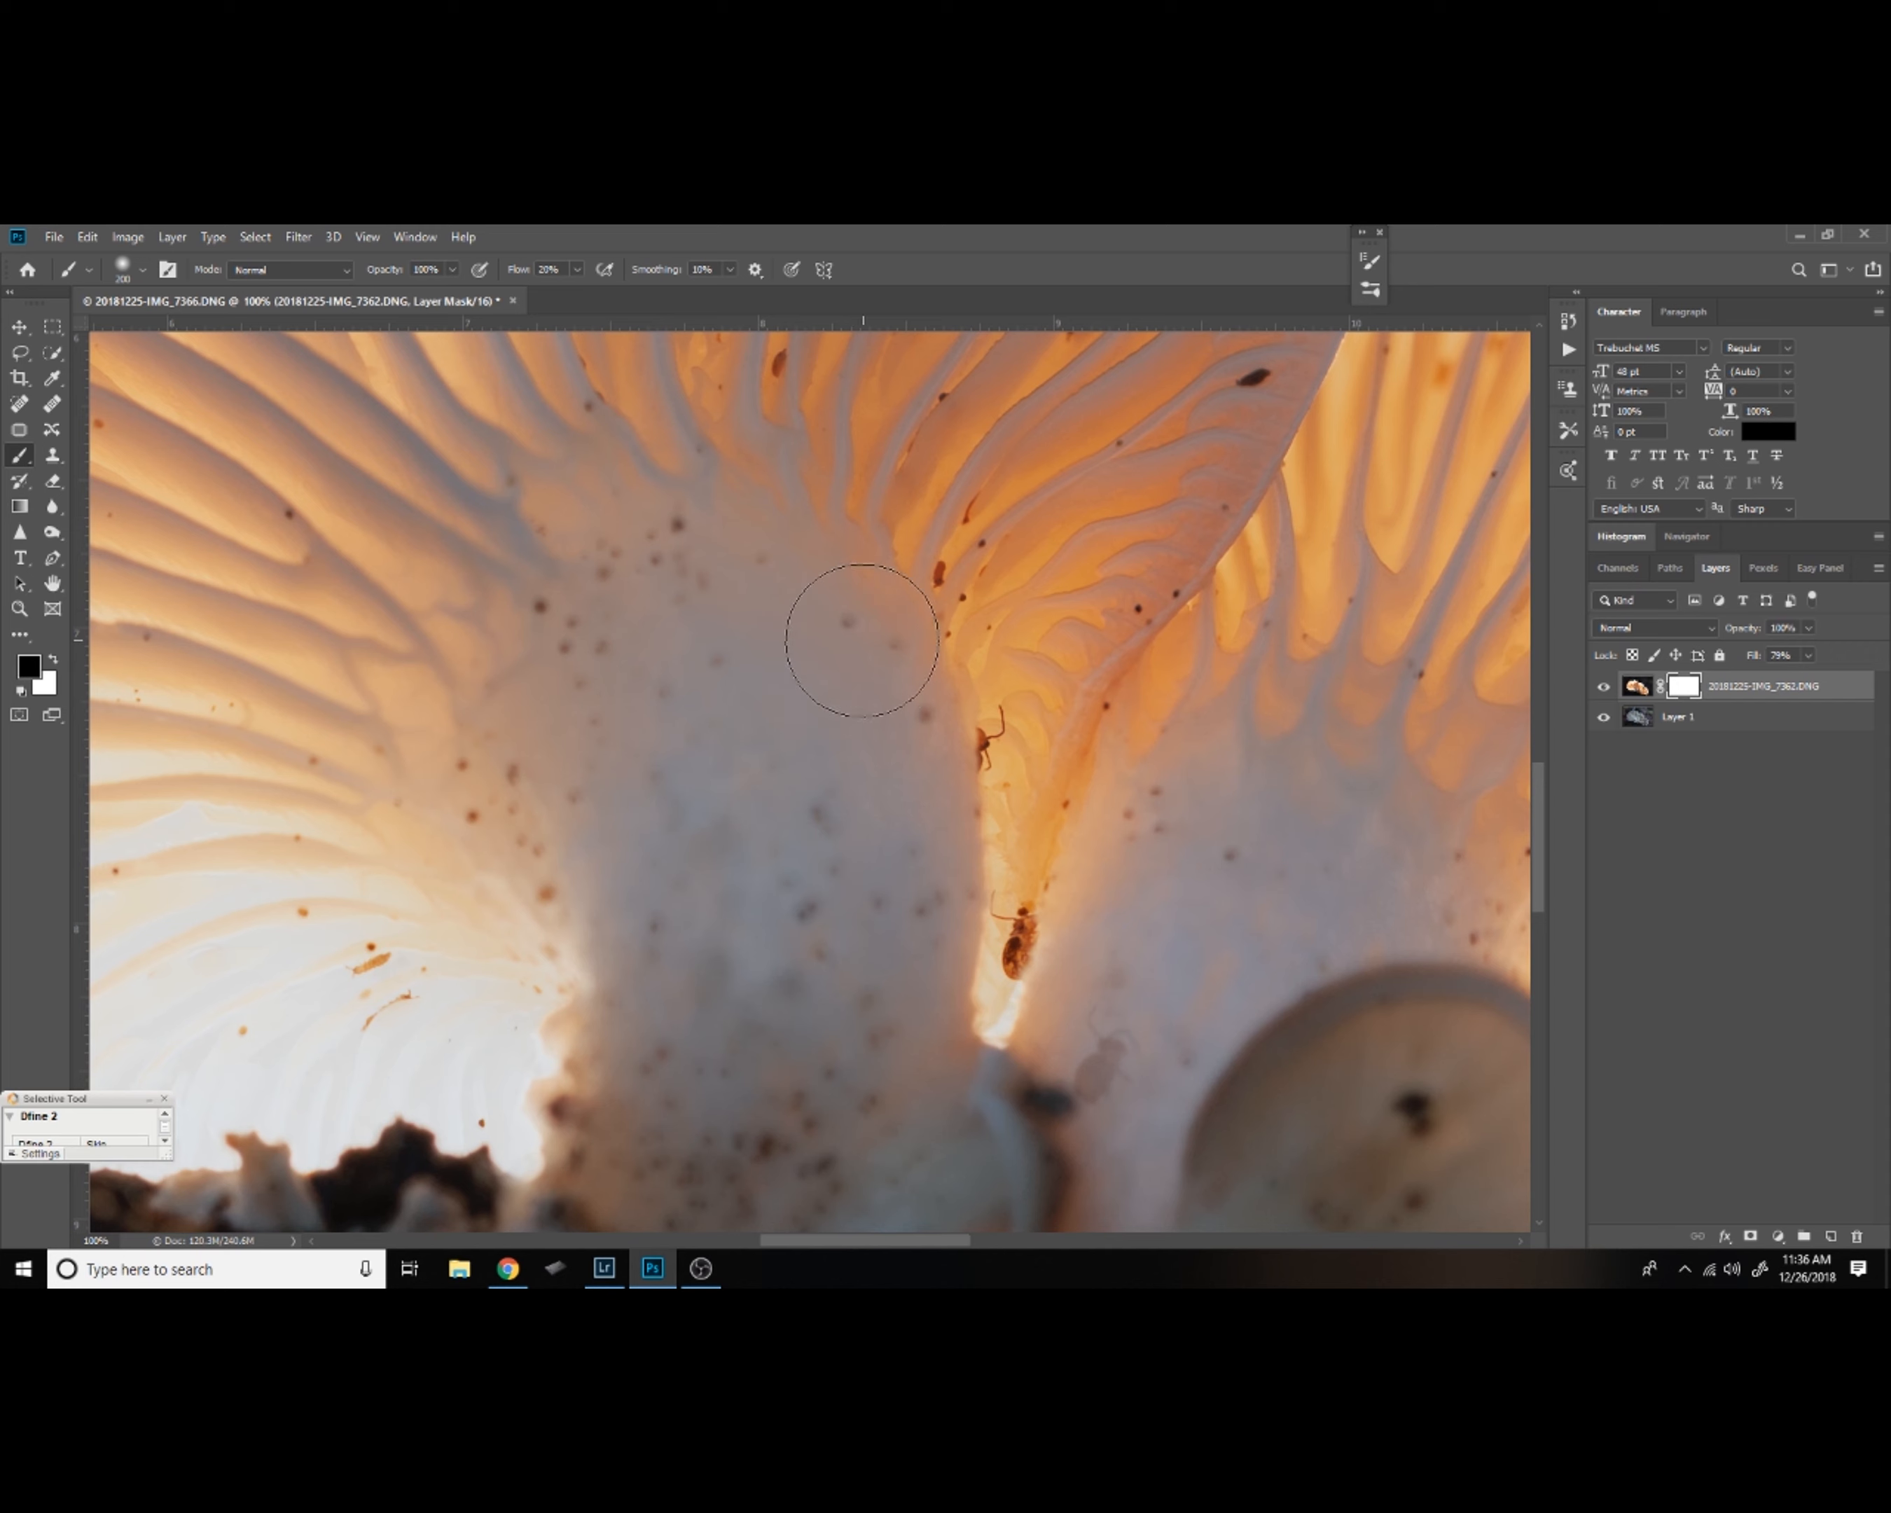
{"action": "key", "text": "bracketleft"}
{"action": "key", "text": "bracketleft"}
{"action": "mouse_move", "coordinate": [711, 614]}
{"action": "left_mouse_down"}
{"action": "mouse_move", "coordinate": [666, 606]}
{"action": "mouse_move", "coordinate": [607, 678]}
{"action": "mouse_move", "coordinate": [586, 770]}
{"action": "mouse_move", "coordinate": [600, 830]}
{"action": "mouse_move", "coordinate": [705, 701]}
{"action": "mouse_move", "coordinate": [687, 716]}
{"action": "mouse_move", "coordinate": [694, 605]}
{"action": "mouse_move", "coordinate": [854, 613]}
{"action": "mouse_move", "coordinate": [775, 655]}
{"action": "mouse_move", "coordinate": [649, 867]}
{"action": "mouse_move", "coordinate": [630, 1015]}
{"action": "mouse_move", "coordinate": [691, 949]}
{"action": "mouse_move", "coordinate": [717, 874]}
{"action": "mouse_move", "coordinate": [685, 614]}
{"action": "mouse_move", "coordinate": [764, 565]}
{"action": "mouse_move", "coordinate": [833, 639]}
{"action": "mouse_move", "coordinate": [818, 733]}
{"action": "mouse_move", "coordinate": [895, 718]}
{"action": "mouse_move", "coordinate": [898, 669]}
{"action": "mouse_move", "coordinate": [916, 960]}
{"action": "mouse_move", "coordinate": [918, 791]}
{"action": "mouse_move", "coordinate": [859, 863]}
{"action": "mouse_move", "coordinate": [702, 921]}
{"action": "mouse_move", "coordinate": [678, 647]}
{"action": "mouse_move", "coordinate": [636, 588]}
{"action": "mouse_move", "coordinate": [556, 697]}
{"action": "mouse_move", "coordinate": [618, 813]}
{"action": "left_mouse_up"}
Paint black on the mask over the speckled base of the largest stem, down to the dark bark.
{"action": "key", "text": "space"}
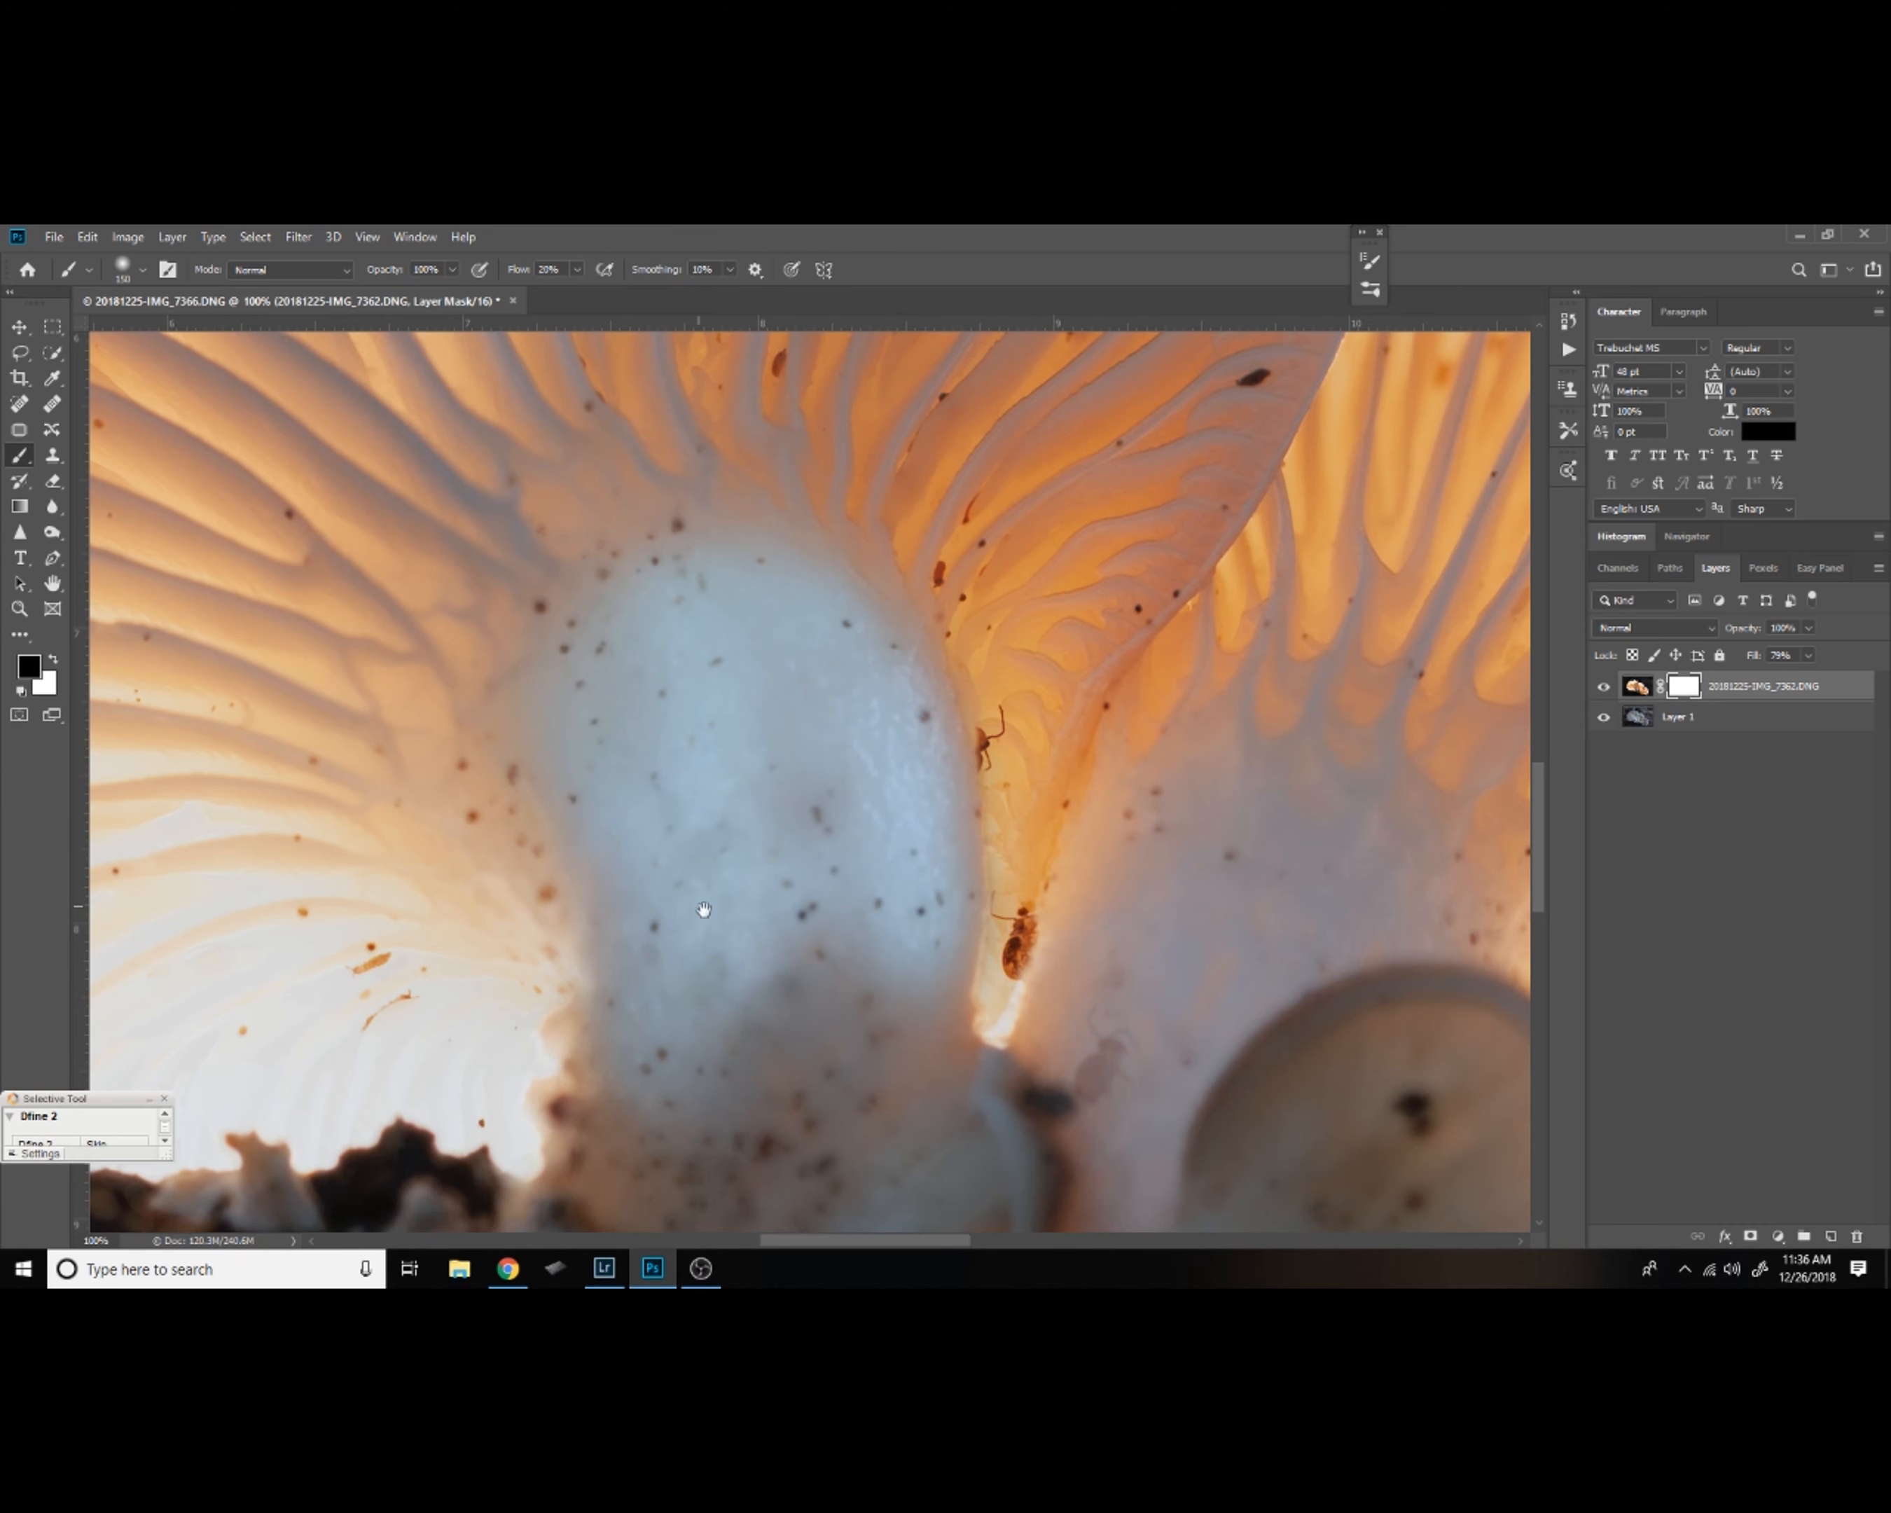
{"action": "left_click_drag", "start_coordinate": [734, 886], "coordinate": [734, 693]}
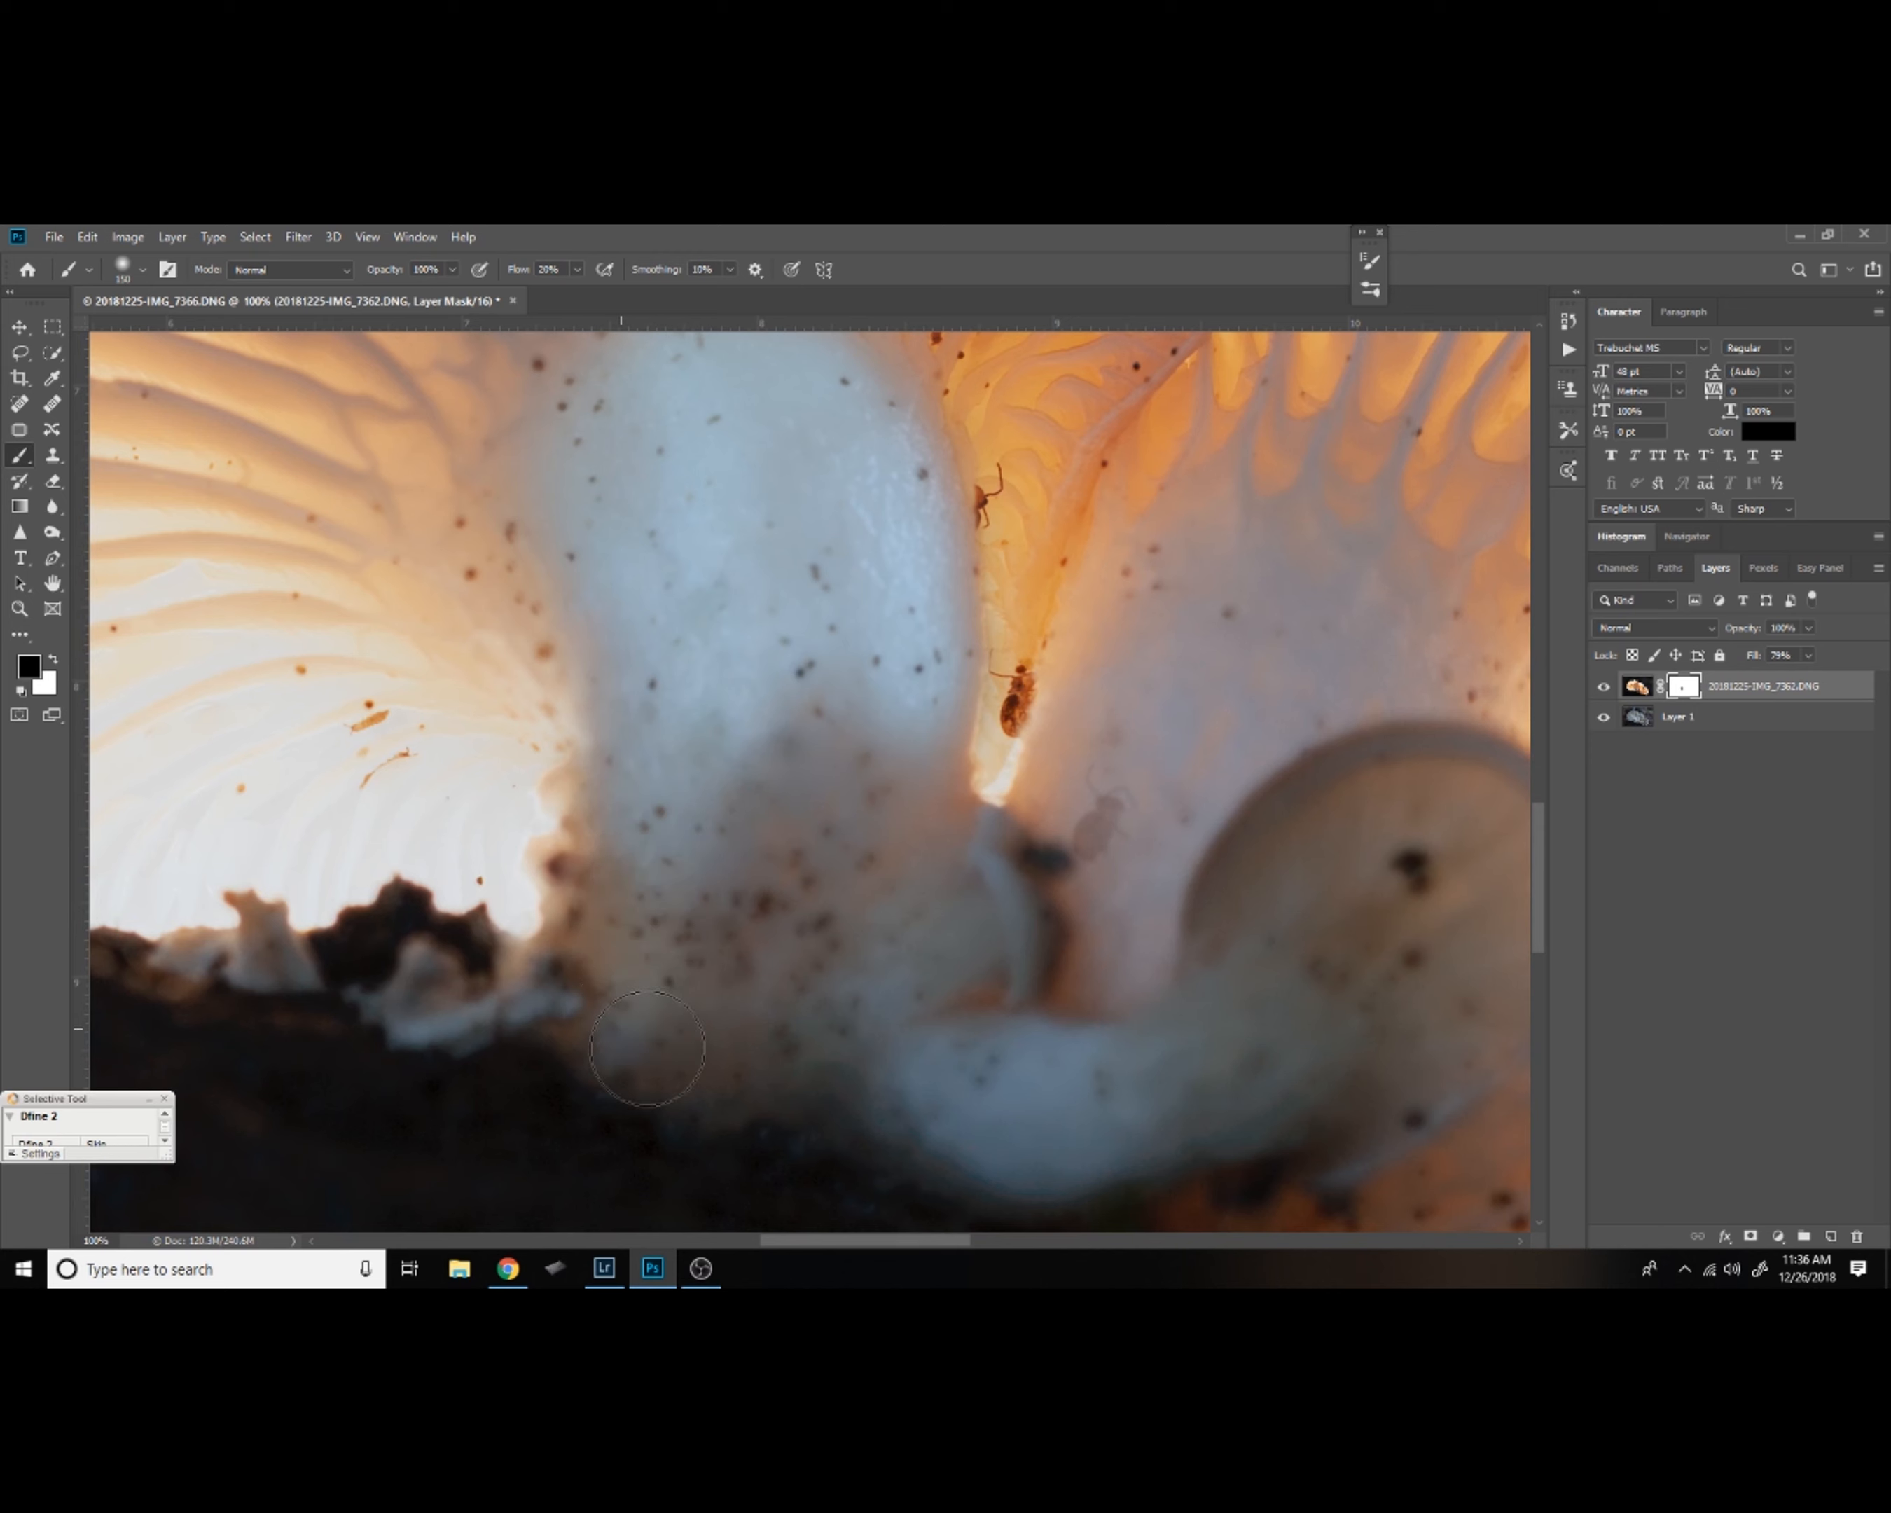
{"action": "mouse_move", "coordinate": [717, 1004]}
{"action": "left_mouse_down"}
{"action": "mouse_move", "coordinate": [742, 804]}
{"action": "mouse_move", "coordinate": [797, 920]}
{"action": "mouse_move", "coordinate": [846, 780]}
{"action": "mouse_move", "coordinate": [902, 820]}
{"action": "mouse_move", "coordinate": [907, 965]}
{"action": "mouse_move", "coordinate": [649, 1012]}
{"action": "mouse_move", "coordinate": [863, 939]}
{"action": "mouse_move", "coordinate": [697, 908]}
{"action": "mouse_move", "coordinate": [574, 816]}
{"action": "left_mouse_up"}
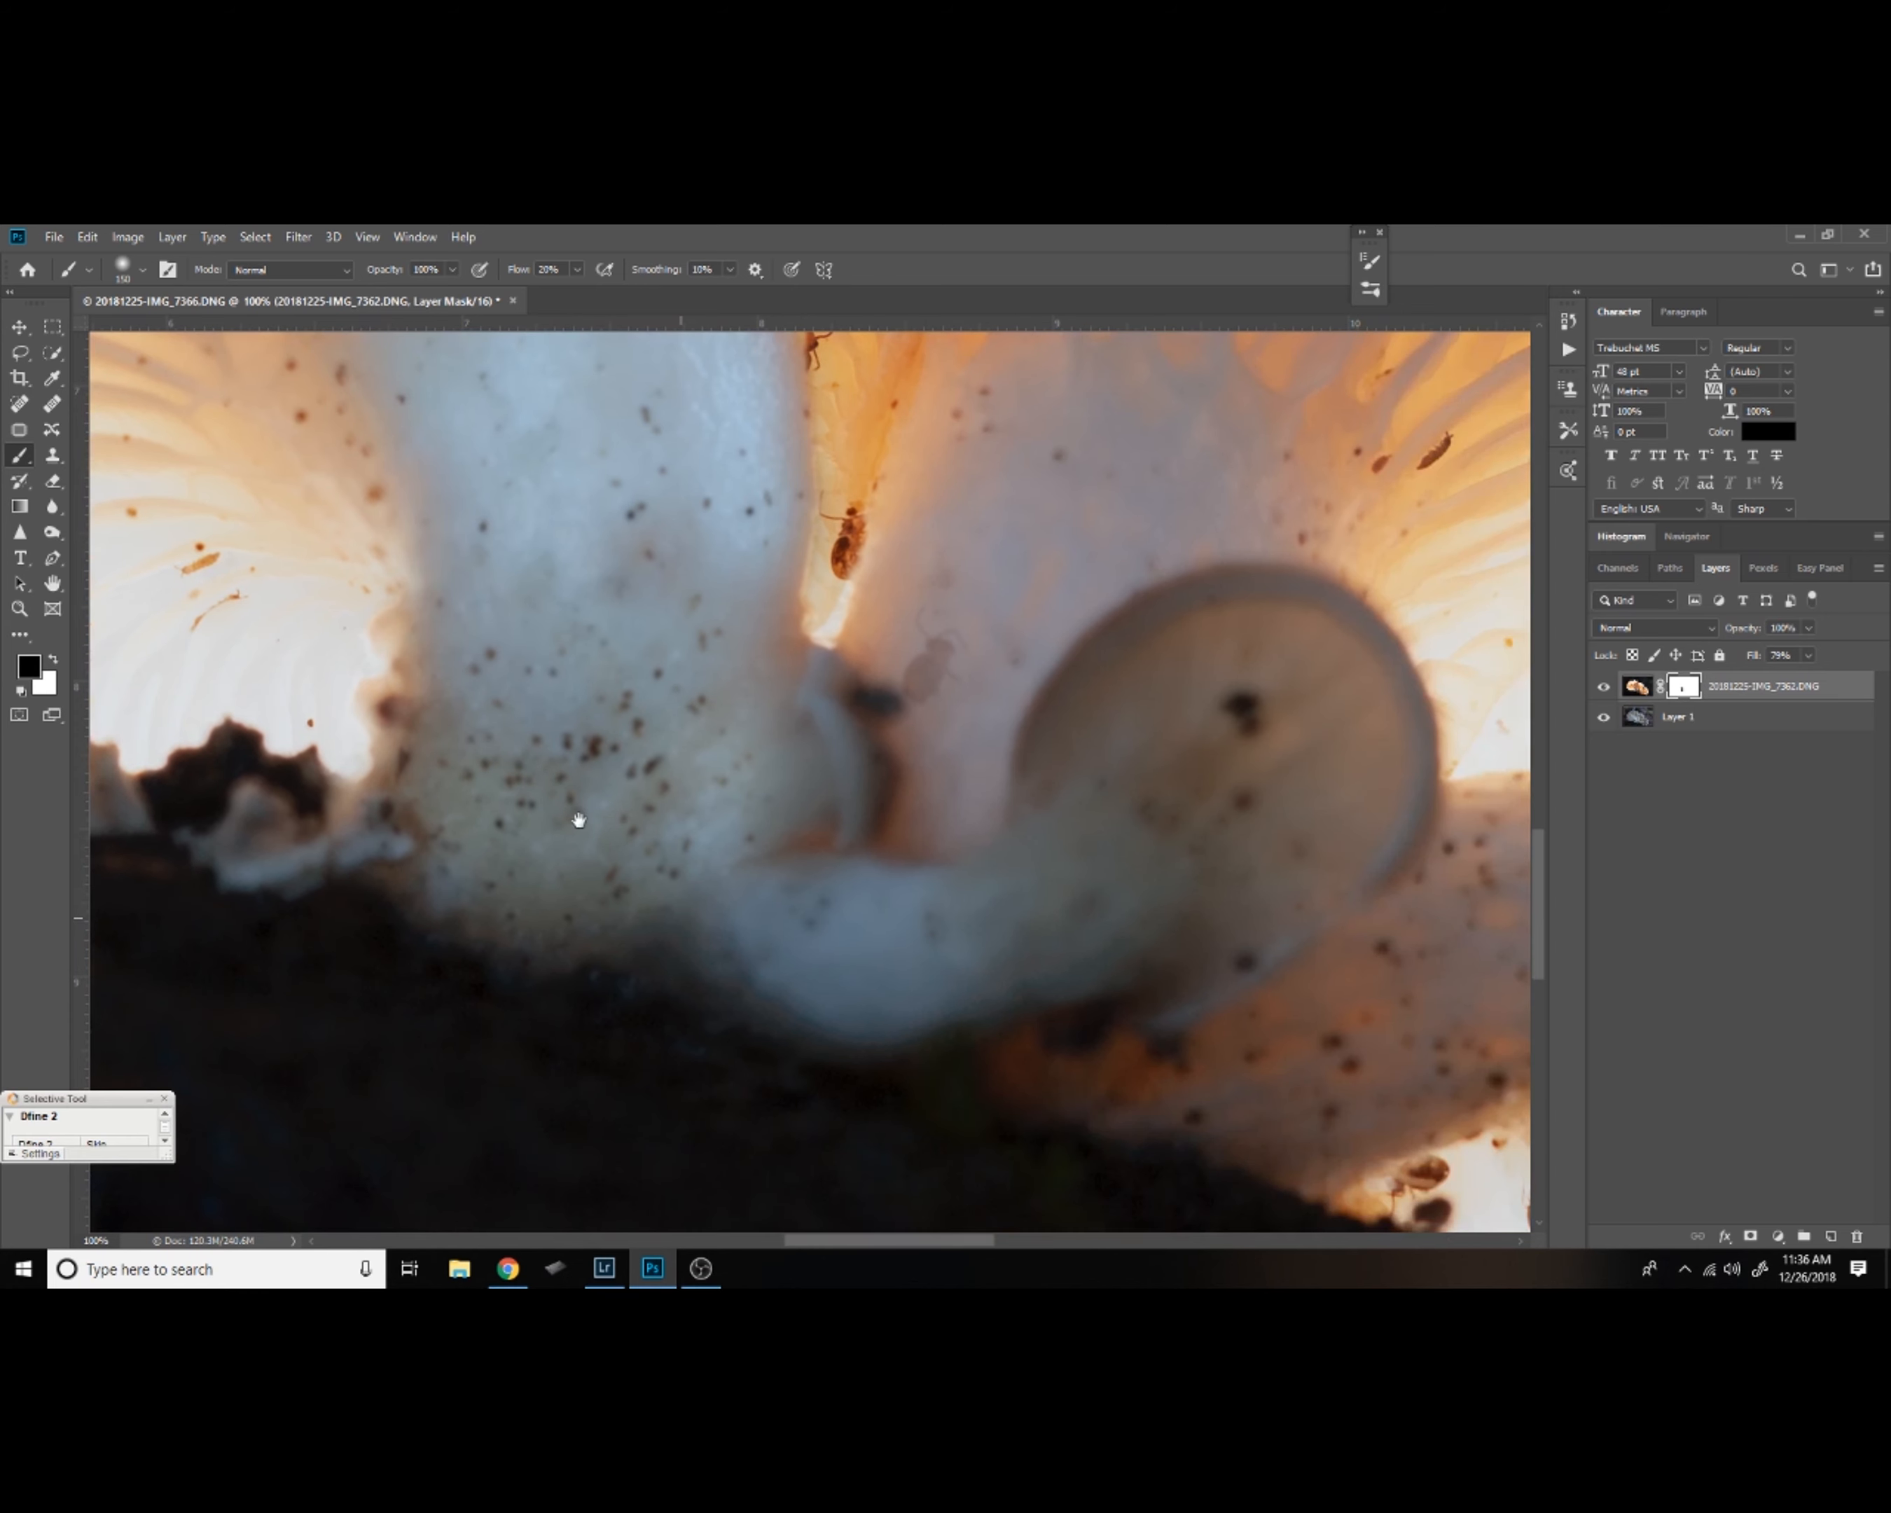
{"action": "mouse_move", "coordinate": [841, 913]}
{"action": "left_mouse_down"}
{"action": "mouse_move", "coordinate": [743, 924]}
{"action": "mouse_move", "coordinate": [857, 936]}
{"action": "mouse_move", "coordinate": [608, 912]}
{"action": "left_mouse_up"}
{"action": "left_click_drag", "start_coordinate": [680, 815], "coordinate": [529, 858]}
{"action": "left_click_drag", "start_coordinate": [594, 742], "coordinate": [734, 1082]}
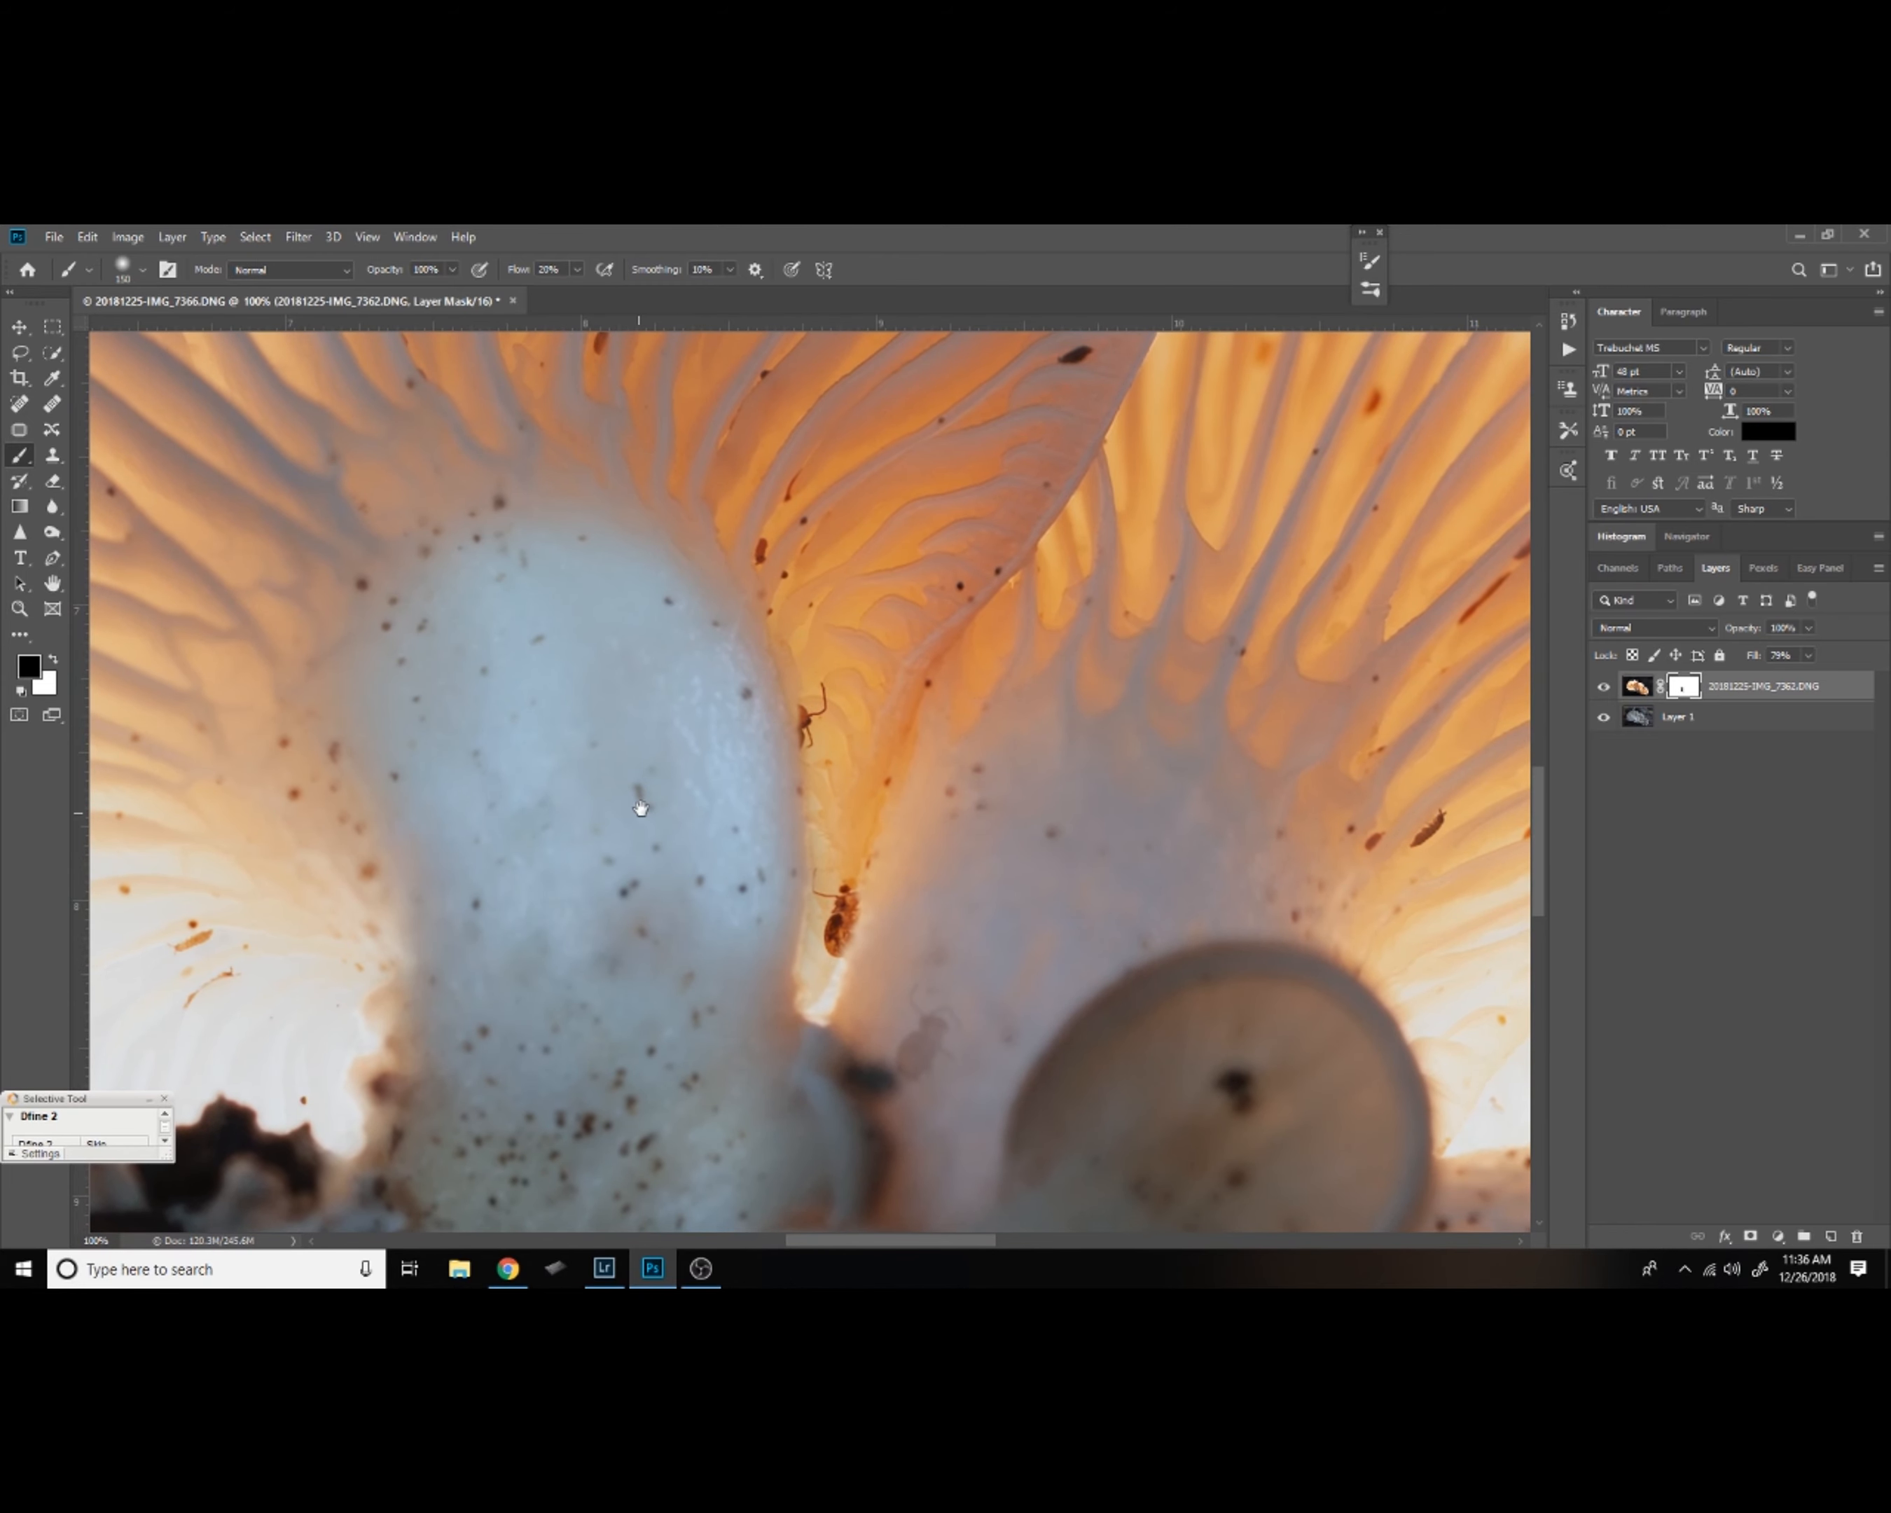
Paint black on the mask over the middle mushroom's stem and the bark edge beside the largest stem.
{"action": "left_click_drag", "start_coordinate": [640, 808], "coordinate": [785, 1014]}
{"action": "mouse_move", "coordinate": [751, 781]}
{"action": "left_mouse_down"}
{"action": "mouse_move", "coordinate": [658, 840]}
{"action": "mouse_move", "coordinate": [667, 712]}
{"action": "left_mouse_up"}
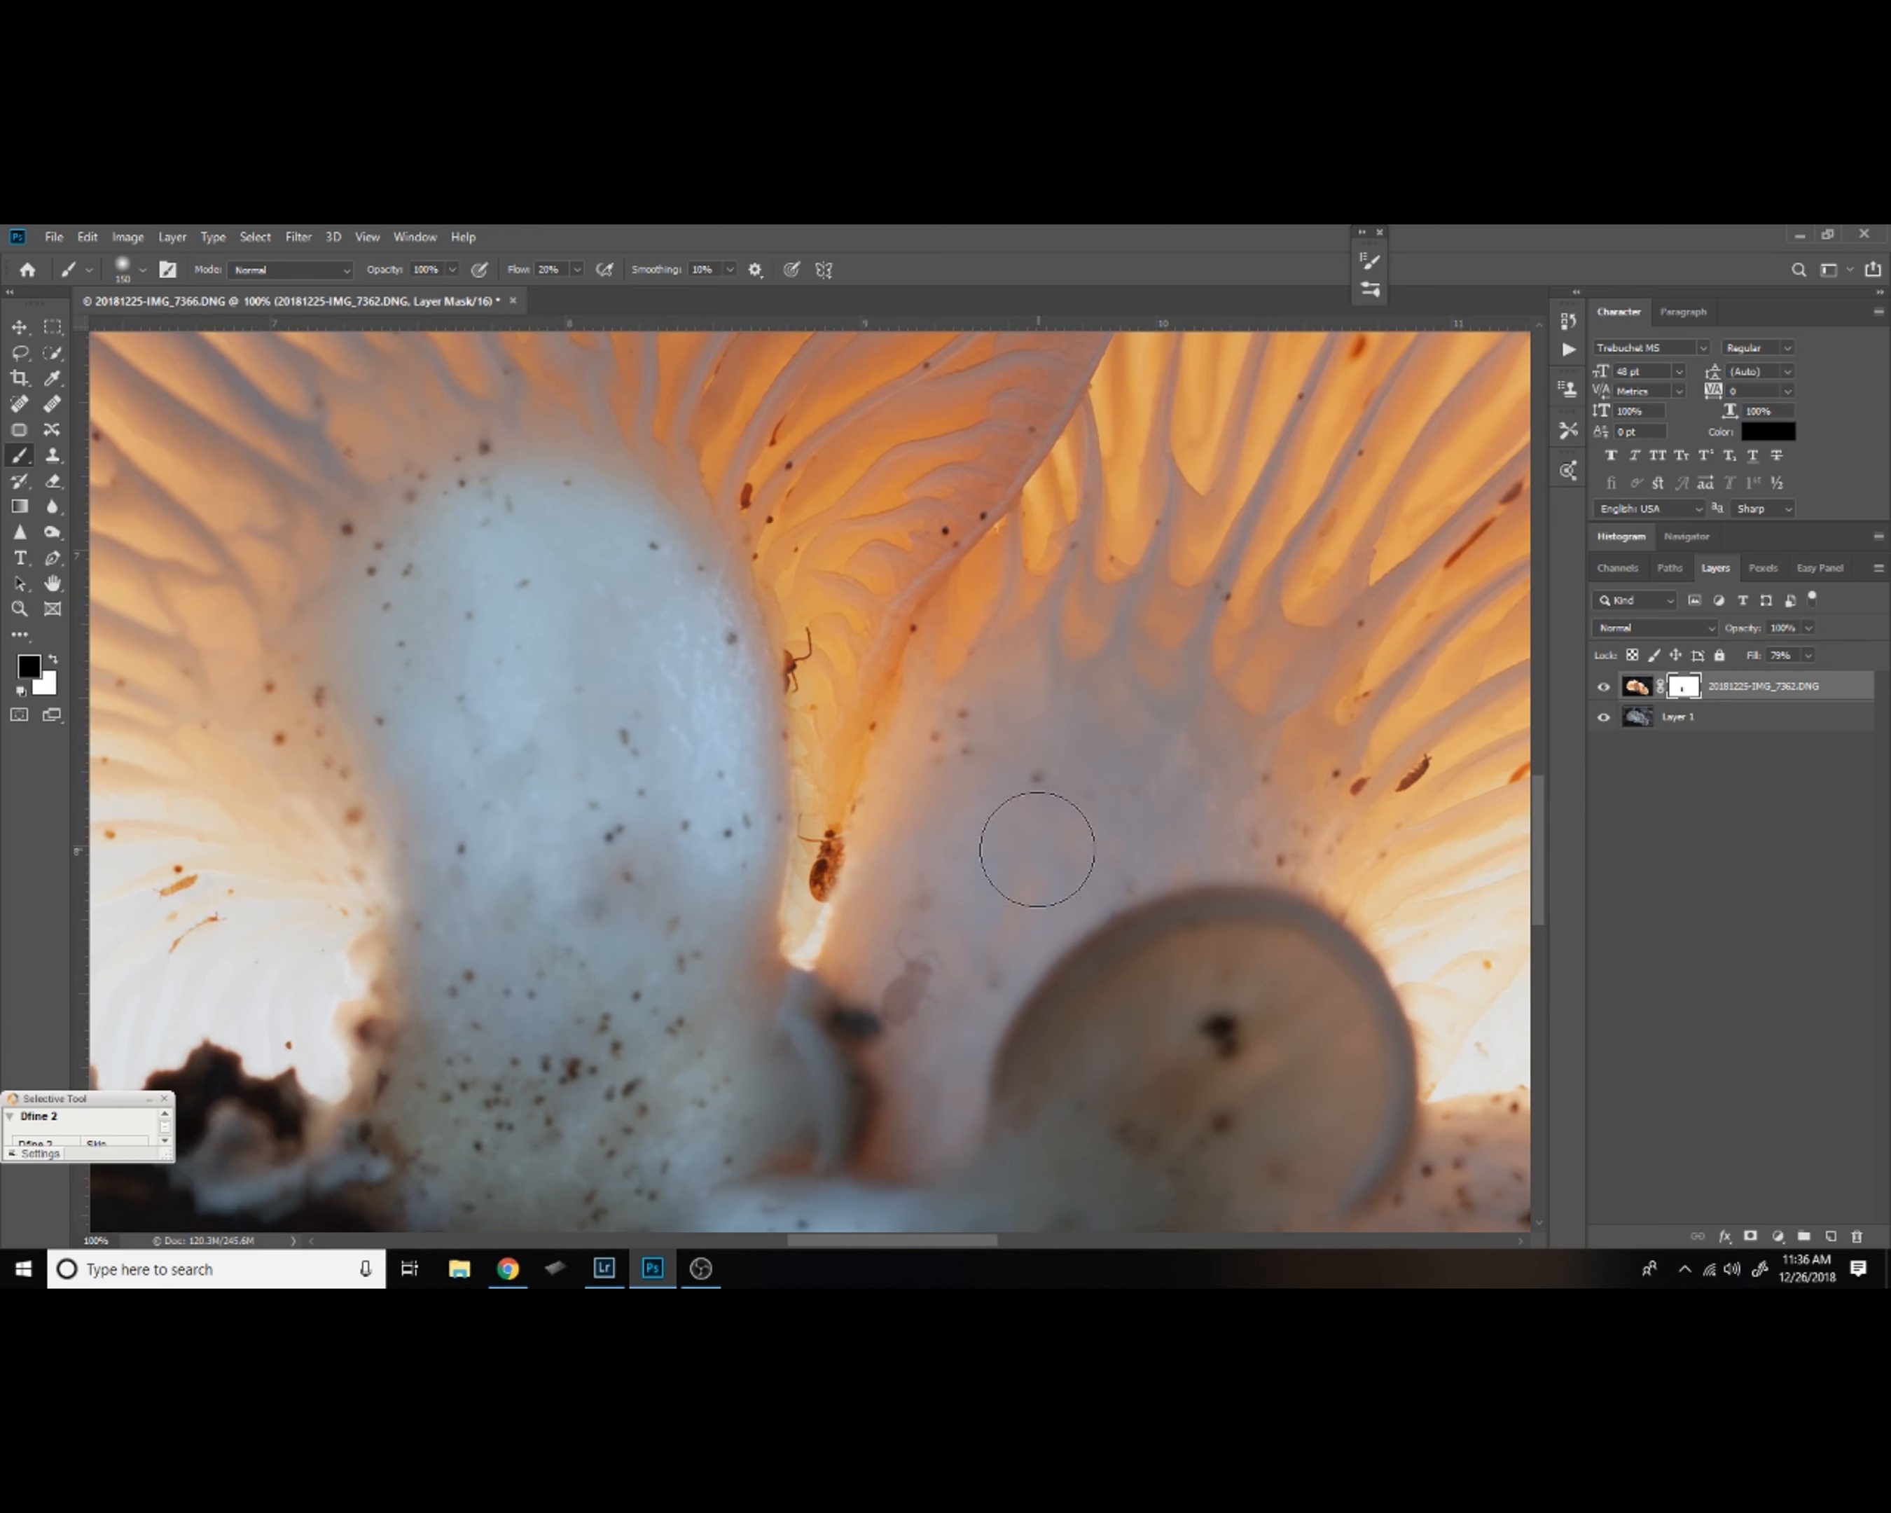
{"action": "mouse_move", "coordinate": [967, 790]}
{"action": "left_mouse_down"}
{"action": "mouse_move", "coordinate": [916, 963]}
{"action": "mouse_move", "coordinate": [882, 979]}
{"action": "mouse_move", "coordinate": [1012, 726]}
{"action": "mouse_move", "coordinate": [936, 984]}
{"action": "mouse_move", "coordinate": [929, 1133]}
{"action": "mouse_move", "coordinate": [1028, 900]}
{"action": "mouse_move", "coordinate": [1210, 824]}
{"action": "mouse_move", "coordinate": [1098, 764]}
{"action": "mouse_move", "coordinate": [1000, 925]}
{"action": "mouse_move", "coordinate": [920, 963]}
{"action": "mouse_move", "coordinate": [828, 1081]}
{"action": "mouse_move", "coordinate": [781, 1034]}
{"action": "mouse_move", "coordinate": [805, 1044]}
{"action": "mouse_move", "coordinate": [824, 1125]}
{"action": "mouse_move", "coordinate": [821, 950]}
{"action": "mouse_move", "coordinate": [717, 896]}
{"action": "mouse_move", "coordinate": [640, 1002]}
{"action": "left_mouse_up"}
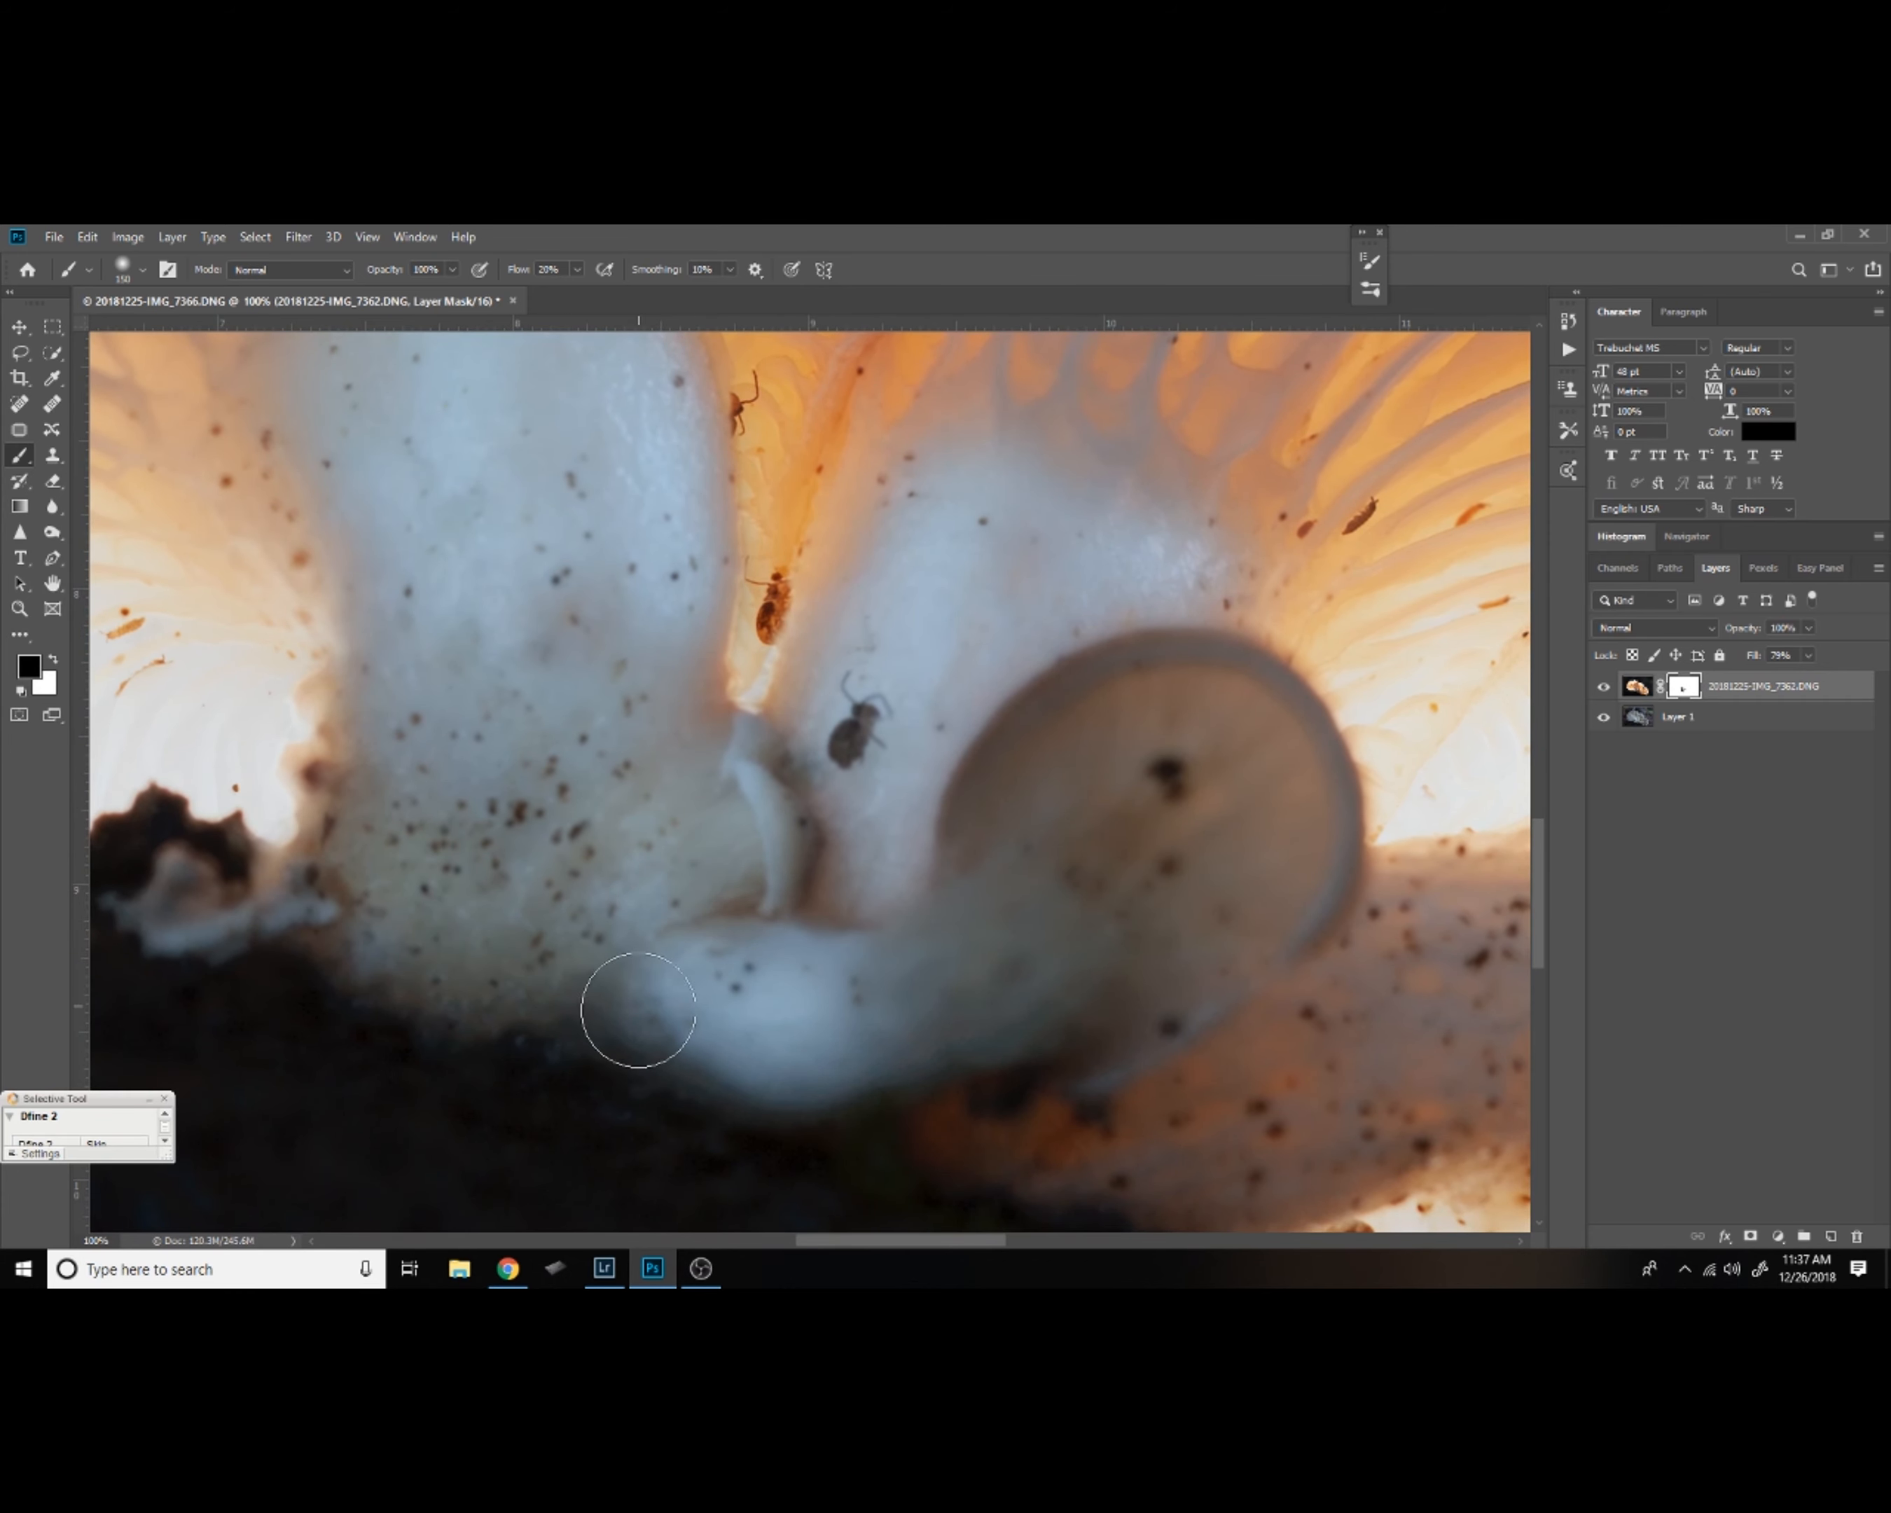
{"action": "mouse_move", "coordinate": [435, 886]}
{"action": "left_mouse_down"}
{"action": "mouse_move", "coordinate": [288, 920]}
{"action": "mouse_move", "coordinate": [244, 914]}
{"action": "left_mouse_up"}
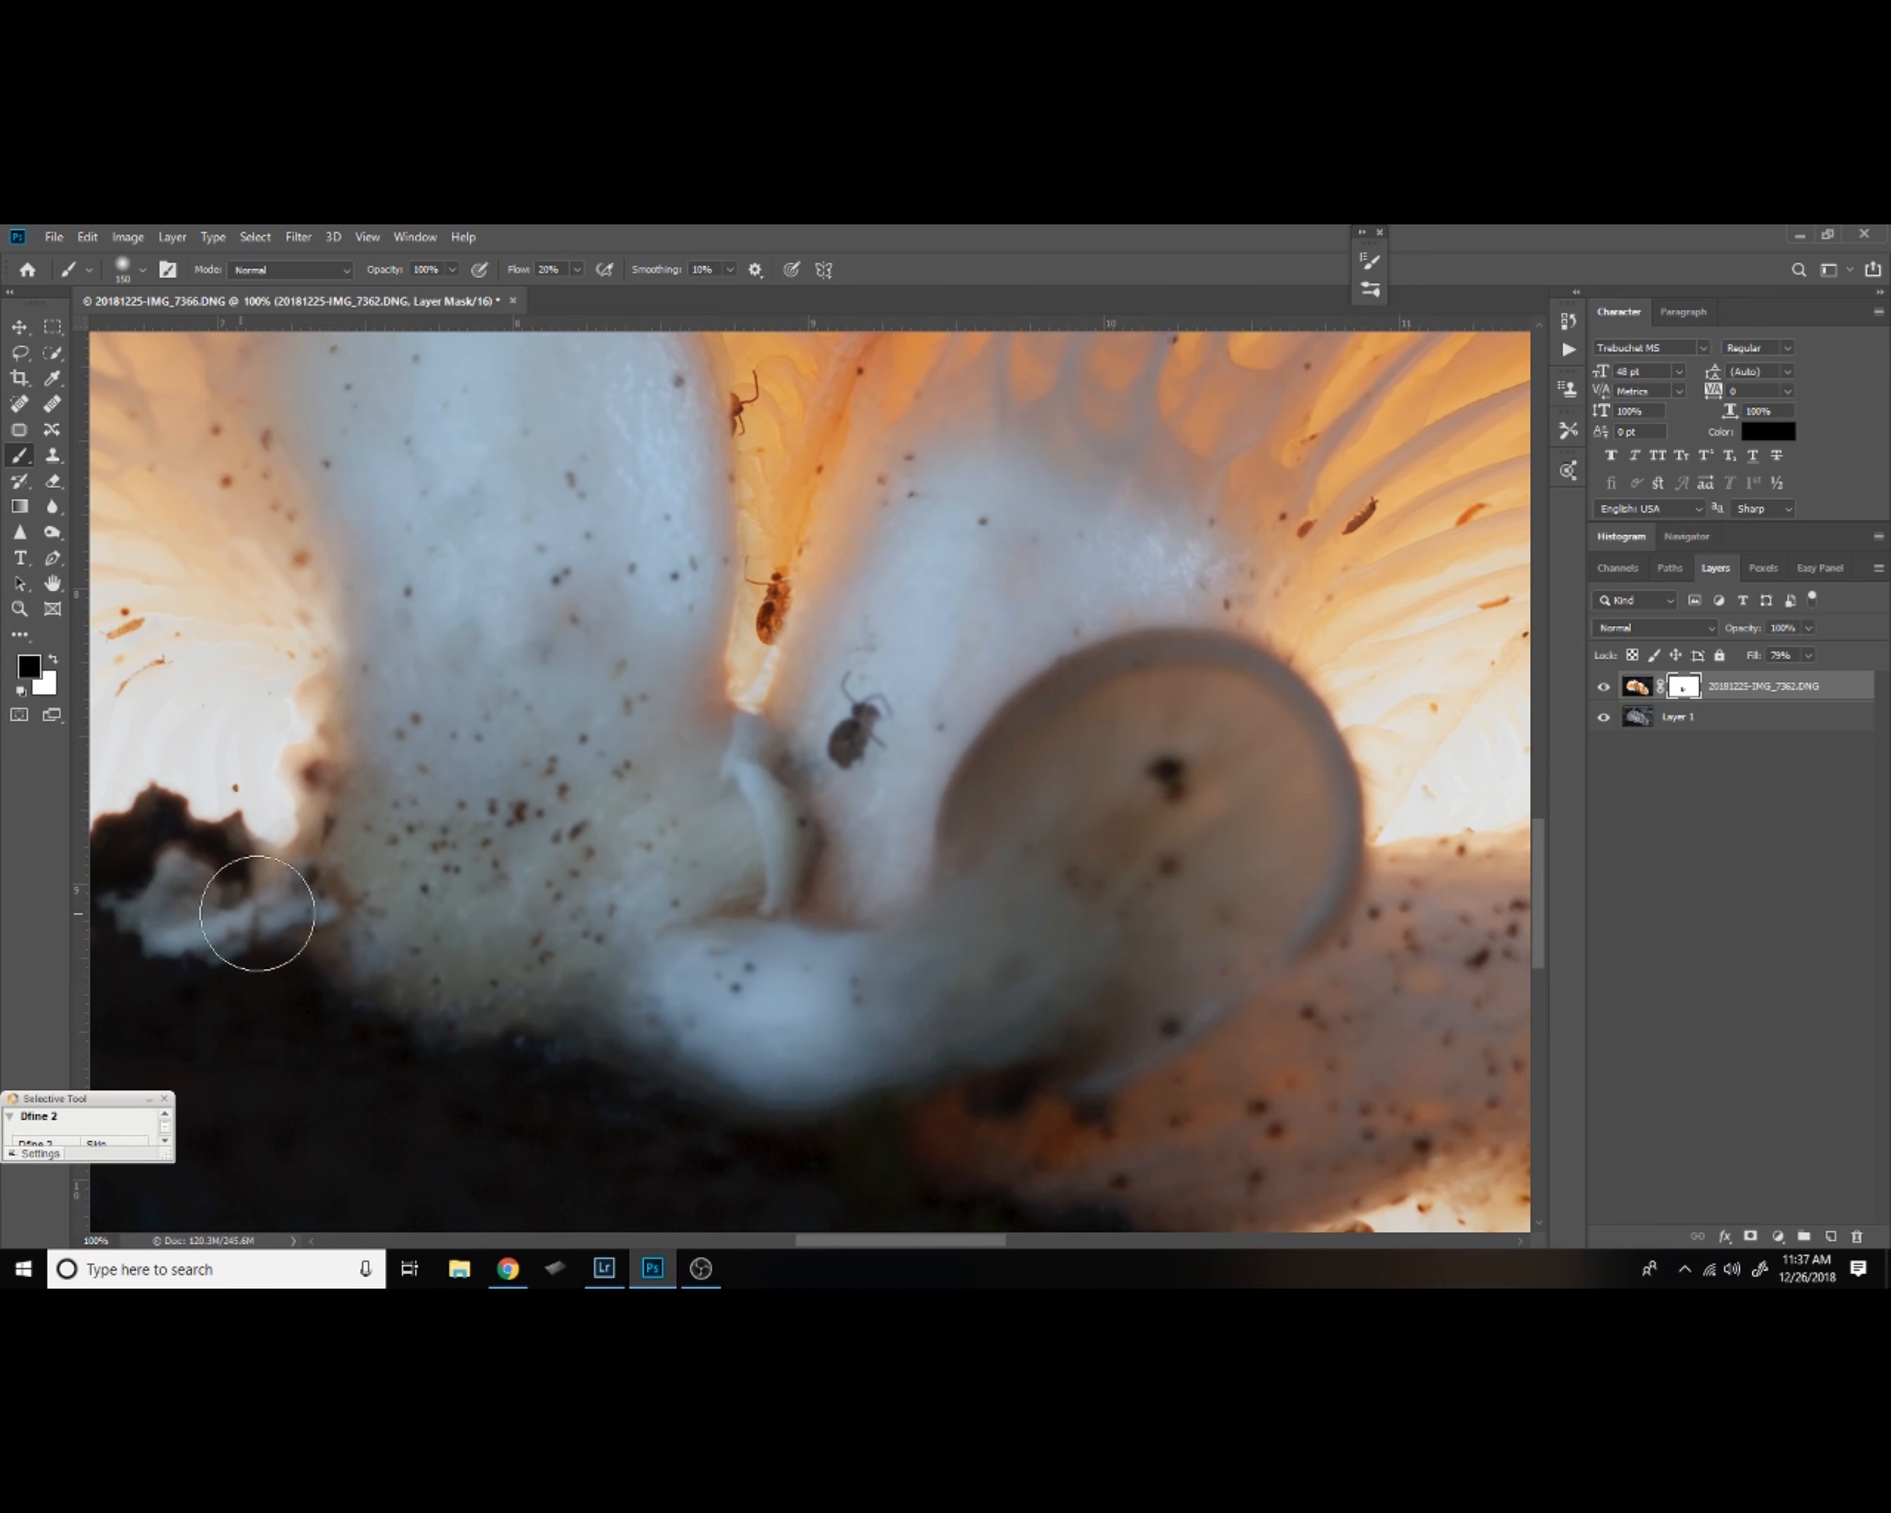
Mask out the curved stem of the small mushroom to reveal the sharper layer beneath.
{"action": "left_click_drag", "start_coordinate": [612, 963], "coordinate": [544, 815]}
{"action": "left_click_drag", "start_coordinate": [845, 896], "coordinate": [620, 893]}
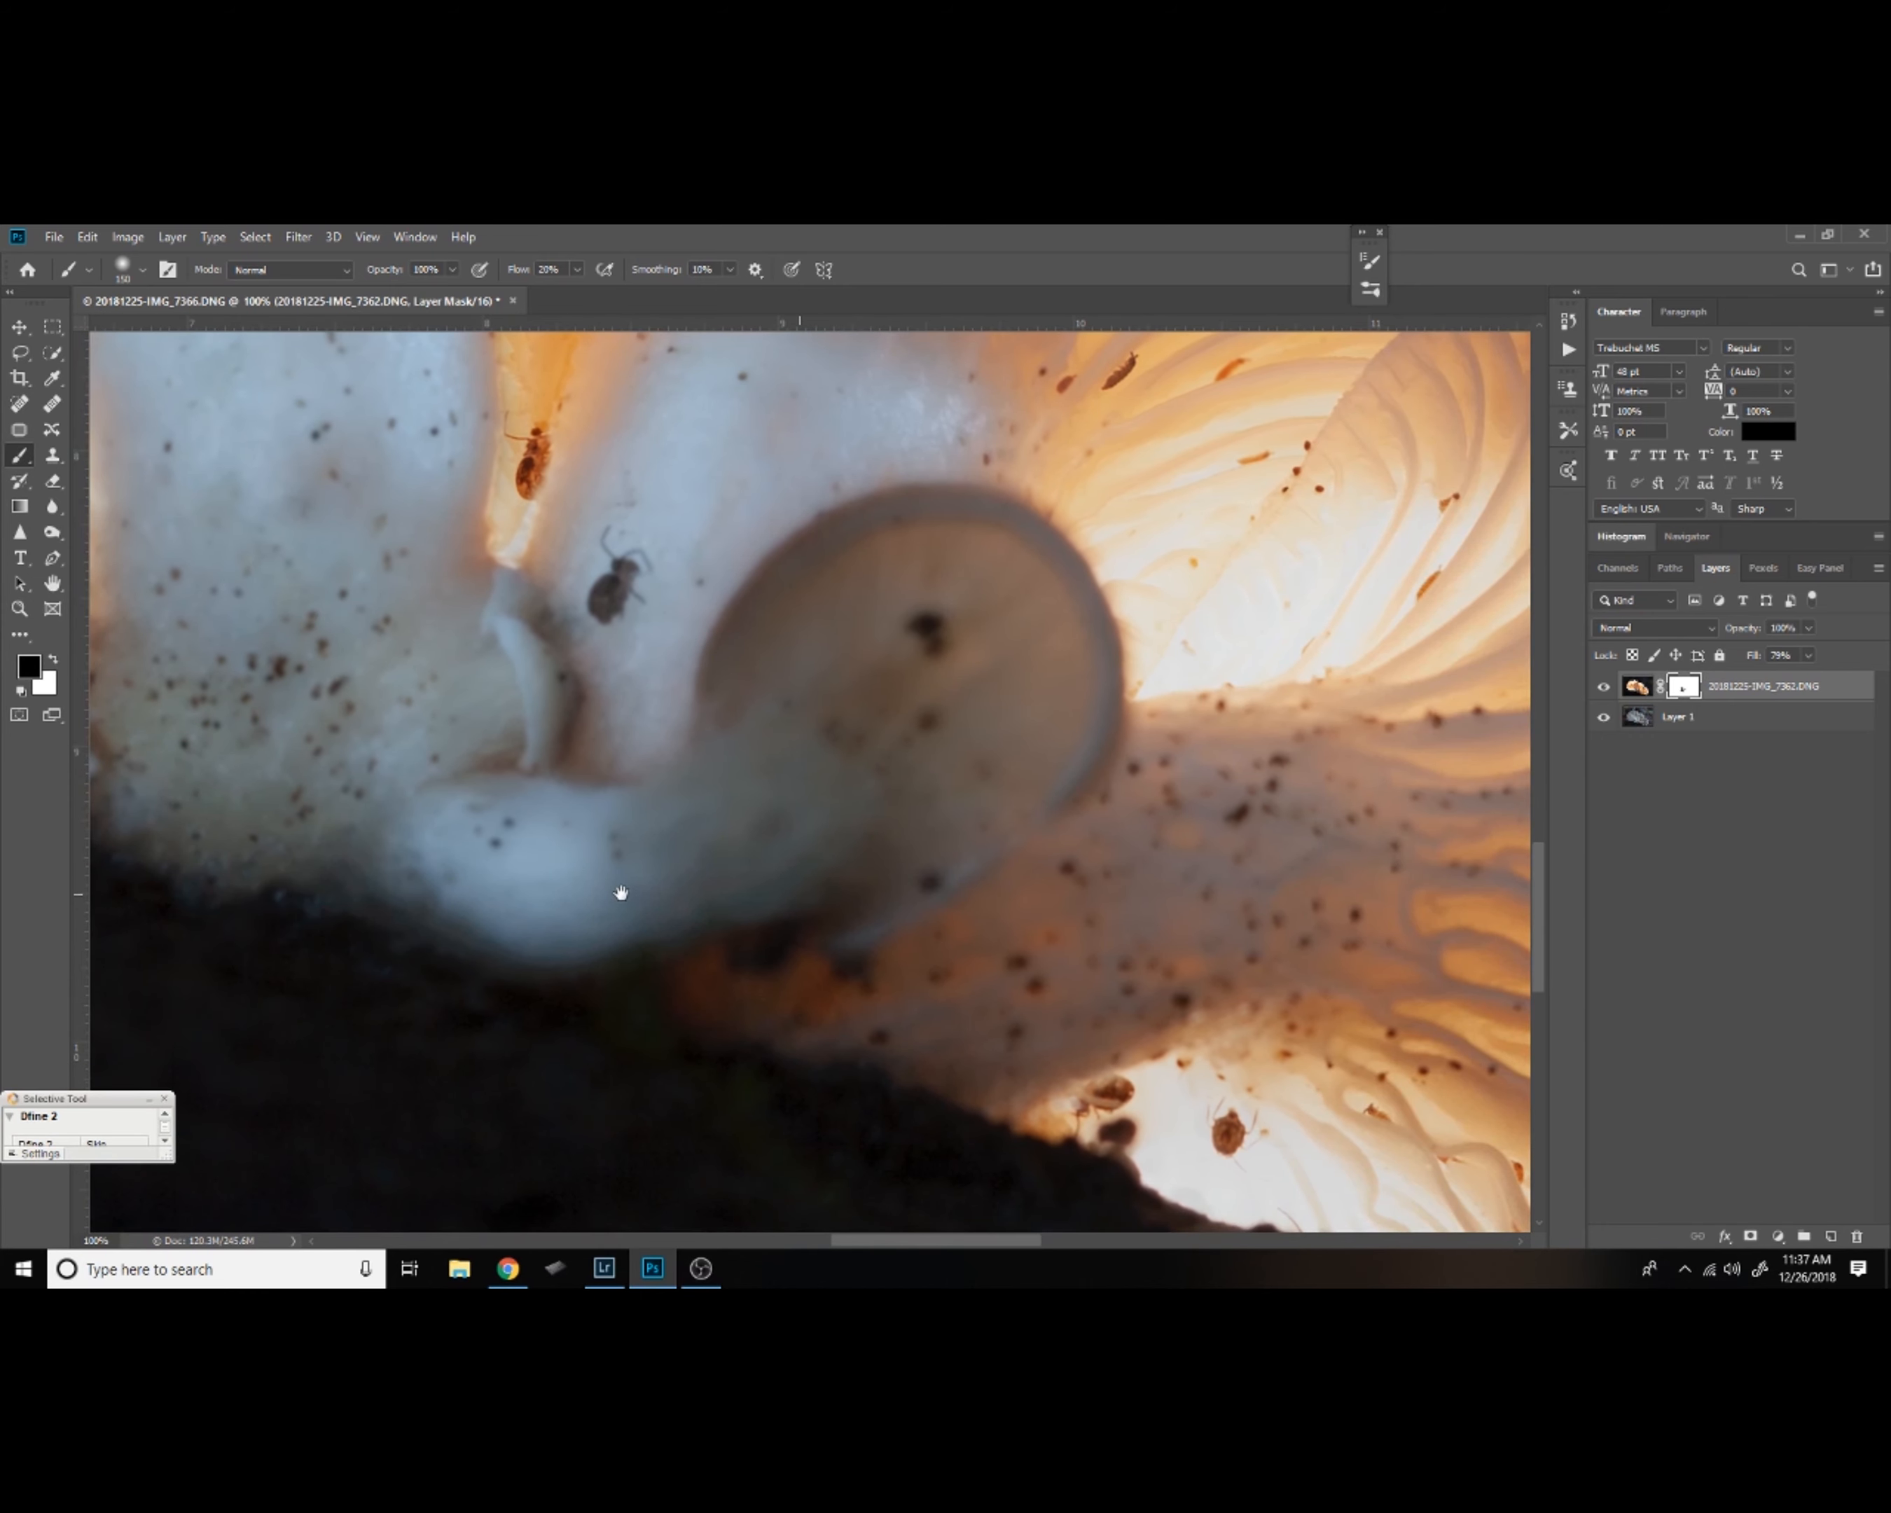
{"action": "left_click_drag", "start_coordinate": [845, 933], "coordinate": [675, 874]}
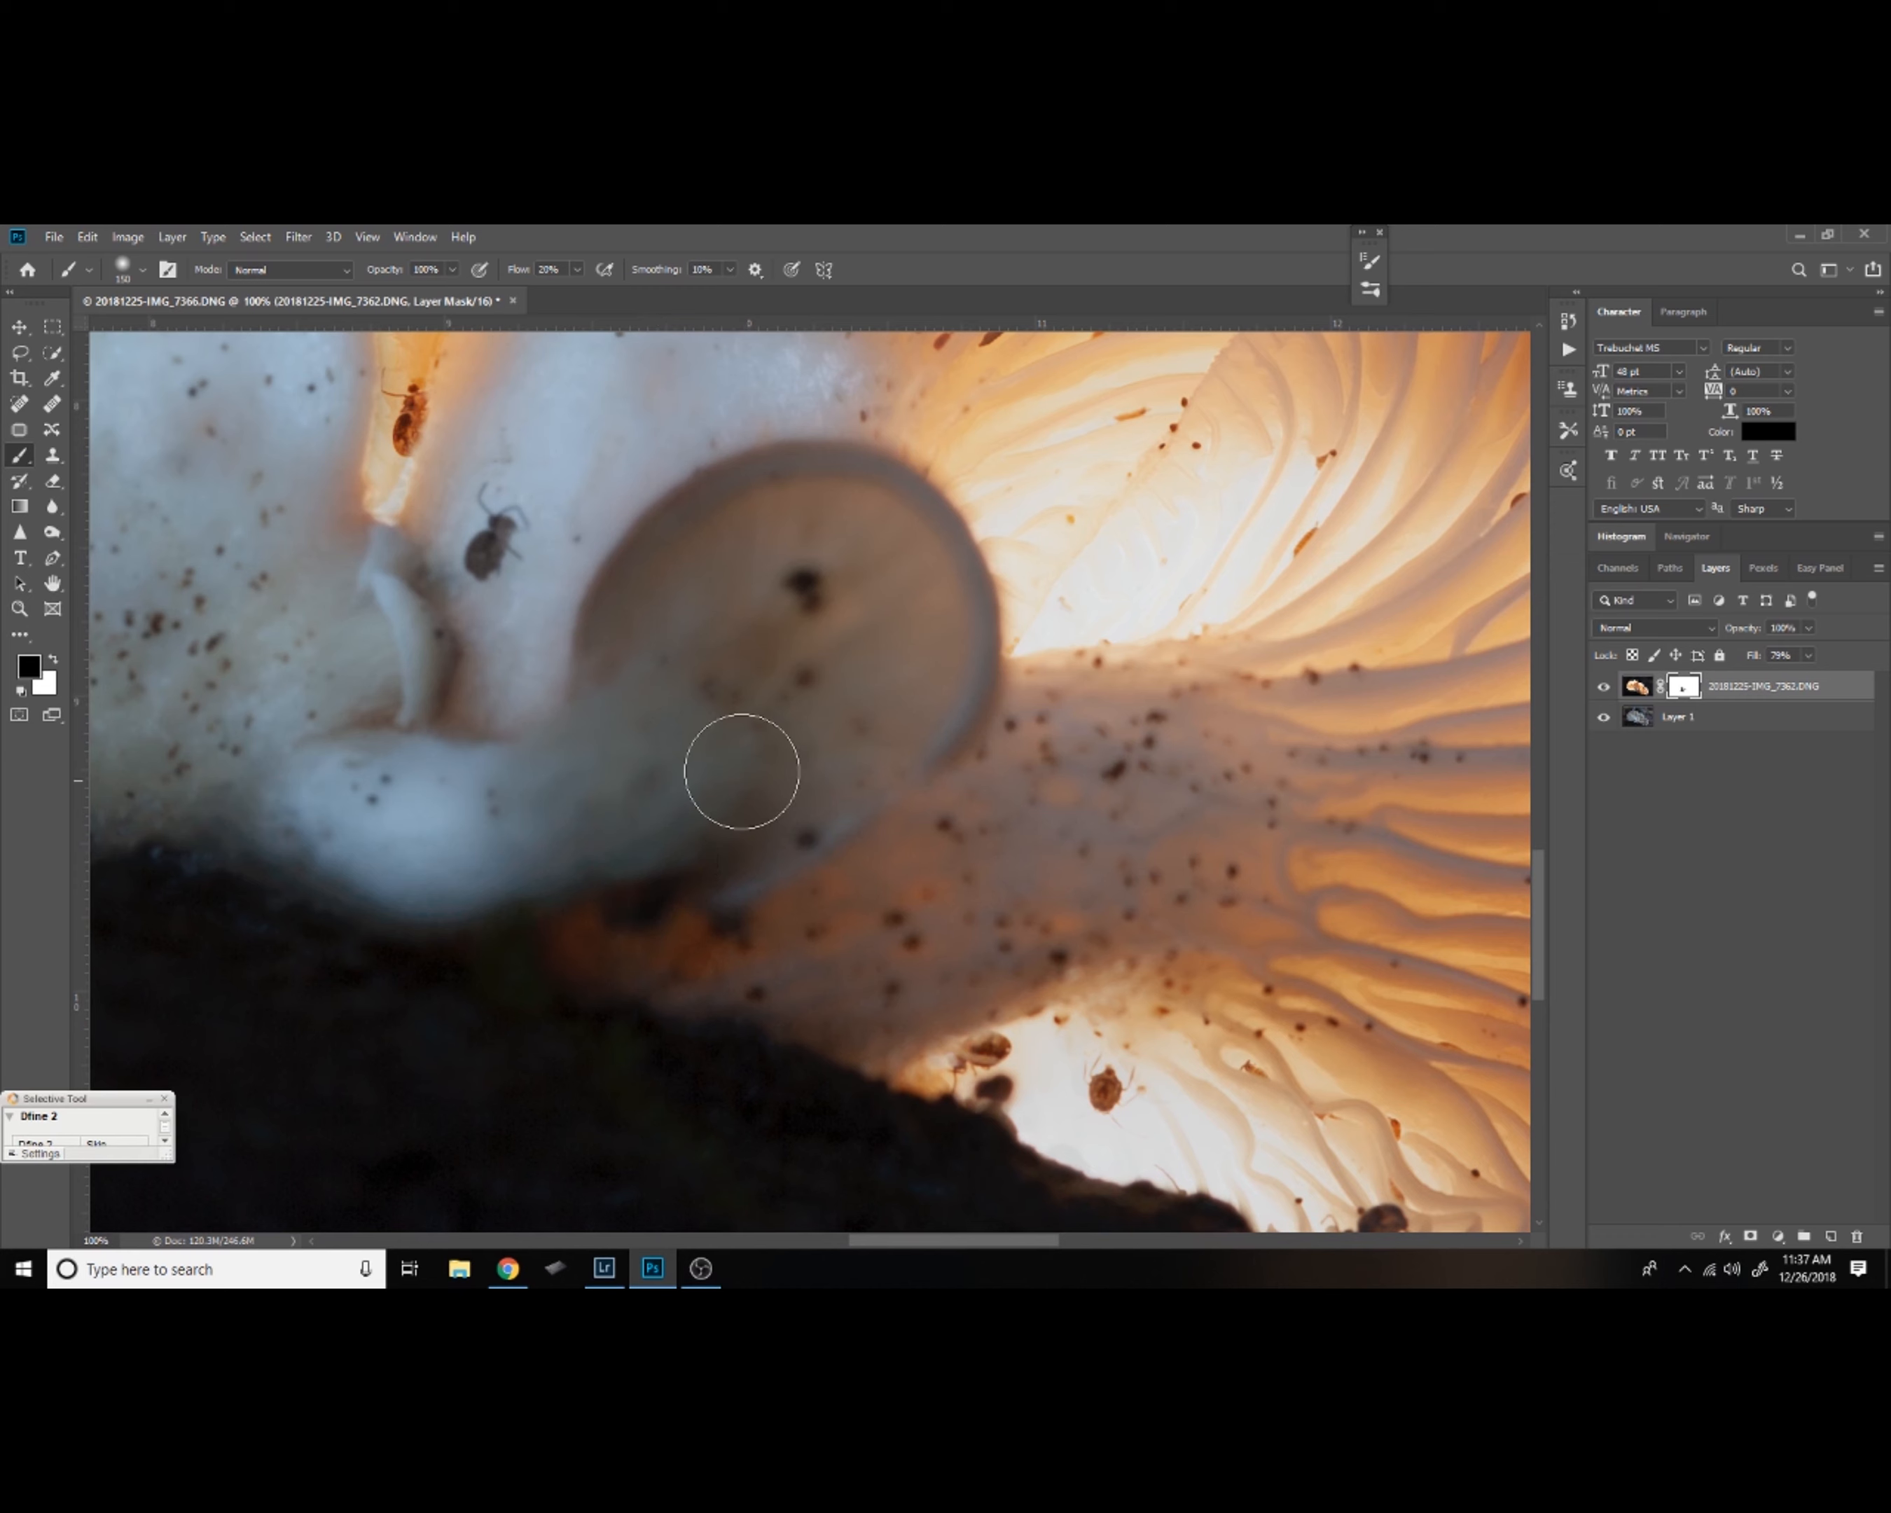
{"action": "mouse_move", "coordinate": [604, 760]}
{"action": "left_mouse_down"}
{"action": "mouse_move", "coordinate": [665, 738]}
{"action": "mouse_move", "coordinate": [721, 791]}
{"action": "mouse_move", "coordinate": [580, 844]}
{"action": "mouse_move", "coordinate": [433, 867]}
{"action": "left_mouse_up"}
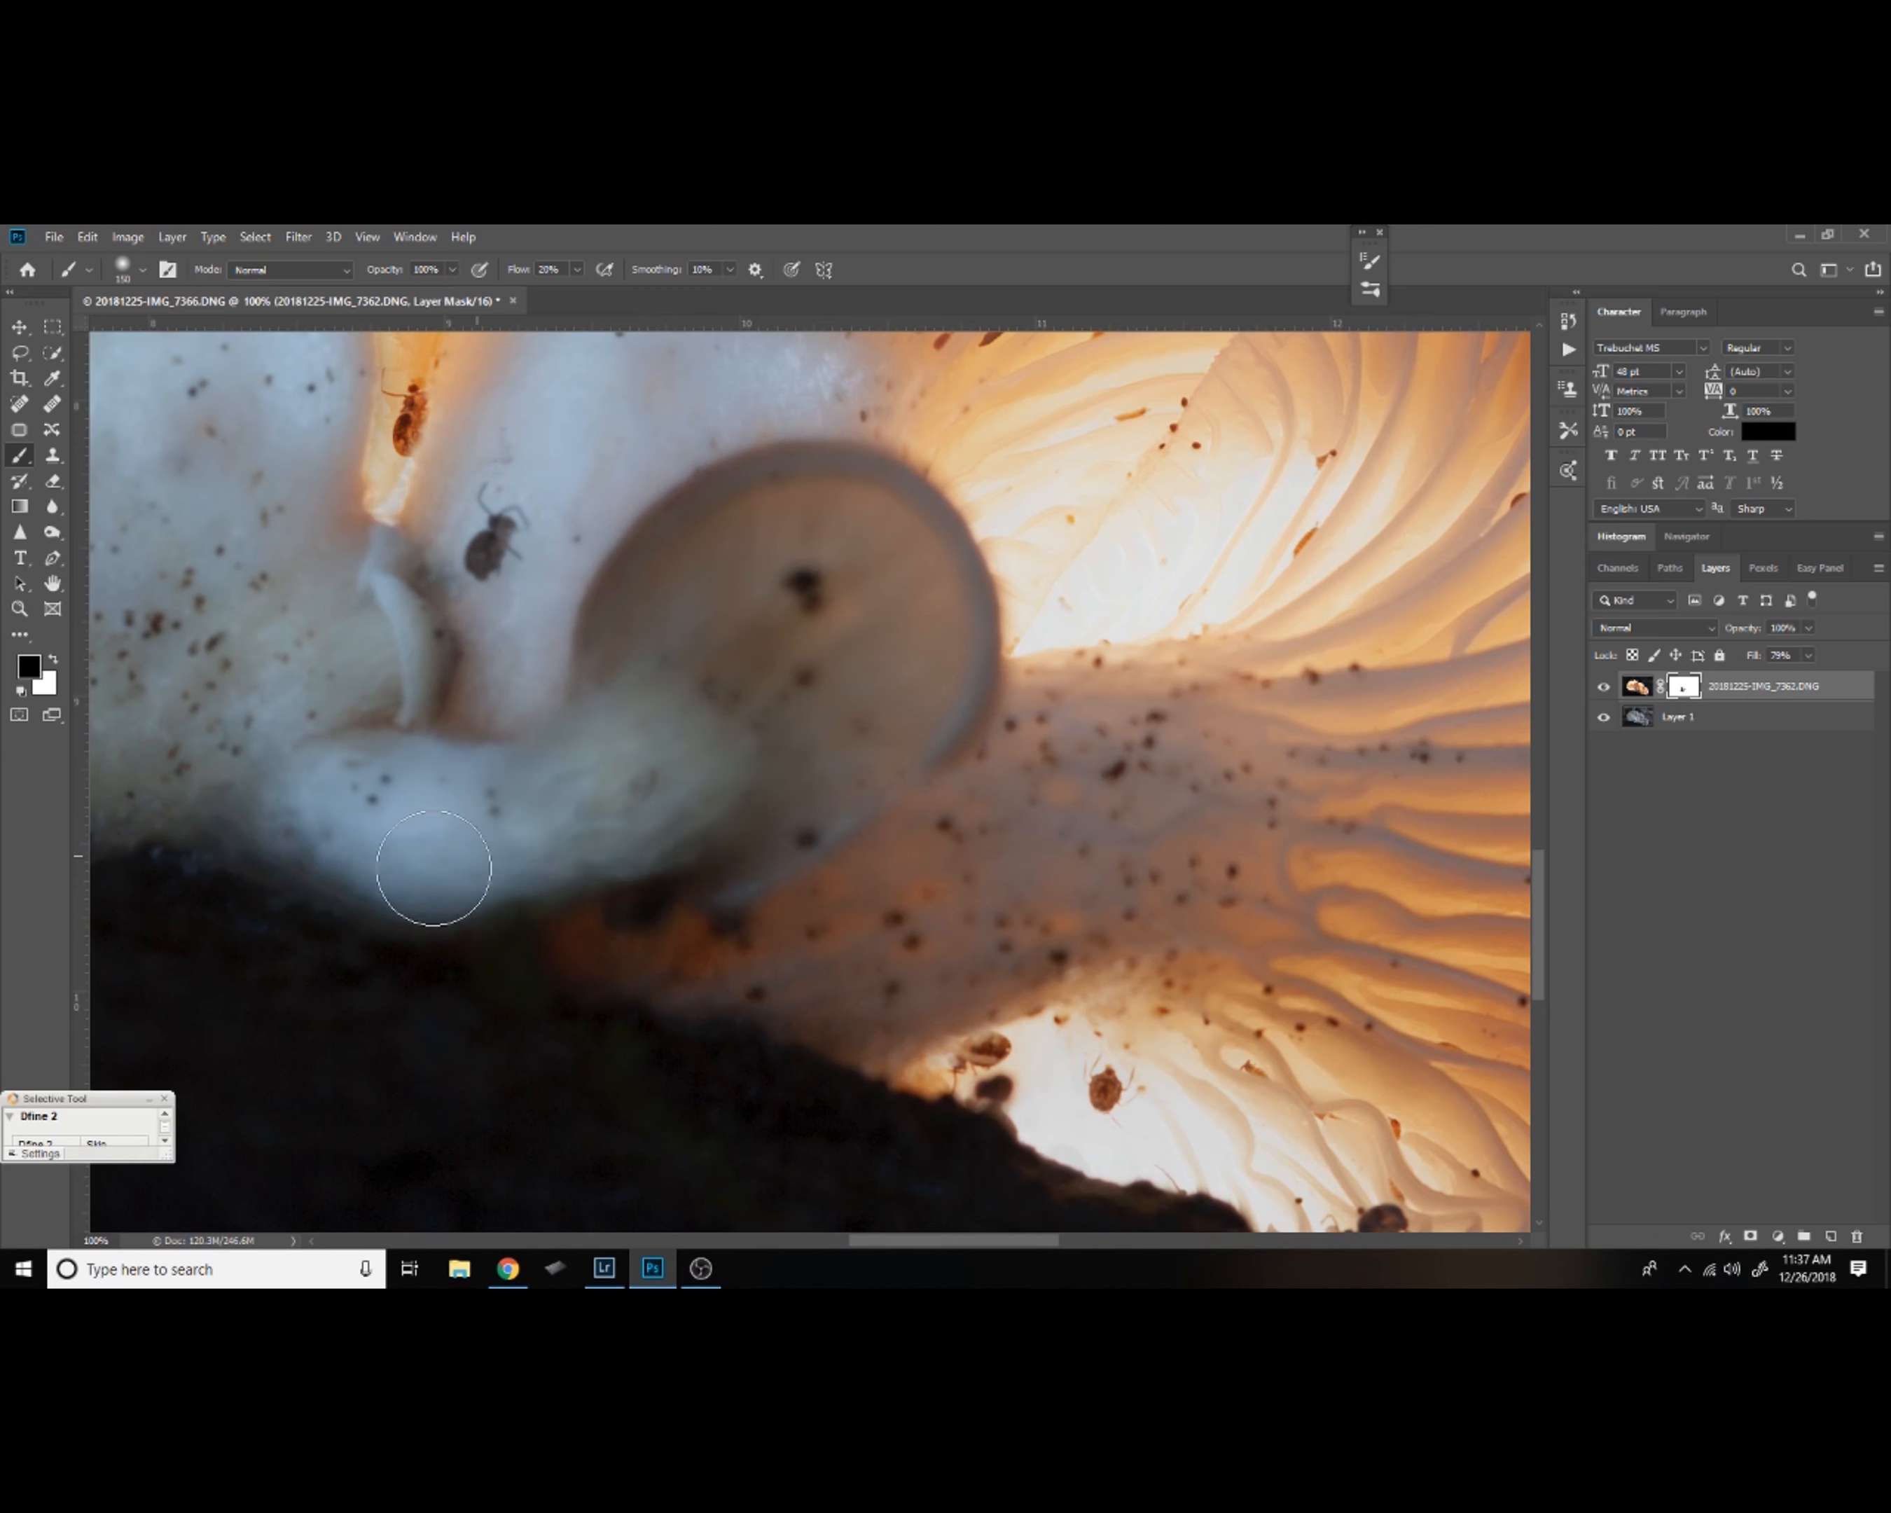
{"action": "left_click_drag", "start_coordinate": [627, 760], "coordinate": [619, 820]}
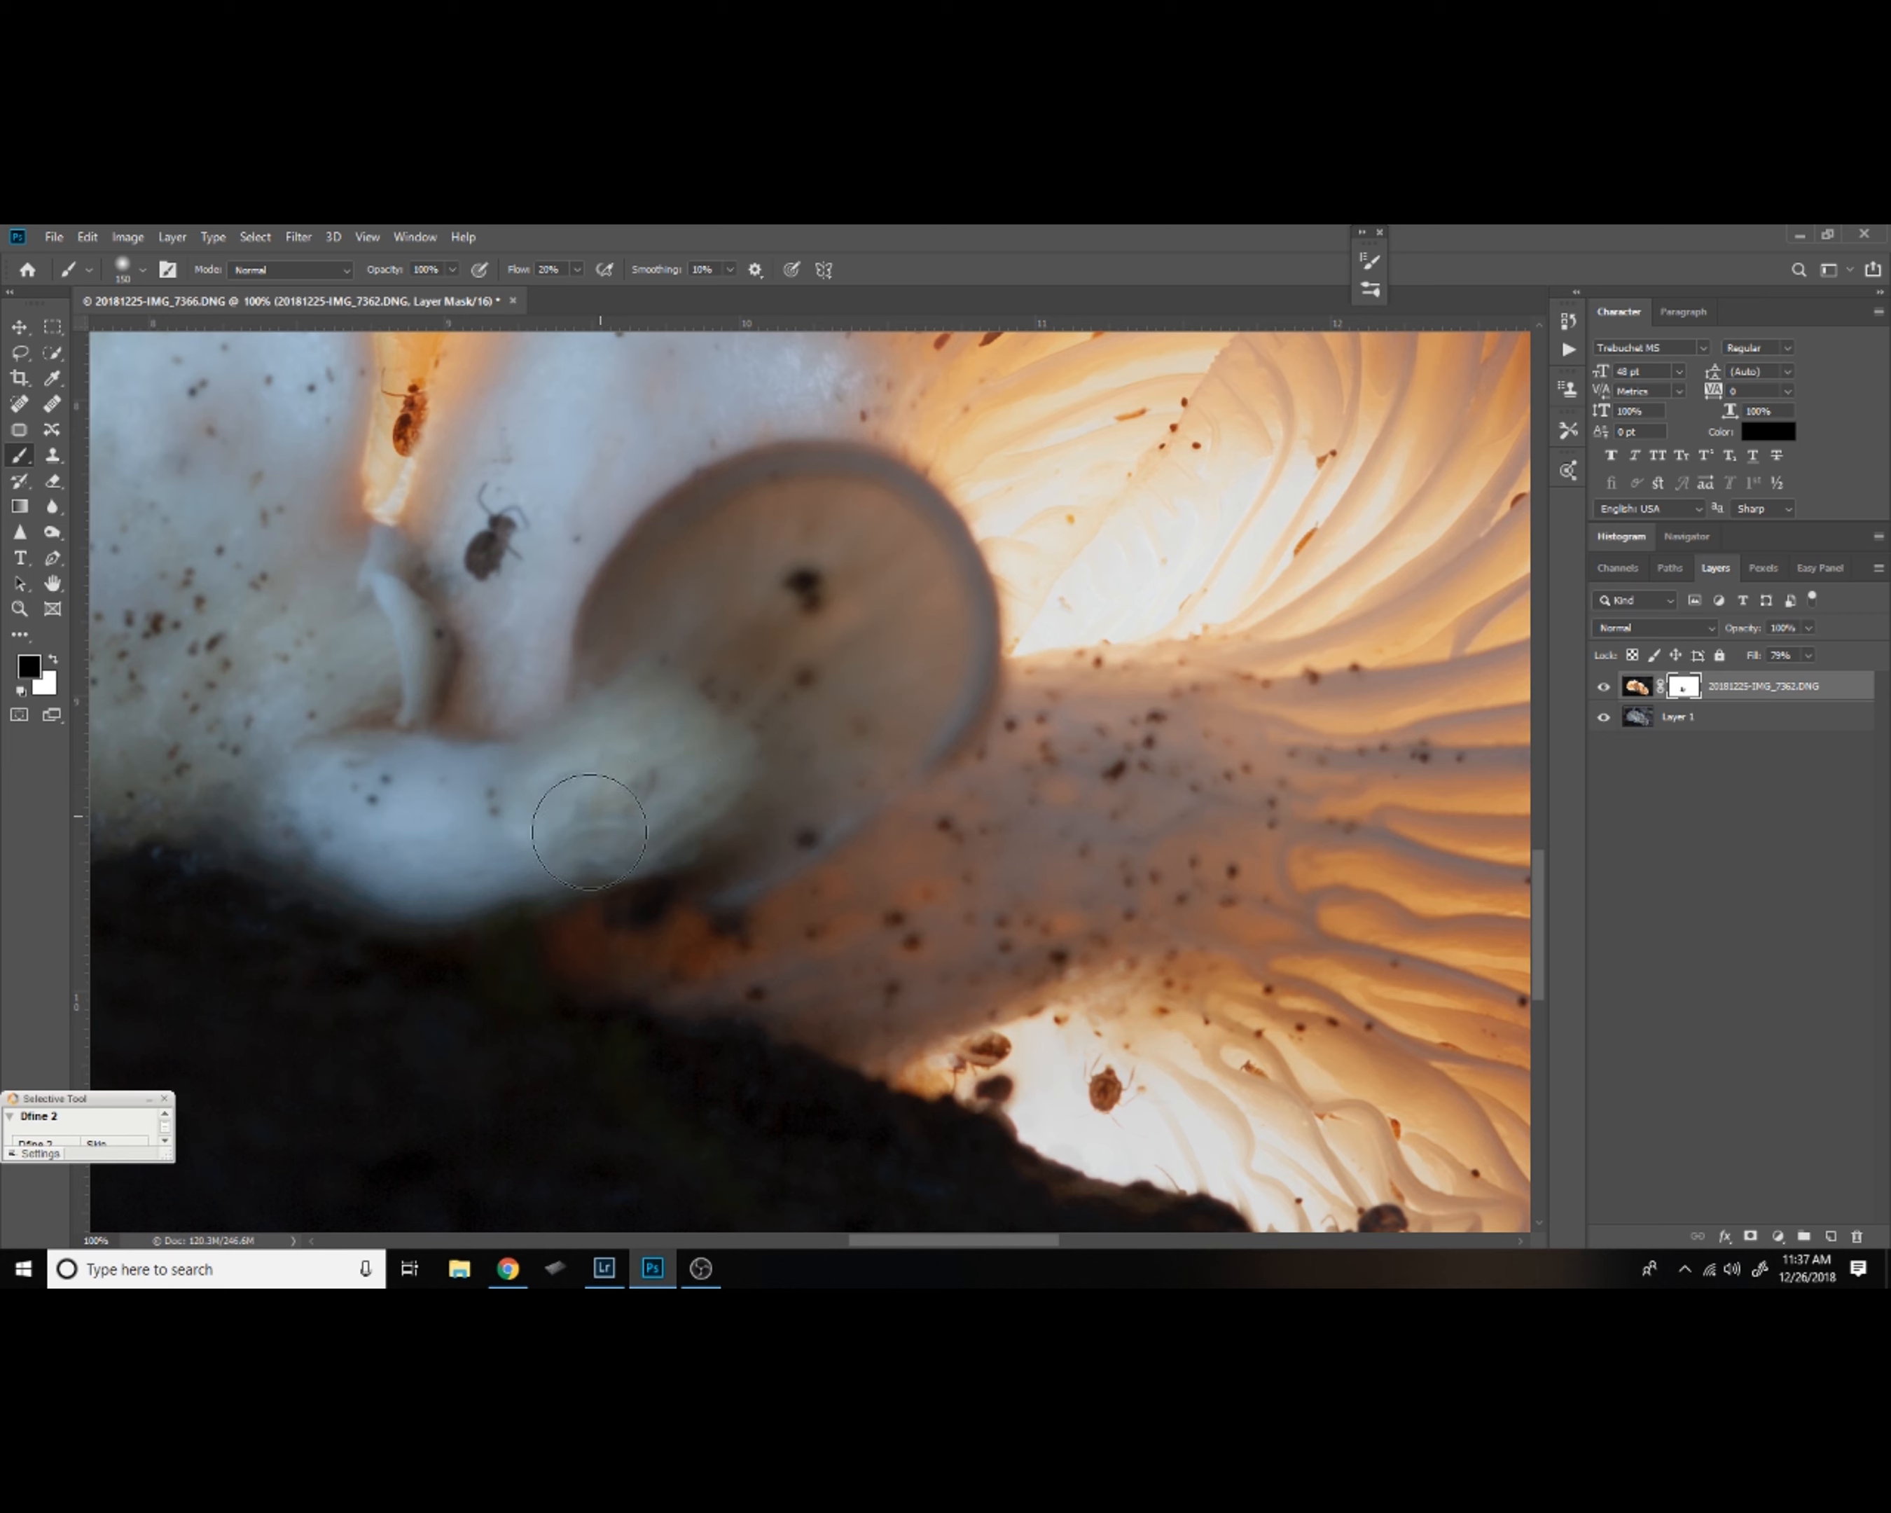
Mask out the small mushroom's round cap, using a smaller brush along the inside of its rim.
{"action": "mouse_move", "coordinate": [695, 620]}
{"action": "left_mouse_down"}
{"action": "mouse_move", "coordinate": [666, 655]}
{"action": "mouse_move", "coordinate": [706, 584]}
{"action": "mouse_move", "coordinate": [795, 552]}
{"action": "mouse_move", "coordinate": [871, 565]}
{"action": "mouse_move", "coordinate": [883, 658]}
{"action": "mouse_move", "coordinate": [820, 709]}
{"action": "mouse_move", "coordinate": [749, 659]}
{"action": "mouse_move", "coordinate": [802, 717]}
{"action": "mouse_move", "coordinate": [785, 793]}
{"action": "mouse_move", "coordinate": [733, 822]}
{"action": "mouse_move", "coordinate": [896, 649]}
{"action": "mouse_move", "coordinate": [895, 692]}
{"action": "mouse_move", "coordinate": [895, 610]}
{"action": "mouse_move", "coordinate": [799, 562]}
{"action": "mouse_move", "coordinate": [723, 662]}
{"action": "left_mouse_up"}
{"action": "key", "text": "bracketleft"}
{"action": "key", "text": "bracketleft"}
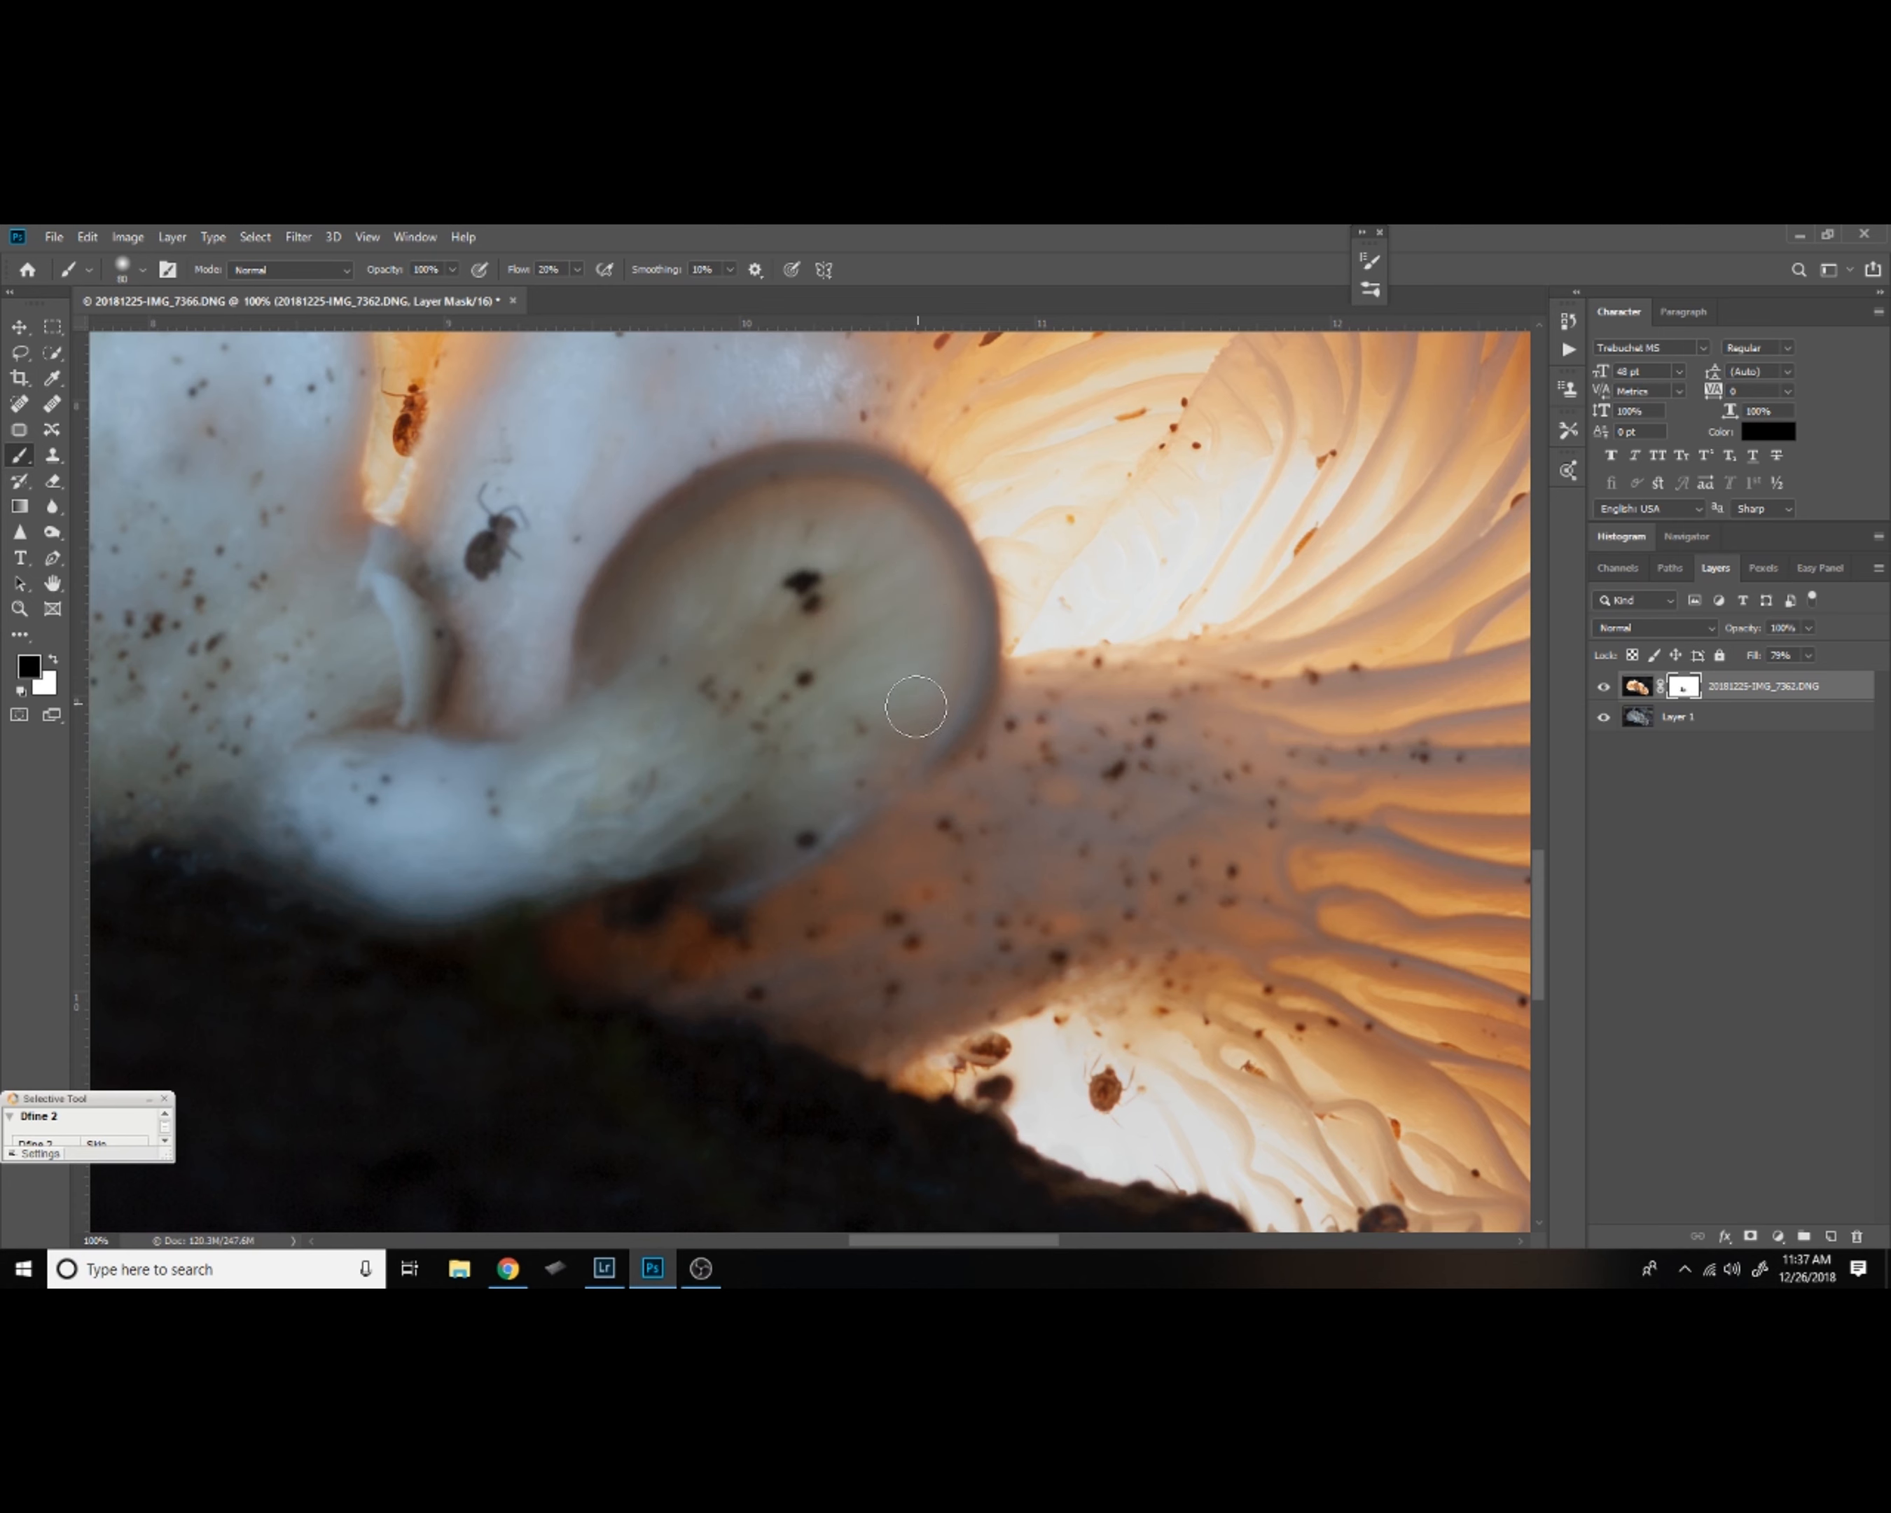
{"action": "mouse_move", "coordinate": [787, 516]}
{"action": "left_mouse_down"}
{"action": "mouse_move", "coordinate": [685, 574]}
{"action": "mouse_move", "coordinate": [608, 703]}
{"action": "left_mouse_up"}
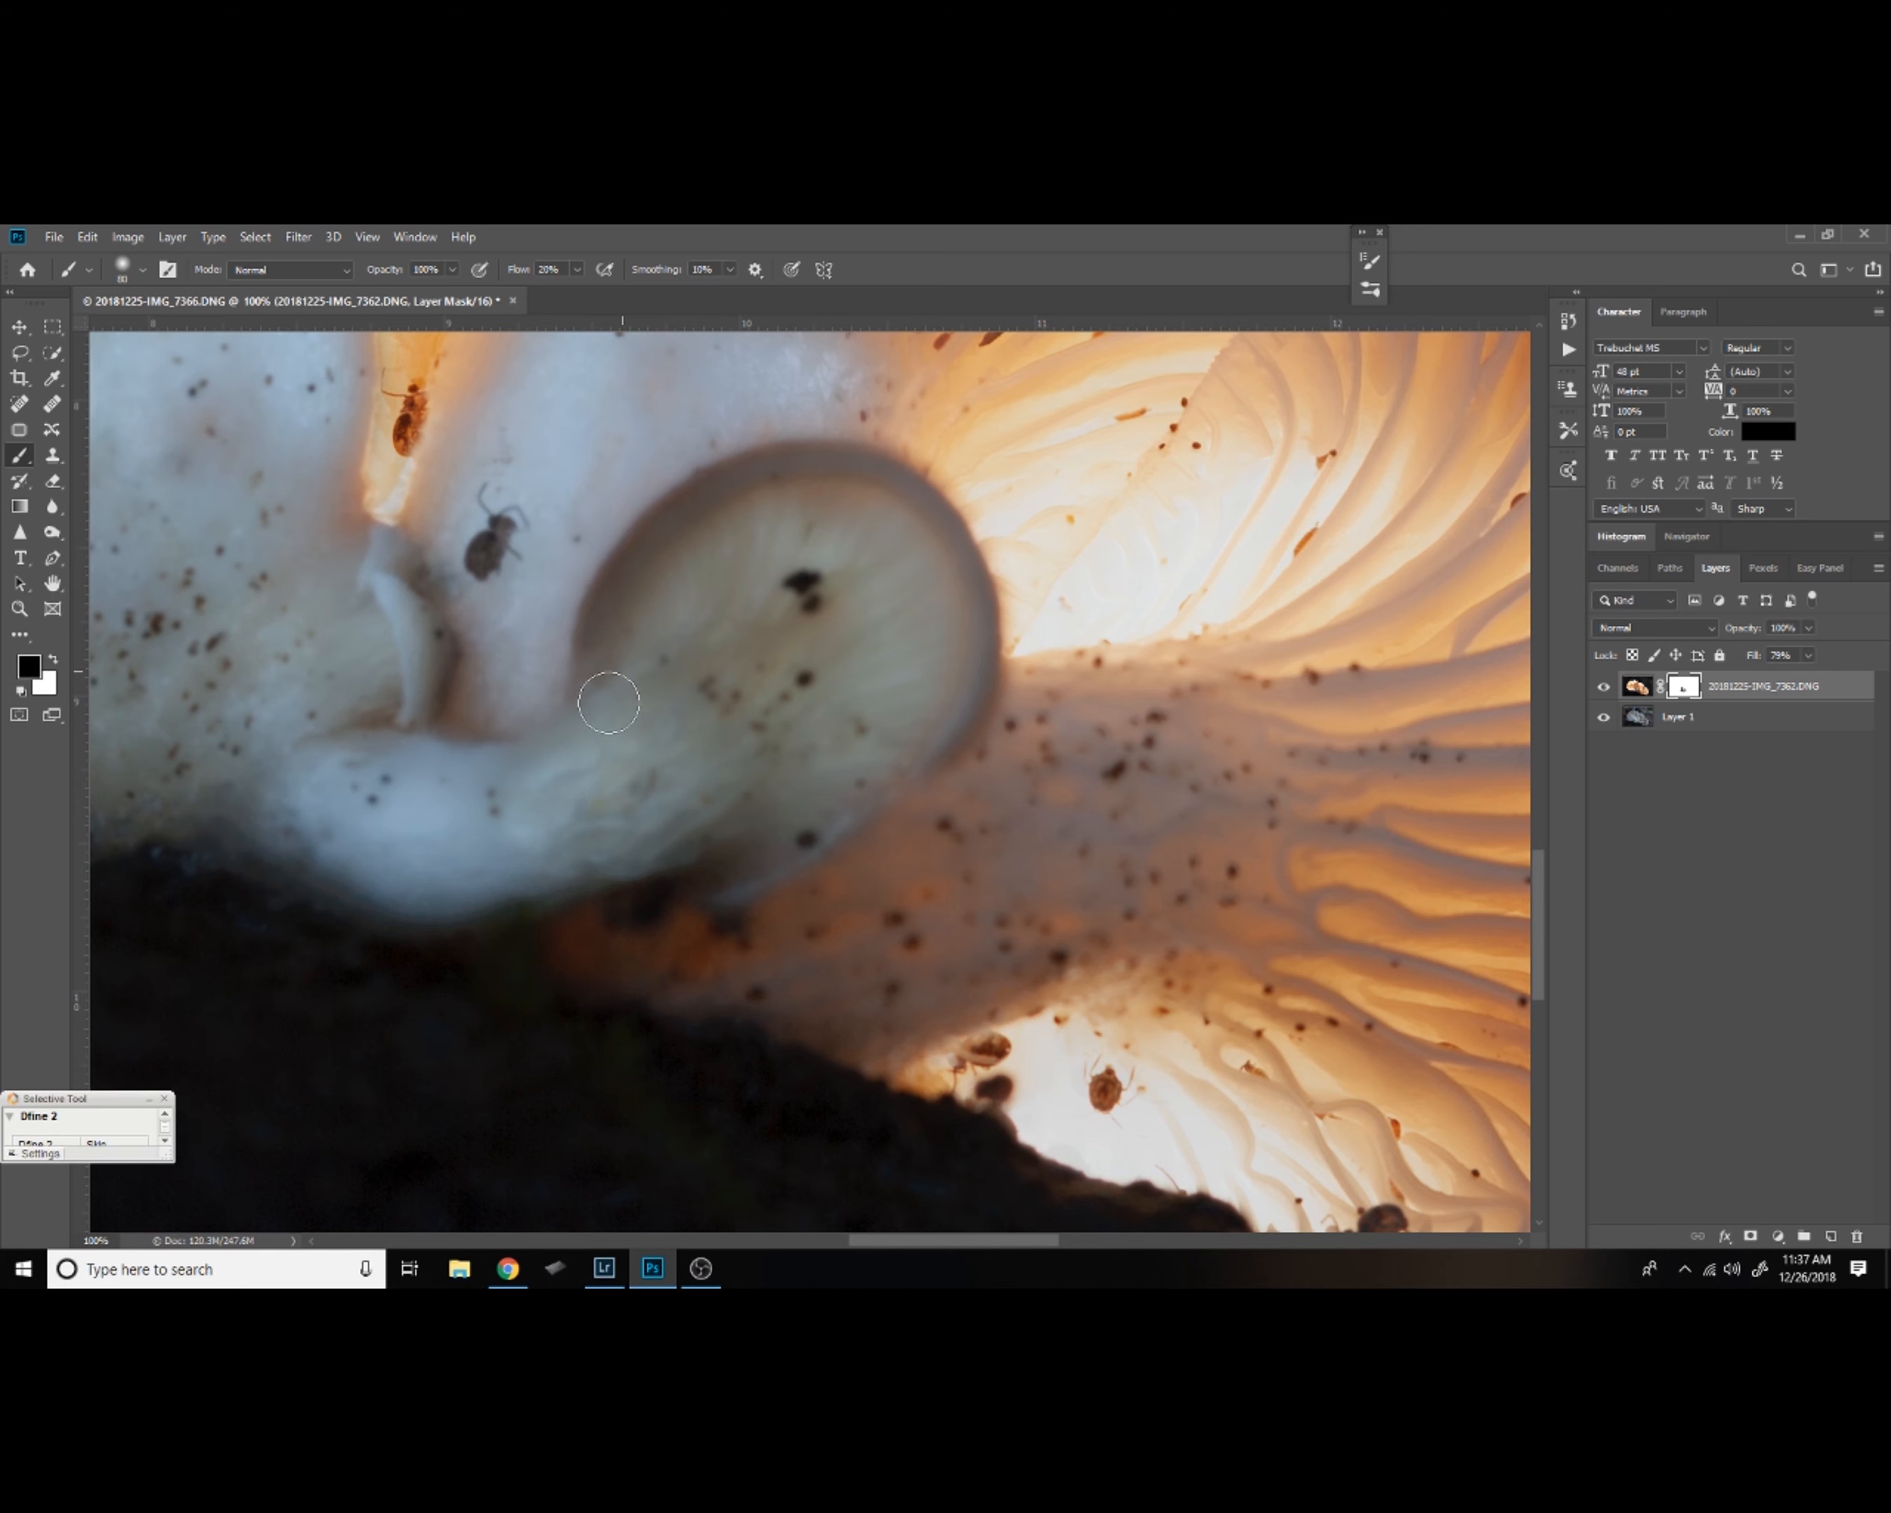
Enlarge the brush to 125 px and mask out the lowest mushroom's stem beside the small cap.
{"action": "mouse_move", "coordinate": [740, 776]}
{"action": "left_mouse_down"}
{"action": "mouse_move", "coordinate": [610, 773]}
{"action": "mouse_move", "coordinate": [603, 723]}
{"action": "left_mouse_up"}
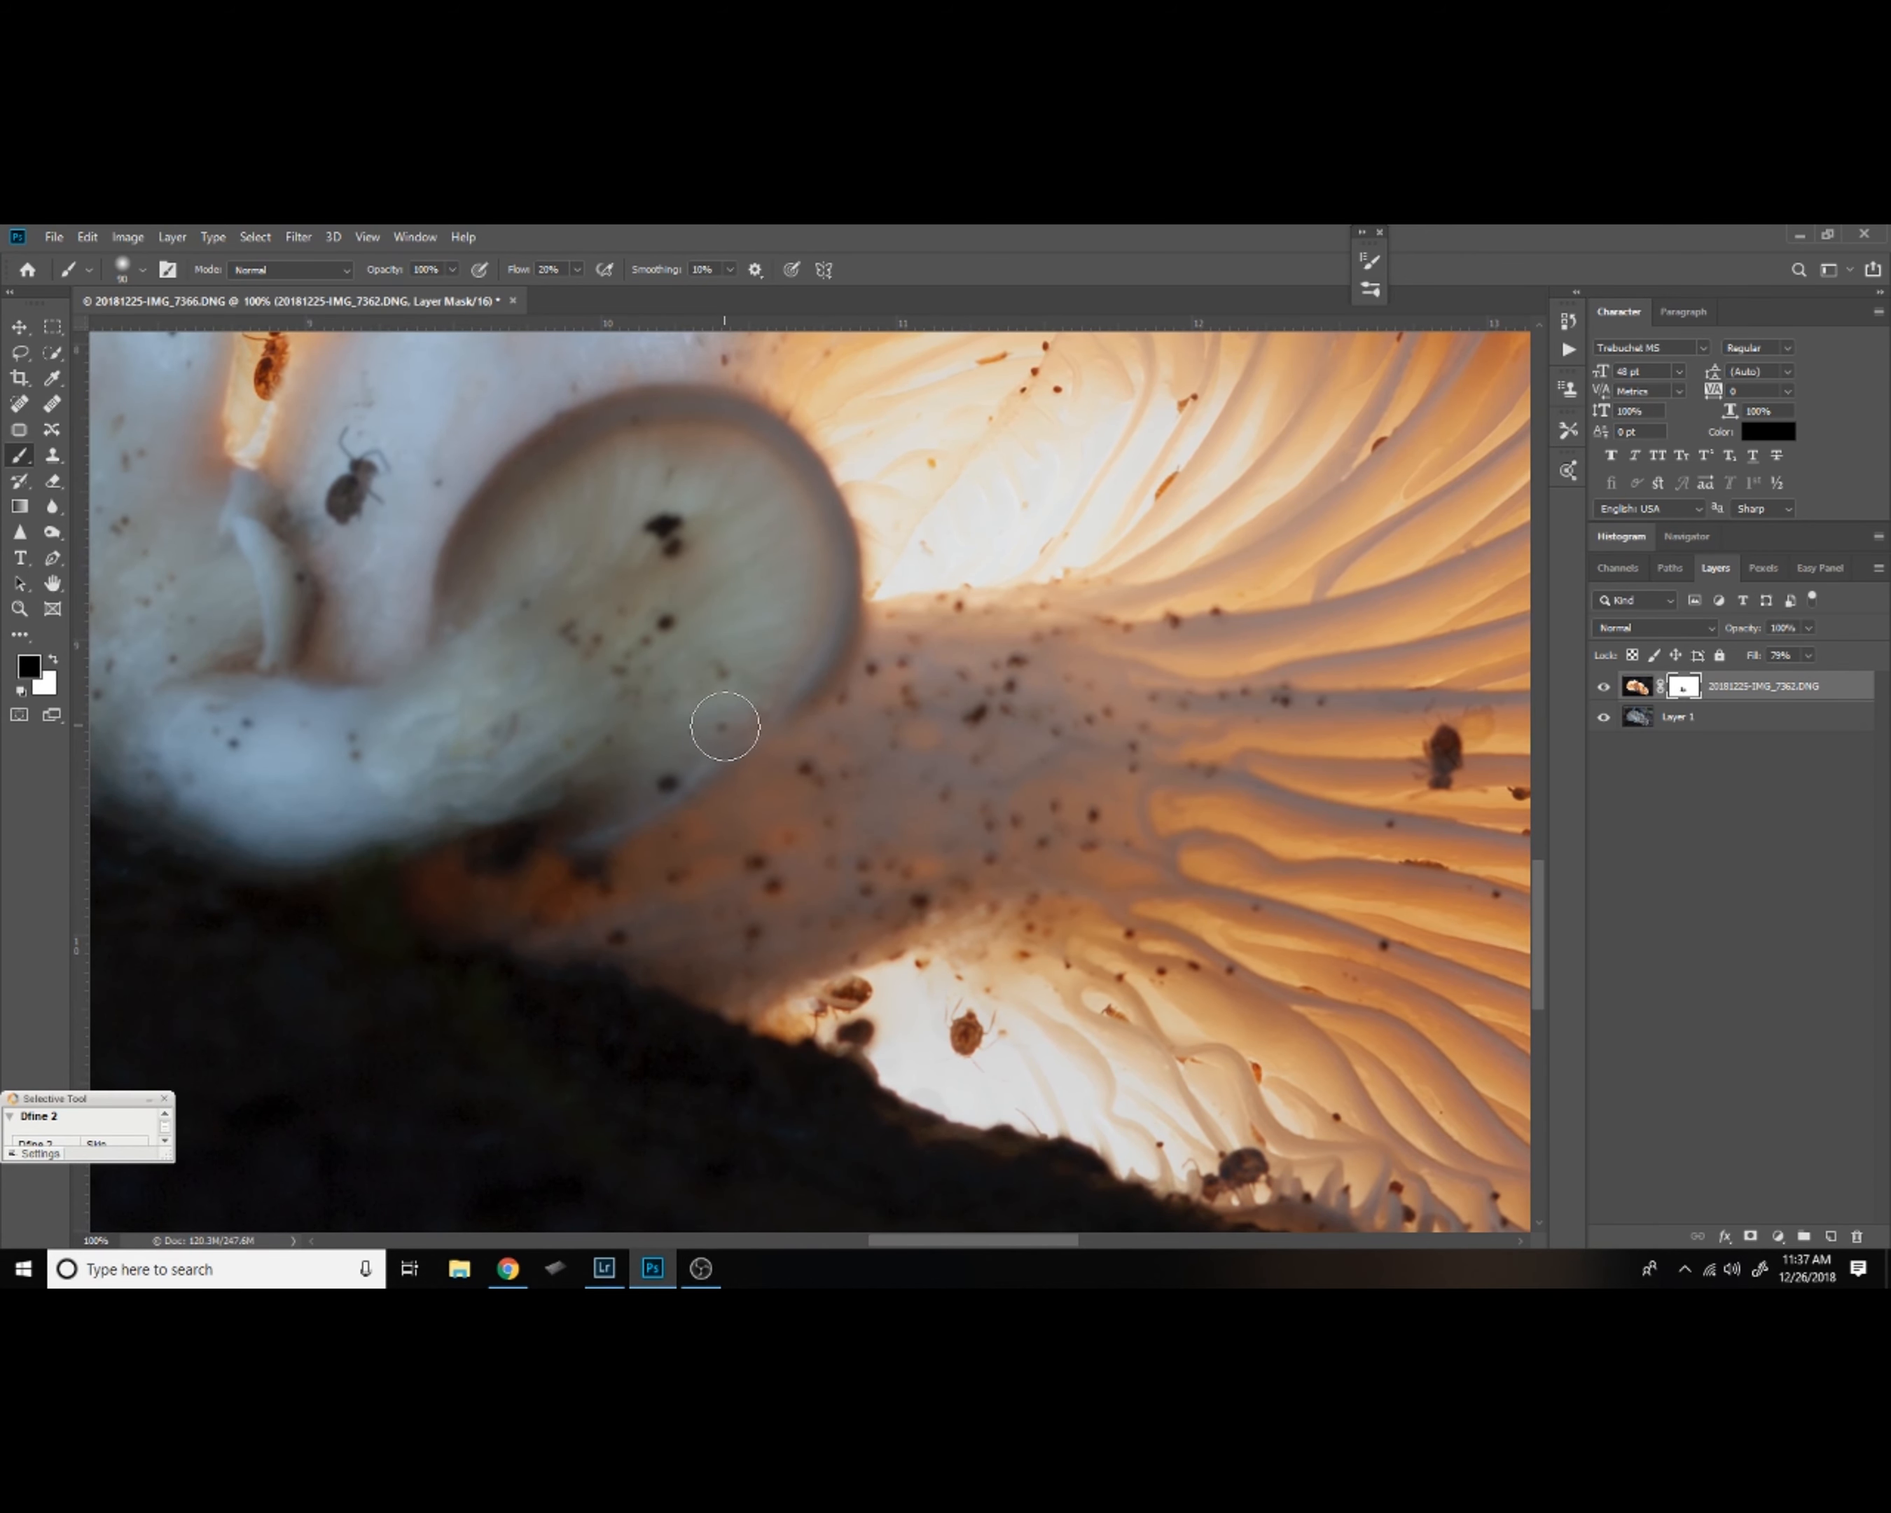
{"action": "key", "text": "bracketright"}
{"action": "key", "text": "bracketright"}
{"action": "mouse_move", "coordinate": [903, 667]}
{"action": "left_mouse_down"}
{"action": "mouse_move", "coordinate": [894, 700]}
{"action": "mouse_move", "coordinate": [1000, 673]}
{"action": "mouse_move", "coordinate": [659, 880]}
{"action": "mouse_move", "coordinate": [460, 895]}
{"action": "mouse_move", "coordinate": [494, 882]}
{"action": "mouse_move", "coordinate": [739, 954]}
{"action": "mouse_move", "coordinate": [694, 875]}
{"action": "mouse_move", "coordinate": [773, 828]}
{"action": "mouse_move", "coordinate": [941, 849]}
{"action": "mouse_move", "coordinate": [933, 773]}
{"action": "mouse_move", "coordinate": [811, 787]}
{"action": "mouse_move", "coordinate": [841, 720]}
{"action": "mouse_move", "coordinate": [680, 853]}
{"action": "mouse_move", "coordinate": [926, 776]}
{"action": "left_mouse_up"}
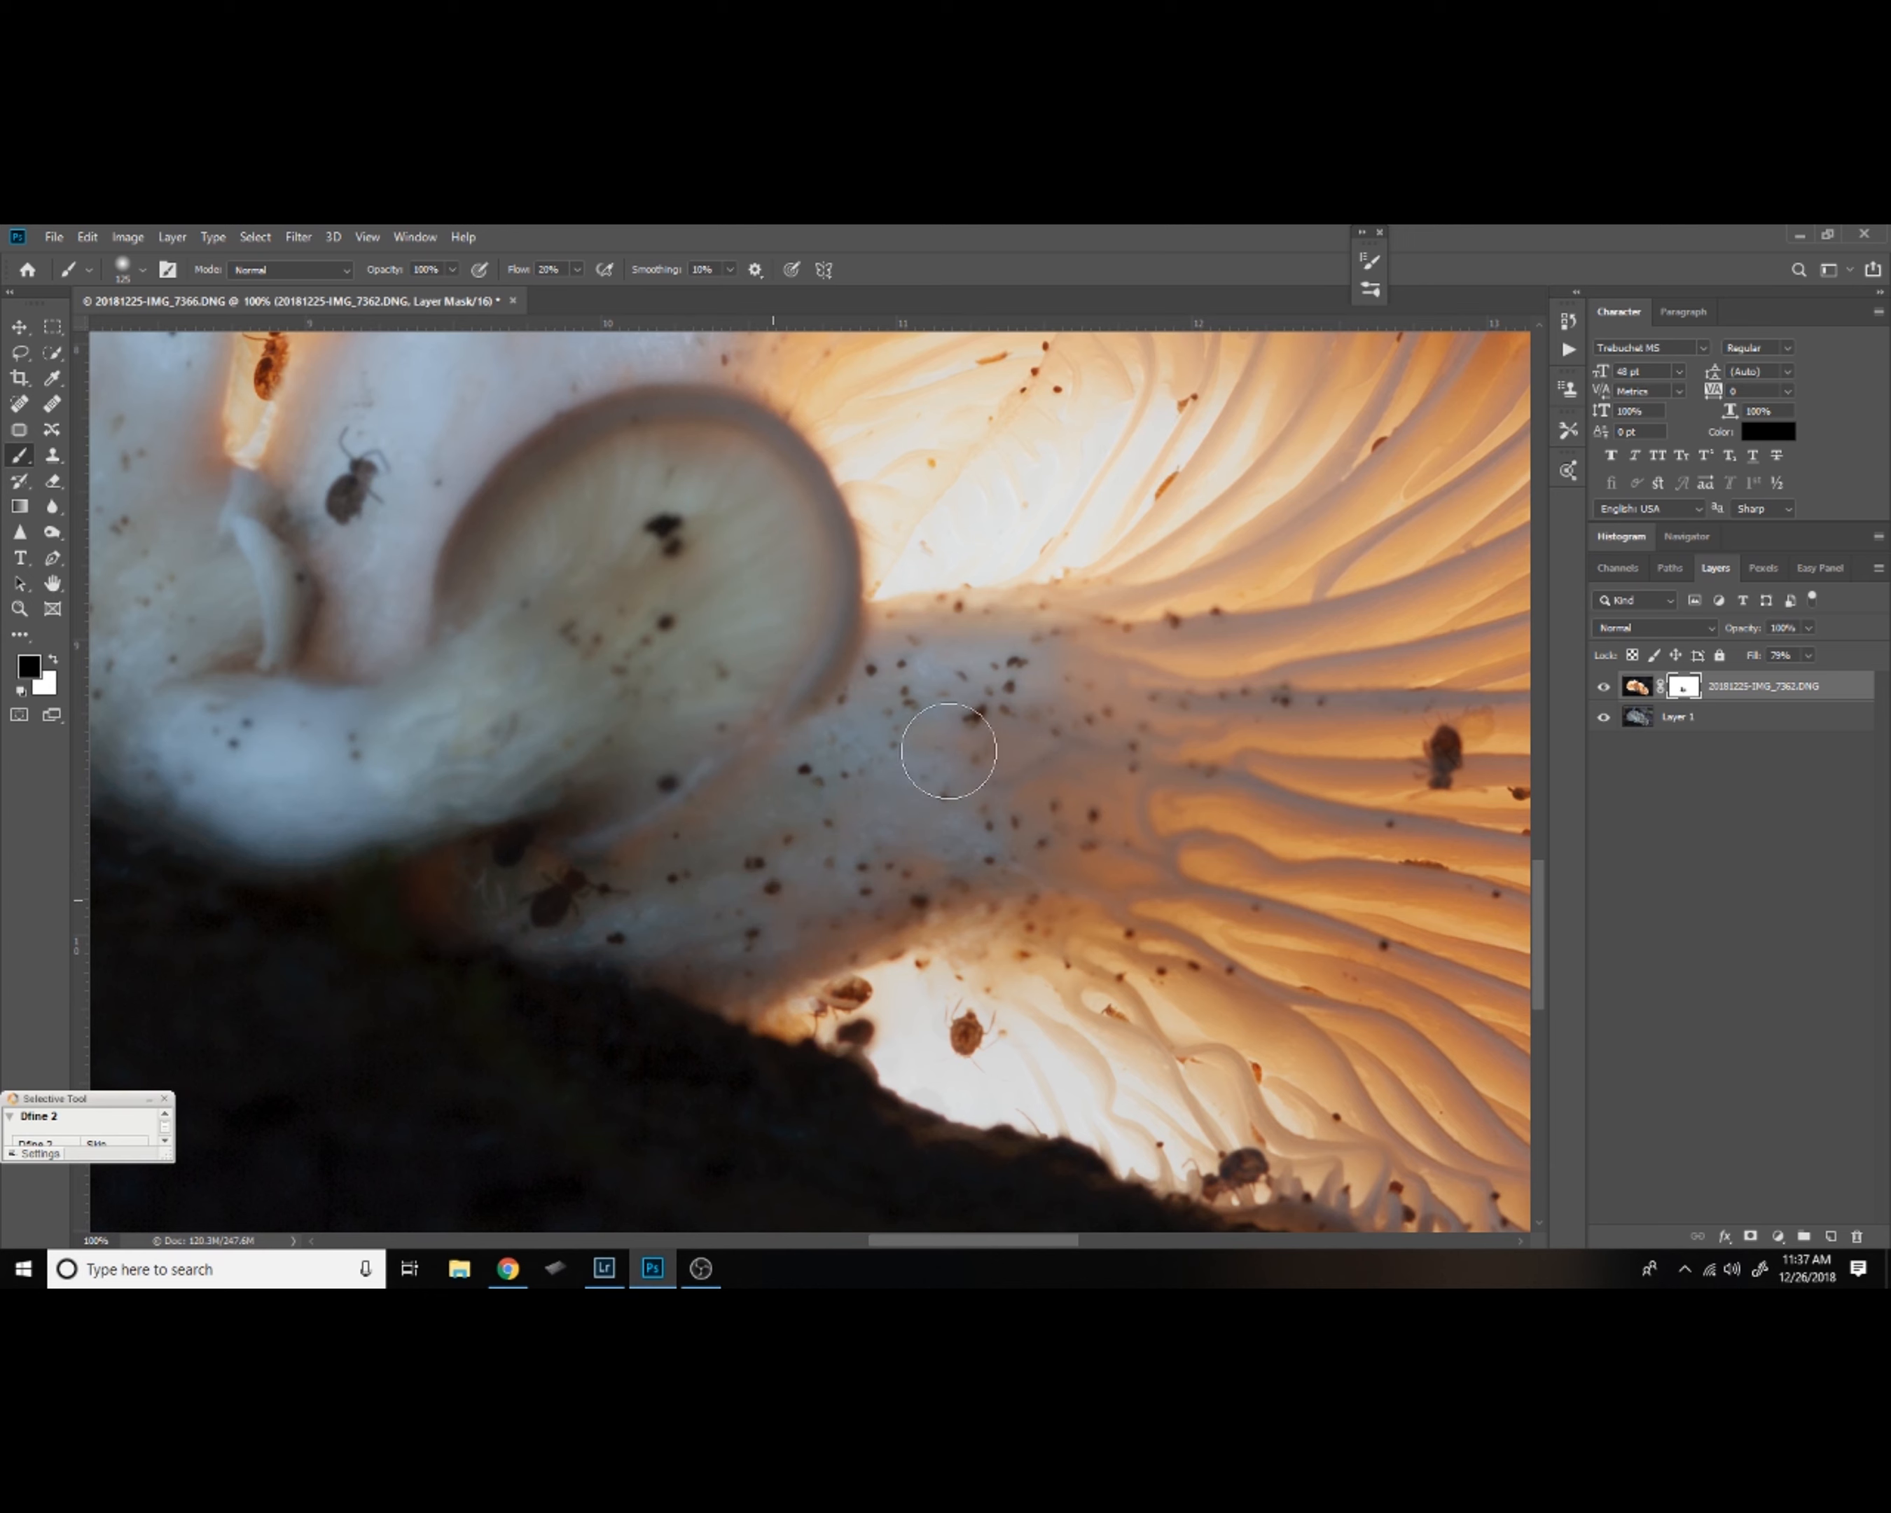
{"action": "mouse_move", "coordinate": [949, 666]}
{"action": "left_mouse_down"}
{"action": "mouse_move", "coordinate": [995, 790]}
{"action": "mouse_move", "coordinate": [916, 892]}
{"action": "mouse_move", "coordinate": [773, 963]}
{"action": "mouse_move", "coordinate": [760, 939]}
{"action": "left_mouse_up"}
{"action": "mouse_move", "coordinate": [998, 764]}
{"action": "left_mouse_down"}
{"action": "mouse_move", "coordinate": [952, 819]}
{"action": "mouse_move", "coordinate": [903, 823]}
{"action": "mouse_move", "coordinate": [846, 720]}
{"action": "left_mouse_up"}
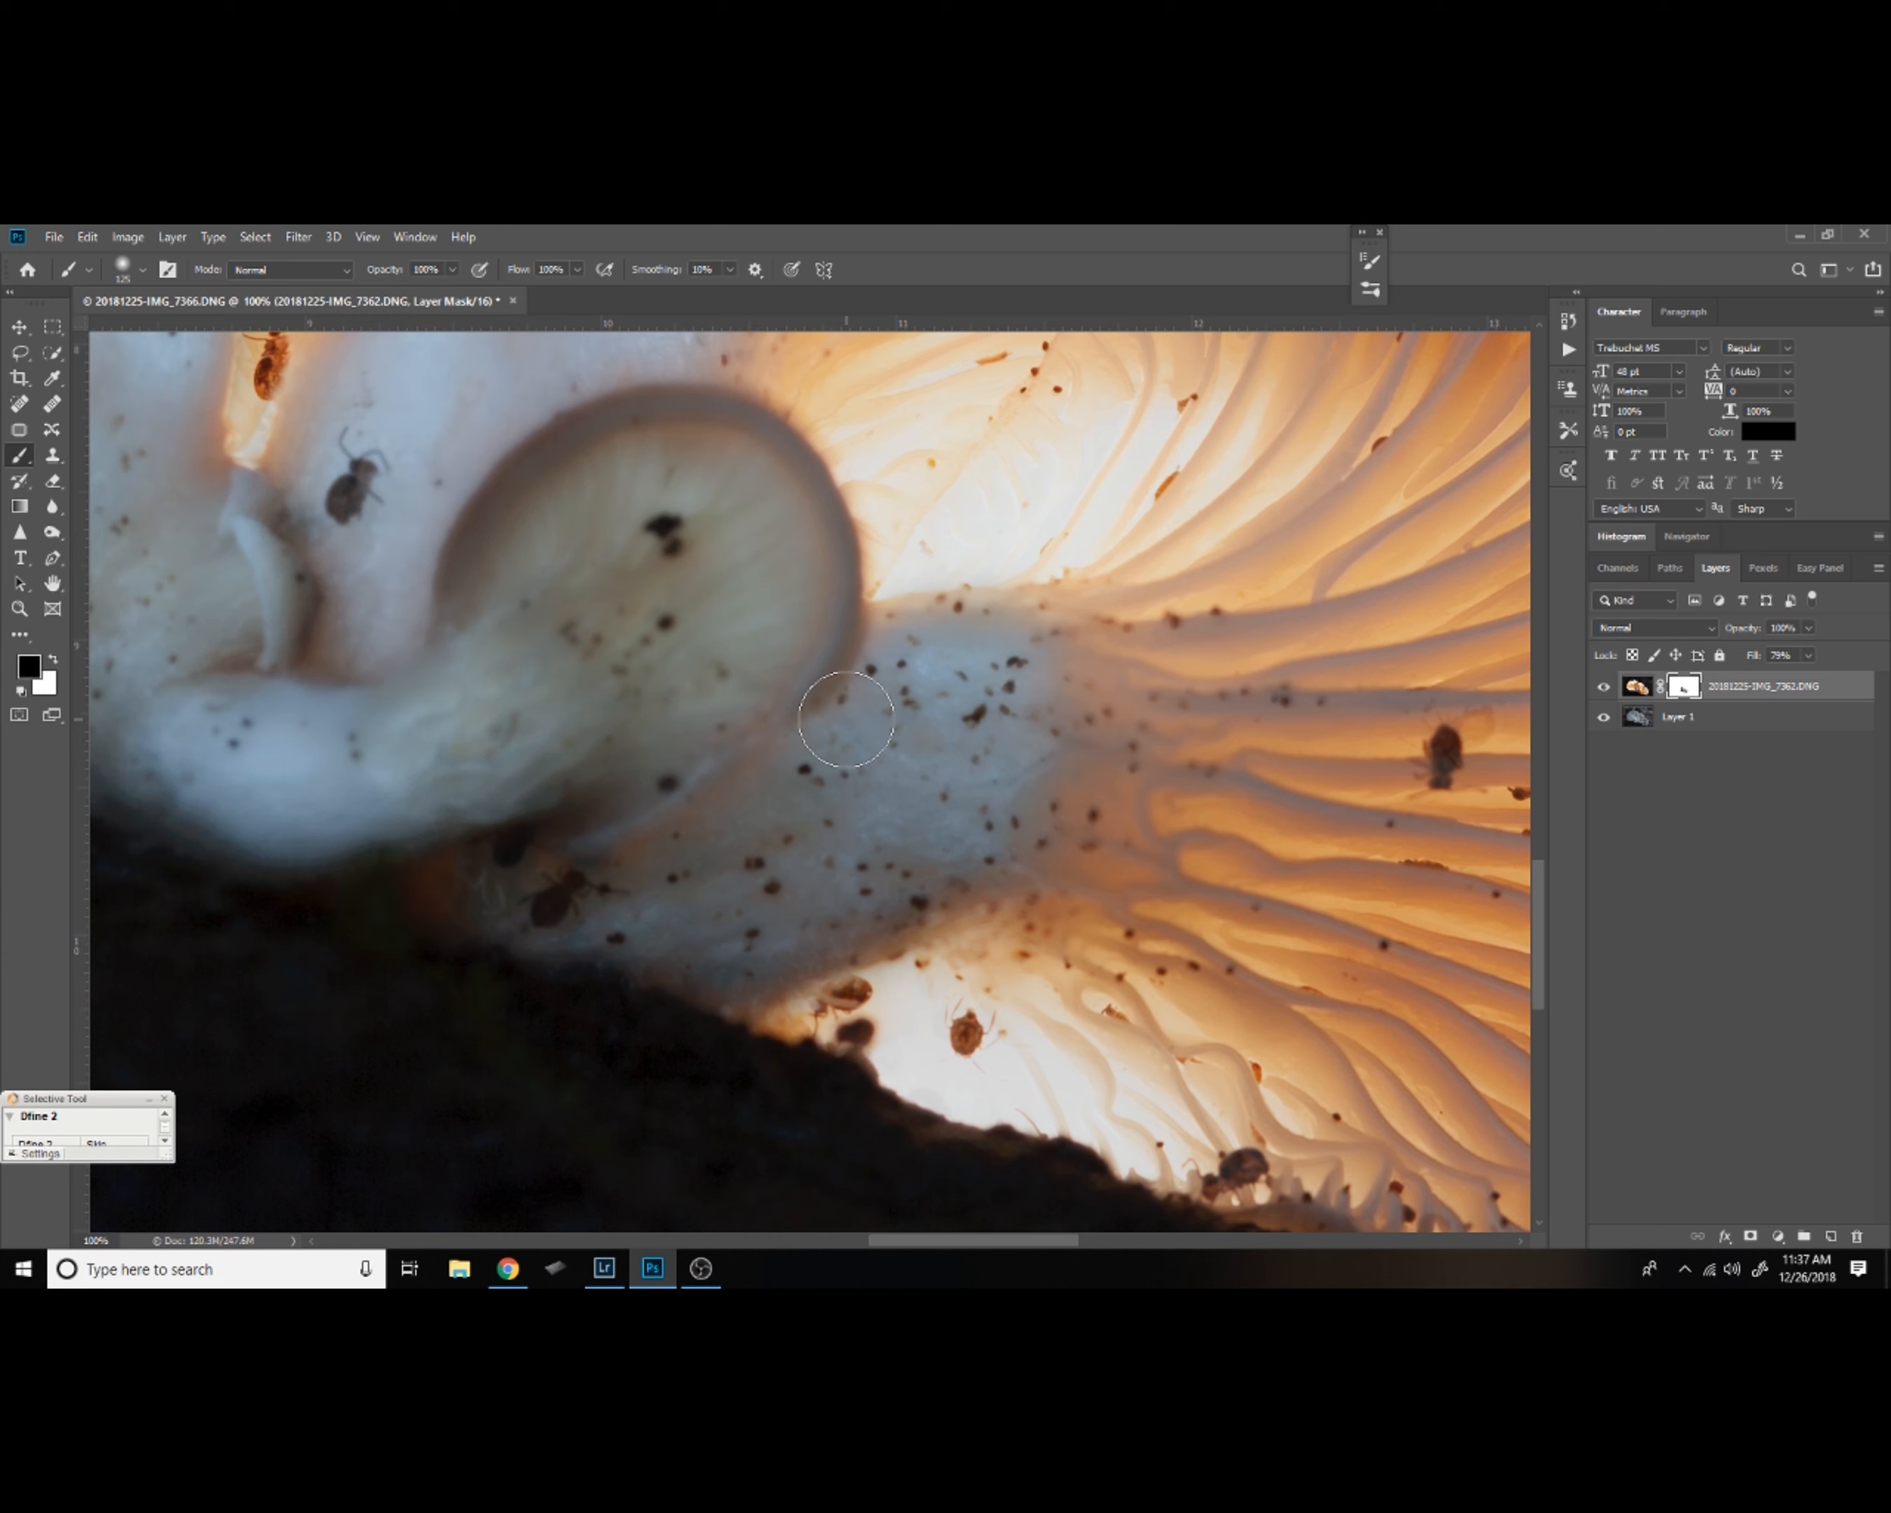
Soften the mask transition between the lowest mushroom's stem and its gills with brush flow at 5%.
{"action": "mouse_move", "coordinate": [1113, 789]}
{"action": "left_mouse_down"}
{"action": "mouse_move", "coordinate": [1030, 820]}
{"action": "mouse_move", "coordinate": [1131, 797]}
{"action": "mouse_move", "coordinate": [1094, 844]}
{"action": "mouse_move", "coordinate": [1066, 645]}
{"action": "left_mouse_up"}
{"action": "left_click_drag", "start_coordinate": [1126, 814], "coordinate": [1136, 905]}
{"action": "left_click_drag", "start_coordinate": [742, 557], "coordinate": [823, 762]}
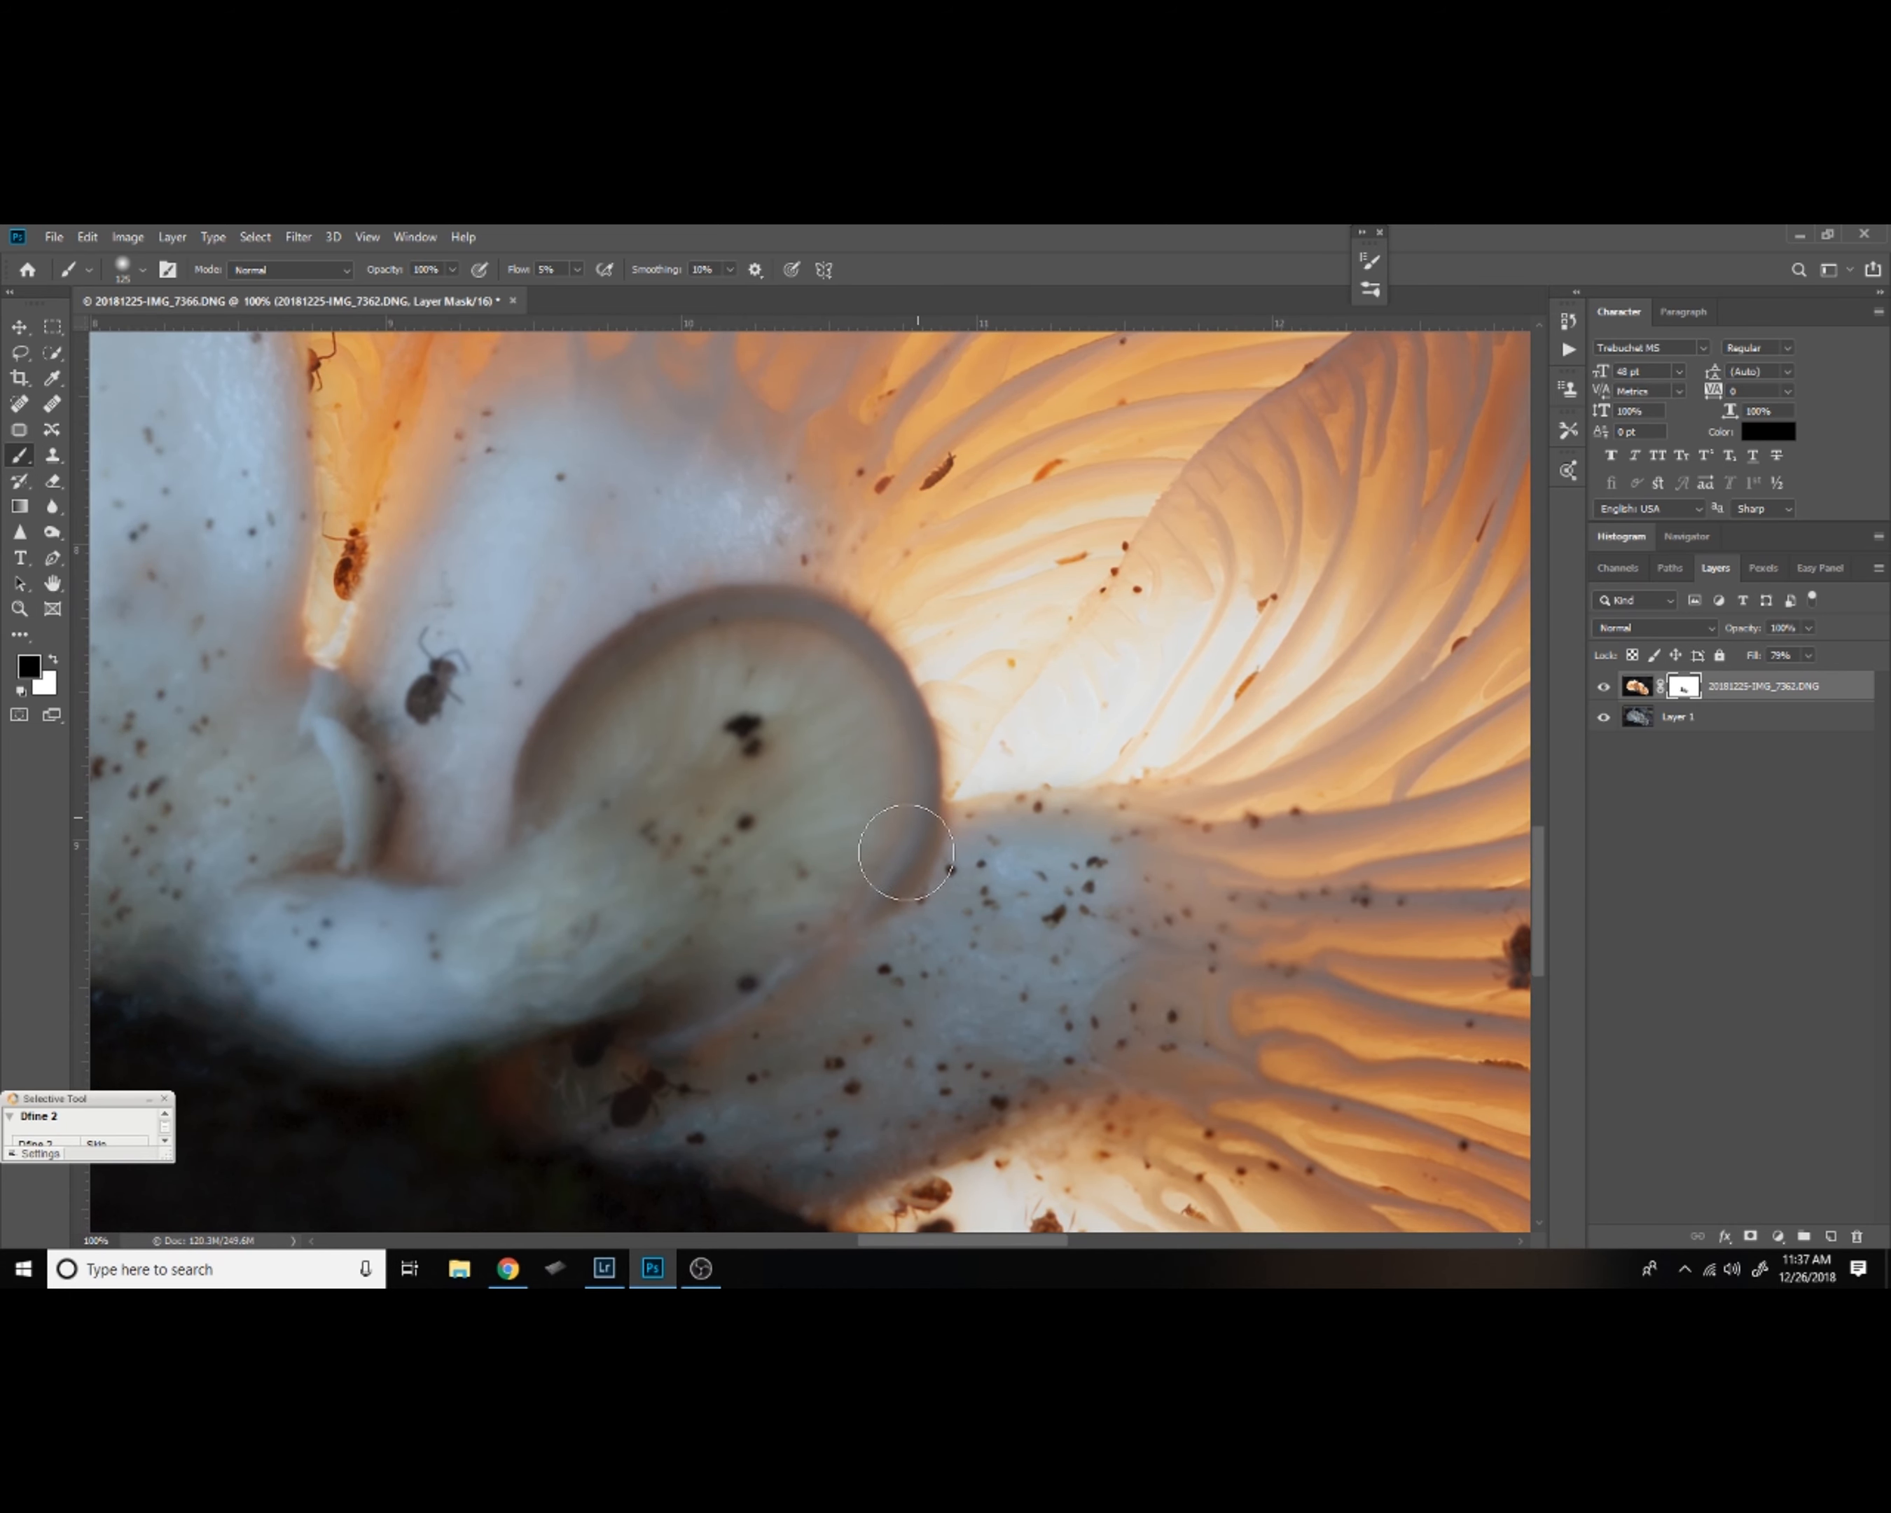
Blend the mask along the upper and outer edges of the largest stem with the 5% flow brush.
{"action": "mouse_move", "coordinate": [671, 790]}
{"action": "left_mouse_down"}
{"action": "mouse_move", "coordinate": [785, 831]}
{"action": "mouse_move", "coordinate": [989, 1090]}
{"action": "left_mouse_up"}
{"action": "left_click_drag", "start_coordinate": [491, 759], "coordinate": [764, 981]}
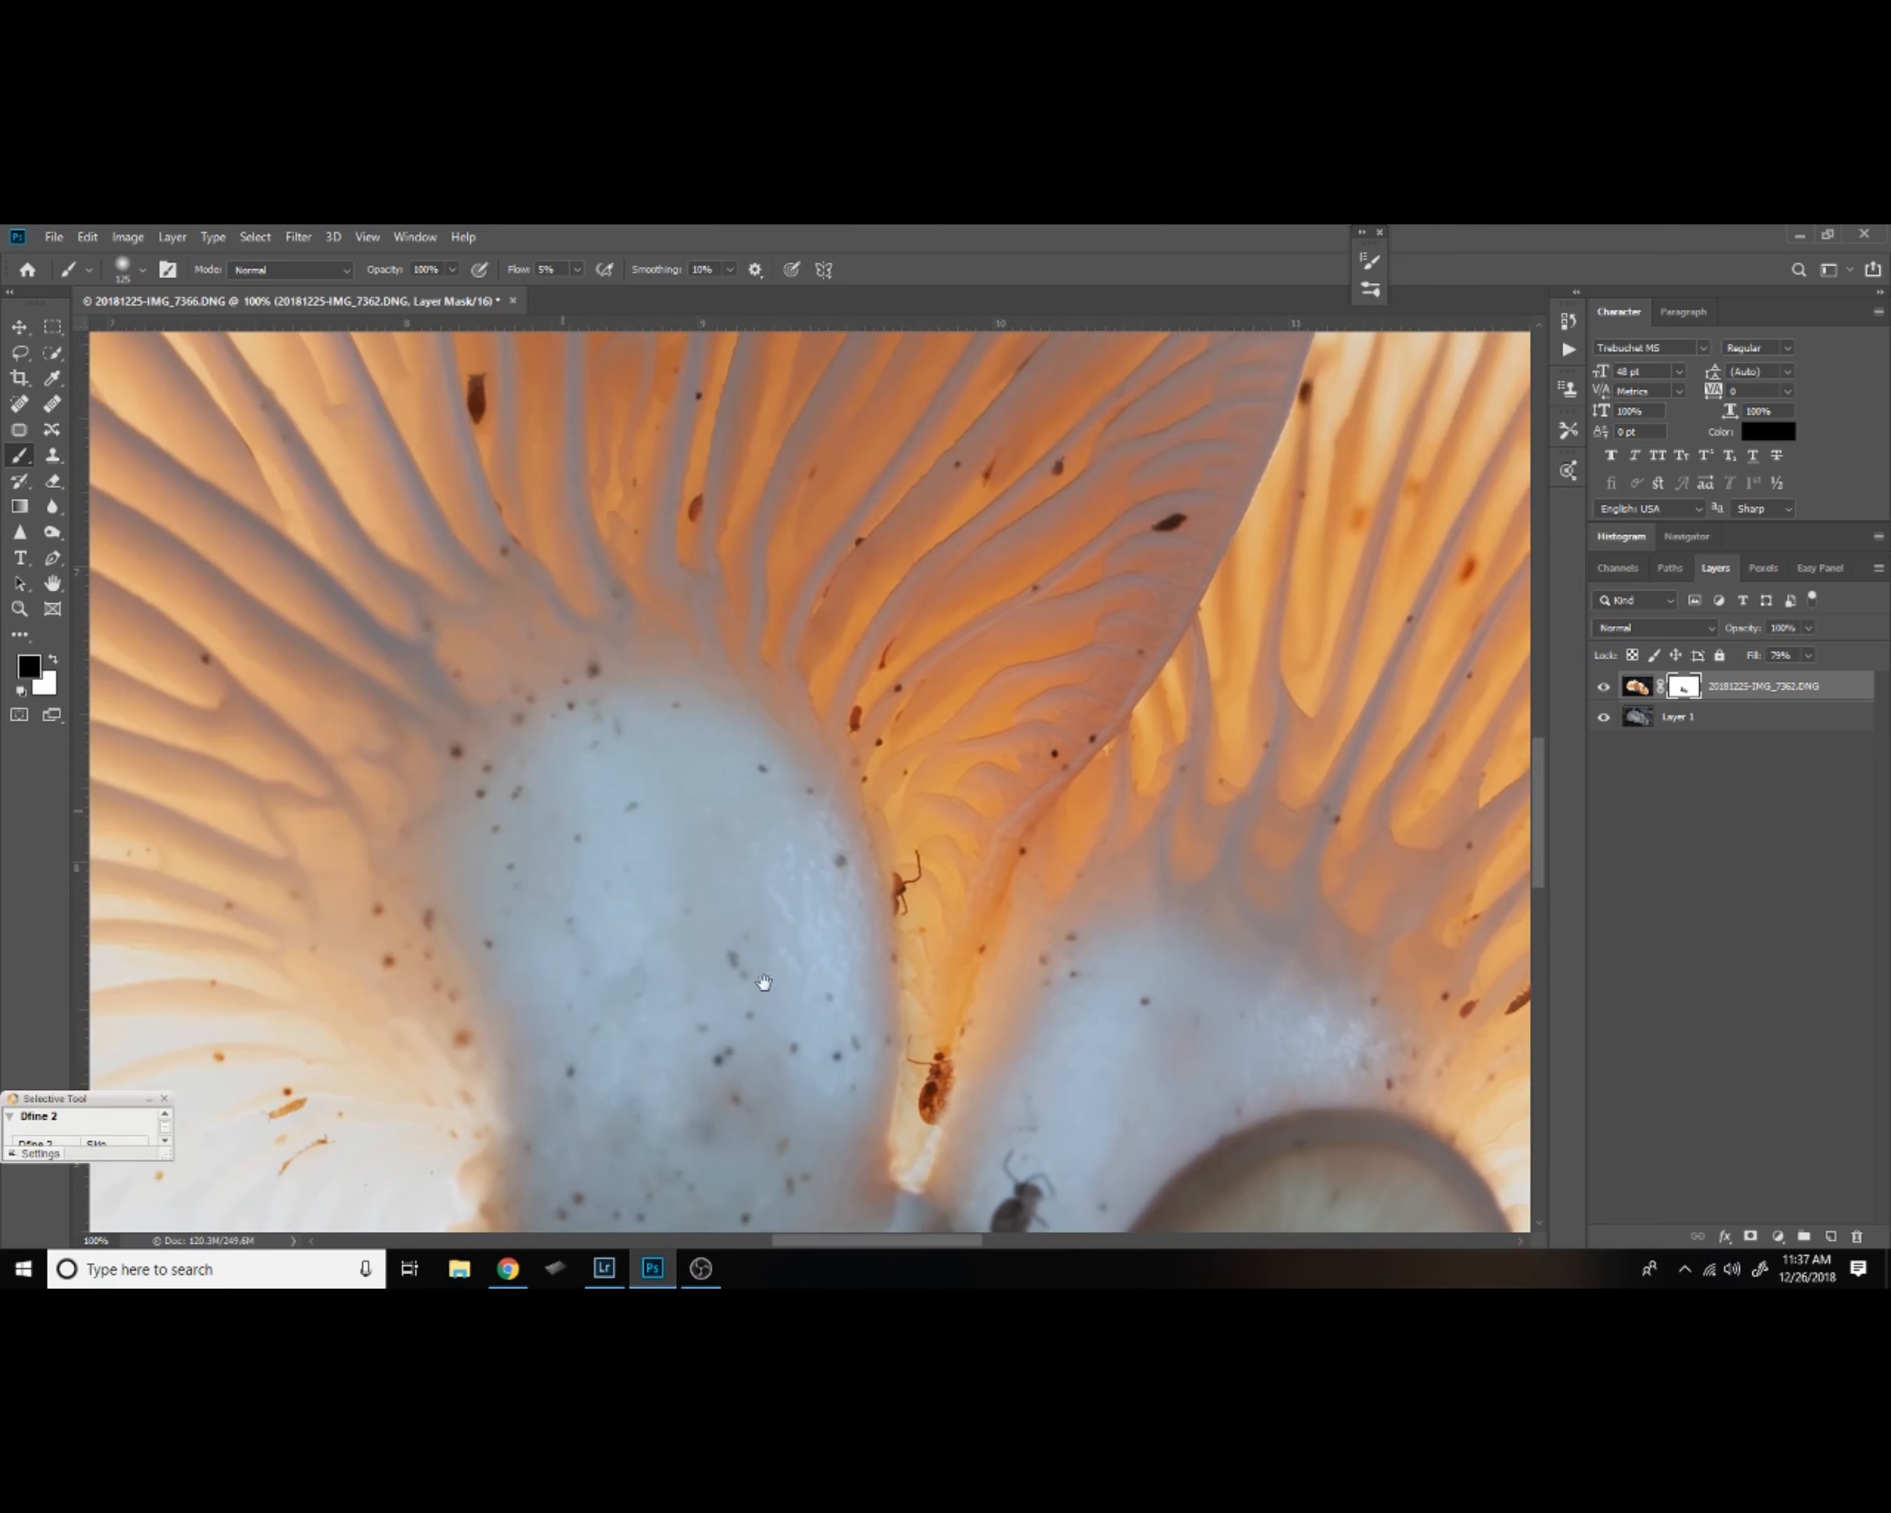
{"action": "mouse_move", "coordinate": [518, 669]}
{"action": "left_mouse_down"}
{"action": "mouse_move", "coordinate": [388, 837]}
{"action": "mouse_move", "coordinate": [399, 947]}
{"action": "mouse_move", "coordinate": [492, 1087]}
{"action": "mouse_move", "coordinate": [489, 896]}
{"action": "left_mouse_up"}
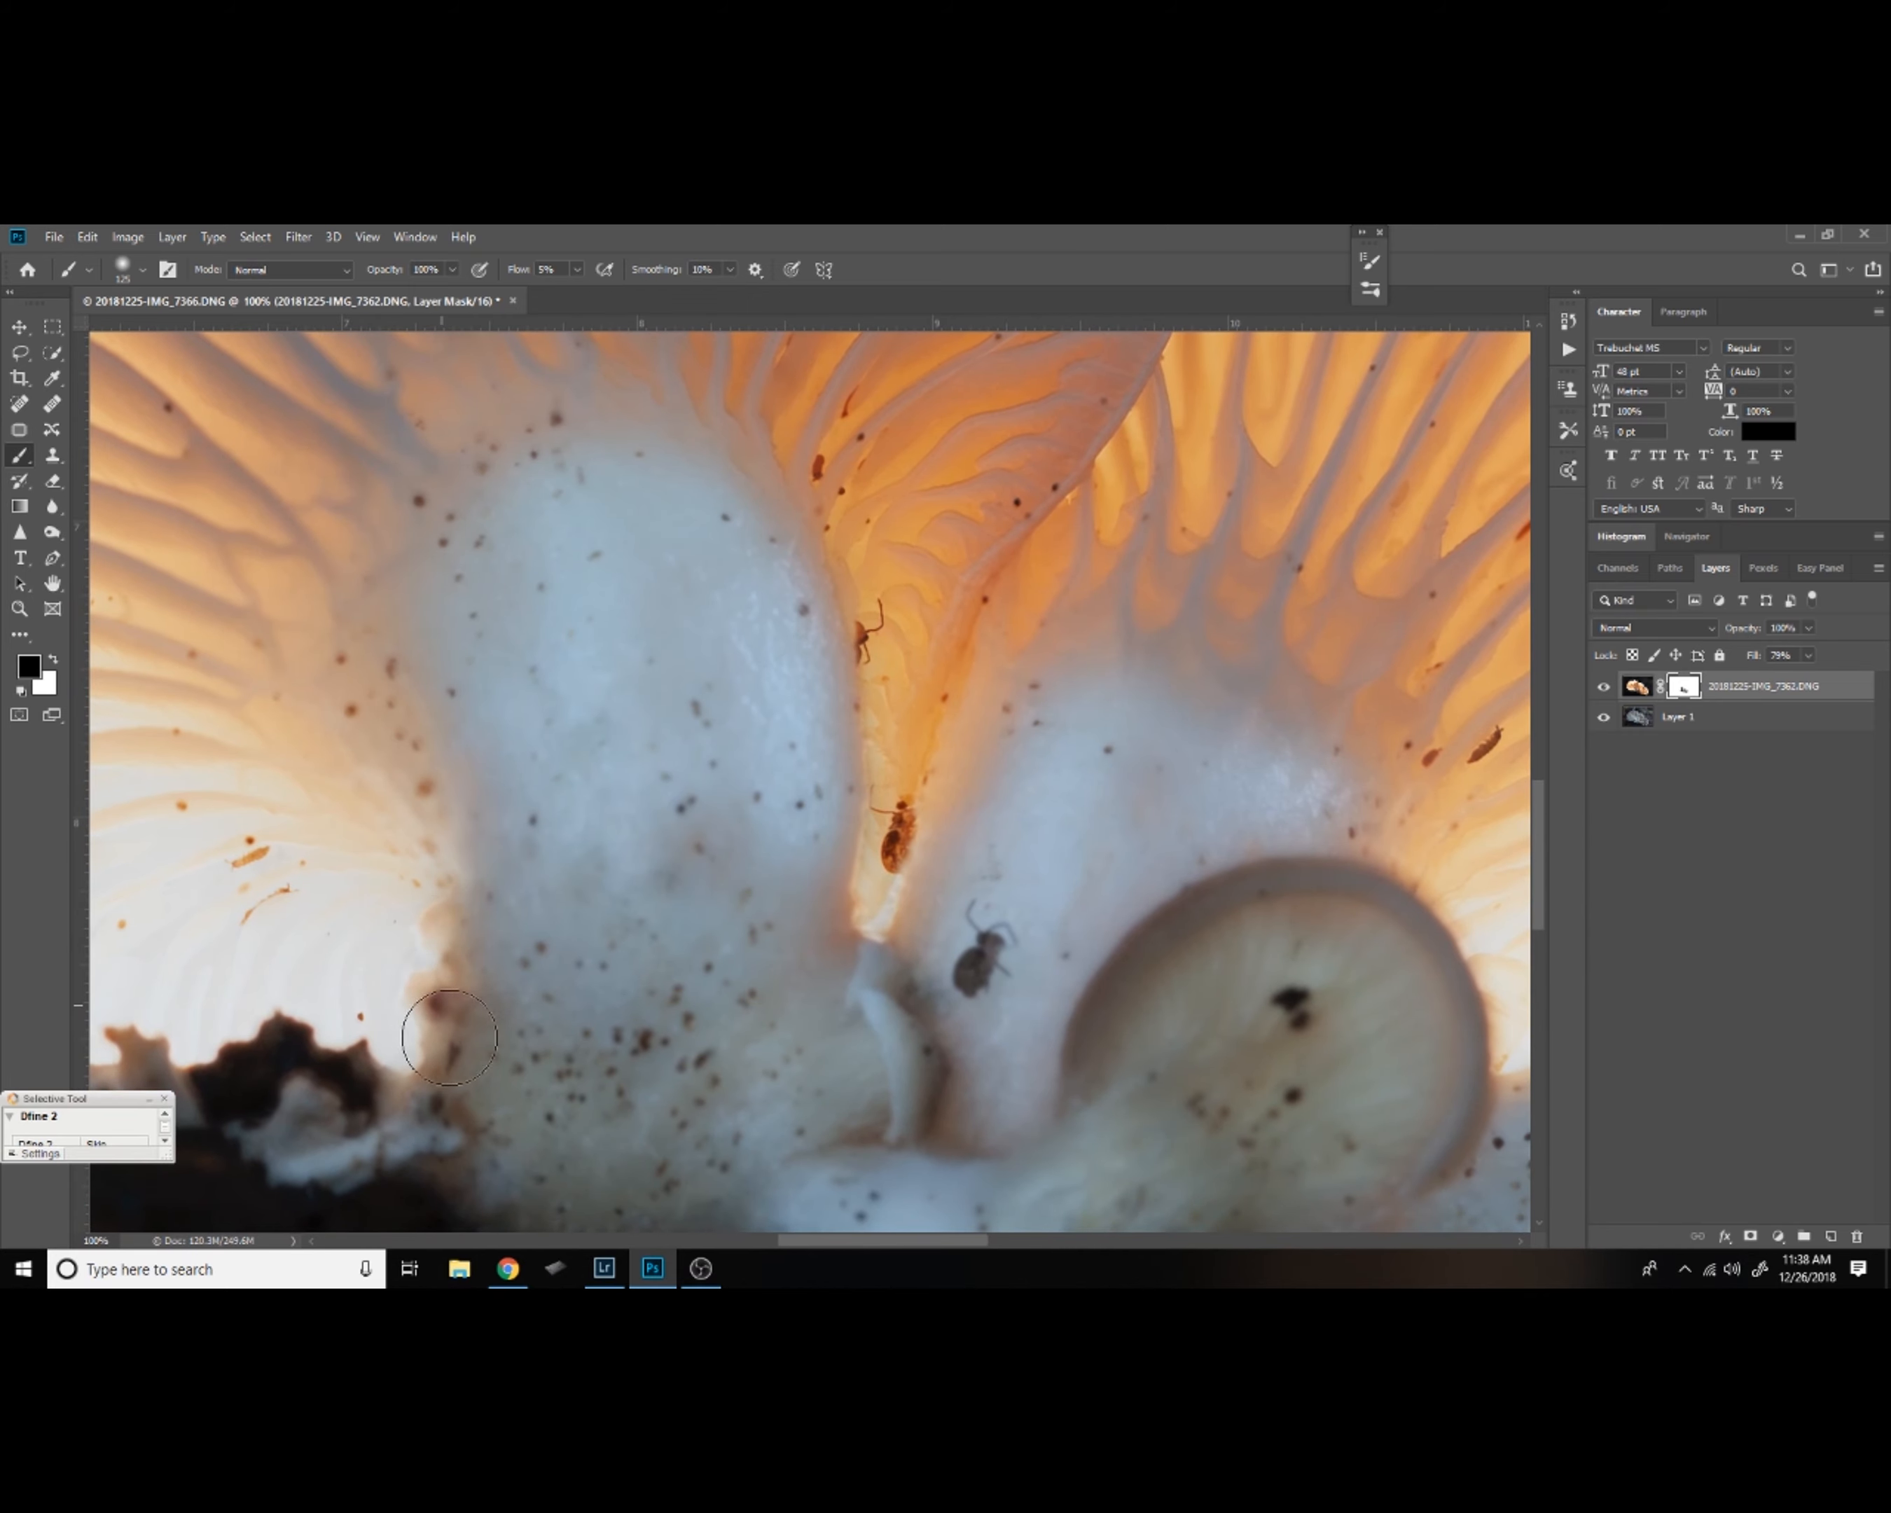
{"action": "left_click_drag", "start_coordinate": [687, 965], "coordinate": [400, 896]}
Lower the layer mask's density to 66% while judging the stems against the whole mushroom cluster.
{"action": "key", "text": "z"}
{"action": "left_click", "coordinate": [698, 928], "text": "alt"}
{"action": "left_click", "coordinate": [752, 926], "text": "alt"}
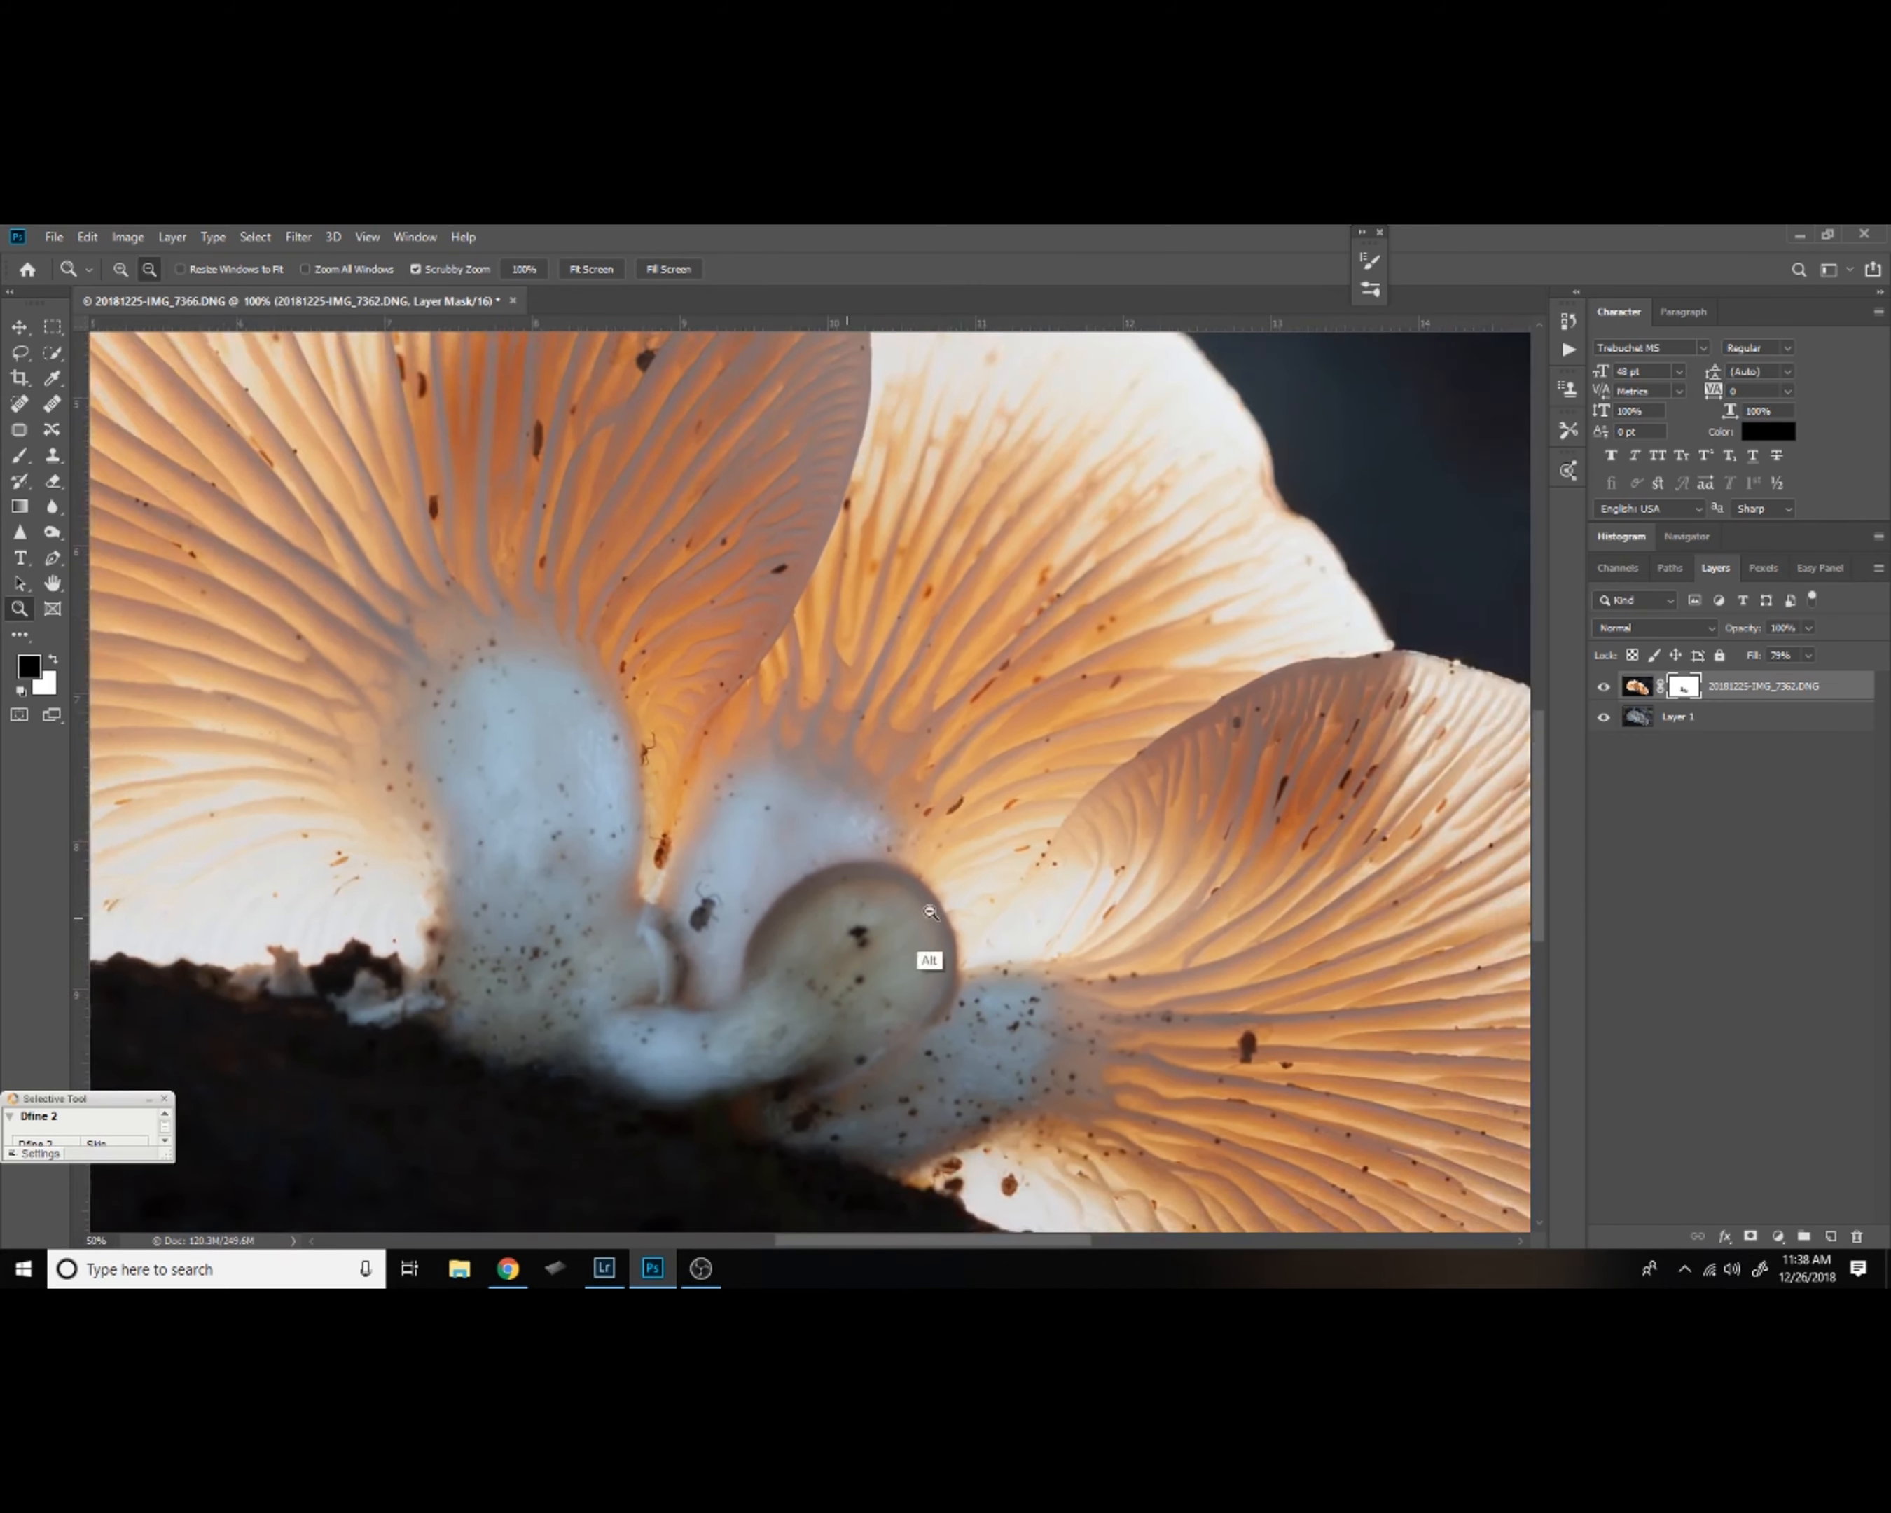
{"action": "left_click", "coordinate": [846, 921], "text": "alt"}
{"action": "left_click", "coordinate": [949, 922], "text": "alt"}
{"action": "left_click_drag", "start_coordinate": [743, 726], "coordinate": [877, 874]}
{"action": "key", "text": "b"}
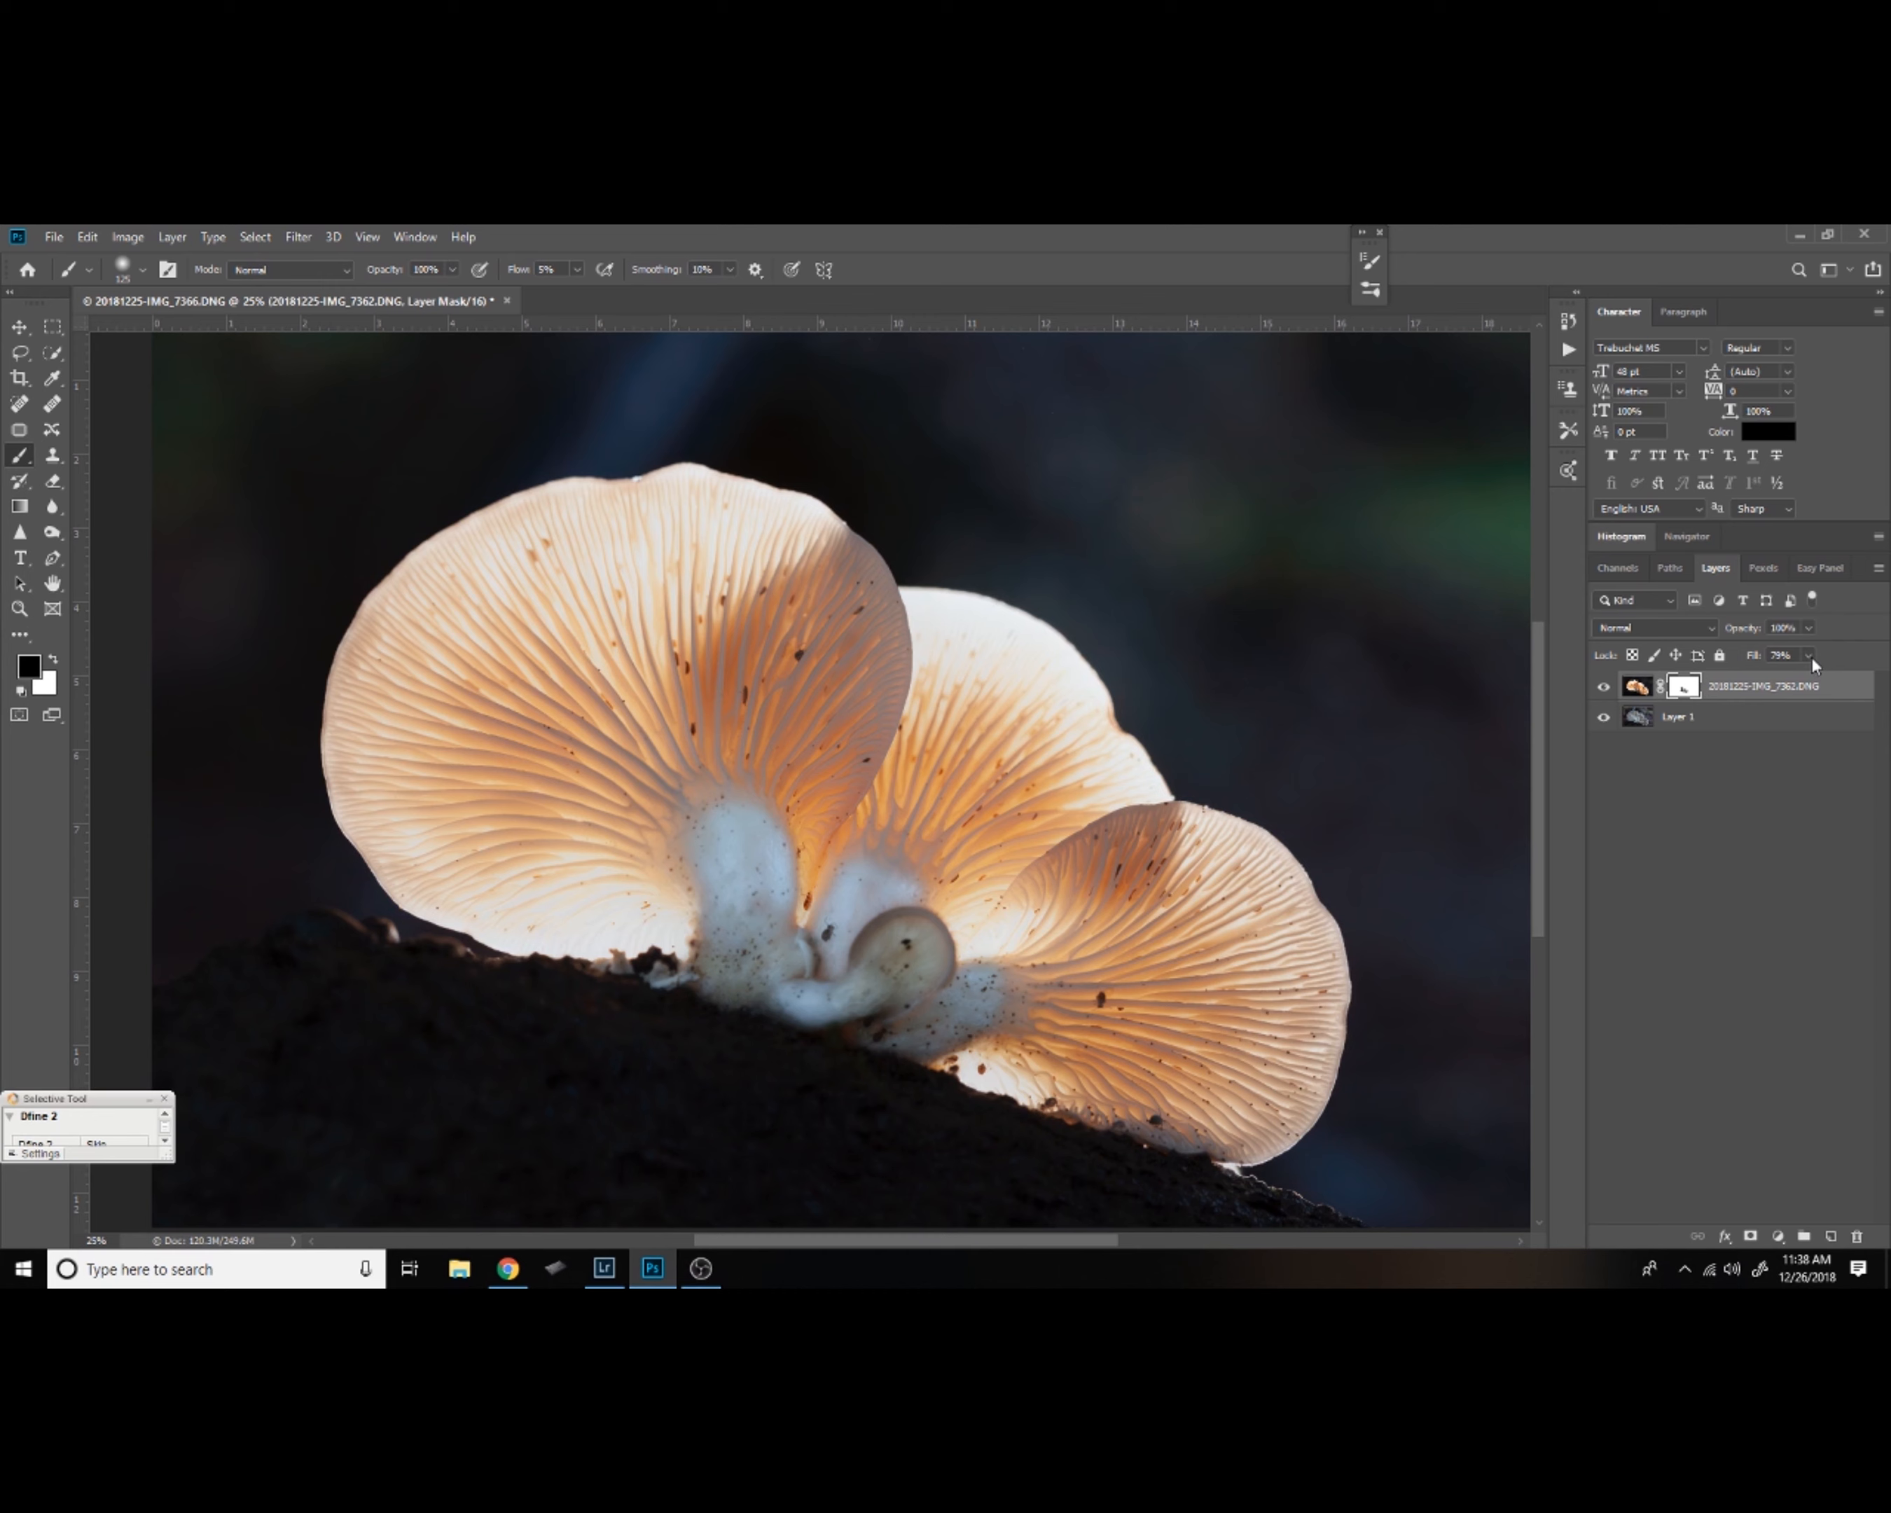
{"action": "double_click", "coordinate": [1683, 688]}
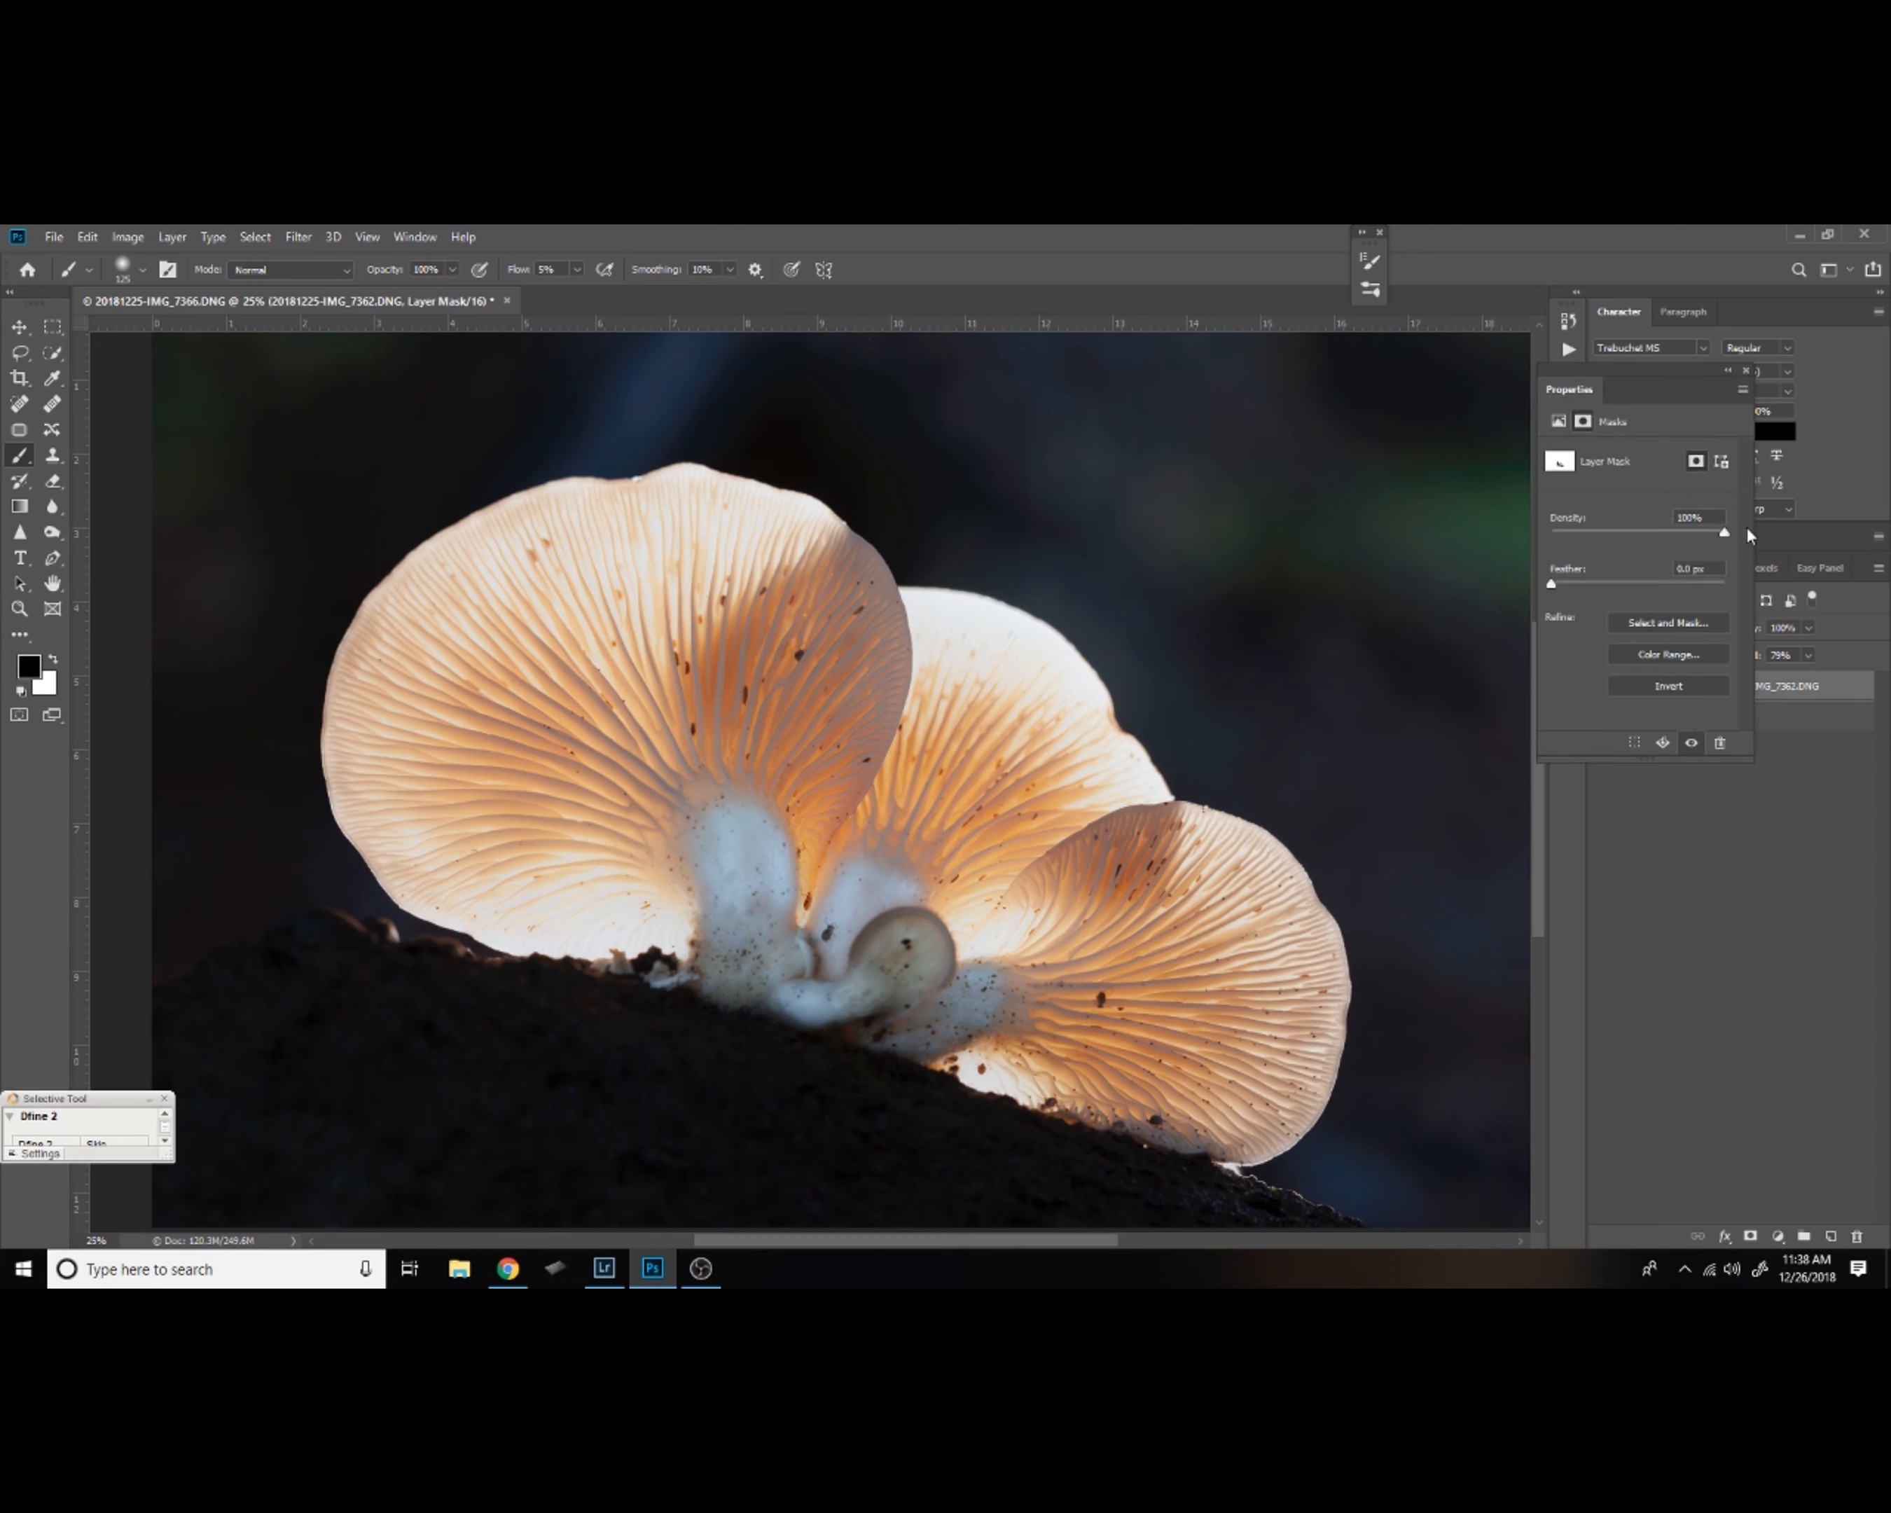
{"action": "left_click", "coordinate": [1723, 533]}
{"action": "left_click_drag", "start_coordinate": [1690, 532], "coordinate": [1660, 536]}
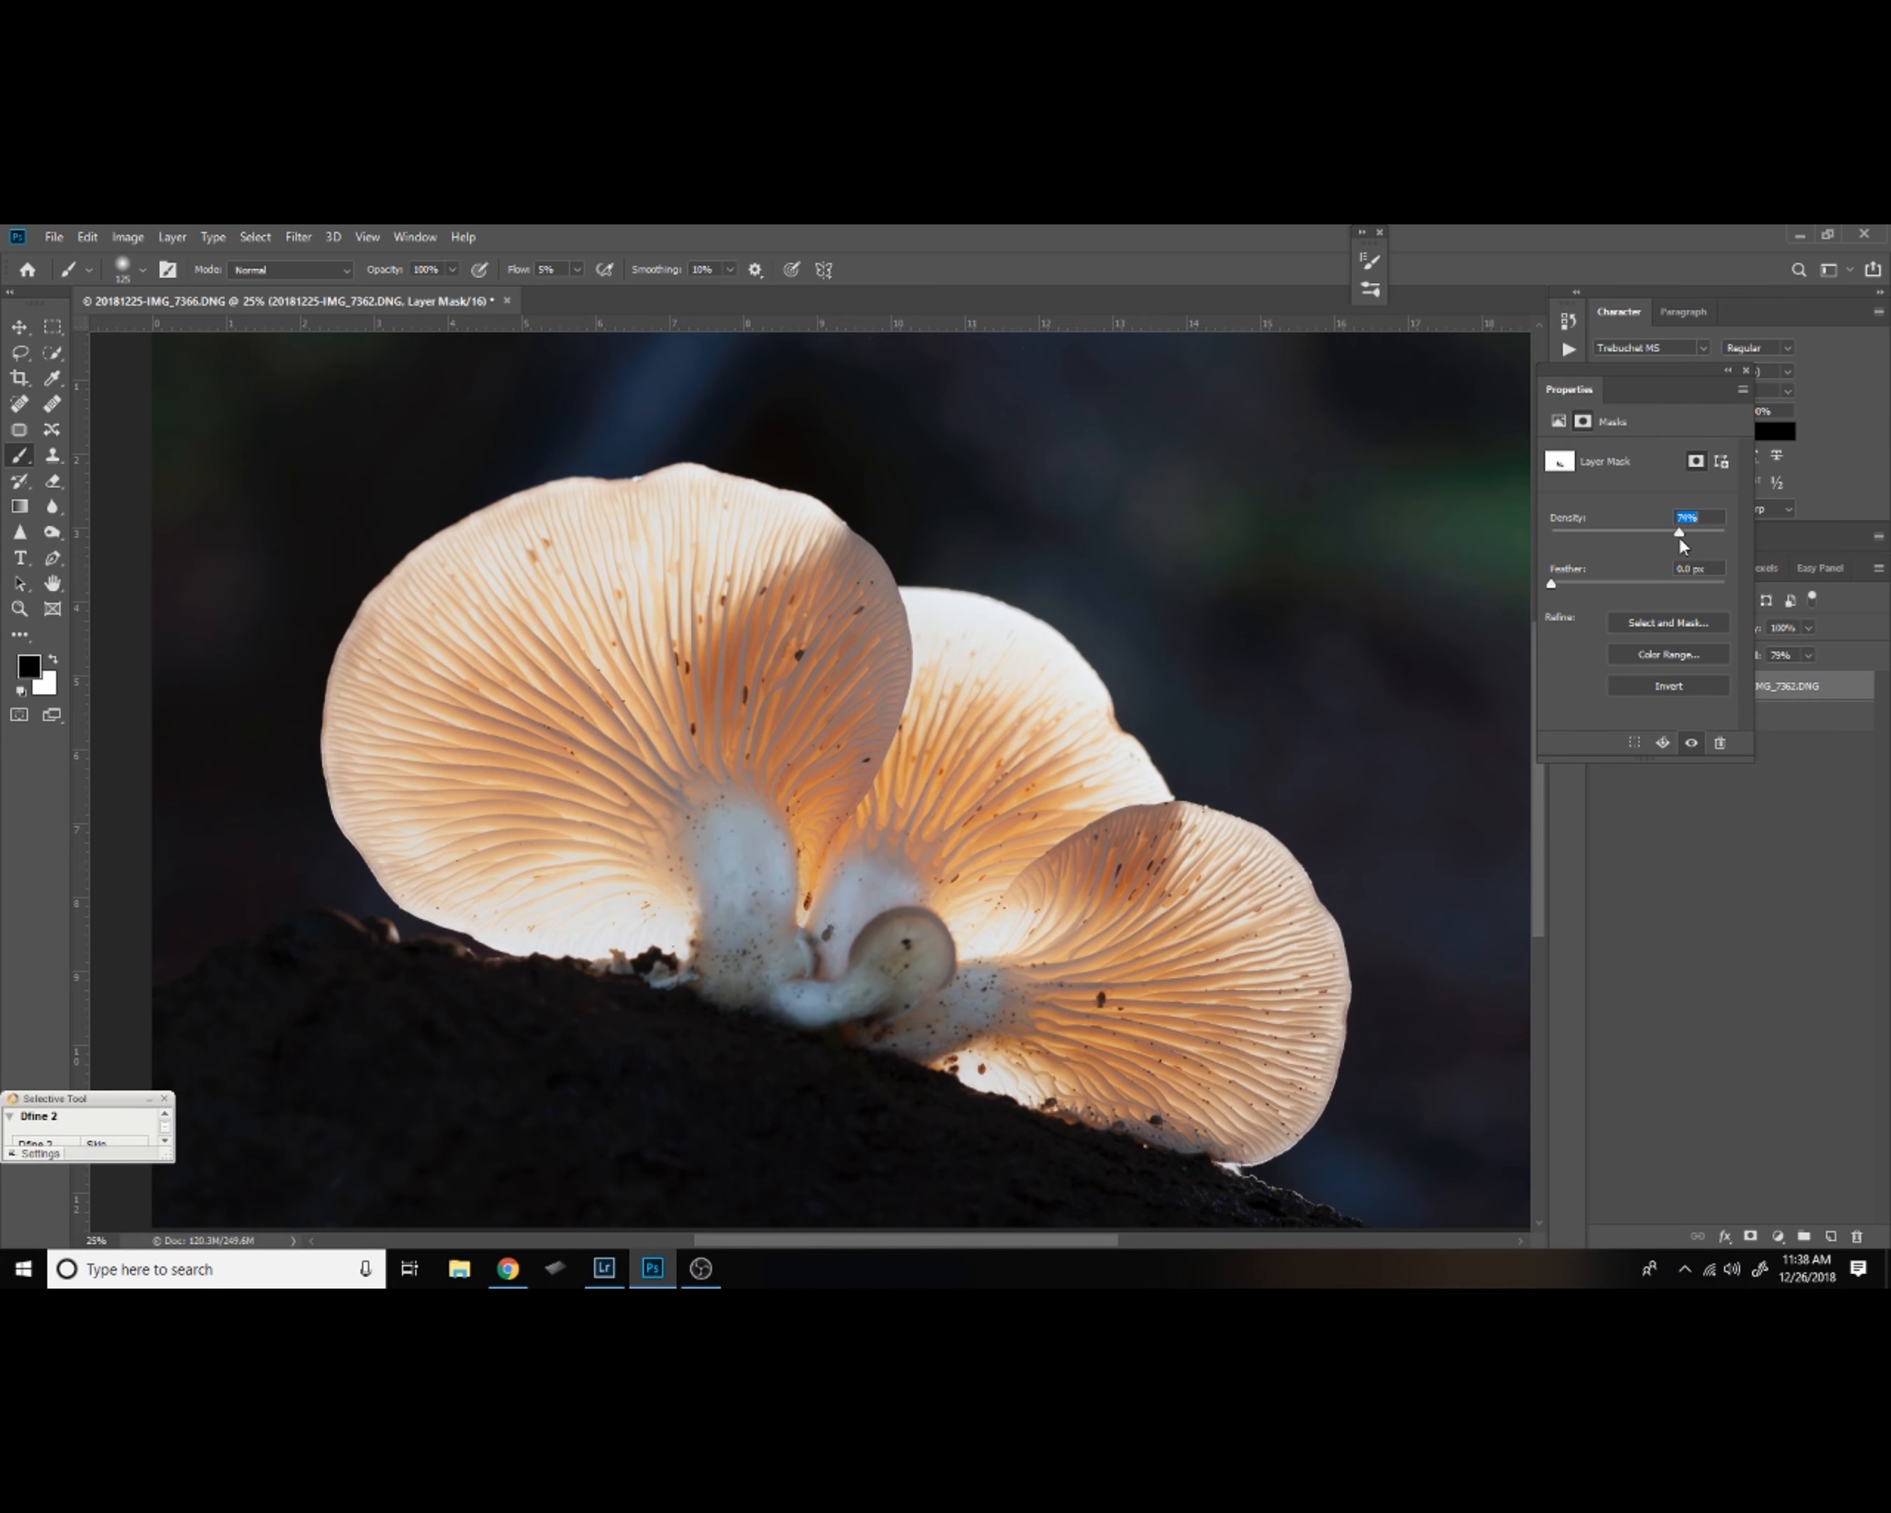
{"action": "left_click_drag", "start_coordinate": [1679, 539], "coordinate": [1737, 525]}
Check the blended stems, collapse the mask properties and disable the layer mask on the 20181225-IMG_7362.DNG layer.
{"action": "key", "text": "z"}
{"action": "left_click_drag", "start_coordinate": [748, 924], "coordinate": [768, 935]}
{"action": "left_click", "coordinate": [788, 965], "text": "alt"}
{"action": "left_click", "coordinate": [851, 967], "text": "alt"}
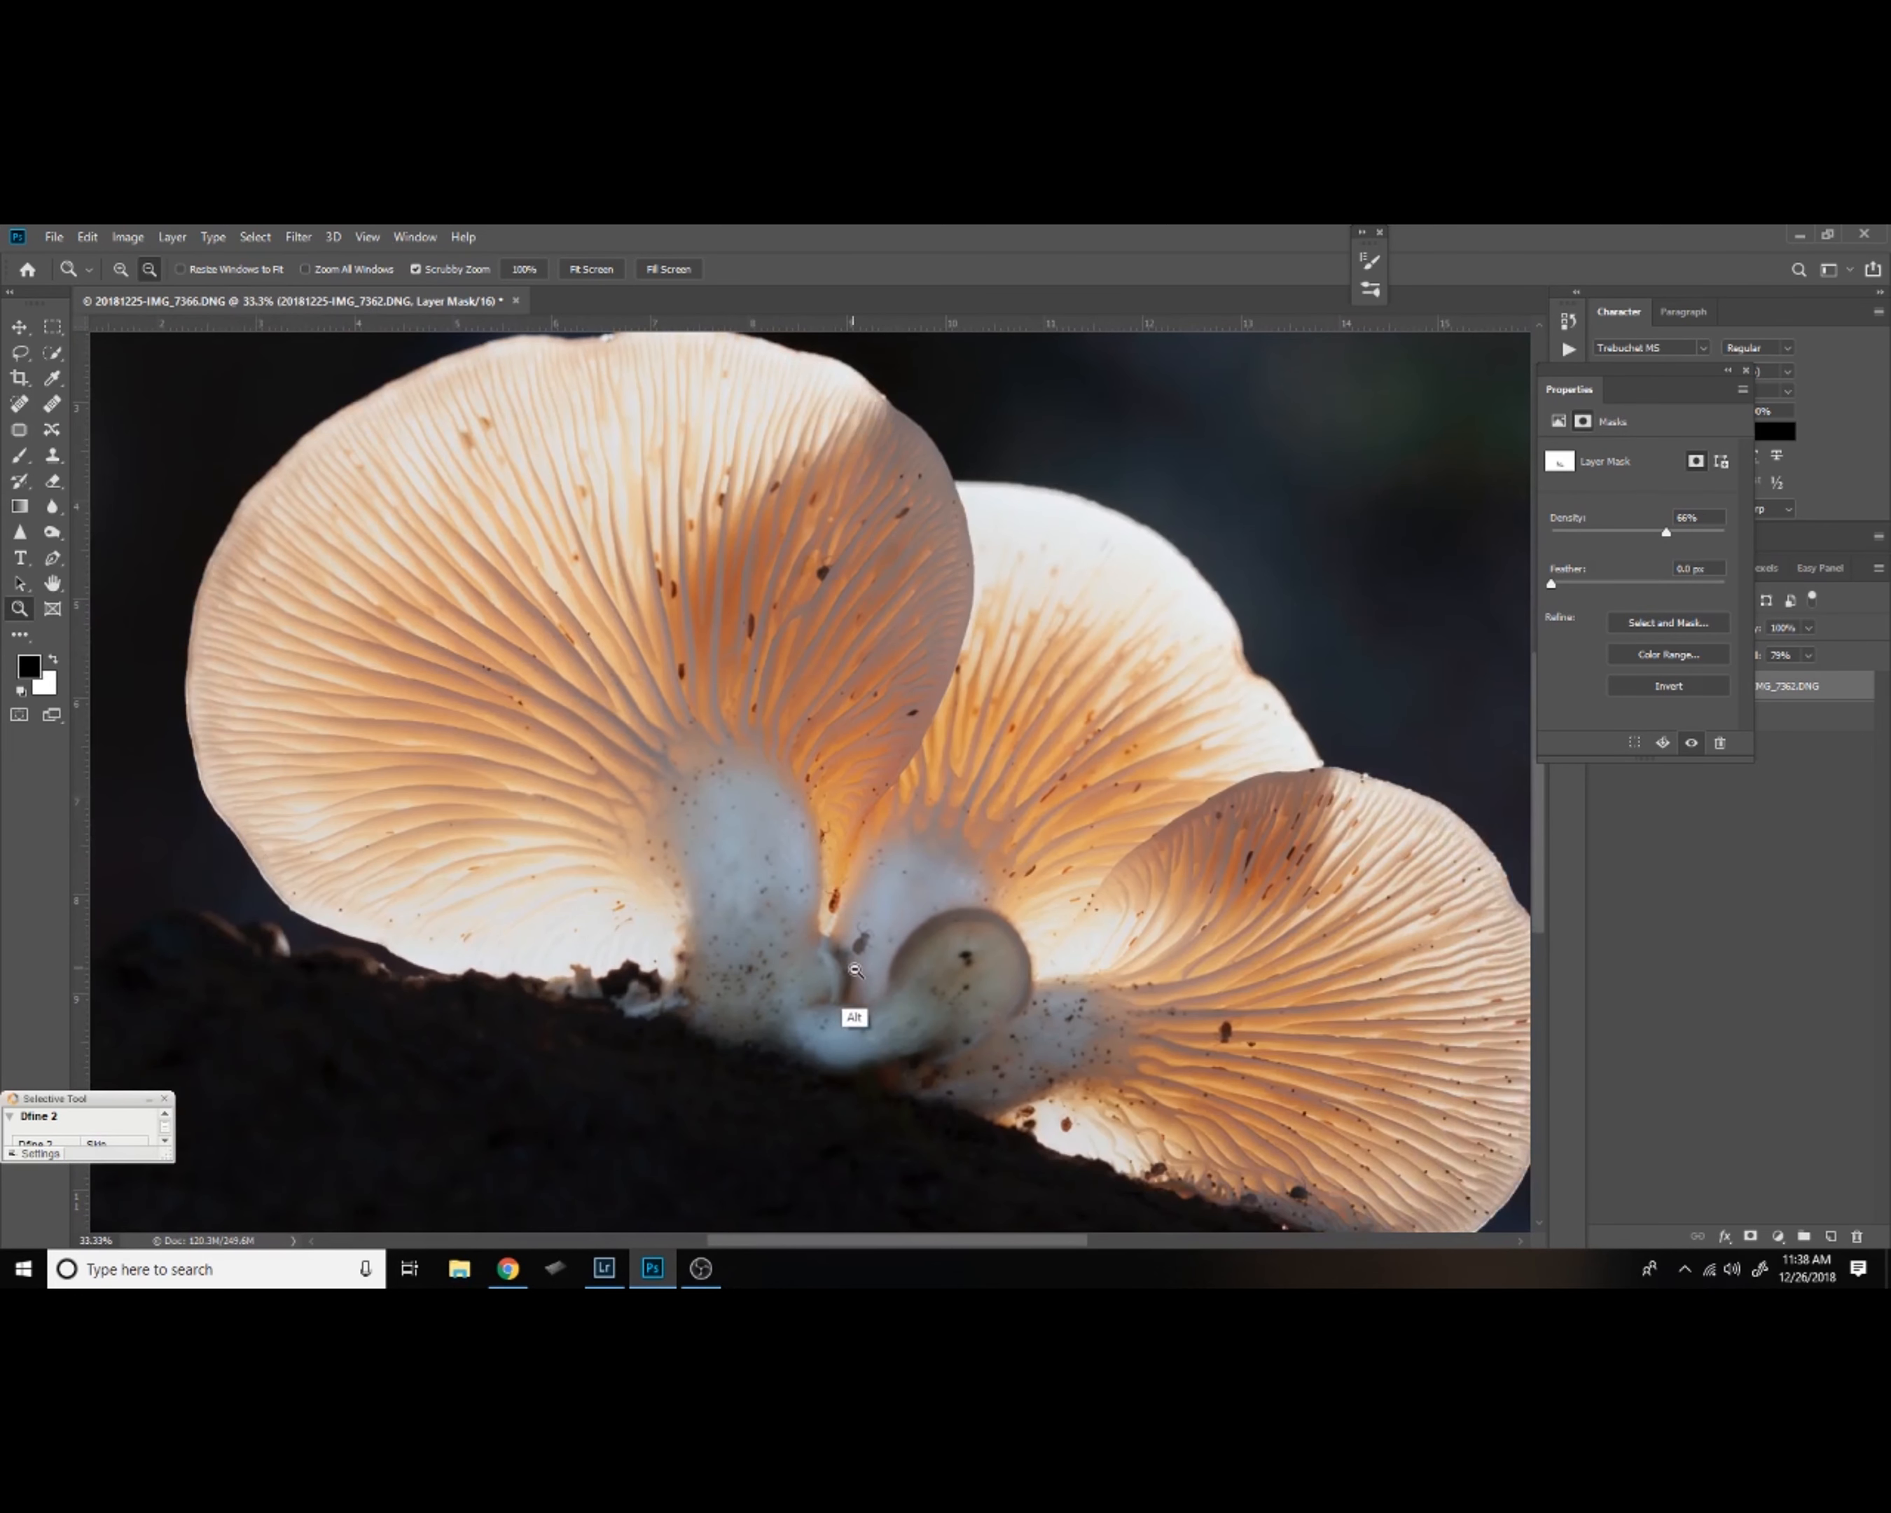
{"action": "left_click", "coordinate": [848, 943], "text": "alt"}
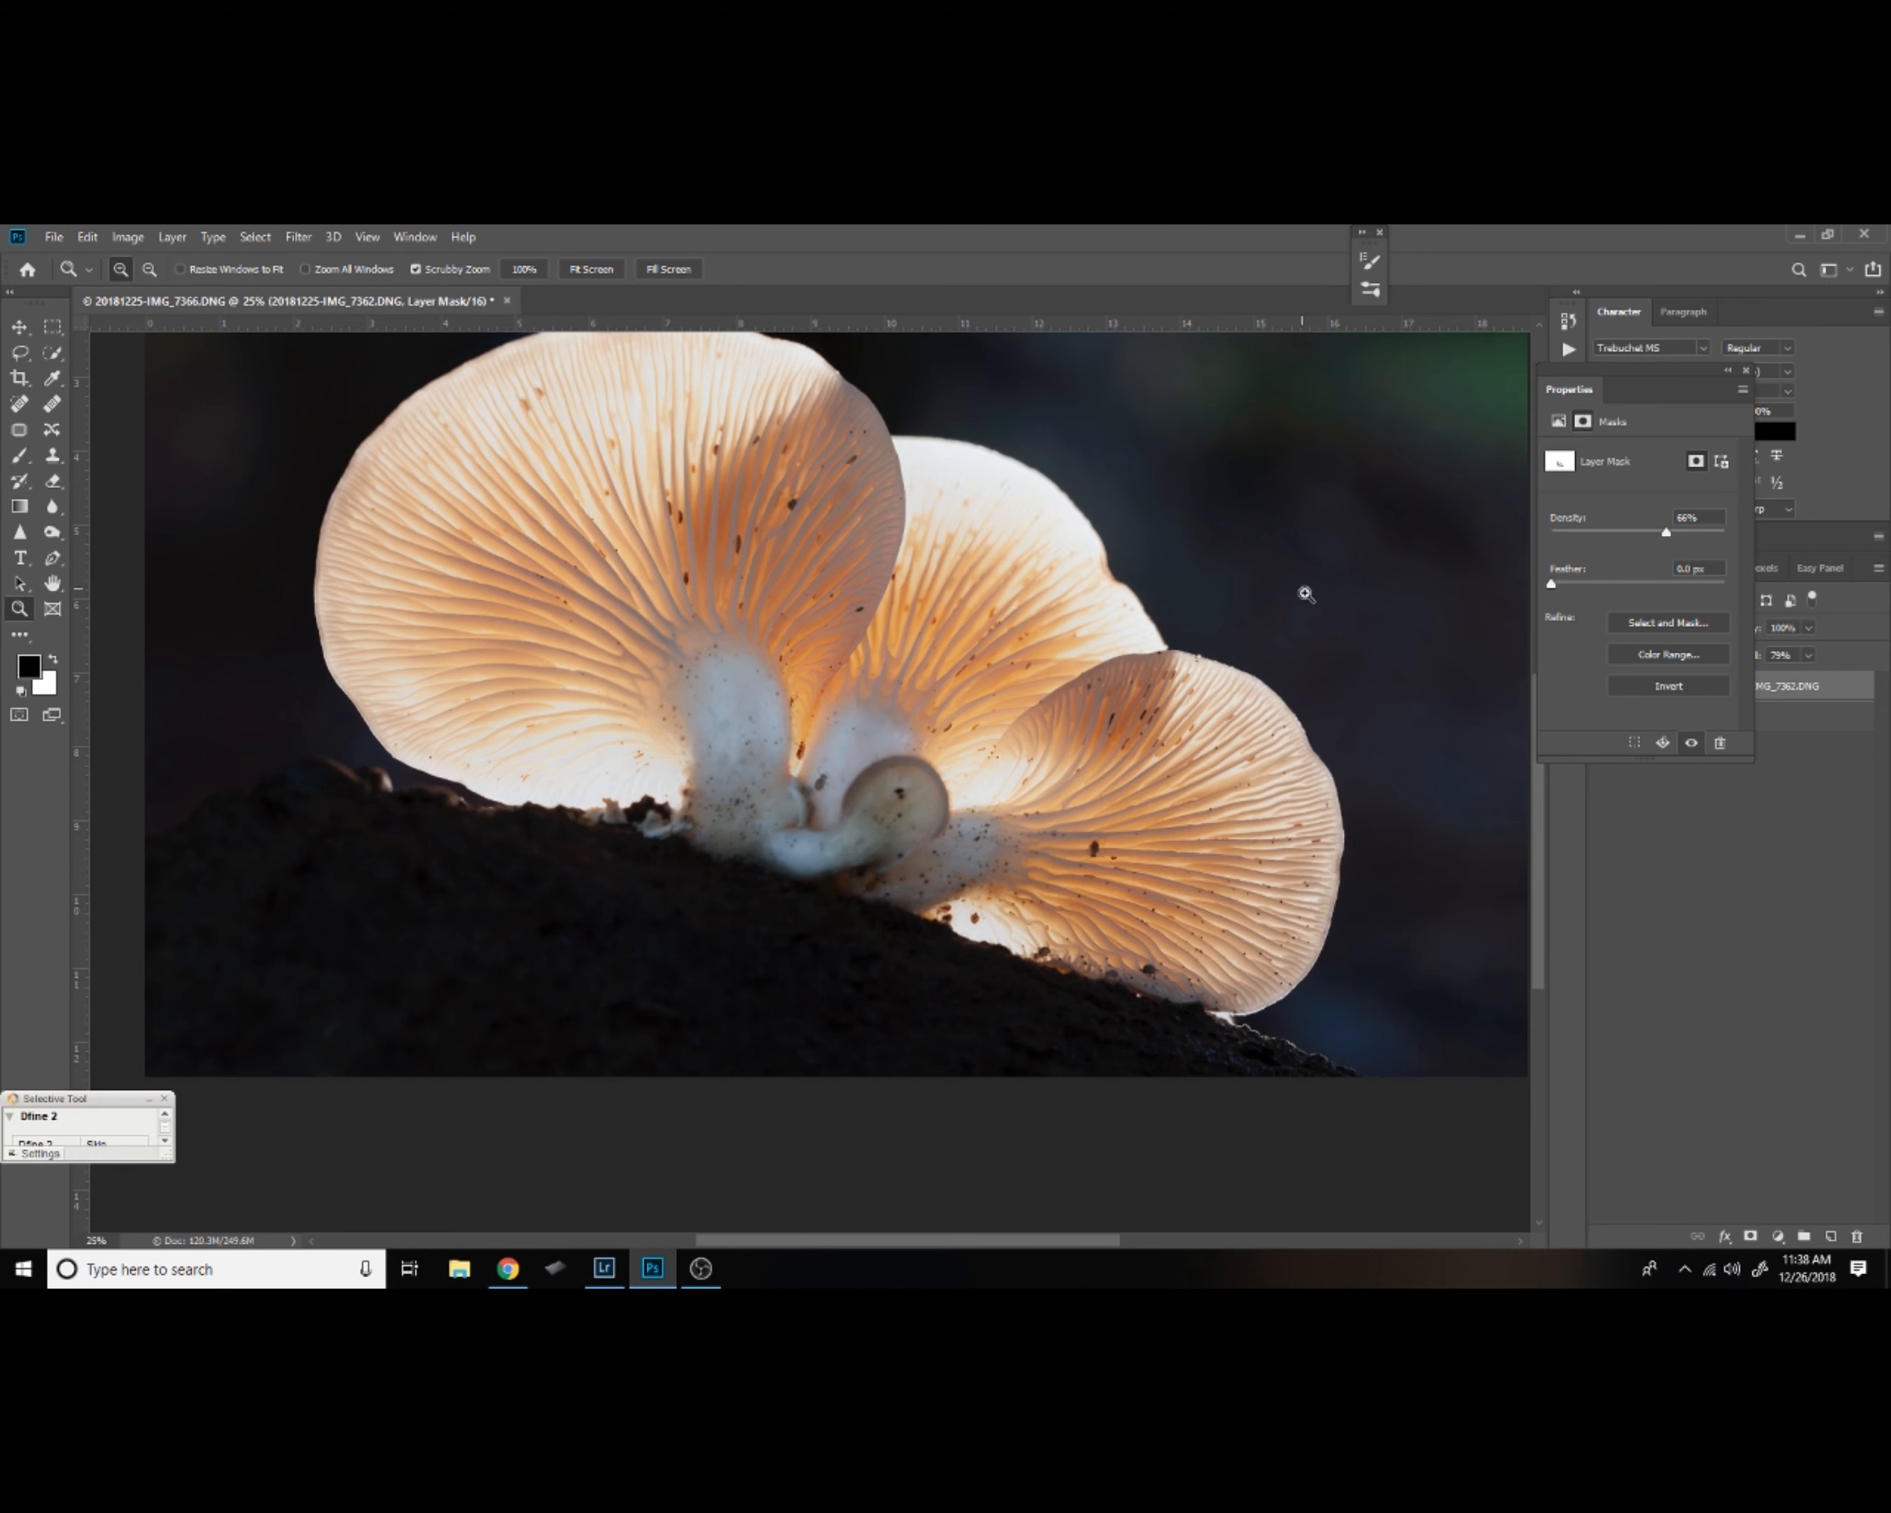
{"action": "left_click", "coordinate": [1727, 372]}
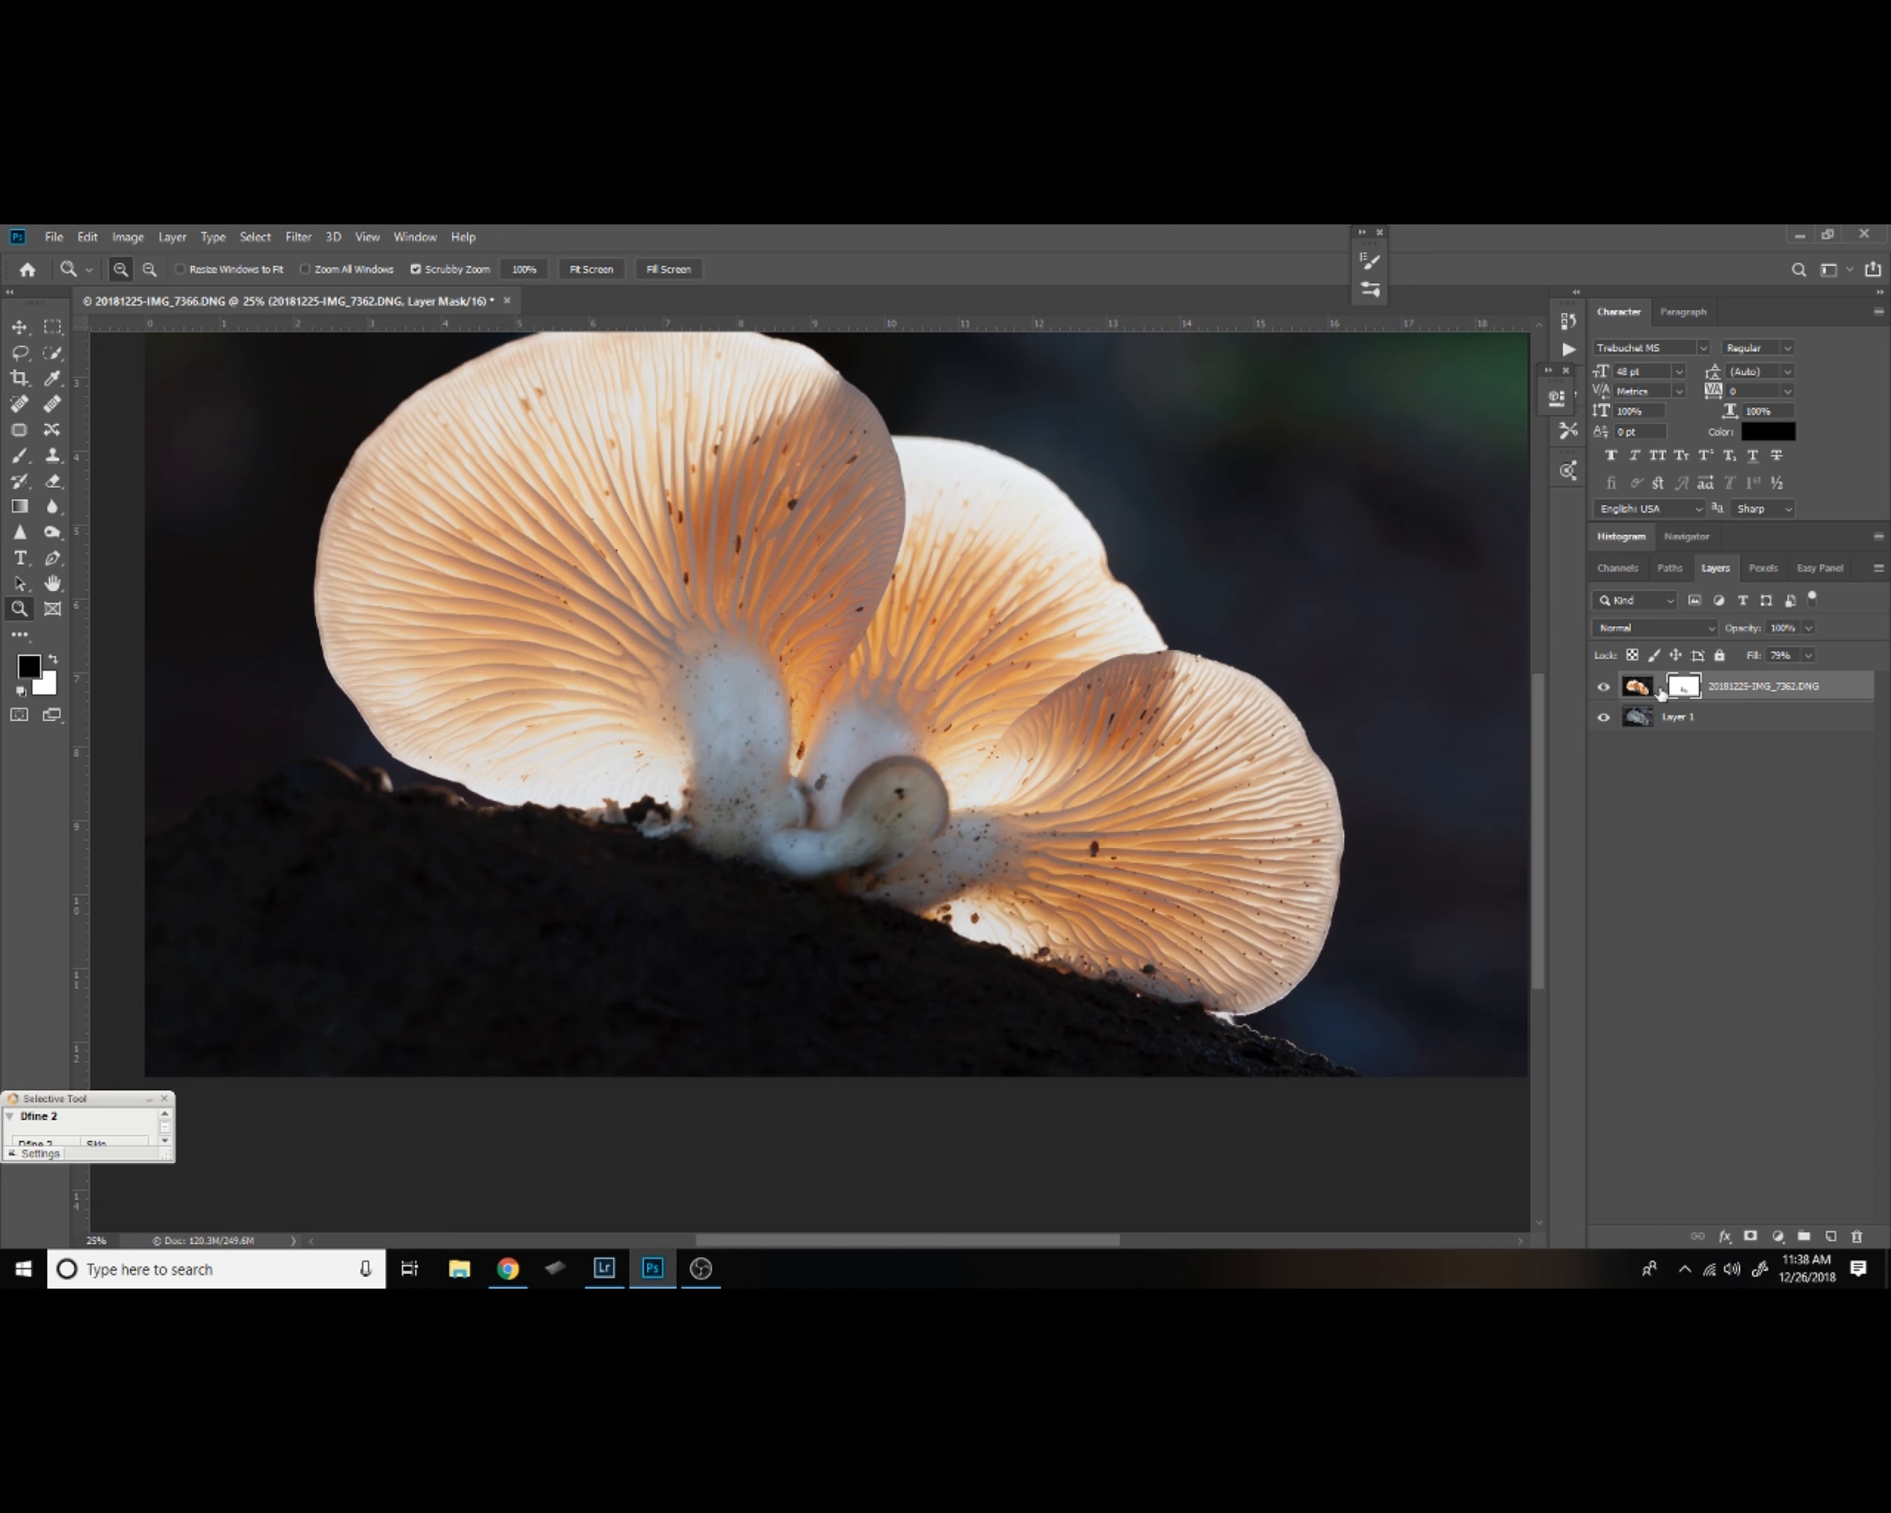
{"action": "right_click", "coordinate": [1690, 690]}
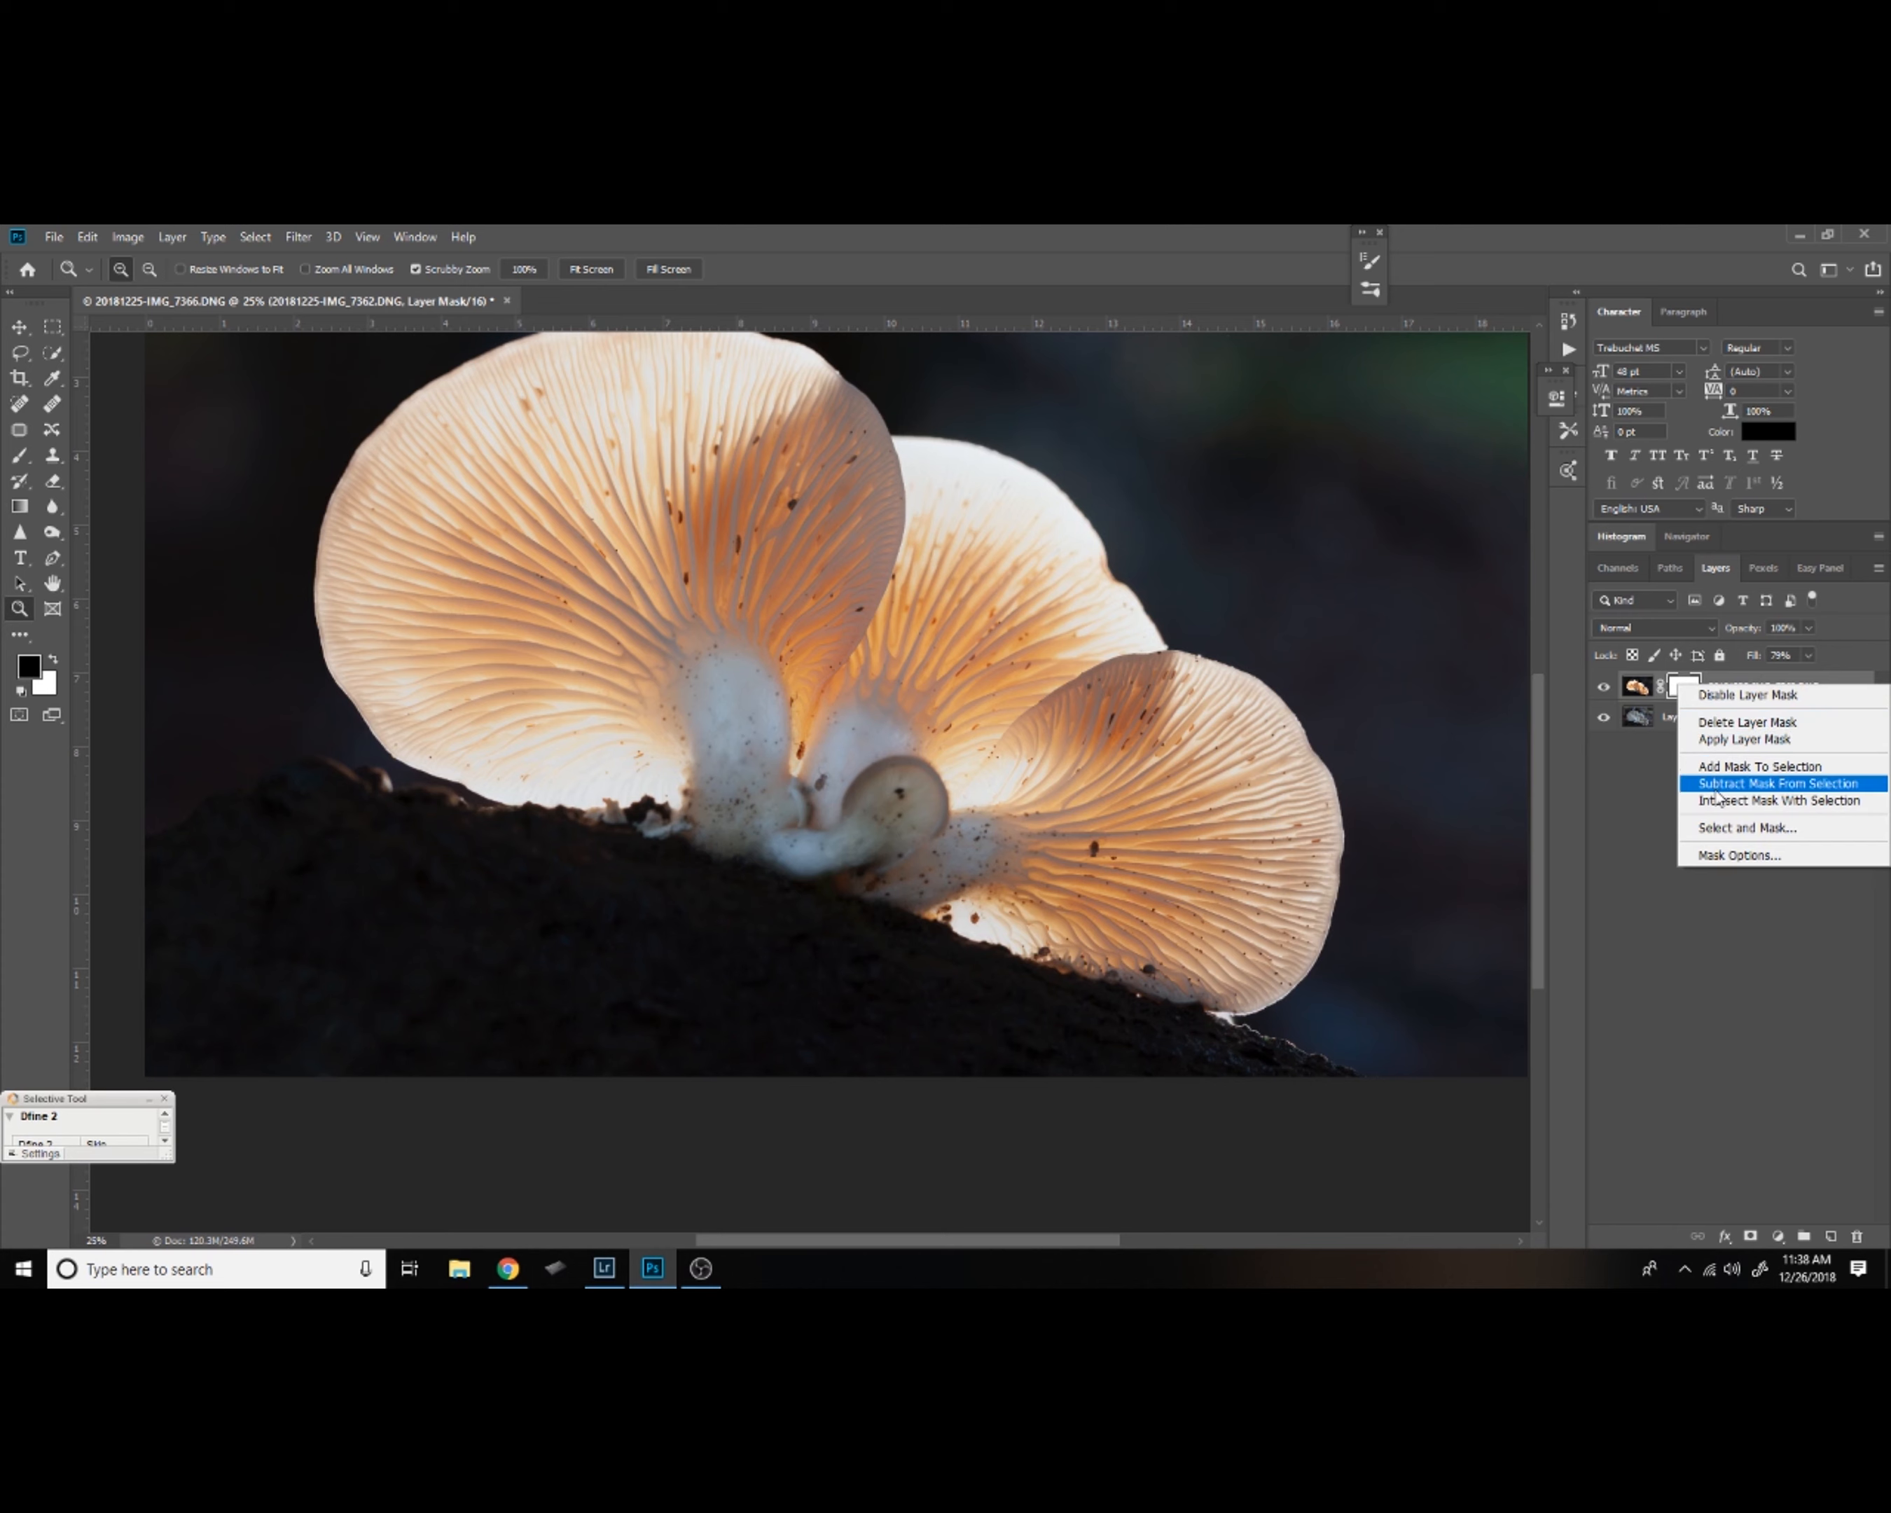
{"action": "left_click", "coordinate": [1744, 696]}
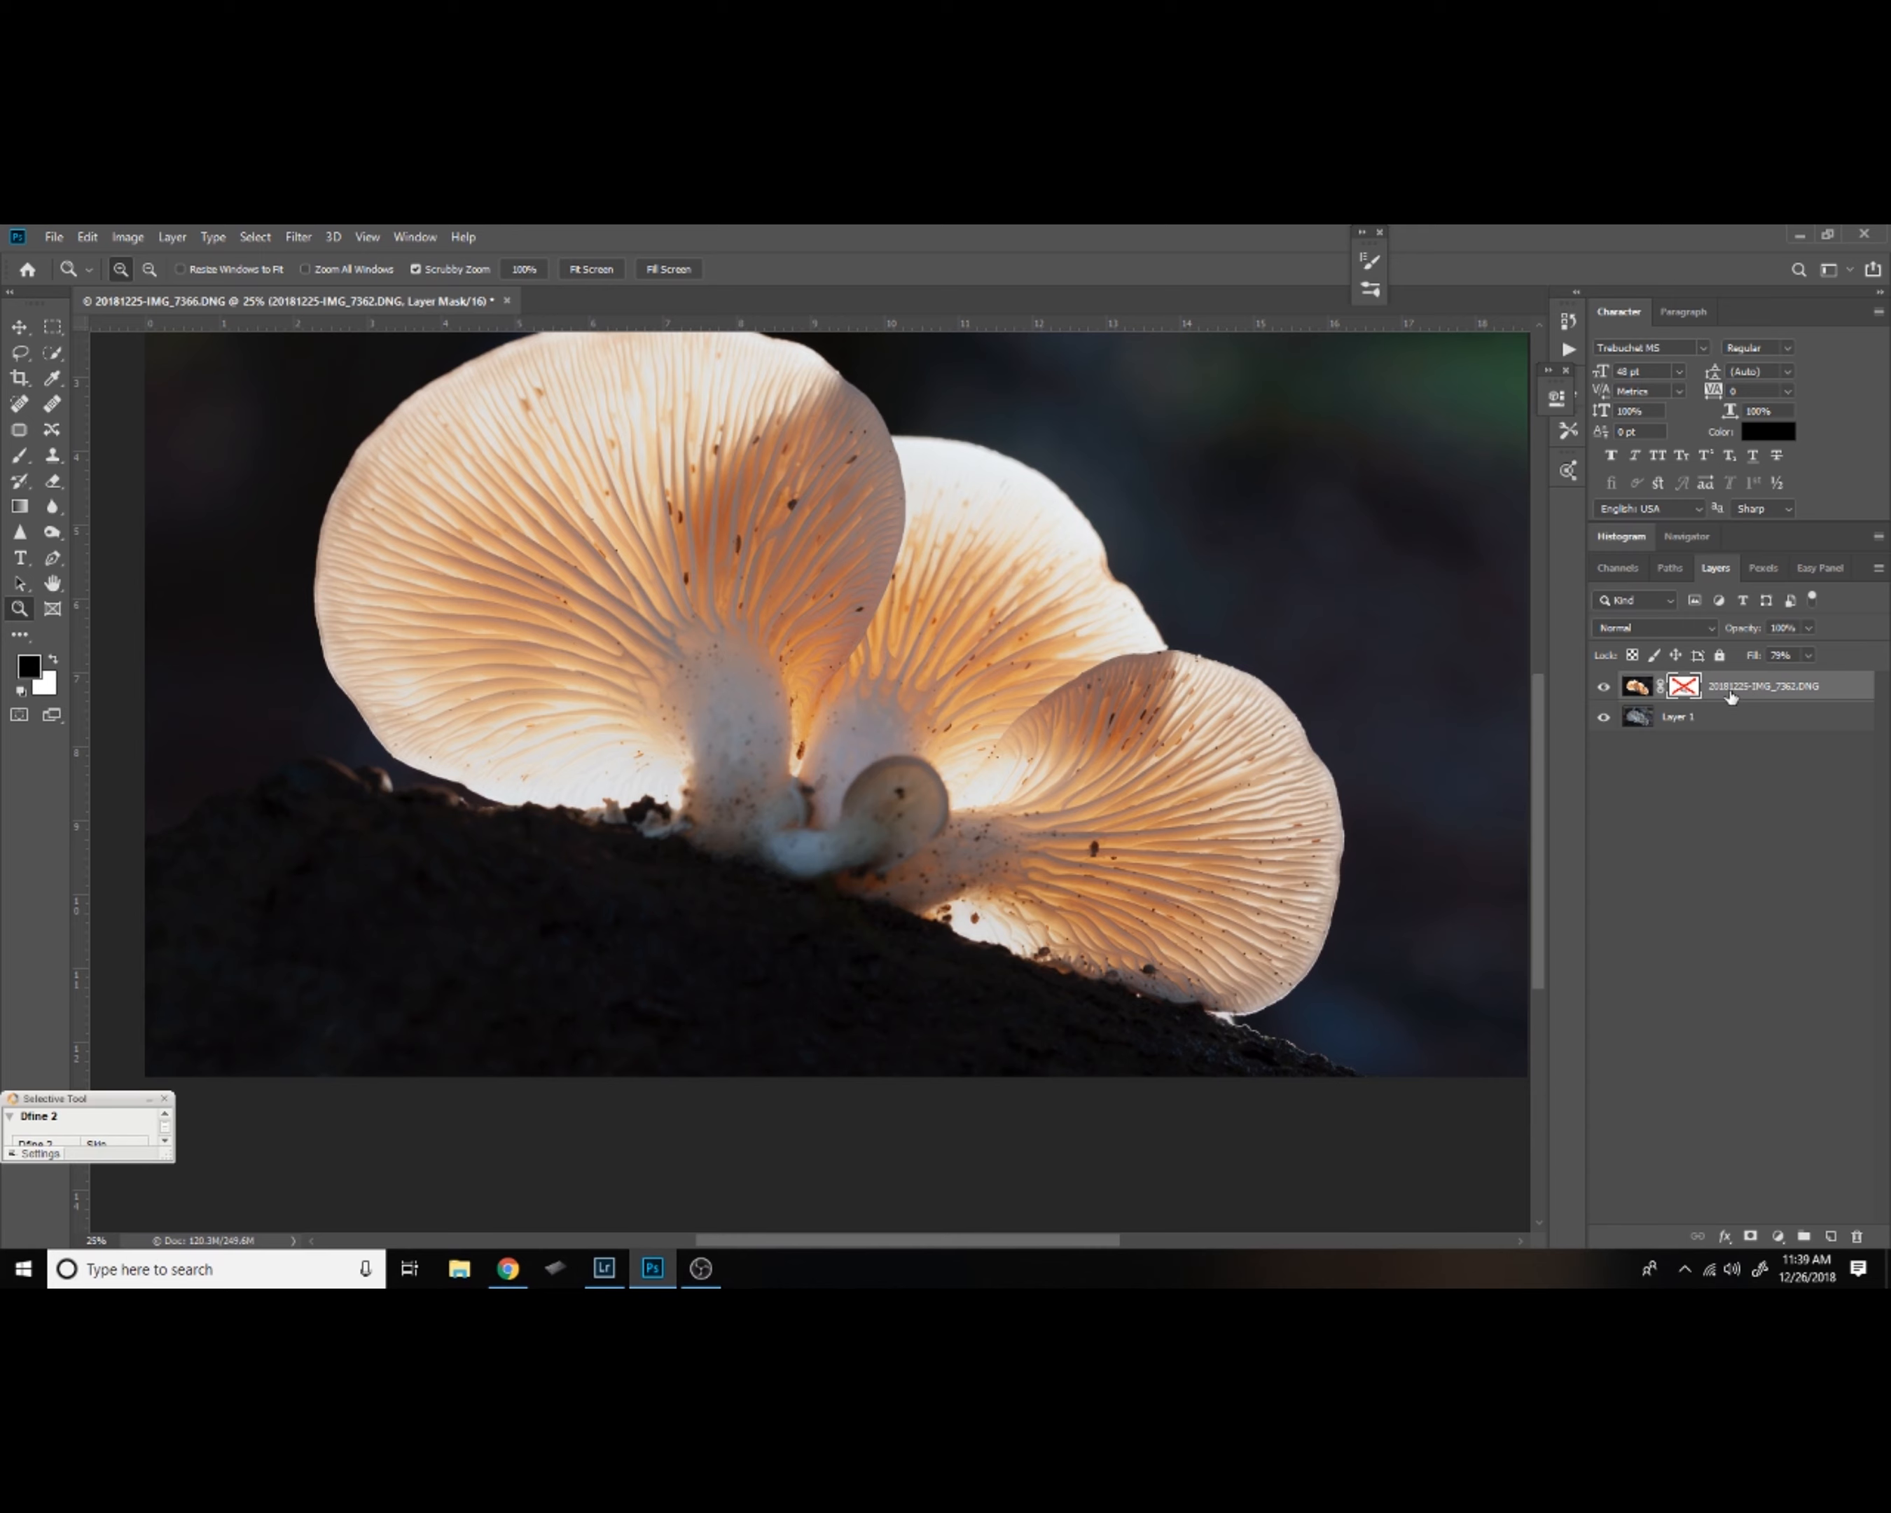
{"action": "left_click", "coordinate": [750, 749]}
{"action": "left_click", "coordinate": [750, 749]}
{"action": "left_click", "coordinate": [750, 748]}
{"action": "key", "text": "ctrl+0"}
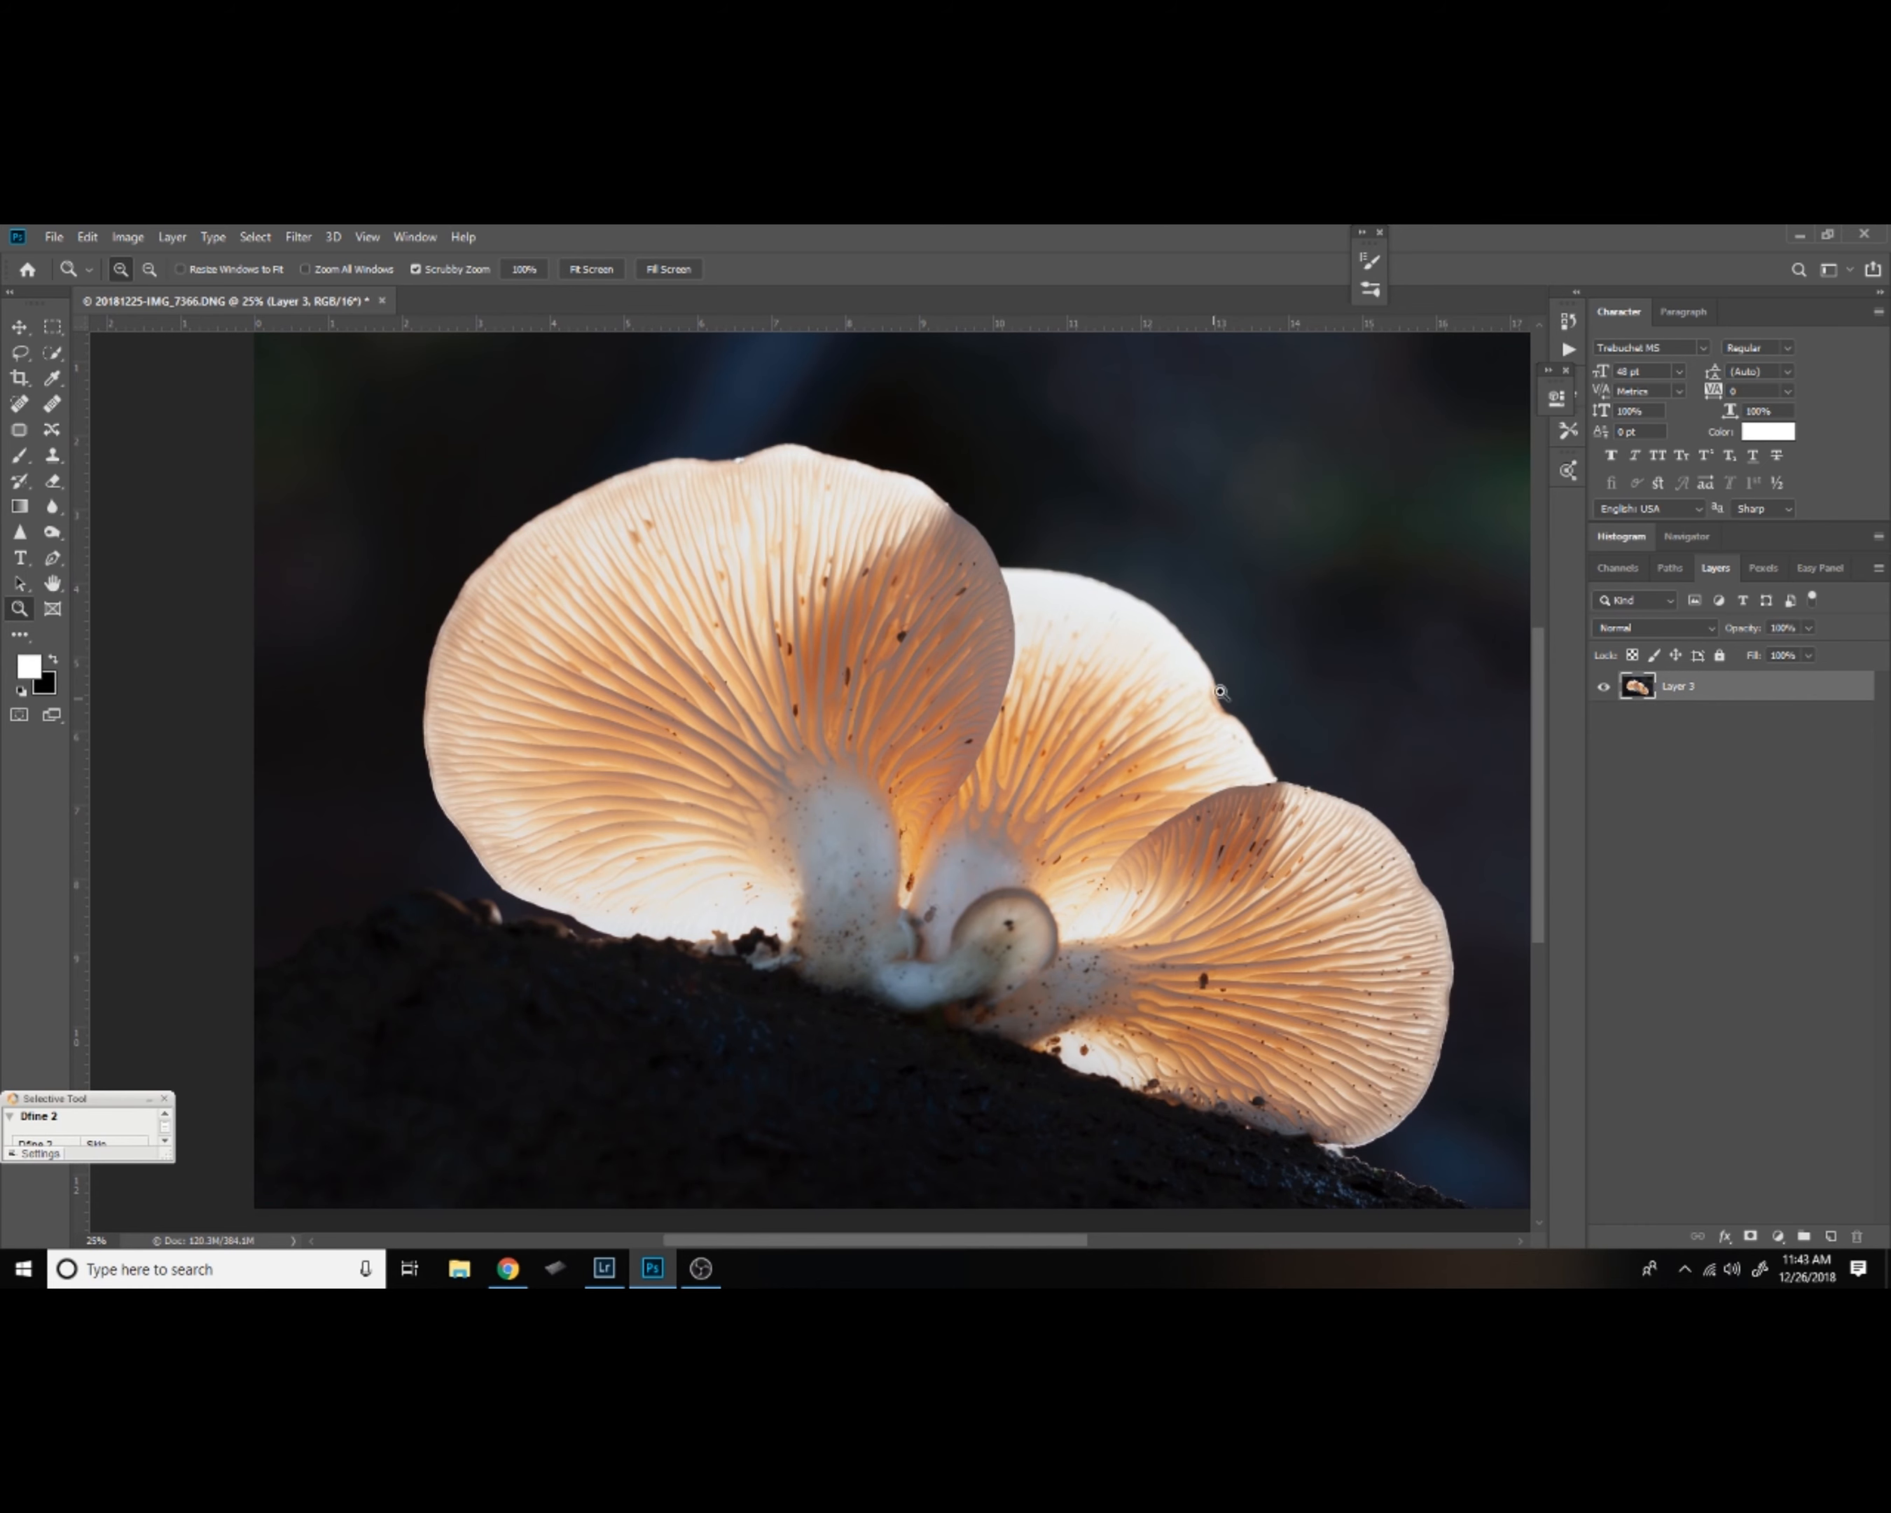
Add a Hue/Saturation adjustment layer, target Greens and add the dull green background area to the sampled colour range.
{"action": "left_click_drag", "start_coordinate": [1422, 496], "coordinate": [1053, 540]}
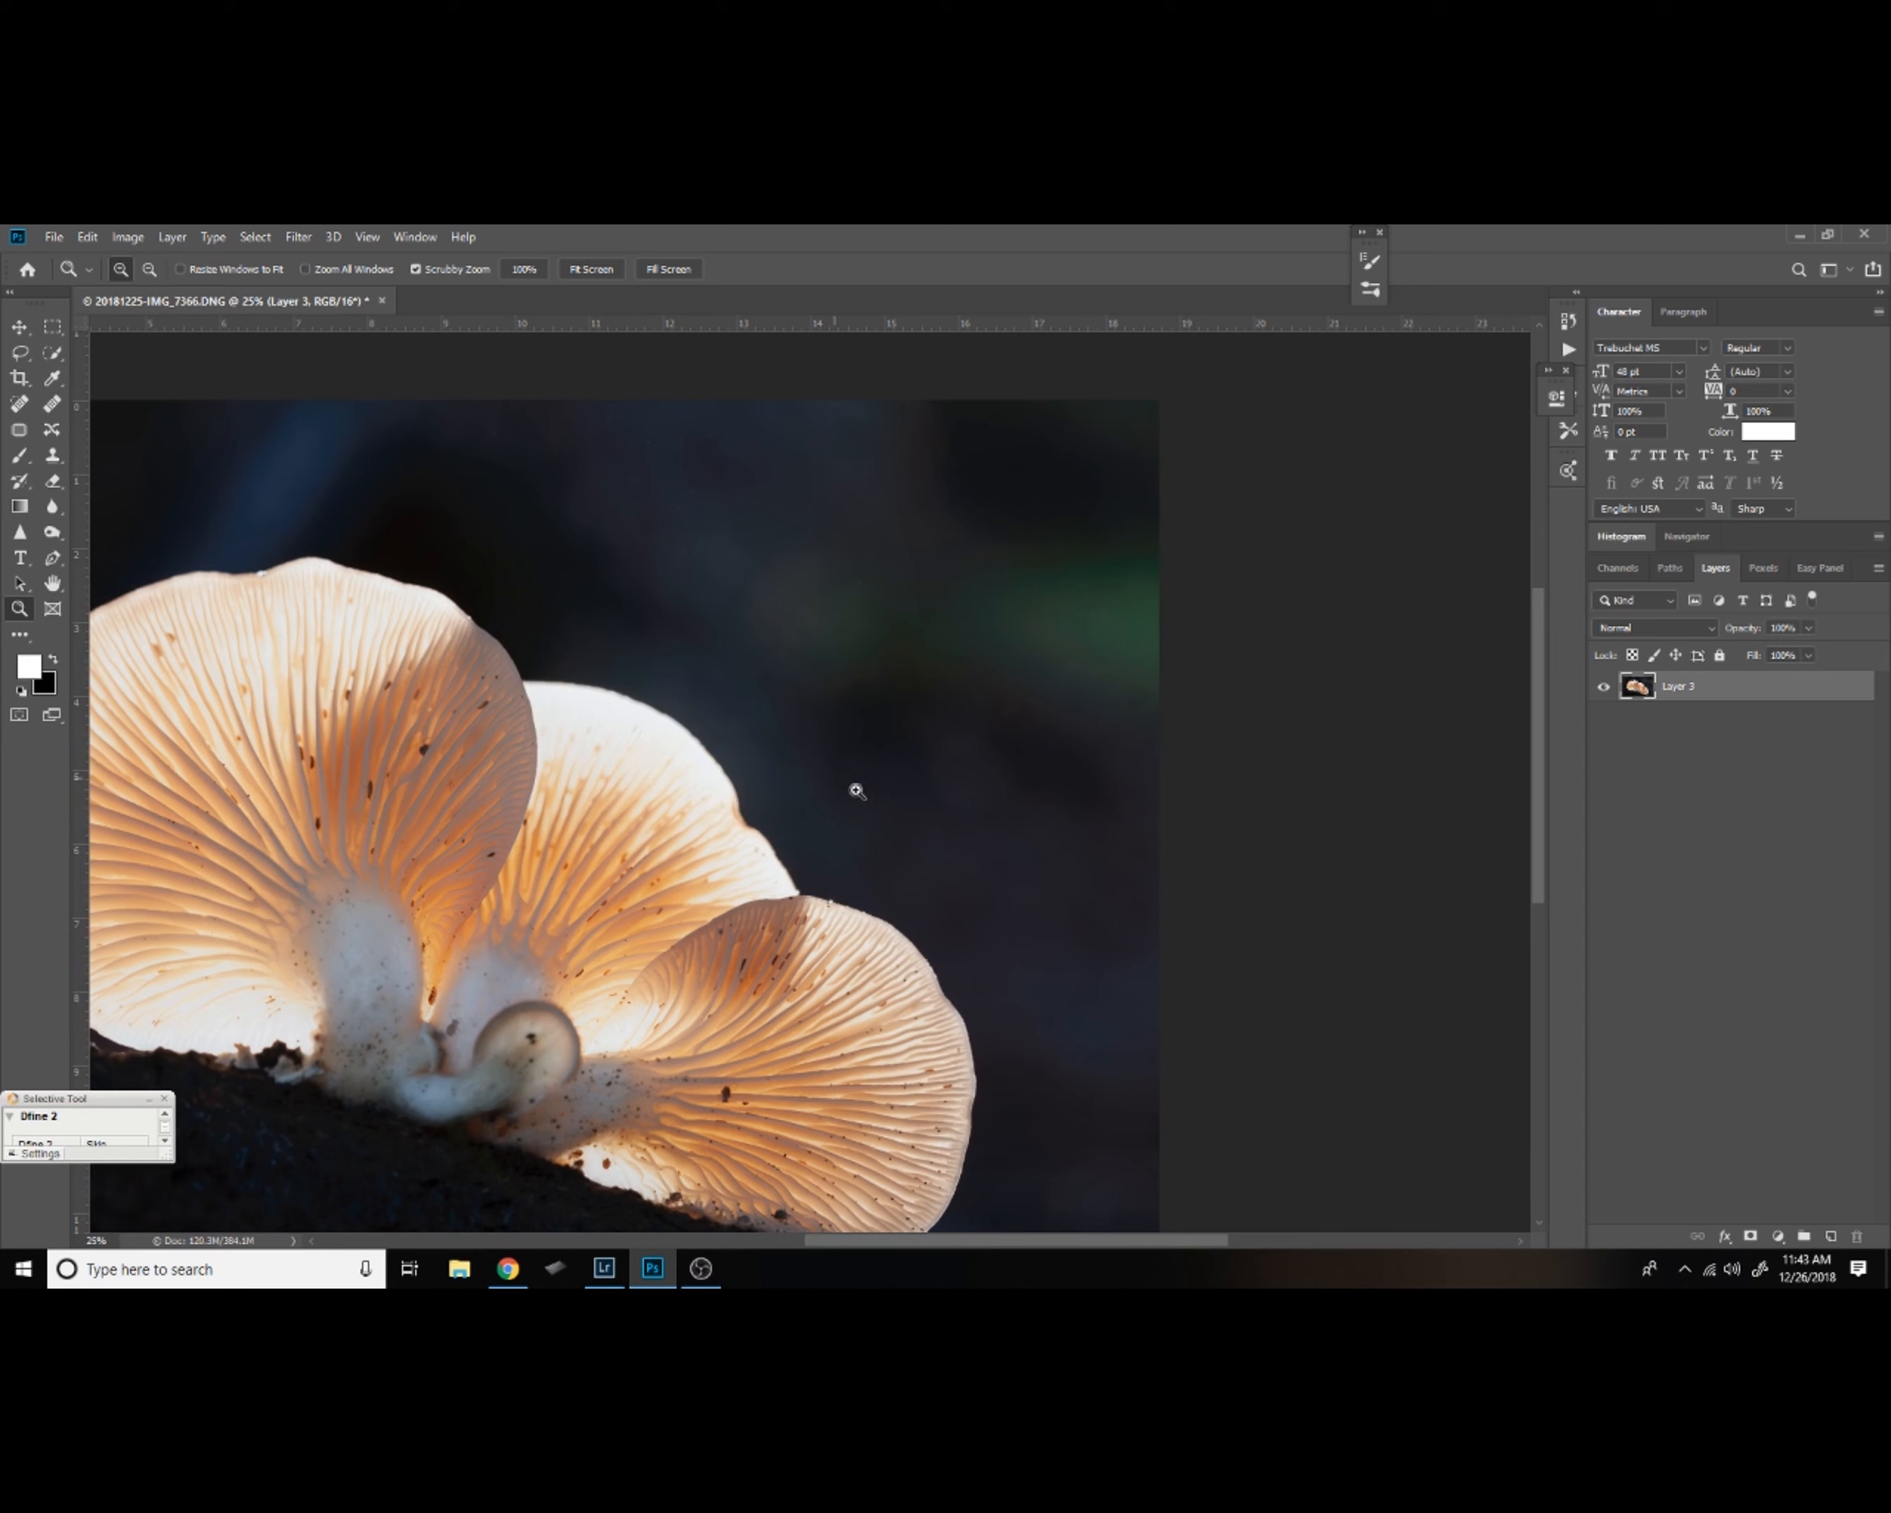
{"action": "left_click_drag", "start_coordinate": [749, 782], "coordinate": [1005, 747]}
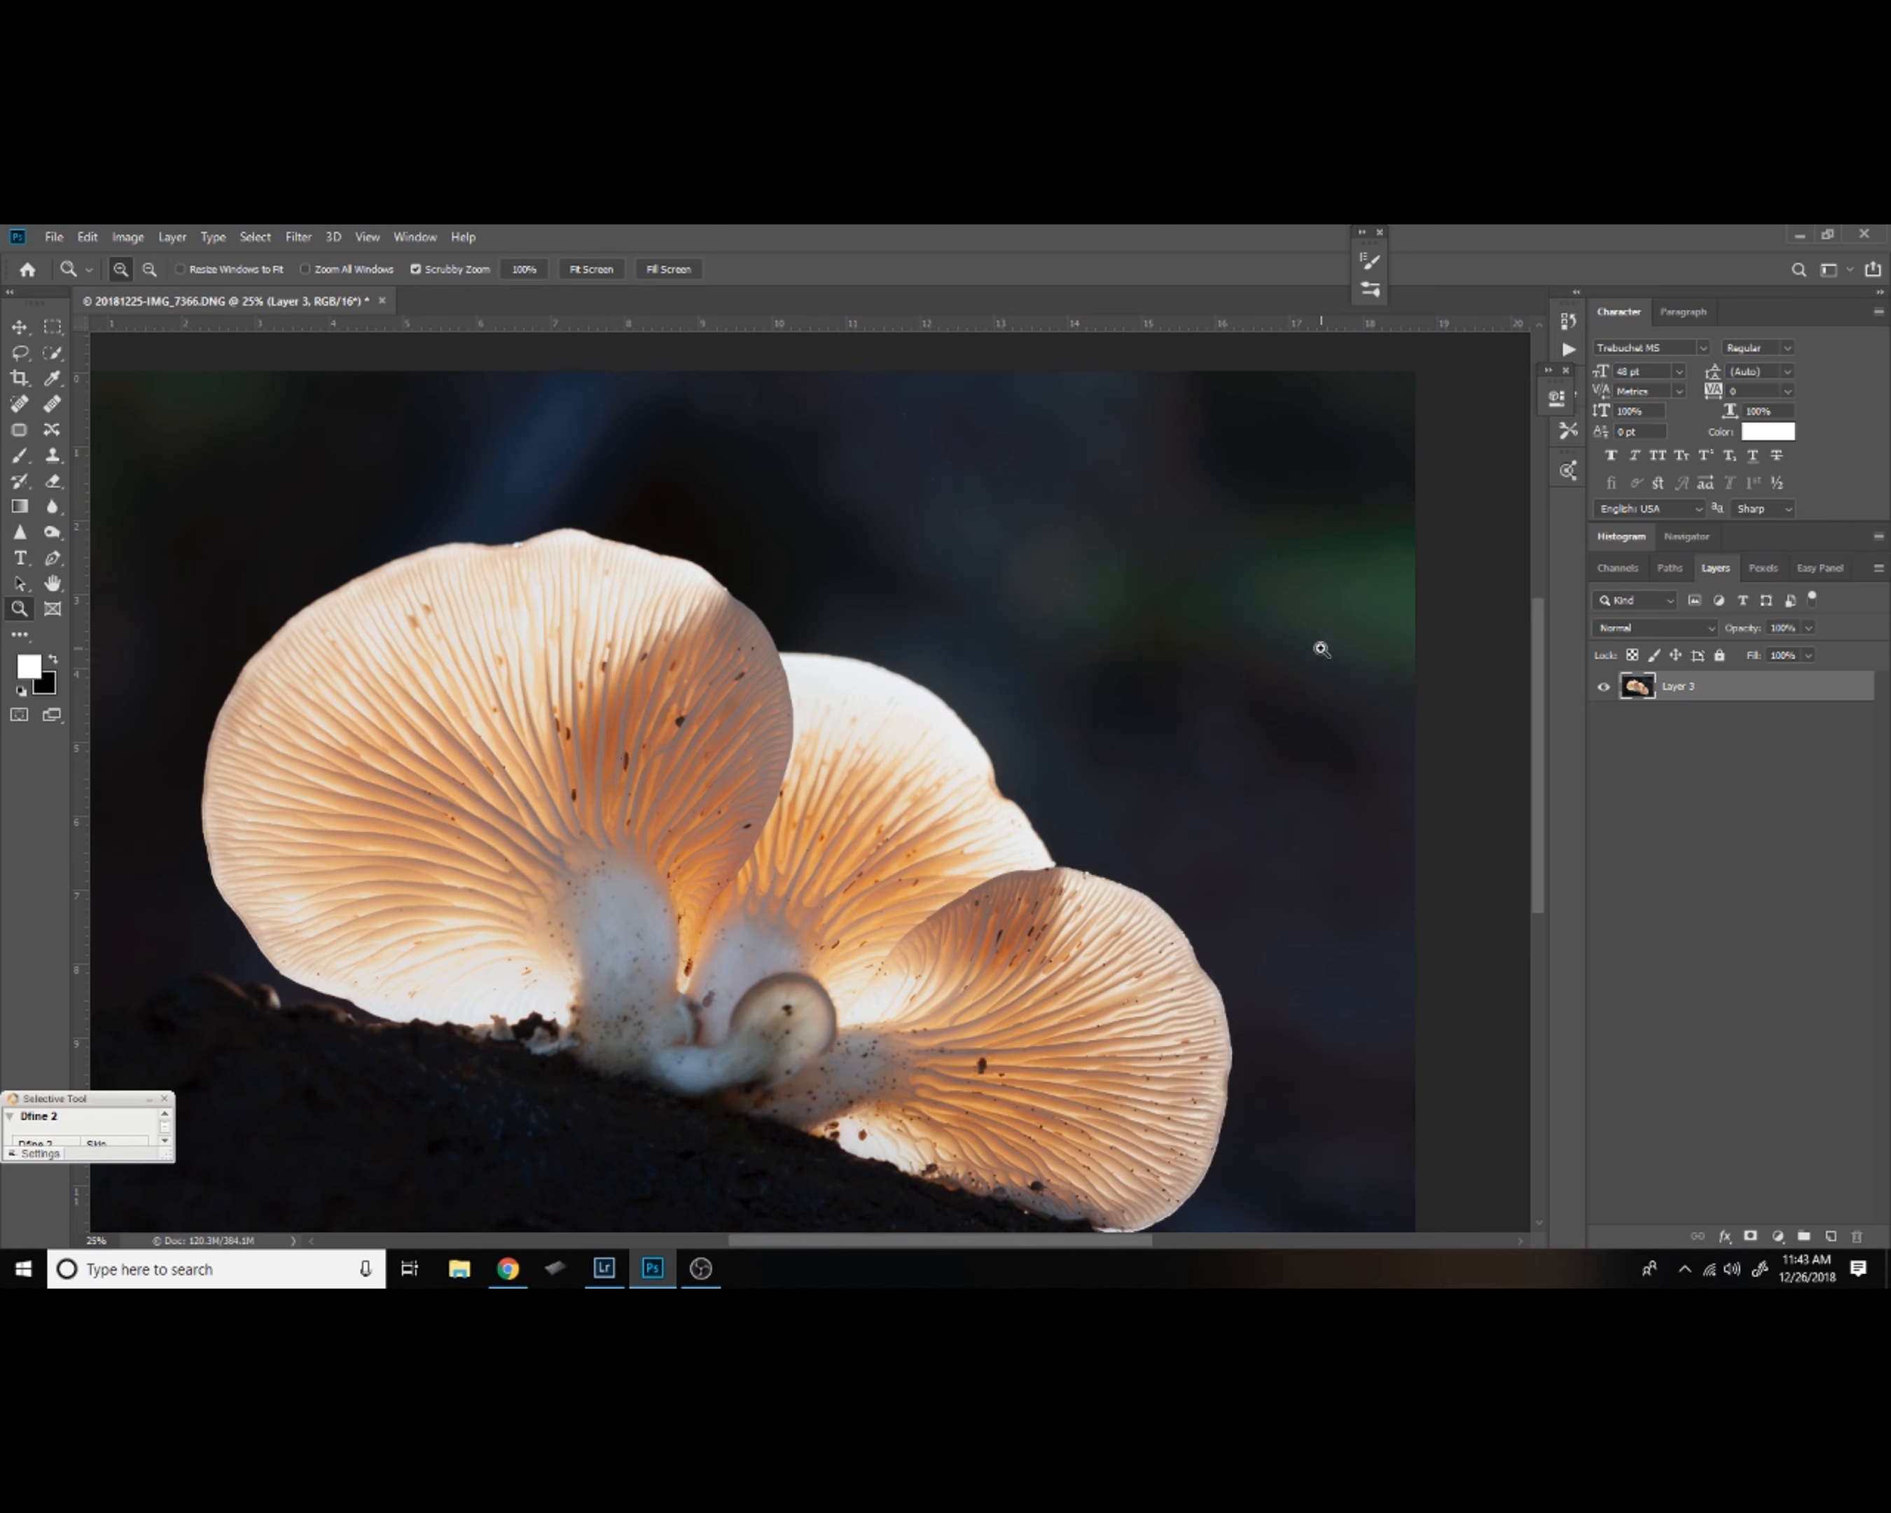
{"action": "left_click", "coordinate": [1780, 1236]}
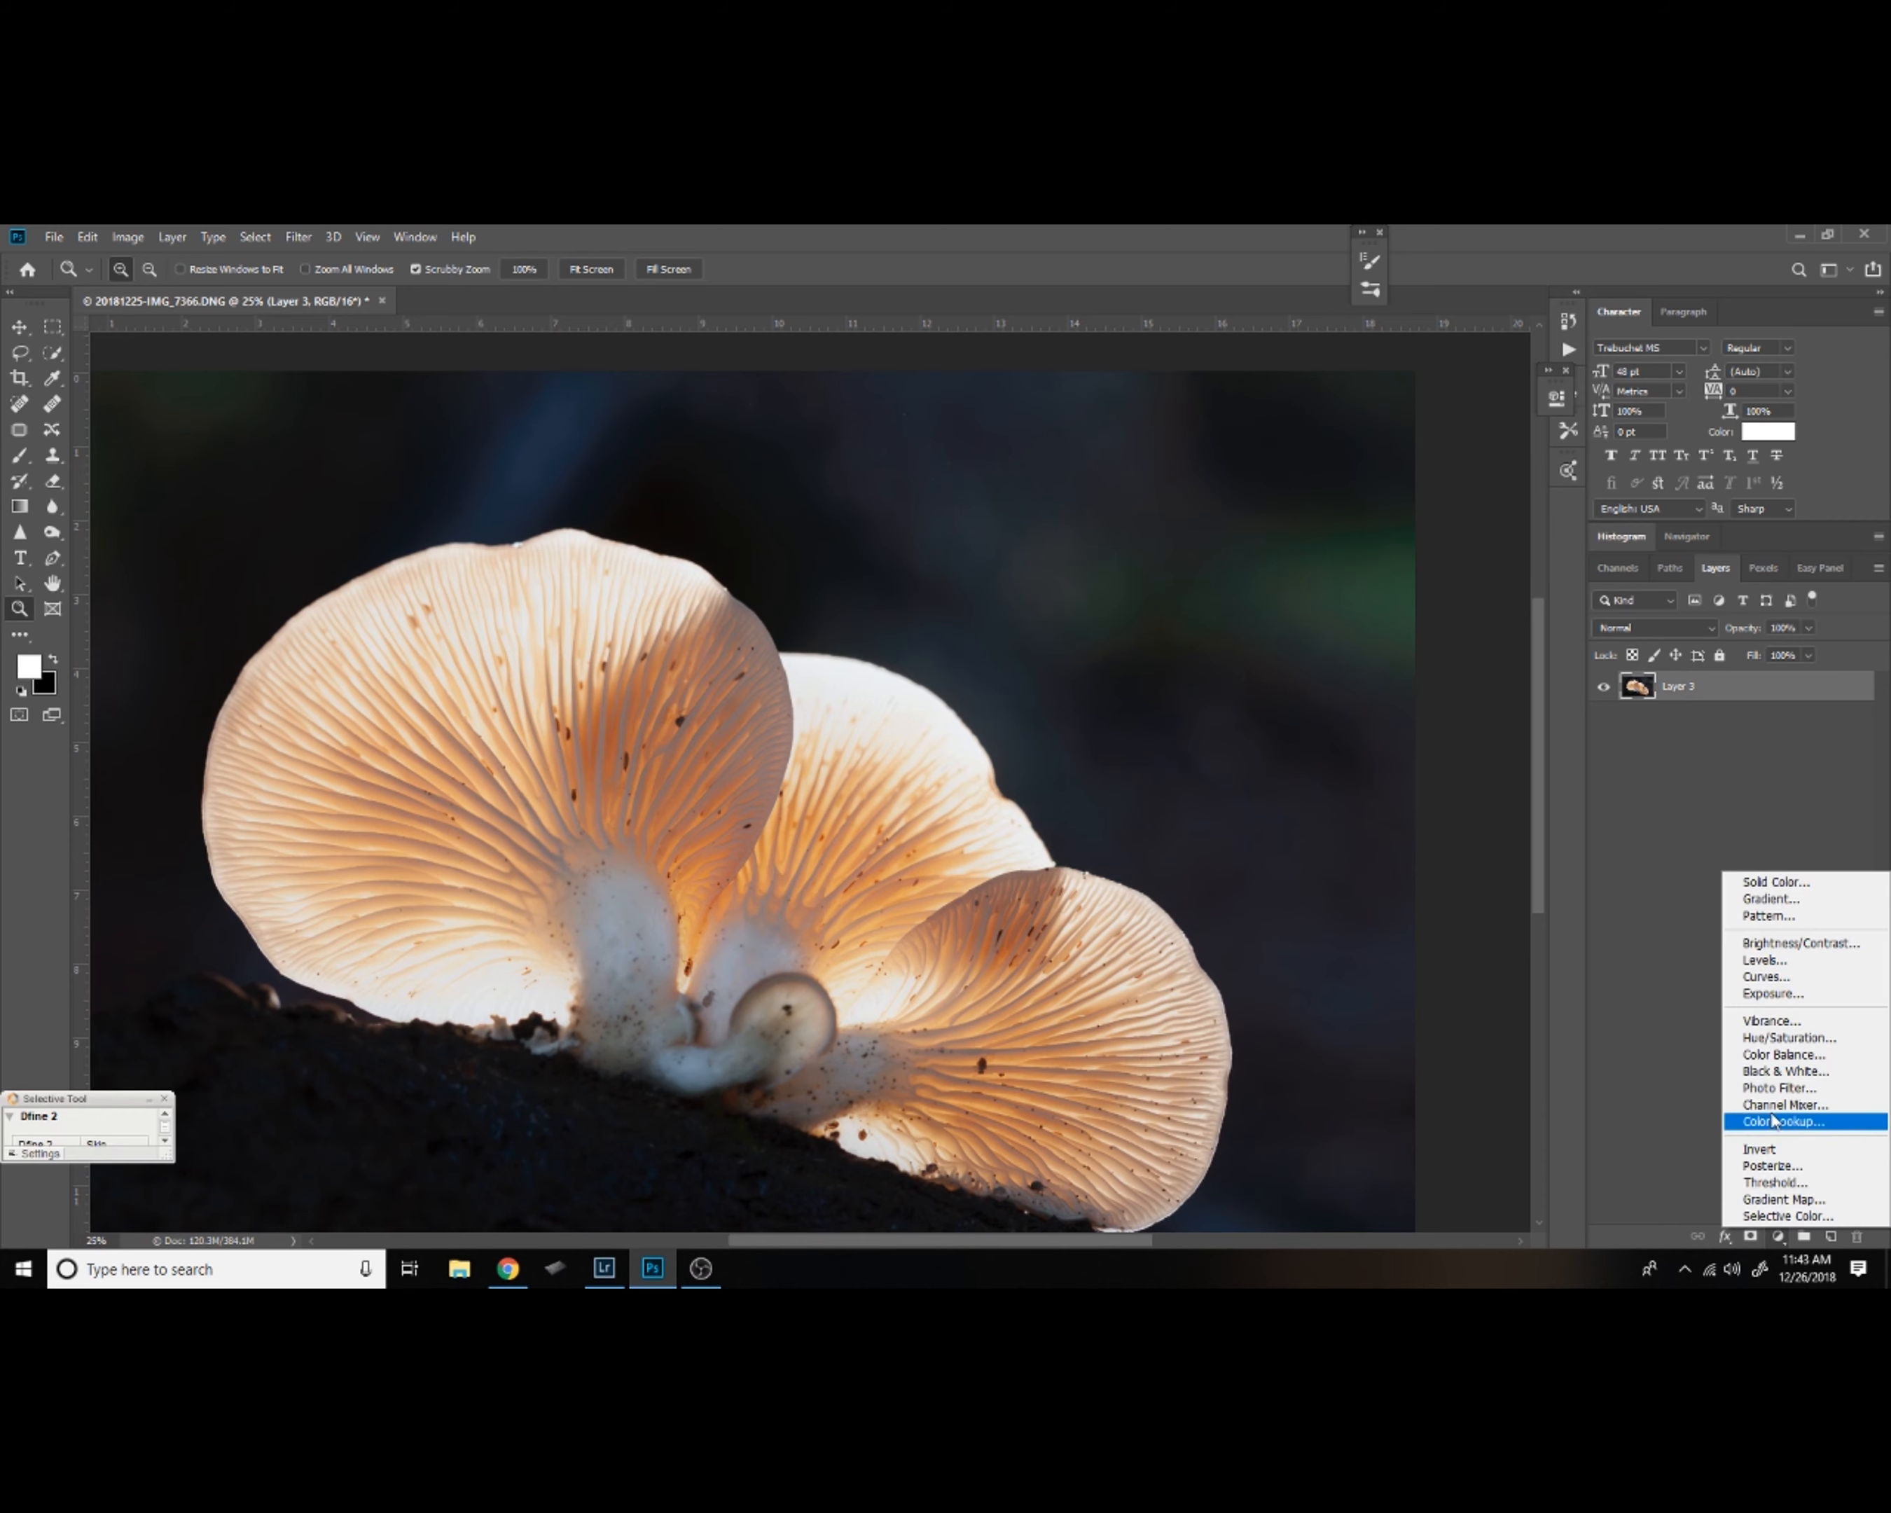
{"action": "left_click", "coordinate": [1781, 1045]}
{"action": "left_click", "coordinate": [1477, 489]}
{"action": "left_click", "coordinate": [1430, 543]}
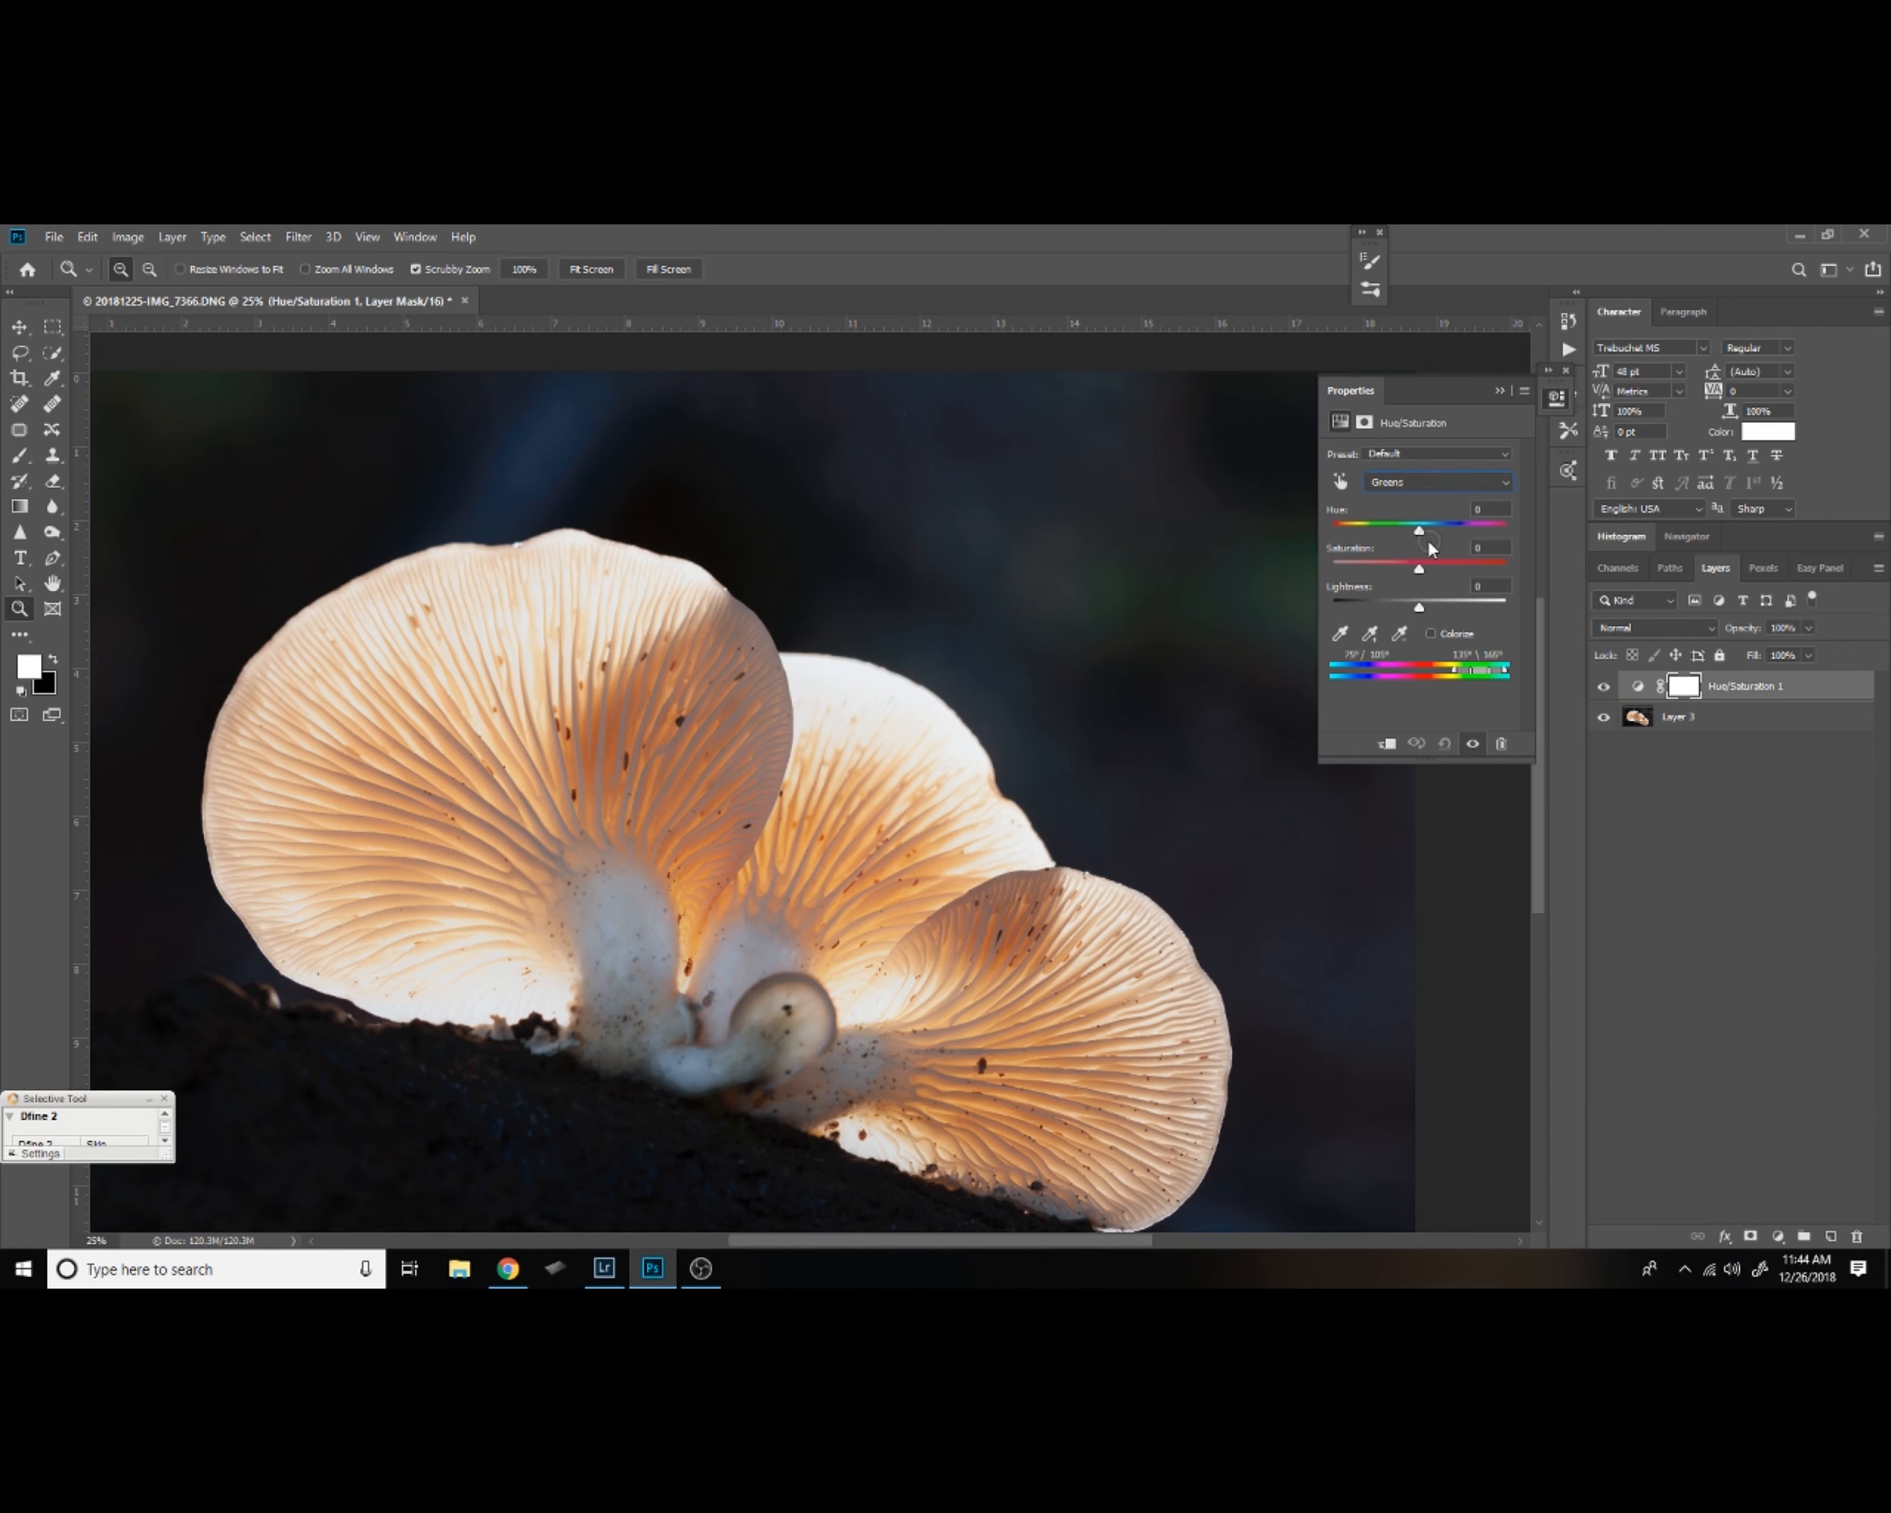
{"action": "left_click", "coordinate": [1369, 633]}
{"action": "left_click", "coordinate": [1216, 591]}
Dock the adjustment's properties with the collapsed panels and reopen the settings of the Hue/Saturation 1 layer.
{"action": "left_click_drag", "start_coordinate": [1425, 386], "coordinate": [1572, 395]}
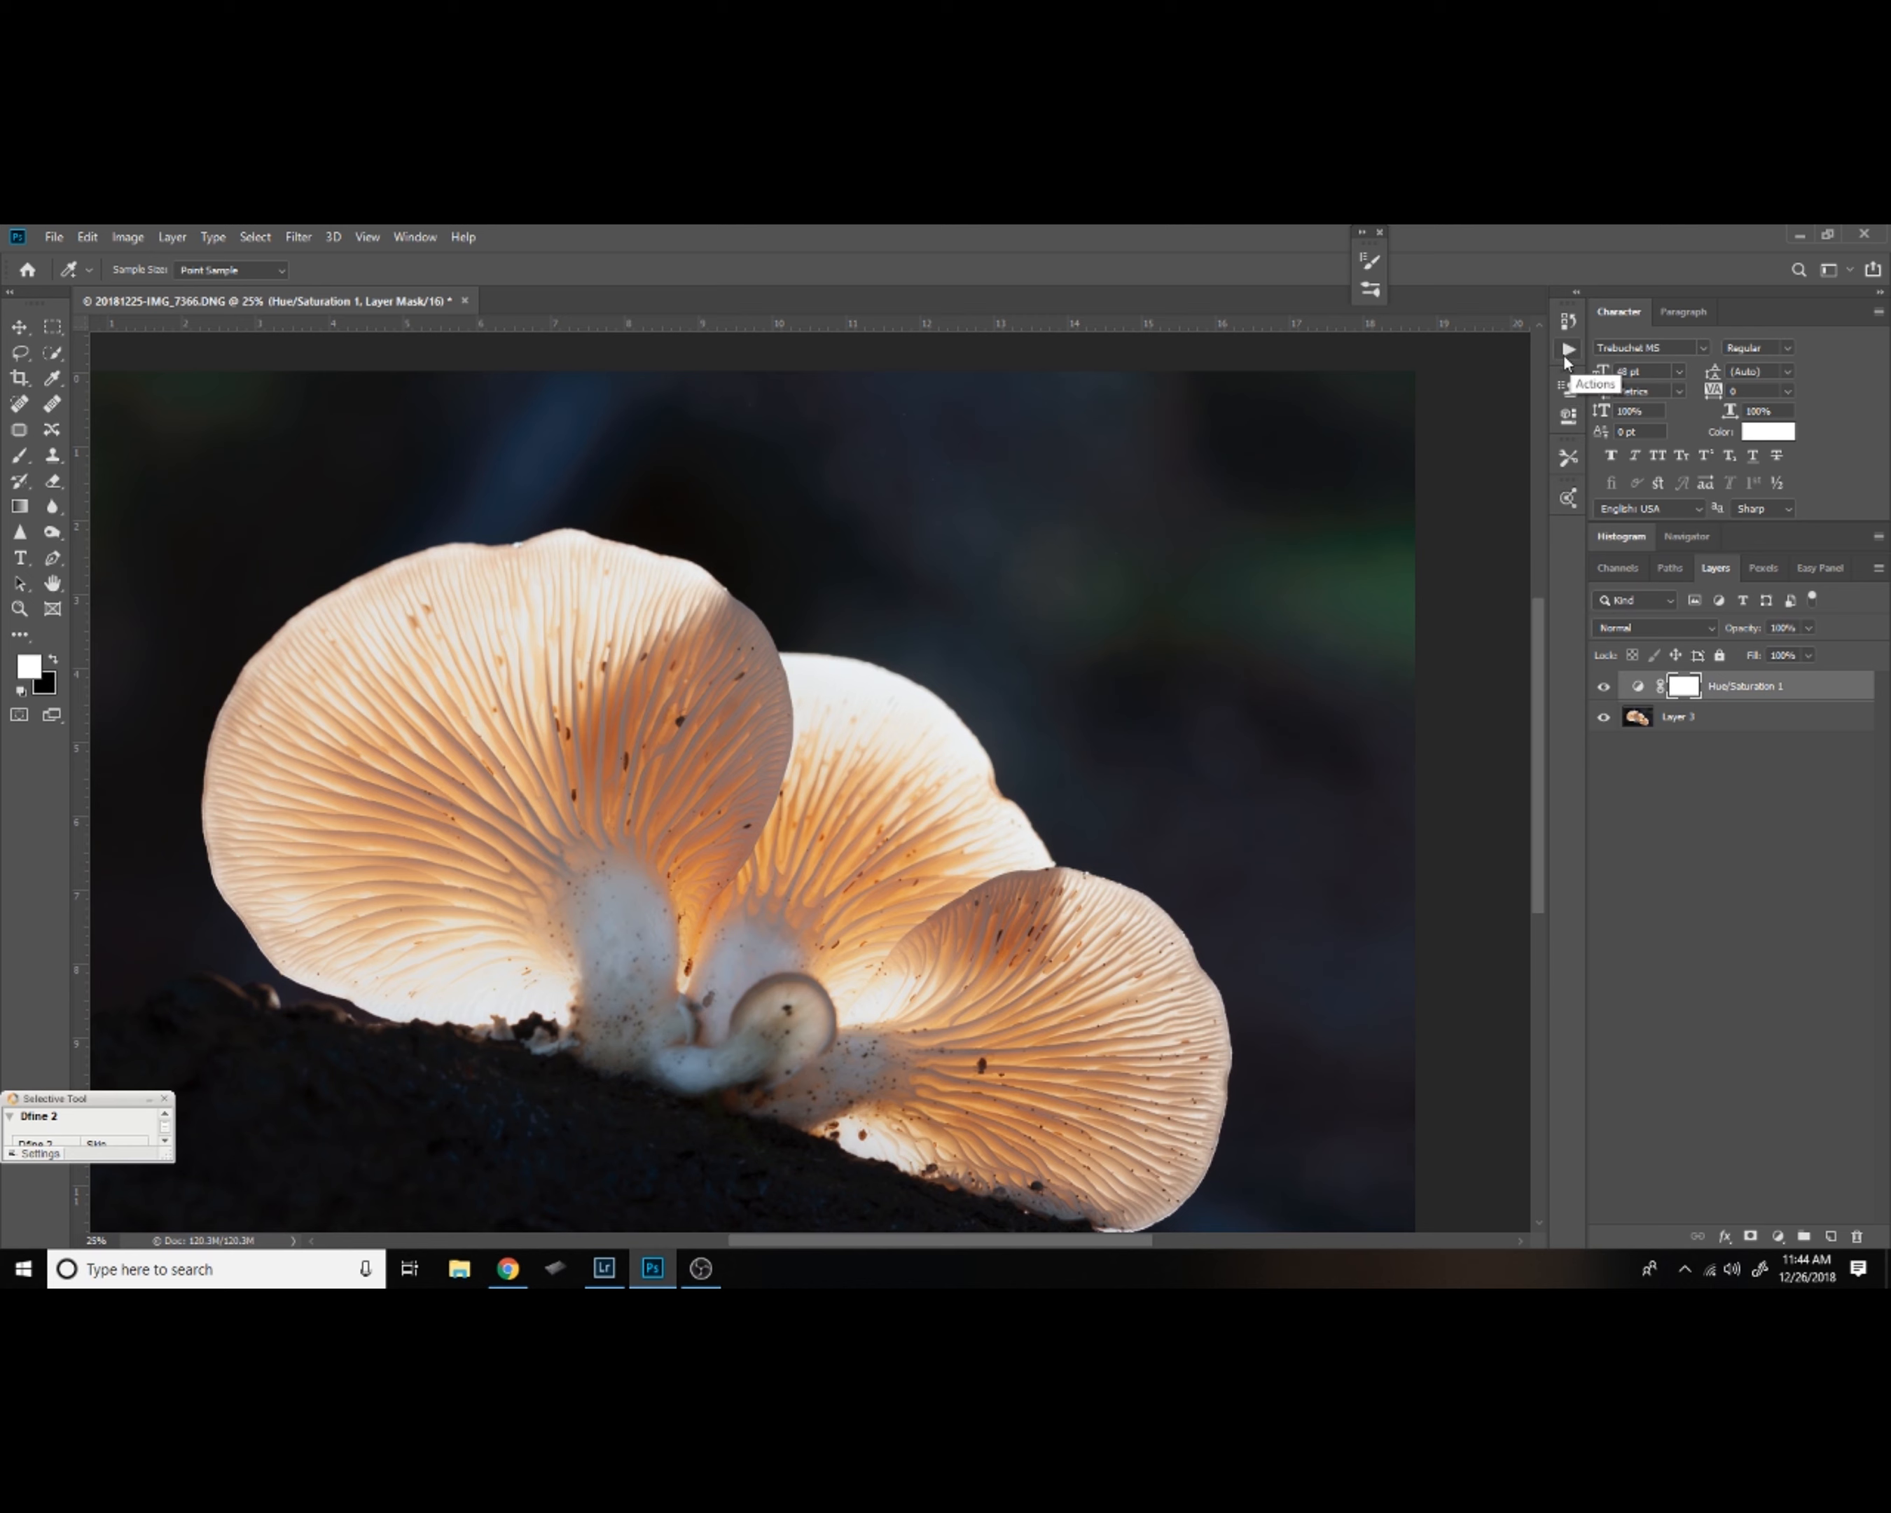
{"action": "key", "text": "z"}
{"action": "double_click", "coordinate": [1637, 683]}
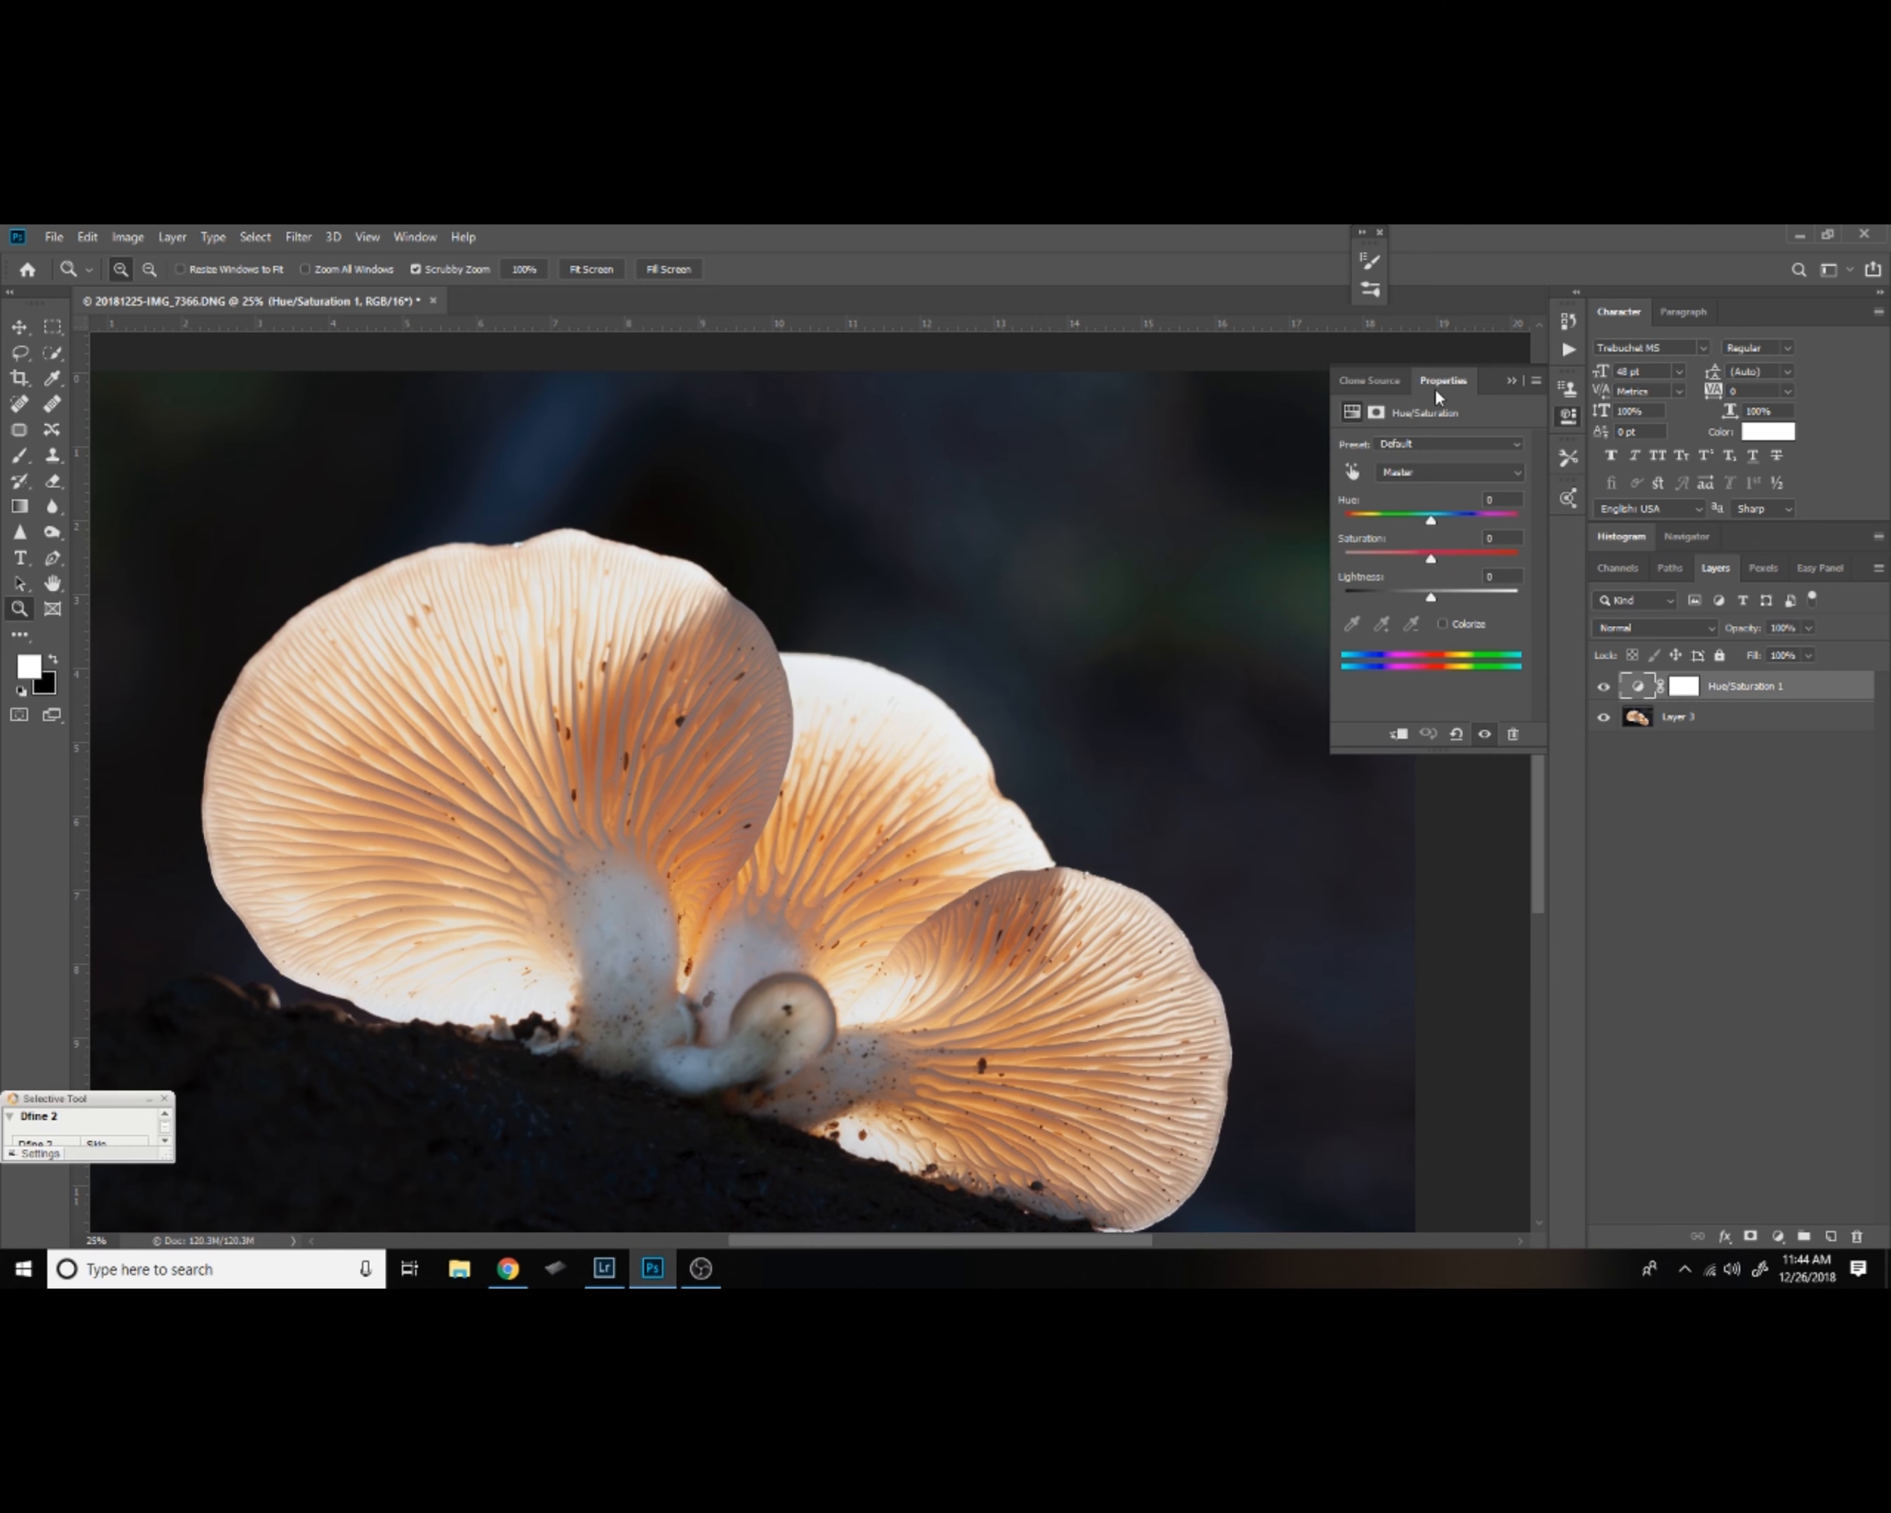
Target Greens again and add the dark background tone above the lowest mushroom to the sampled colour range.
{"action": "left_click", "coordinate": [1519, 471]}
{"action": "left_click", "coordinate": [1467, 531]}
{"action": "left_click", "coordinate": [1381, 623]}
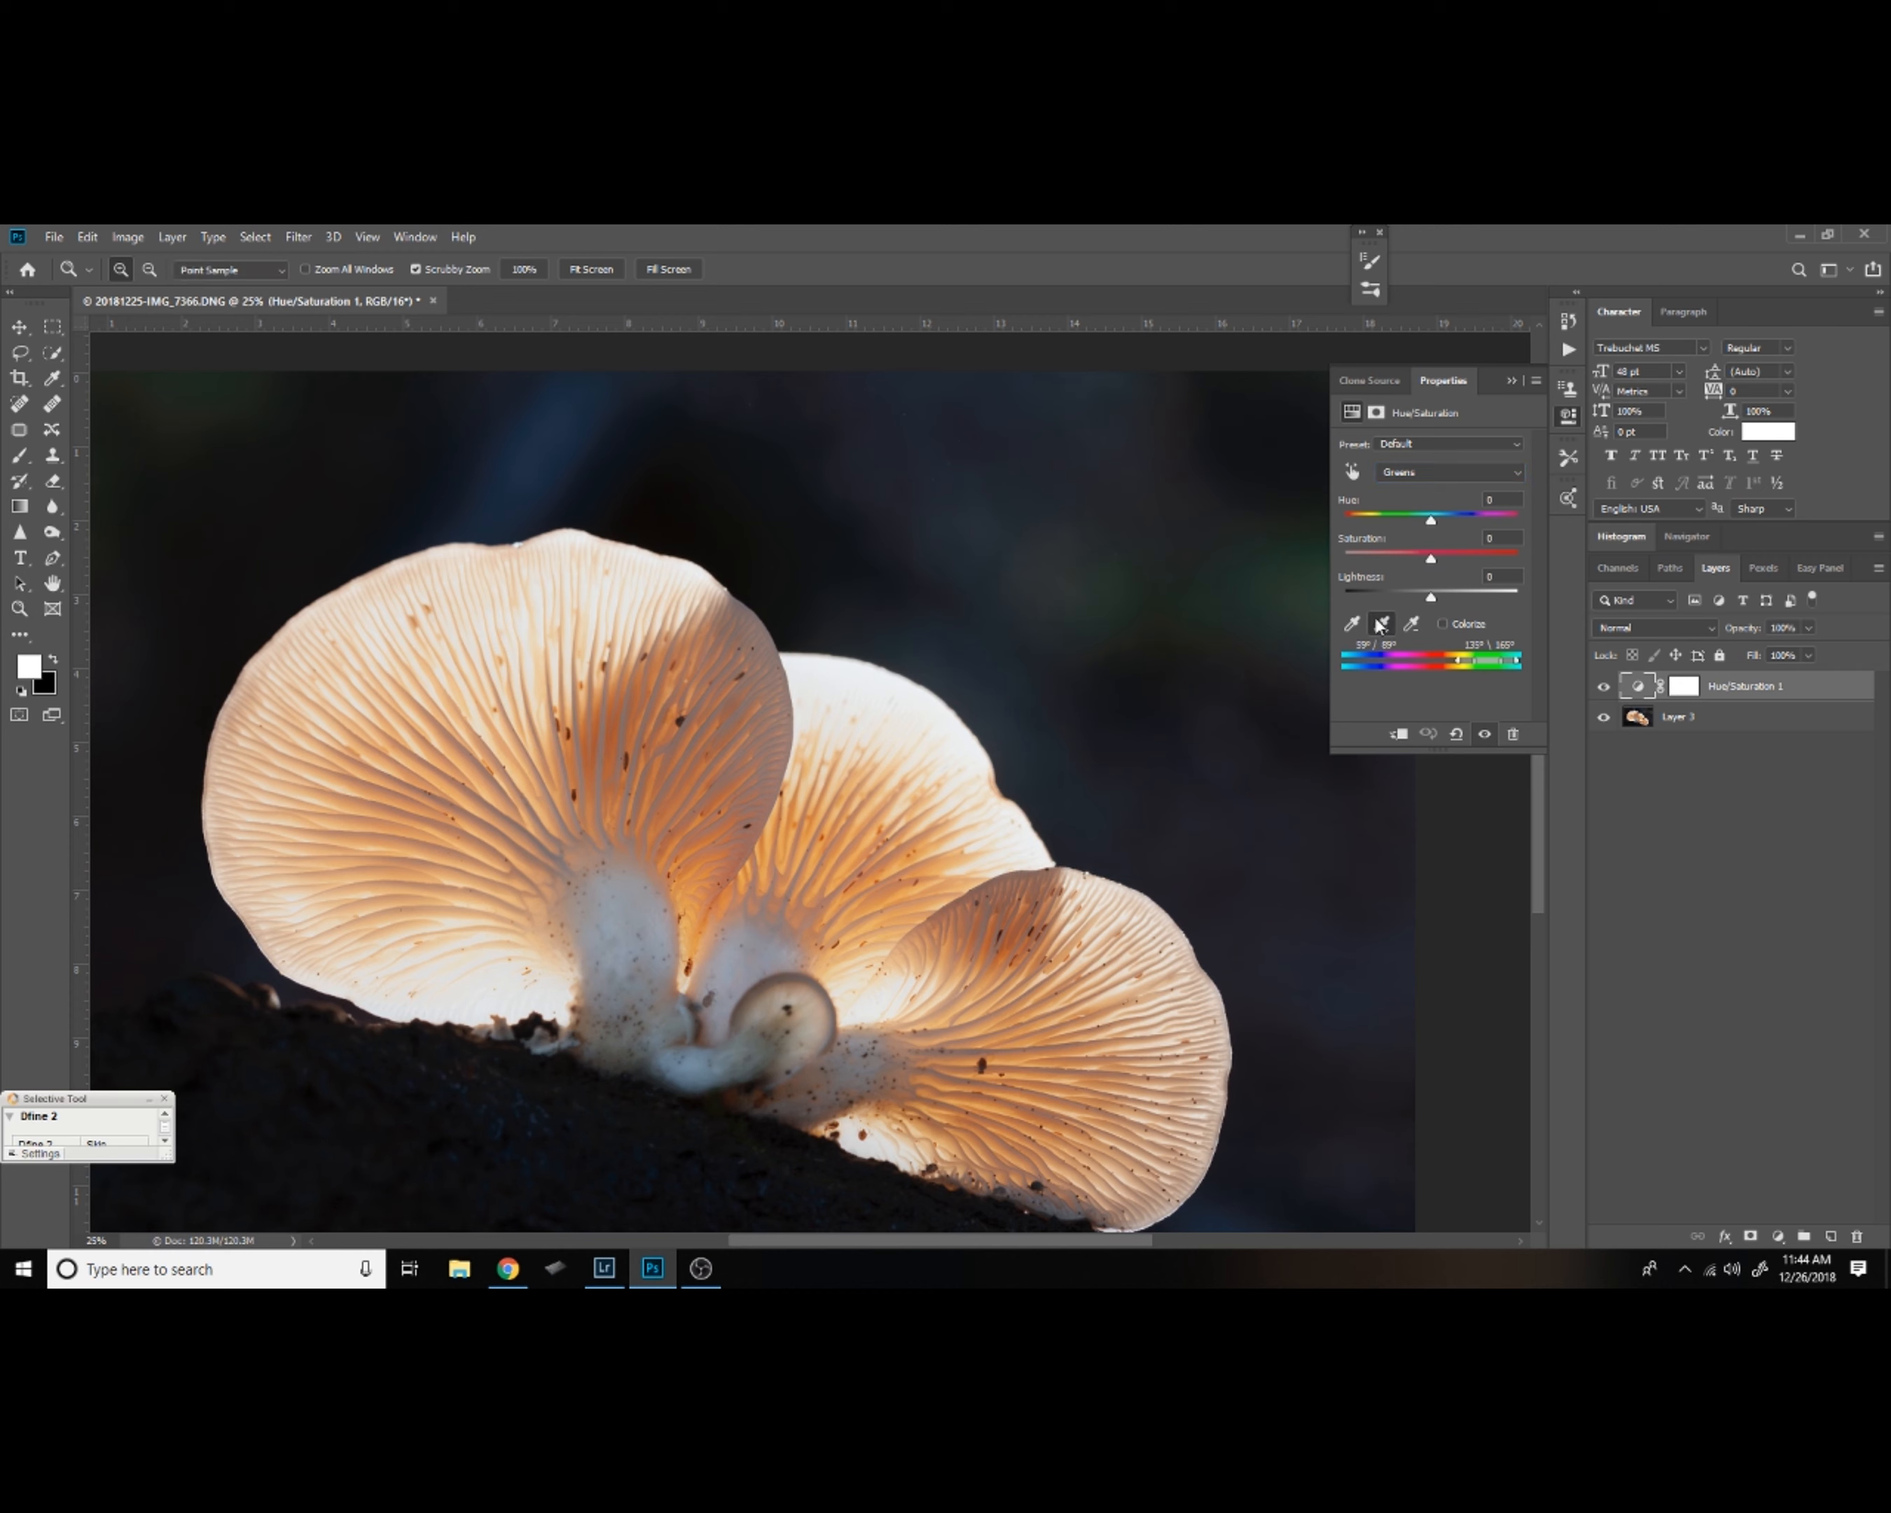
{"action": "left_click", "coordinate": [1138, 603]}
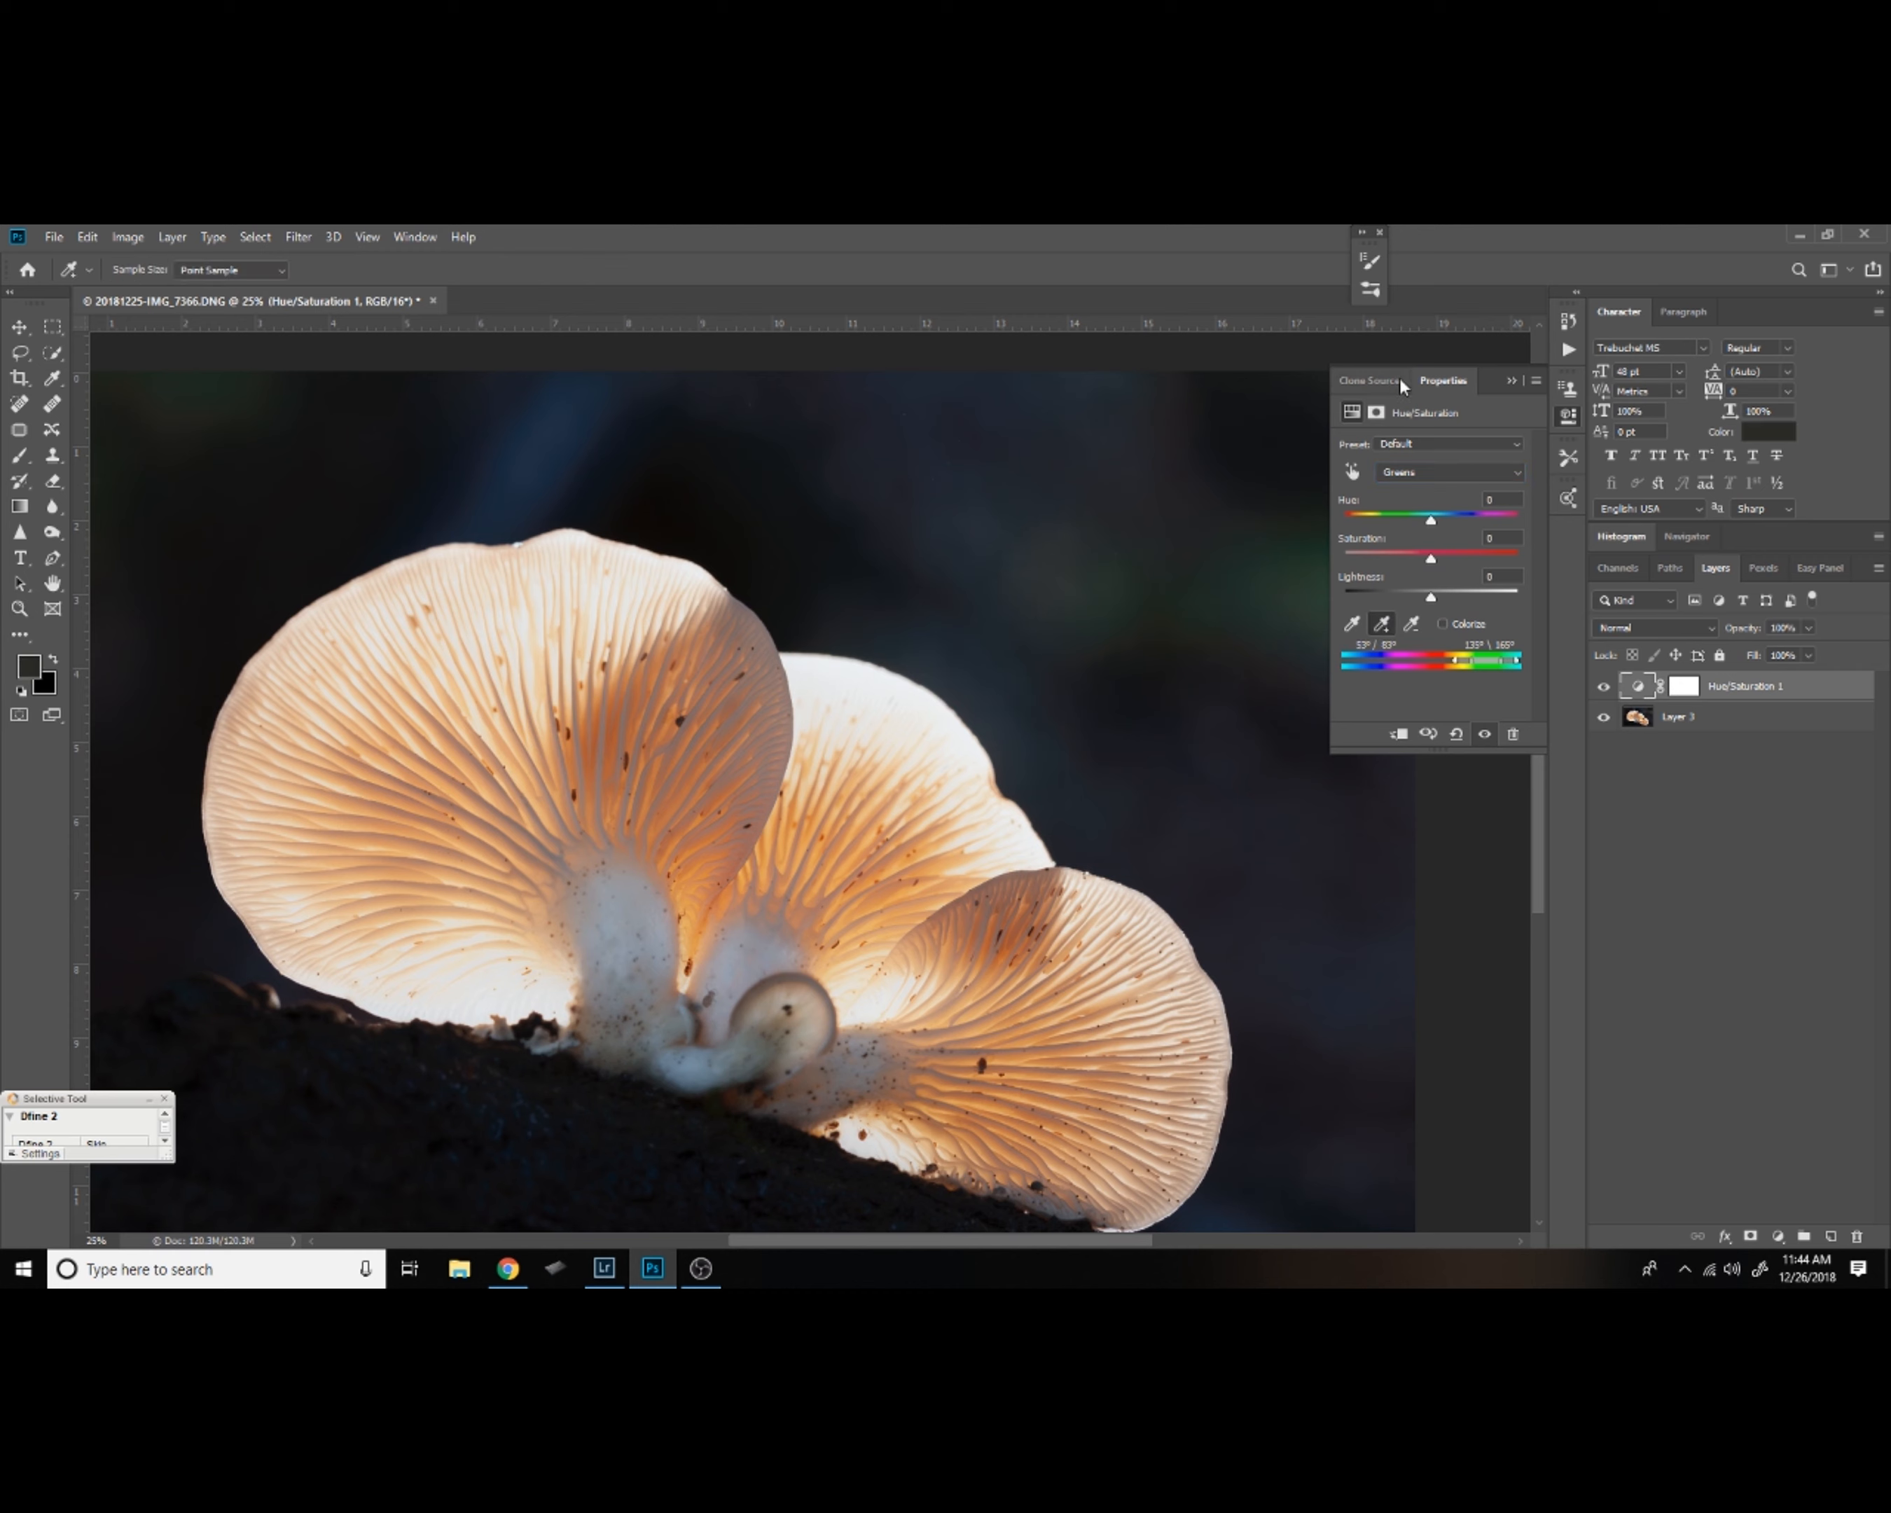
Float the adjustment's properties clear of the green background patch and lower the Greens saturation to -45.
{"action": "mouse_move", "coordinate": [1420, 368]}
{"action": "left_mouse_down"}
{"action": "mouse_move", "coordinate": [1513, 696]}
{"action": "mouse_move", "coordinate": [1490, 812]}
{"action": "left_mouse_up"}
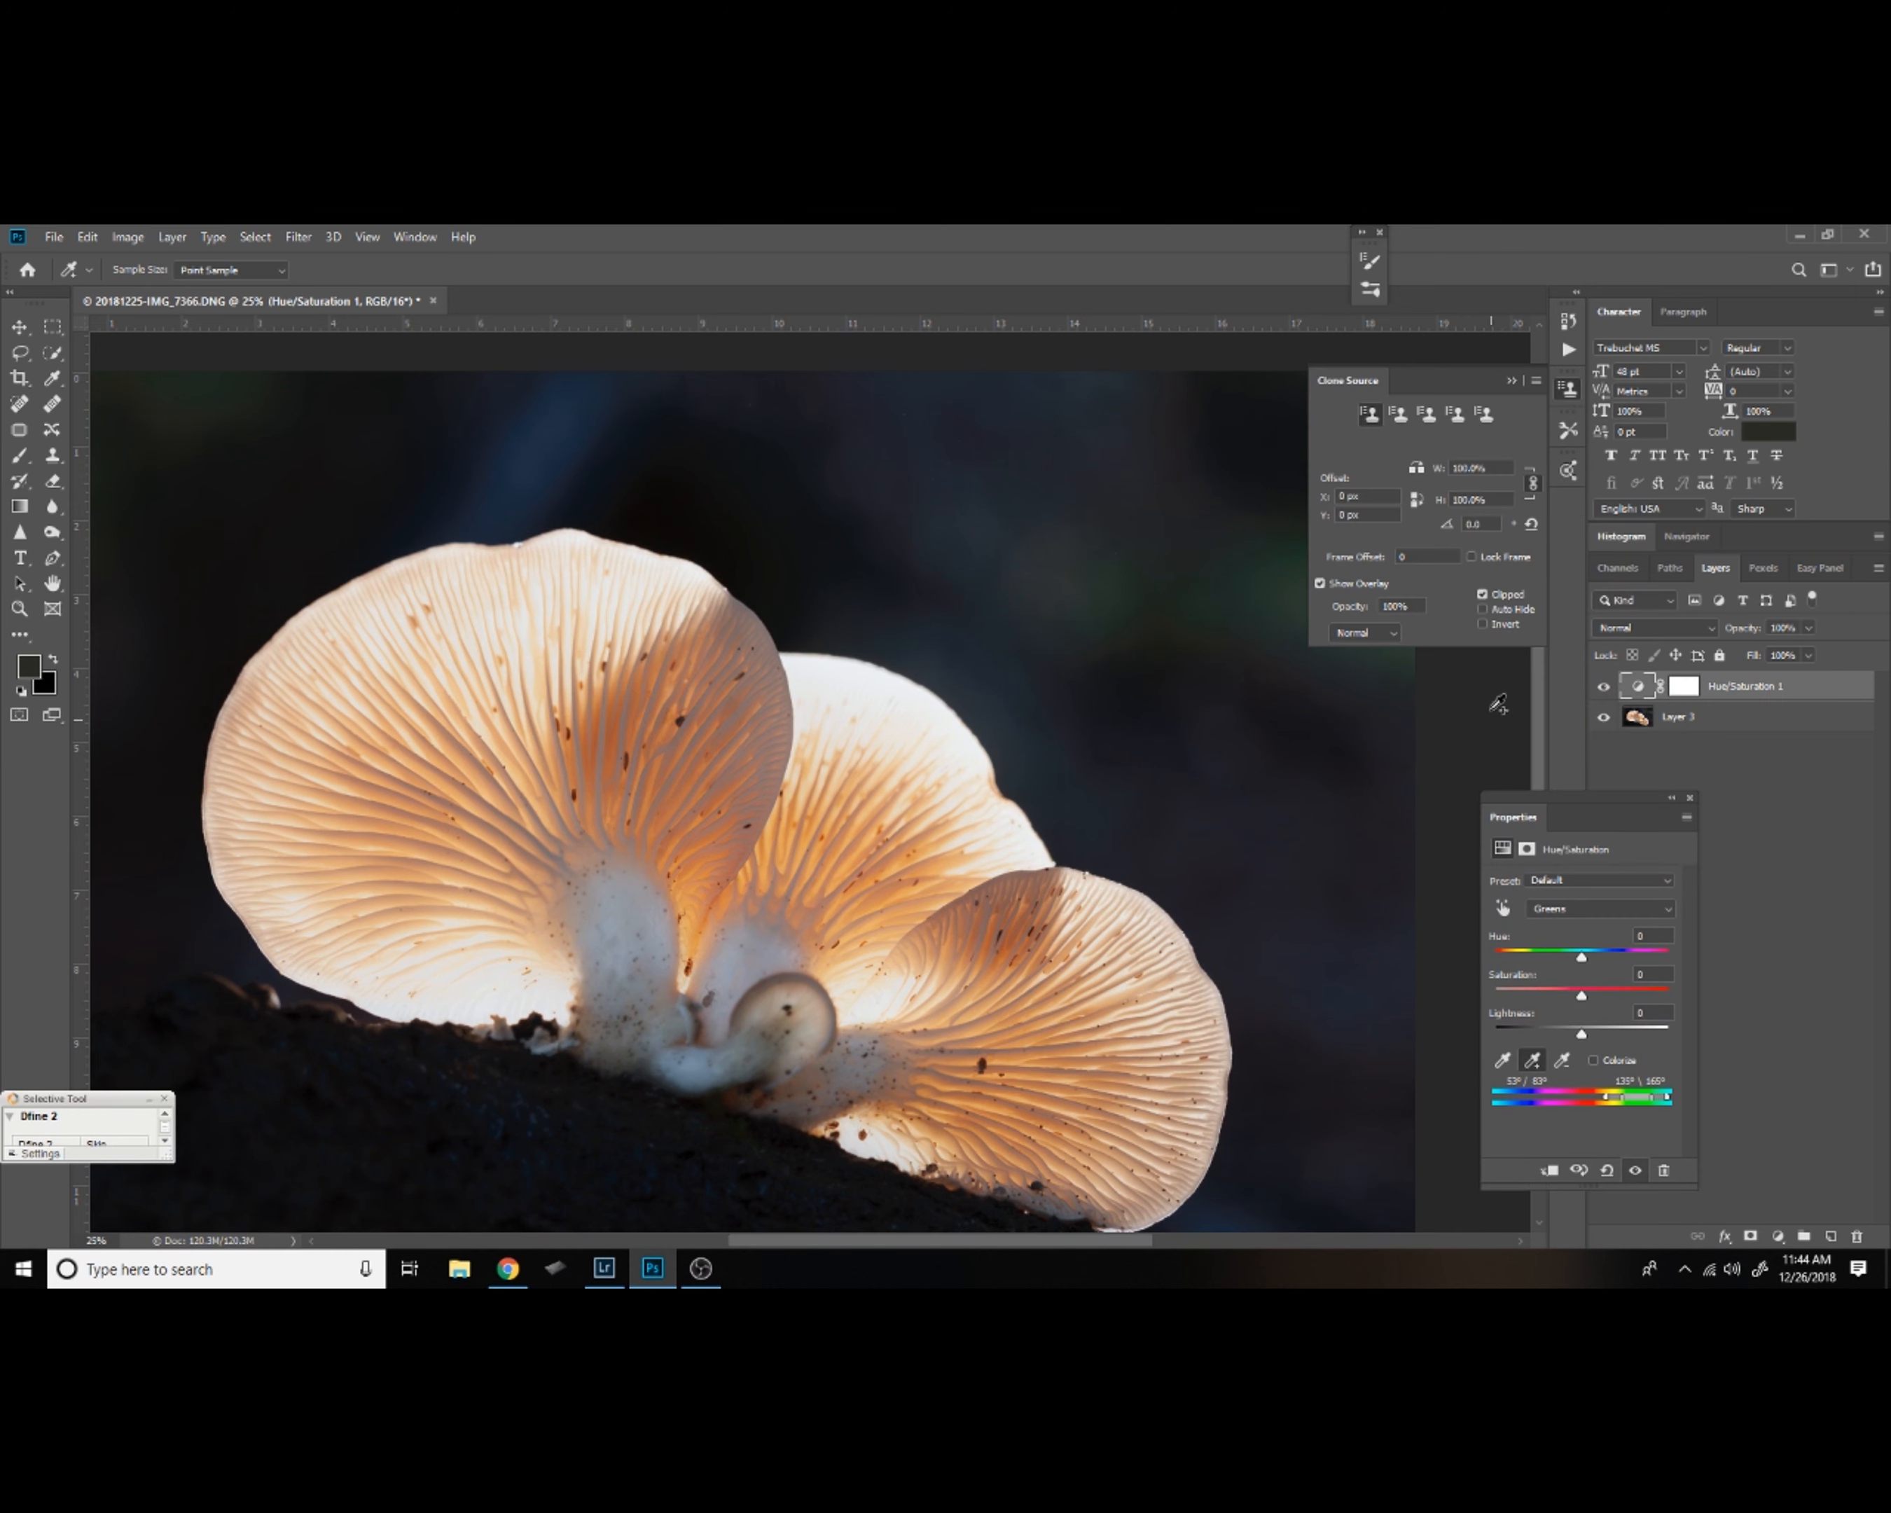
{"action": "left_click", "coordinate": [1512, 383]}
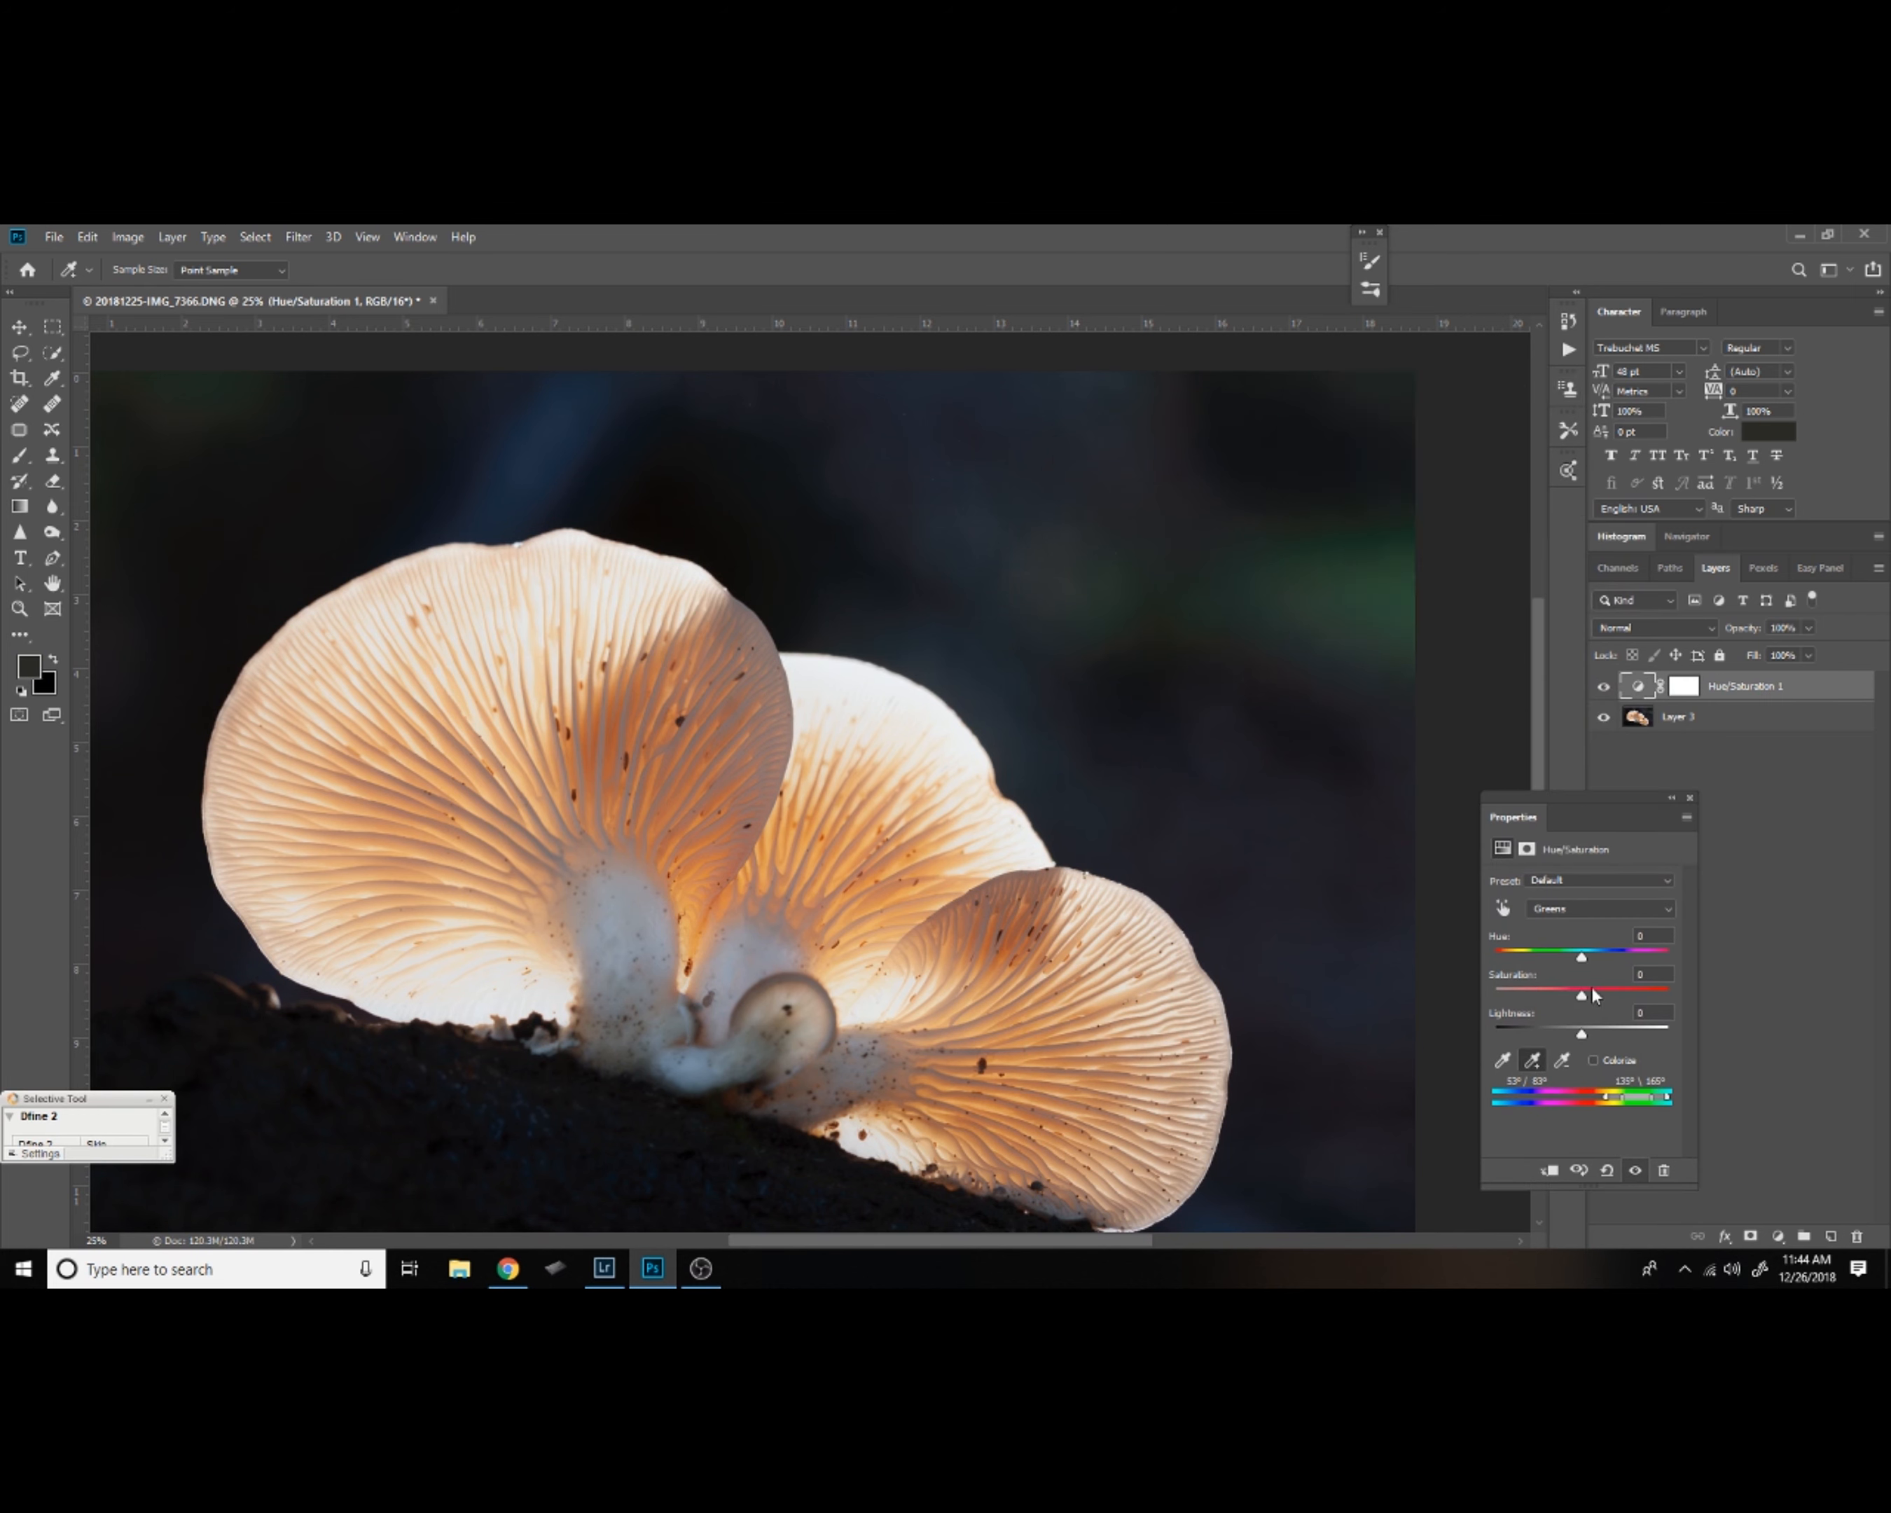
{"action": "left_click_drag", "start_coordinate": [1582, 998], "coordinate": [1553, 1002]}
{"action": "left_click_drag", "start_coordinate": [1532, 1002], "coordinate": [1549, 1014]}
{"action": "mouse_move", "coordinate": [1016, 807]}
{"action": "left_mouse_down"}
{"action": "mouse_move", "coordinate": [1107, 616]}
{"action": "mouse_move", "coordinate": [1255, 827]}
{"action": "mouse_move", "coordinate": [1360, 933]}
{"action": "mouse_move", "coordinate": [1076, 861]}
{"action": "mouse_move", "coordinate": [1023, 828]}
{"action": "left_mouse_up"}
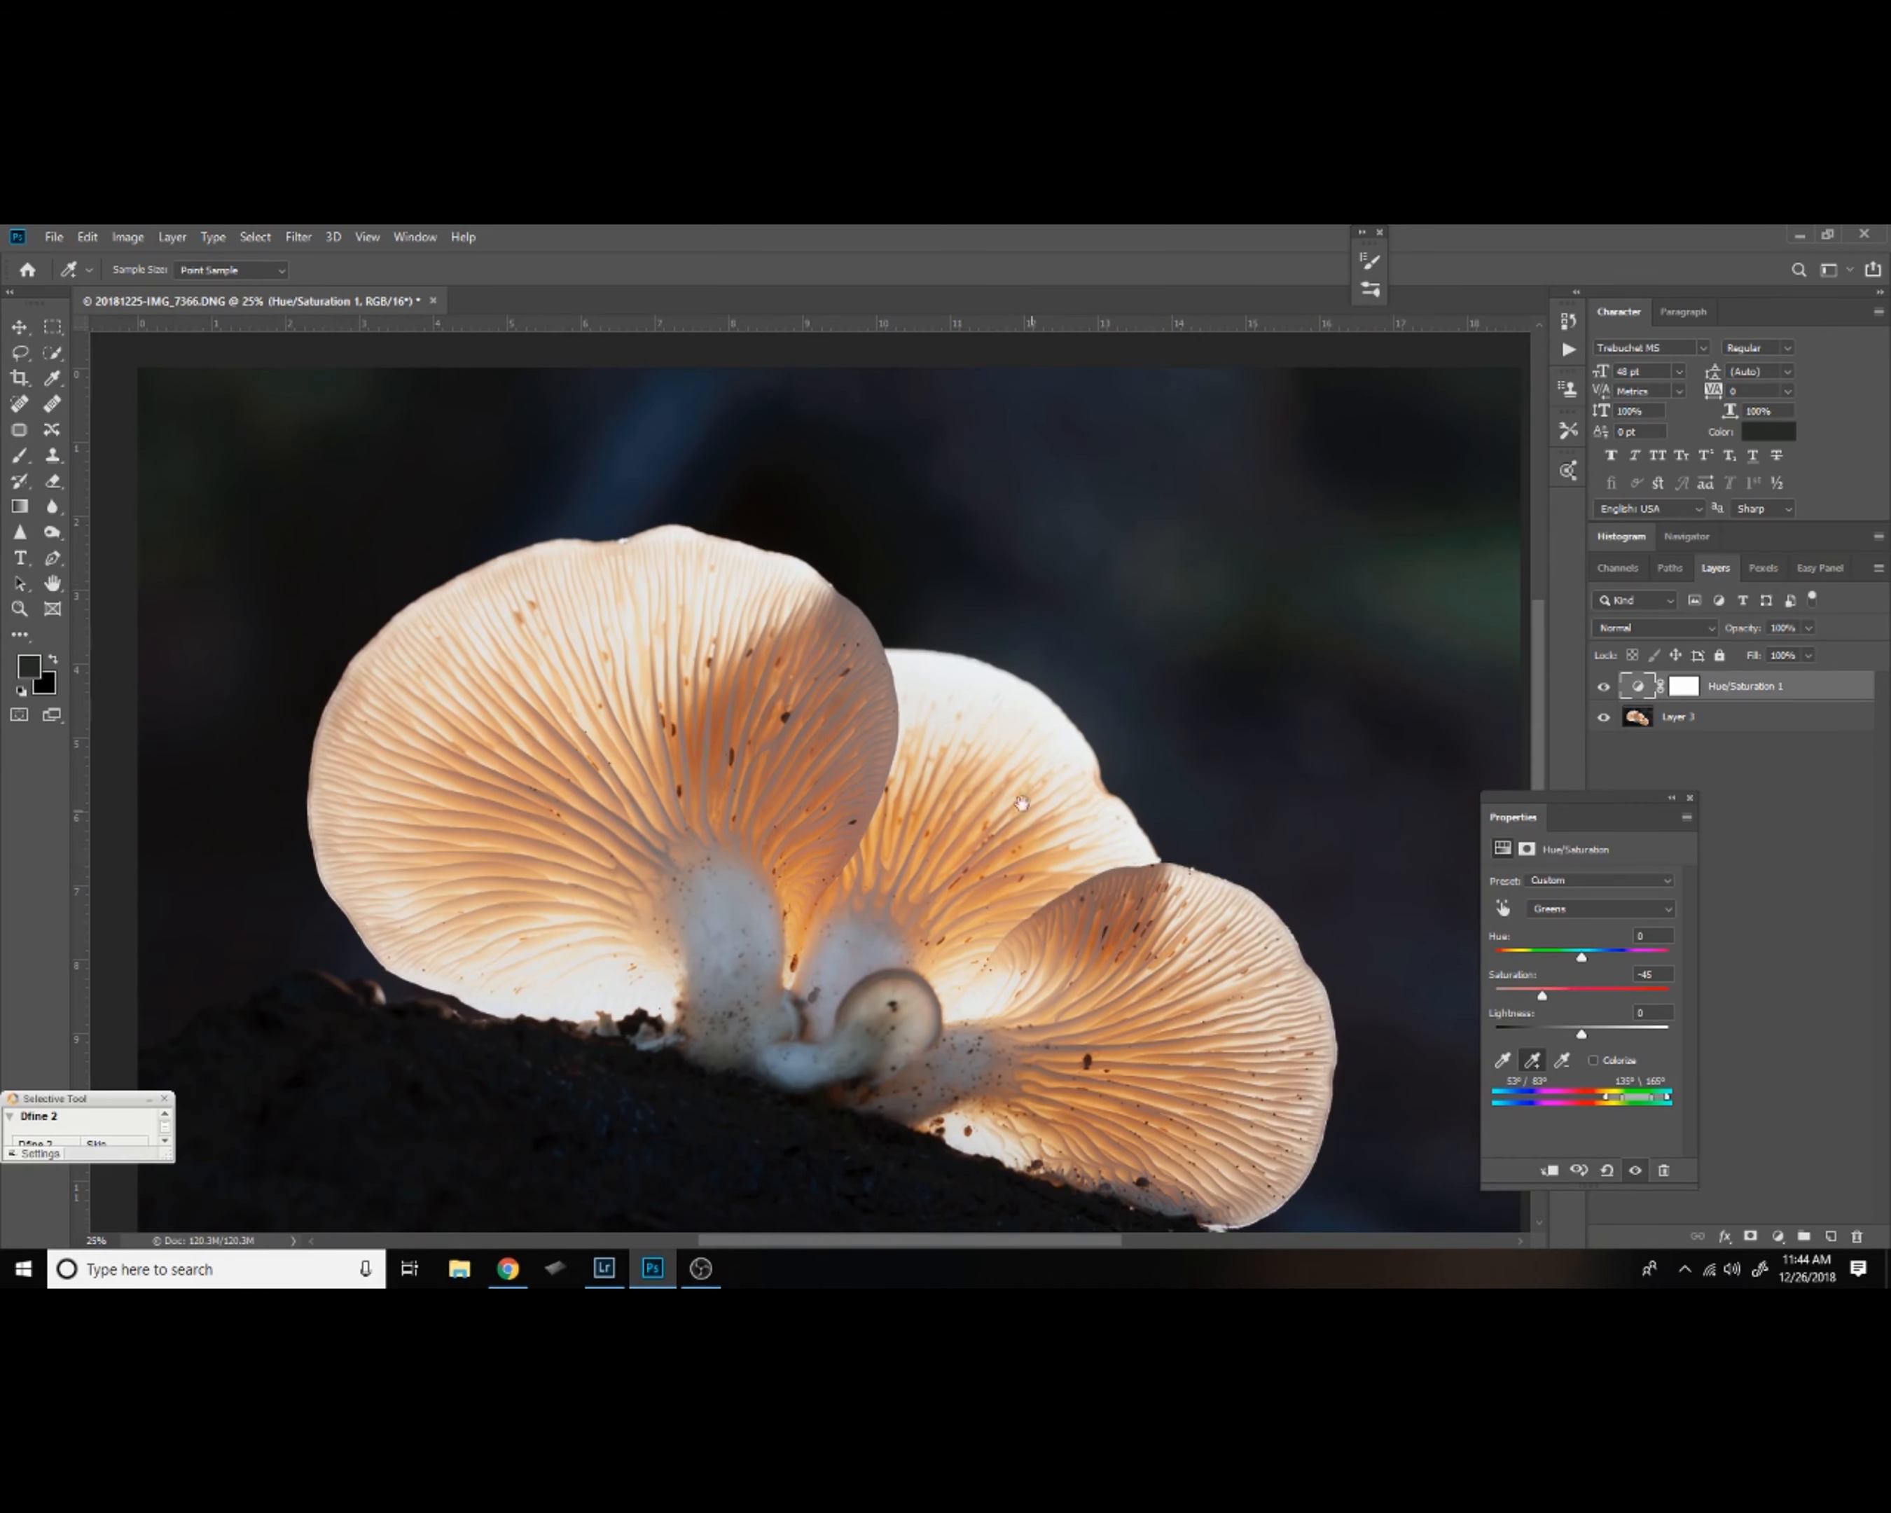
Target Blues, add the blue streak above the largest mushroom to the sampled range and lower its saturation to -39.
{"action": "left_click", "coordinate": [1664, 910]}
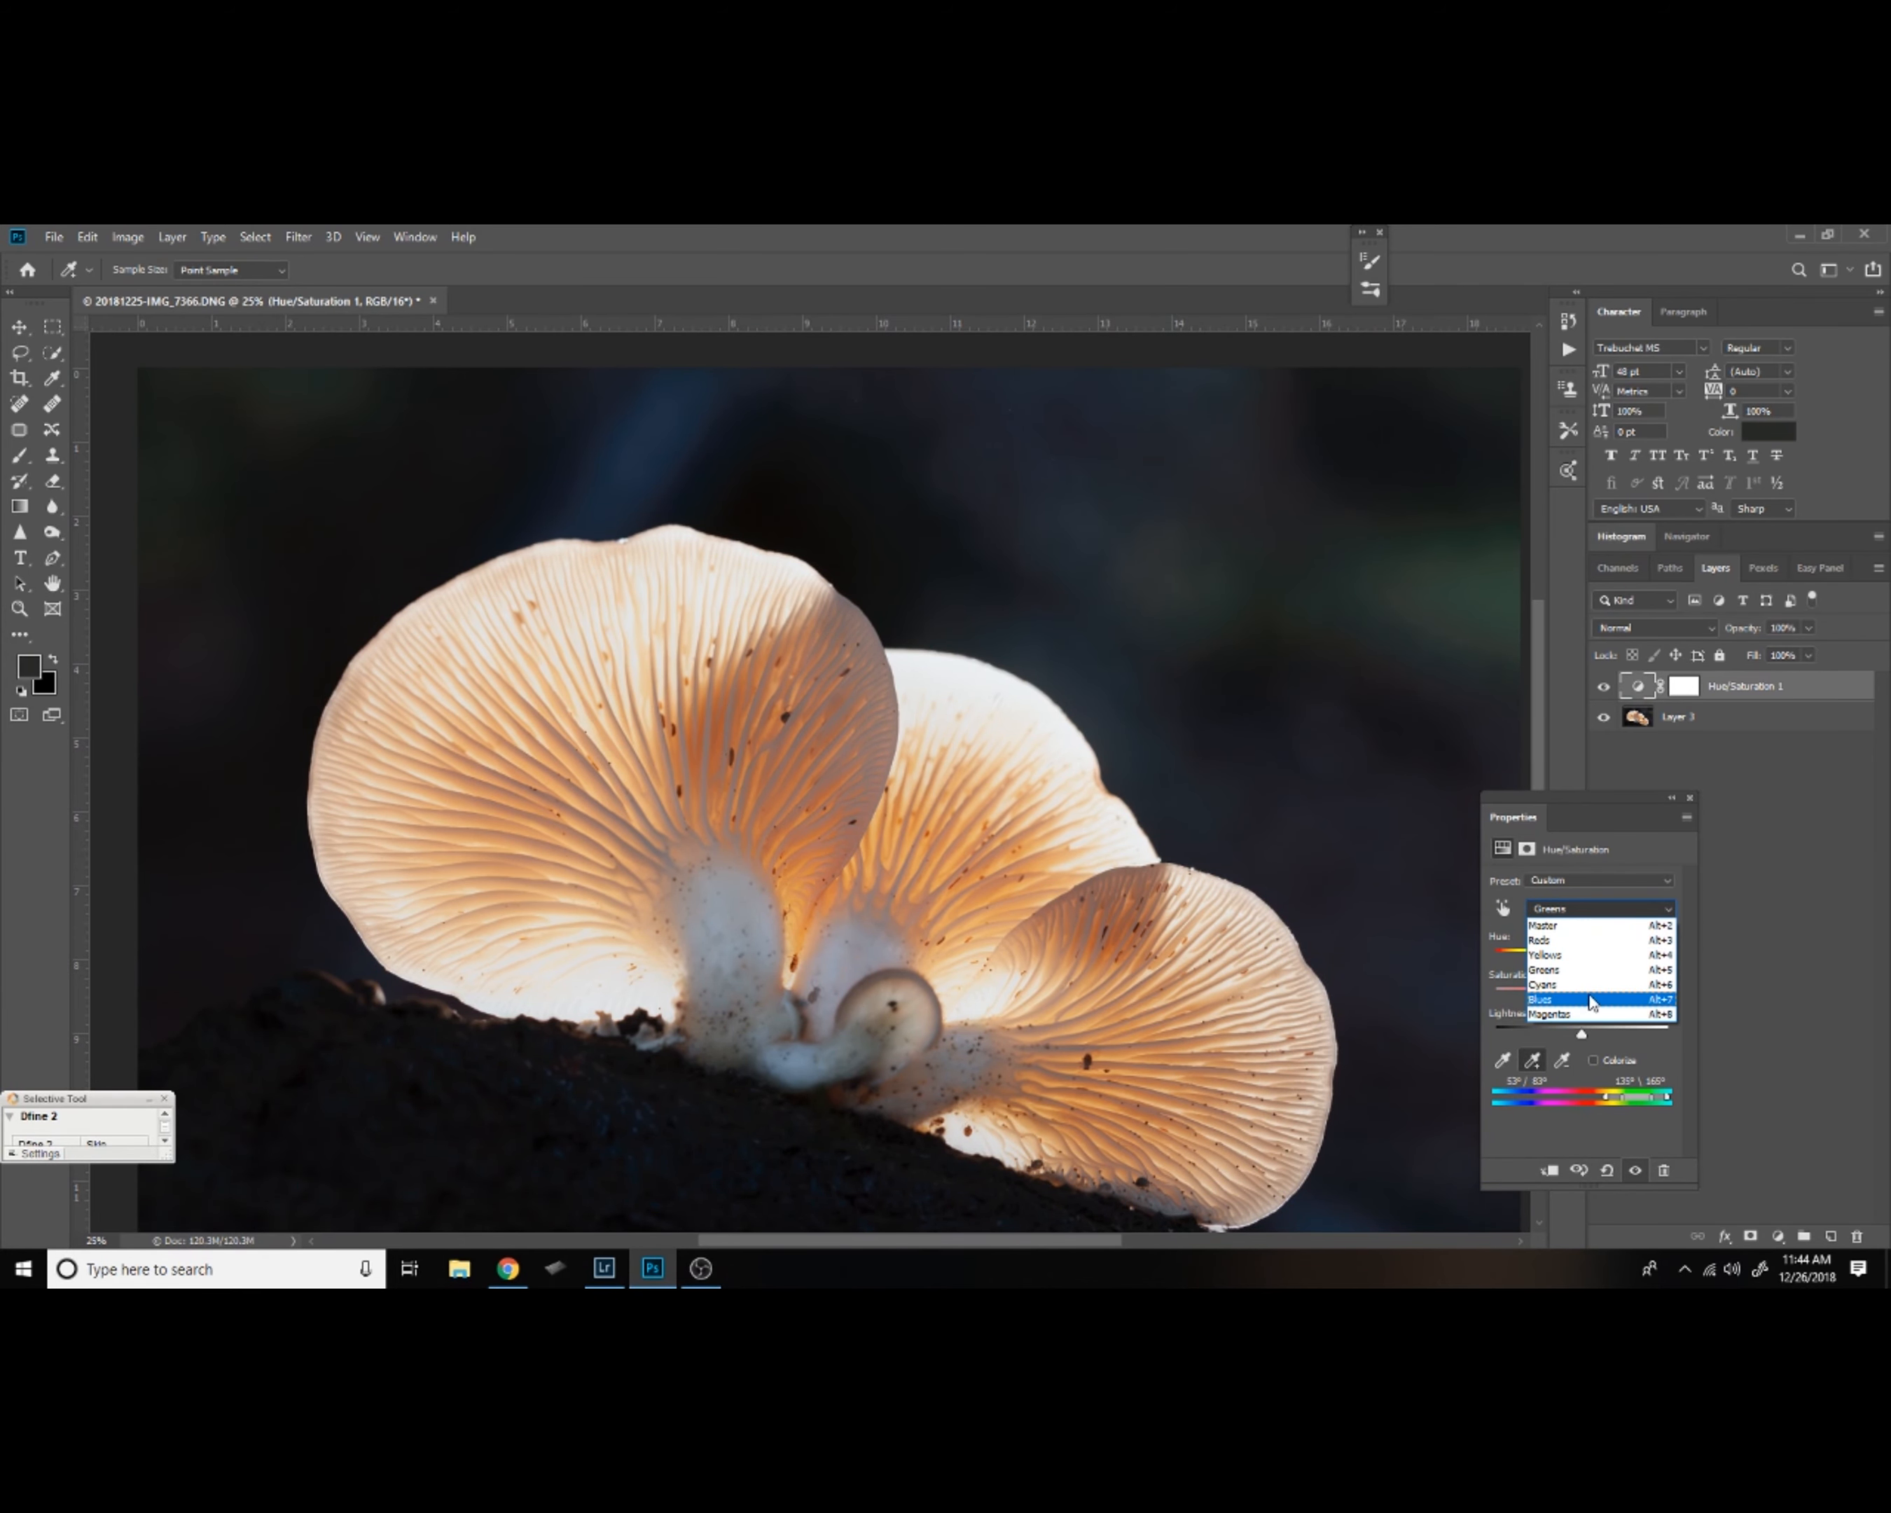
{"action": "left_click", "coordinate": [1592, 1000]}
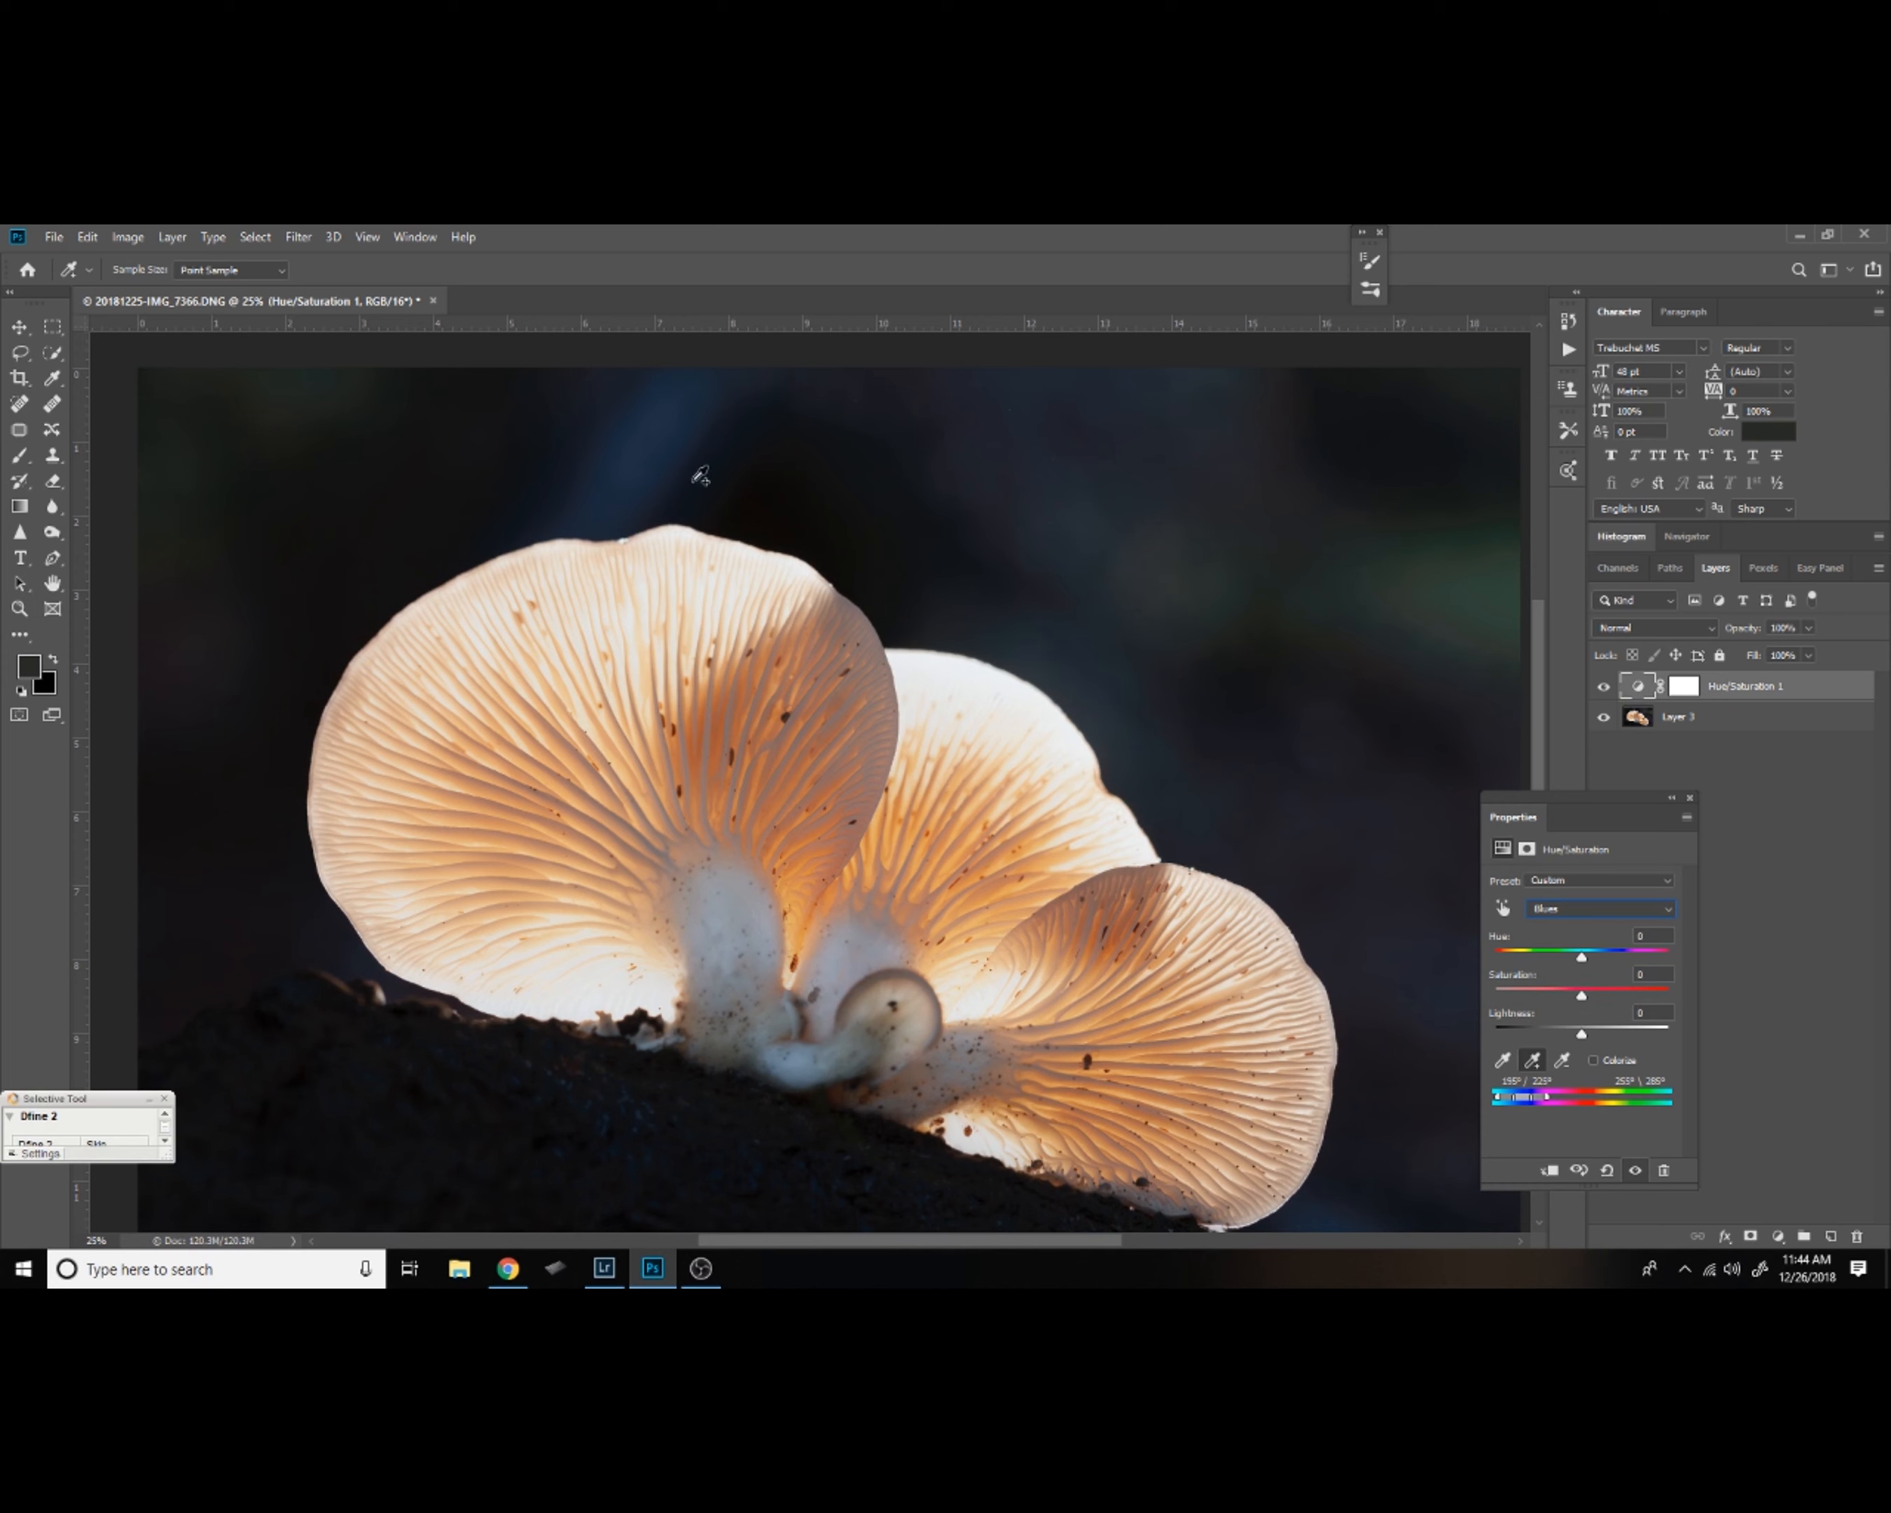
{"action": "left_click", "coordinate": [757, 474]}
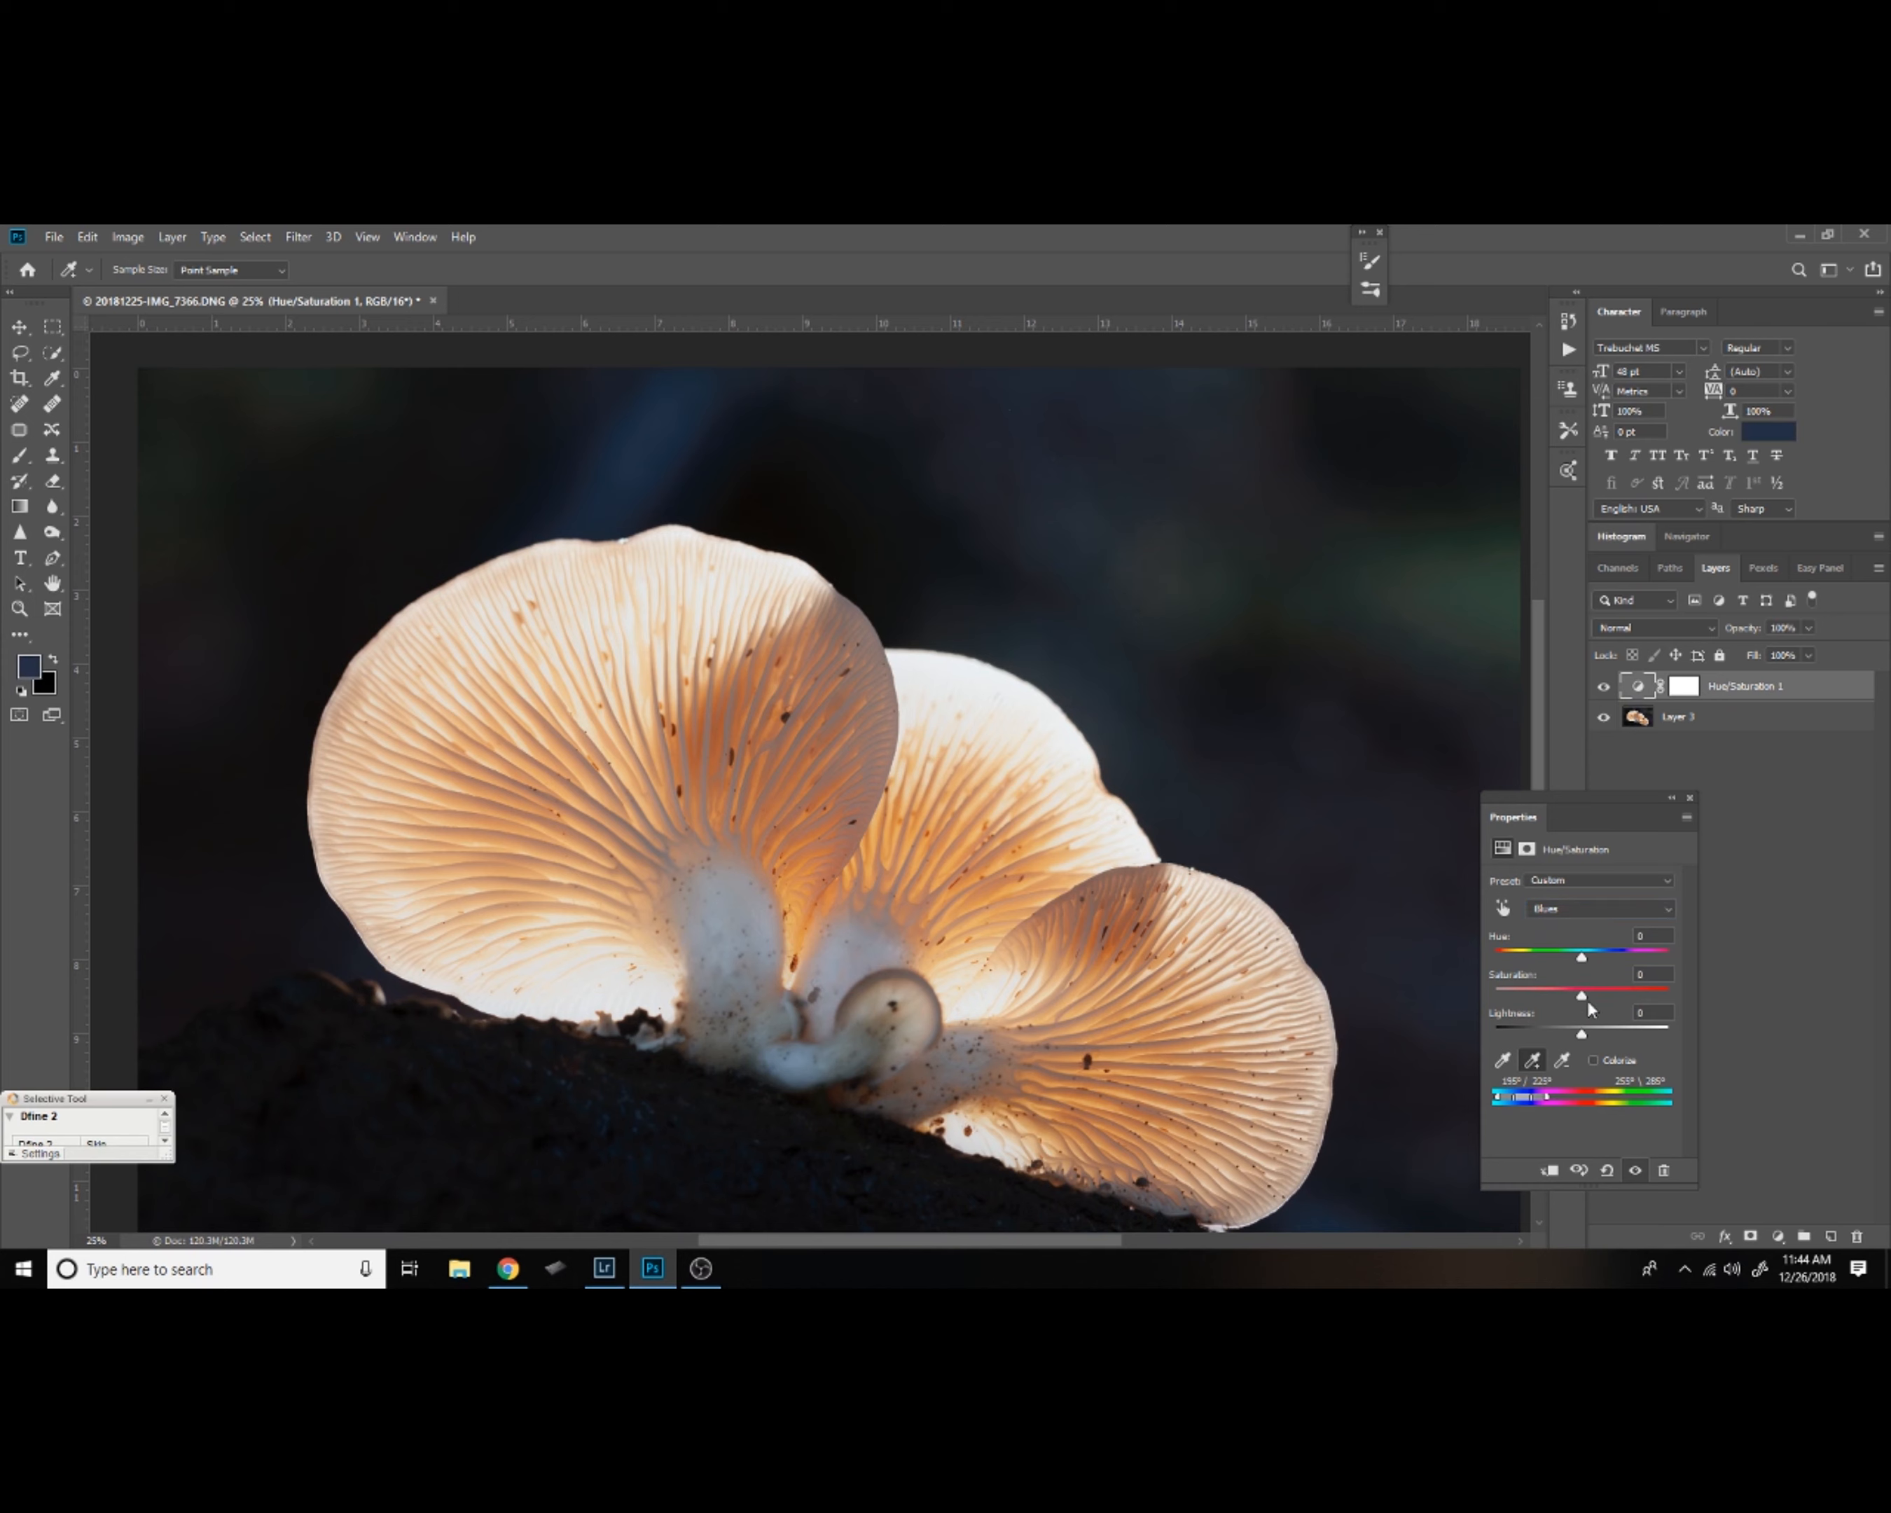
{"action": "left_click_drag", "start_coordinate": [1583, 1000], "coordinate": [1549, 1002]}
Compare the whole image with and without the Hue/Saturation 1 adjustment.
{"action": "left_click_drag", "start_coordinate": [1200, 911], "coordinate": [1116, 744]}
{"action": "left_click_drag", "start_coordinate": [1154, 836], "coordinate": [1182, 908]}
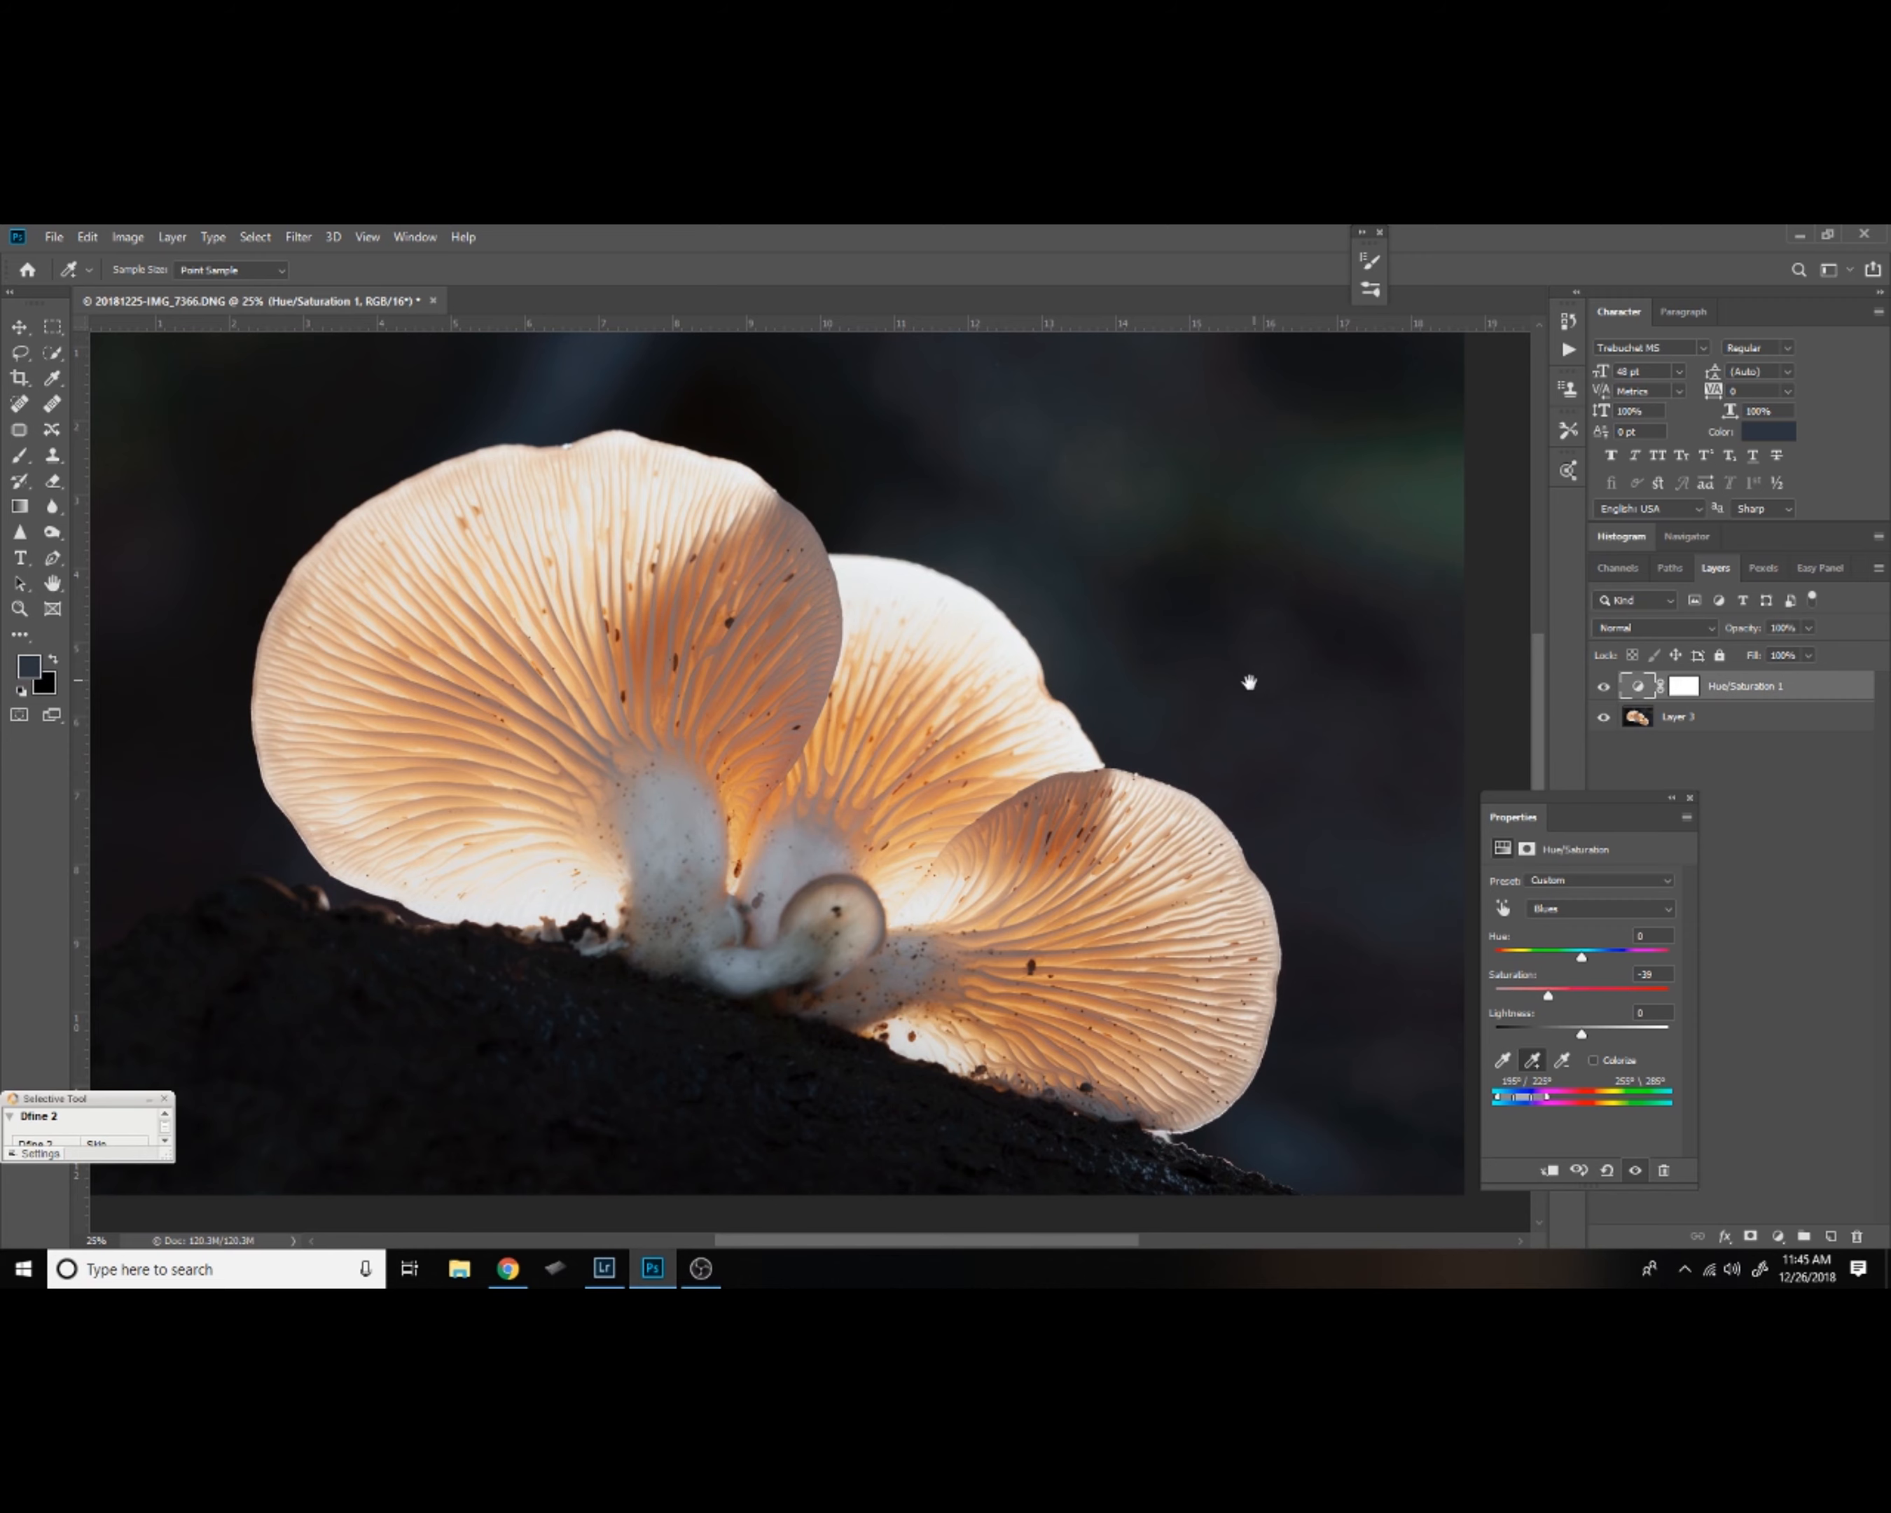
{"action": "left_click_drag", "start_coordinate": [1253, 679], "coordinate": [1259, 774]}
{"action": "left_click", "coordinate": [1604, 688]}
{"action": "left_click", "coordinate": [1604, 688]}
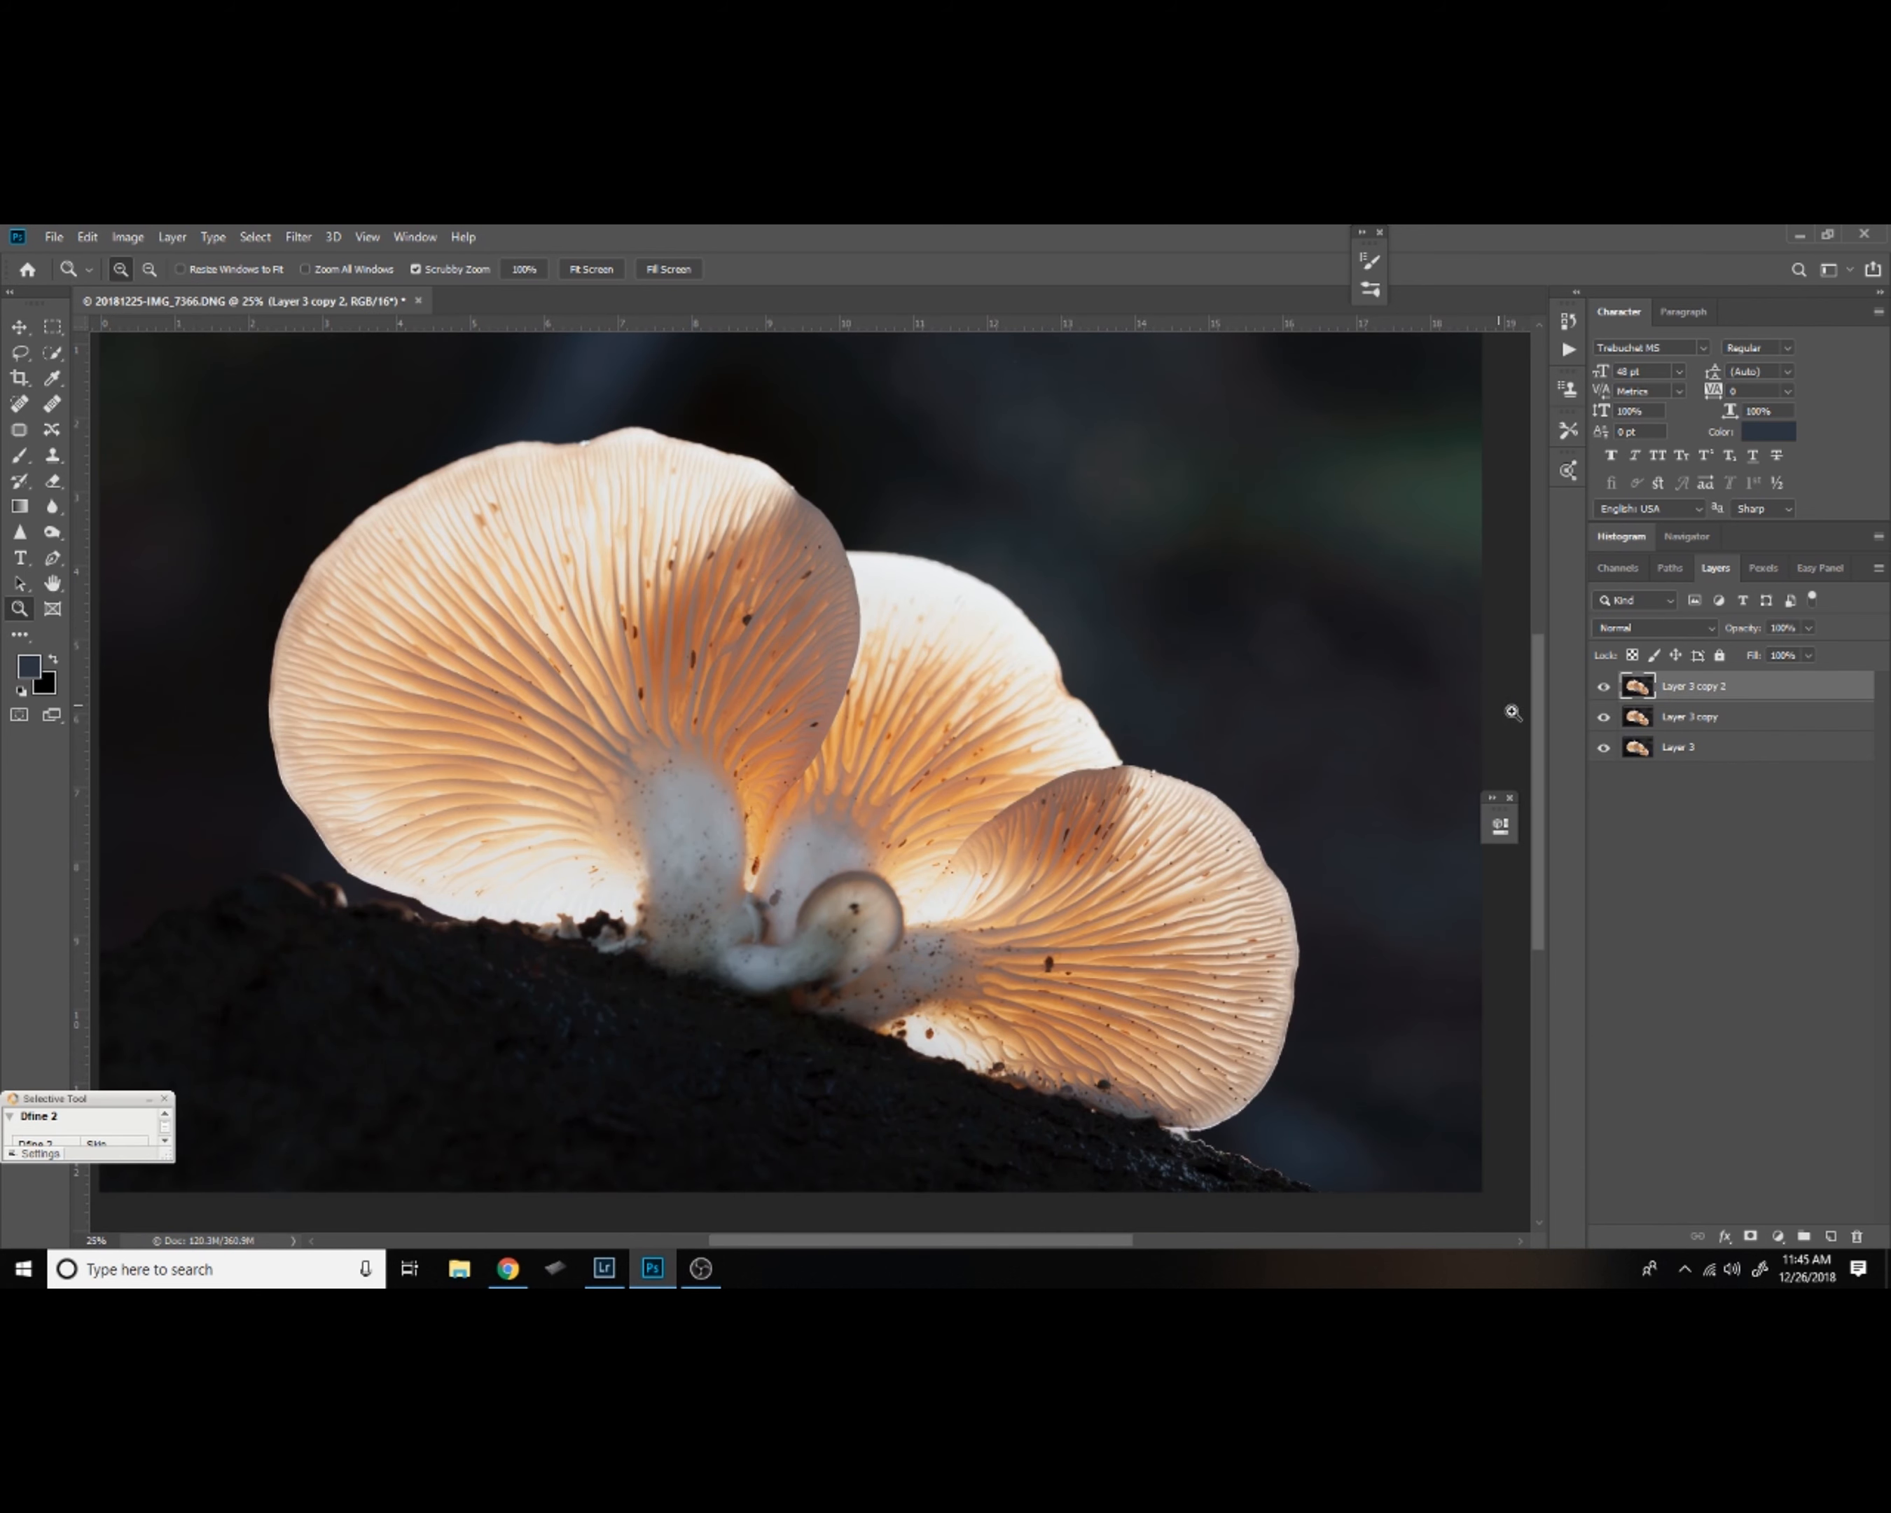
Hide Layer 3 copy 2 and blur Layer 3 copy with a Gaussian Blur of 40 pixels radius.
{"action": "left_click", "coordinate": [1603, 687]}
{"action": "left_click", "coordinate": [1637, 716]}
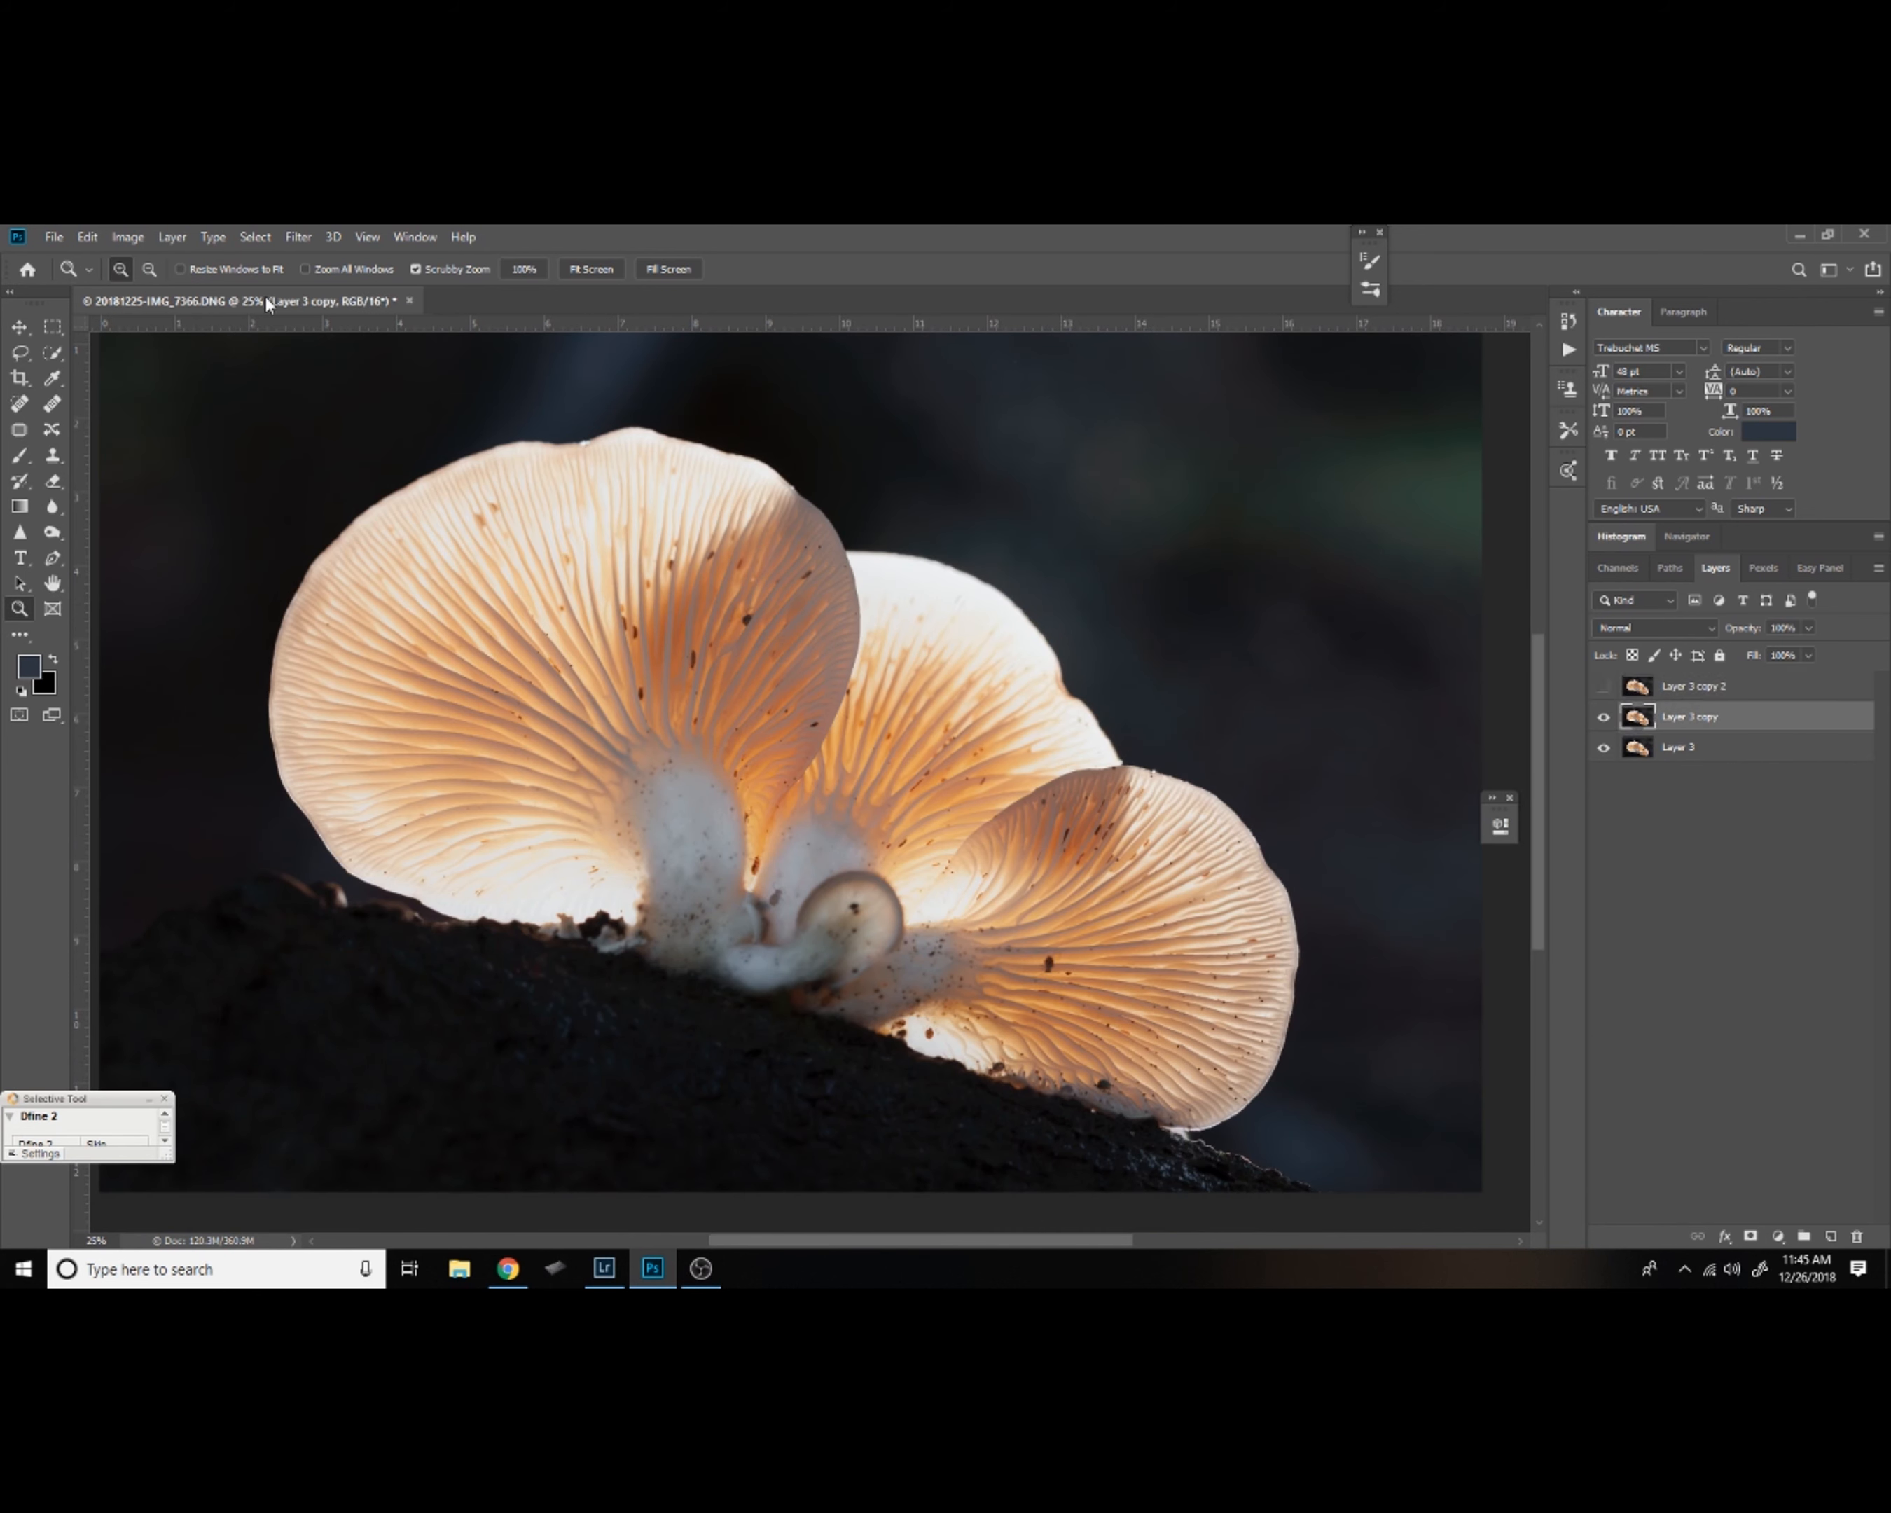
{"action": "left_click", "coordinate": [128, 236]}
{"action": "mouse_move", "coordinate": [301, 239]}
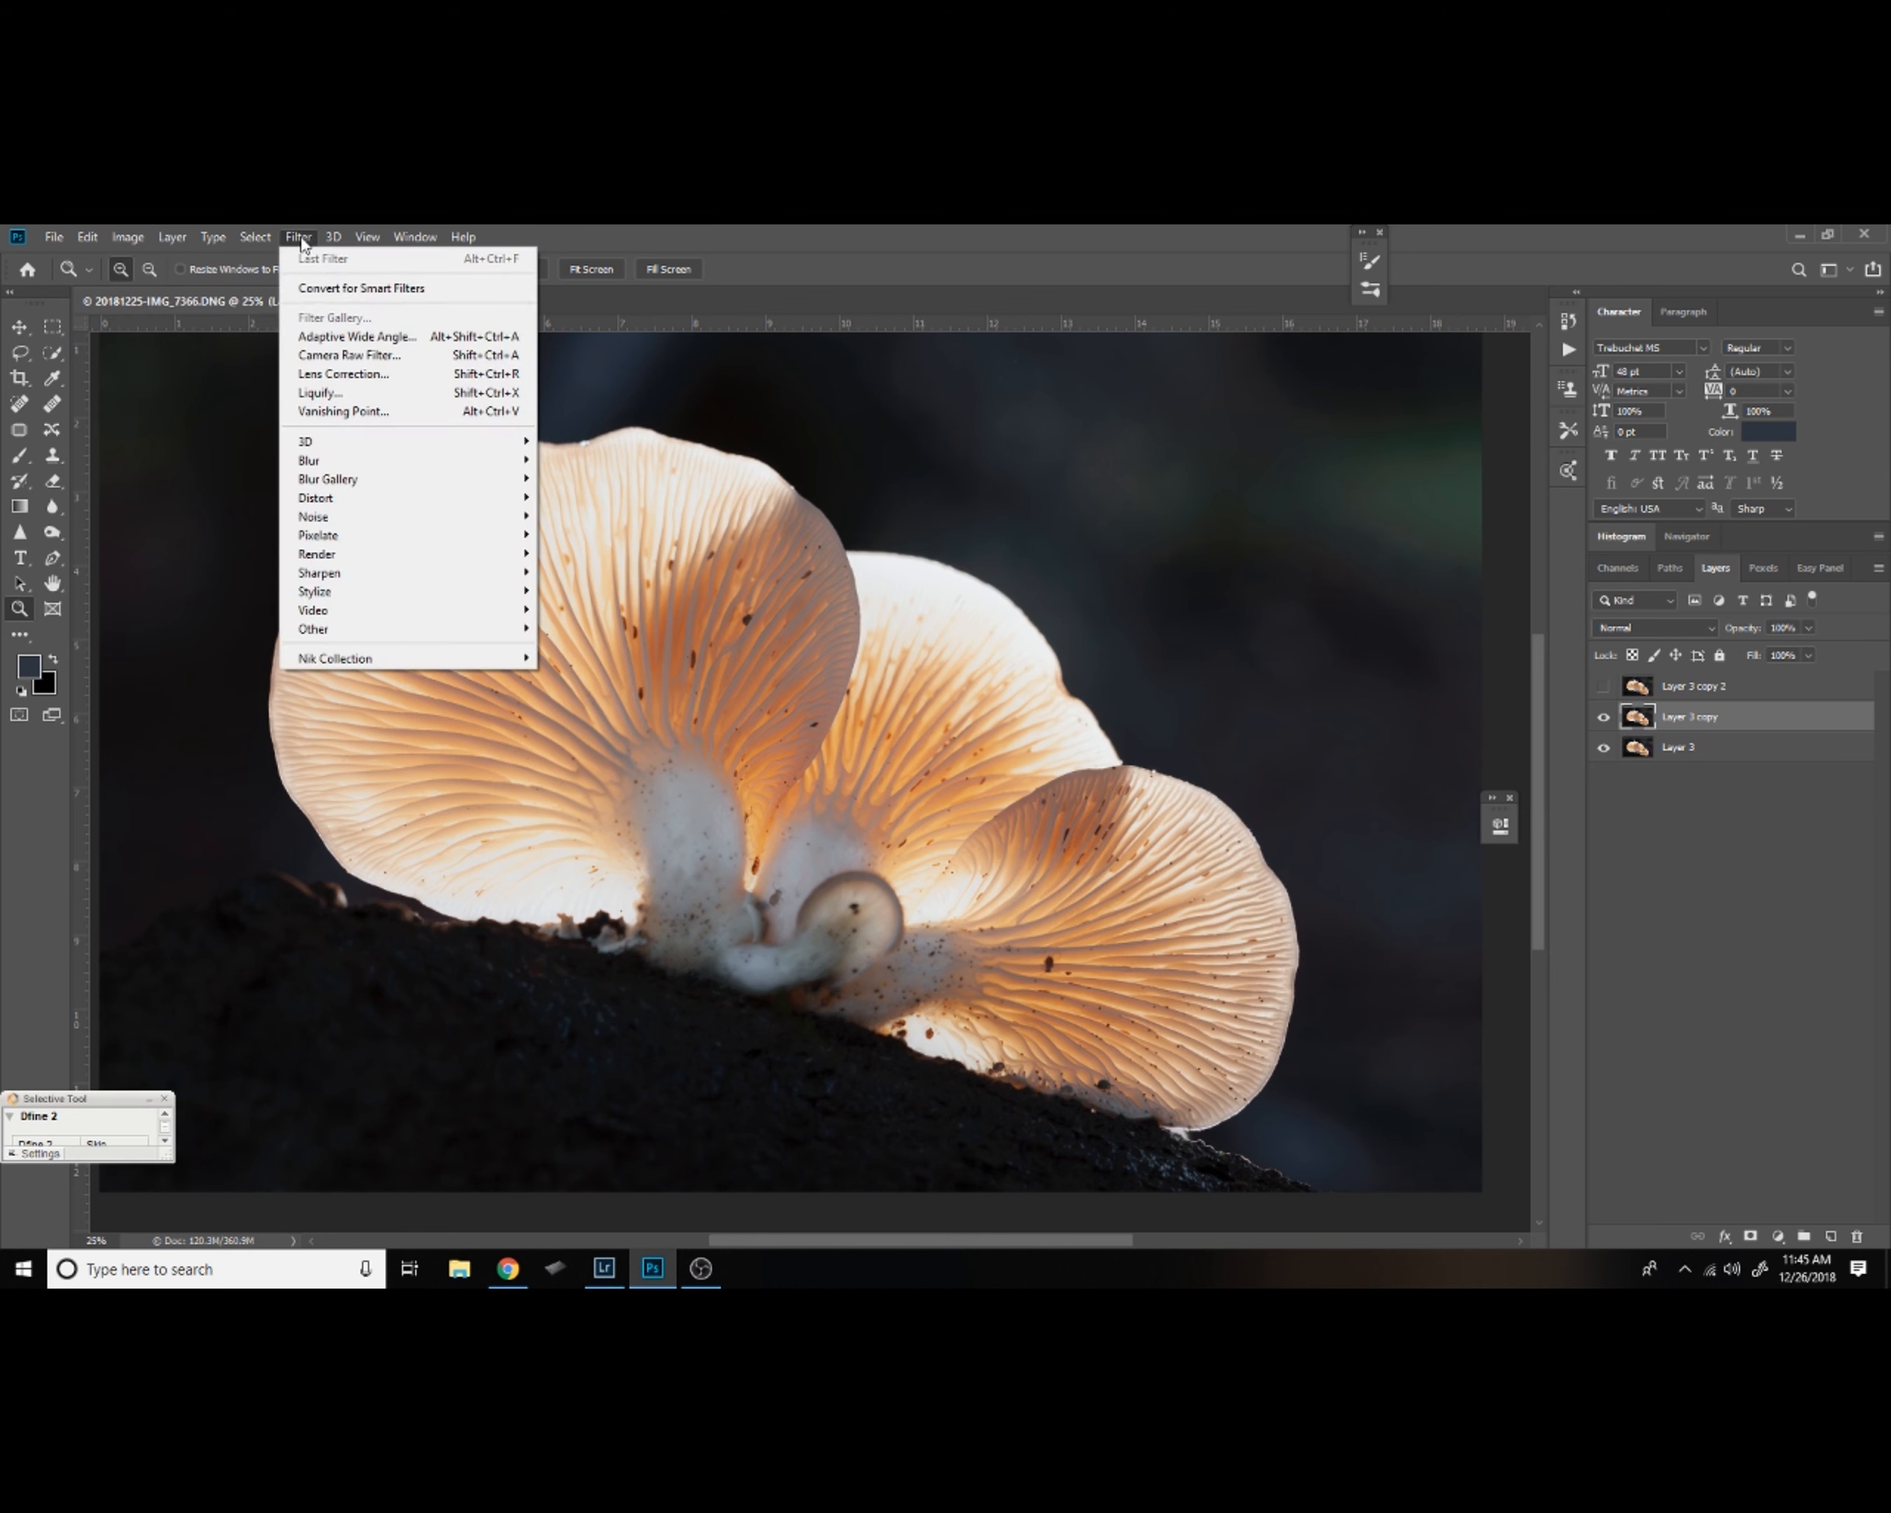
{"action": "mouse_move", "coordinate": [309, 461]}
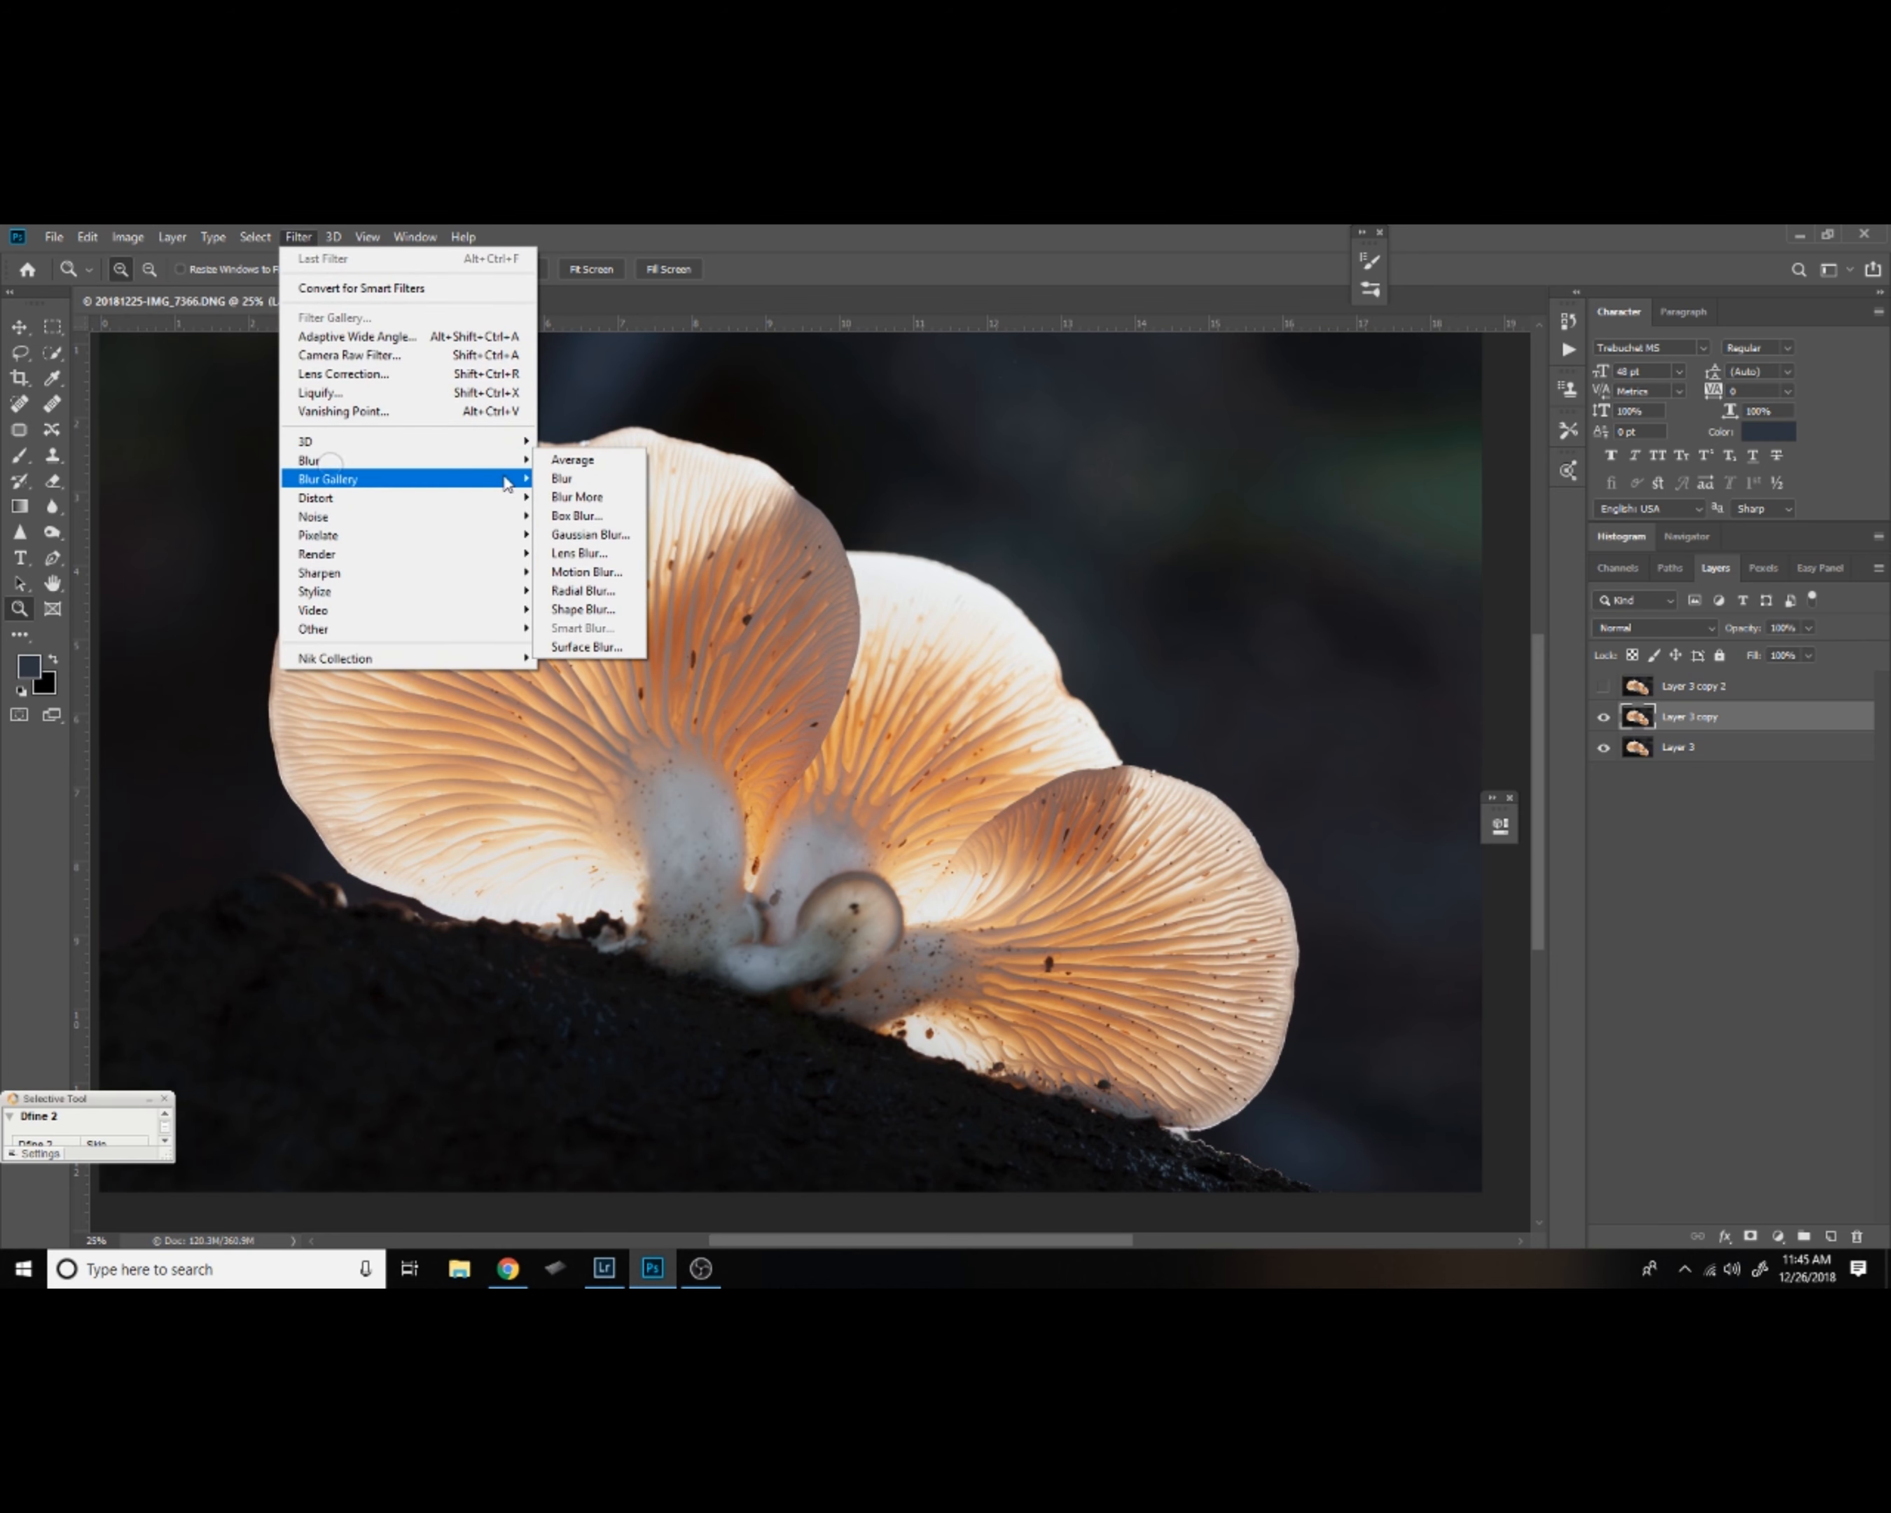
{"action": "left_click", "coordinate": [601, 539]}
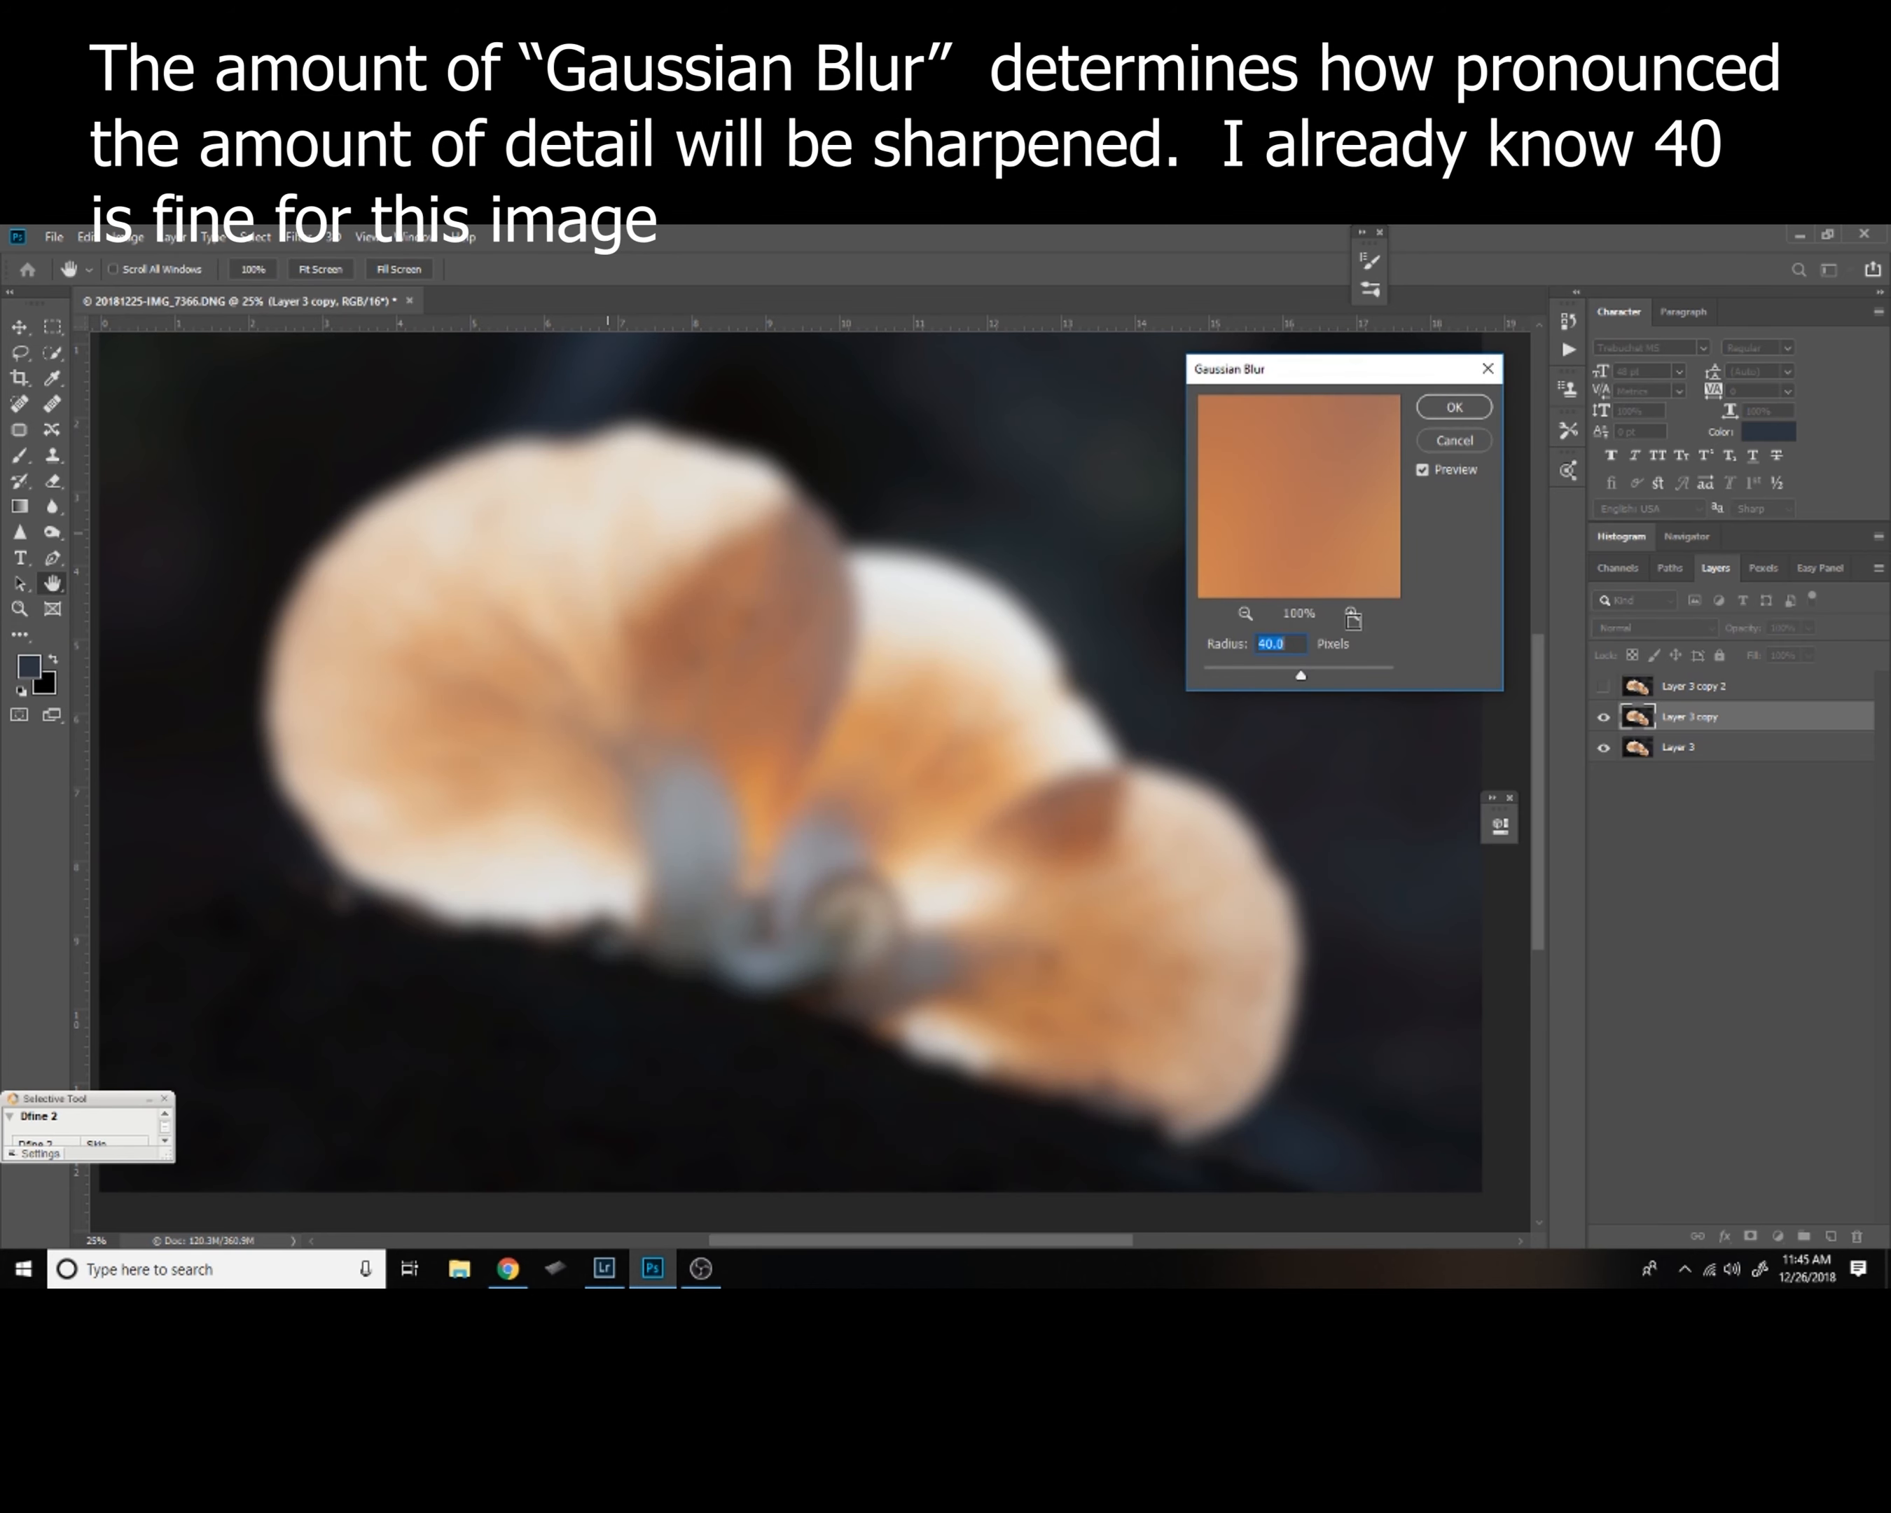
{"action": "key", "text": "Return"}
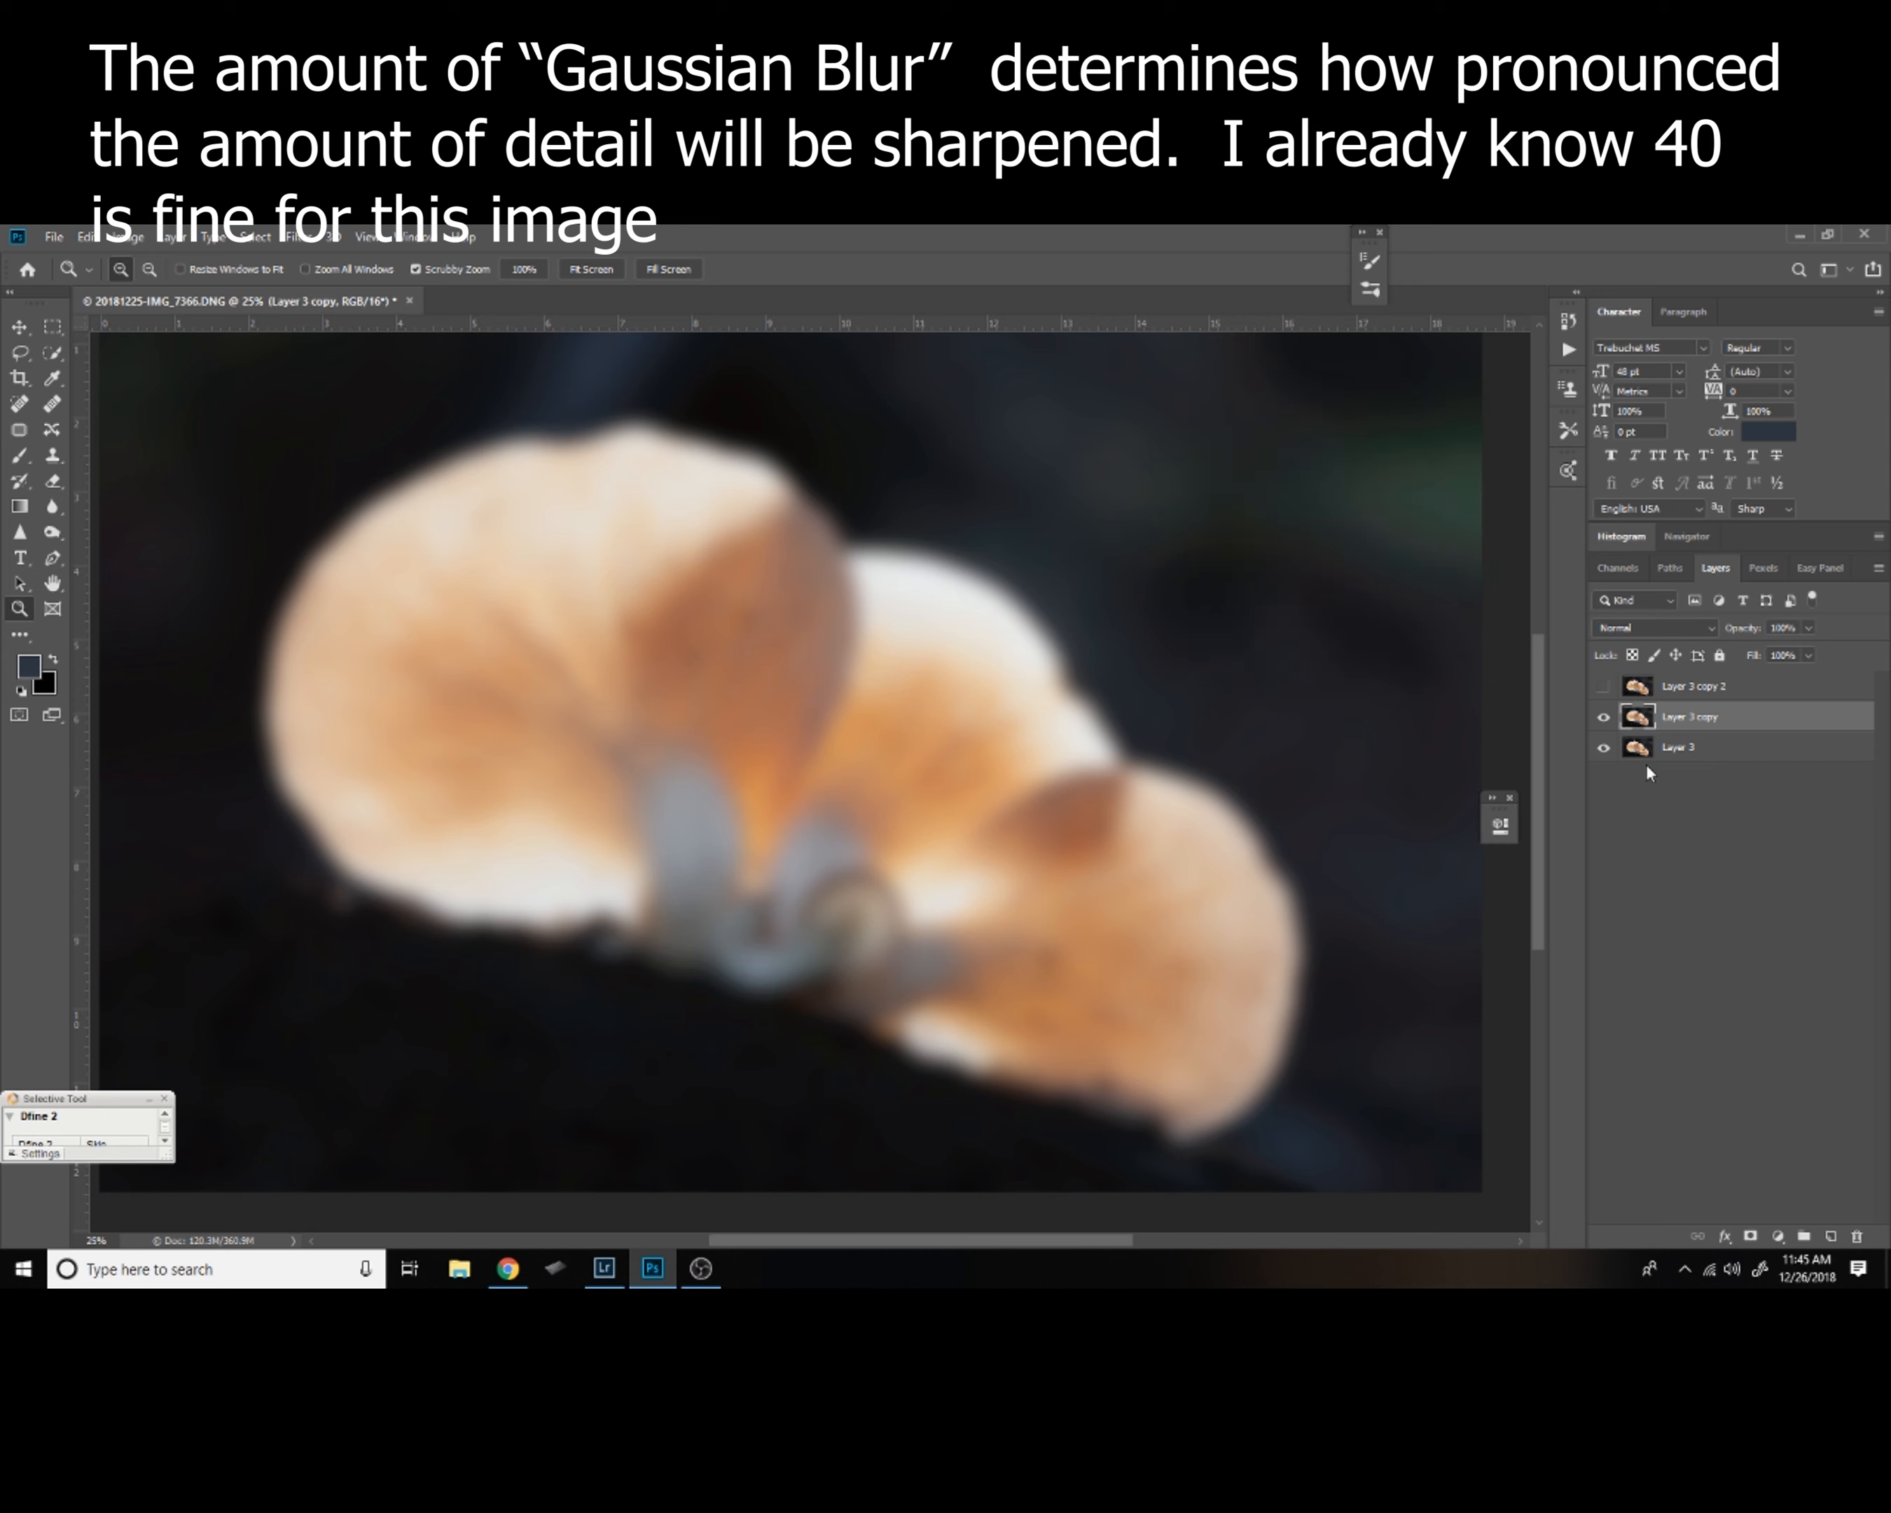
Show Layer 3 copy 2 and use Apply Image on it with source layer Layer 3 copy, Subtract blending, scale 2 and offset 128.
{"action": "left_click", "coordinate": [1603, 687]}
{"action": "left_click", "coordinate": [1637, 689]}
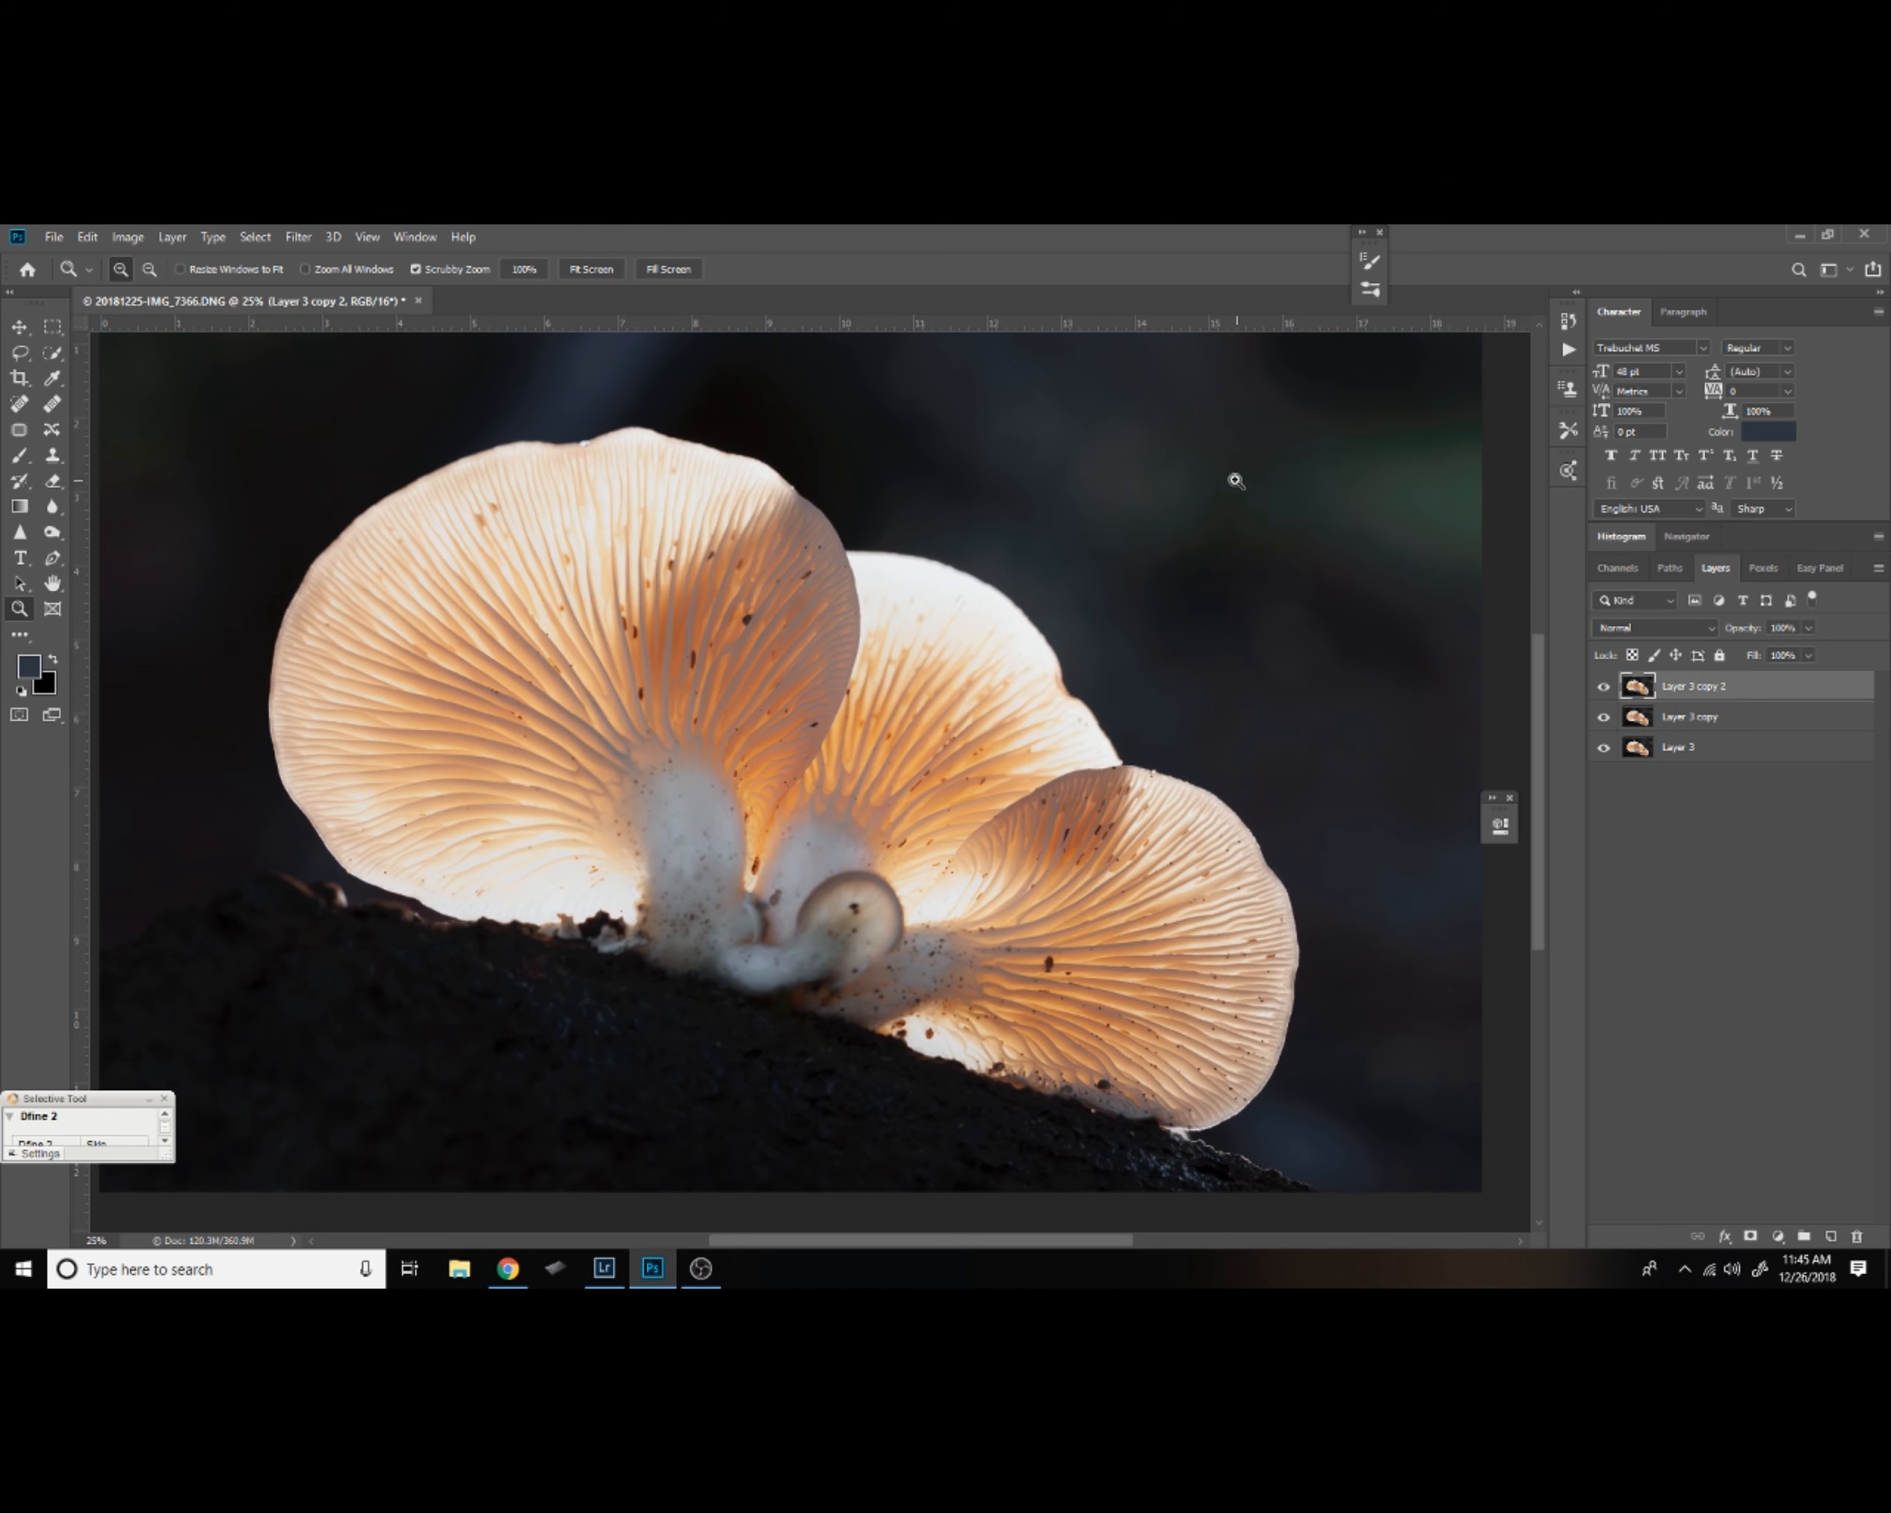
{"action": "left_click", "coordinate": [129, 237]}
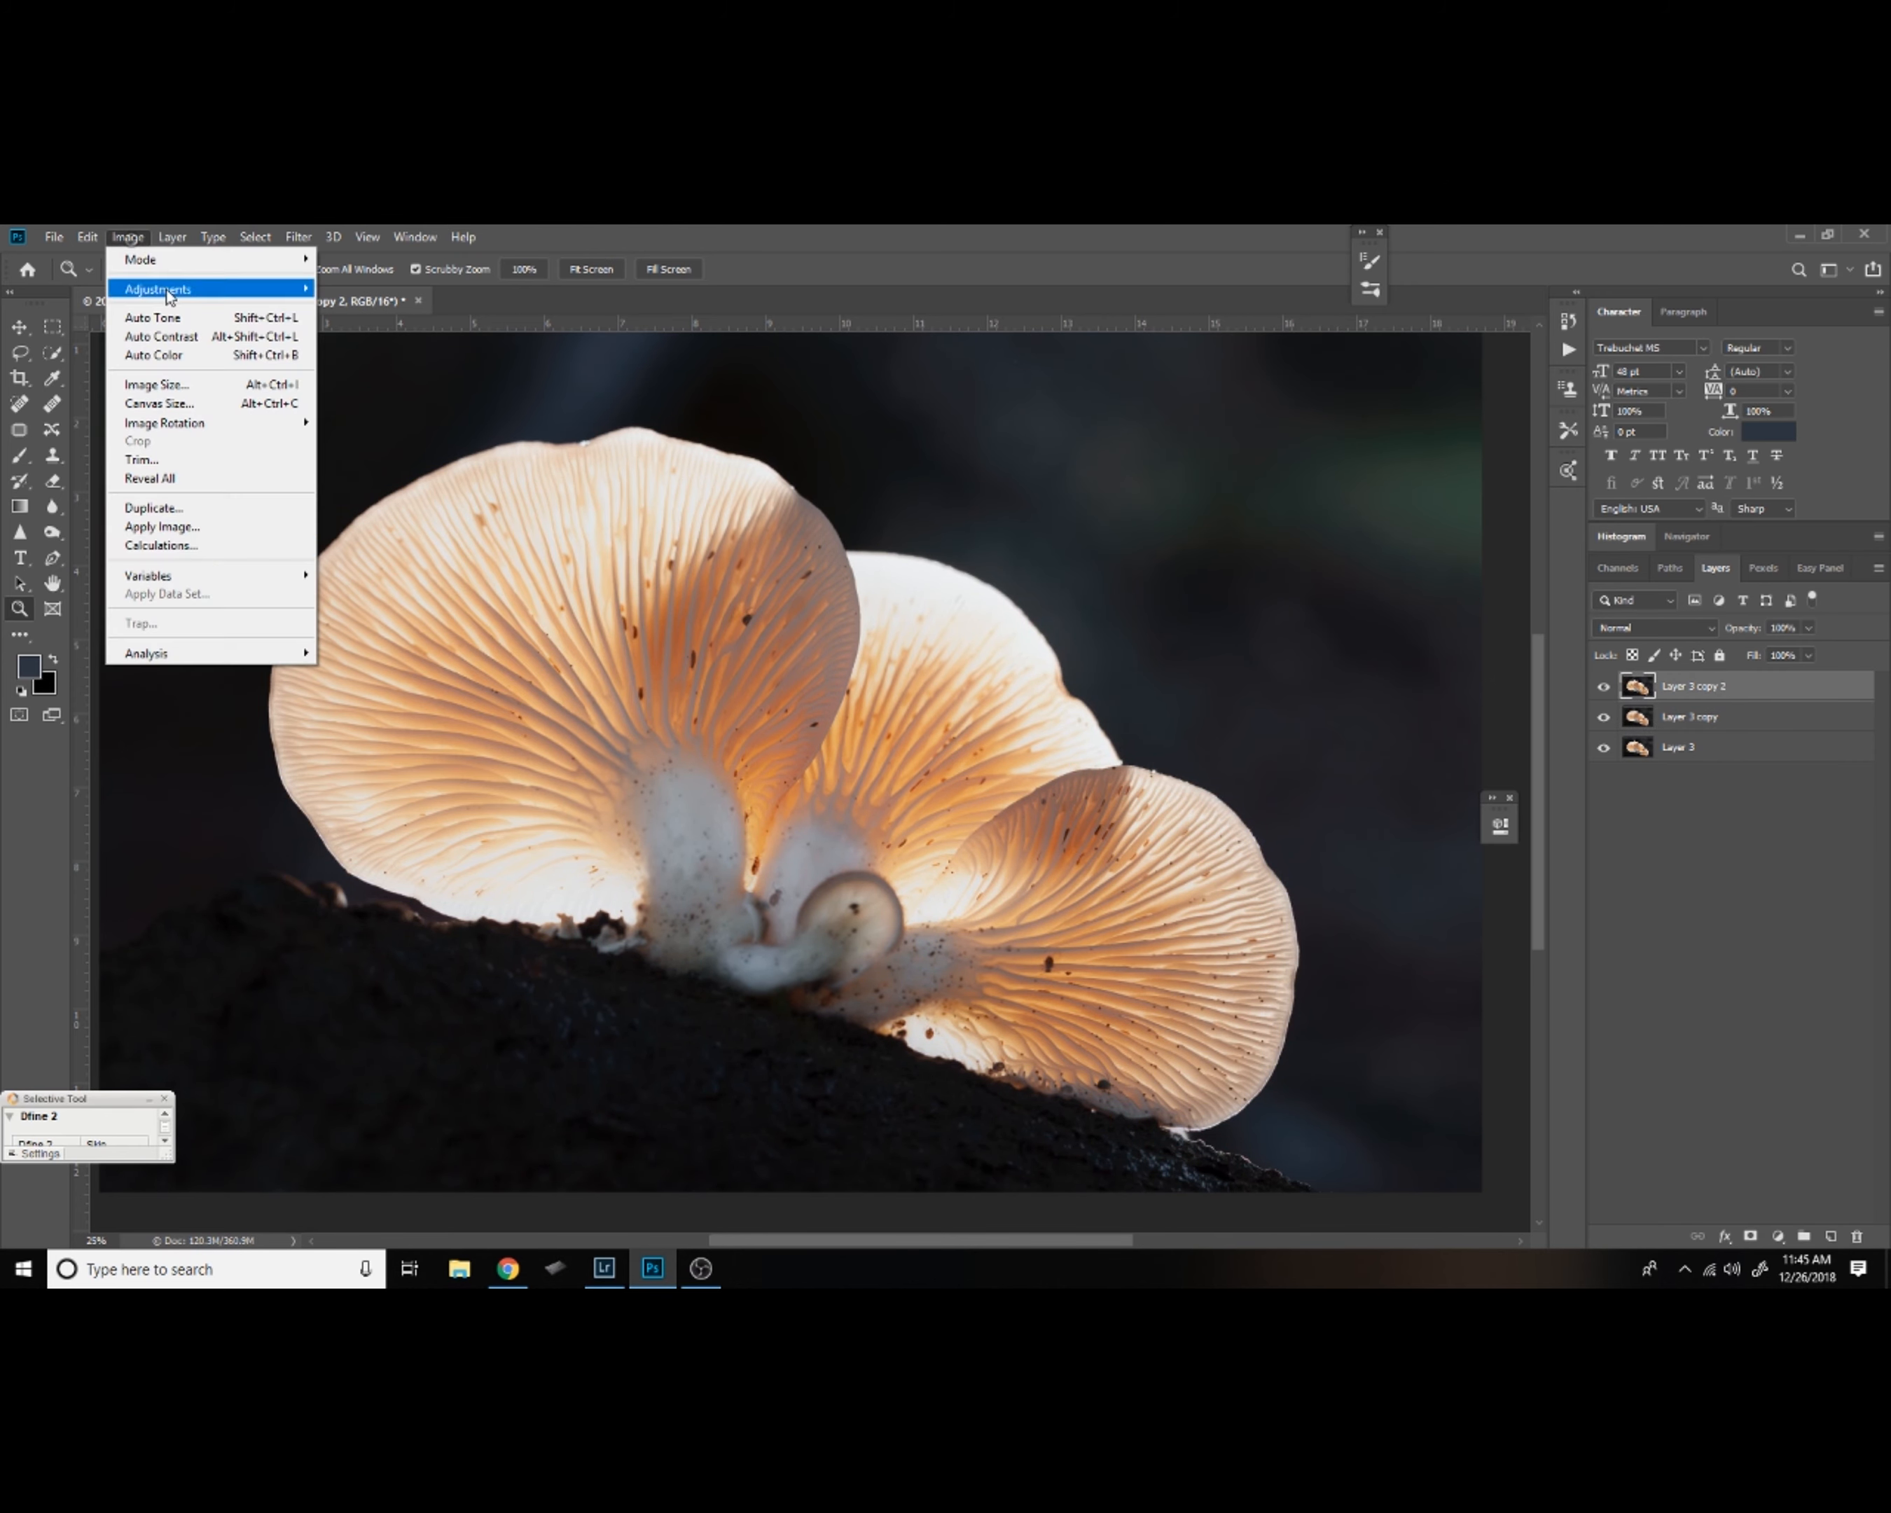
{"action": "left_click", "coordinate": [212, 534]}
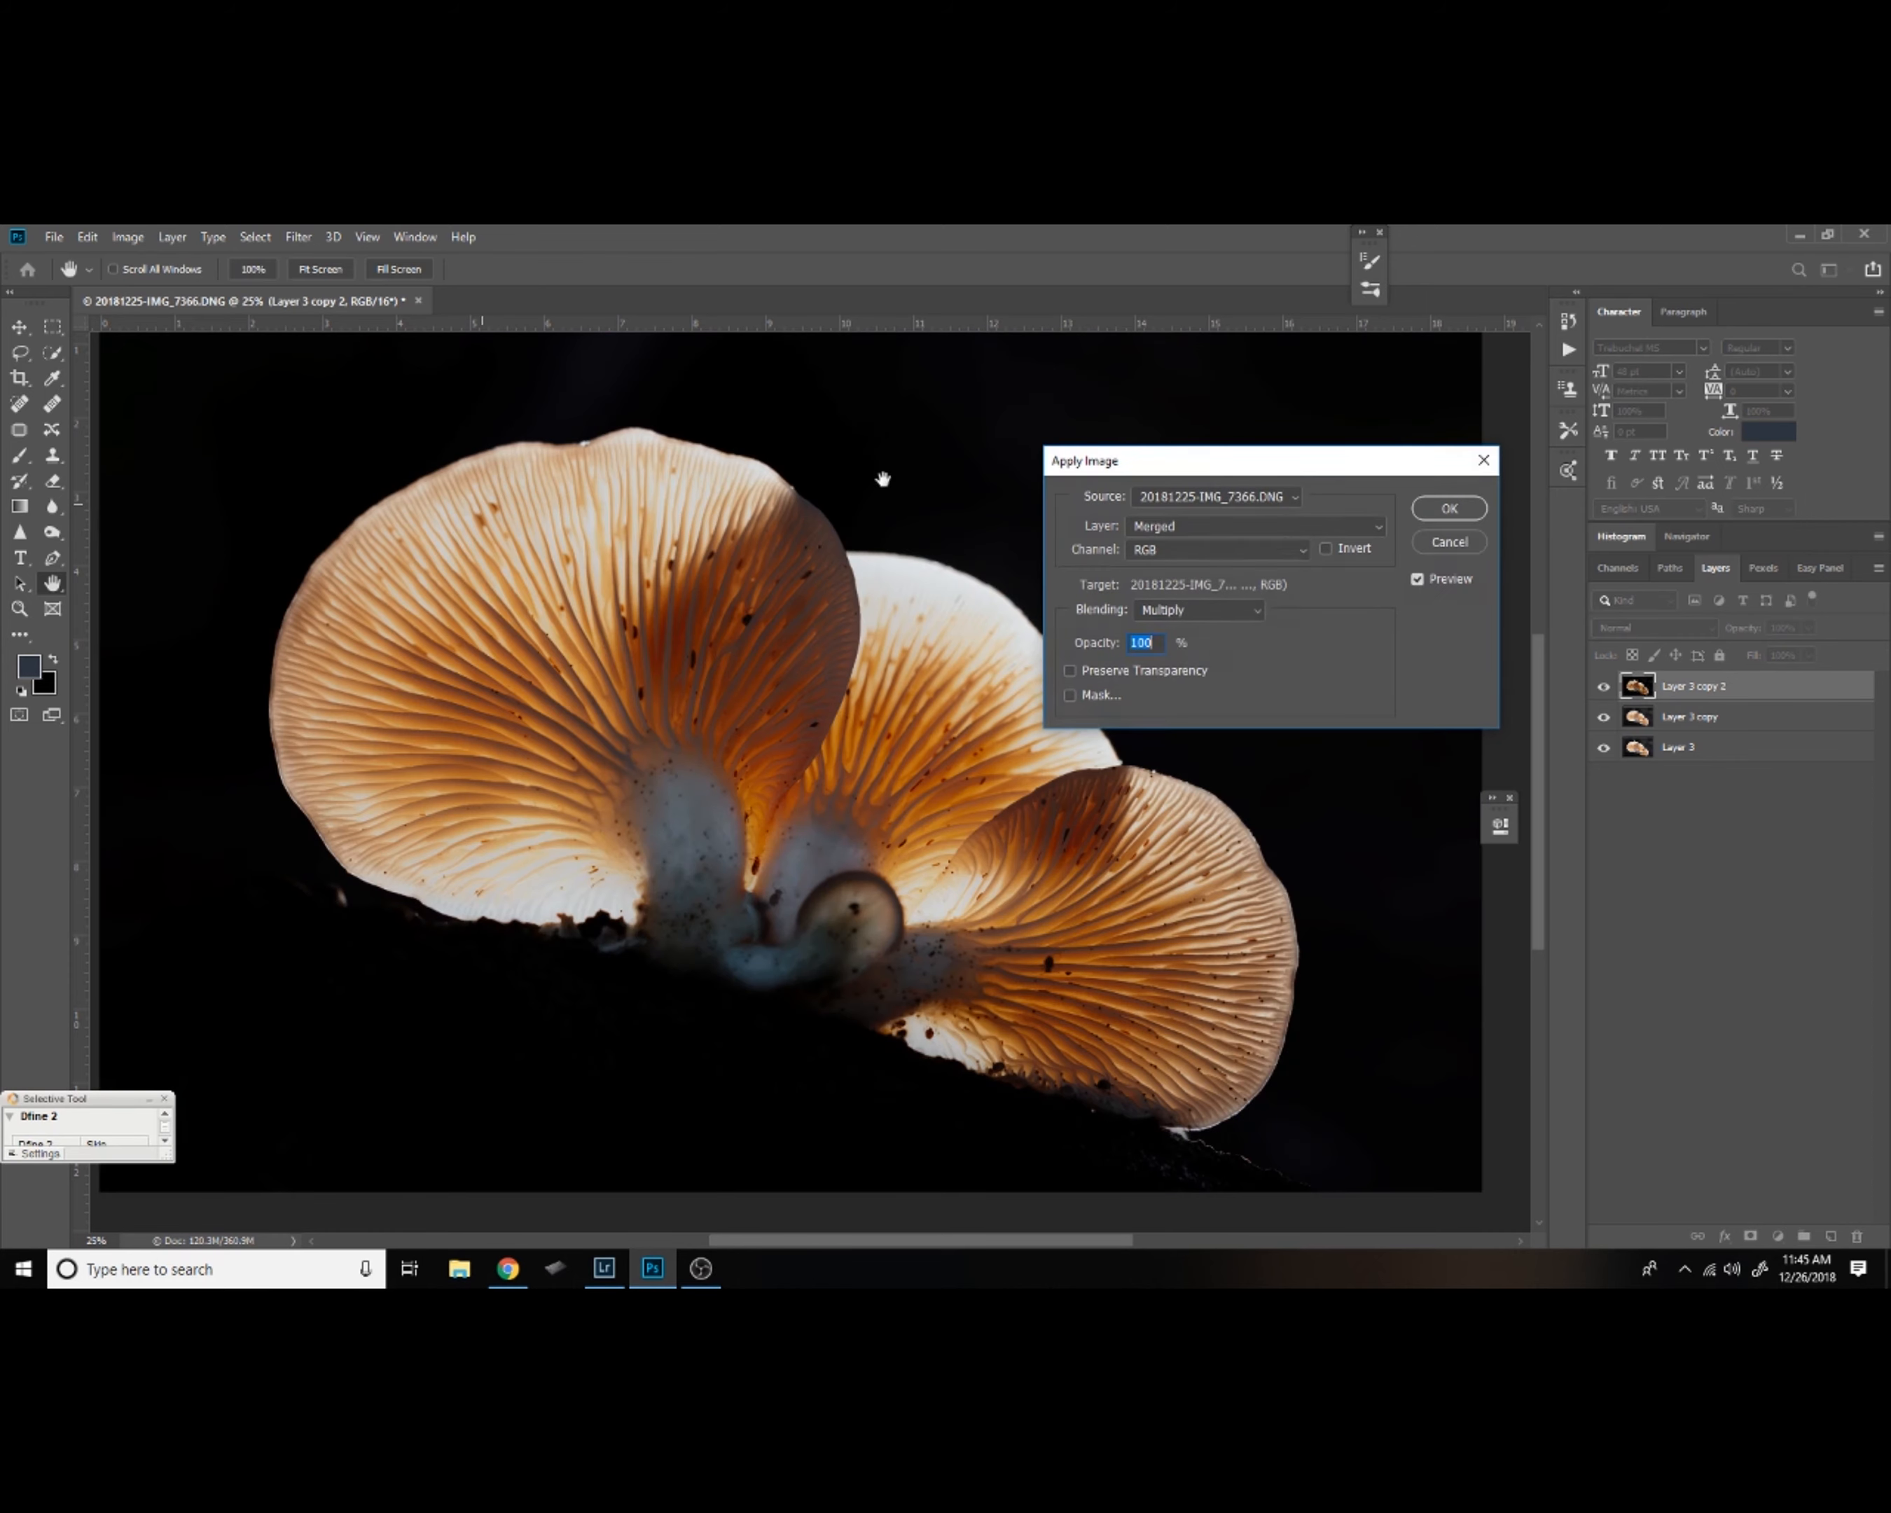
{"action": "left_click", "coordinate": [1258, 609]}
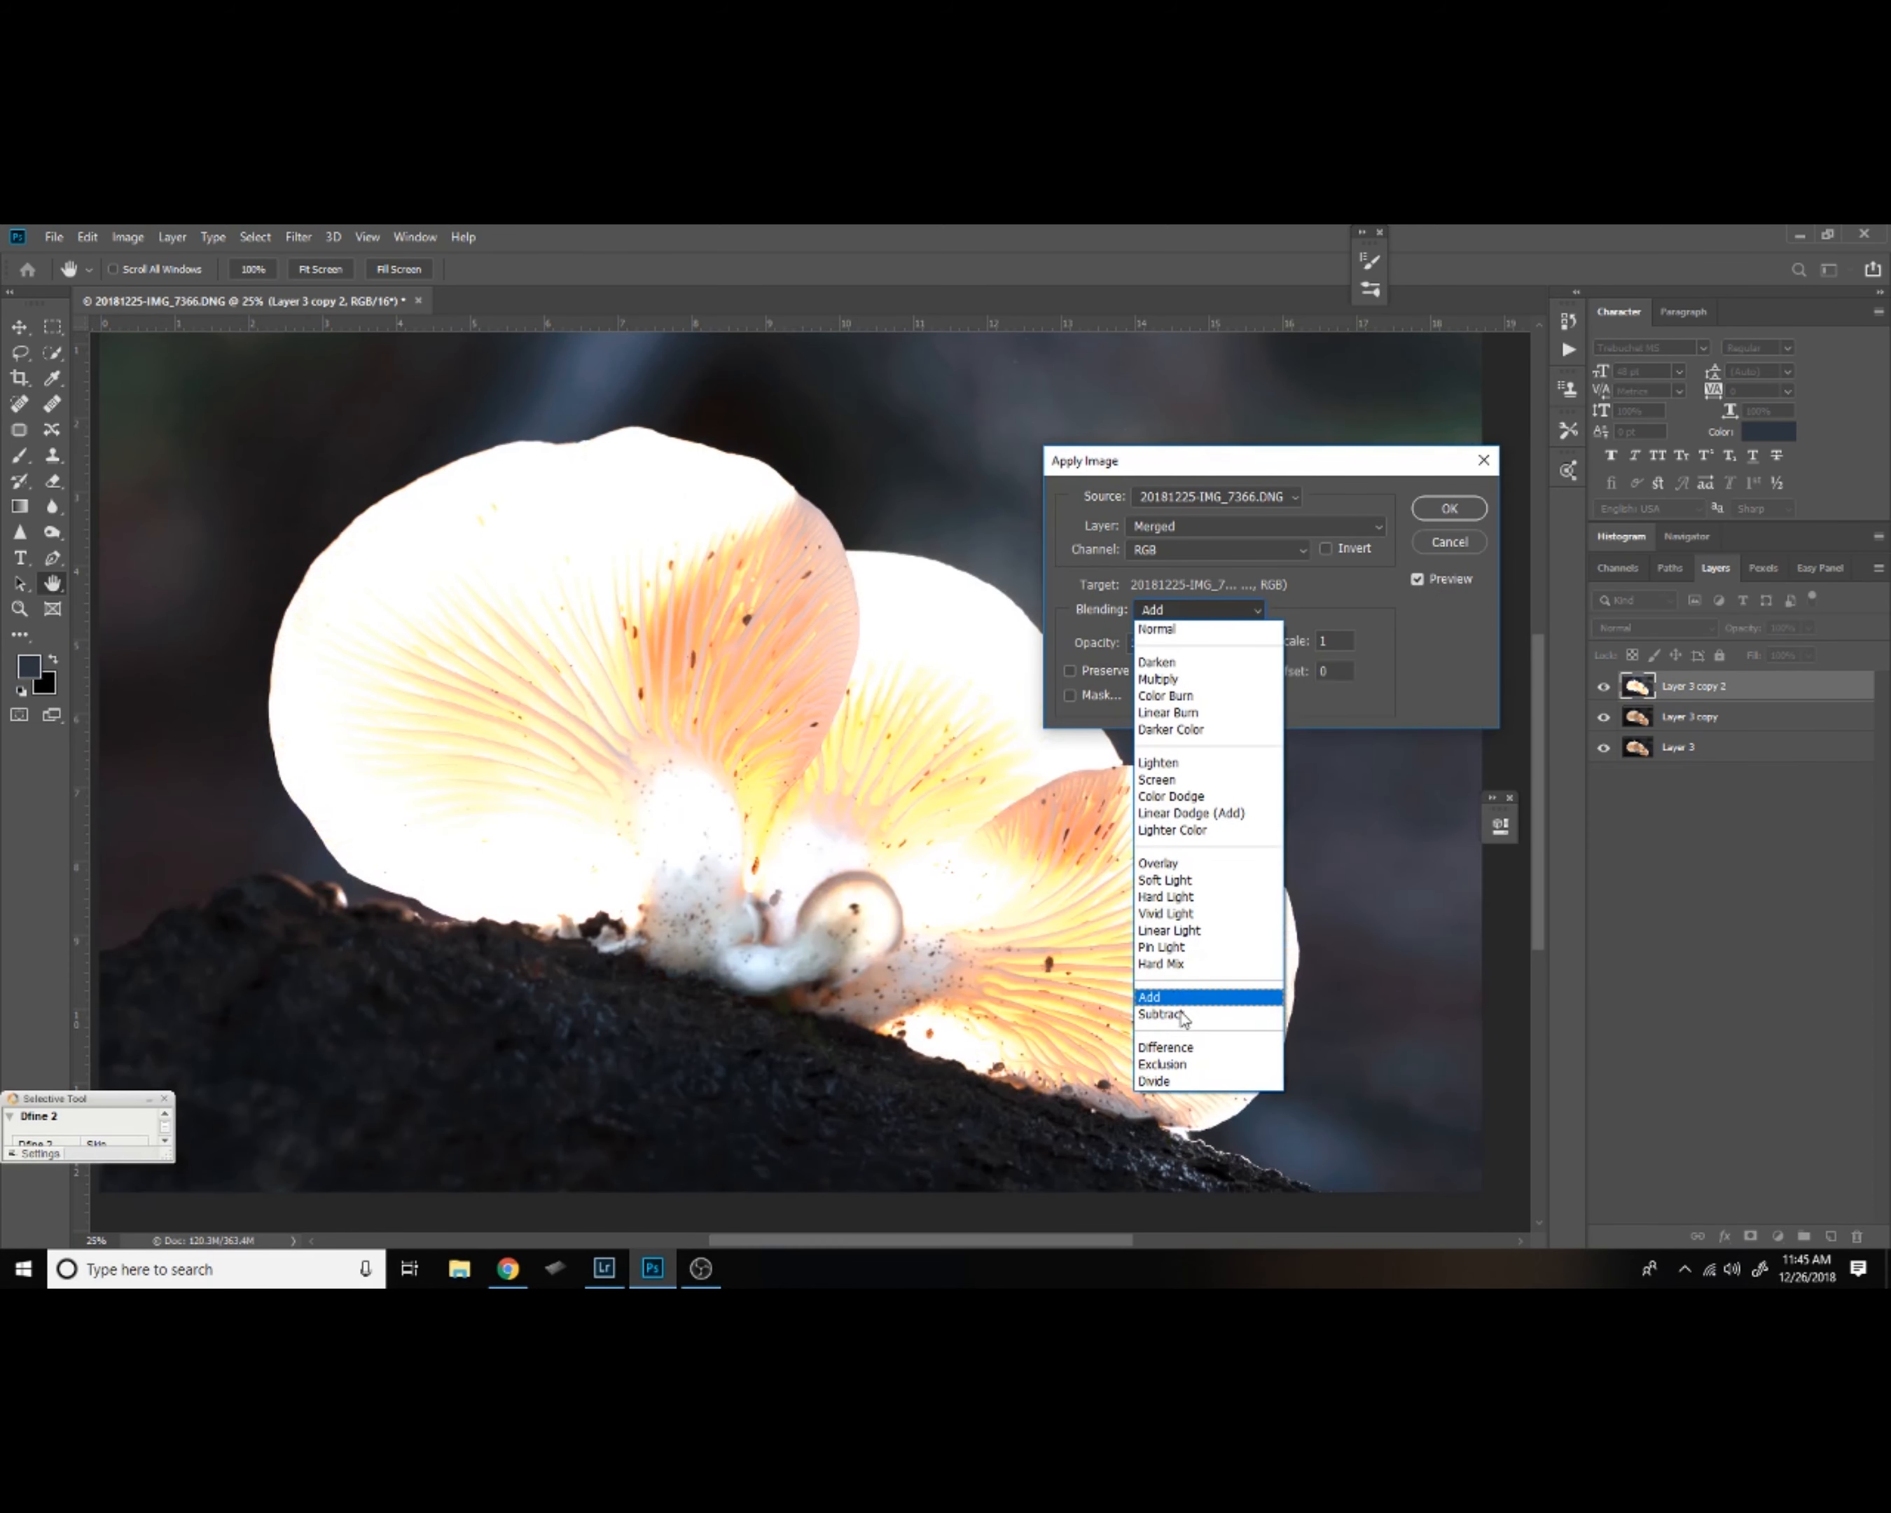
{"action": "left_click", "coordinate": [1193, 990]}
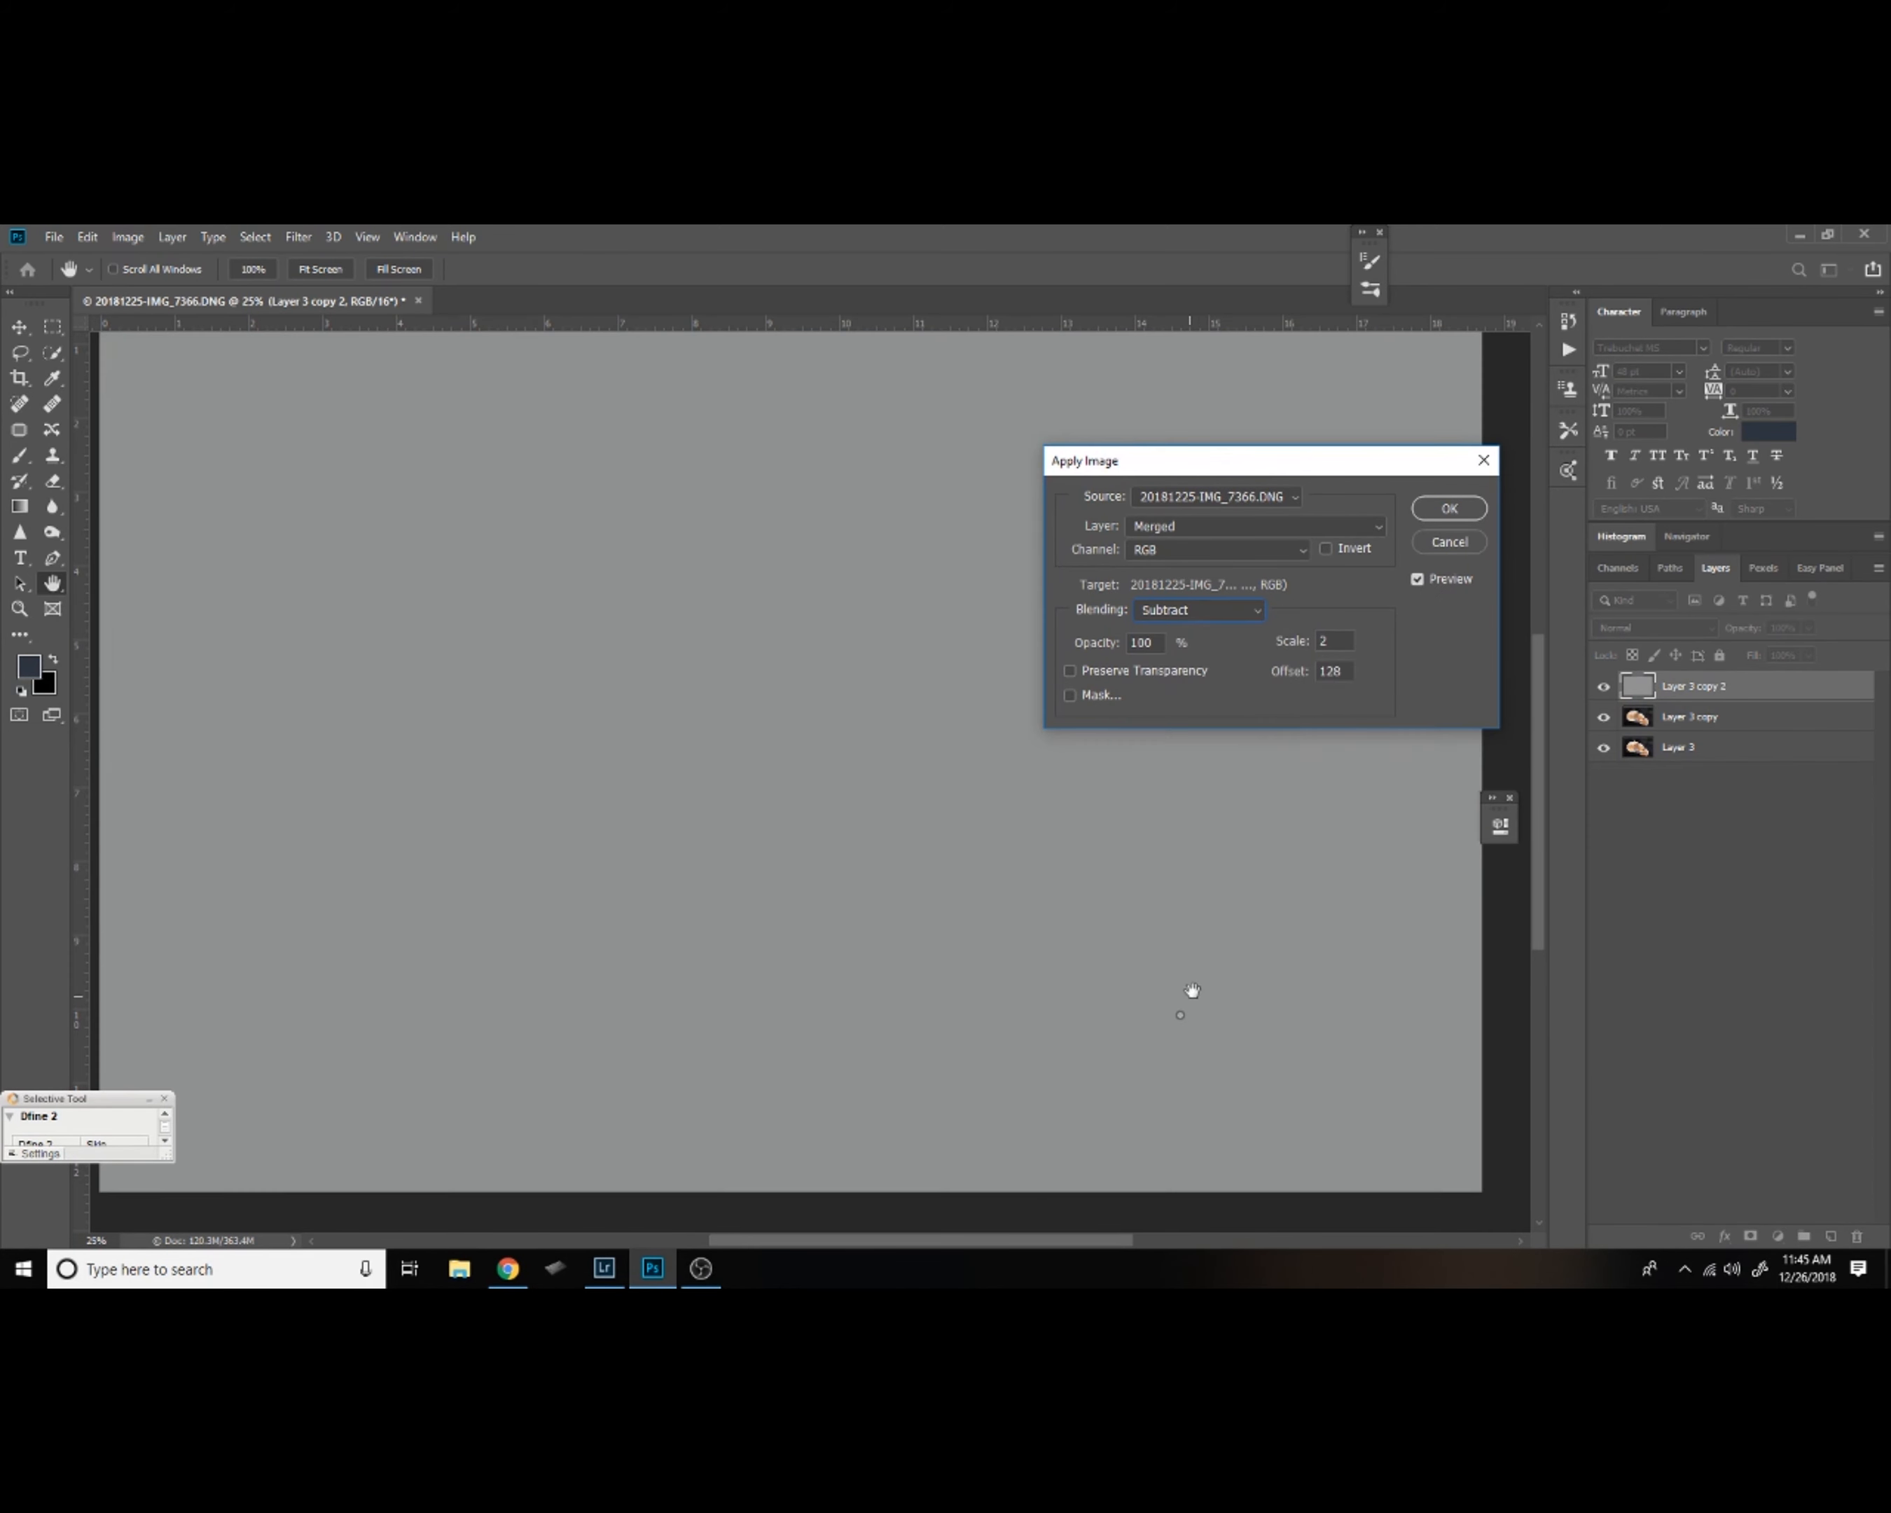
{"action": "left_click", "coordinate": [1375, 527]}
{"action": "left_click", "coordinate": [1253, 605]}
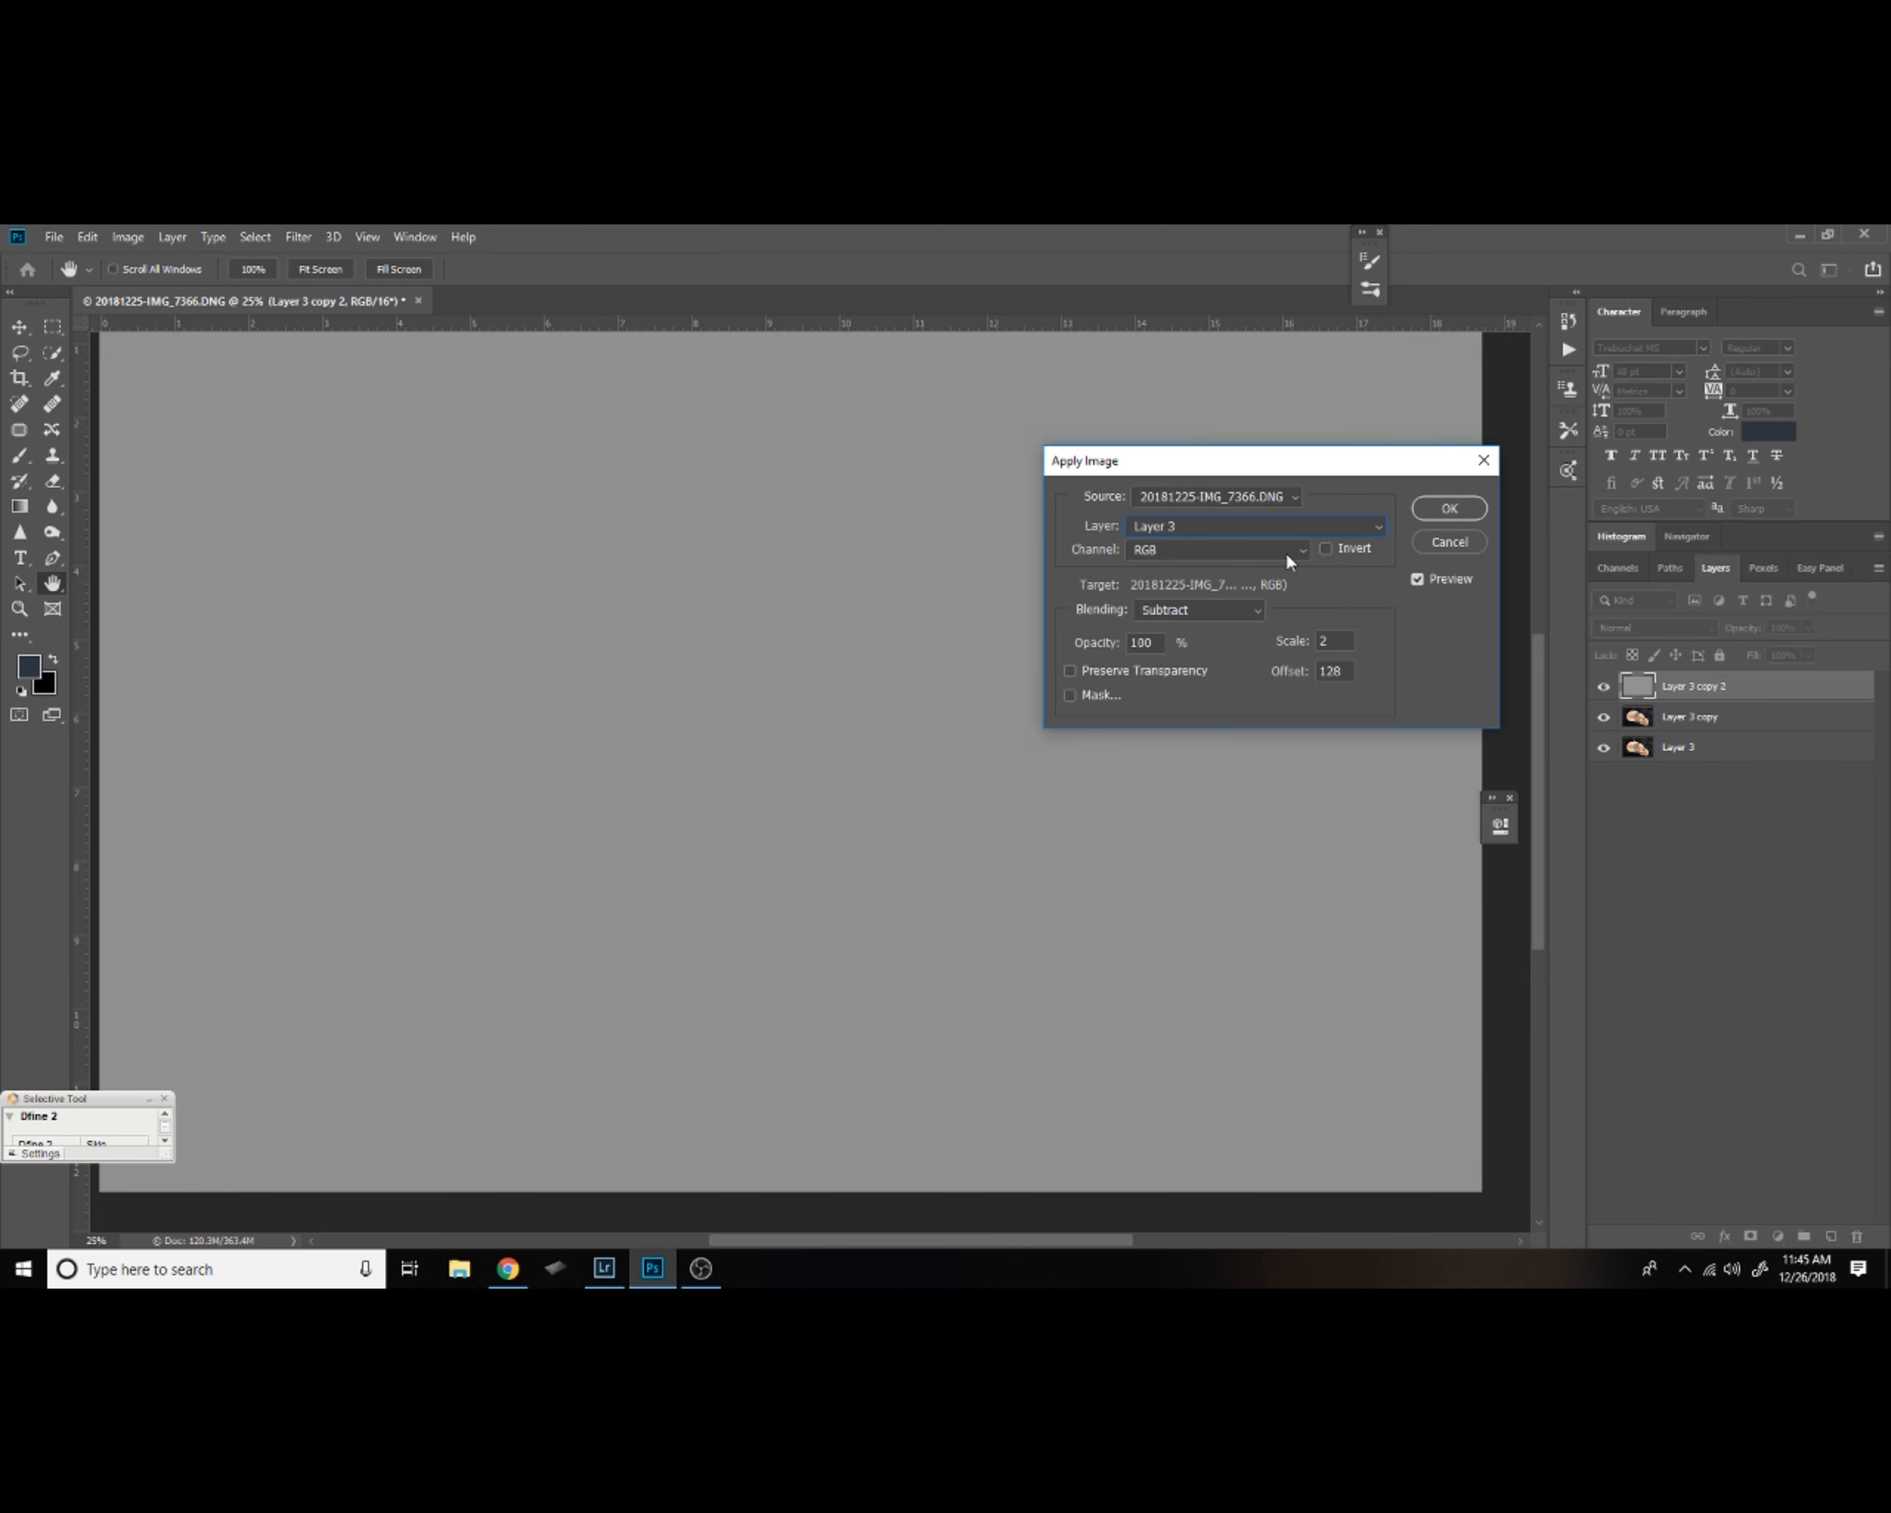
{"action": "left_click", "coordinate": [1372, 531]}
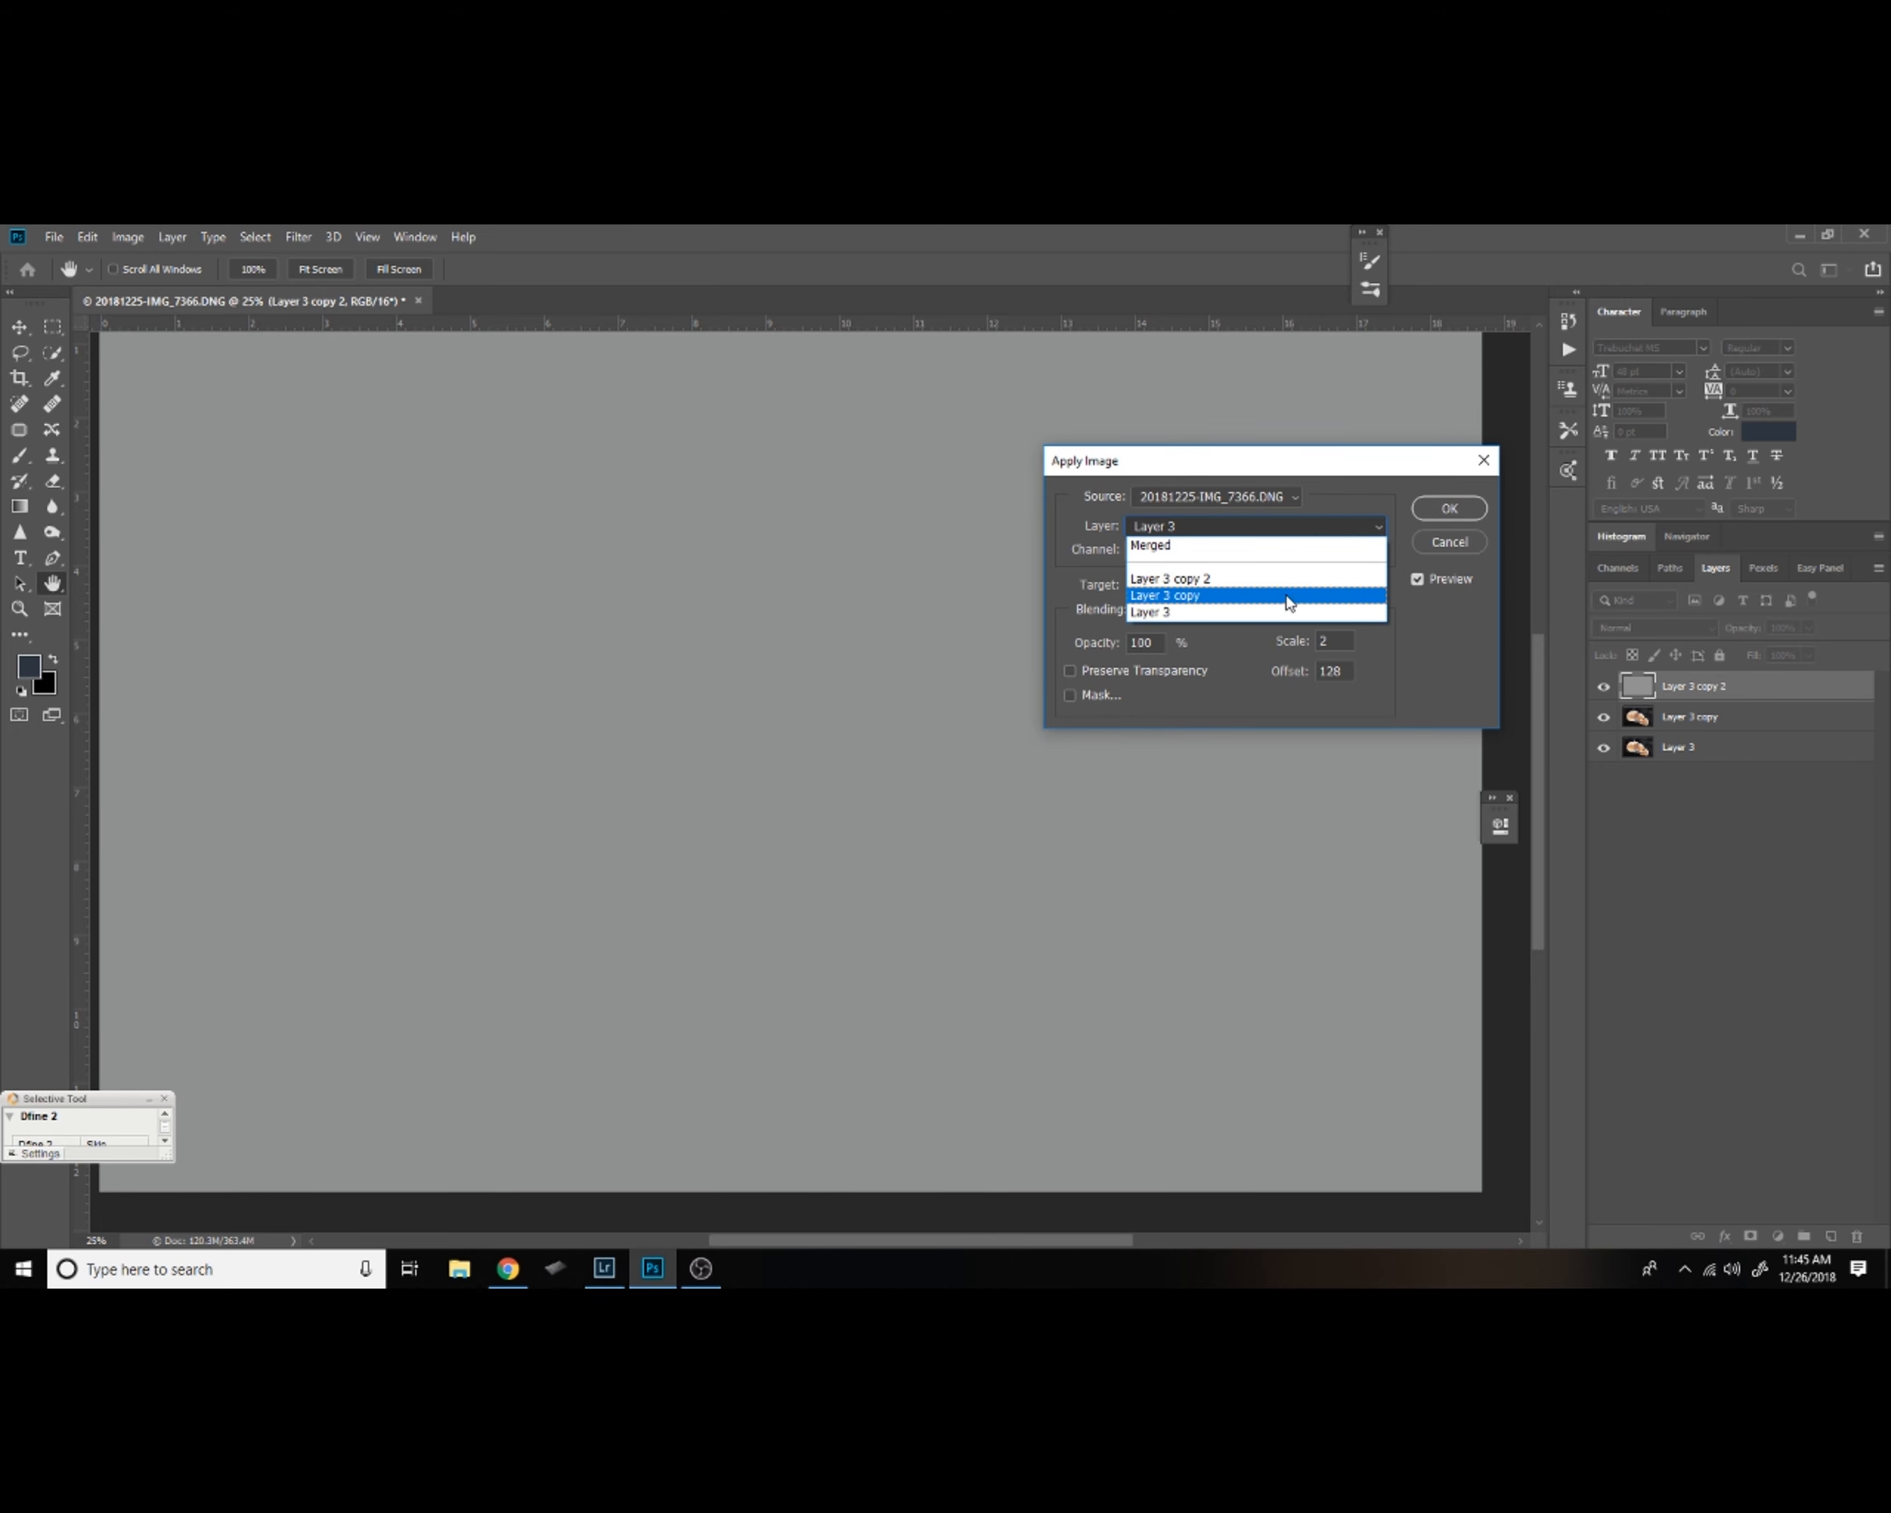
{"action": "left_click", "coordinate": [1285, 589]}
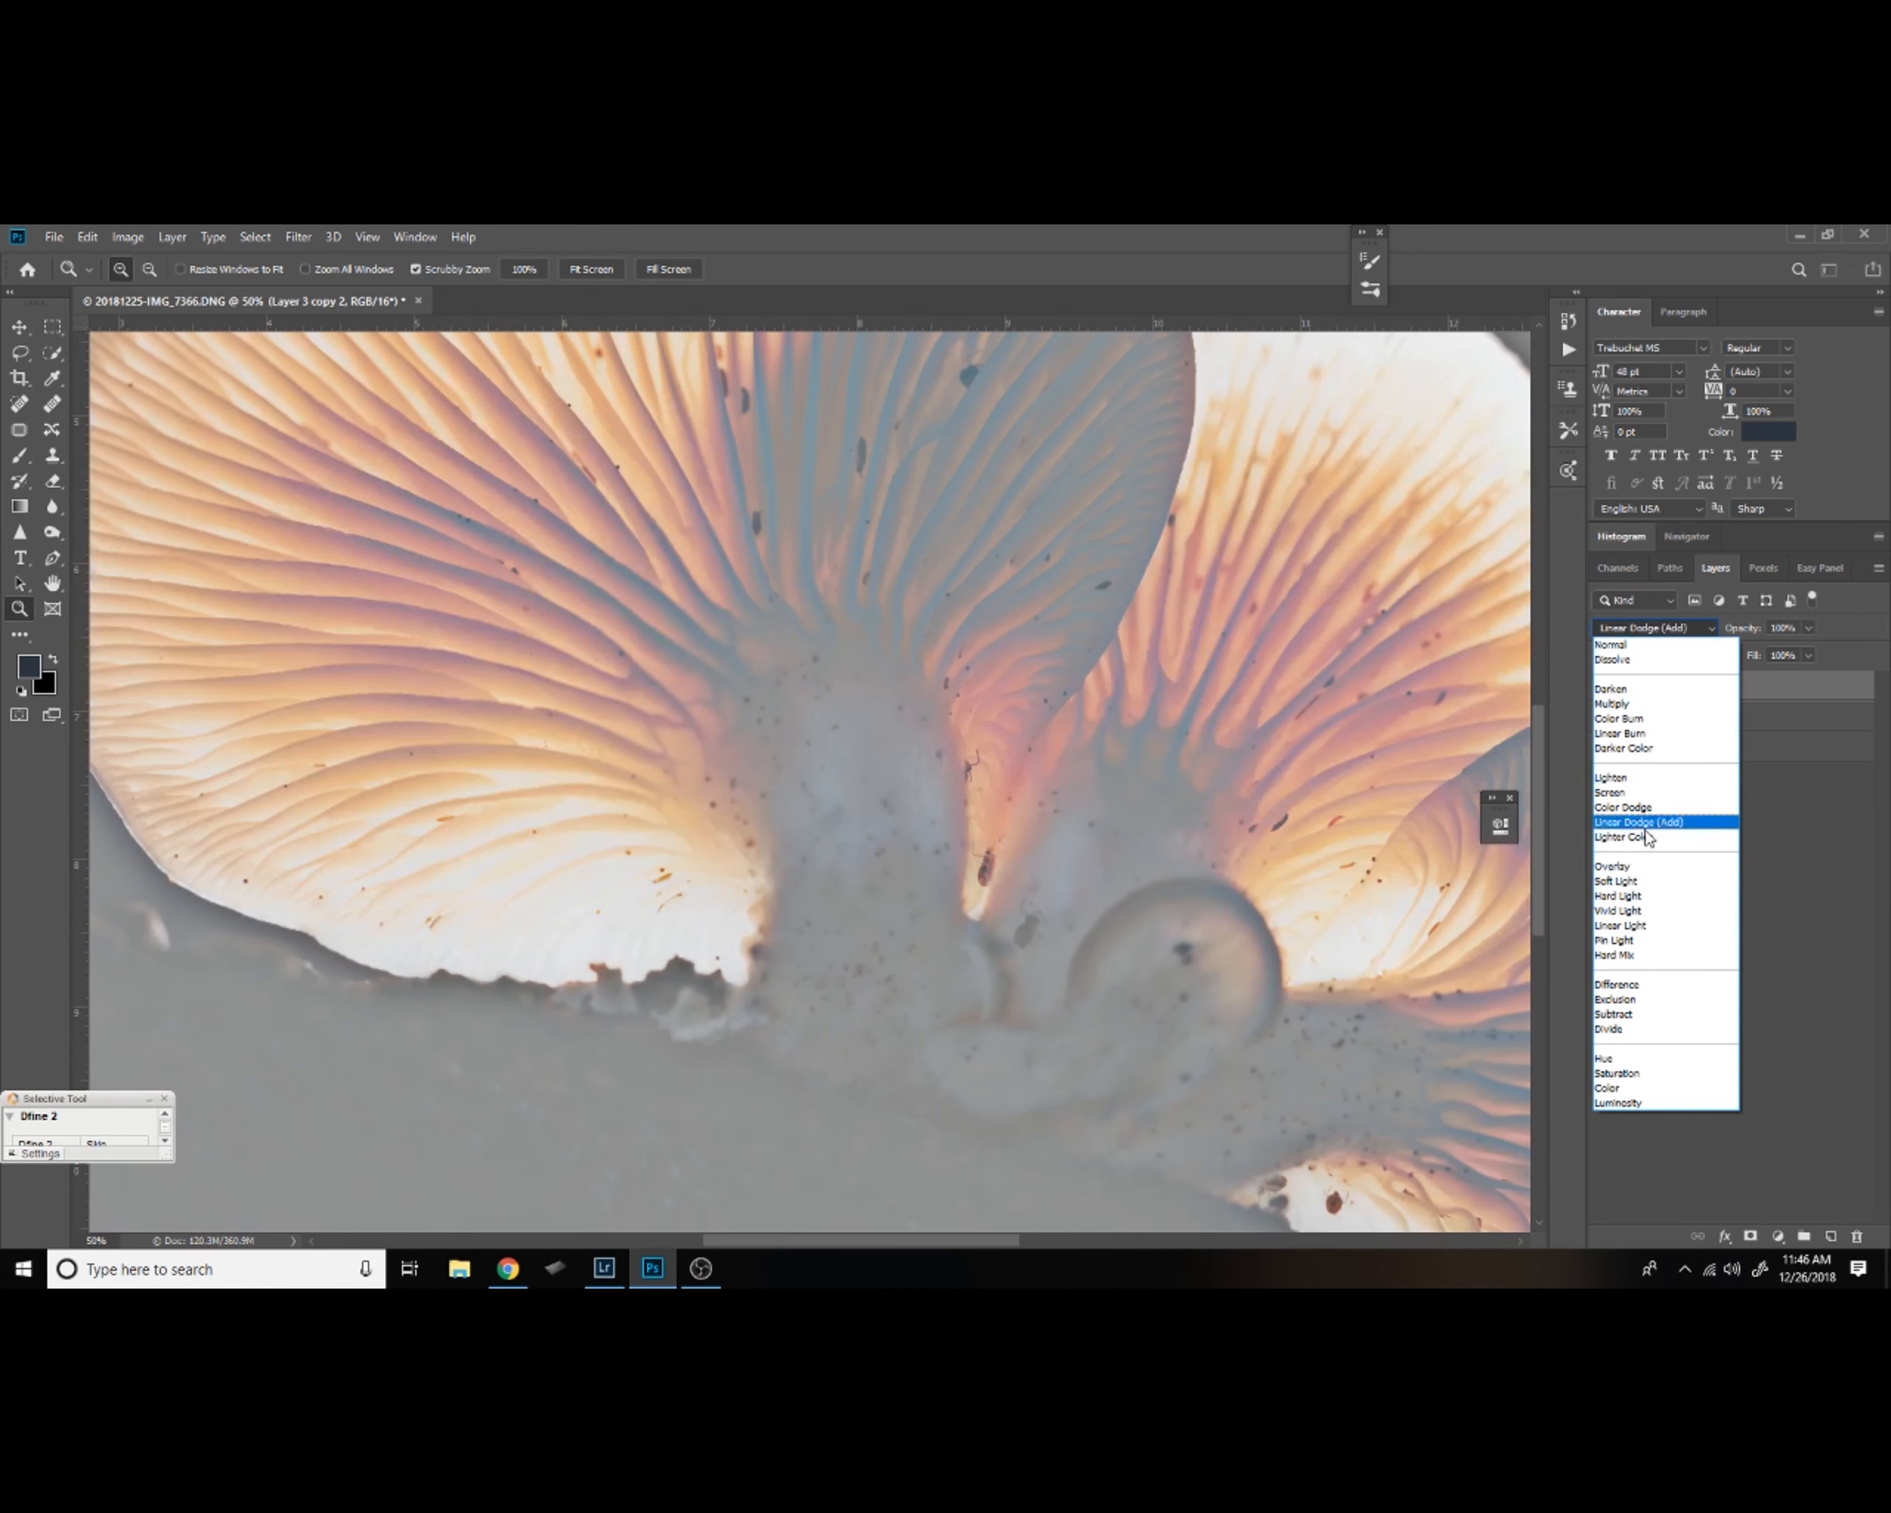
Set the blend mode of Layer 3 copy 2 to Hard Light and return to a view of the whole cluster.
{"action": "left_click", "coordinate": [1639, 896]}
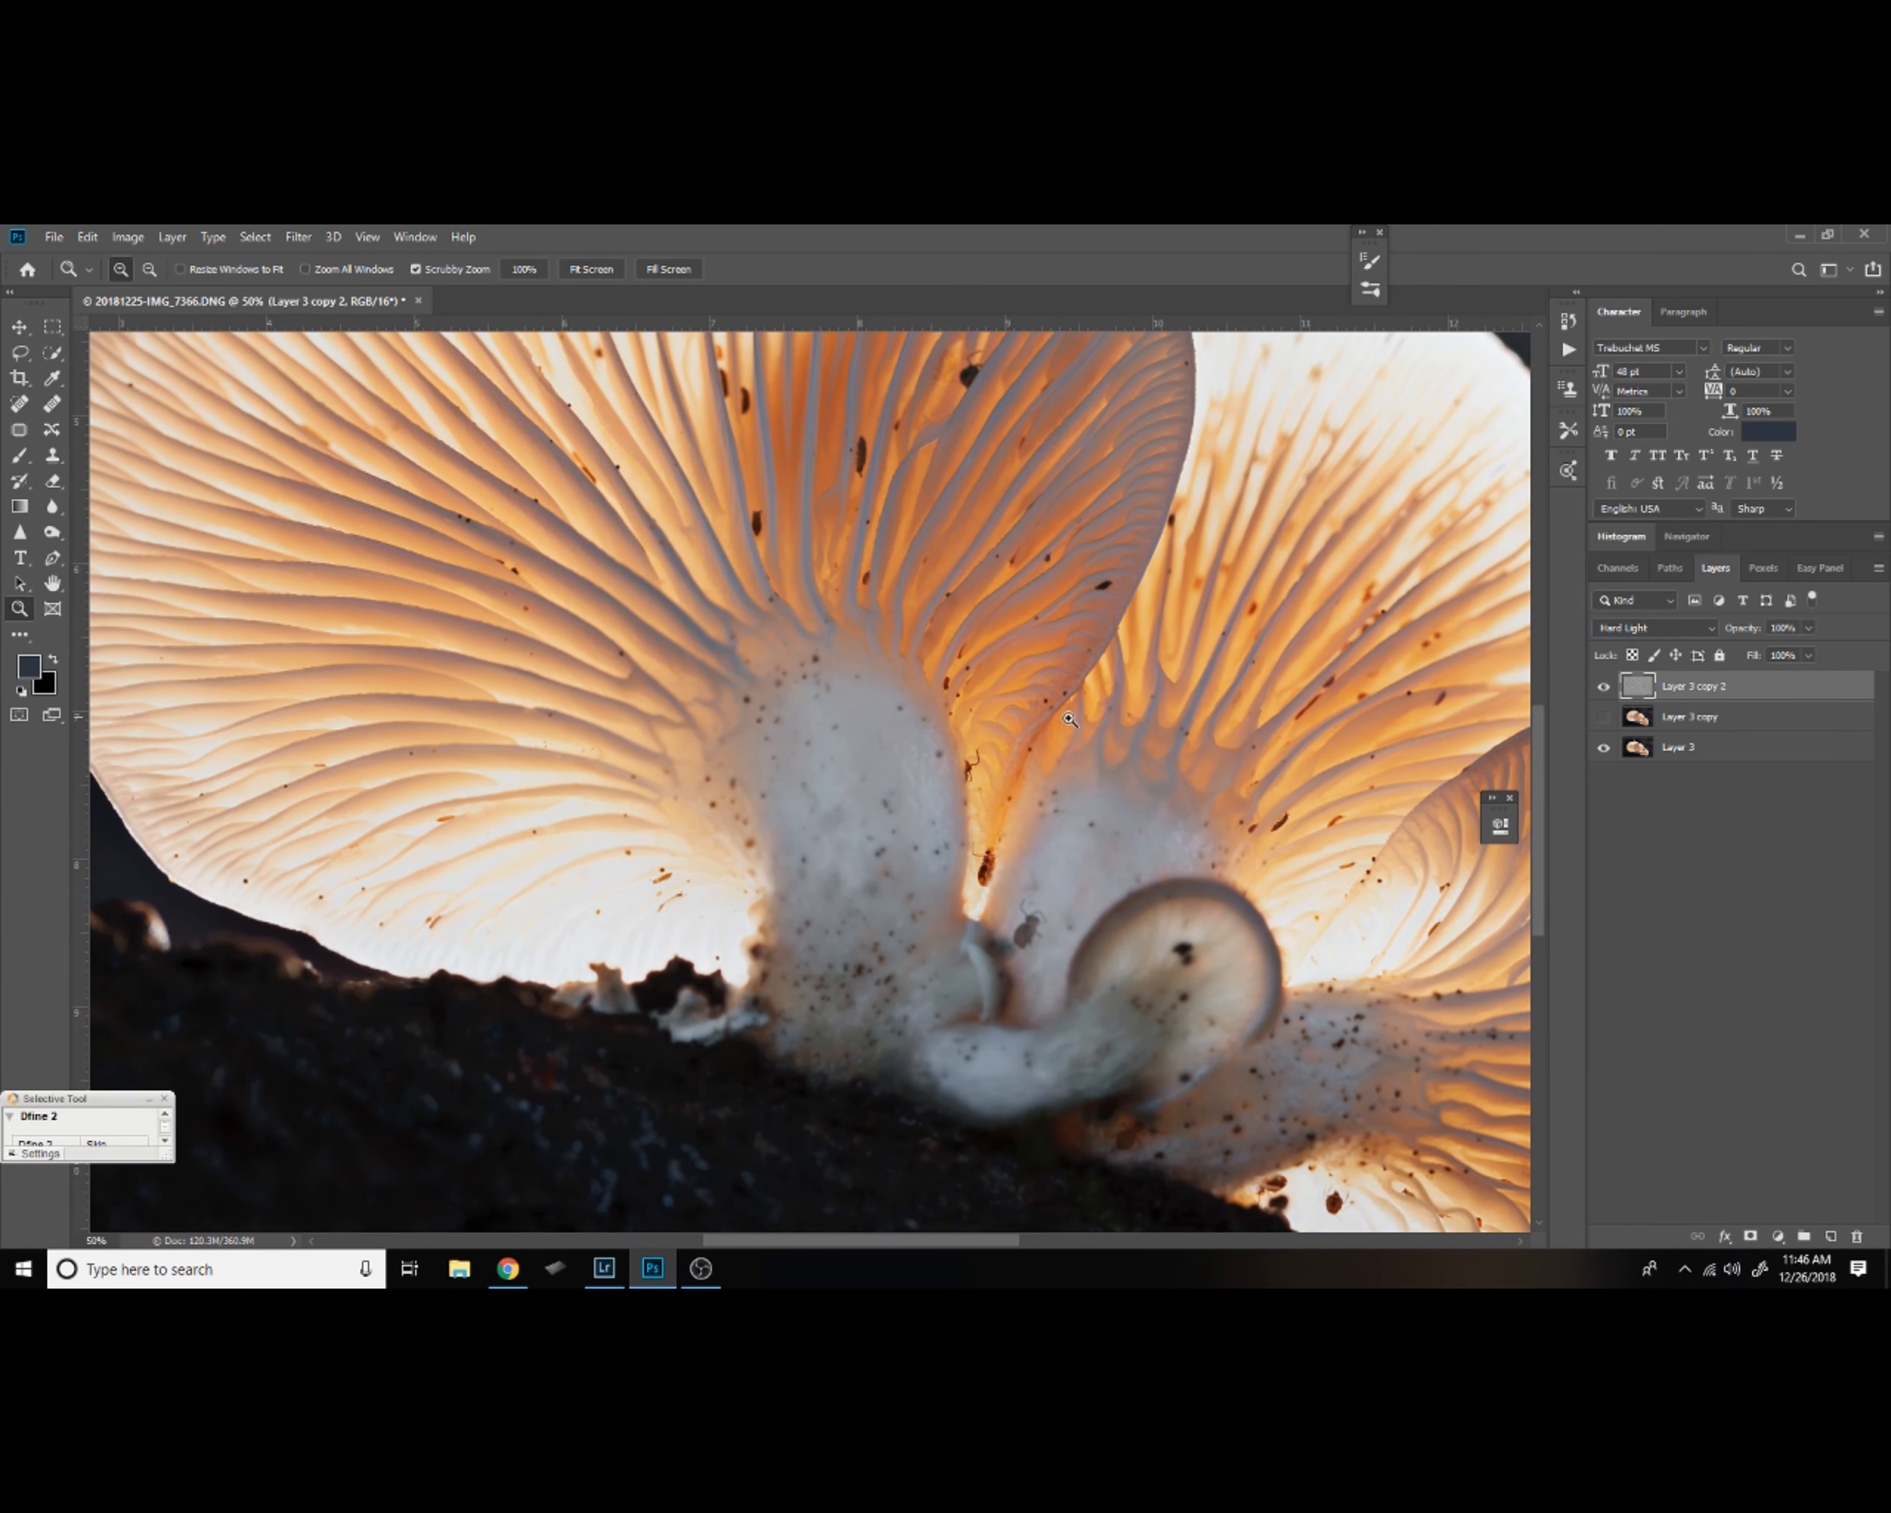
{"action": "key", "text": "ctrl+minus"}
{"action": "key", "text": "ctrl+minus"}
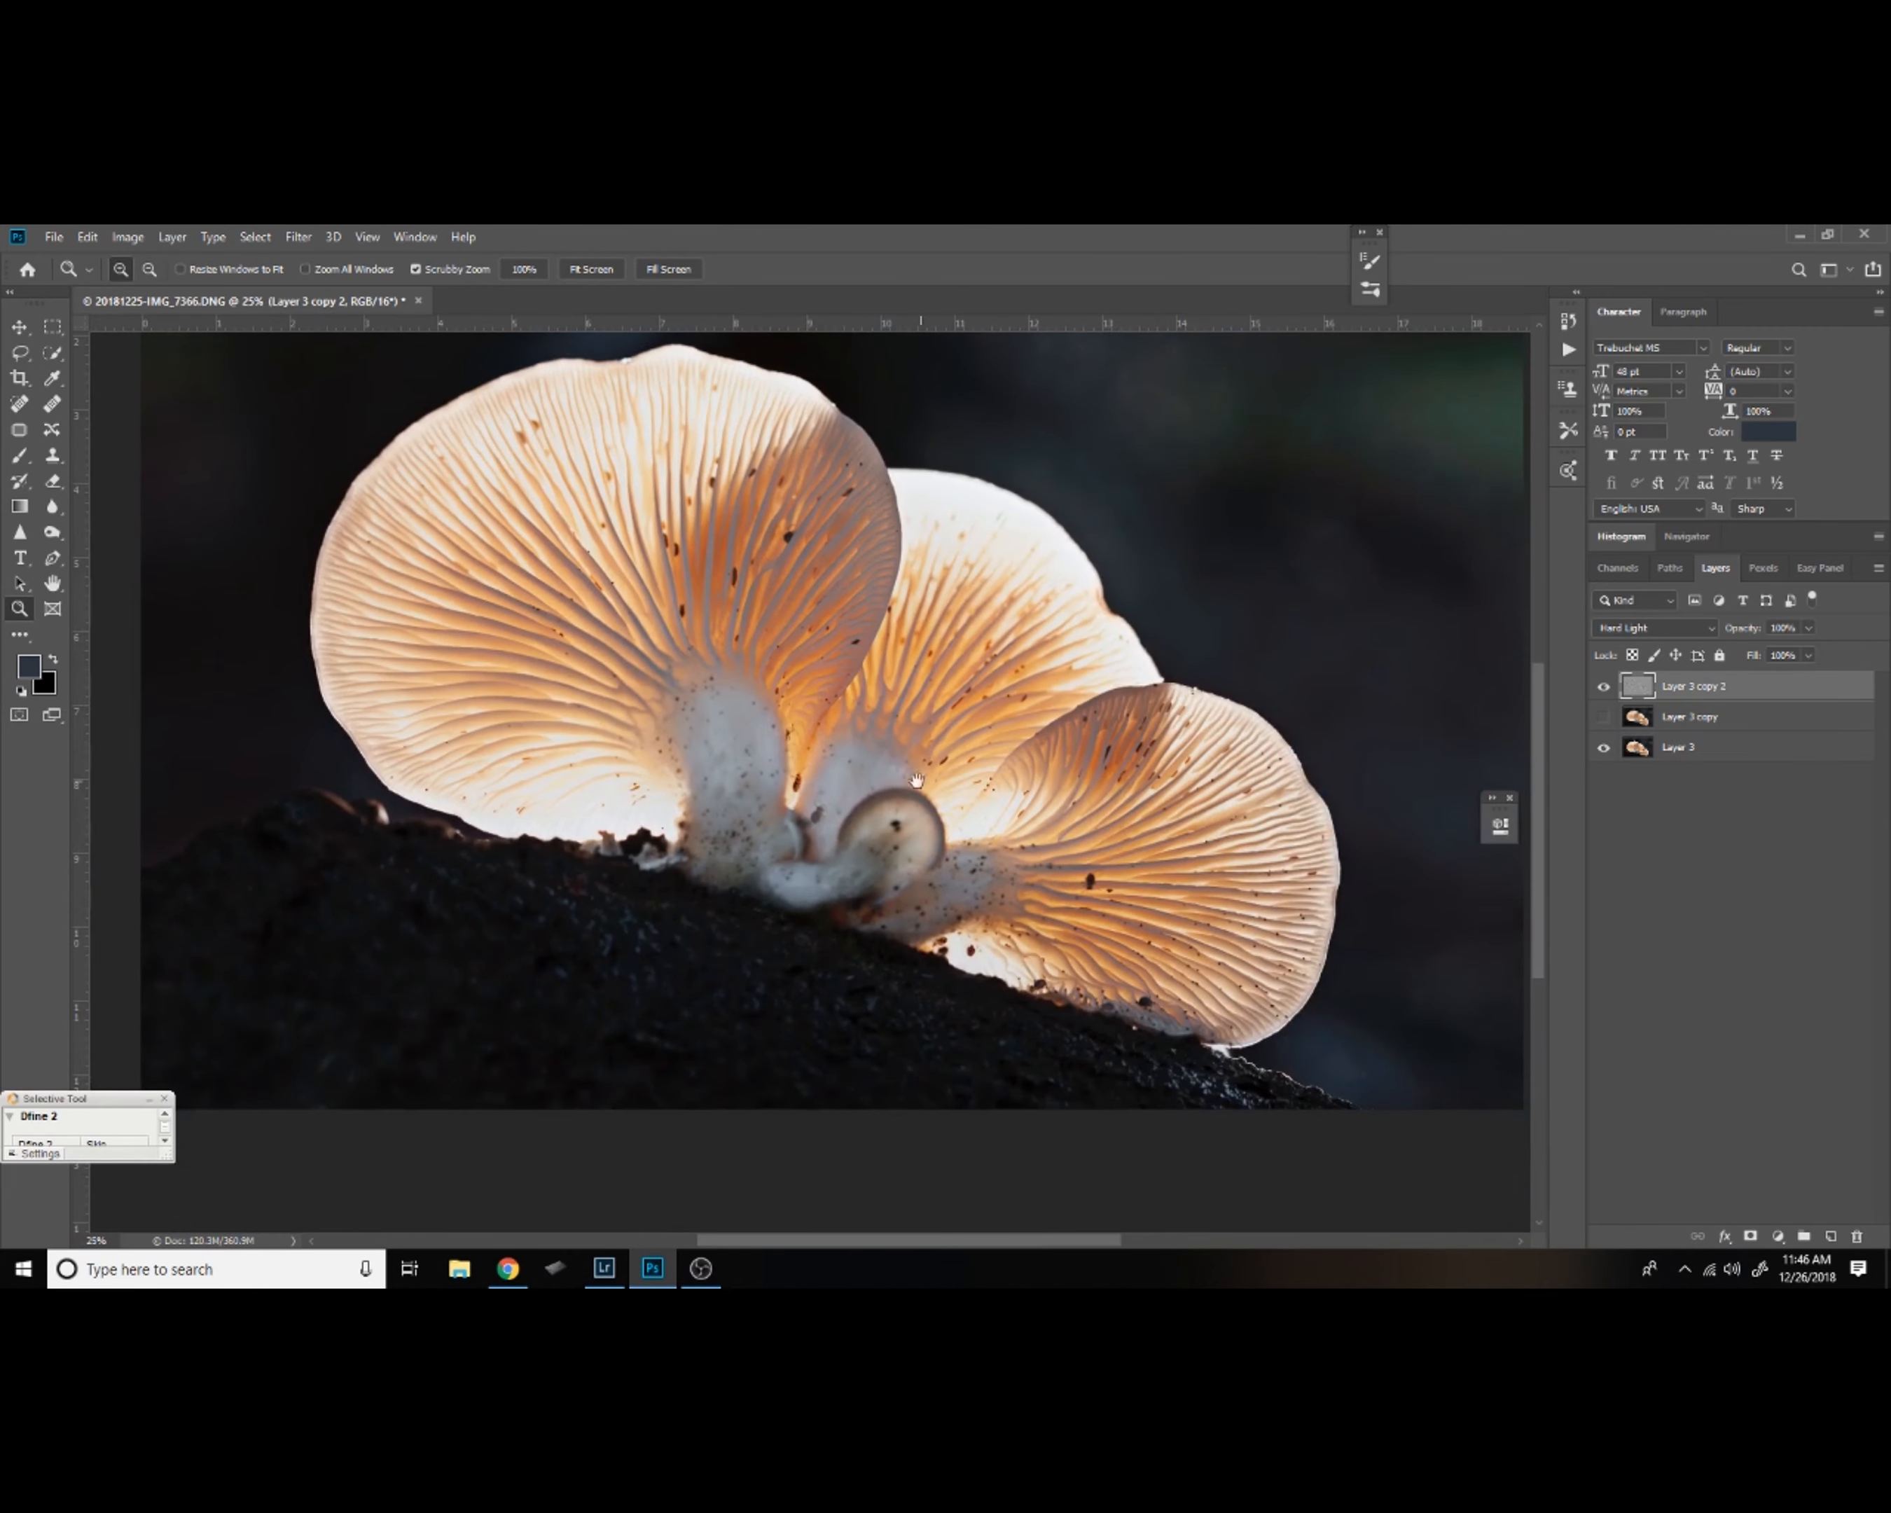
Examine the lowest mushroom's gills and stem up close, comparing them with and without Layer 3 copy 2.
{"action": "left_click_drag", "start_coordinate": [898, 796], "coordinate": [847, 823]}
{"action": "left_click", "coordinate": [1110, 883]}
{"action": "left_click", "coordinate": [1110, 884]}
{"action": "left_click", "coordinate": [1110, 883]}
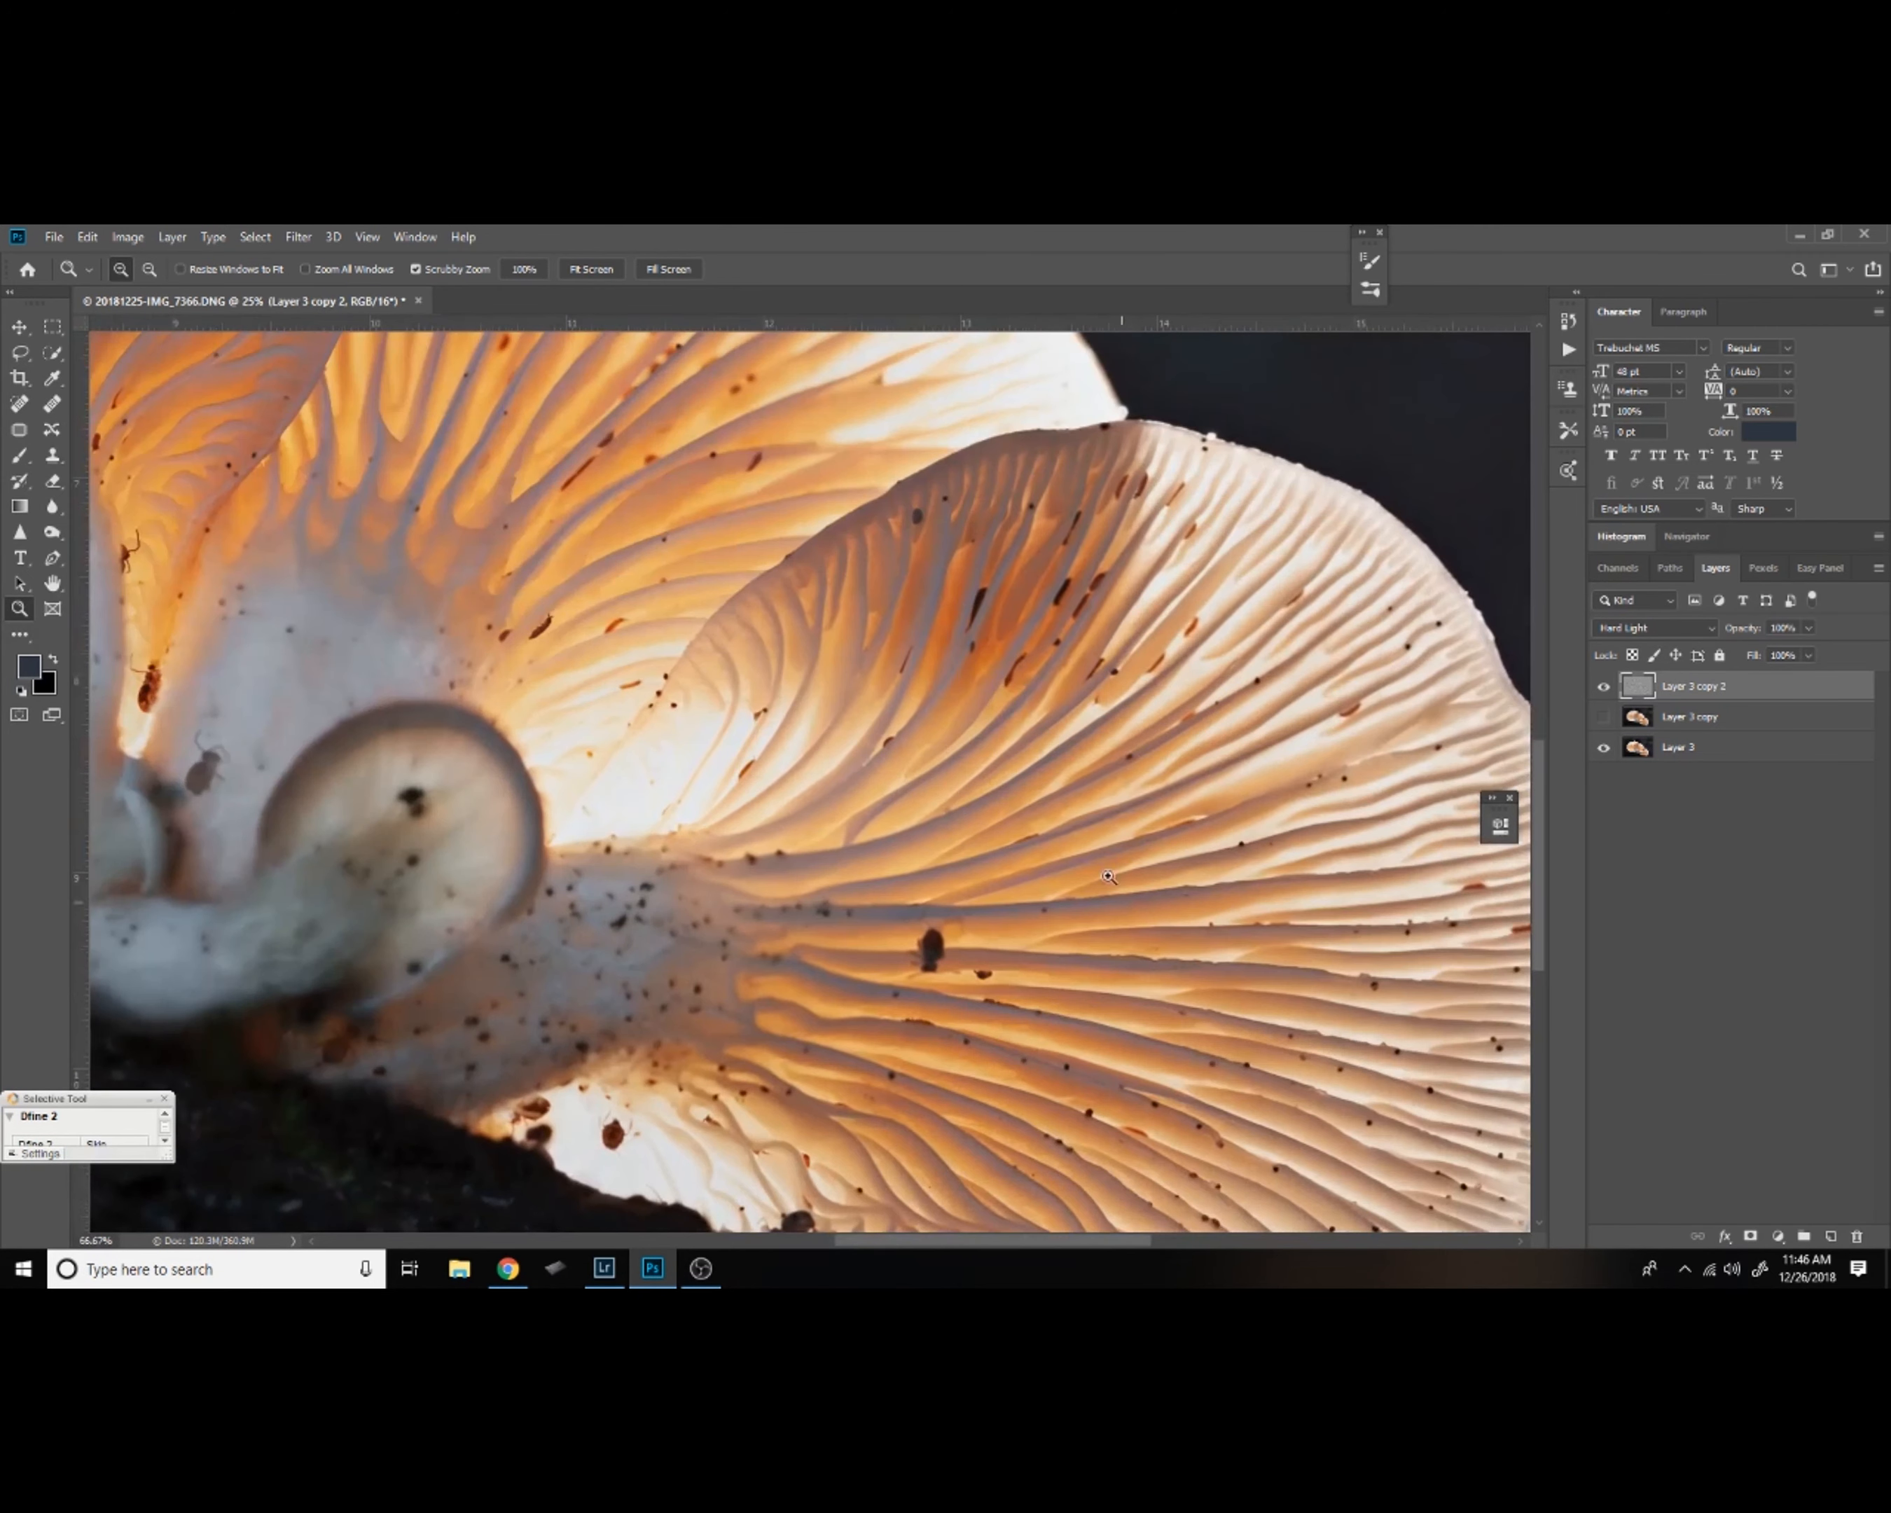
{"action": "left_click", "coordinate": [1604, 687]}
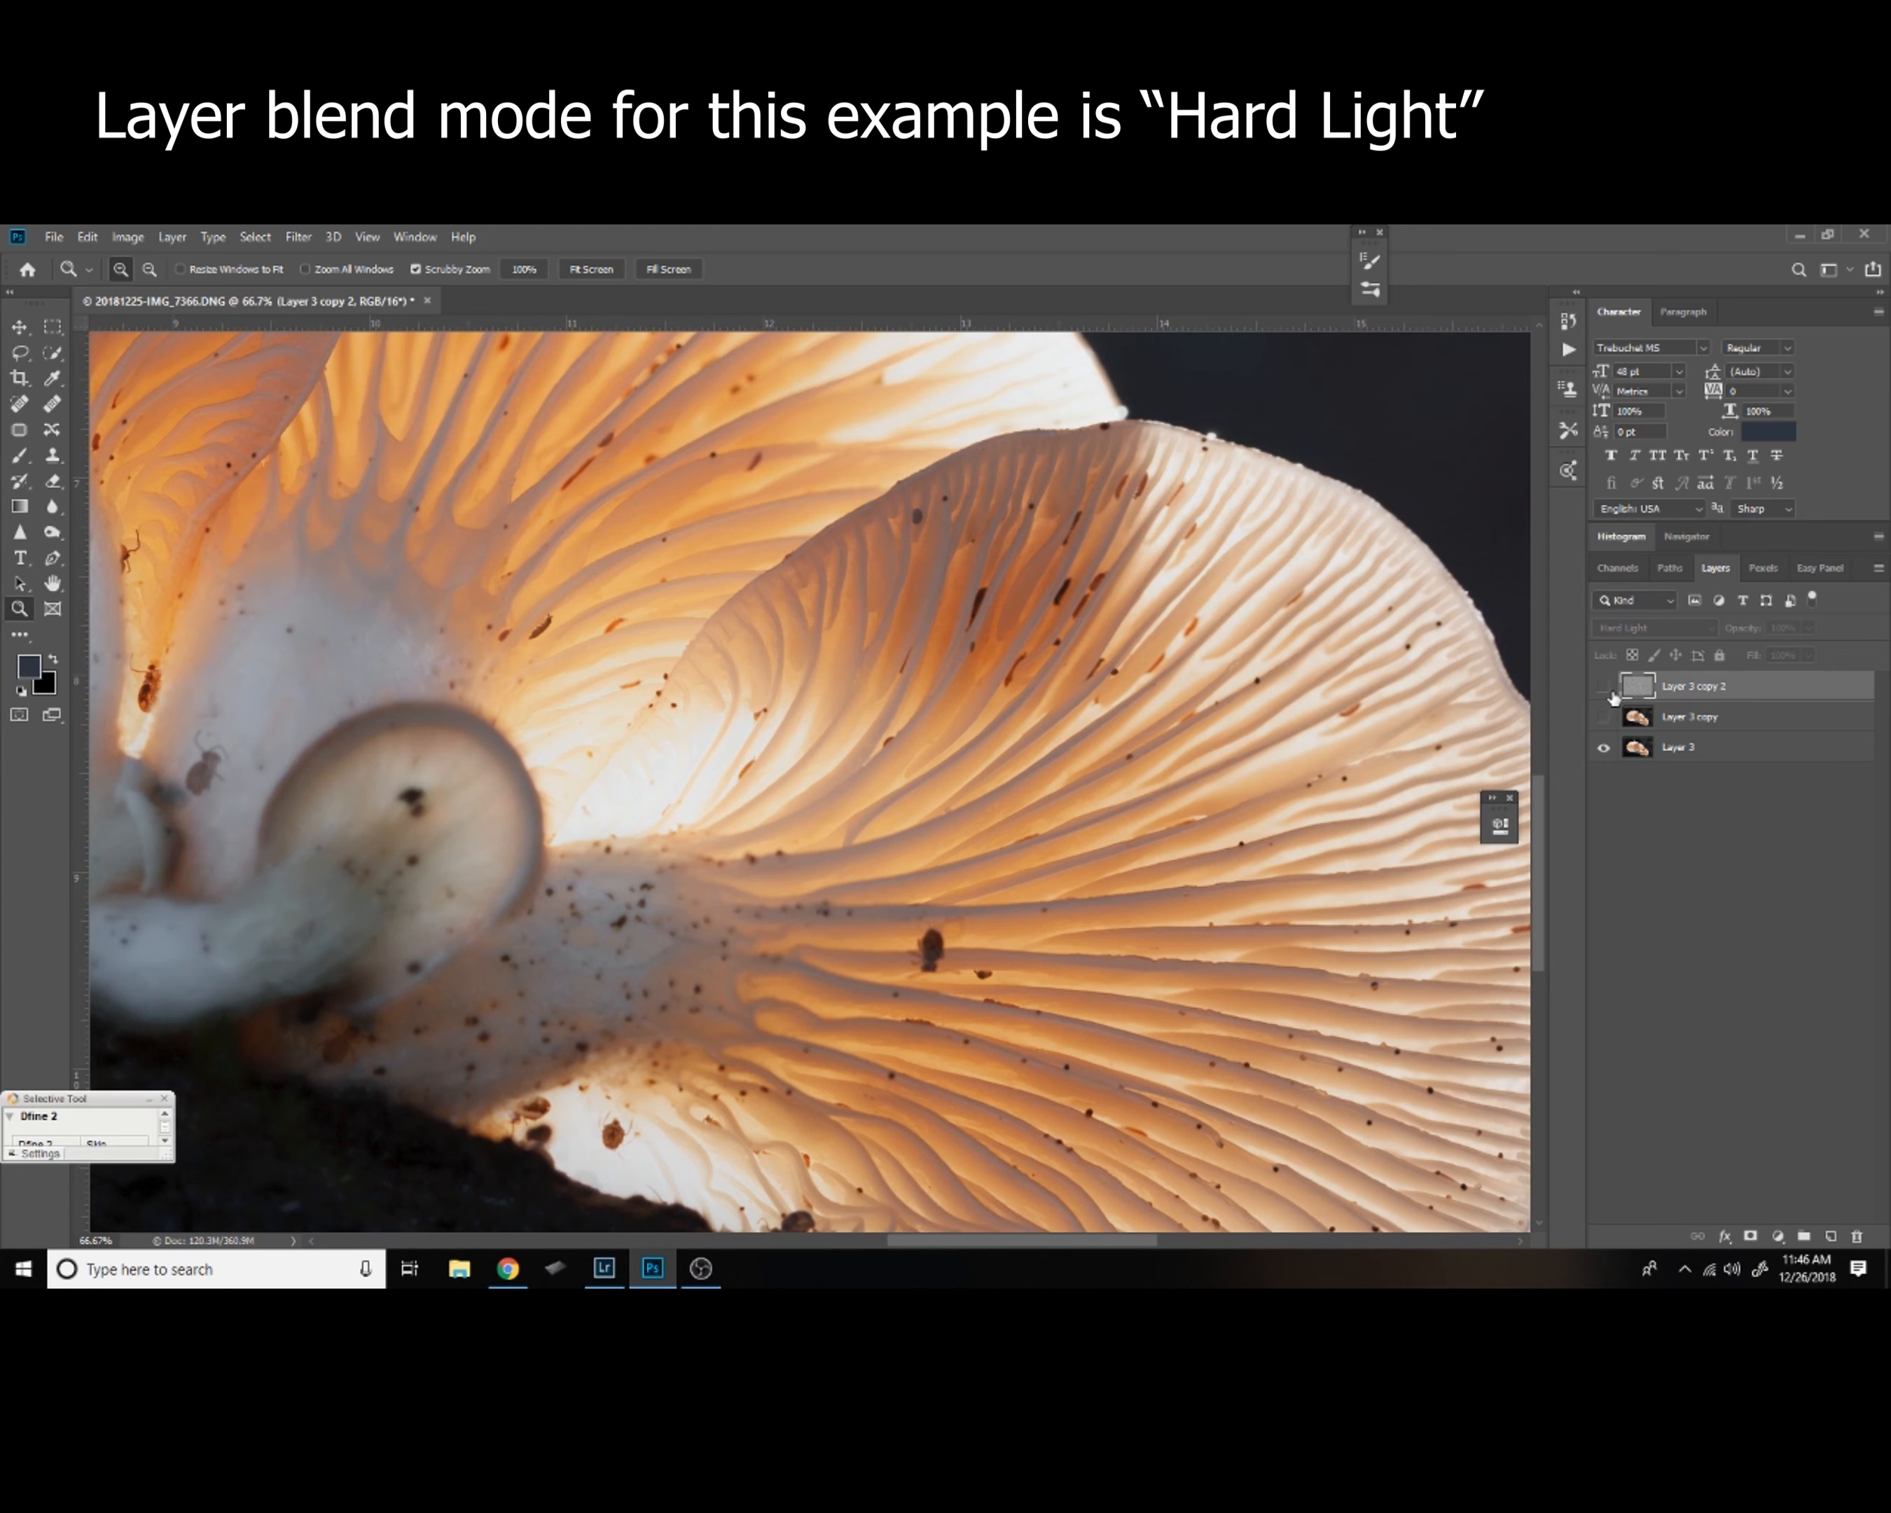
{"action": "left_click", "coordinate": [1604, 687]}
{"action": "left_click_drag", "start_coordinate": [894, 918], "coordinate": [1169, 884]}
{"action": "left_click", "coordinate": [1223, 893]}
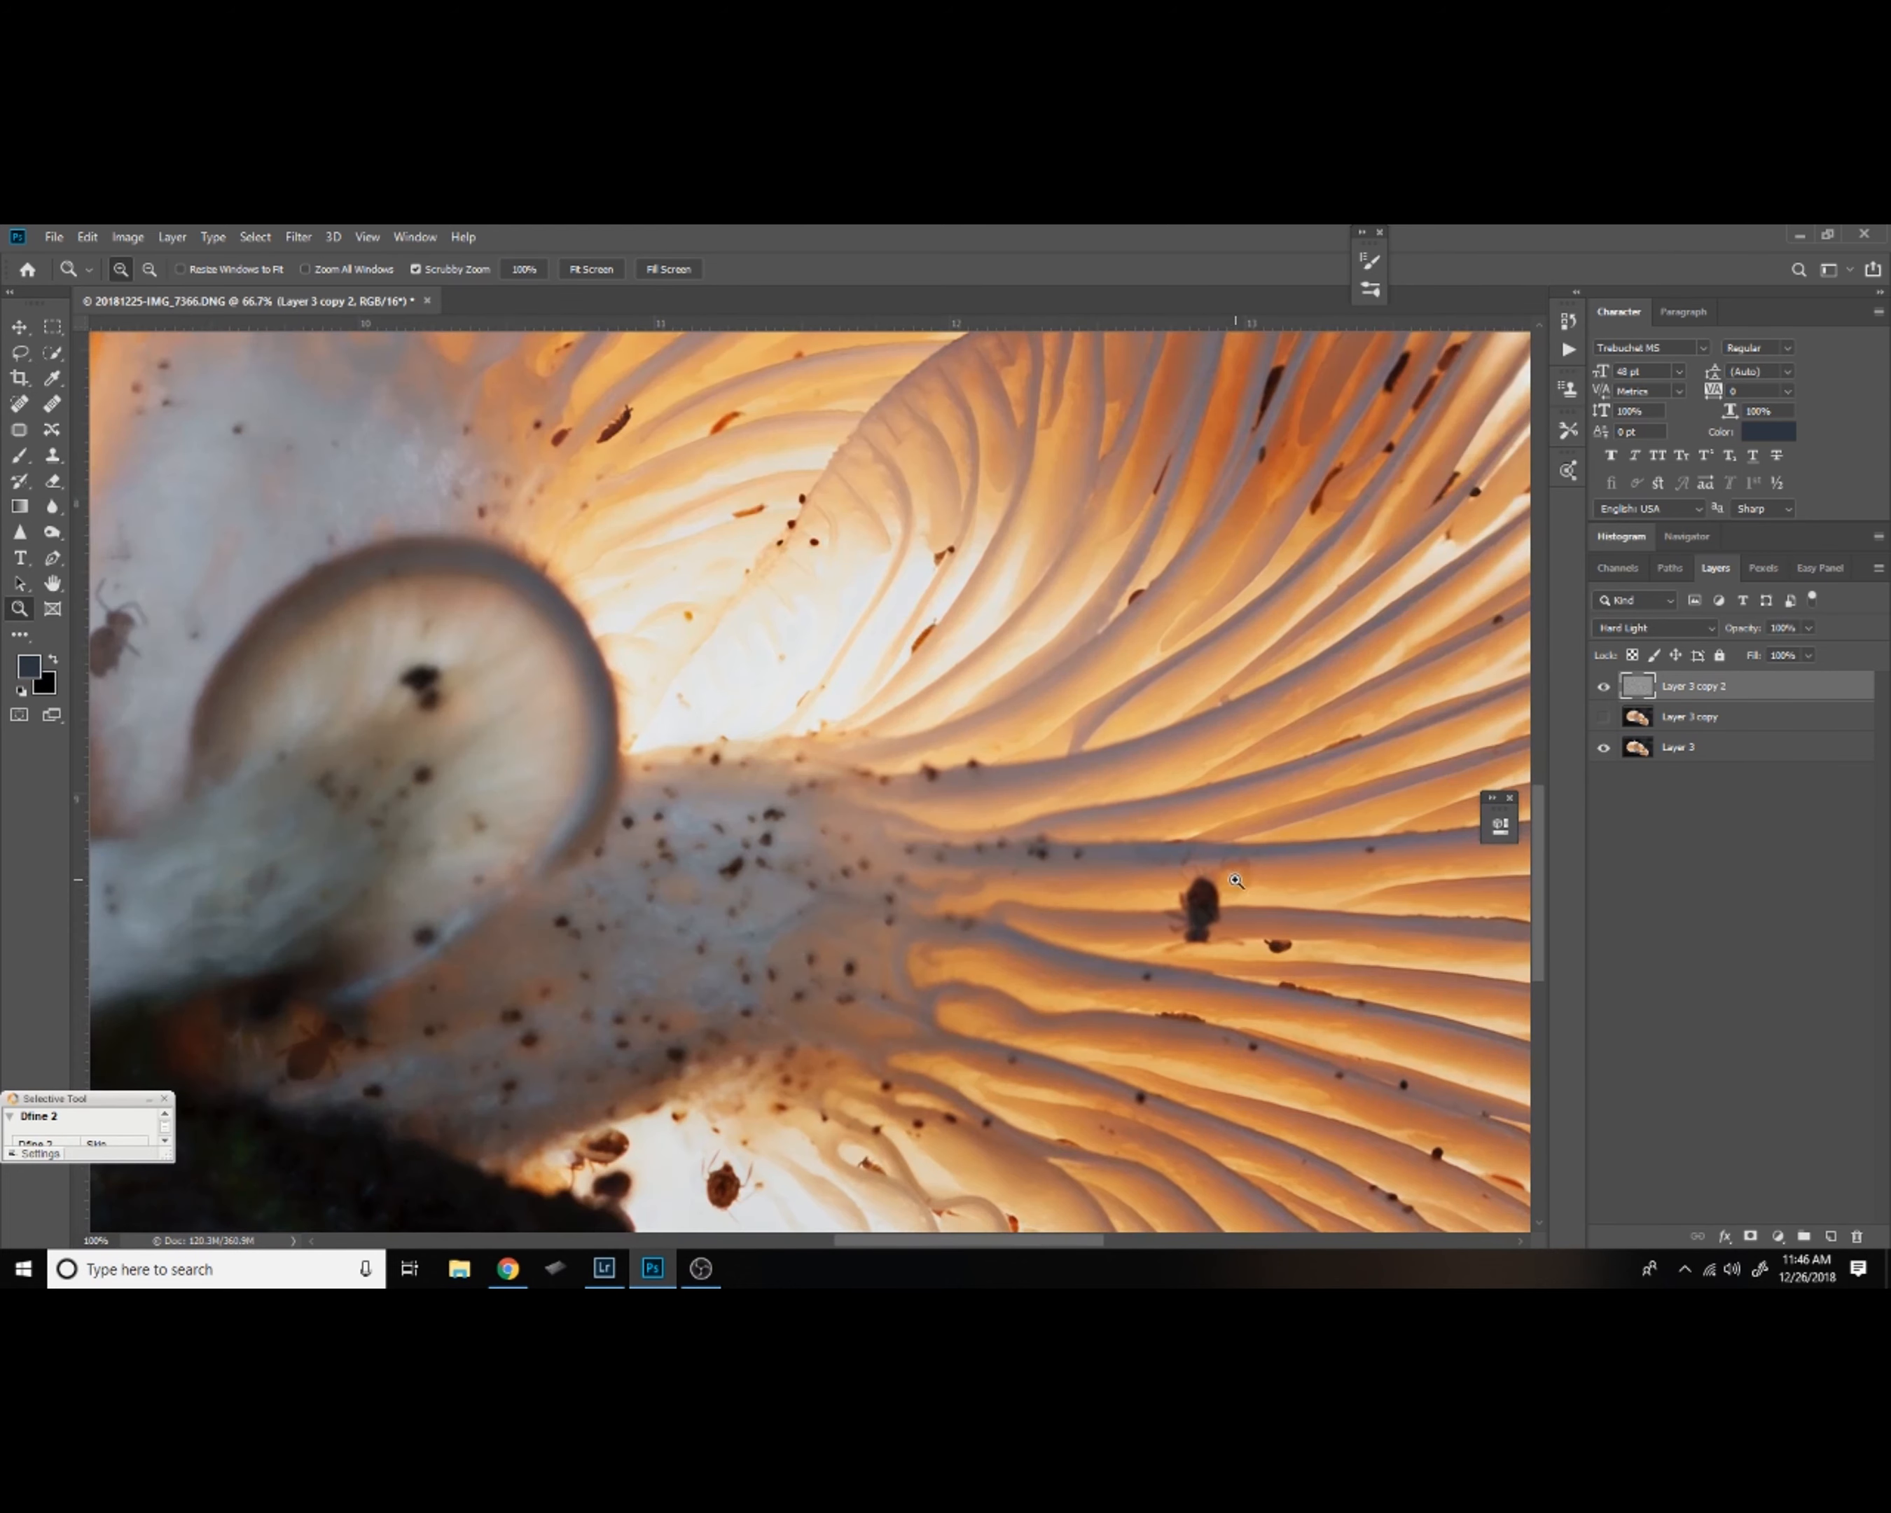
Examine the gills, stems and debris of the lower mushrooms at 100% and return to a view of the cluster.
{"action": "left_click_drag", "start_coordinate": [1224, 893], "coordinate": [1047, 948]}
{"action": "left_click_drag", "start_coordinate": [962, 655], "coordinate": [1081, 790]}
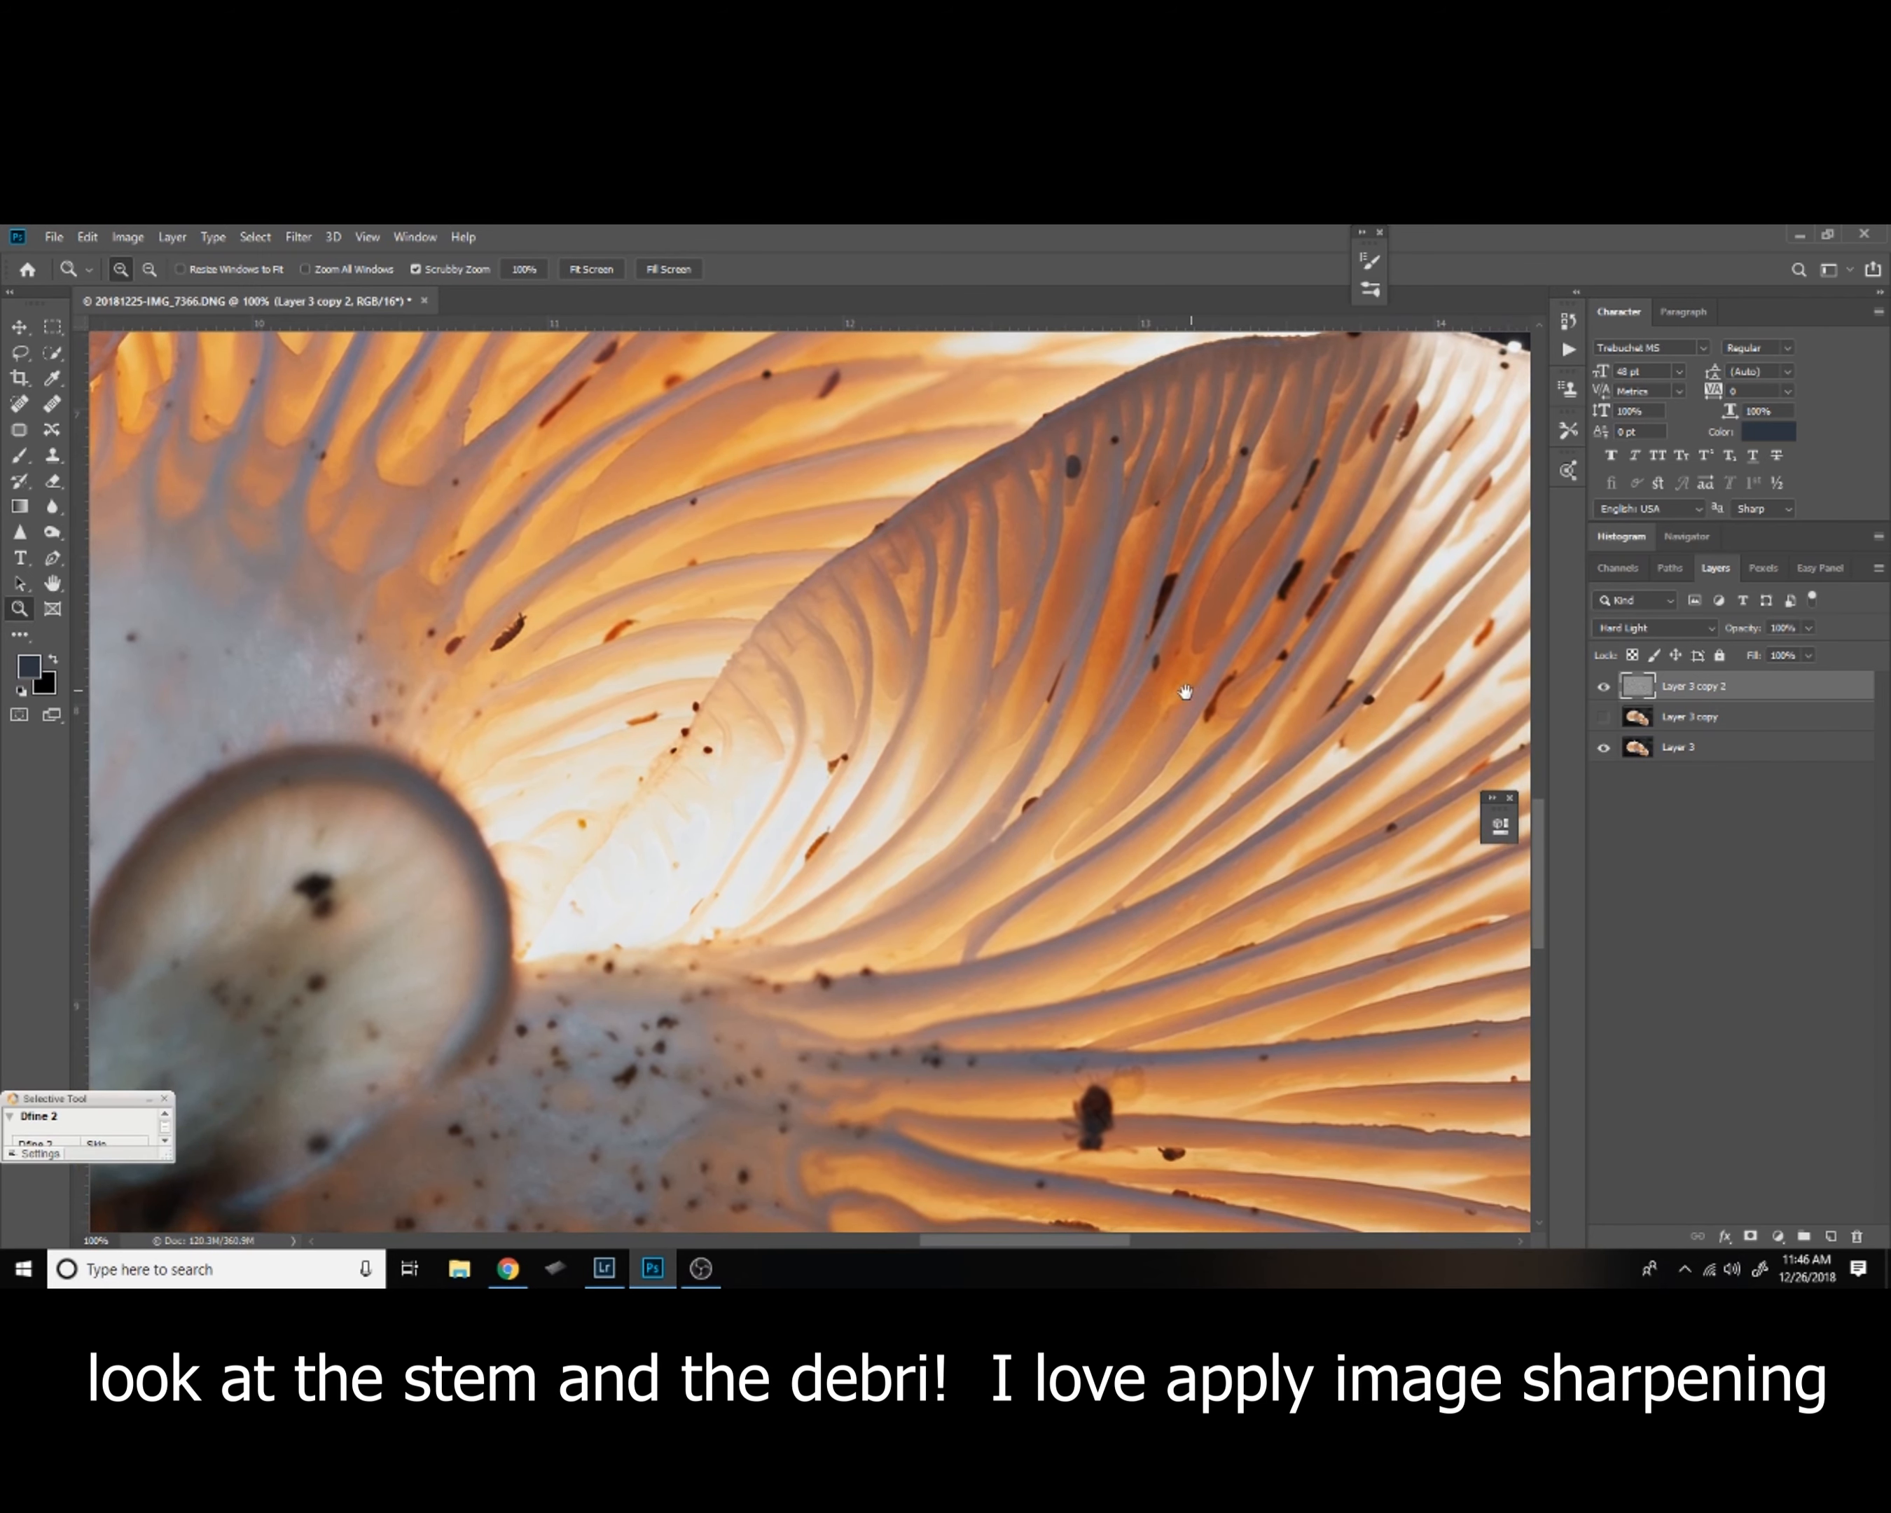
{"action": "left_click_drag", "start_coordinate": [1185, 693], "coordinate": [1003, 651]}
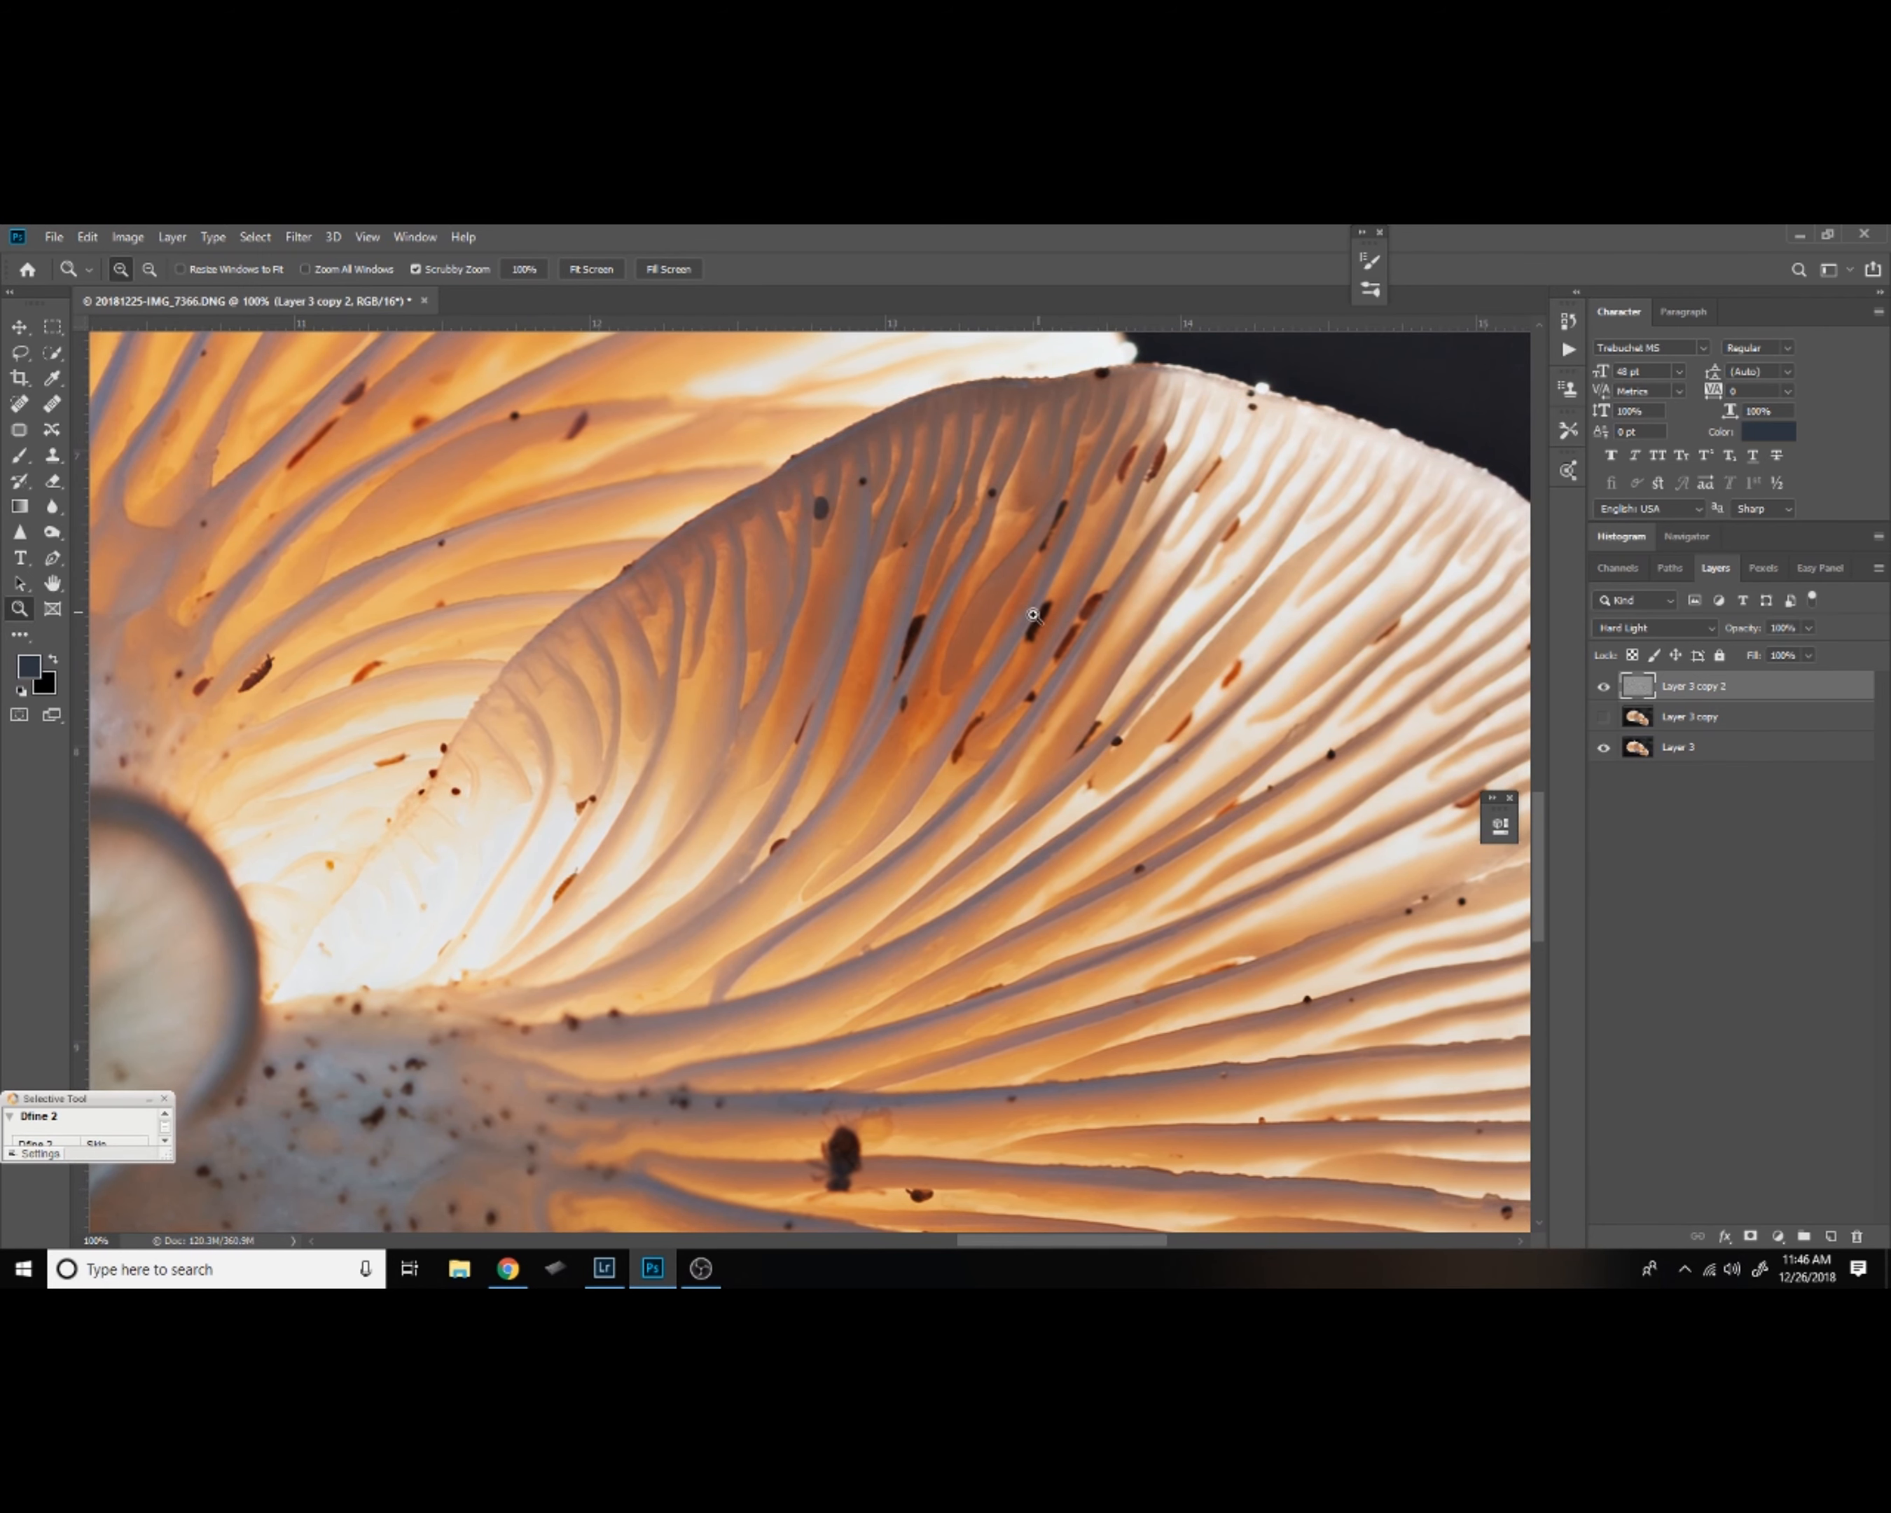
{"action": "left_click_drag", "start_coordinate": [417, 649], "coordinate": [855, 806]}
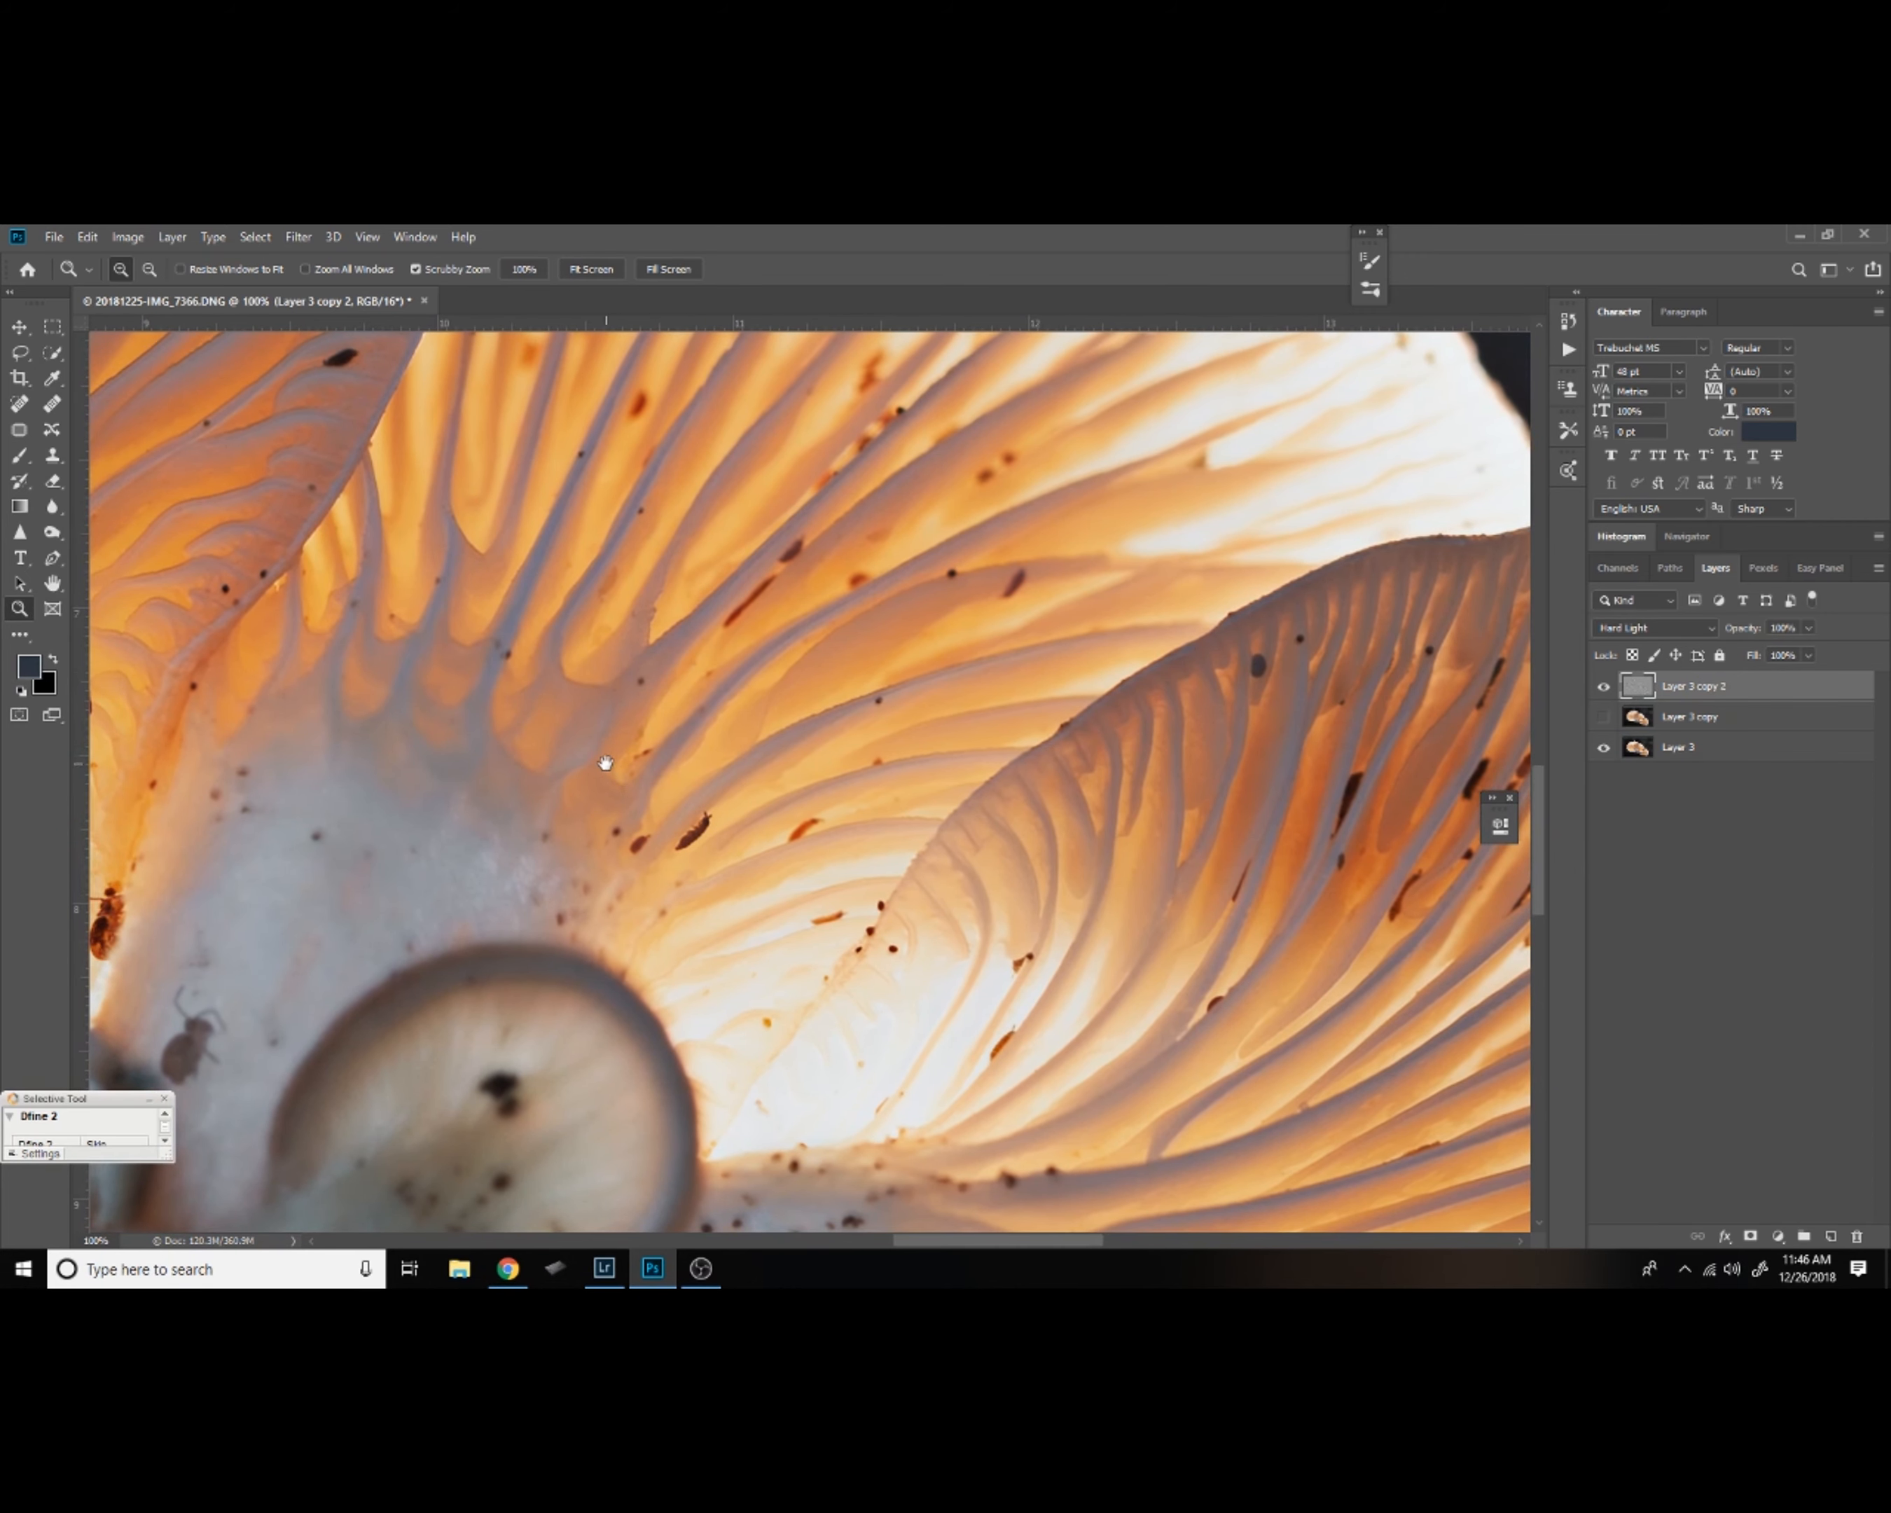
{"action": "left_click_drag", "start_coordinate": [606, 763], "coordinate": [929, 908]}
{"action": "left_click_drag", "start_coordinate": [697, 752], "coordinate": [836, 659]}
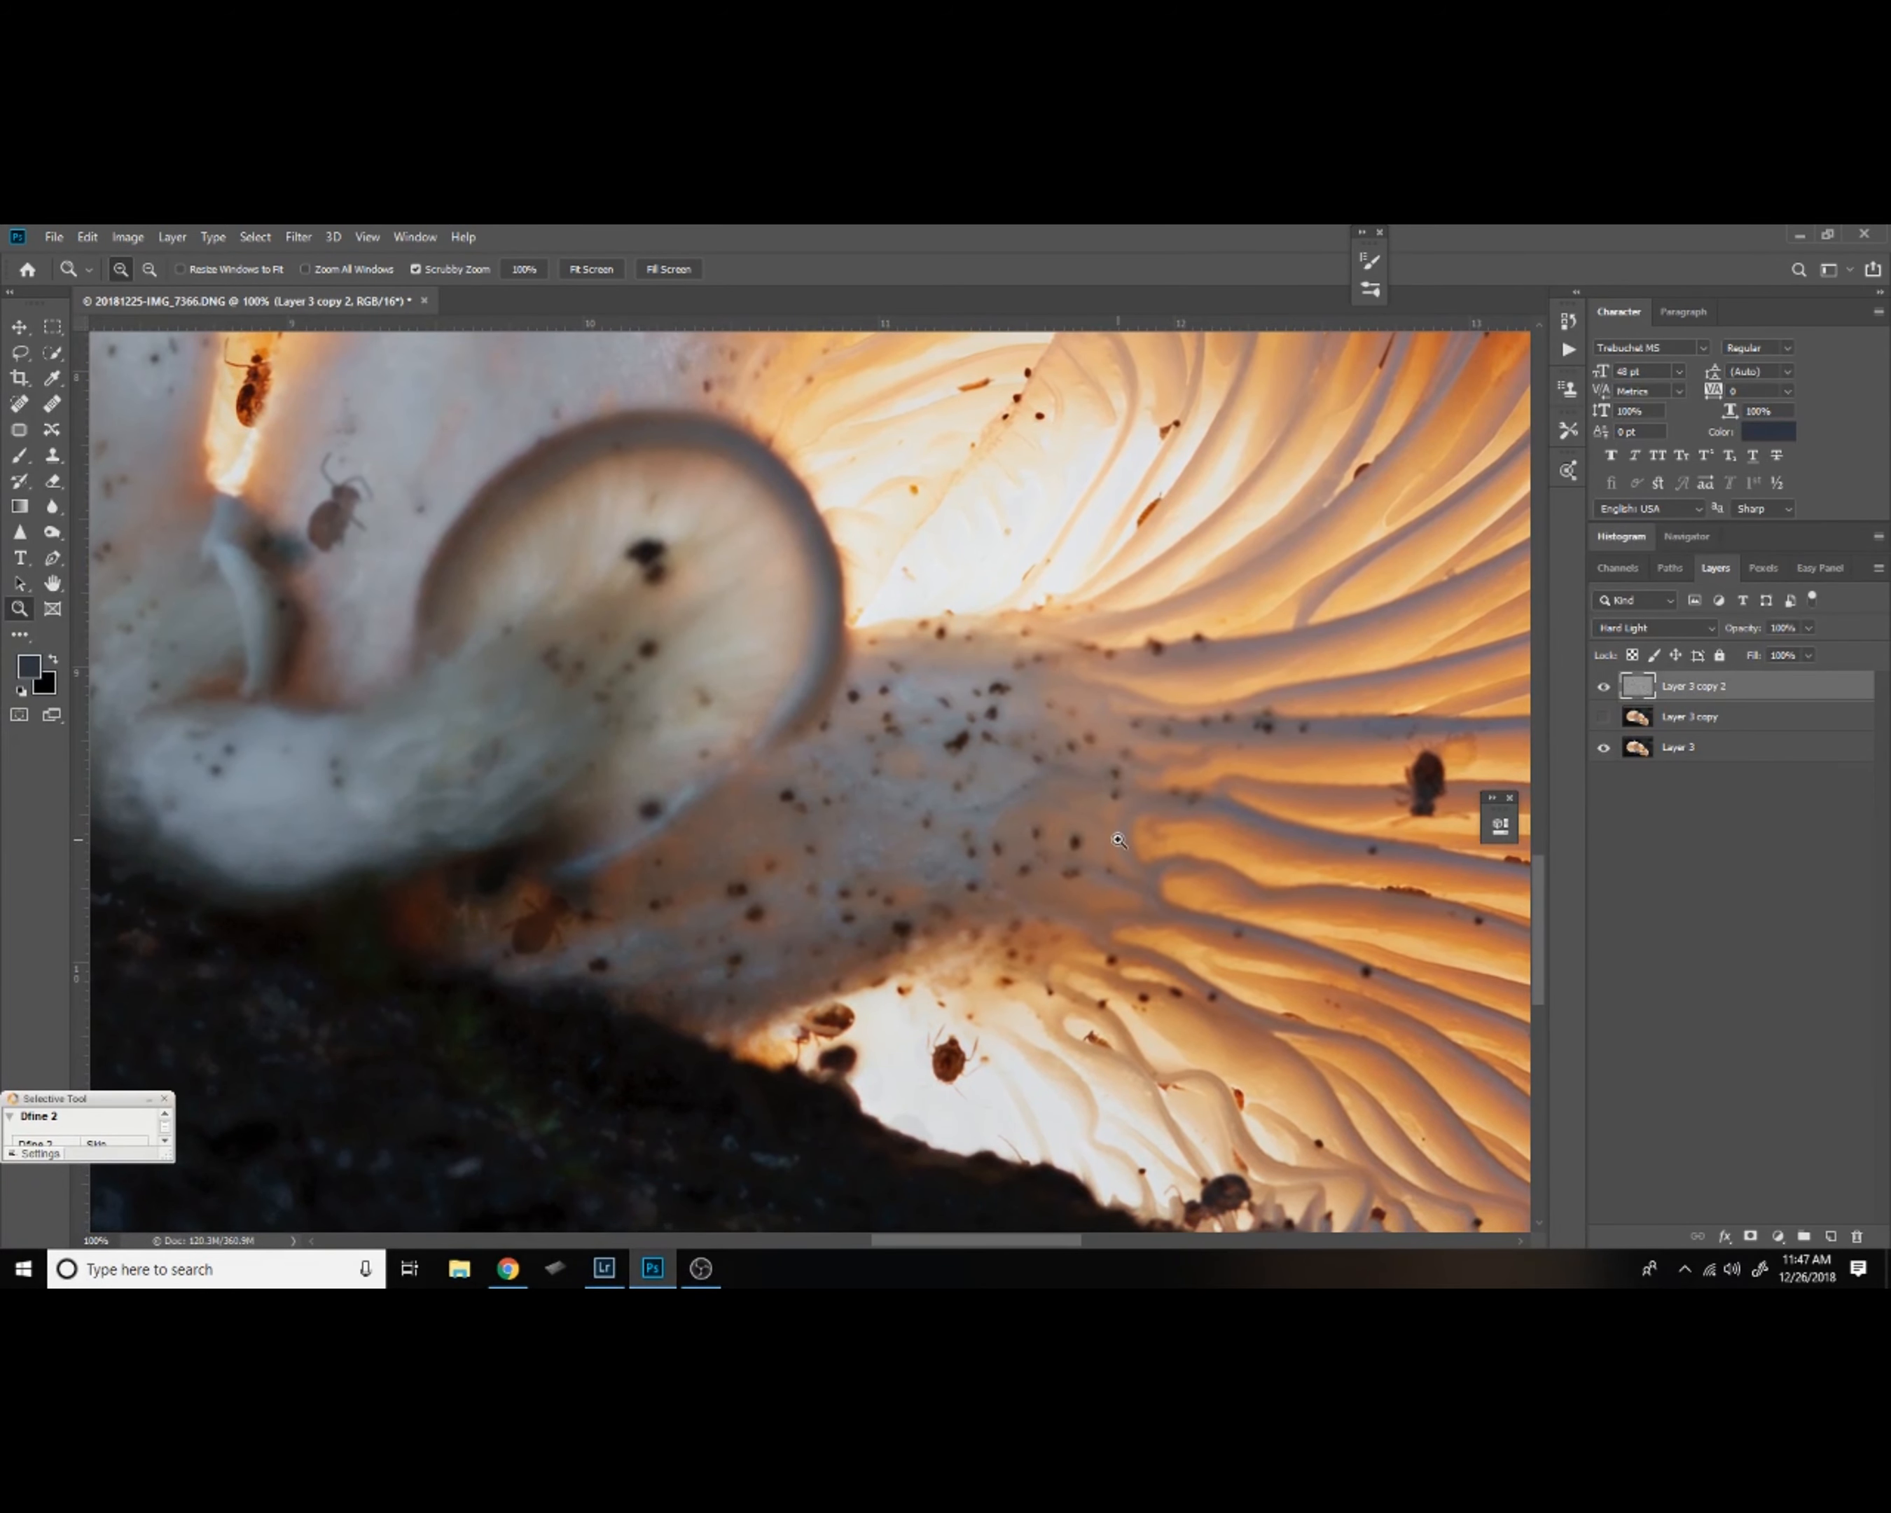
{"action": "left_click", "coordinate": [1119, 854], "text": "alt"}
{"action": "left_click", "coordinate": [1128, 881], "text": "alt"}
{"action": "left_click", "coordinate": [1124, 892], "text": "alt"}
{"action": "left_click", "coordinate": [1124, 893], "text": "alt"}
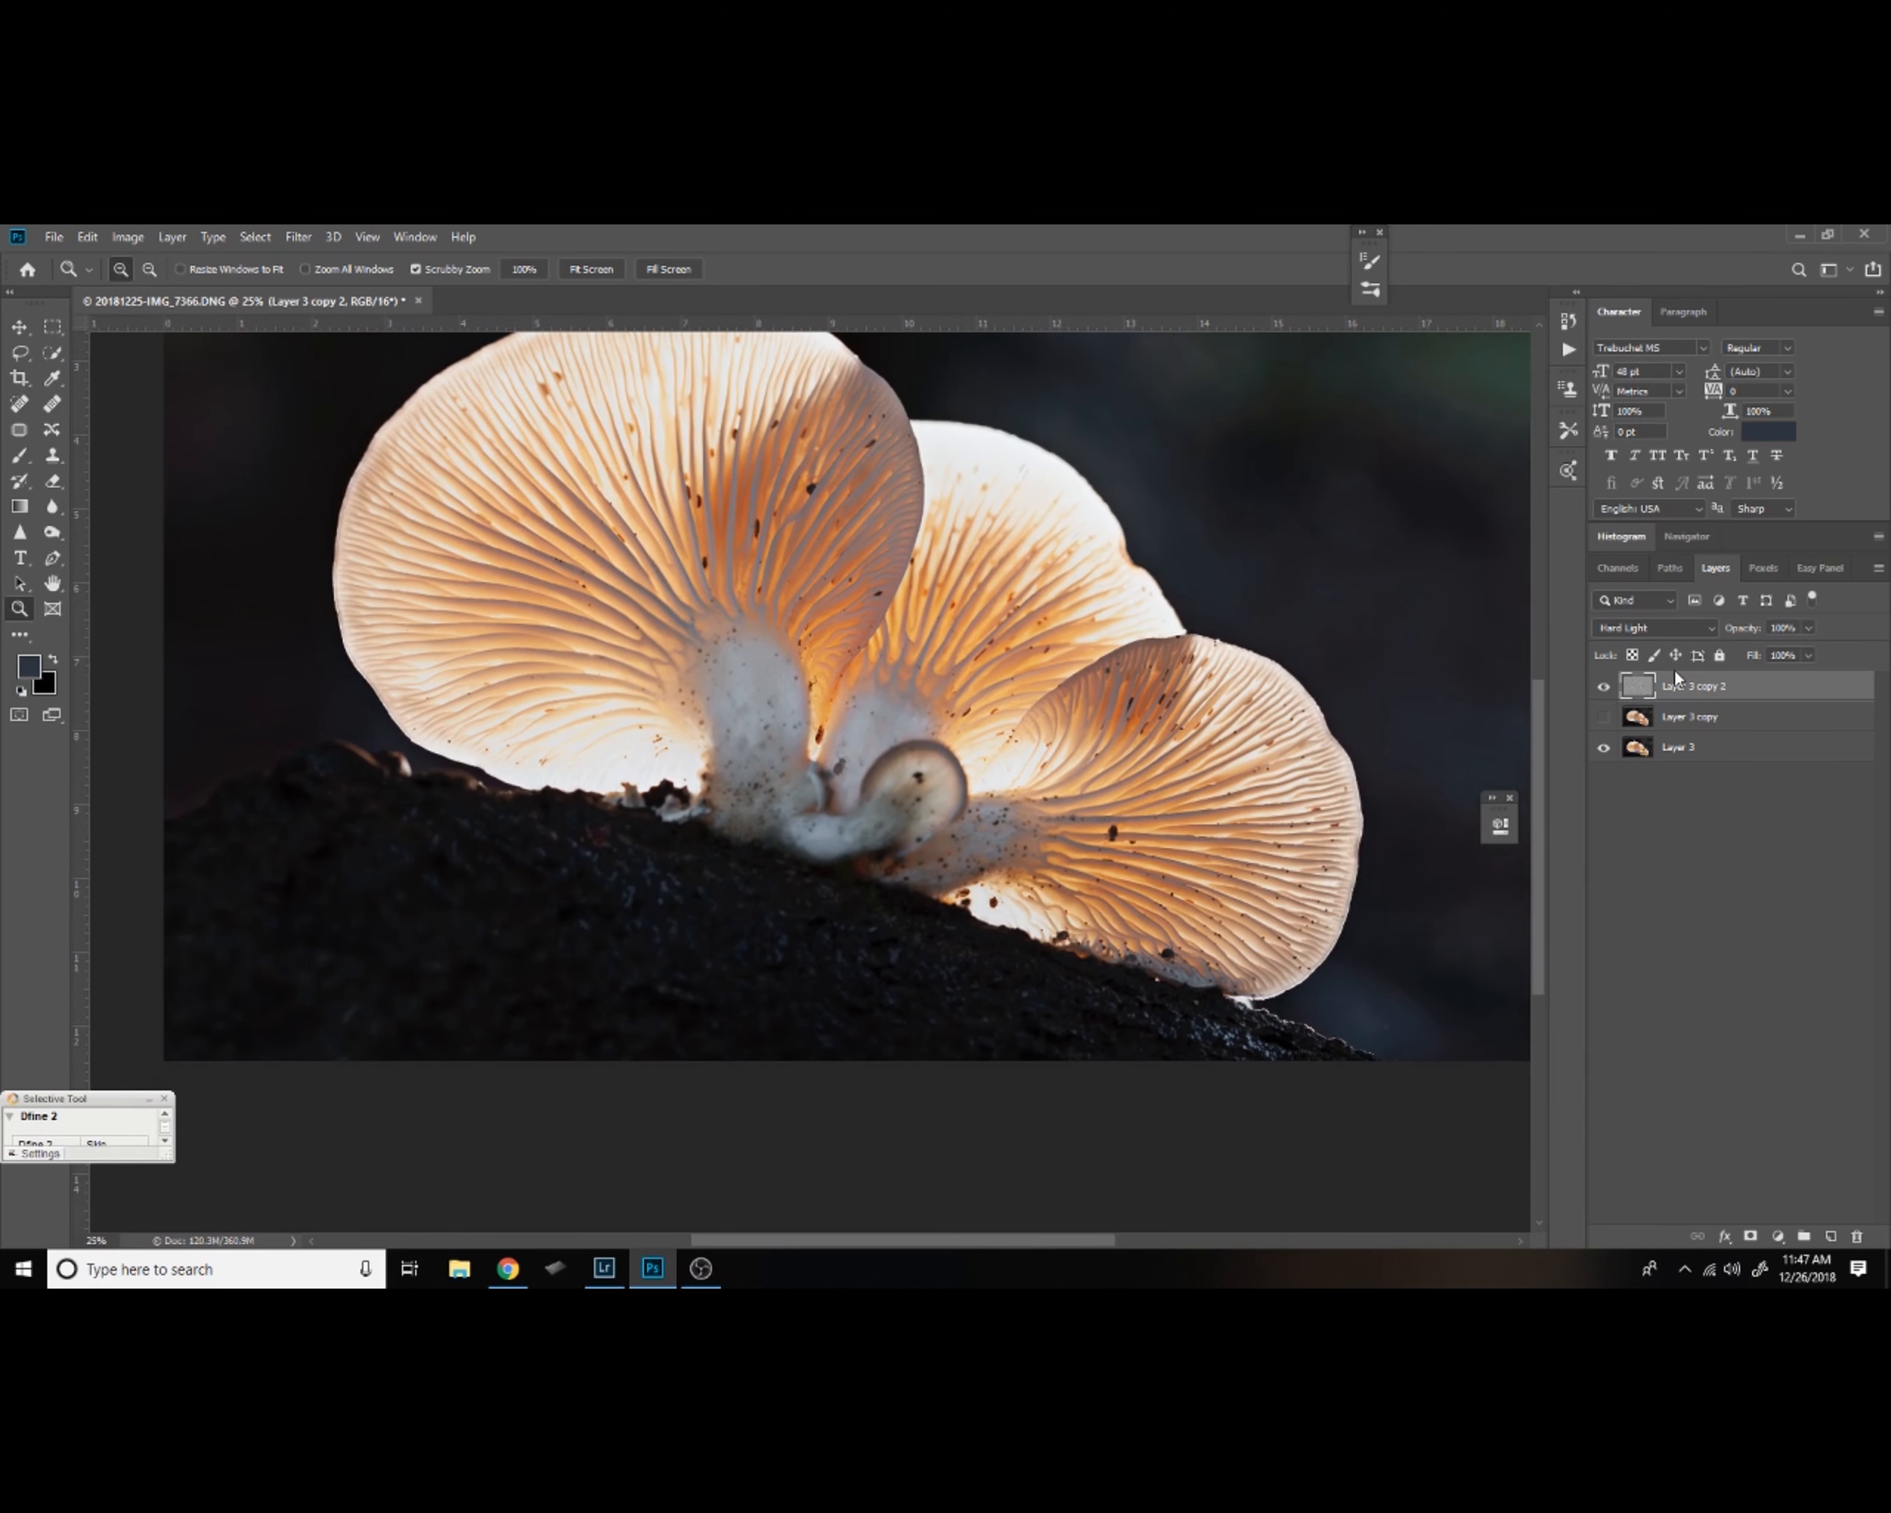
Delete Layer 3 copy and add a black layer mask to Layer 3 copy 2.
{"action": "left_click_drag", "start_coordinate": [1750, 724], "coordinate": [1856, 1235]}
{"action": "left_click", "coordinate": [1746, 1236], "text": "alt"}
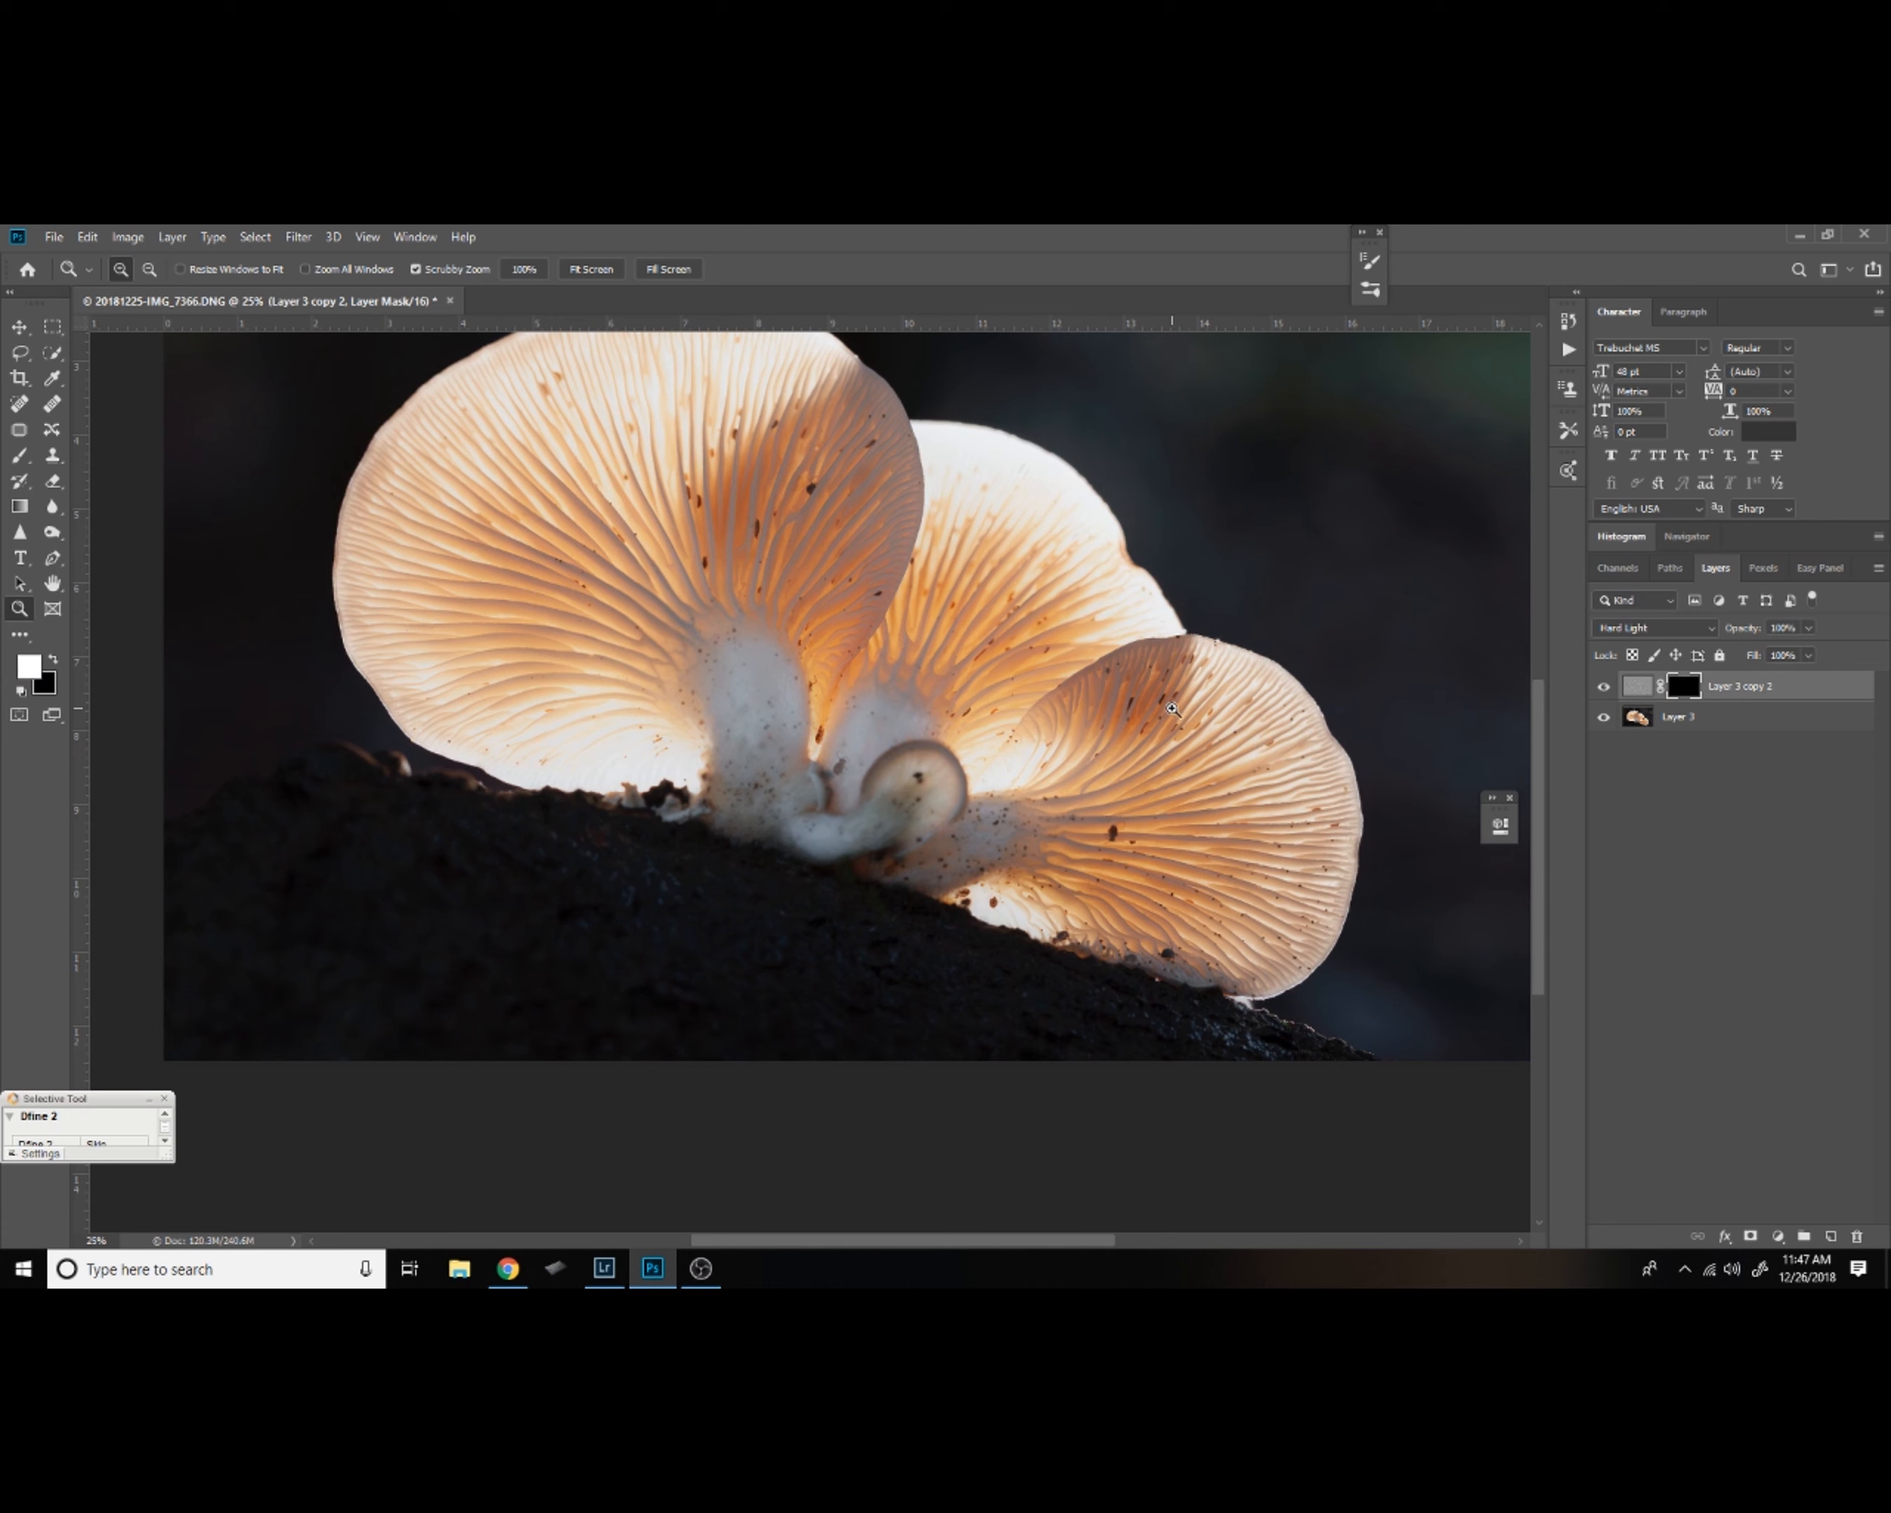
Set up a white brush of 300 pixels with 50% flow for painting on the layer mask.
{"action": "key", "text": "b"}
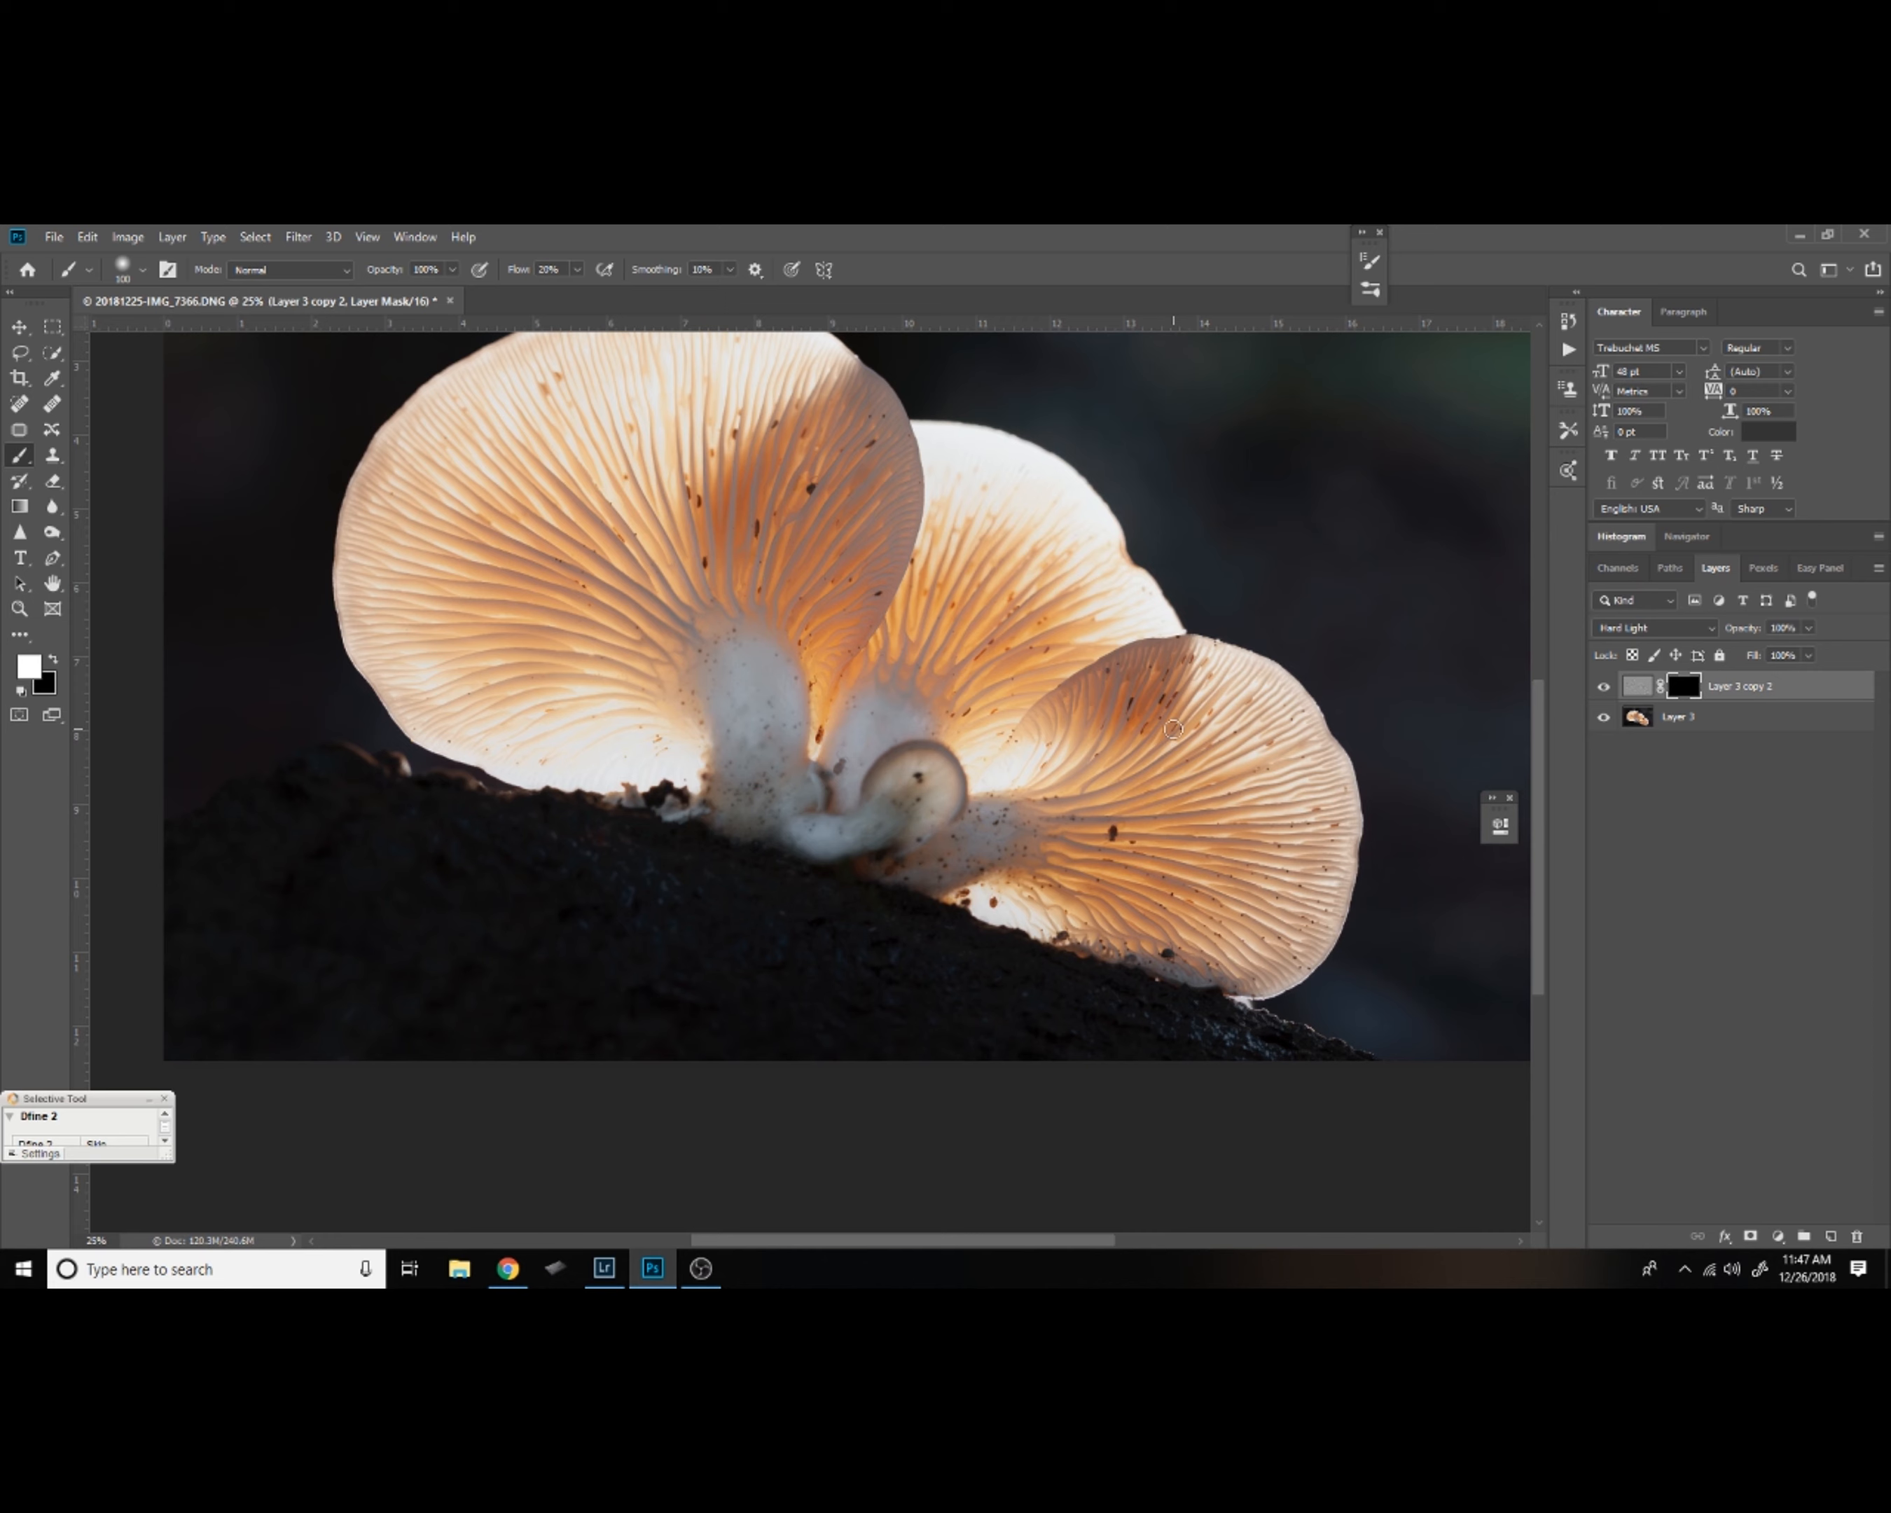
{"action": "key", "text": "bracketright"}
{"action": "key", "text": "bracketright"}
{"action": "key", "text": "bracketright"}
{"action": "key", "text": "bracketright"}
{"action": "key", "text": "bracketright"}
Survey the young mushroom, the surrounding stems and the gills at 100% and from further out to judge where sharpening is needed.
{"action": "key", "text": "ctrl+plus"}
{"action": "key", "text": "ctrl+plus"}
{"action": "key", "text": "ctrl+plus"}
{"action": "key", "text": "ctrl+plus"}
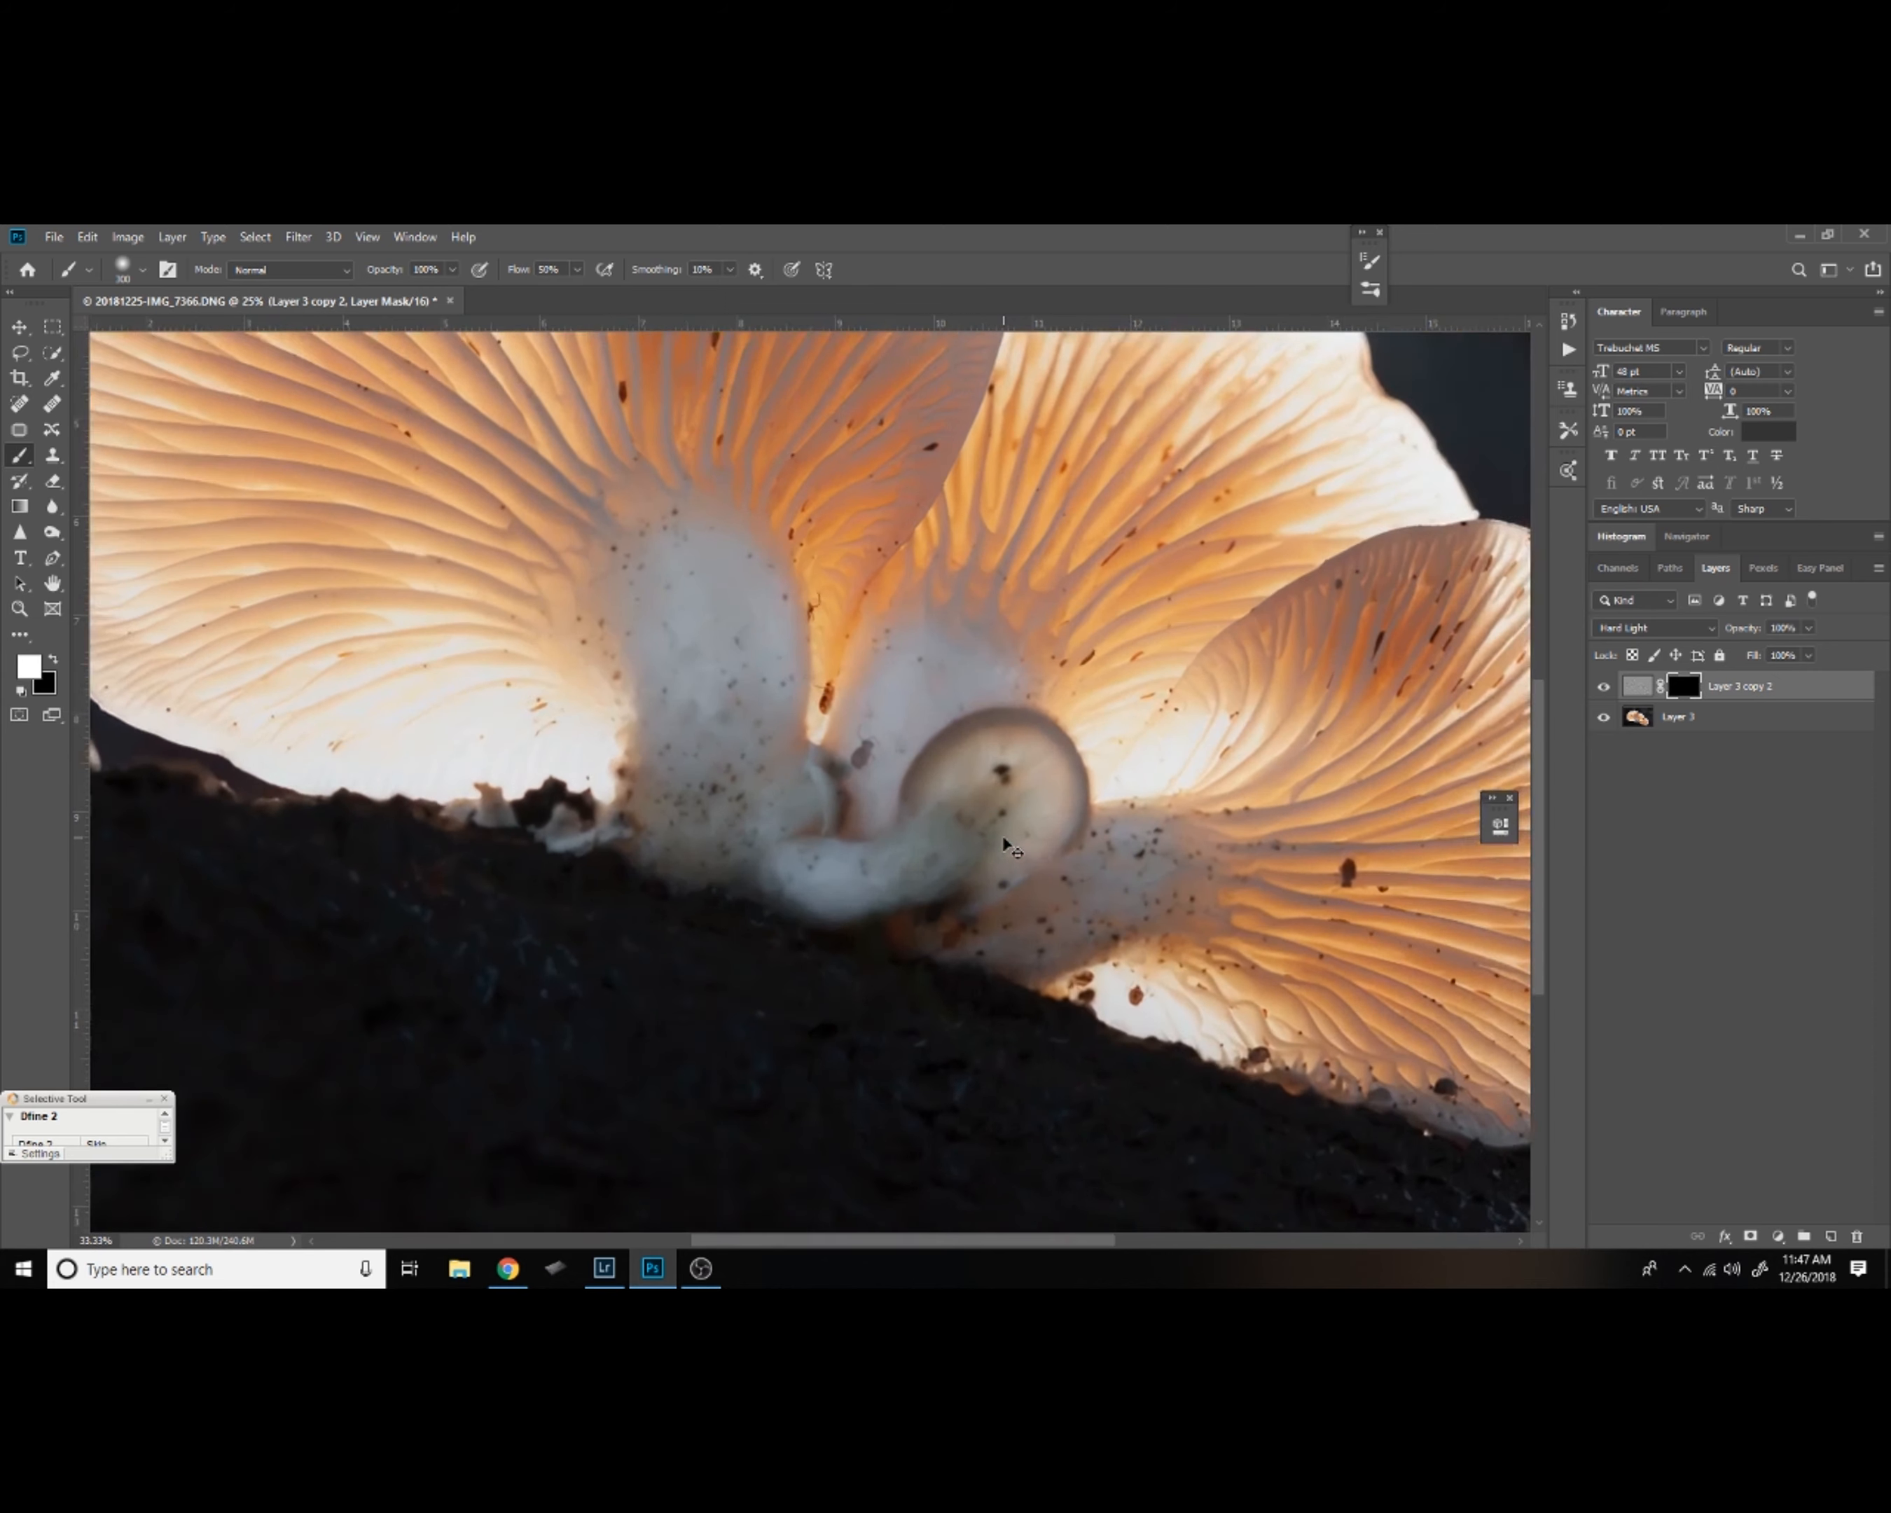
{"action": "left_click_drag", "start_coordinate": [818, 993], "coordinate": [439, 840]}
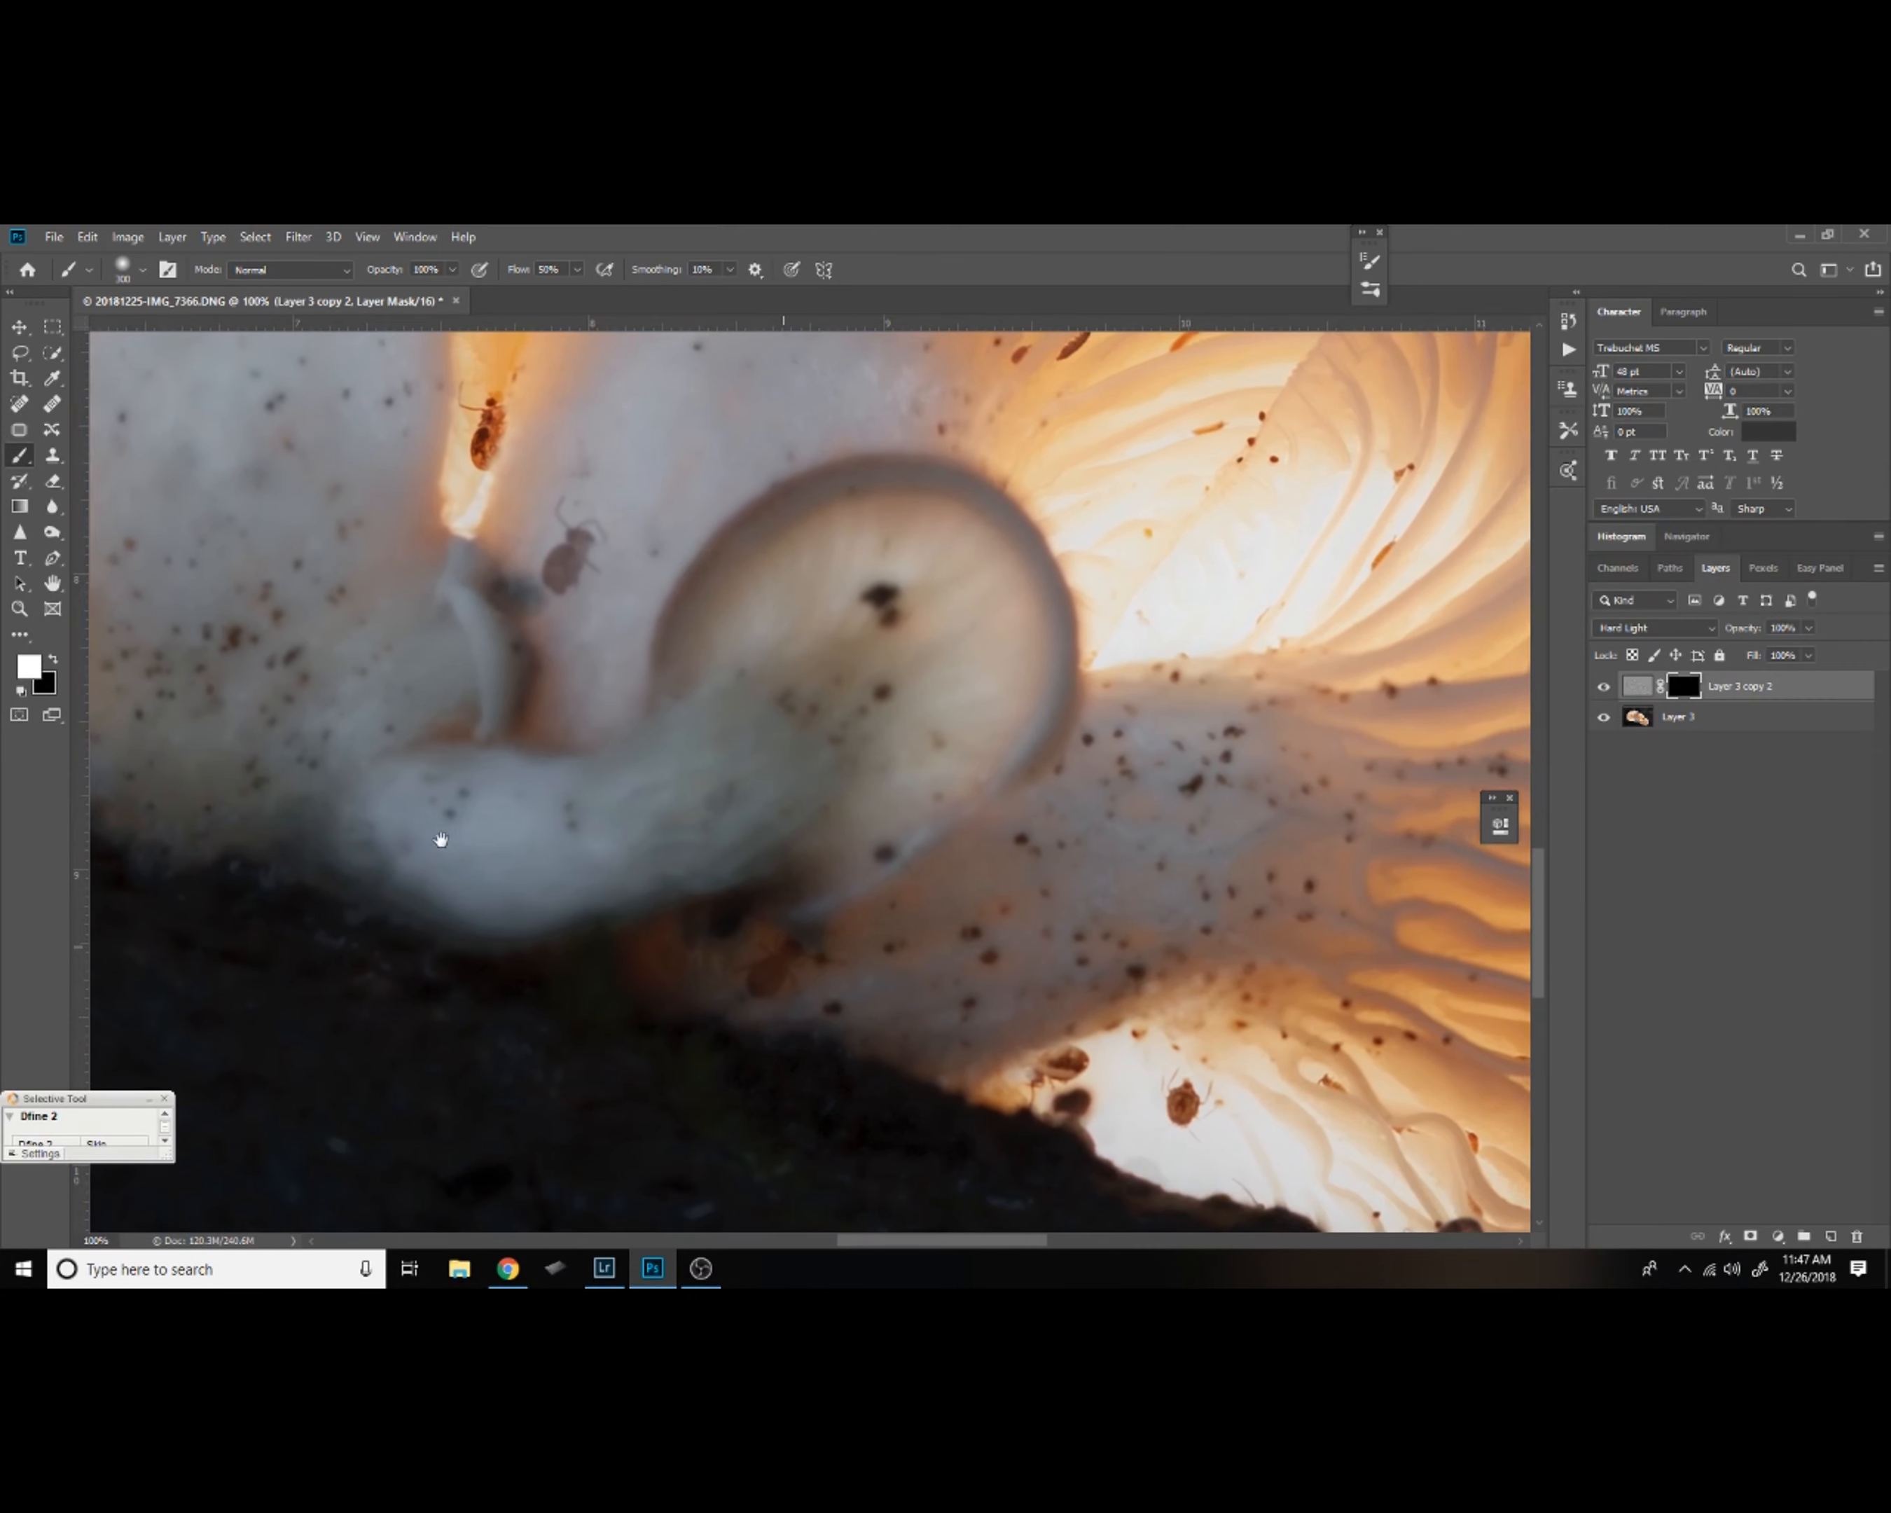
{"action": "left_click_drag", "start_coordinate": [858, 997], "coordinate": [832, 896]}
{"action": "left_click_drag", "start_coordinate": [863, 1000], "coordinate": [847, 913]}
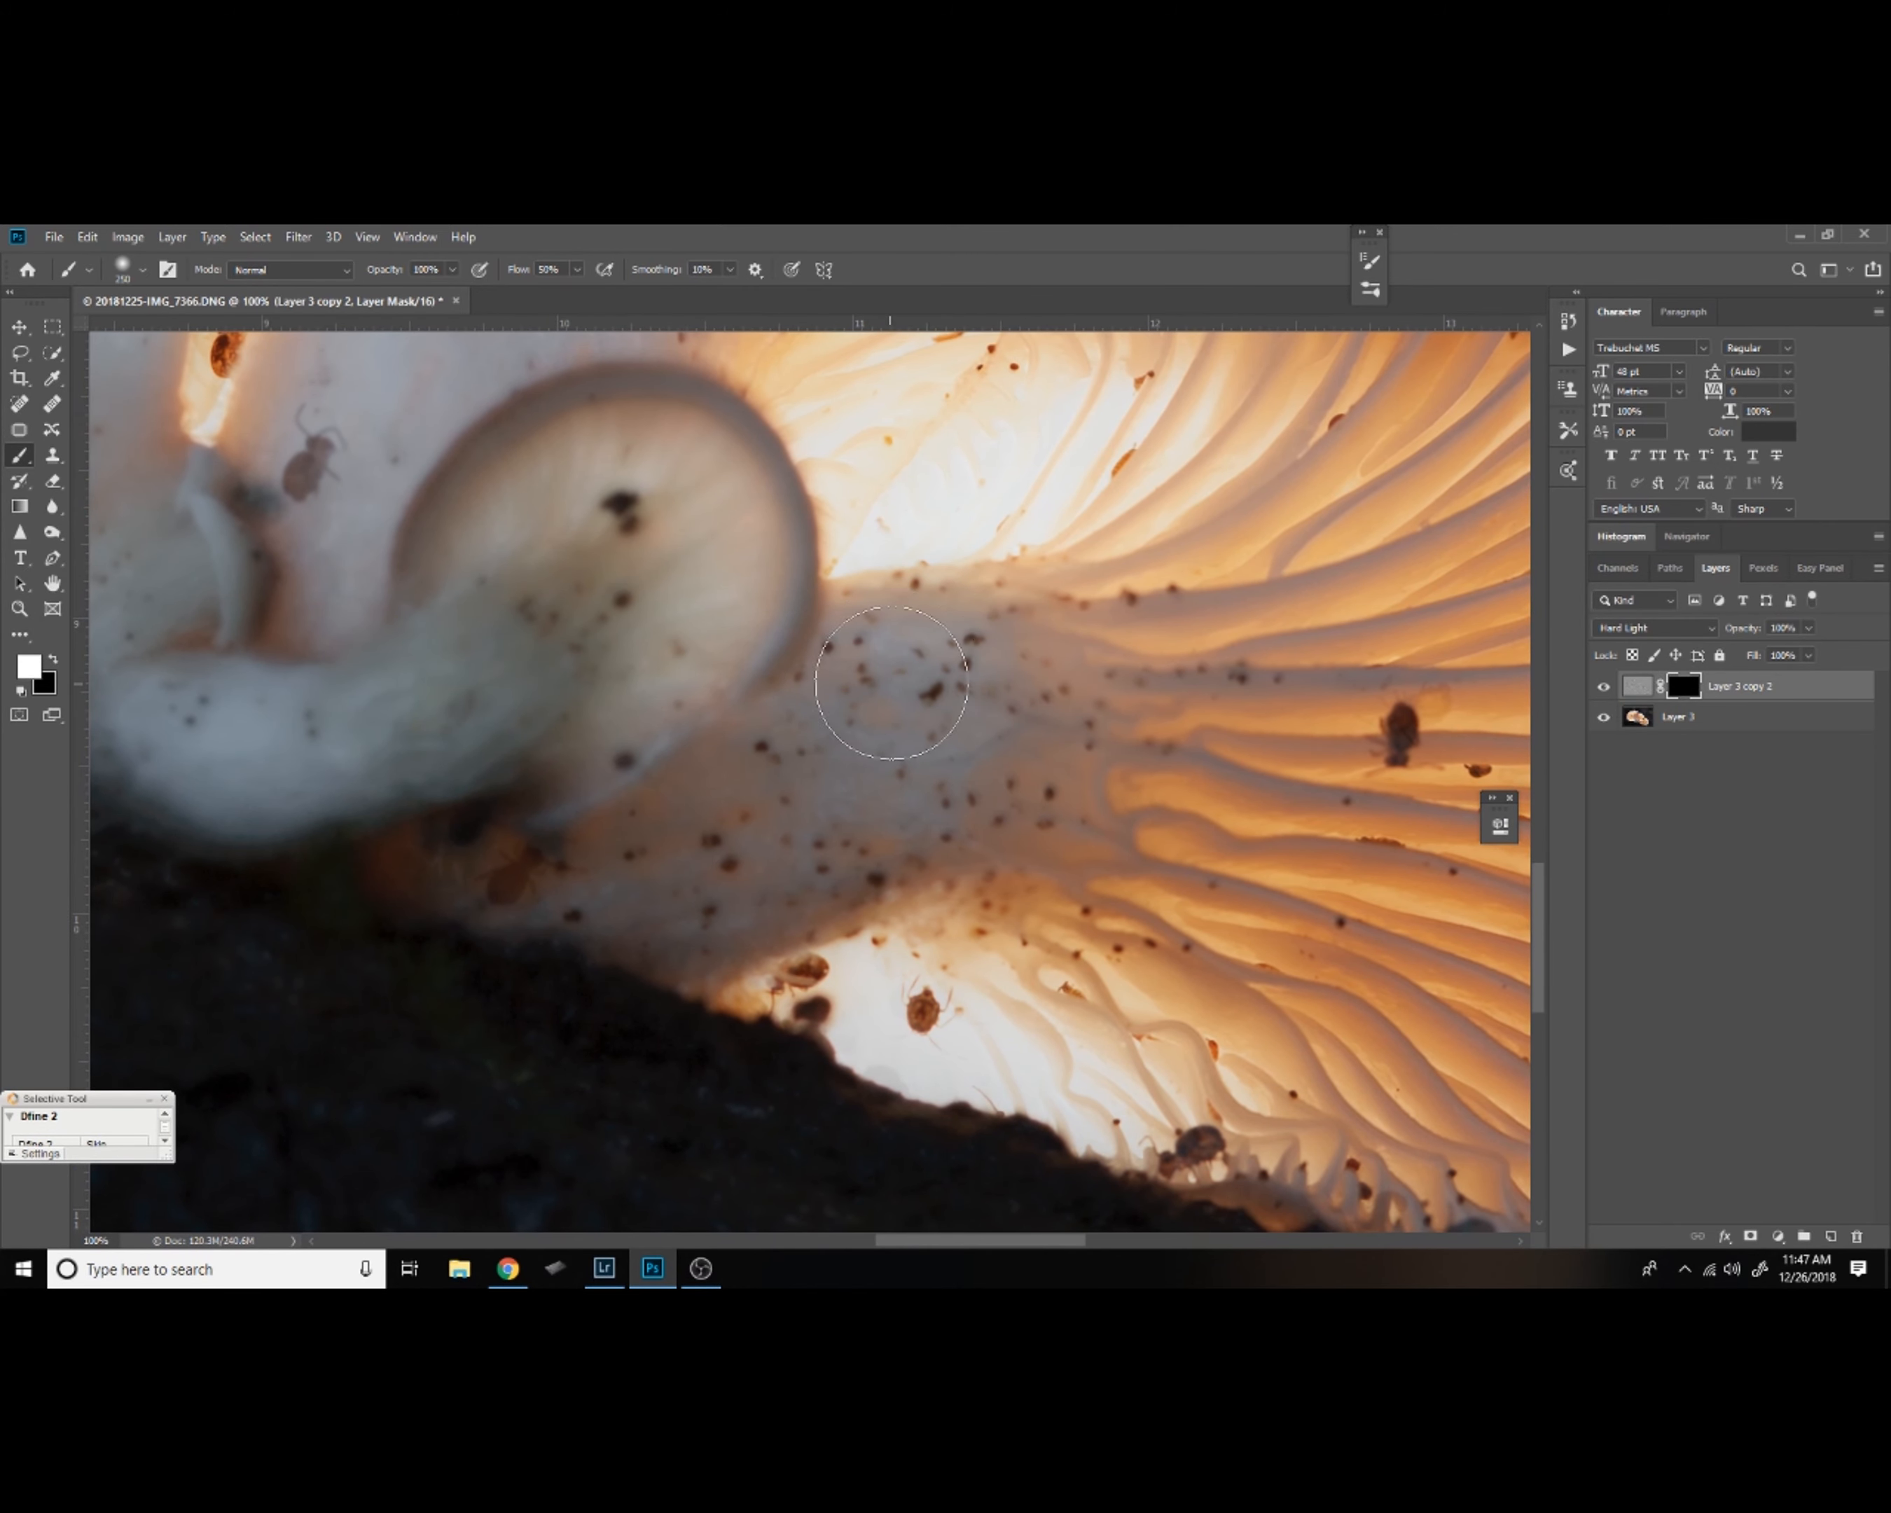
{"action": "left_click_drag", "start_coordinate": [923, 760], "coordinate": [517, 630]}
{"action": "left_click_drag", "start_coordinate": [668, 856], "coordinate": [537, 821]}
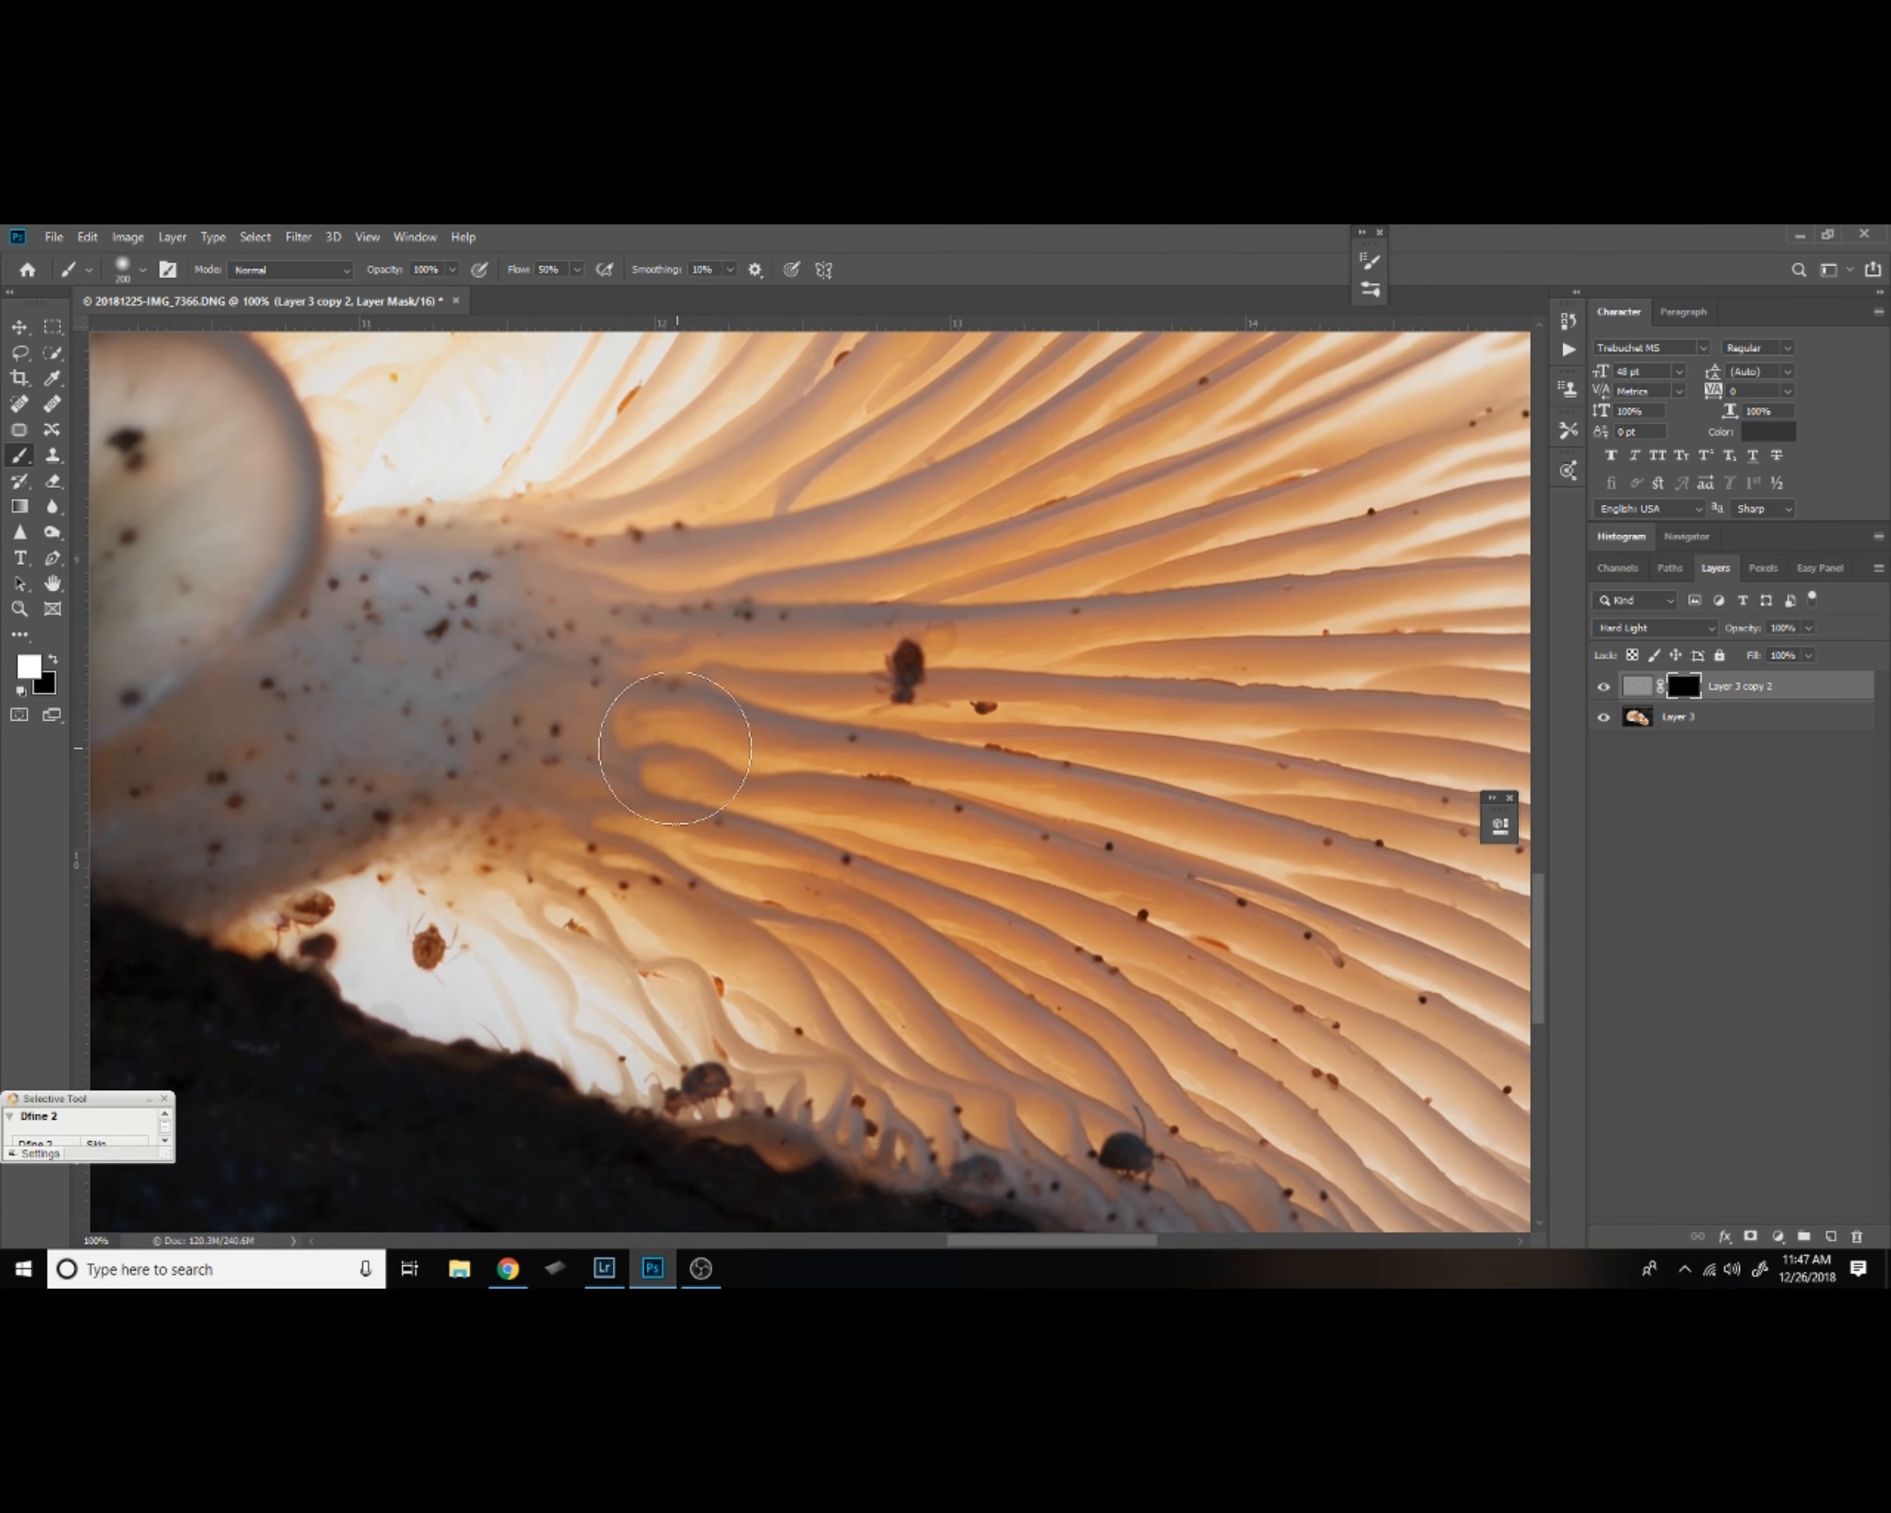
{"action": "left_click_drag", "start_coordinate": [663, 760], "coordinate": [1047, 917]}
{"action": "left_click_drag", "start_coordinate": [554, 634], "coordinate": [744, 761]}
{"action": "left_click_drag", "start_coordinate": [494, 547], "coordinate": [1068, 1027]}
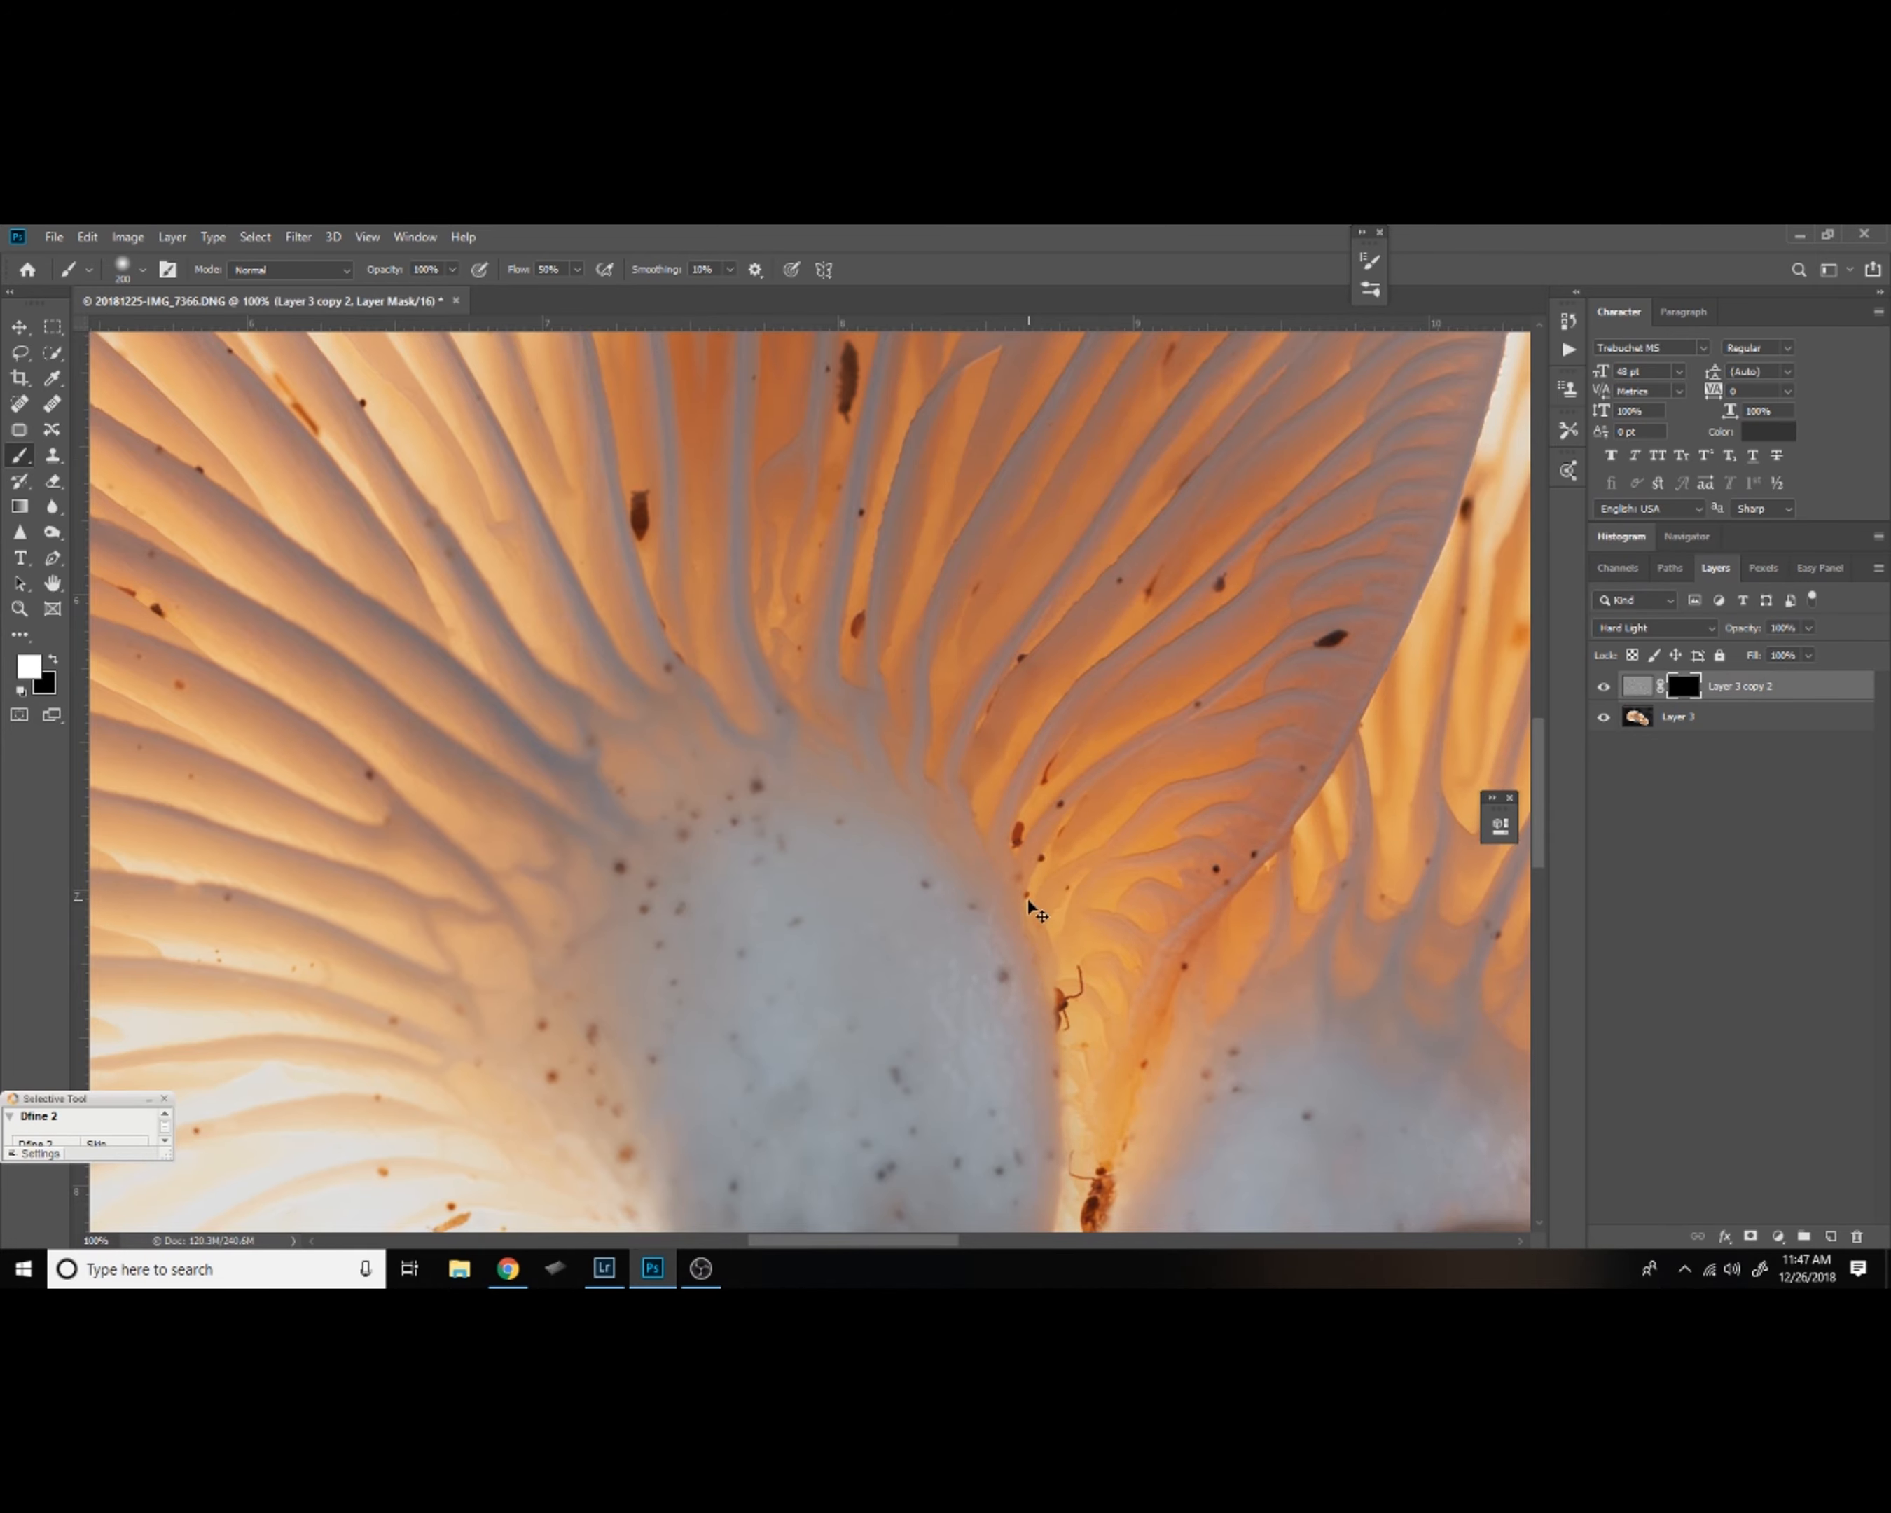
{"action": "key", "text": "ctrl+minus"}
{"action": "key", "text": "ctrl+minus"}
{"action": "key", "text": "ctrl+minus"}
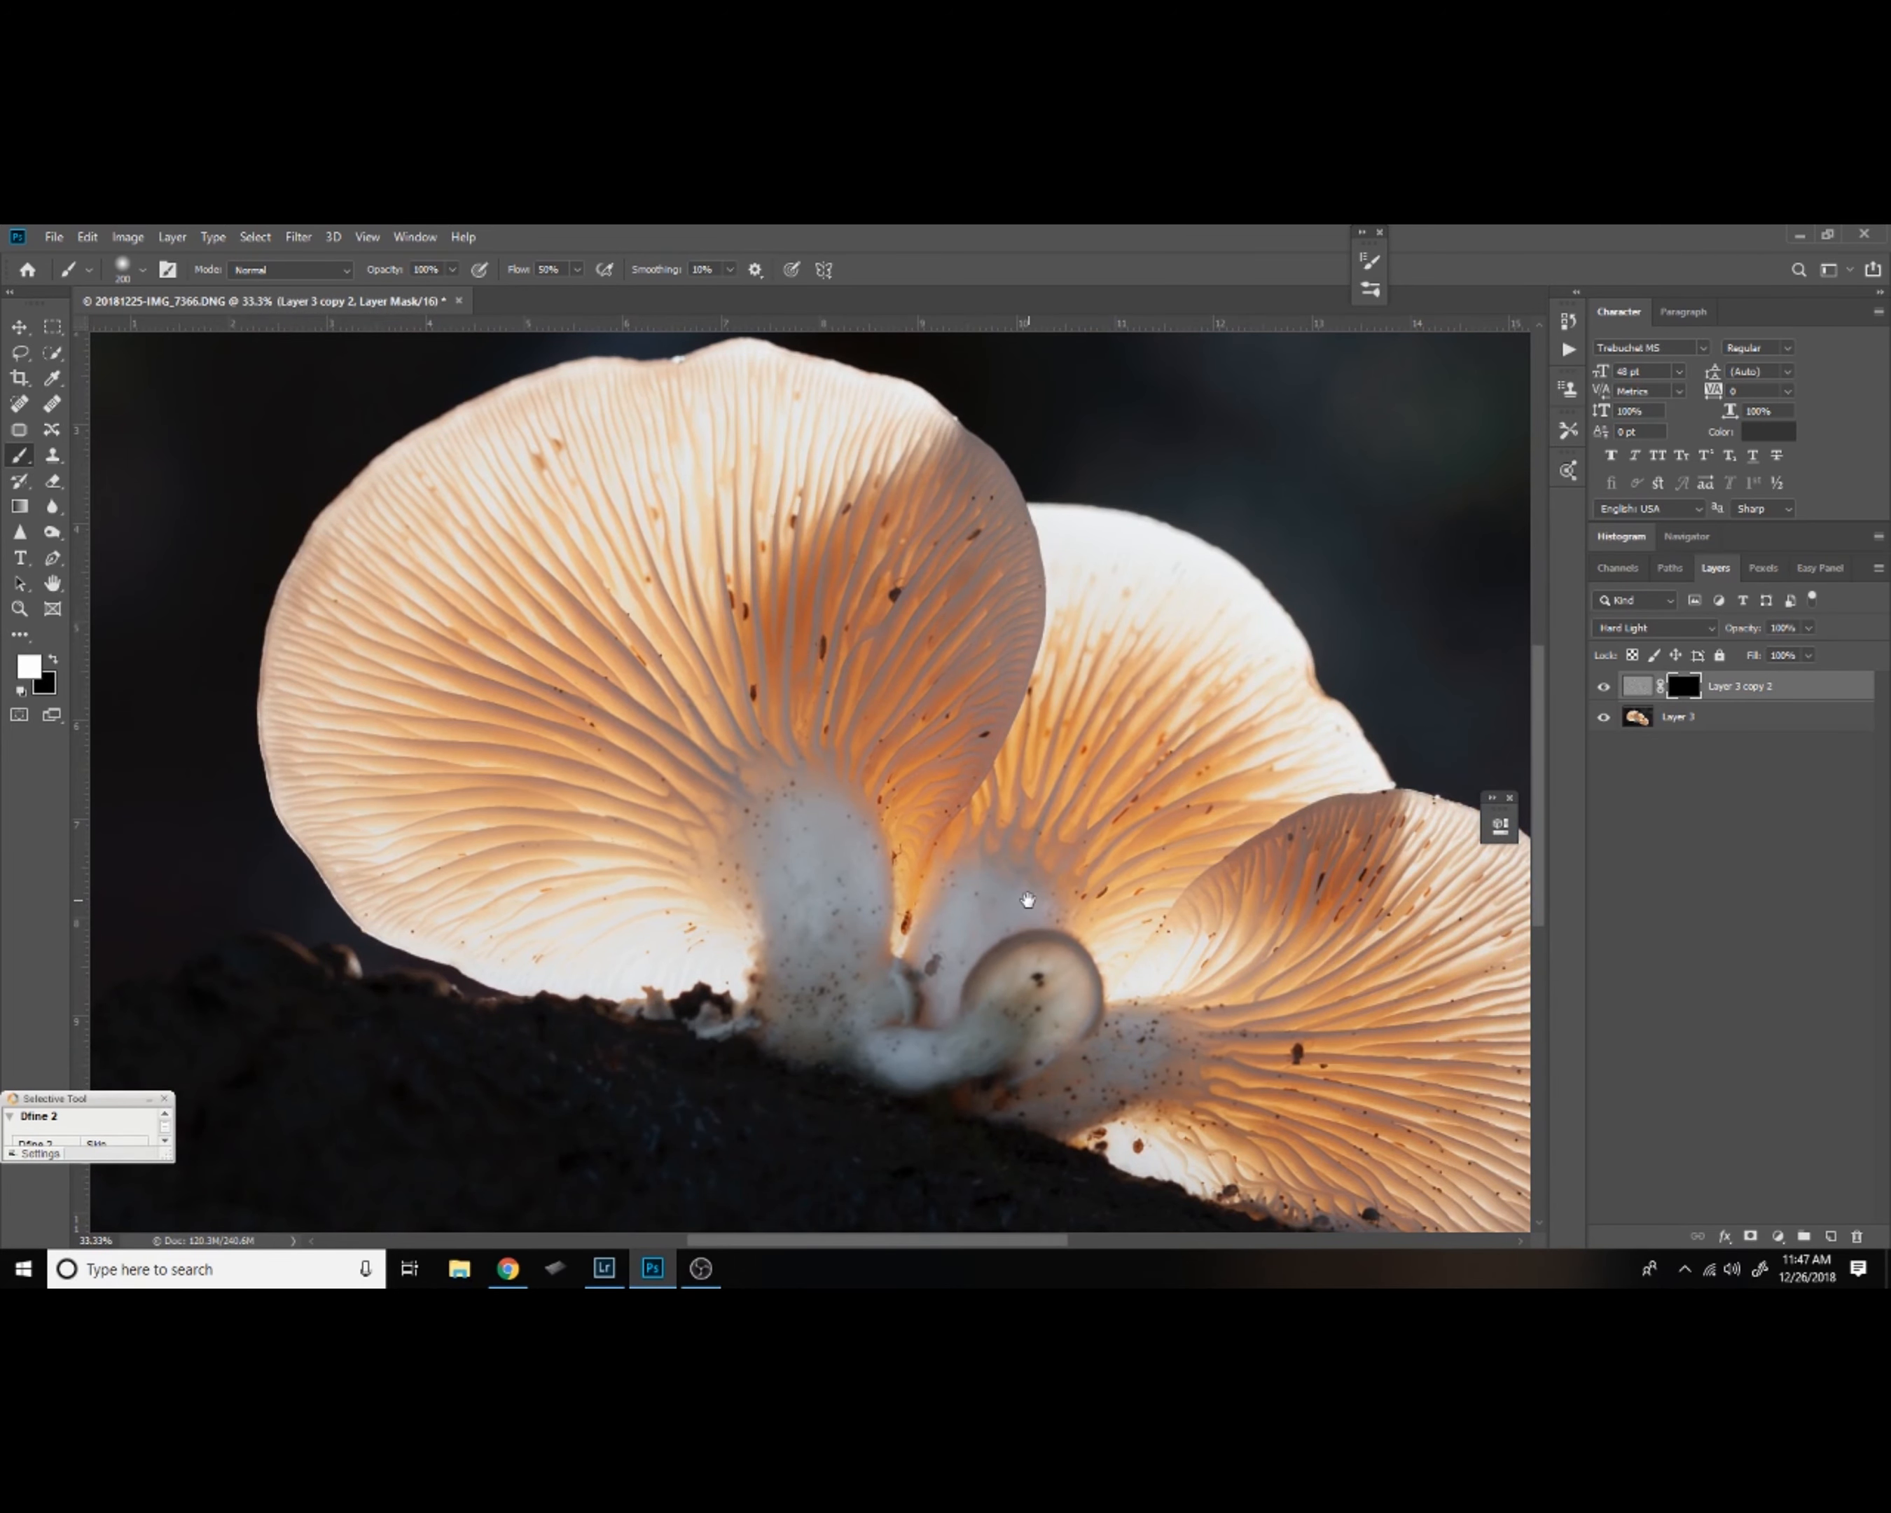
{"action": "left_click_drag", "start_coordinate": [858, 1001], "coordinate": [638, 906]}
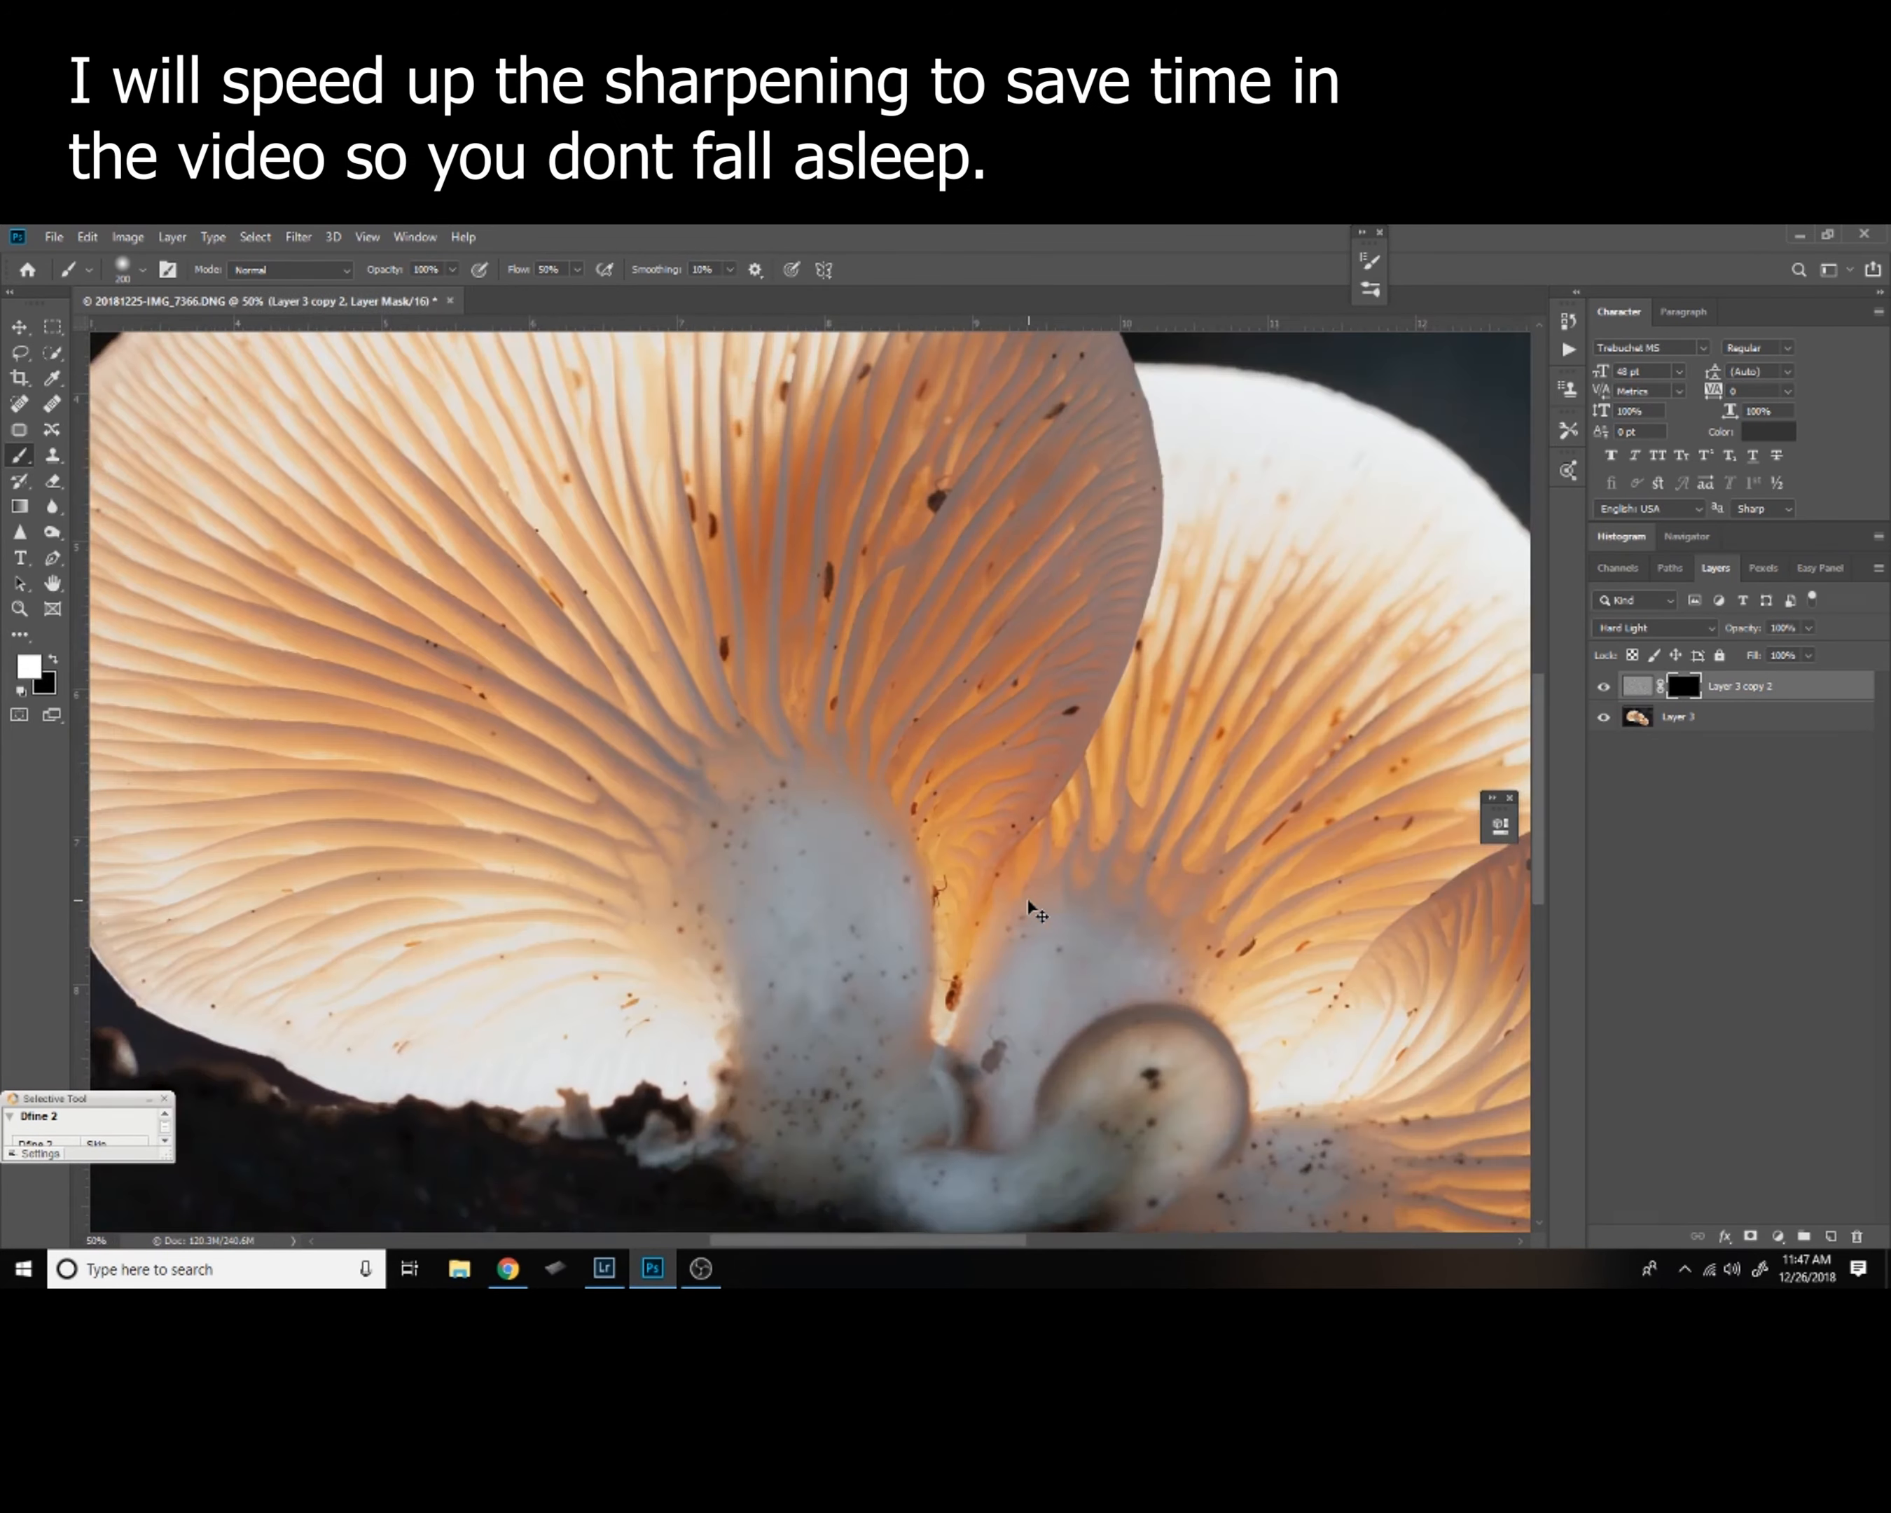
{"action": "key", "text": "ctrl+minus"}
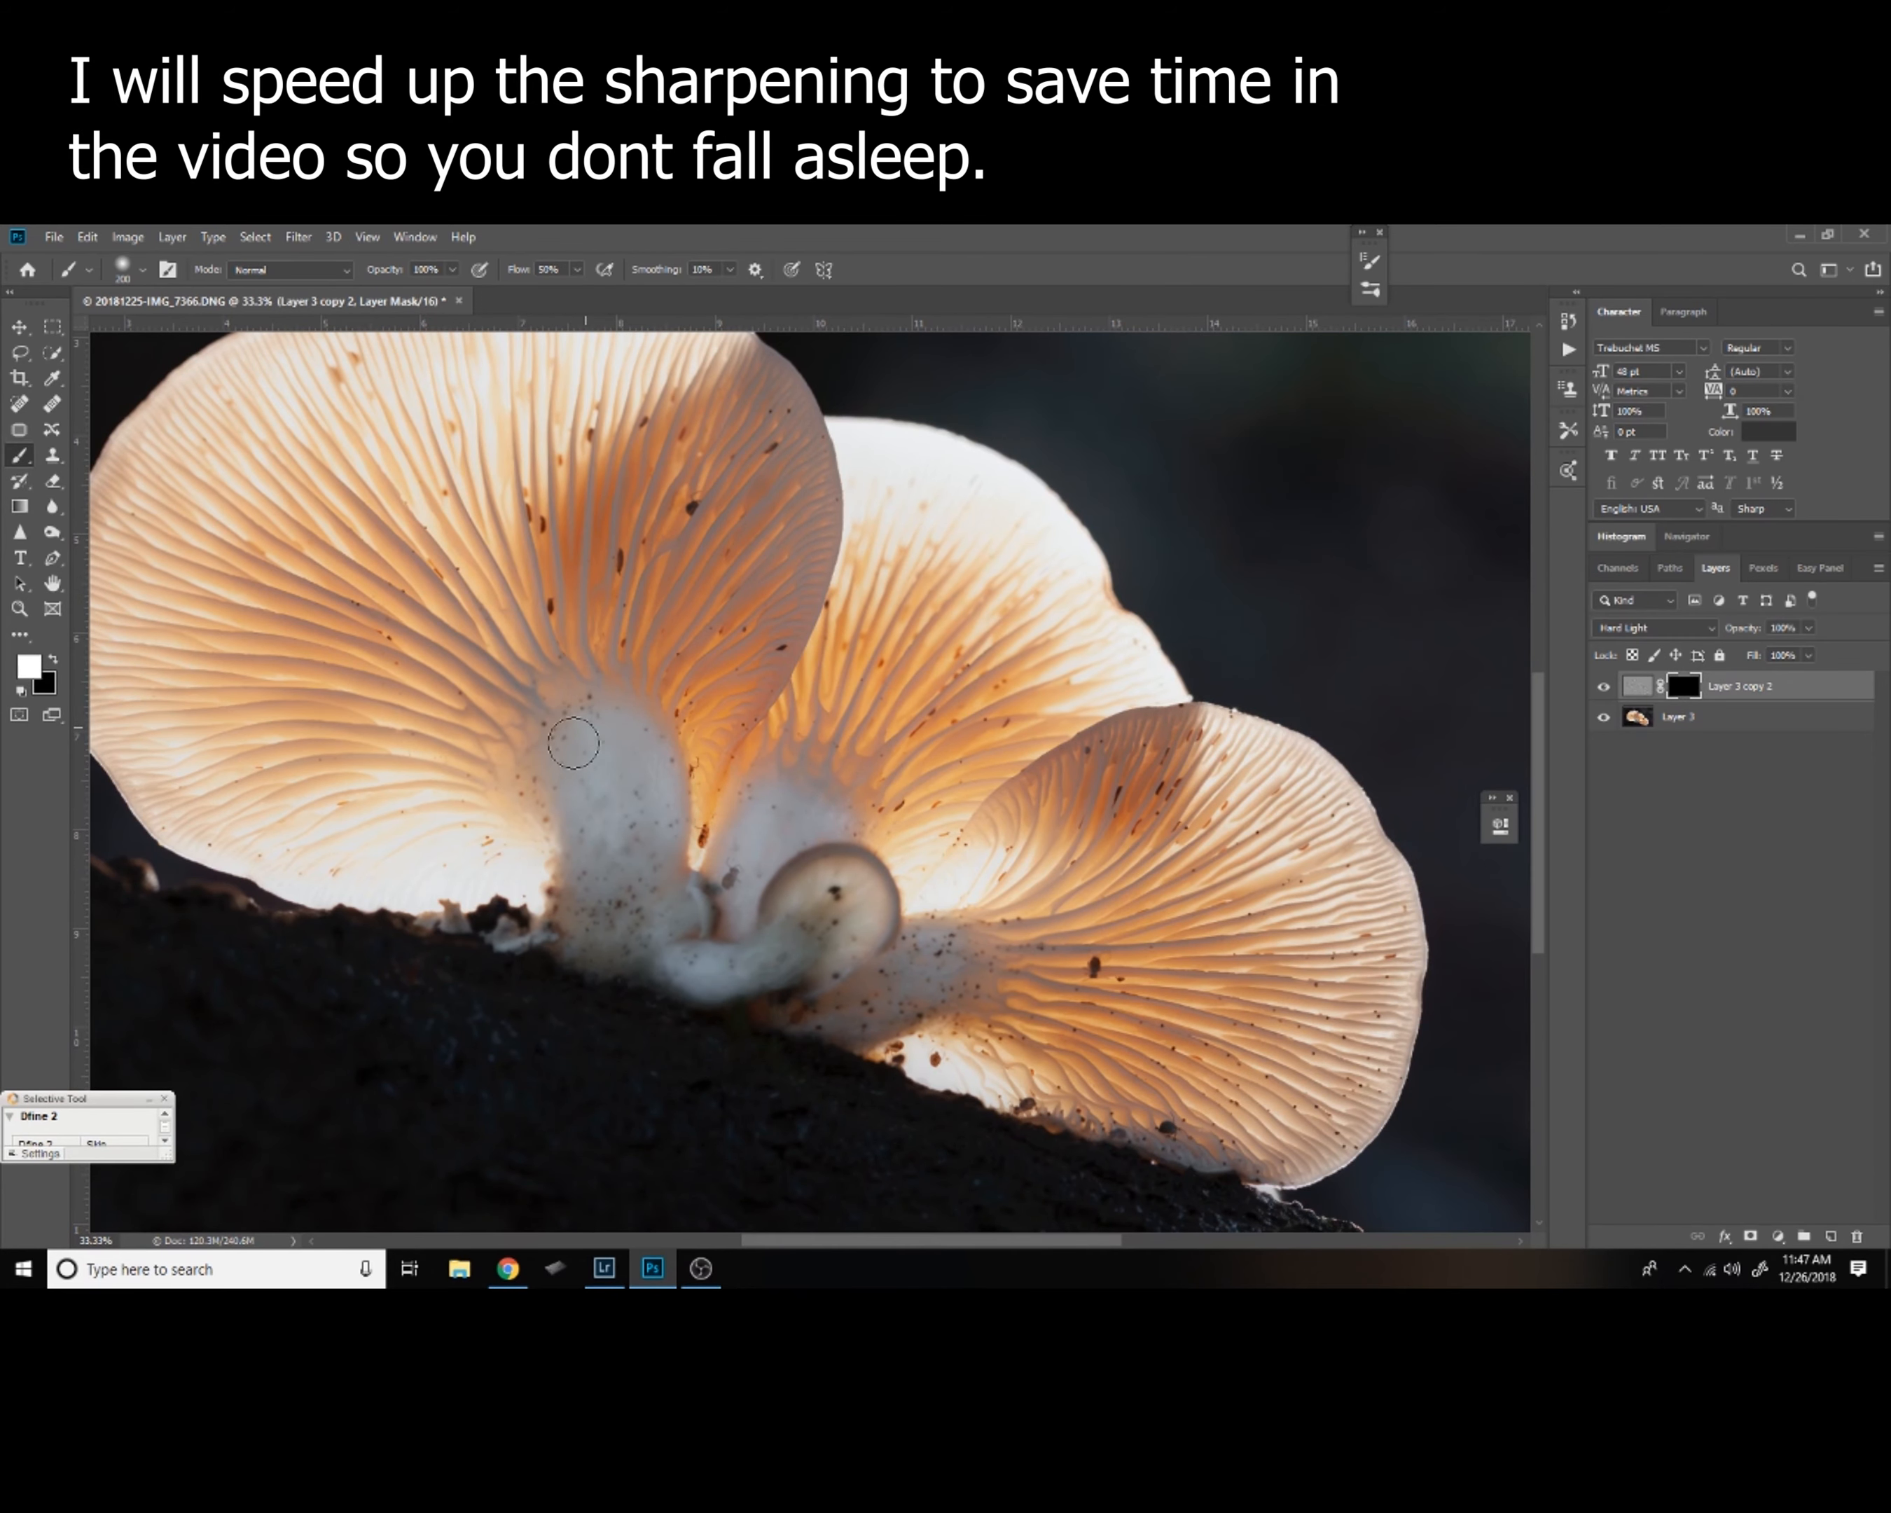
Paint white on the mask of Layer 3 copy 2 over the lowest mushroom's gills, checking the mask and enlarging the brush to 400 pixels.
{"action": "mouse_move", "coordinate": [617, 943]}
{"action": "left_mouse_down"}
{"action": "mouse_move", "coordinate": [827, 887]}
{"action": "mouse_move", "coordinate": [630, 939]}
{"action": "mouse_move", "coordinate": [673, 840]}
{"action": "mouse_move", "coordinate": [630, 809]}
{"action": "mouse_move", "coordinate": [850, 979]}
{"action": "mouse_move", "coordinate": [898, 963]}
{"action": "mouse_move", "coordinate": [963, 994]}
{"action": "mouse_move", "coordinate": [705, 1045]}
{"action": "mouse_move", "coordinate": [584, 1231]}
{"action": "mouse_move", "coordinate": [546, 803]}
{"action": "mouse_move", "coordinate": [829, 1017]}
{"action": "left_mouse_up"}
{"action": "left_click", "coordinate": [1682, 687], "text": "alt"}
{"action": "left_click", "coordinate": [1682, 696], "text": "alt"}
{"action": "key", "text": "bracketright"}
{"action": "key", "text": "bracketright"}
{"action": "key", "text": "bracketright"}
{"action": "left_click_drag", "start_coordinate": [1106, 976], "coordinate": [994, 933]}
{"action": "mouse_move", "coordinate": [1146, 927]}
{"action": "left_mouse_down"}
{"action": "mouse_move", "coordinate": [1124, 868]}
{"action": "mouse_move", "coordinate": [975, 784]}
{"action": "mouse_move", "coordinate": [1066, 964]}
{"action": "mouse_move", "coordinate": [1072, 921]}
{"action": "left_mouse_up"}
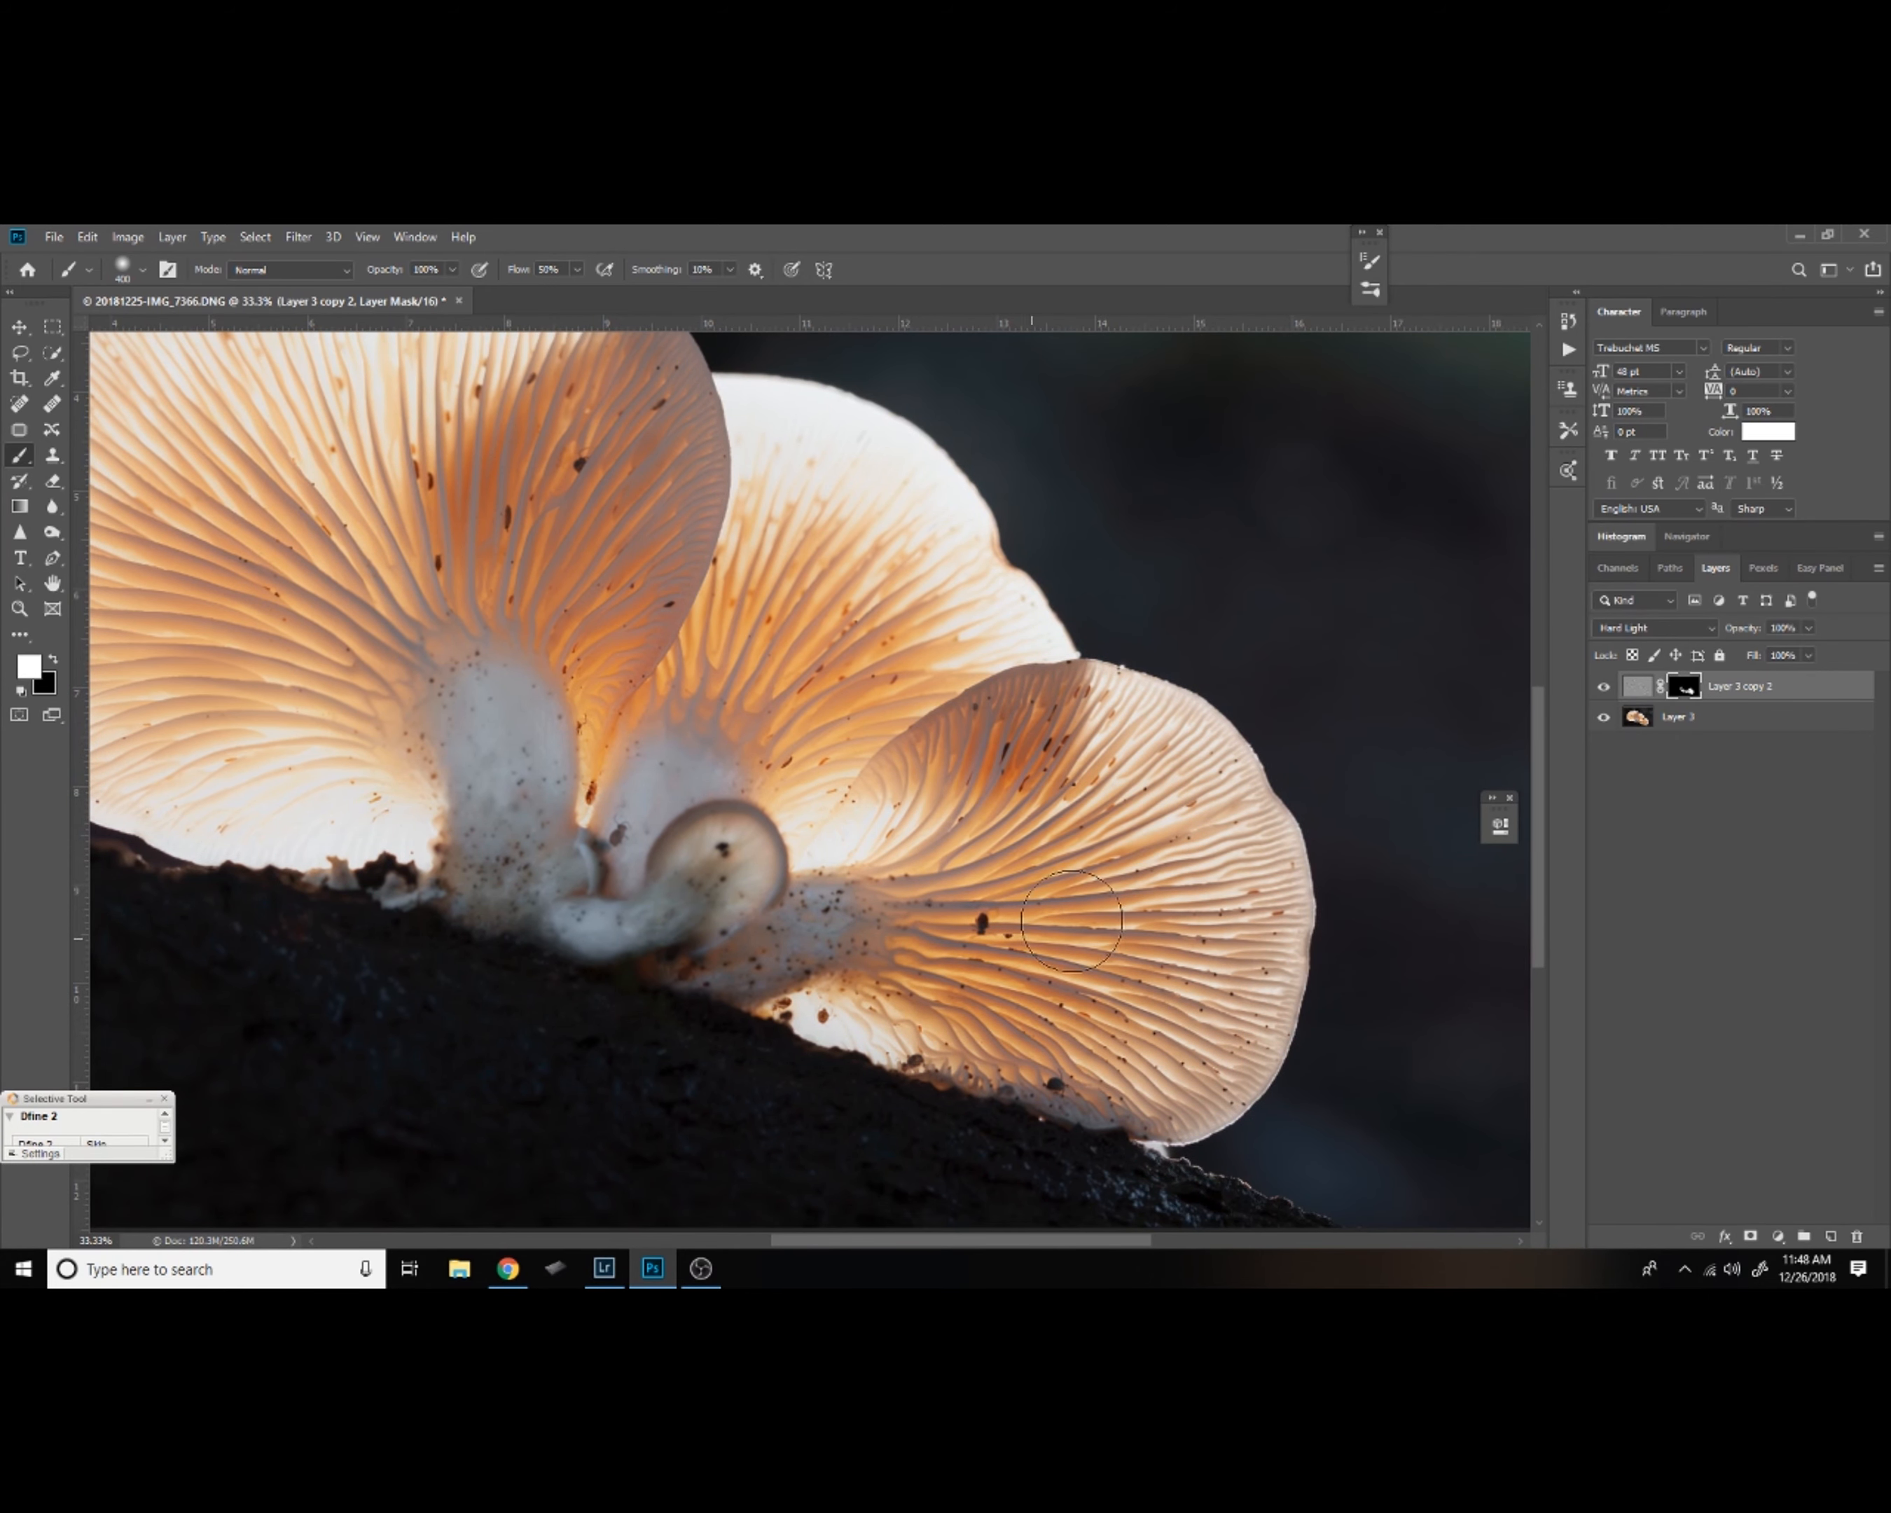
Paint white on the mask over the gills of the largest mushroom with the 400-pixel brush.
{"action": "left_click_drag", "start_coordinate": [836, 673], "coordinate": [932, 859]}
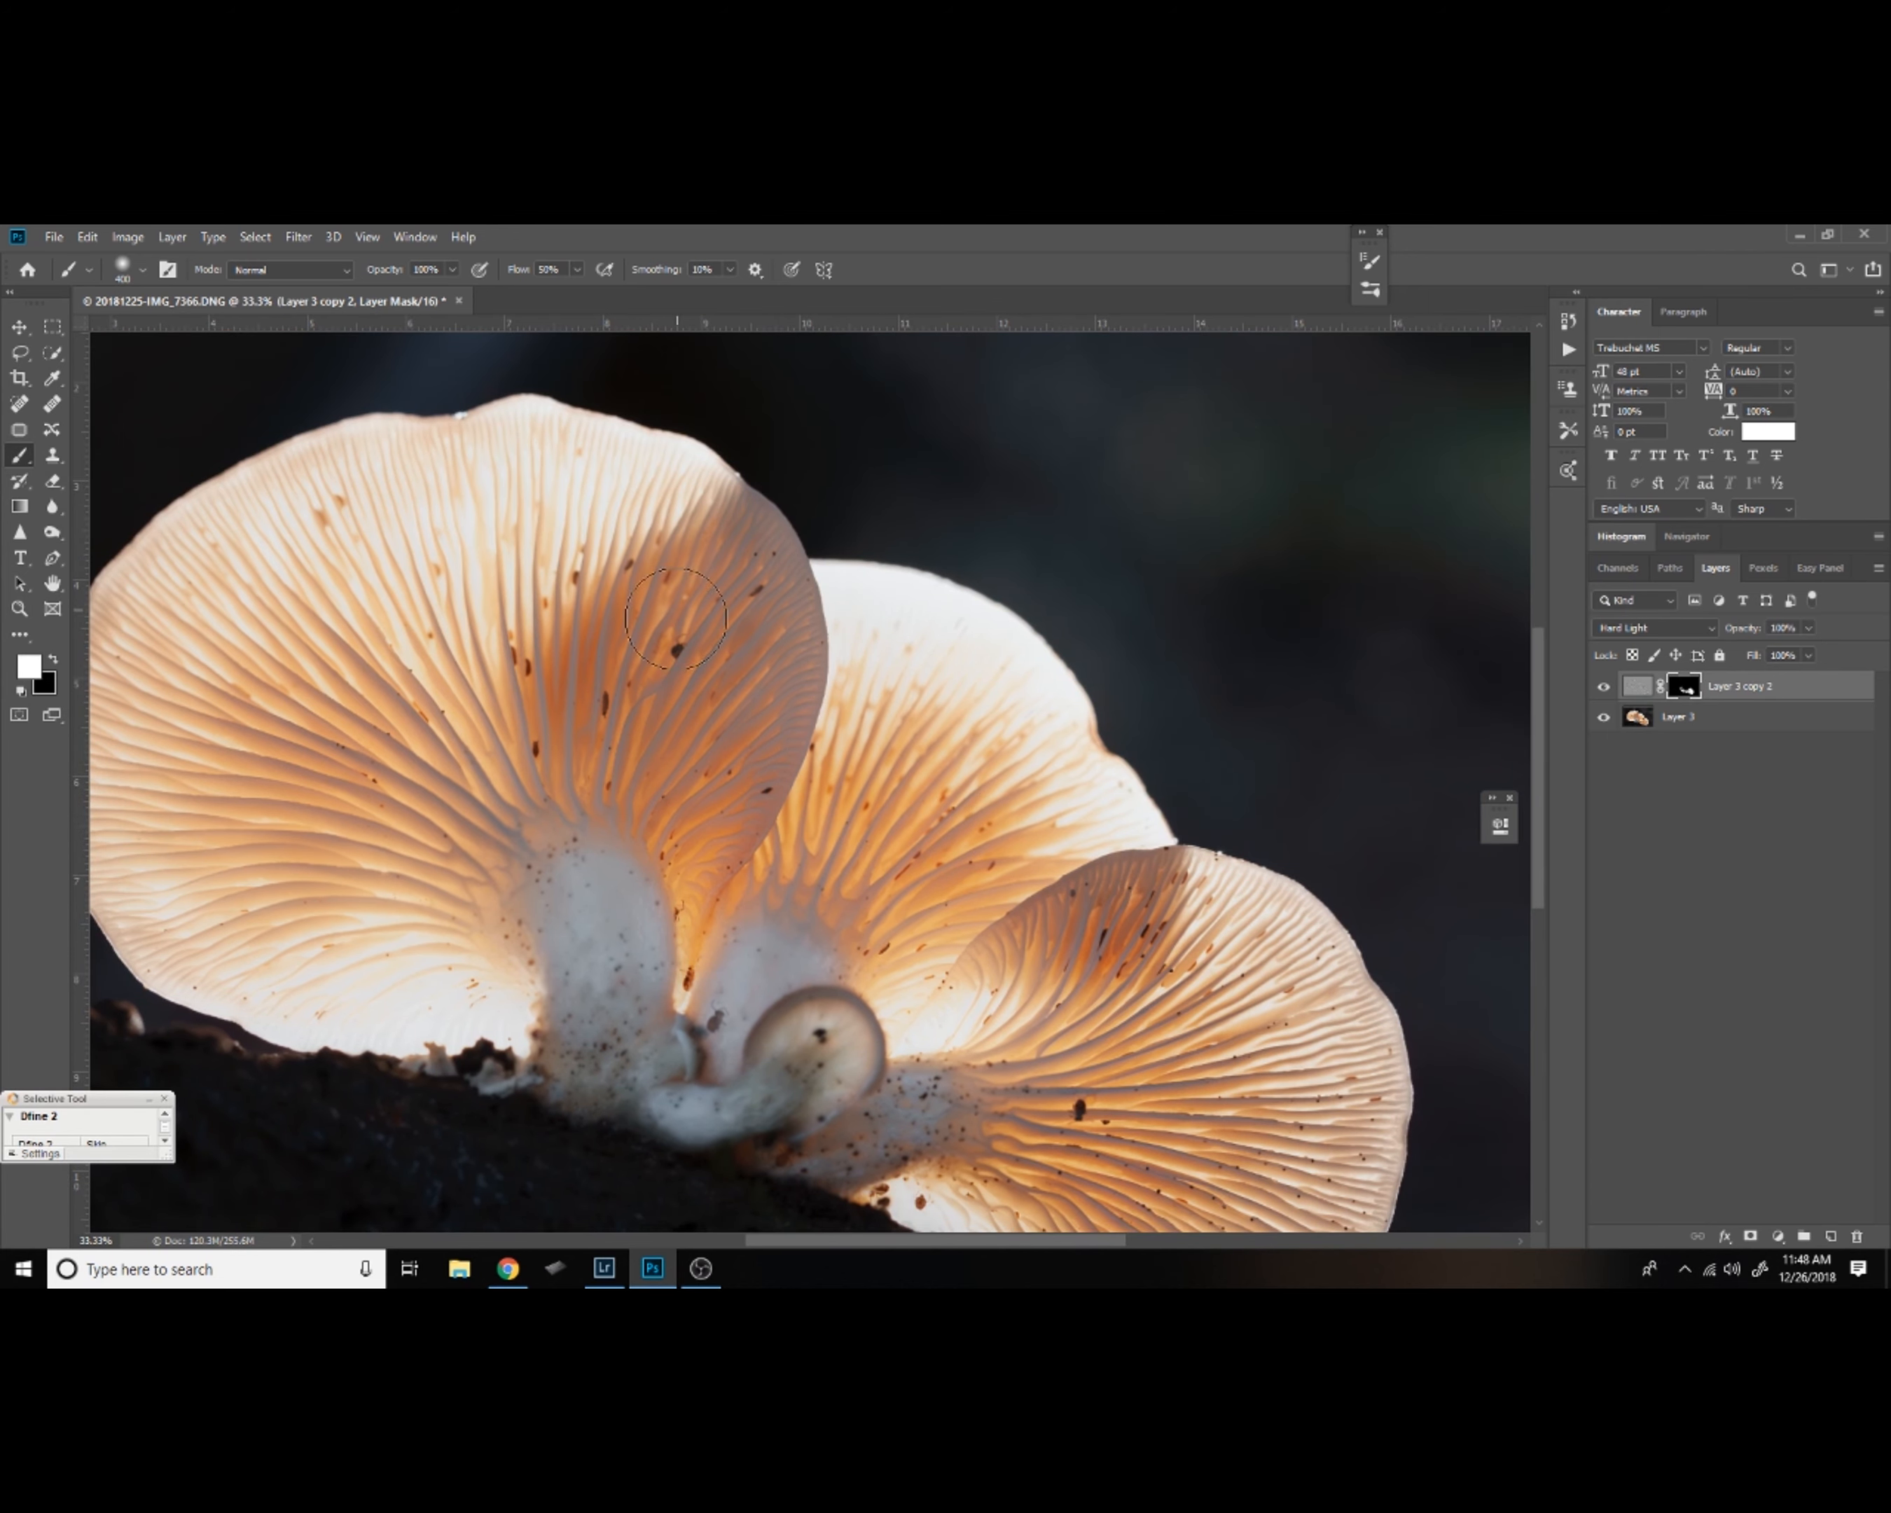
{"action": "left_click_drag", "start_coordinate": [771, 752], "coordinate": [857, 809]}
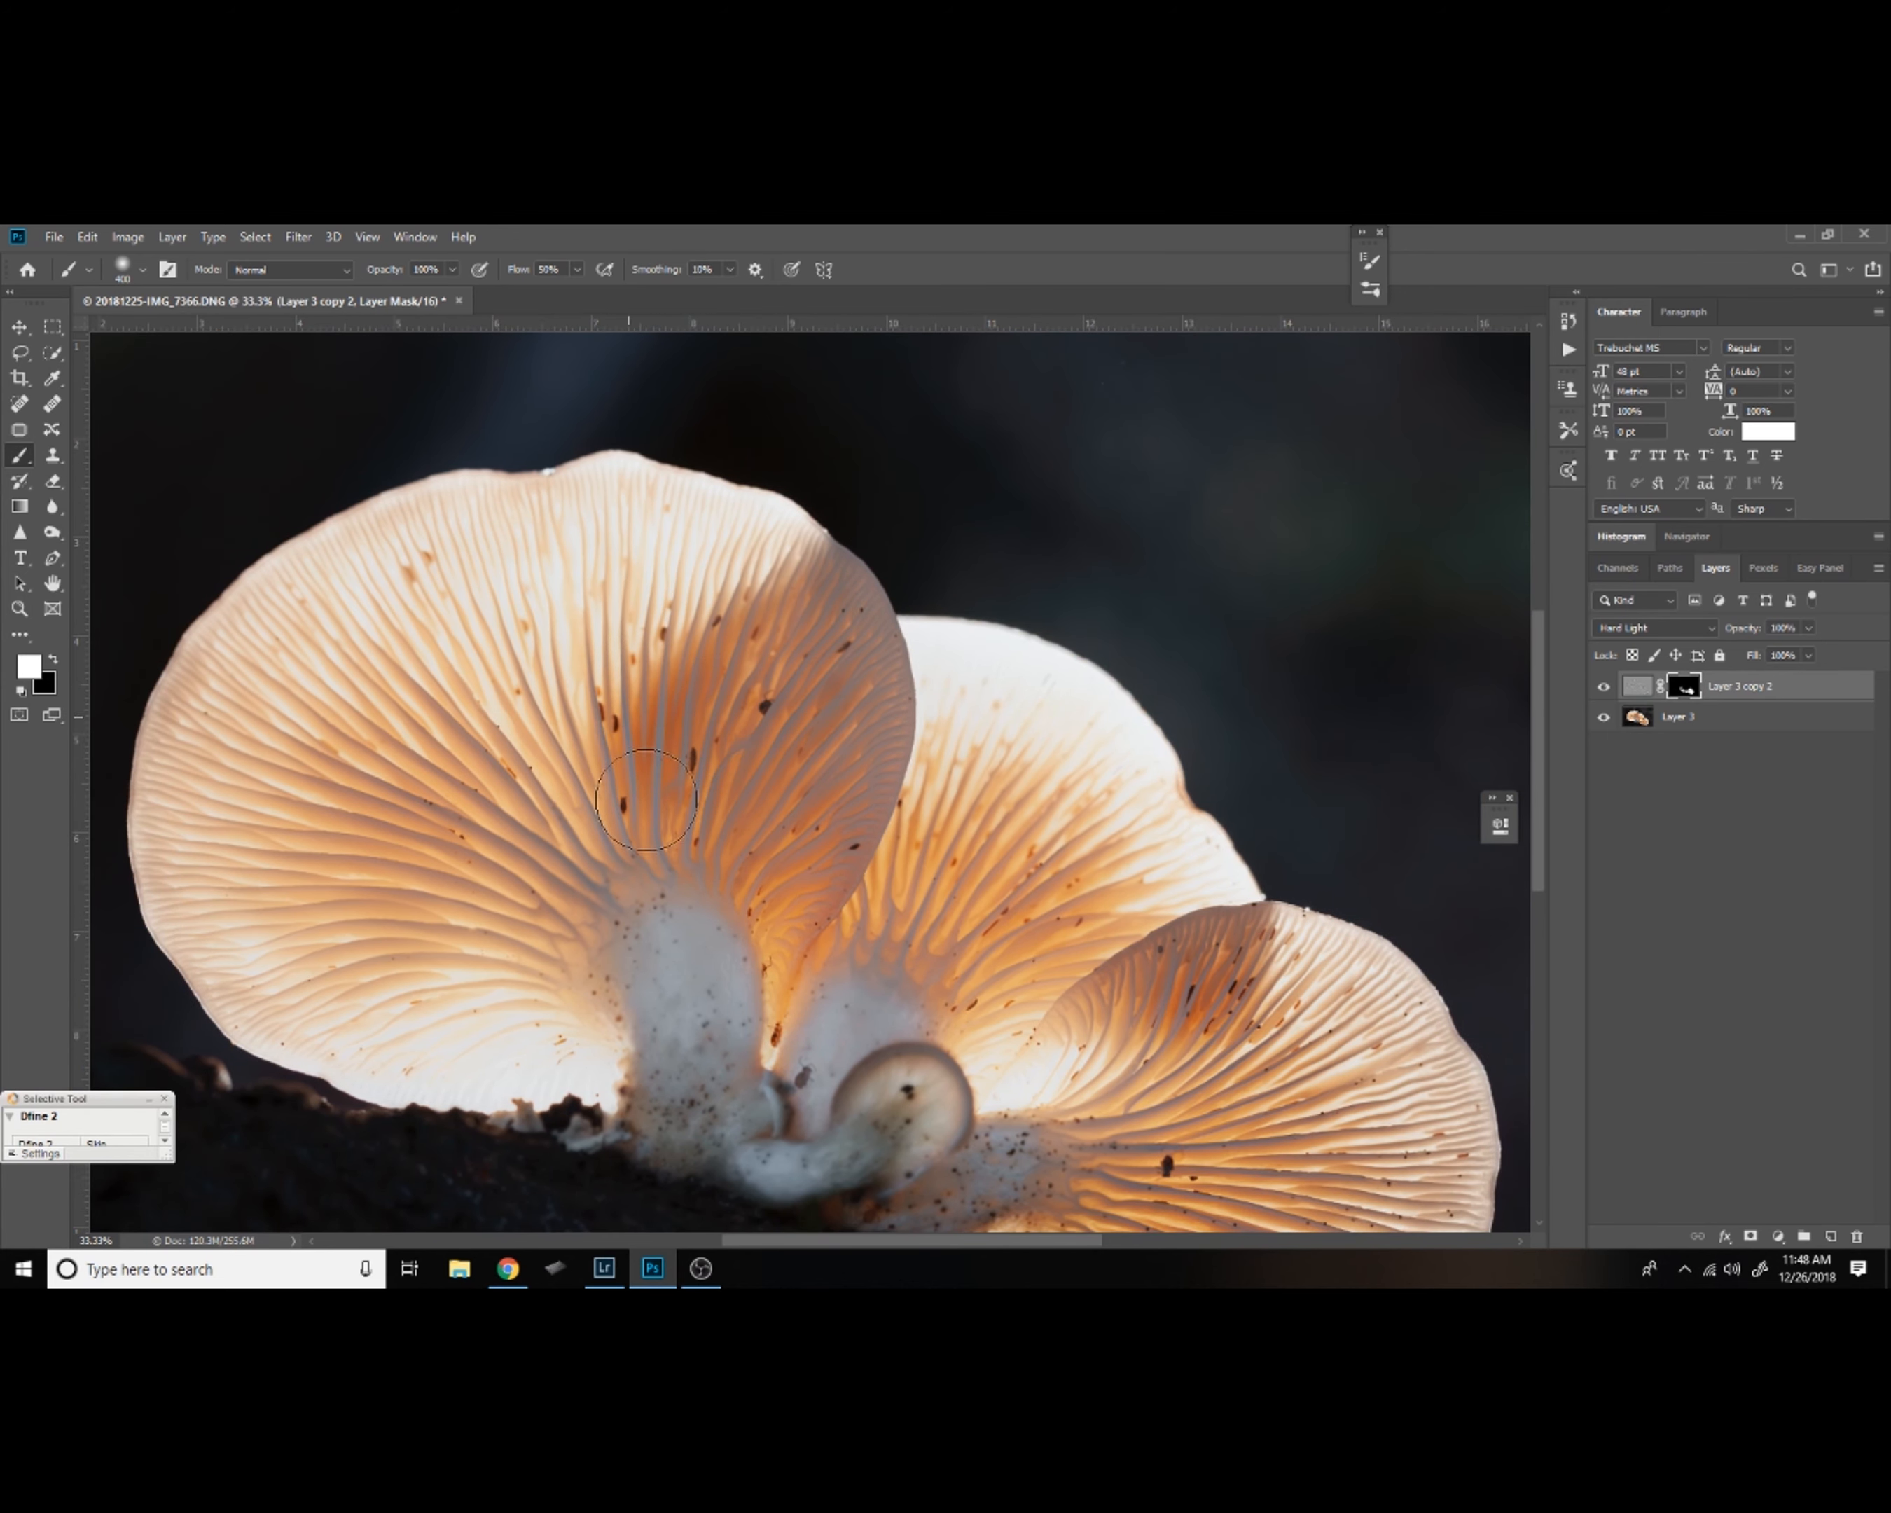
{"action": "mouse_move", "coordinate": [646, 800]}
{"action": "left_mouse_down"}
{"action": "mouse_move", "coordinate": [794, 921]}
{"action": "mouse_move", "coordinate": [805, 696]}
{"action": "left_mouse_up"}
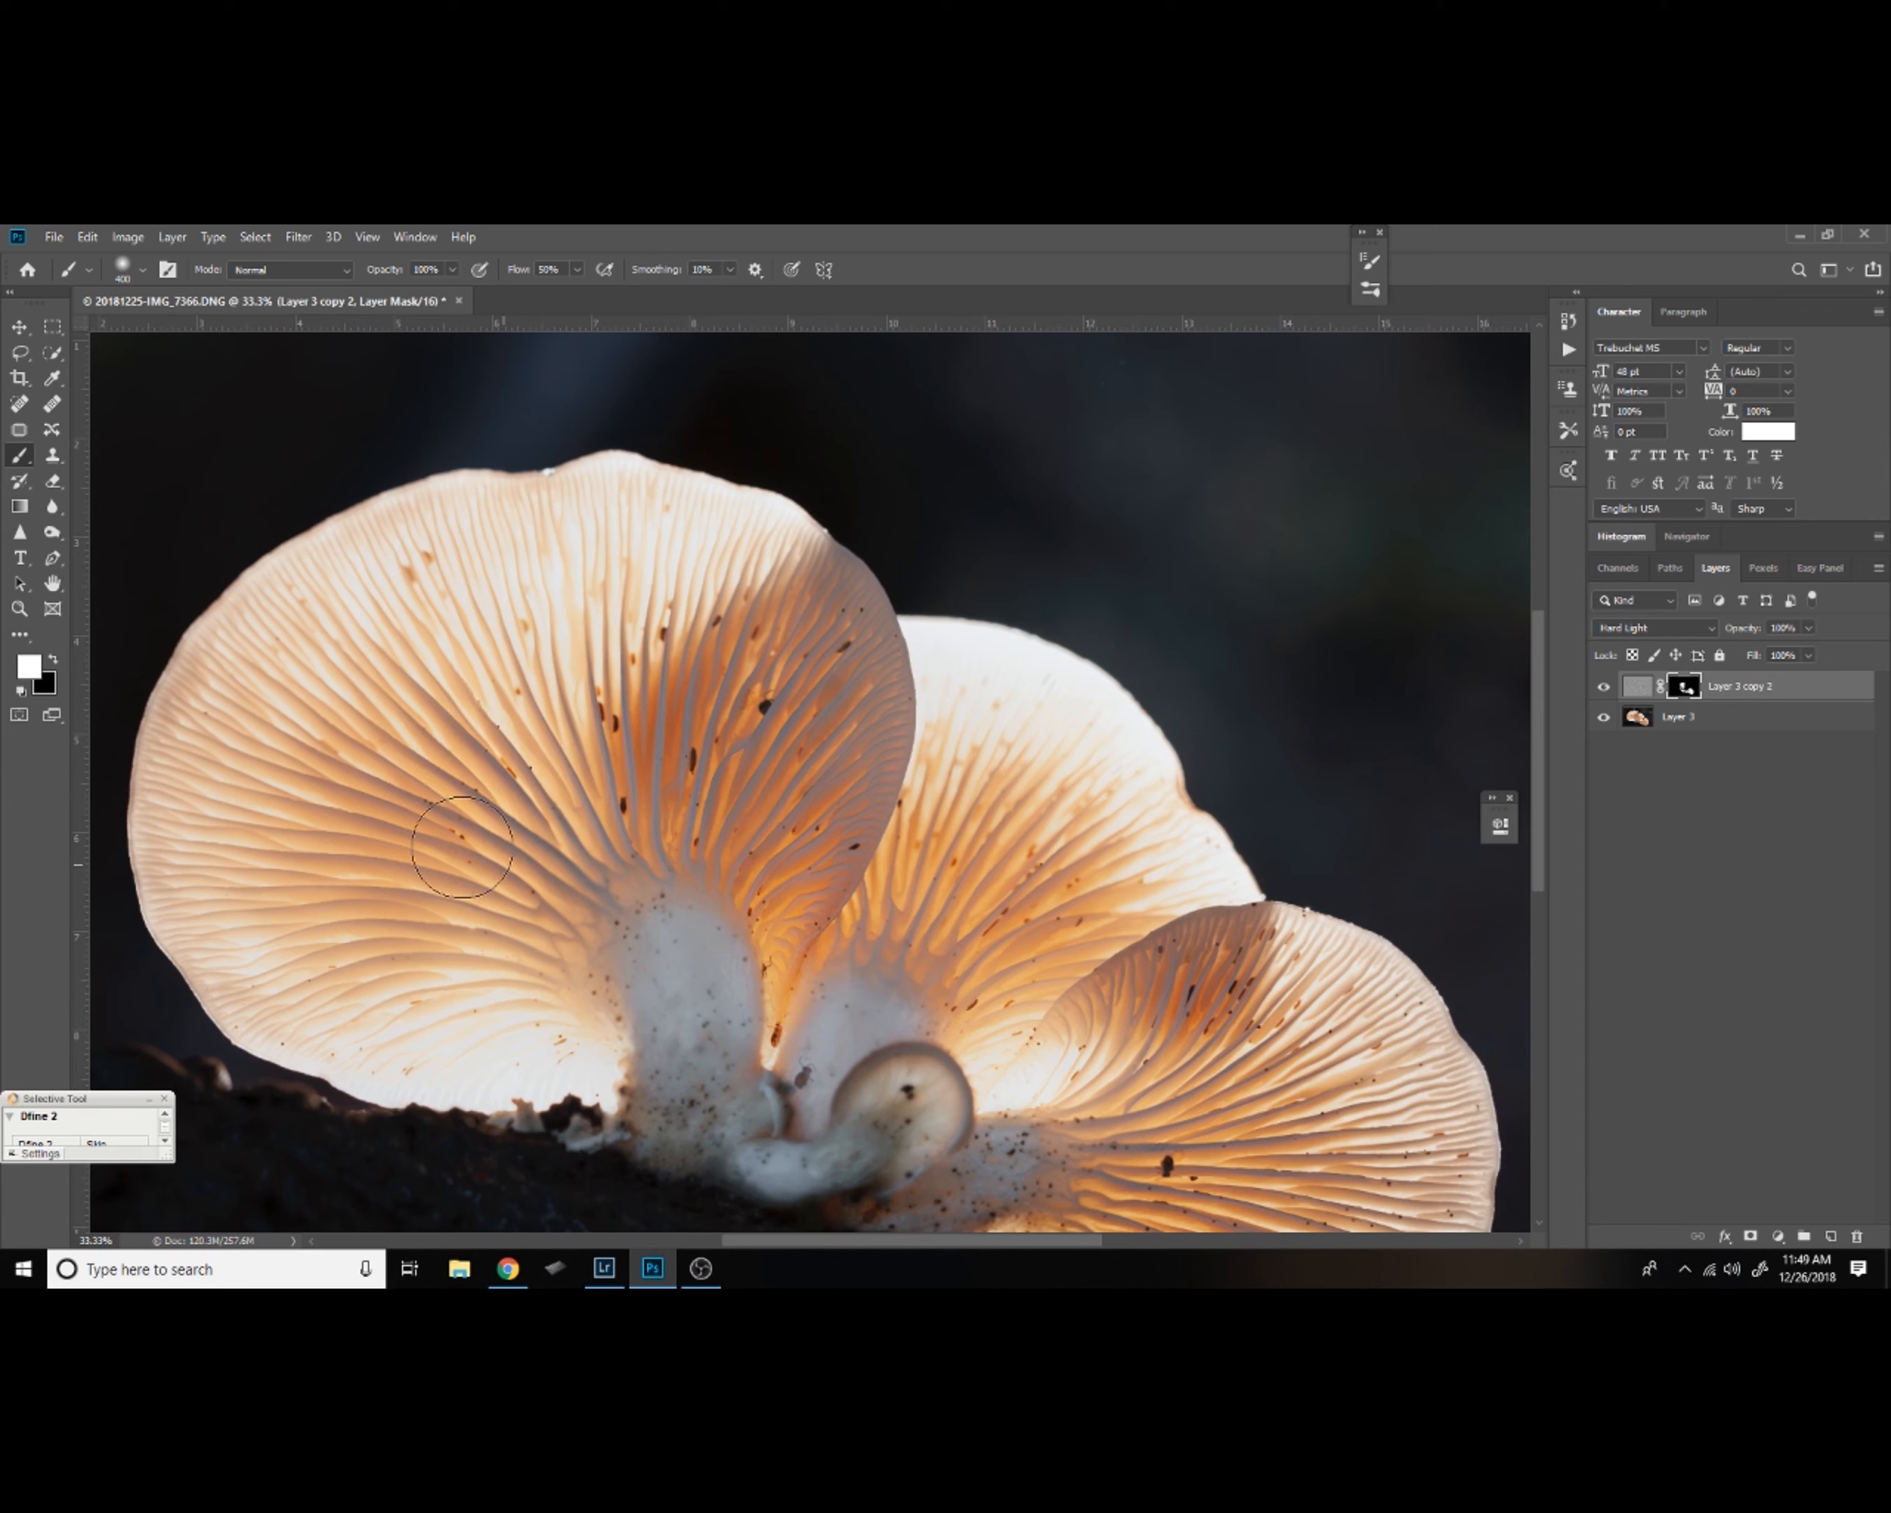
{"action": "mouse_move", "coordinate": [660, 850]}
{"action": "left_mouse_down"}
{"action": "mouse_move", "coordinate": [514, 682]}
{"action": "mouse_move", "coordinate": [526, 694]}
{"action": "left_mouse_up"}
Shrink the brush to 90 pixels and work on the mask along the middle mushroom's gills at 100%.
{"action": "key", "text": "ctrl+plus"}
{"action": "key", "text": "ctrl+plus"}
{"action": "key", "text": "ctrl+plus"}
{"action": "mouse_move", "coordinate": [989, 757]}
{"action": "left_mouse_down"}
{"action": "mouse_move", "coordinate": [827, 967]}
{"action": "mouse_move", "coordinate": [1017, 743]}
{"action": "left_mouse_up"}
{"action": "key", "text": "bracketleft"}
{"action": "key", "text": "bracketleft"}
{"action": "key", "text": "bracketleft"}
{"action": "key", "text": "bracketleft"}
{"action": "key", "text": "bracketleft"}
{"action": "key", "text": "bracketleft"}
{"action": "key", "text": "bracketleft"}
{"action": "key", "text": "bracketleft"}
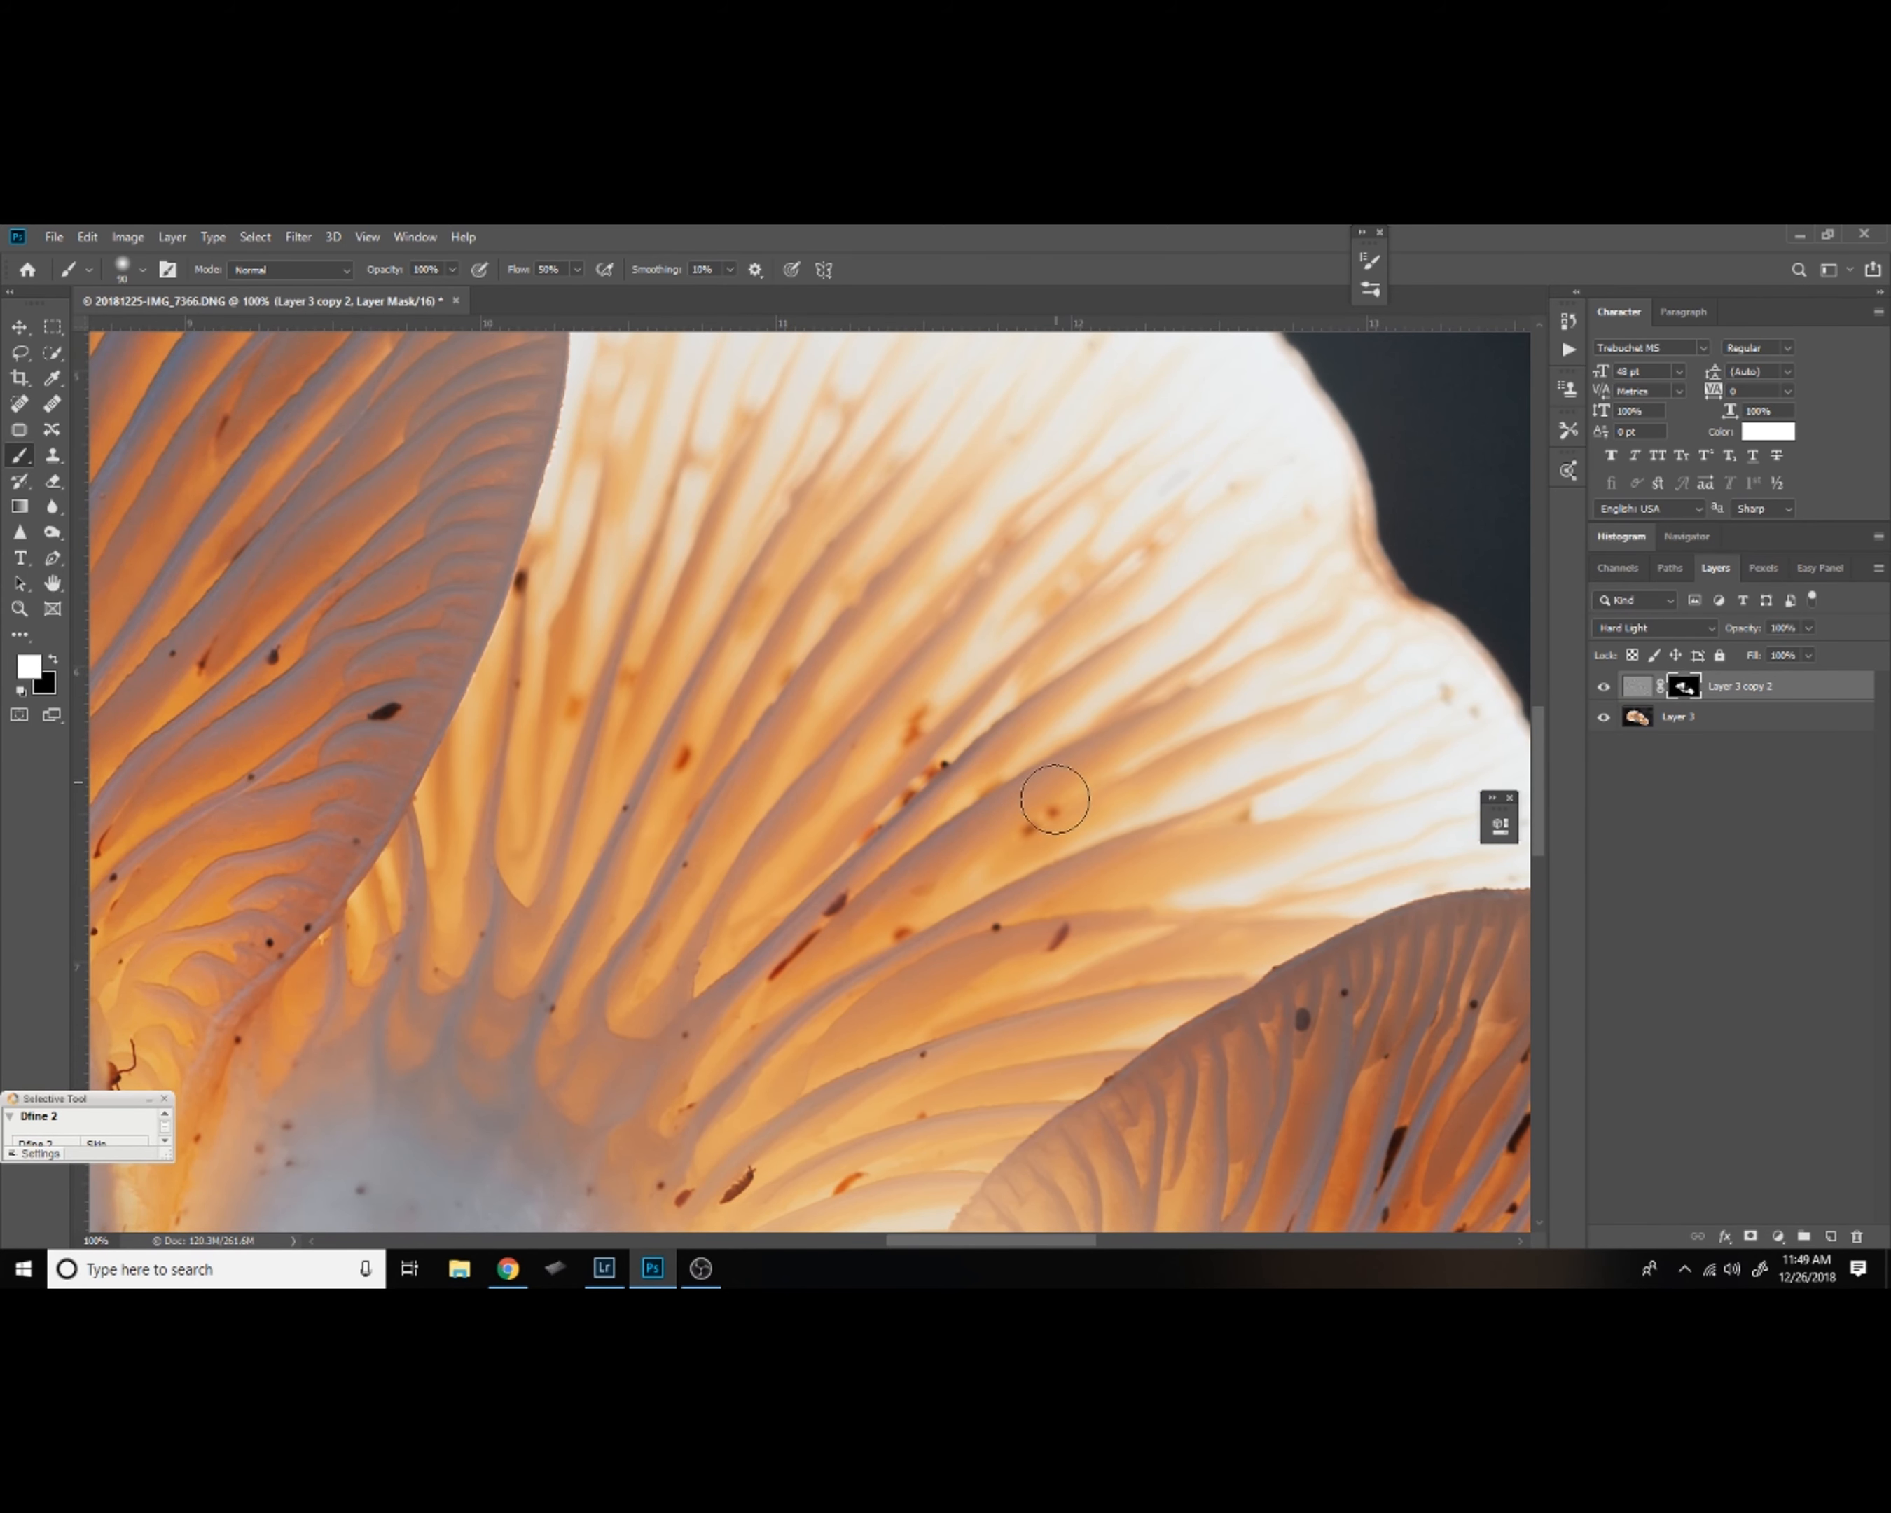
Finish masking the sharpening across the stems and remaining gills up close and merge the result into Layer 3.
{"action": "left_click_drag", "start_coordinate": [675, 1153], "coordinate": [726, 994]}
{"action": "left_click_drag", "start_coordinate": [162, 1172], "coordinate": [391, 889]}
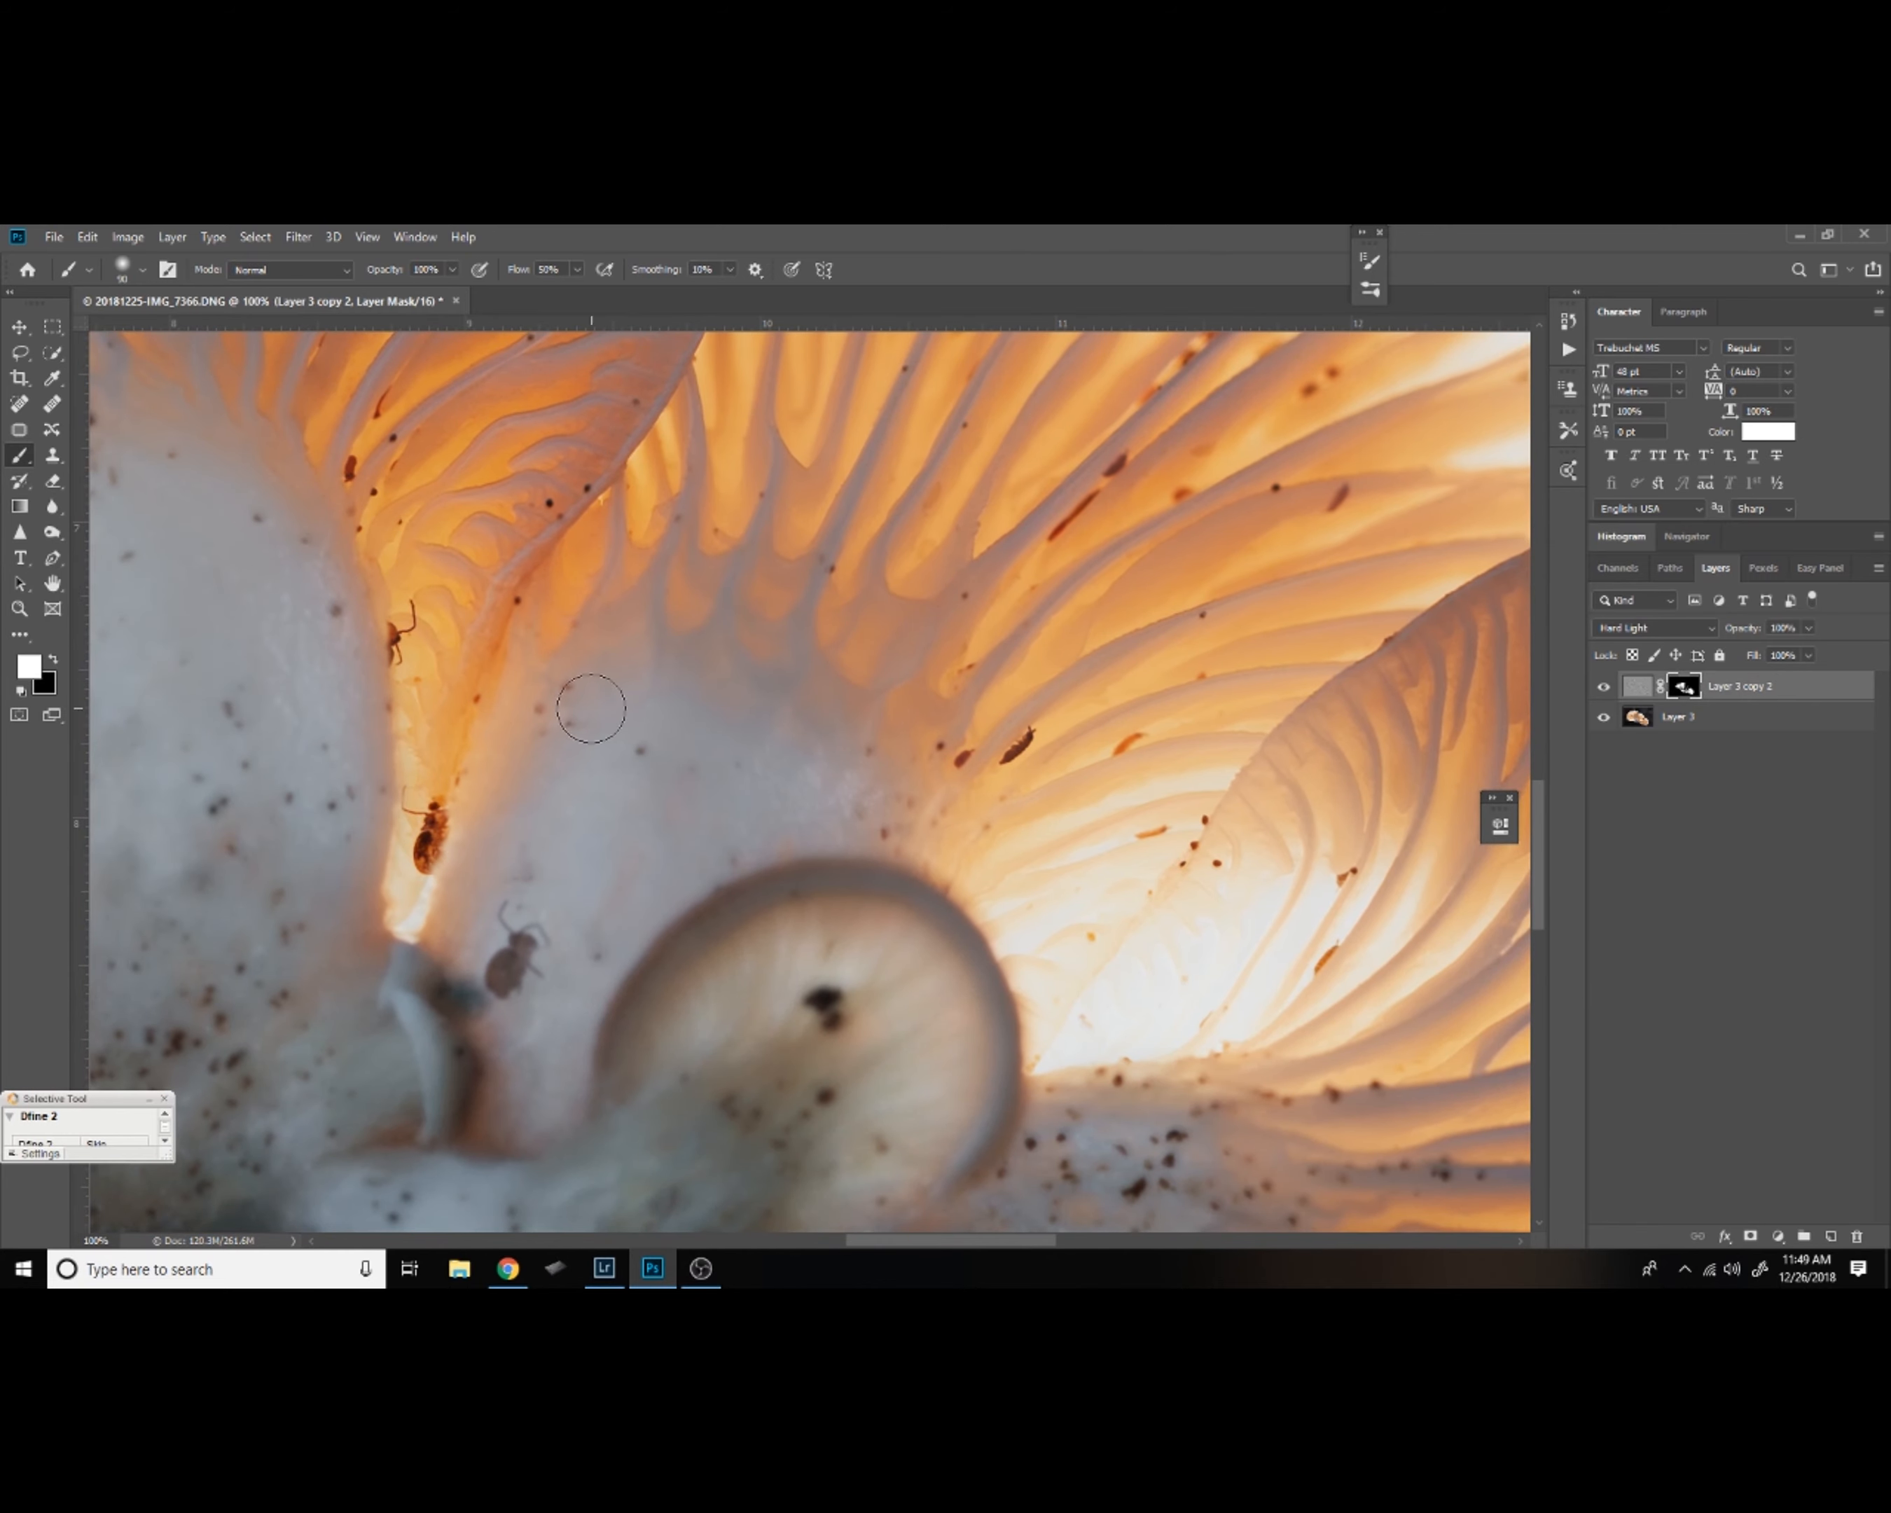
{"action": "left_click_drag", "start_coordinate": [393, 523], "coordinate": [480, 713]}
{"action": "left_click_drag", "start_coordinate": [364, 371], "coordinate": [553, 629]}
{"action": "left_click_drag", "start_coordinate": [1504, 1125], "coordinate": [962, 819]}
{"action": "mouse_move", "coordinate": [1057, 1051]}
{"action": "left_mouse_down"}
{"action": "mouse_move", "coordinate": [1025, 895]}
{"action": "mouse_move", "coordinate": [884, 811]}
{"action": "left_mouse_up"}
{"action": "mouse_move", "coordinate": [1142, 1025]}
{"action": "left_mouse_down"}
{"action": "mouse_move", "coordinate": [863, 780]}
{"action": "mouse_move", "coordinate": [931, 594]}
{"action": "left_mouse_up"}
{"action": "left_click_drag", "start_coordinate": [973, 797], "coordinate": [531, 669]}
{"action": "left_click_drag", "start_coordinate": [886, 797], "coordinate": [739, 733]}
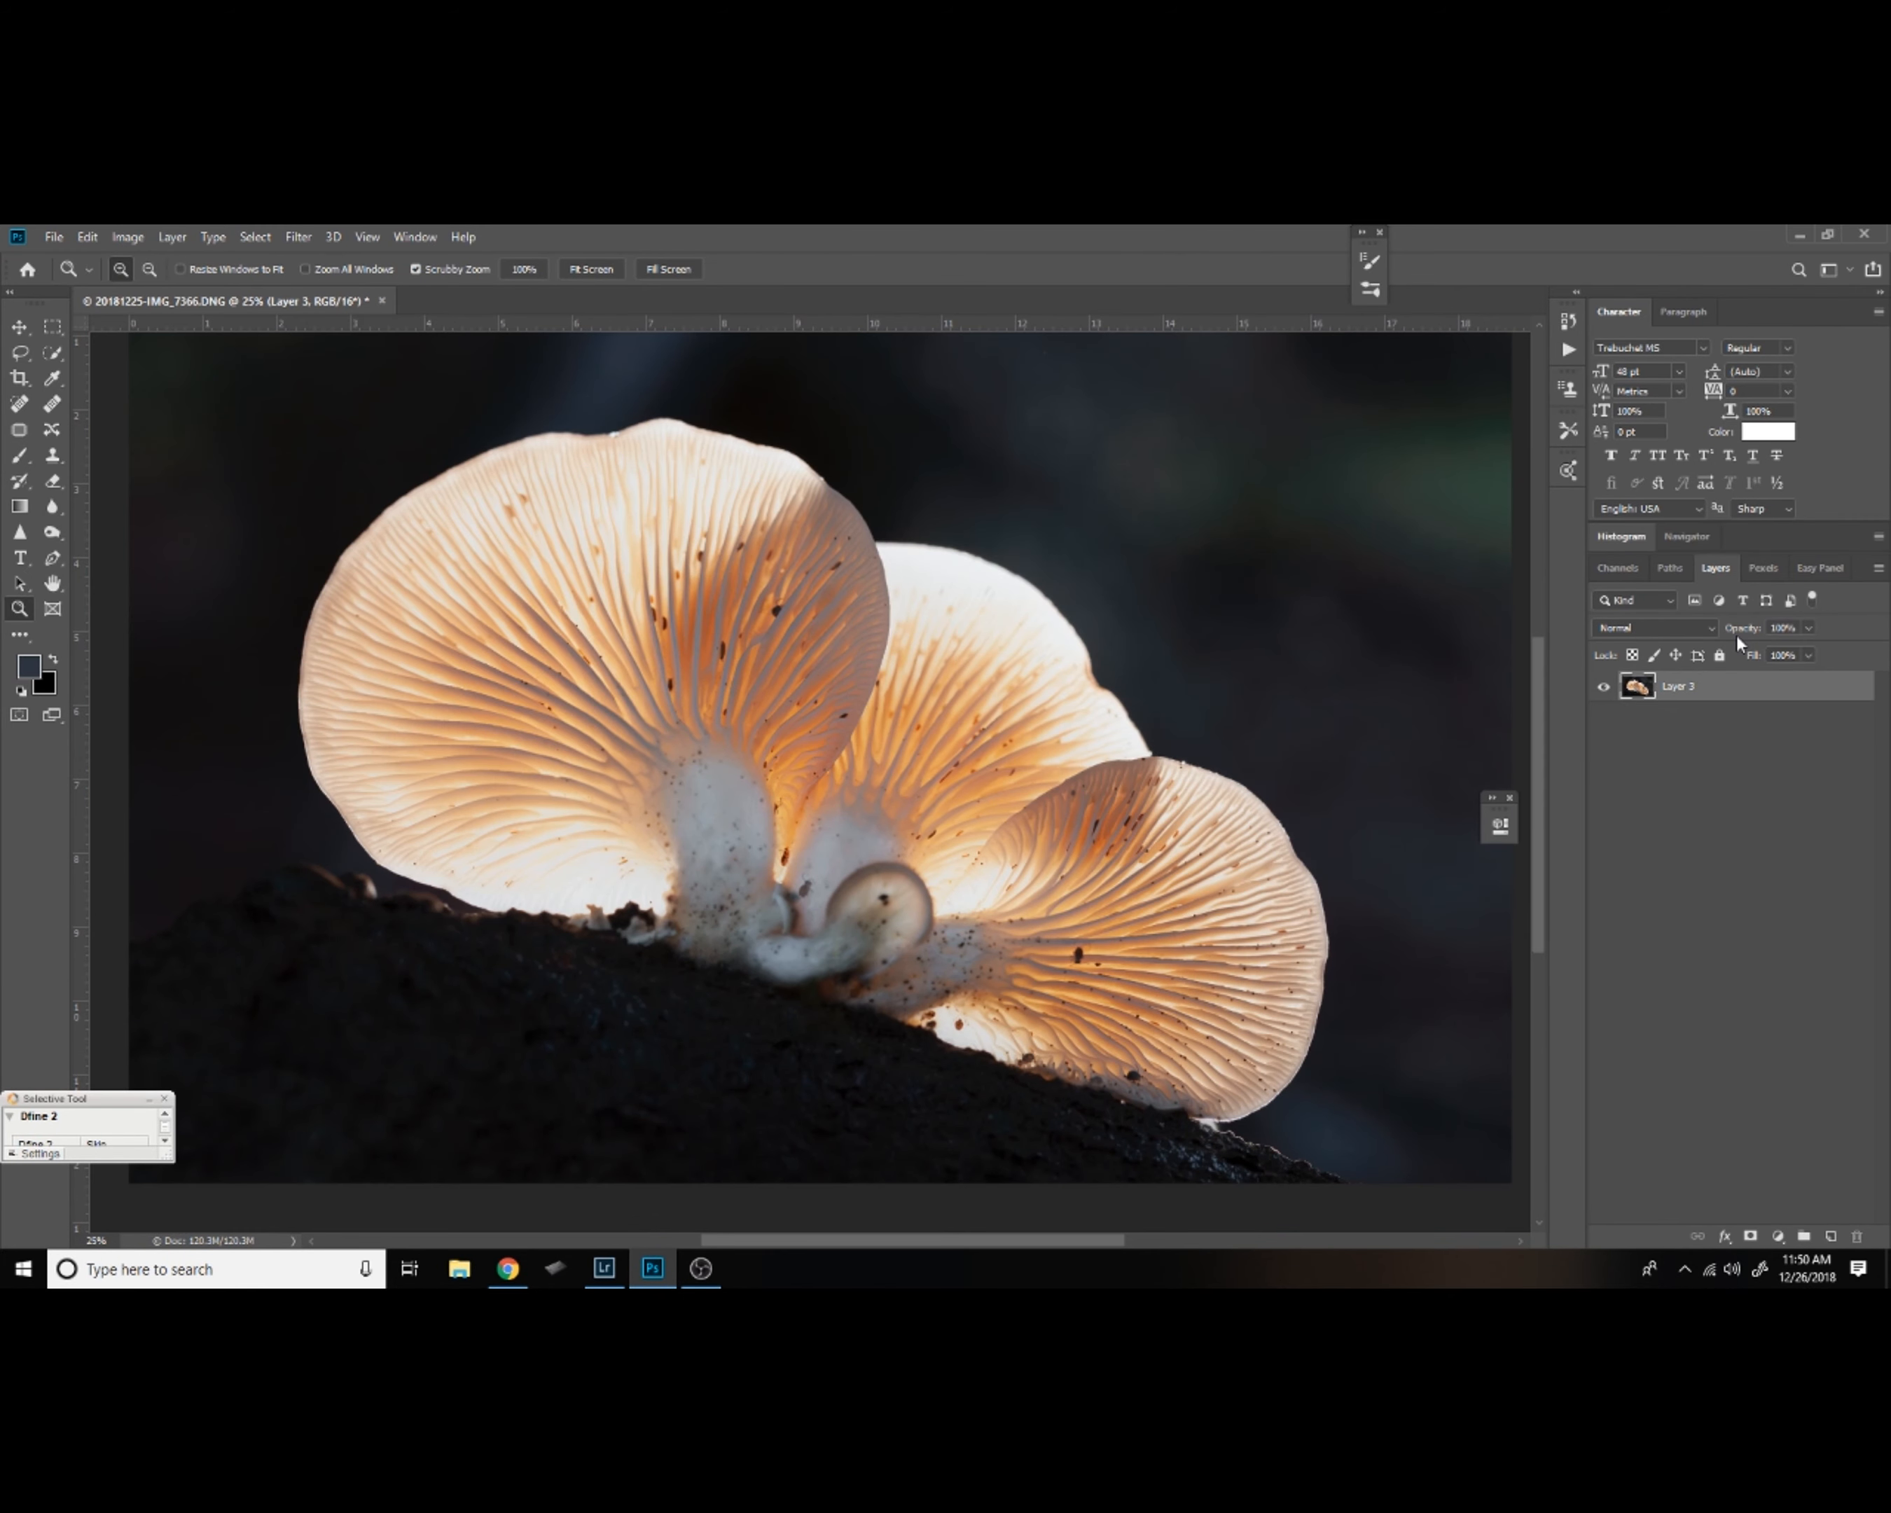
Duplicate Layer 3 and open Smart Sharpen for the copy.
{"action": "key", "text": "ctrl+j"}
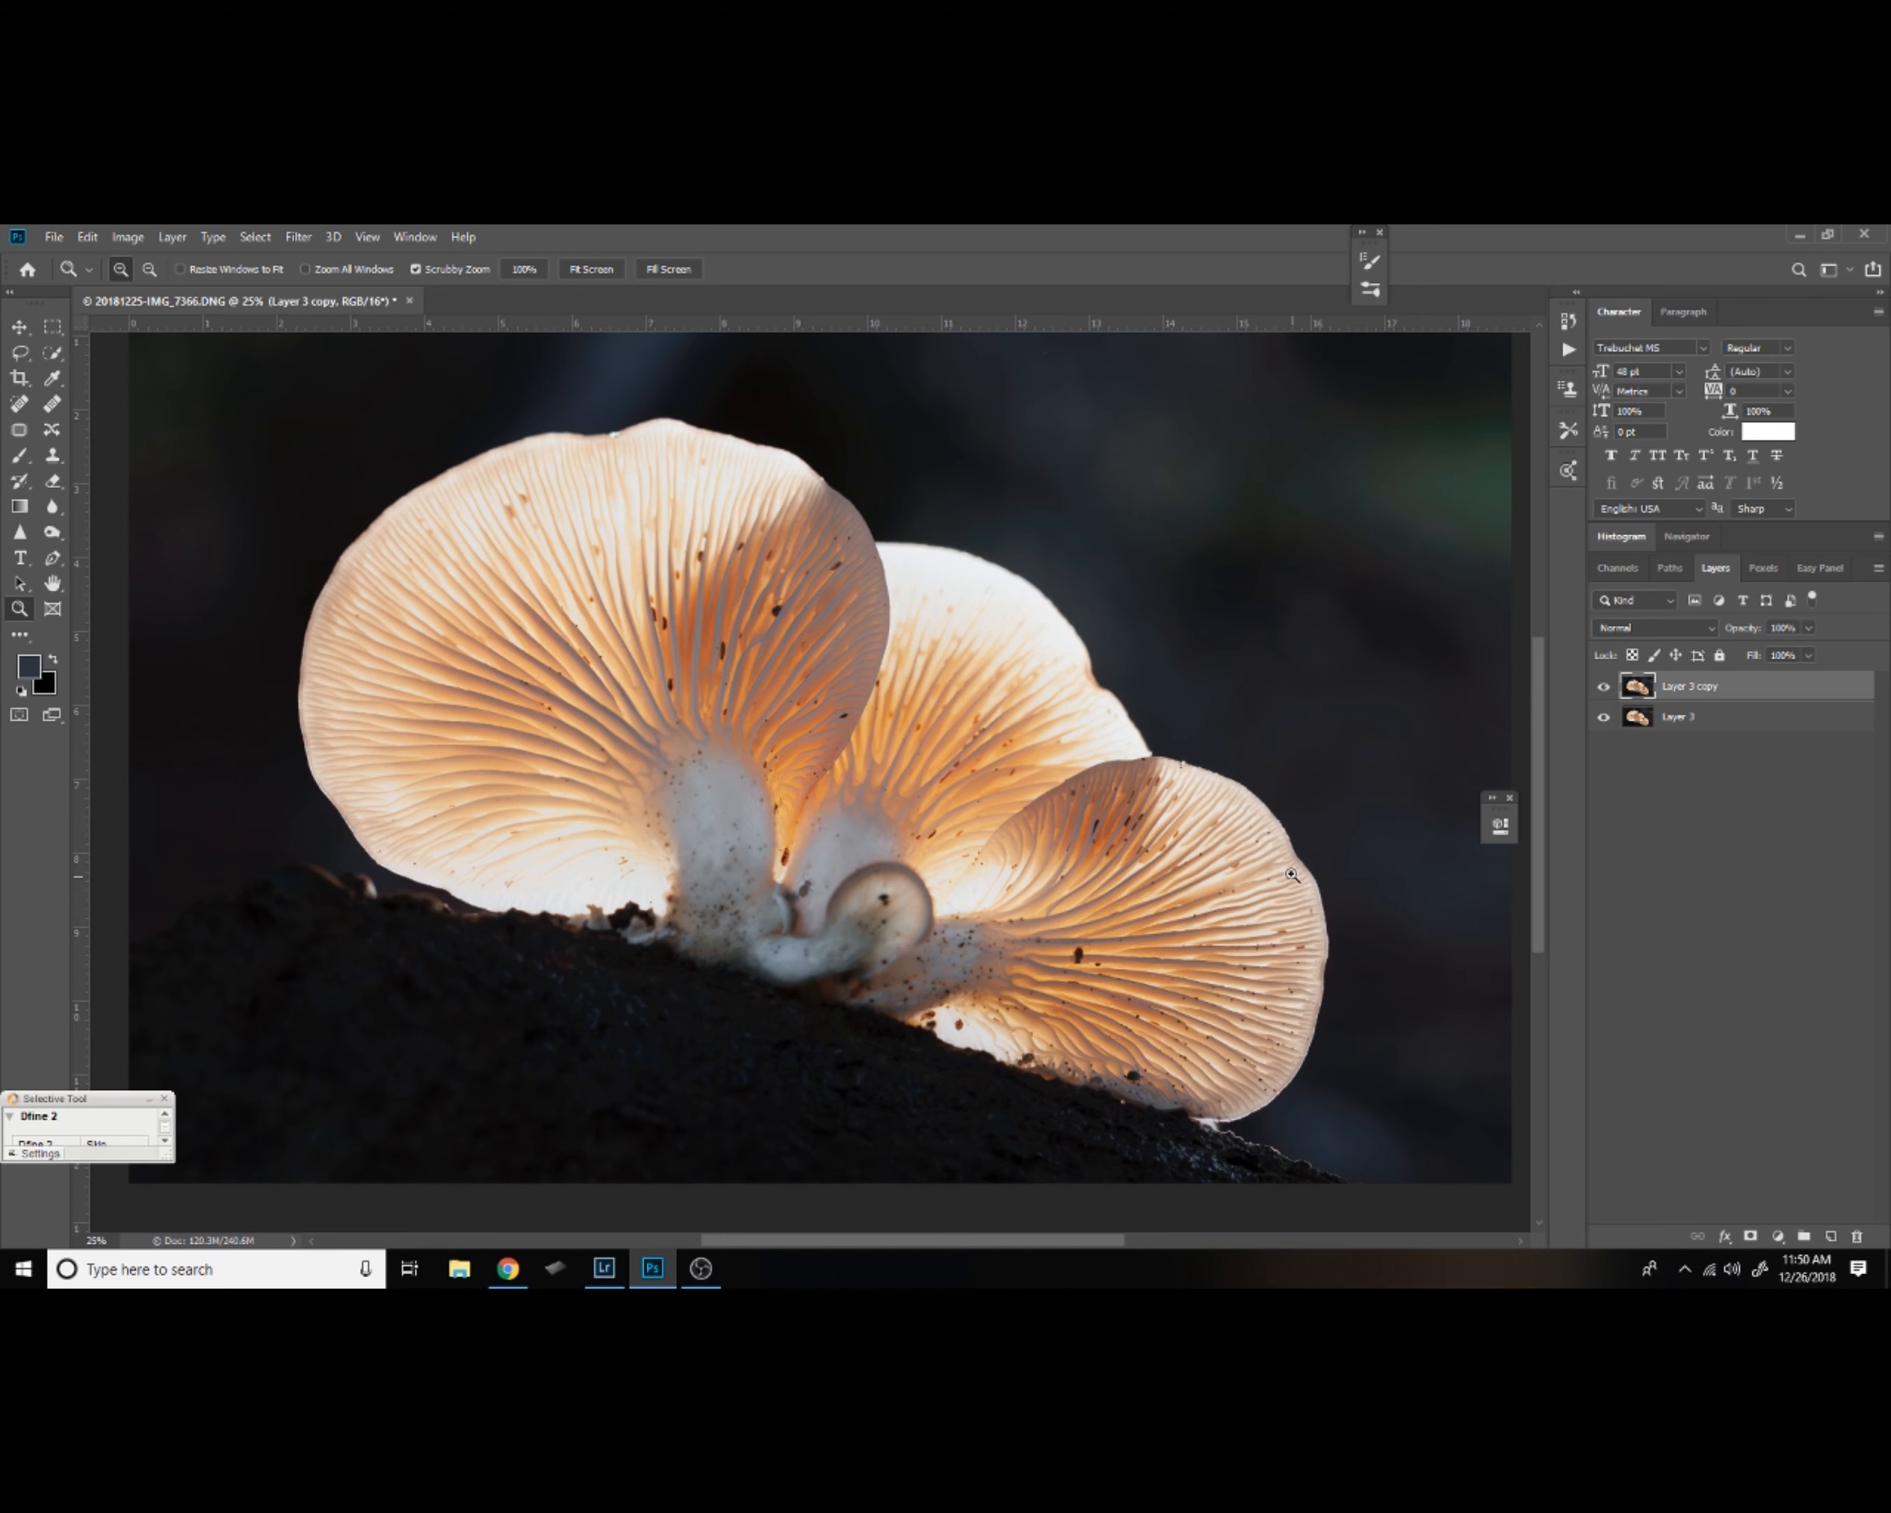
{"action": "left_click", "coordinate": [299, 237]}
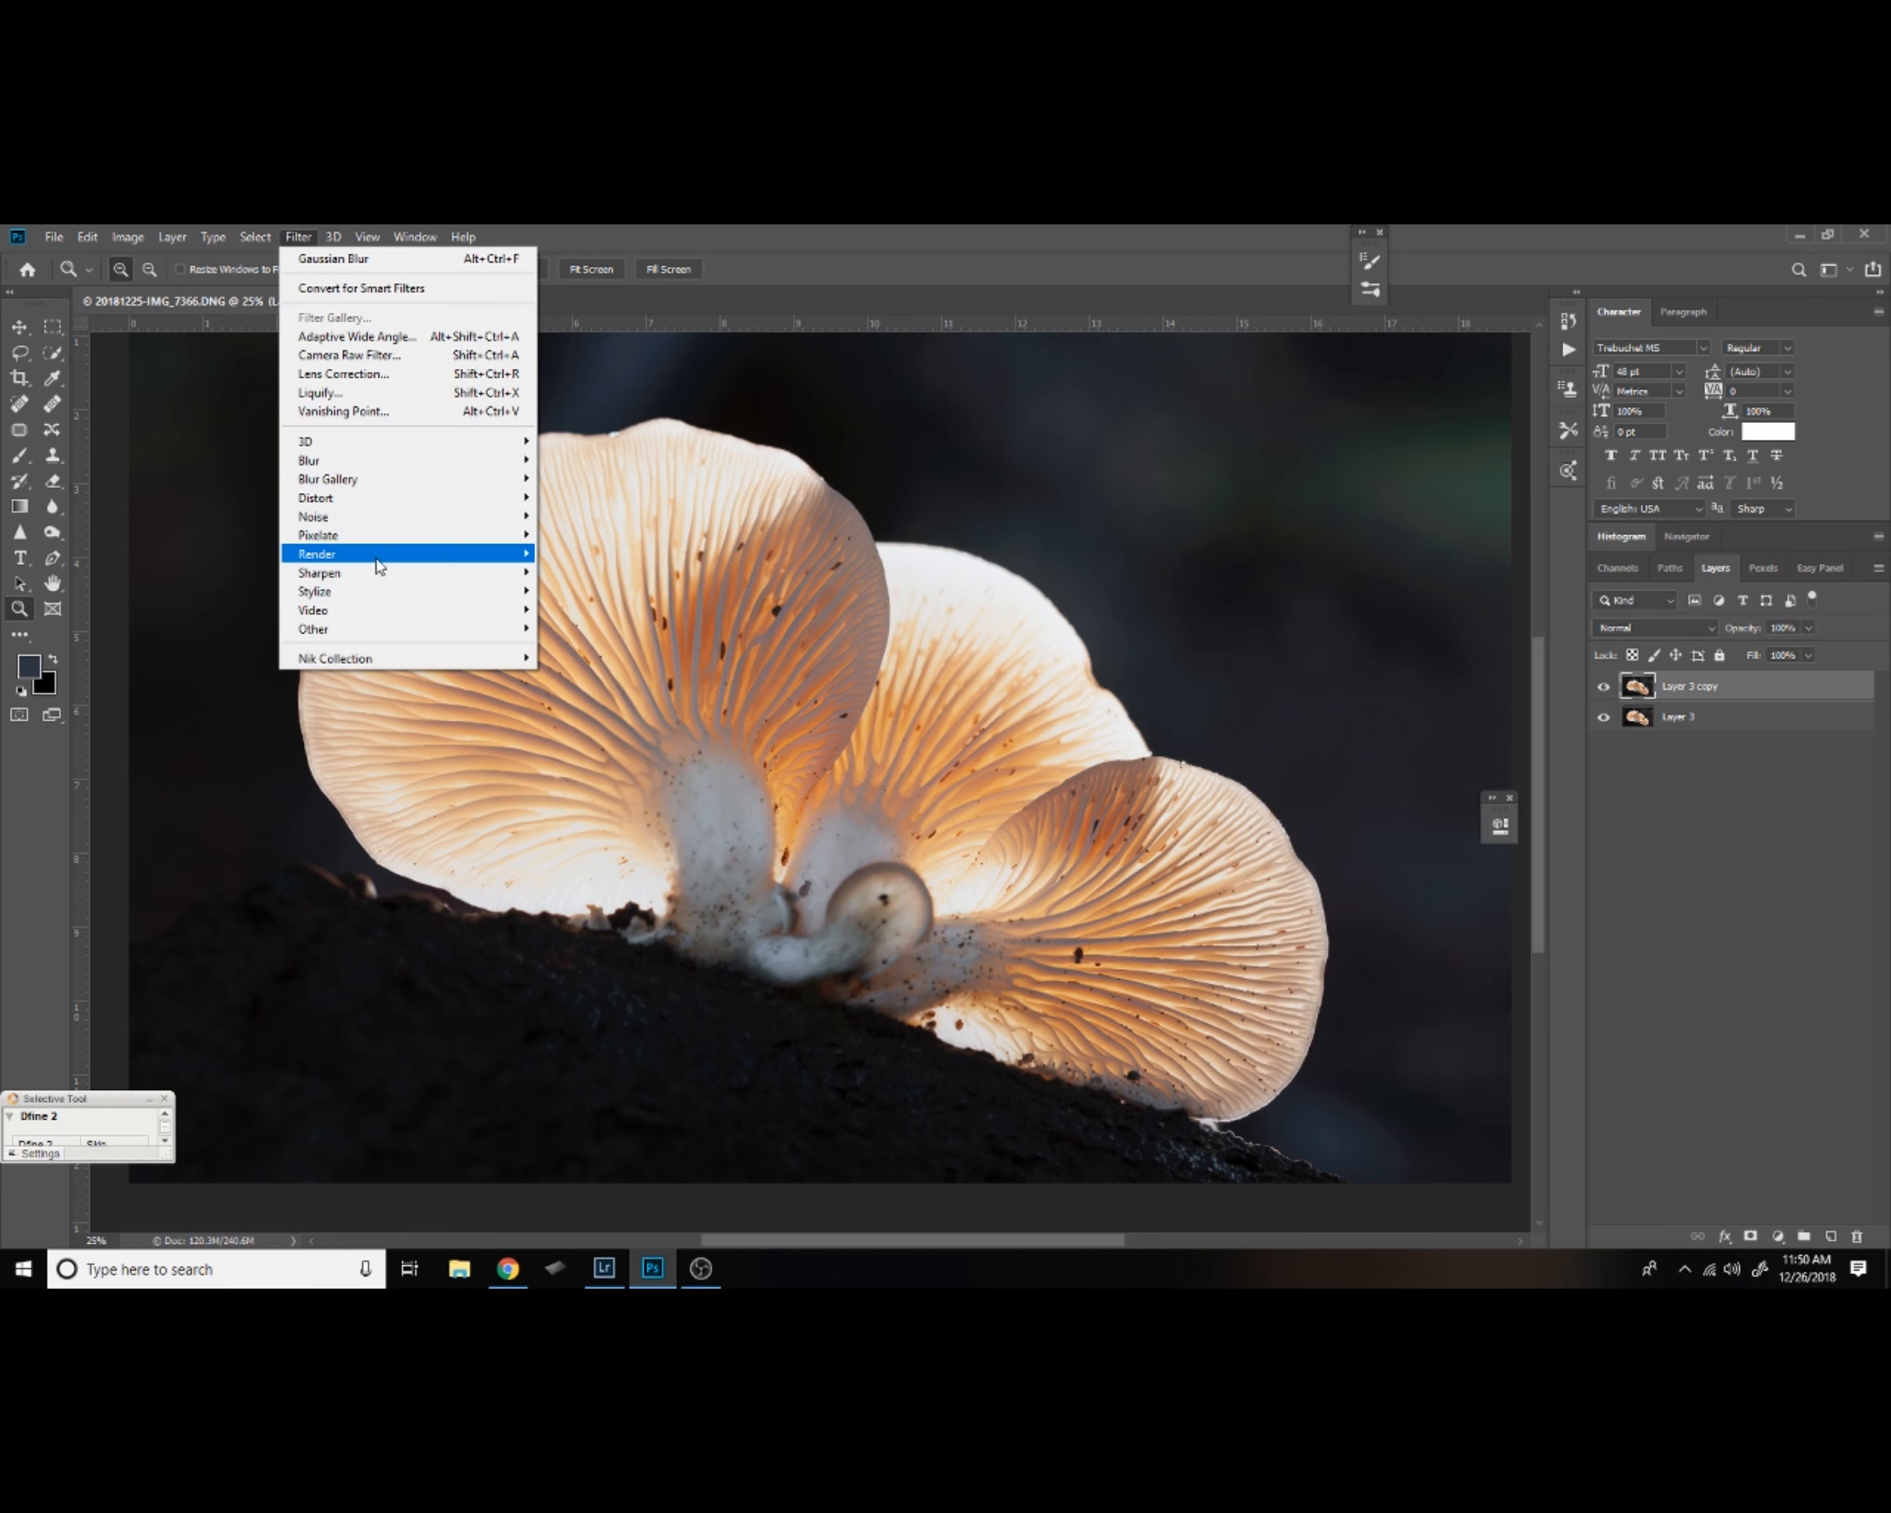
{"action": "mouse_move", "coordinate": [365, 556]}
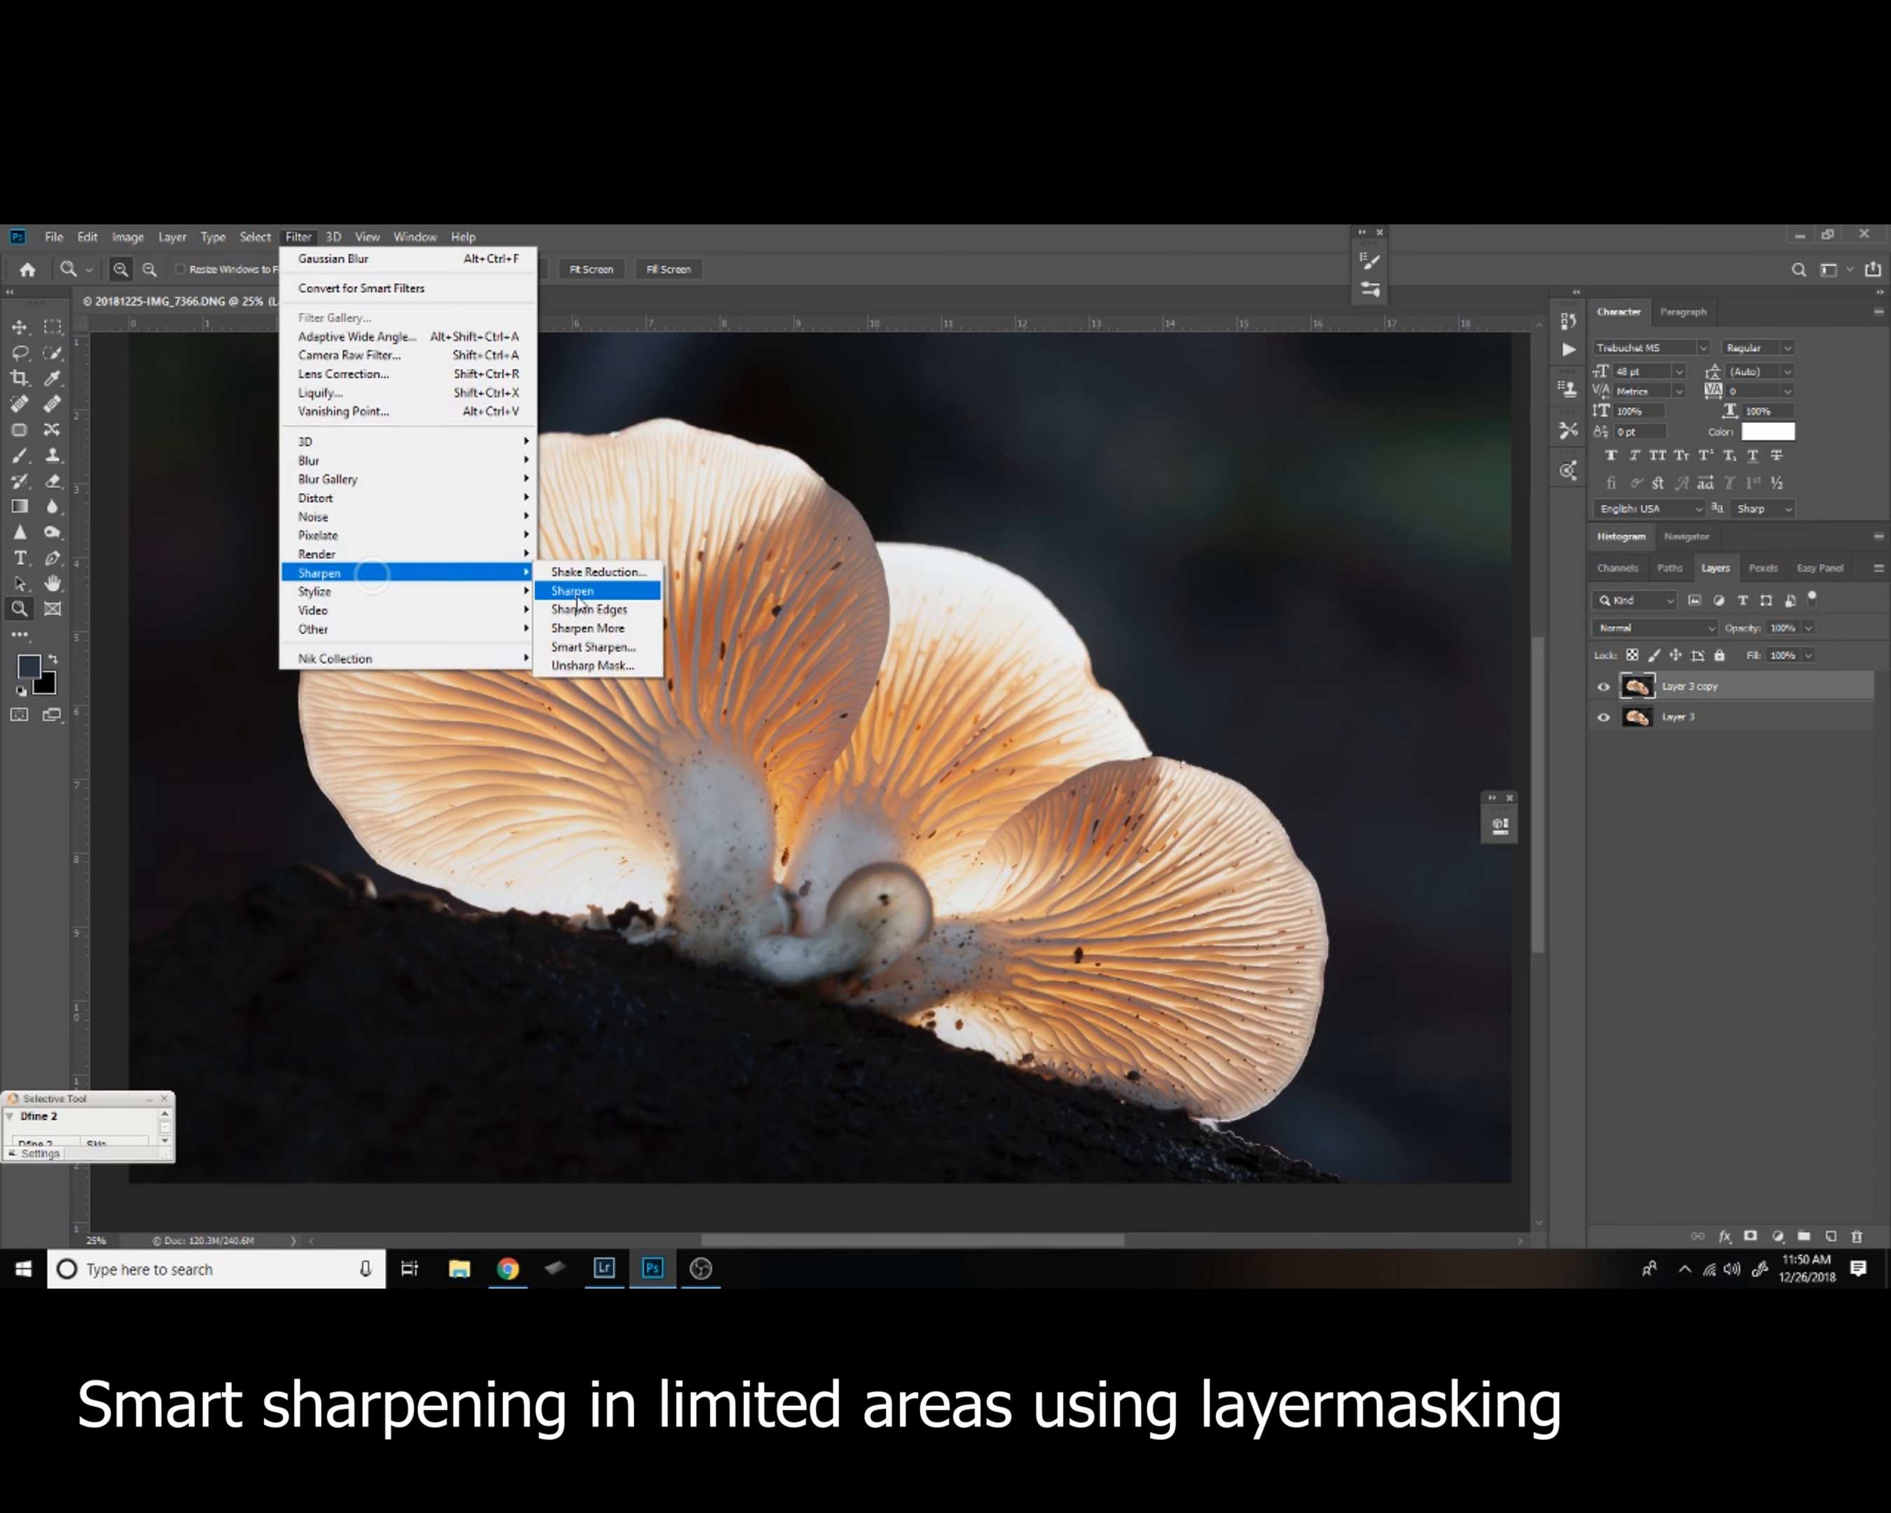
{"action": "left_click", "coordinate": [595, 648]}
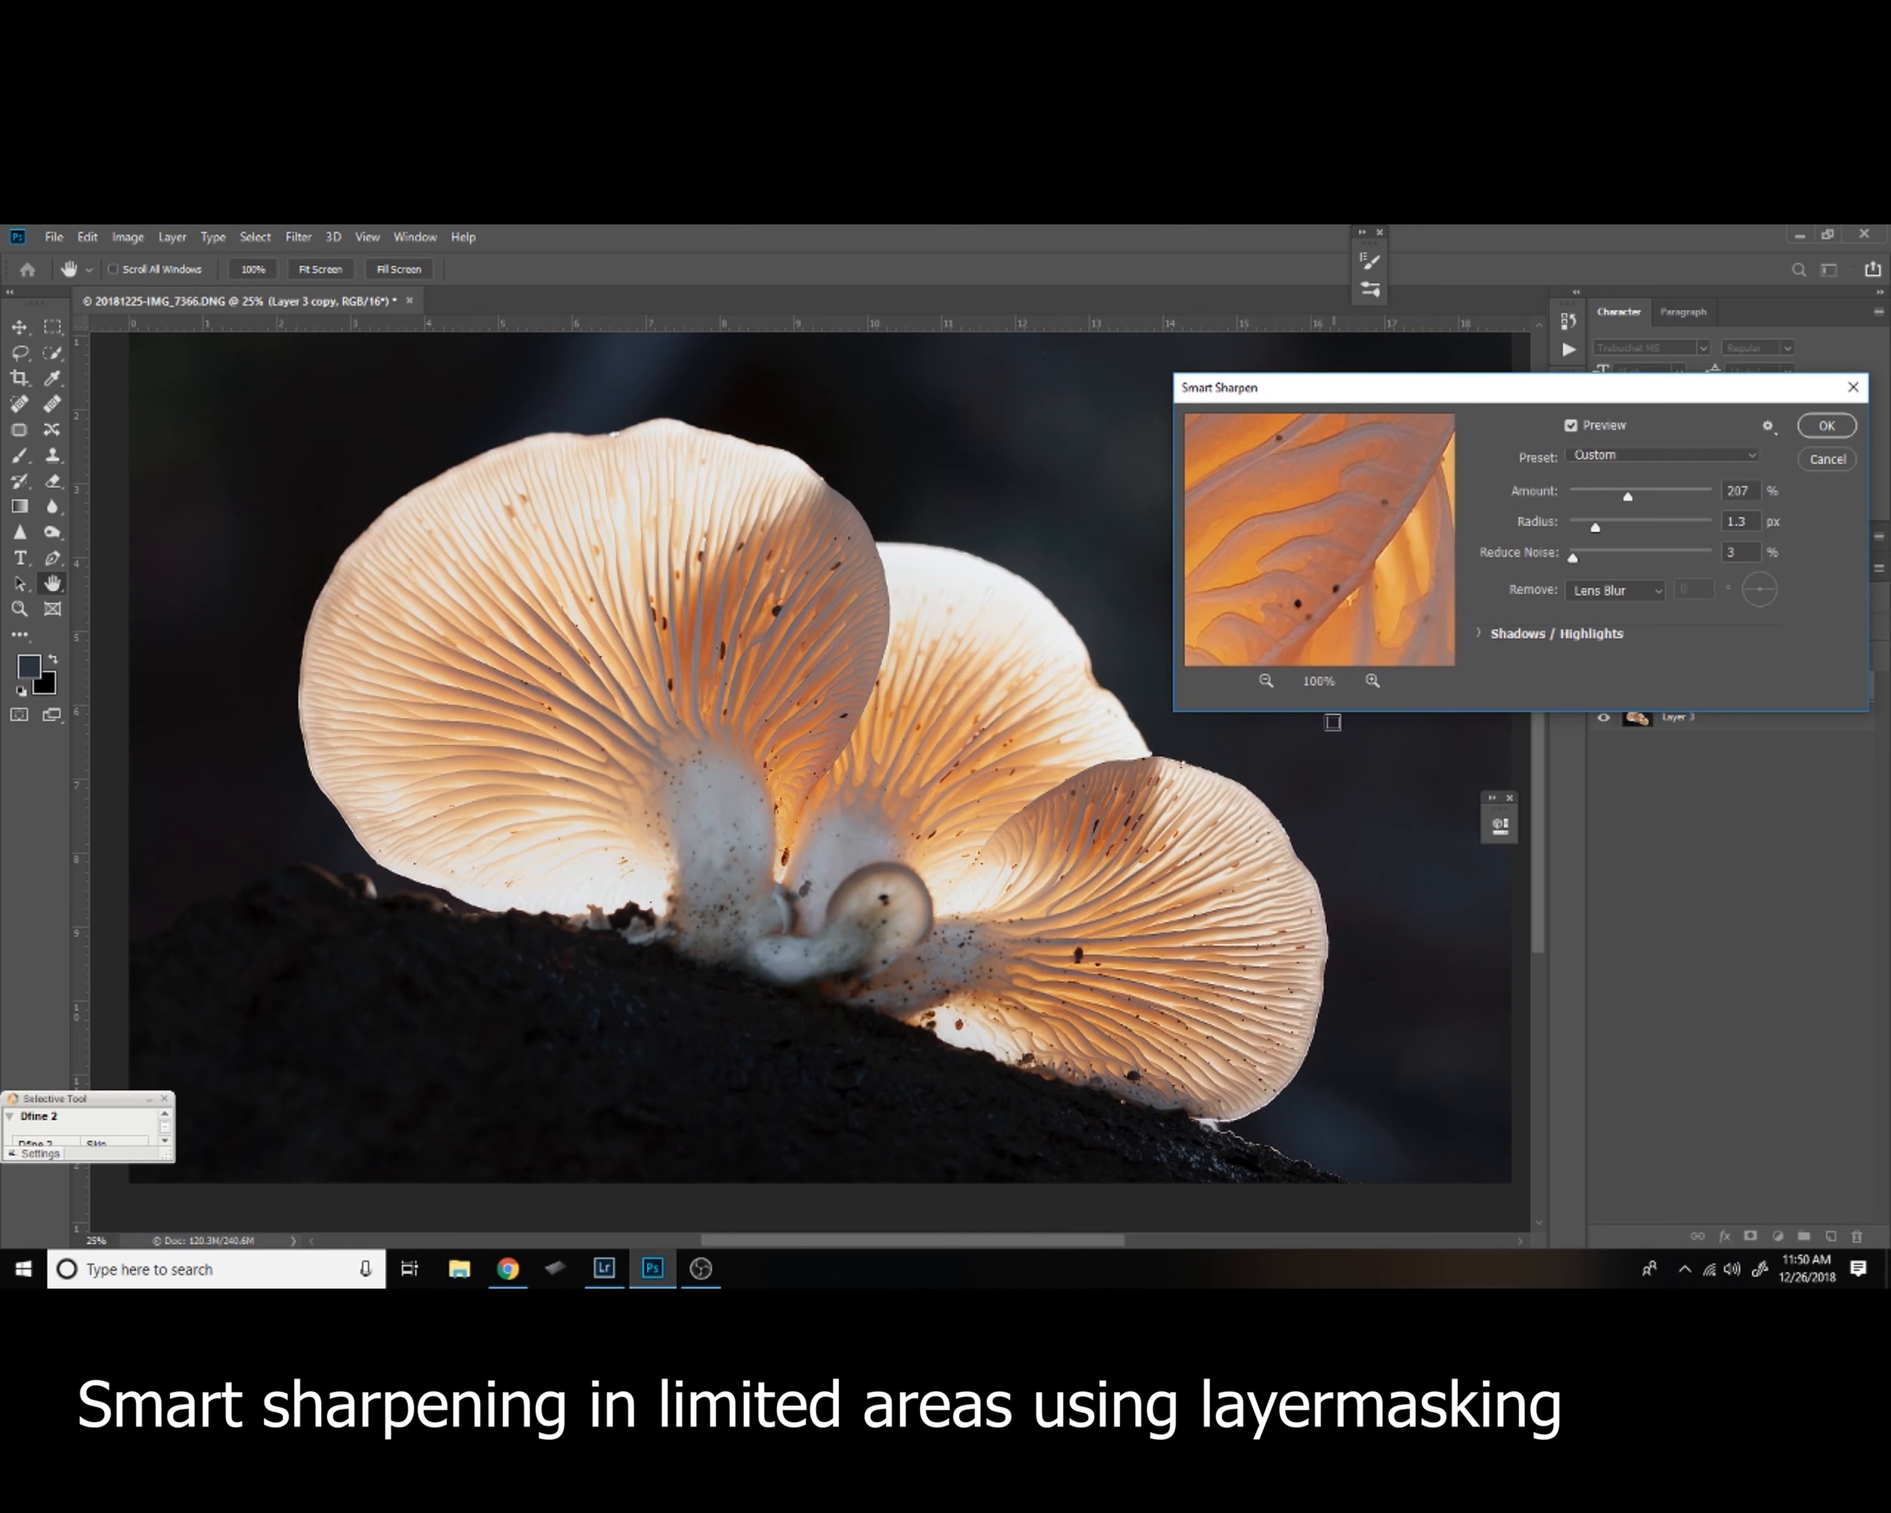
Preview the lowest mushroom's rim and gills and set Smart Sharpen to an amount of 221% and a radius of 3.0 px.
{"action": "left_click", "coordinate": [1295, 984]}
{"action": "left_click", "coordinate": [1287, 1046]}
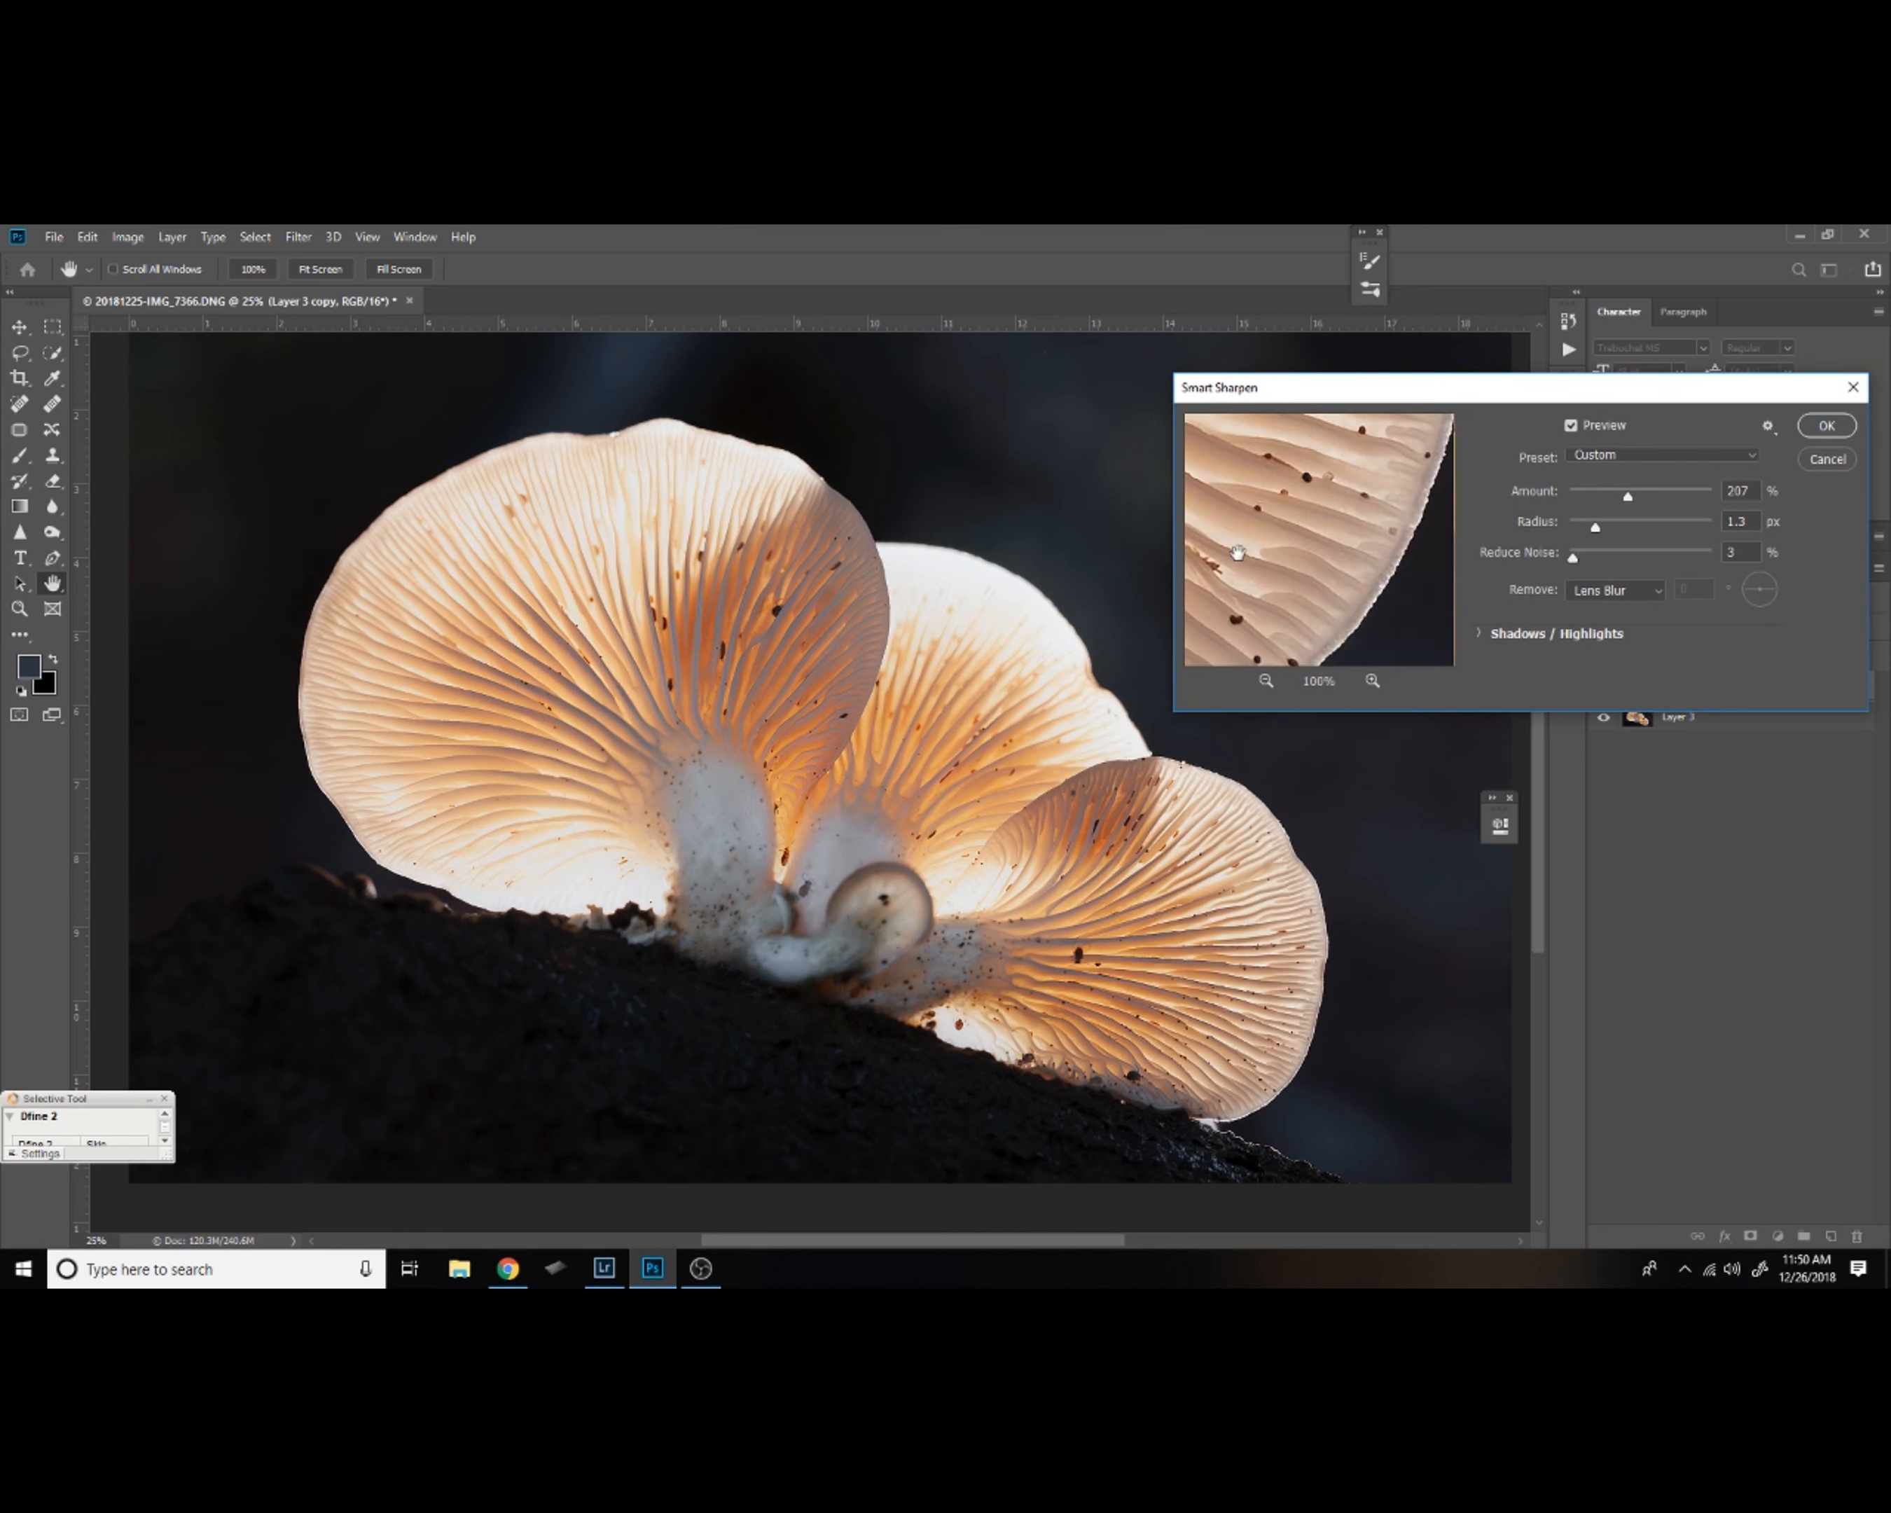
{"action": "left_click_drag", "start_coordinate": [1233, 561], "coordinate": [1288, 588]}
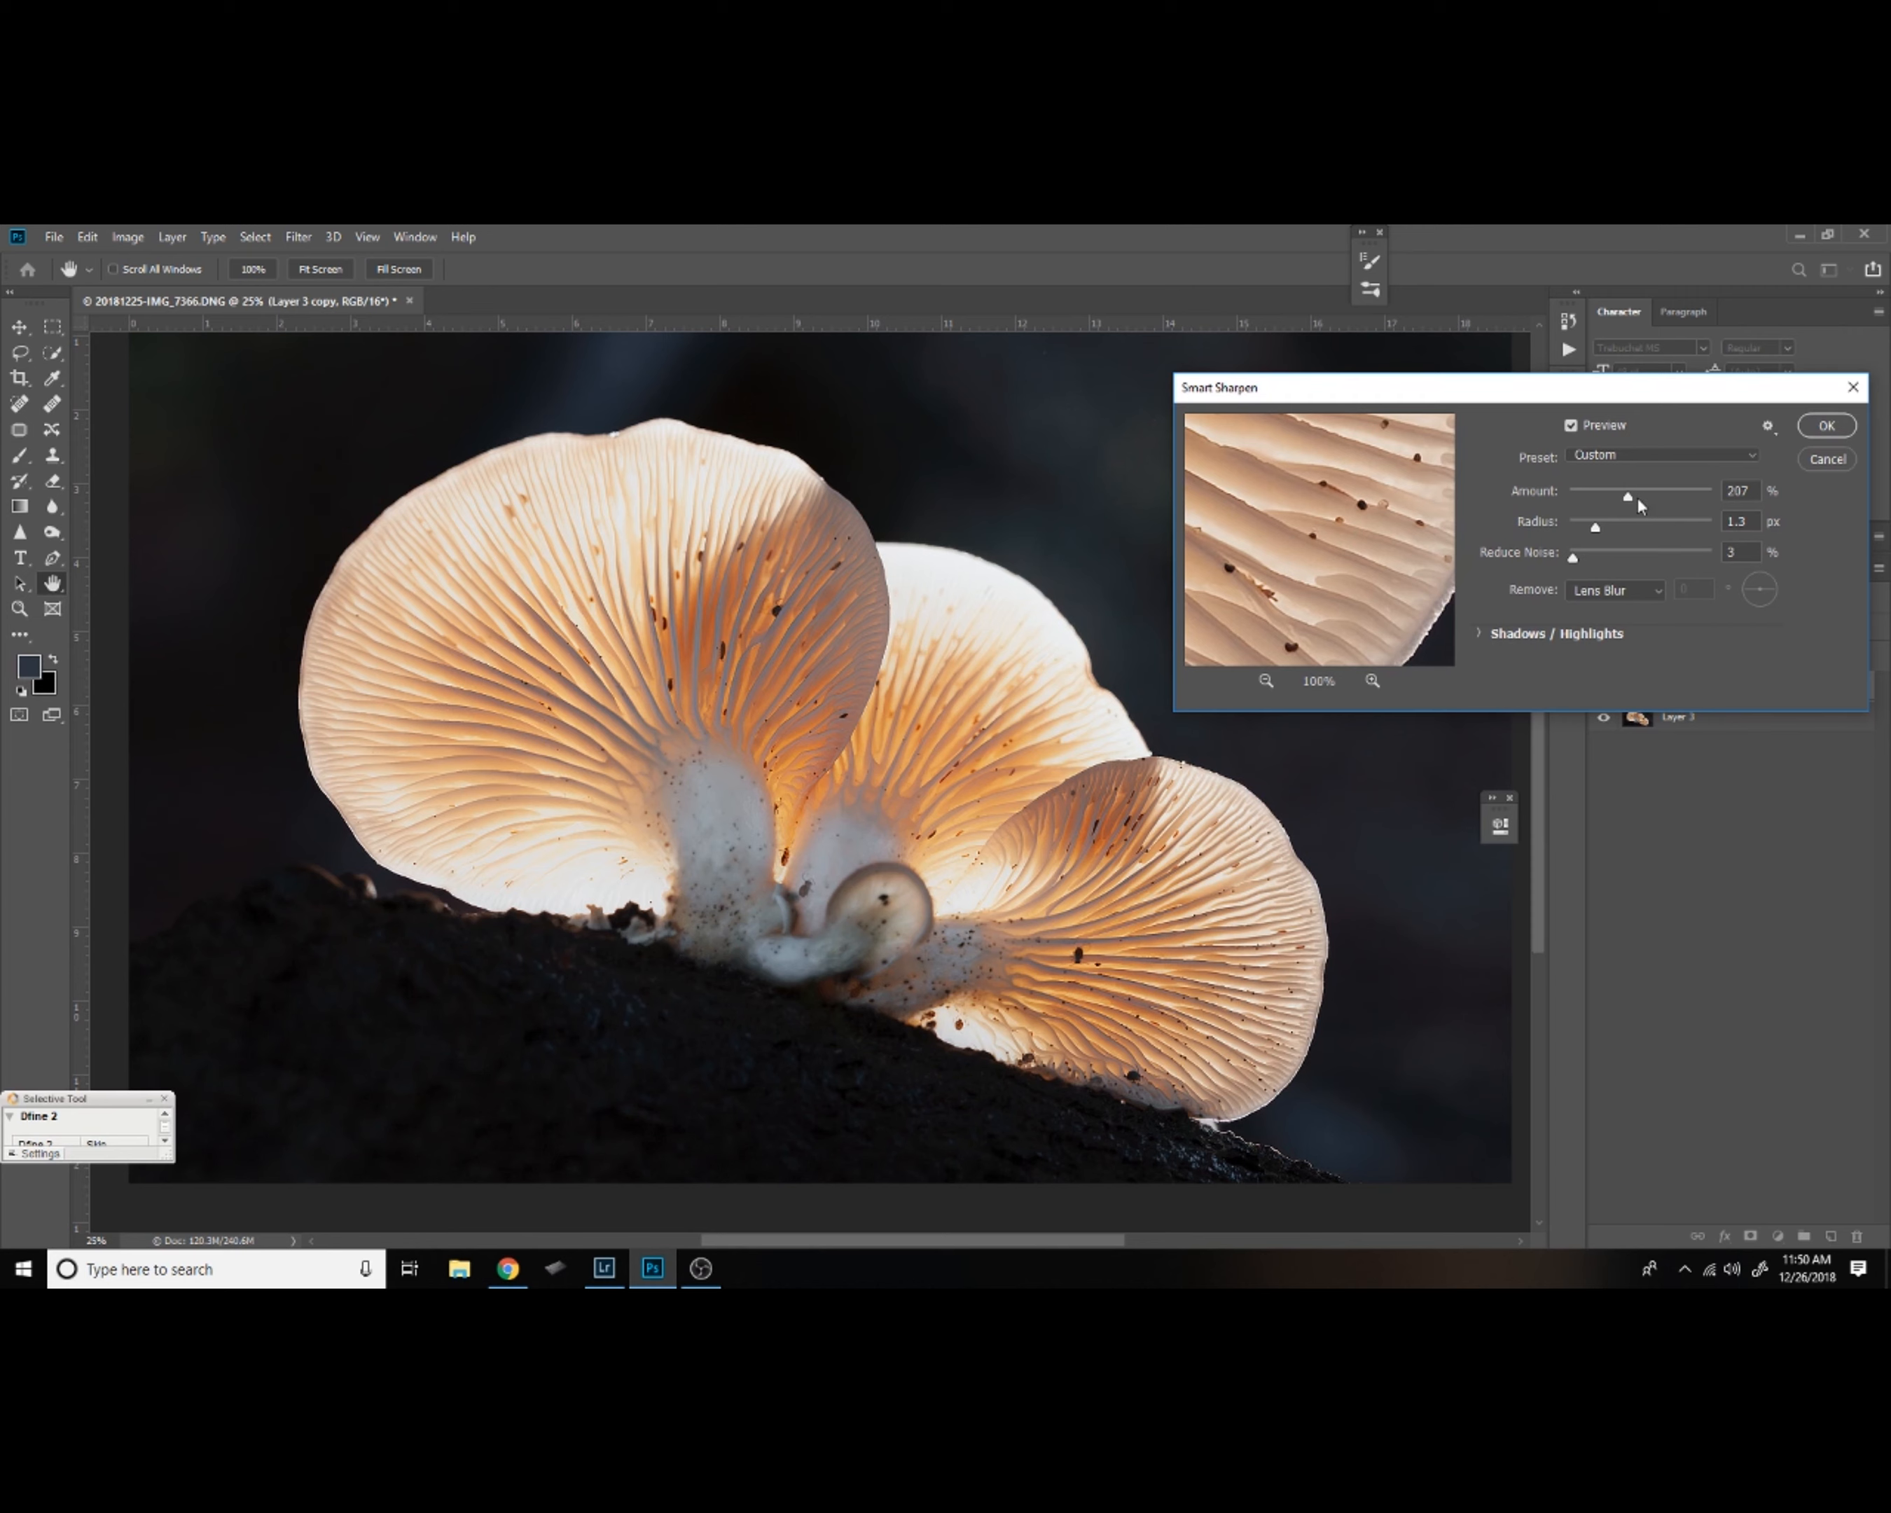
{"action": "left_click_drag", "start_coordinate": [1629, 495], "coordinate": [1689, 493]}
{"action": "left_click_drag", "start_coordinate": [1599, 522], "coordinate": [1614, 526]}
{"action": "mouse_move", "coordinate": [1615, 524]}
{"action": "left_mouse_down"}
{"action": "mouse_move", "coordinate": [1657, 492]}
{"action": "mouse_move", "coordinate": [1635, 495]}
{"action": "left_mouse_up"}
{"action": "left_click_drag", "start_coordinate": [1636, 495], "coordinate": [1631, 493]}
Check the Smart Sharpen preview along the lowest mushroom's rim and speckled stem, and apply the filter to Layer 3 copy.
{"action": "left_click_drag", "start_coordinate": [1394, 621], "coordinate": [1392, 533]}
{"action": "mouse_move", "coordinate": [1312, 623]}
{"action": "left_mouse_down"}
{"action": "mouse_move", "coordinate": [1367, 556]}
{"action": "mouse_move", "coordinate": [1324, 619]}
{"action": "left_mouse_up"}
{"action": "left_click_drag", "start_coordinate": [1384, 535], "coordinate": [1391, 461]}
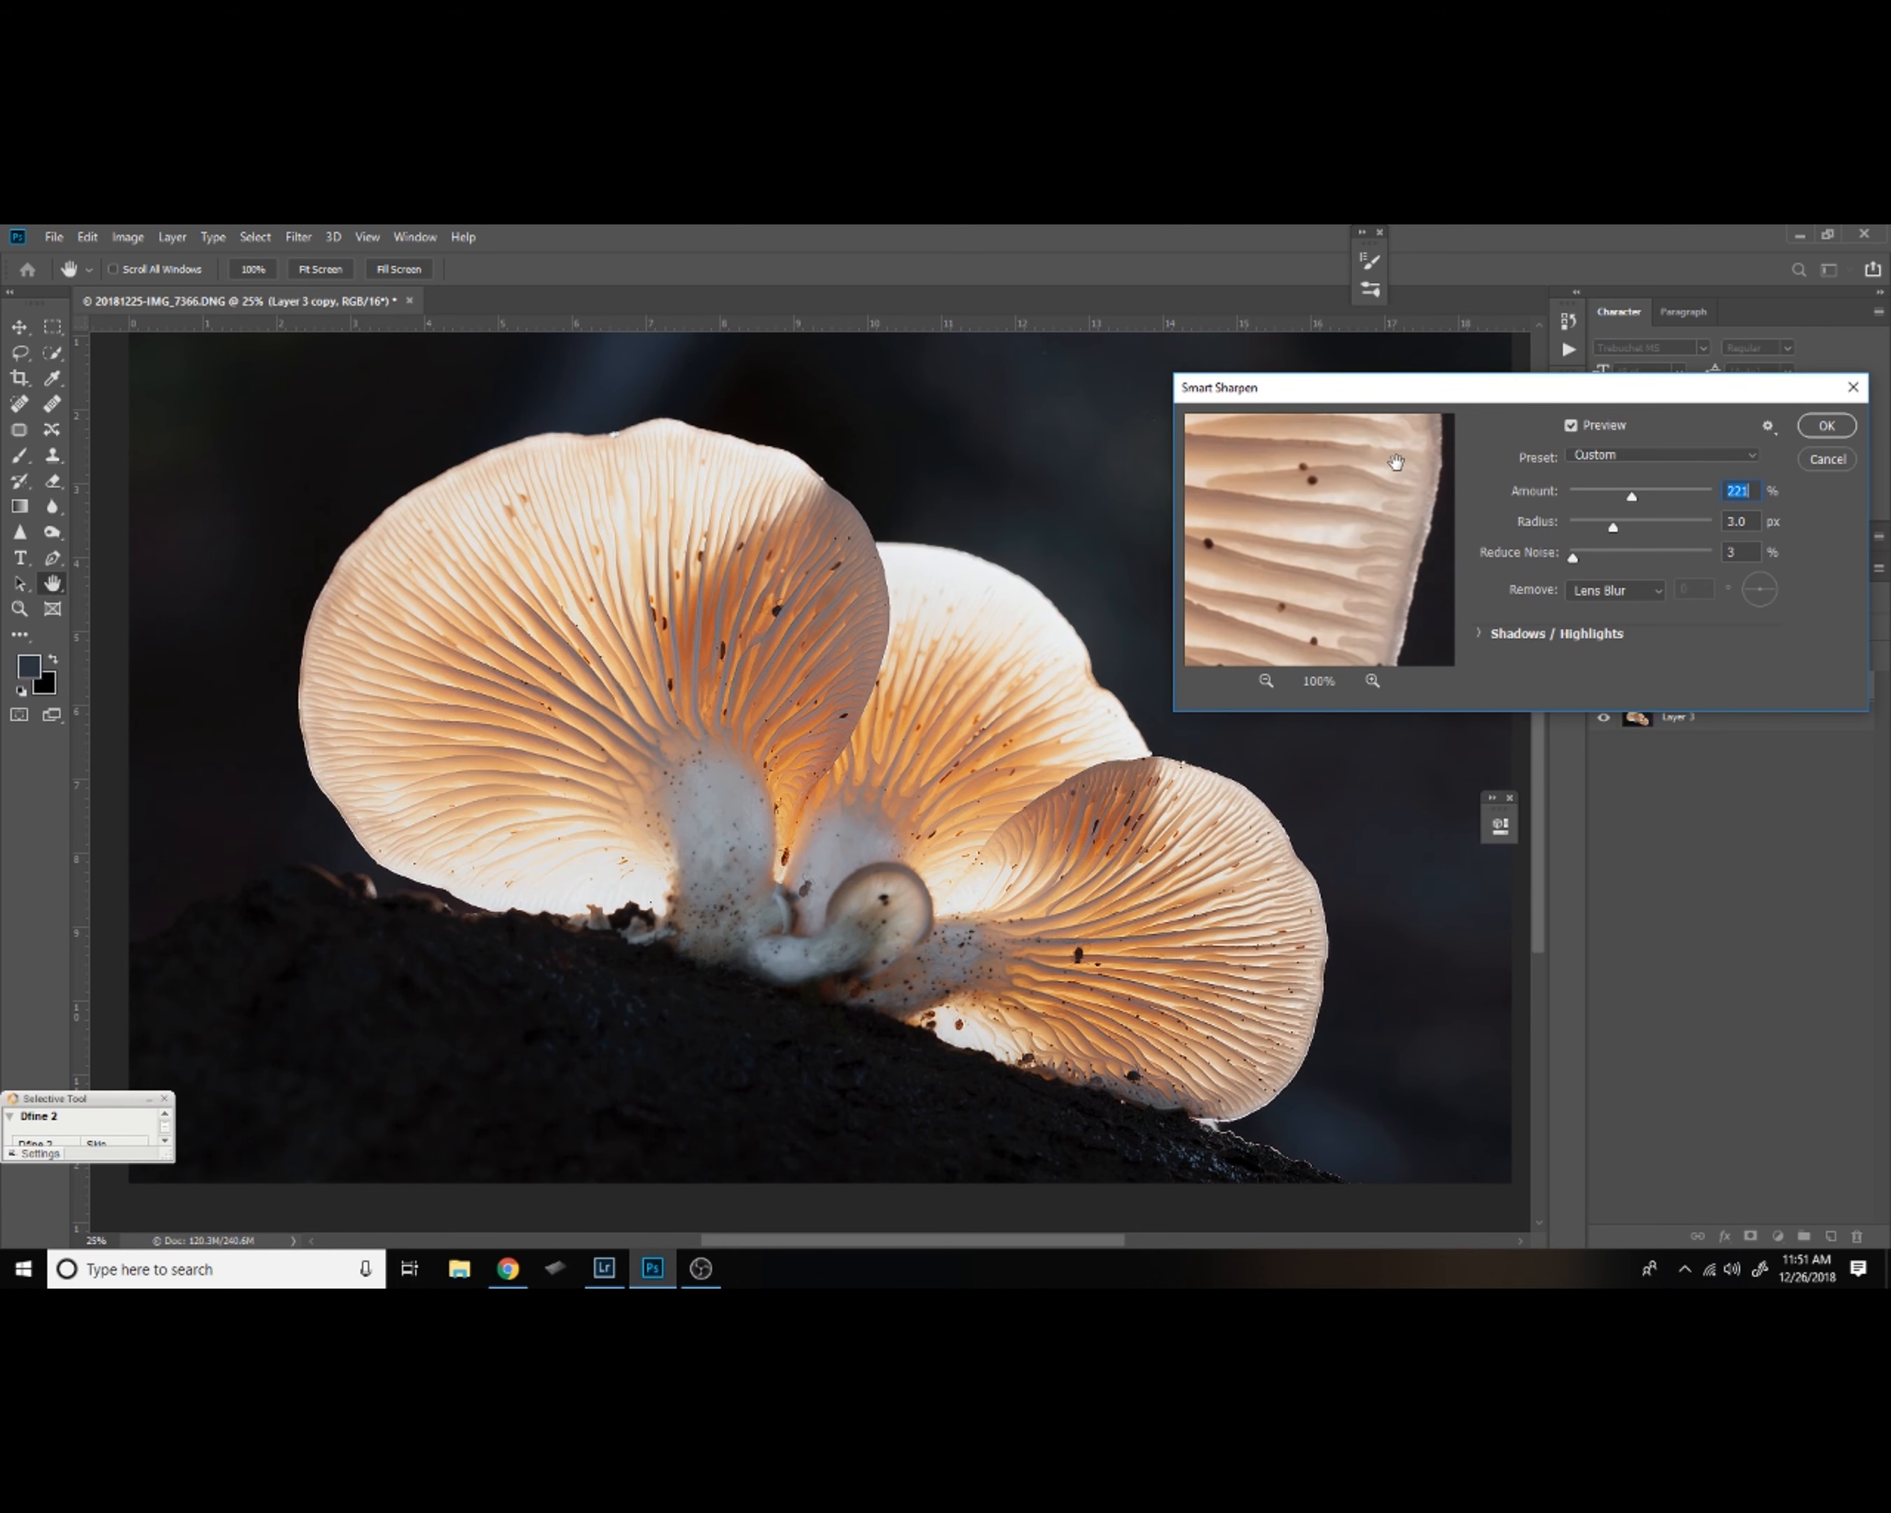
{"action": "left_click_drag", "start_coordinate": [1298, 599], "coordinate": [1354, 446]}
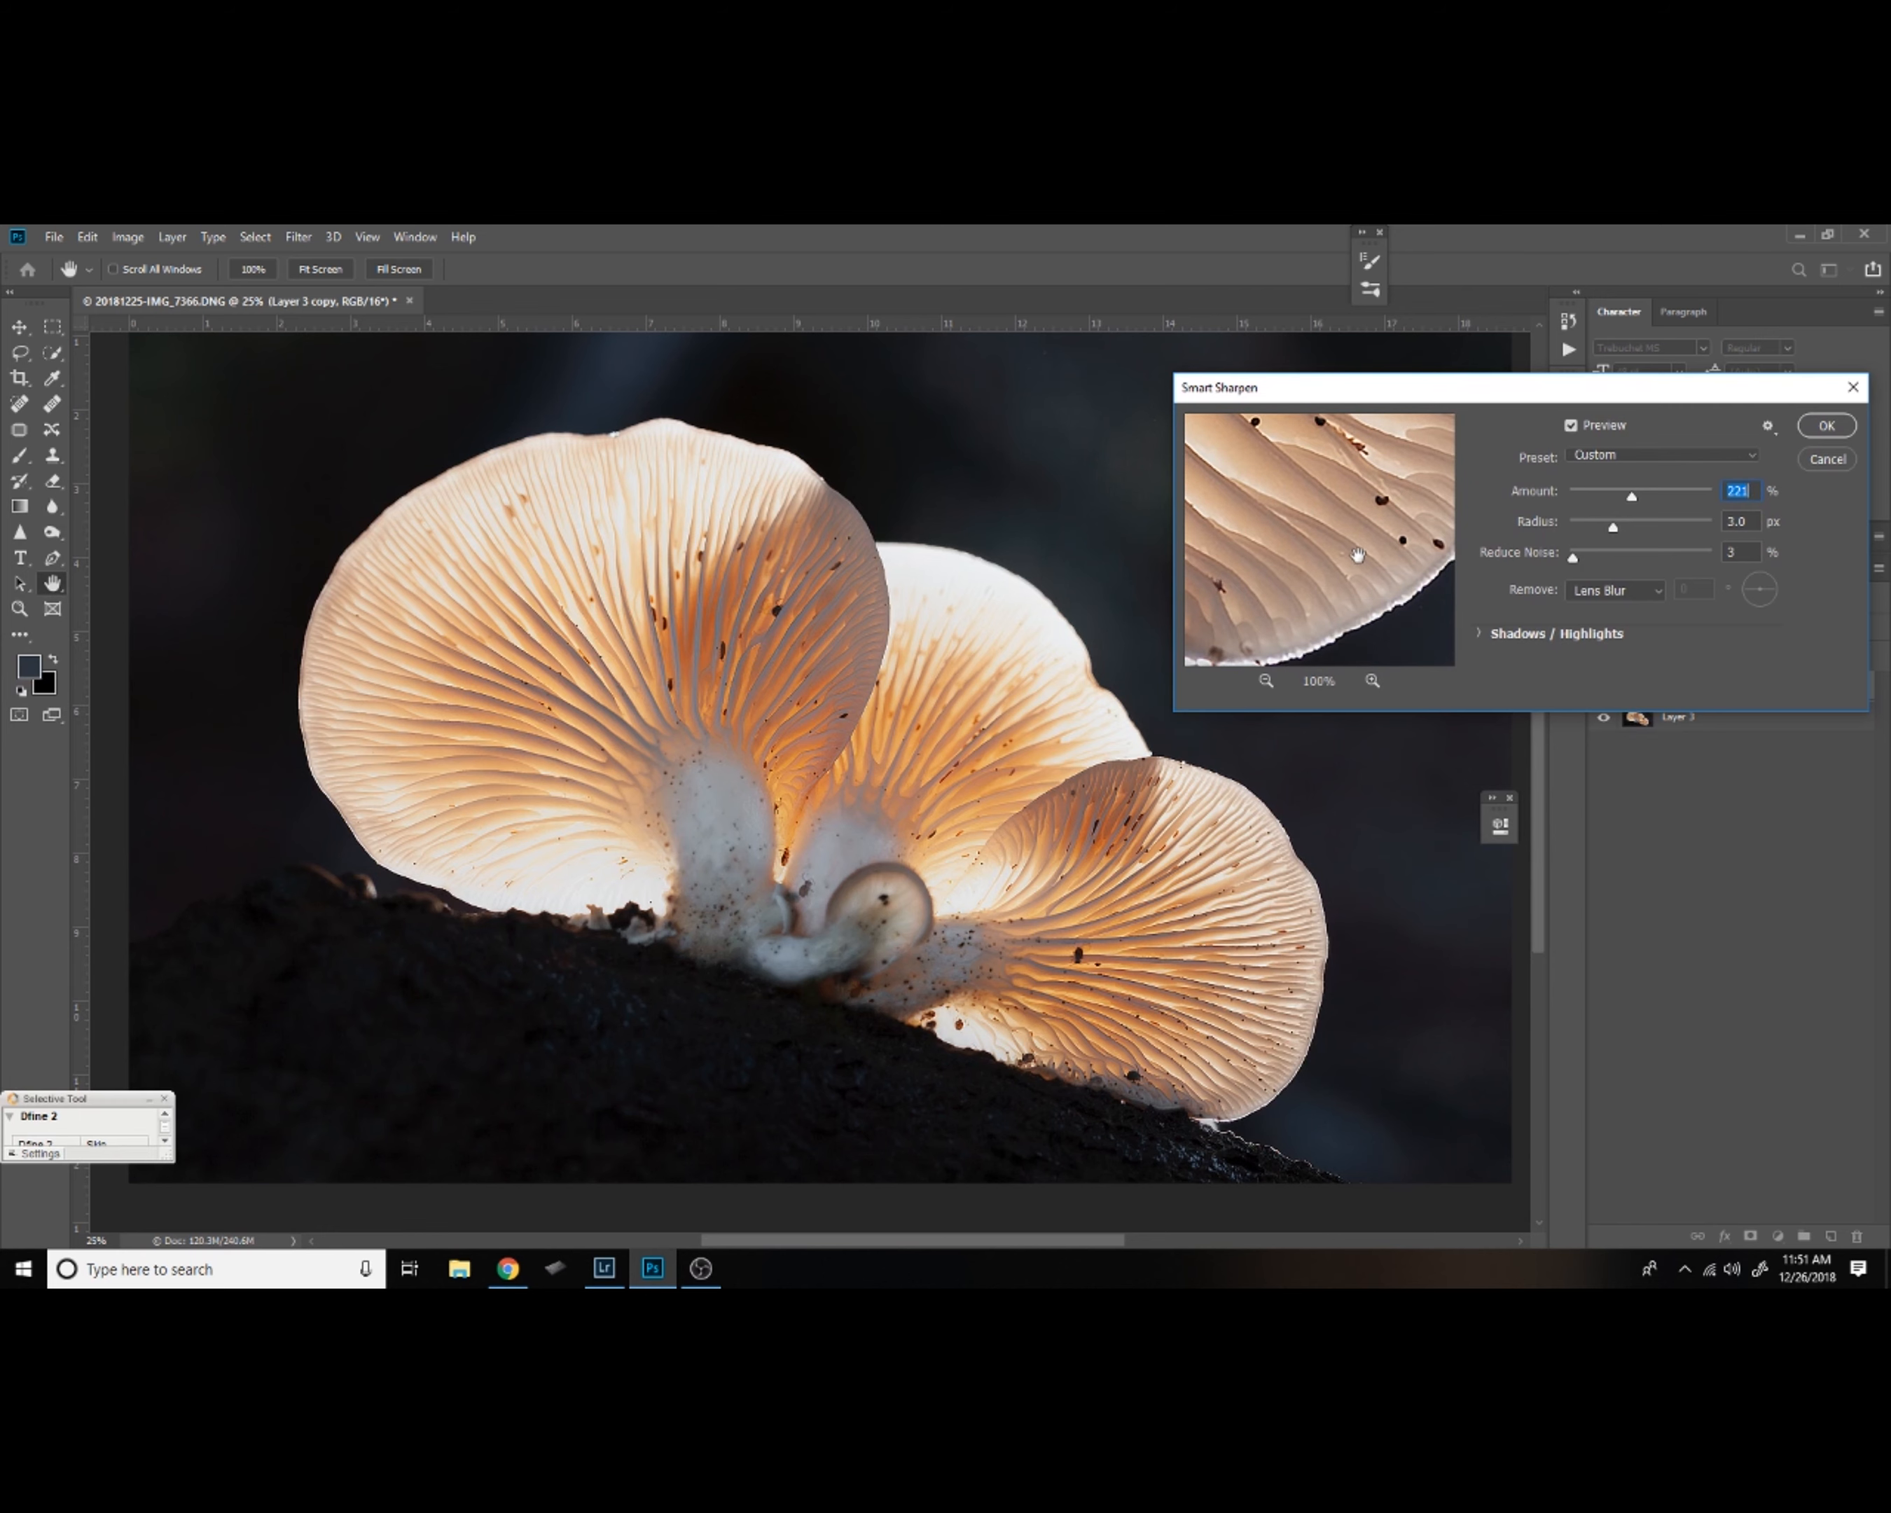
{"action": "left_click", "coordinate": [1000, 920]}
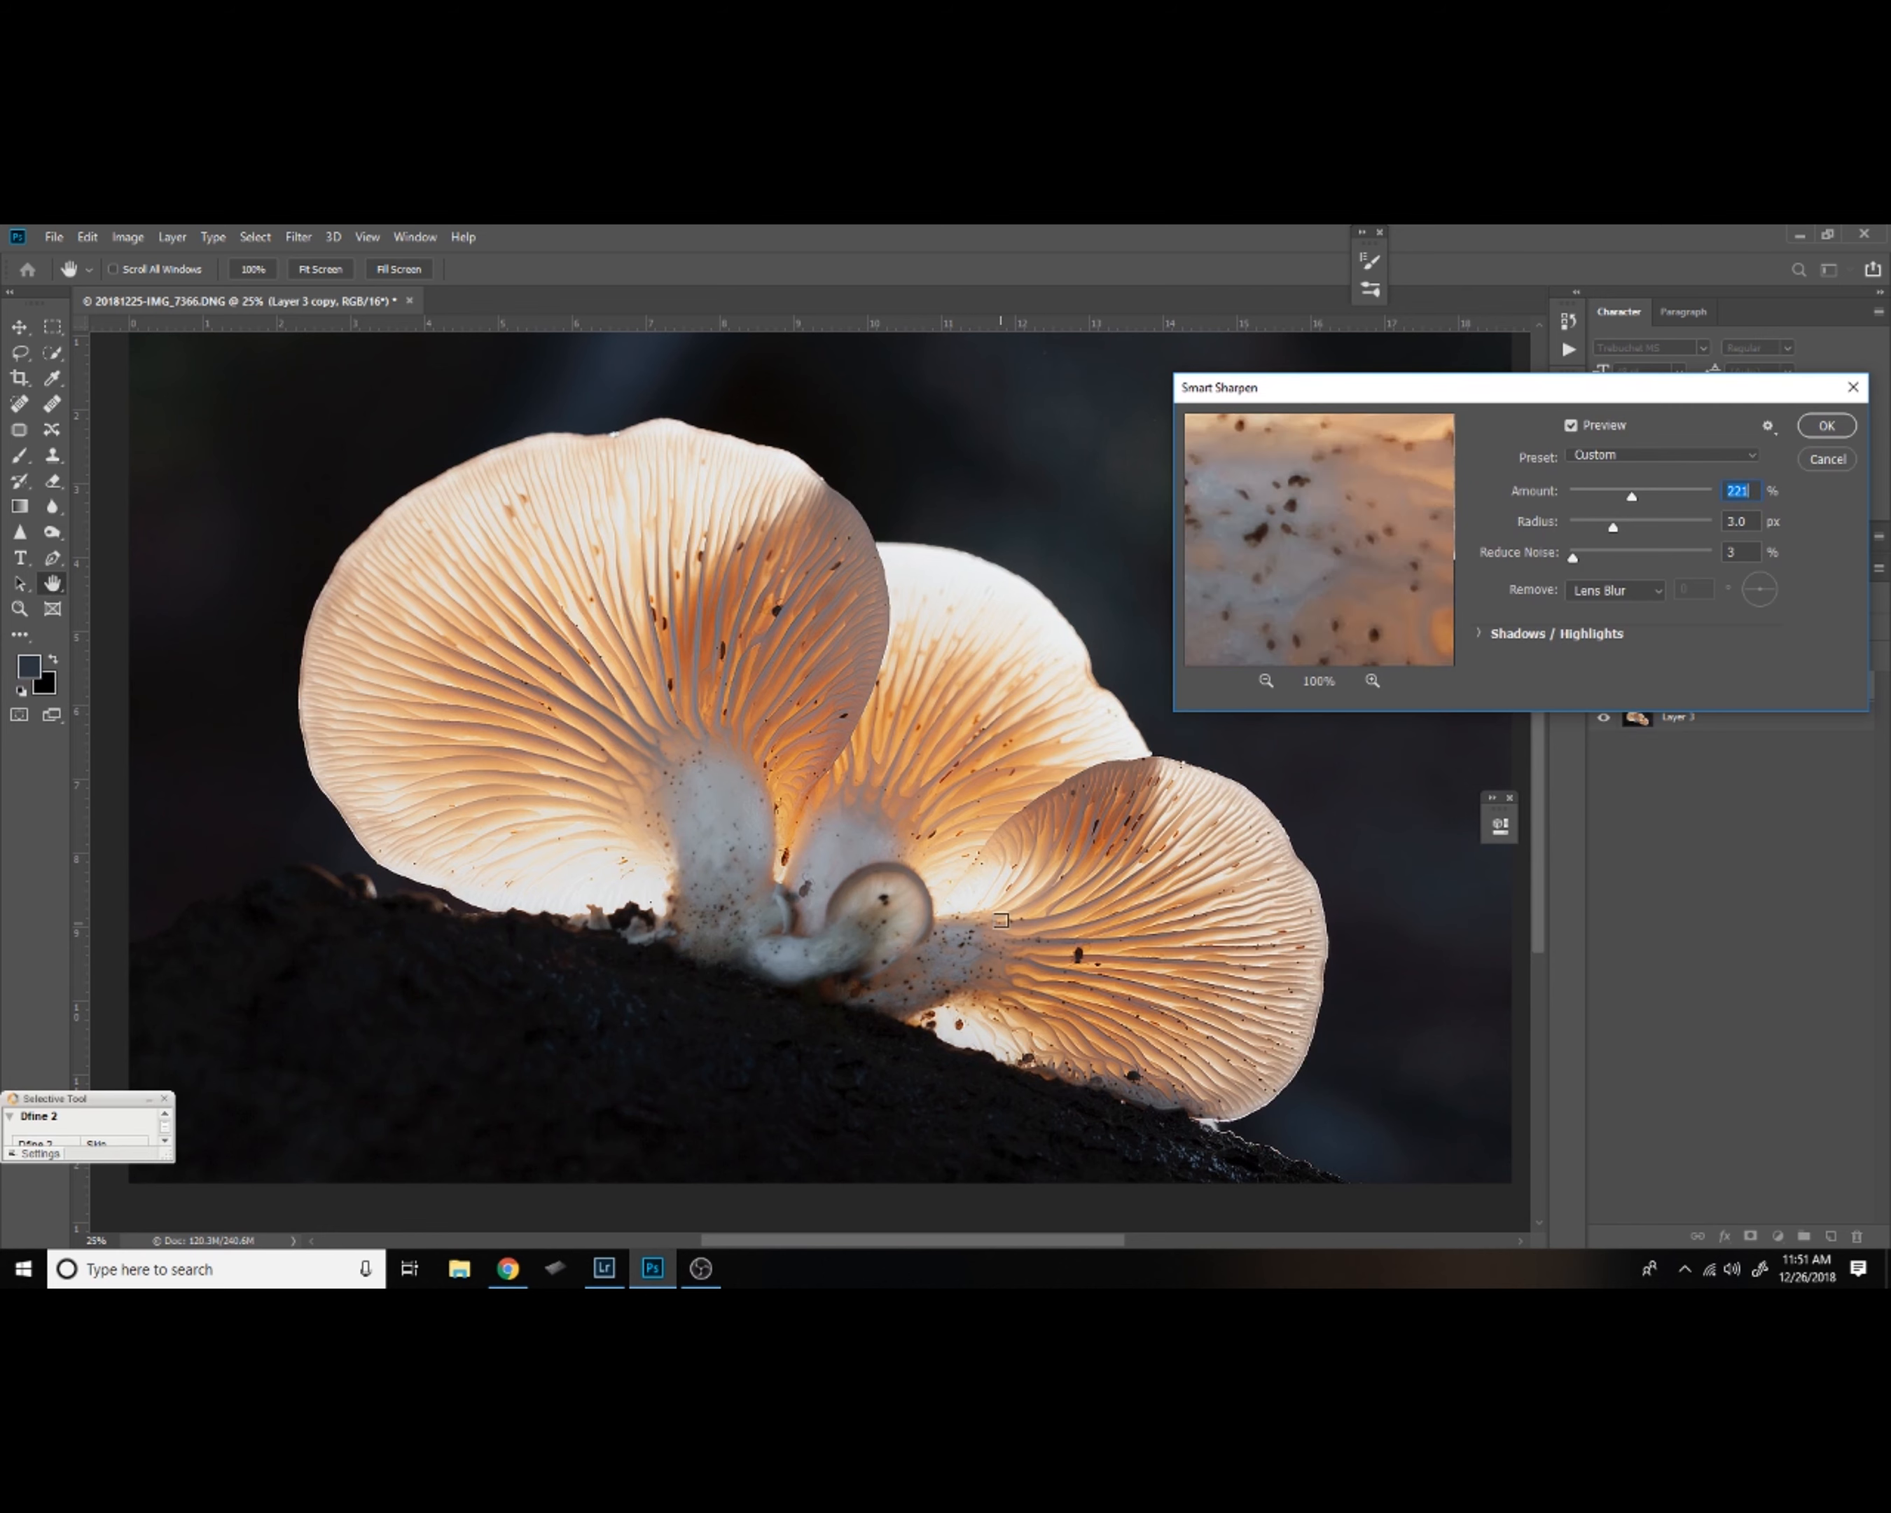
{"action": "left_click_drag", "start_coordinate": [1332, 562], "coordinate": [1347, 488]}
{"action": "left_click_drag", "start_coordinate": [1283, 596], "coordinate": [1328, 579]}
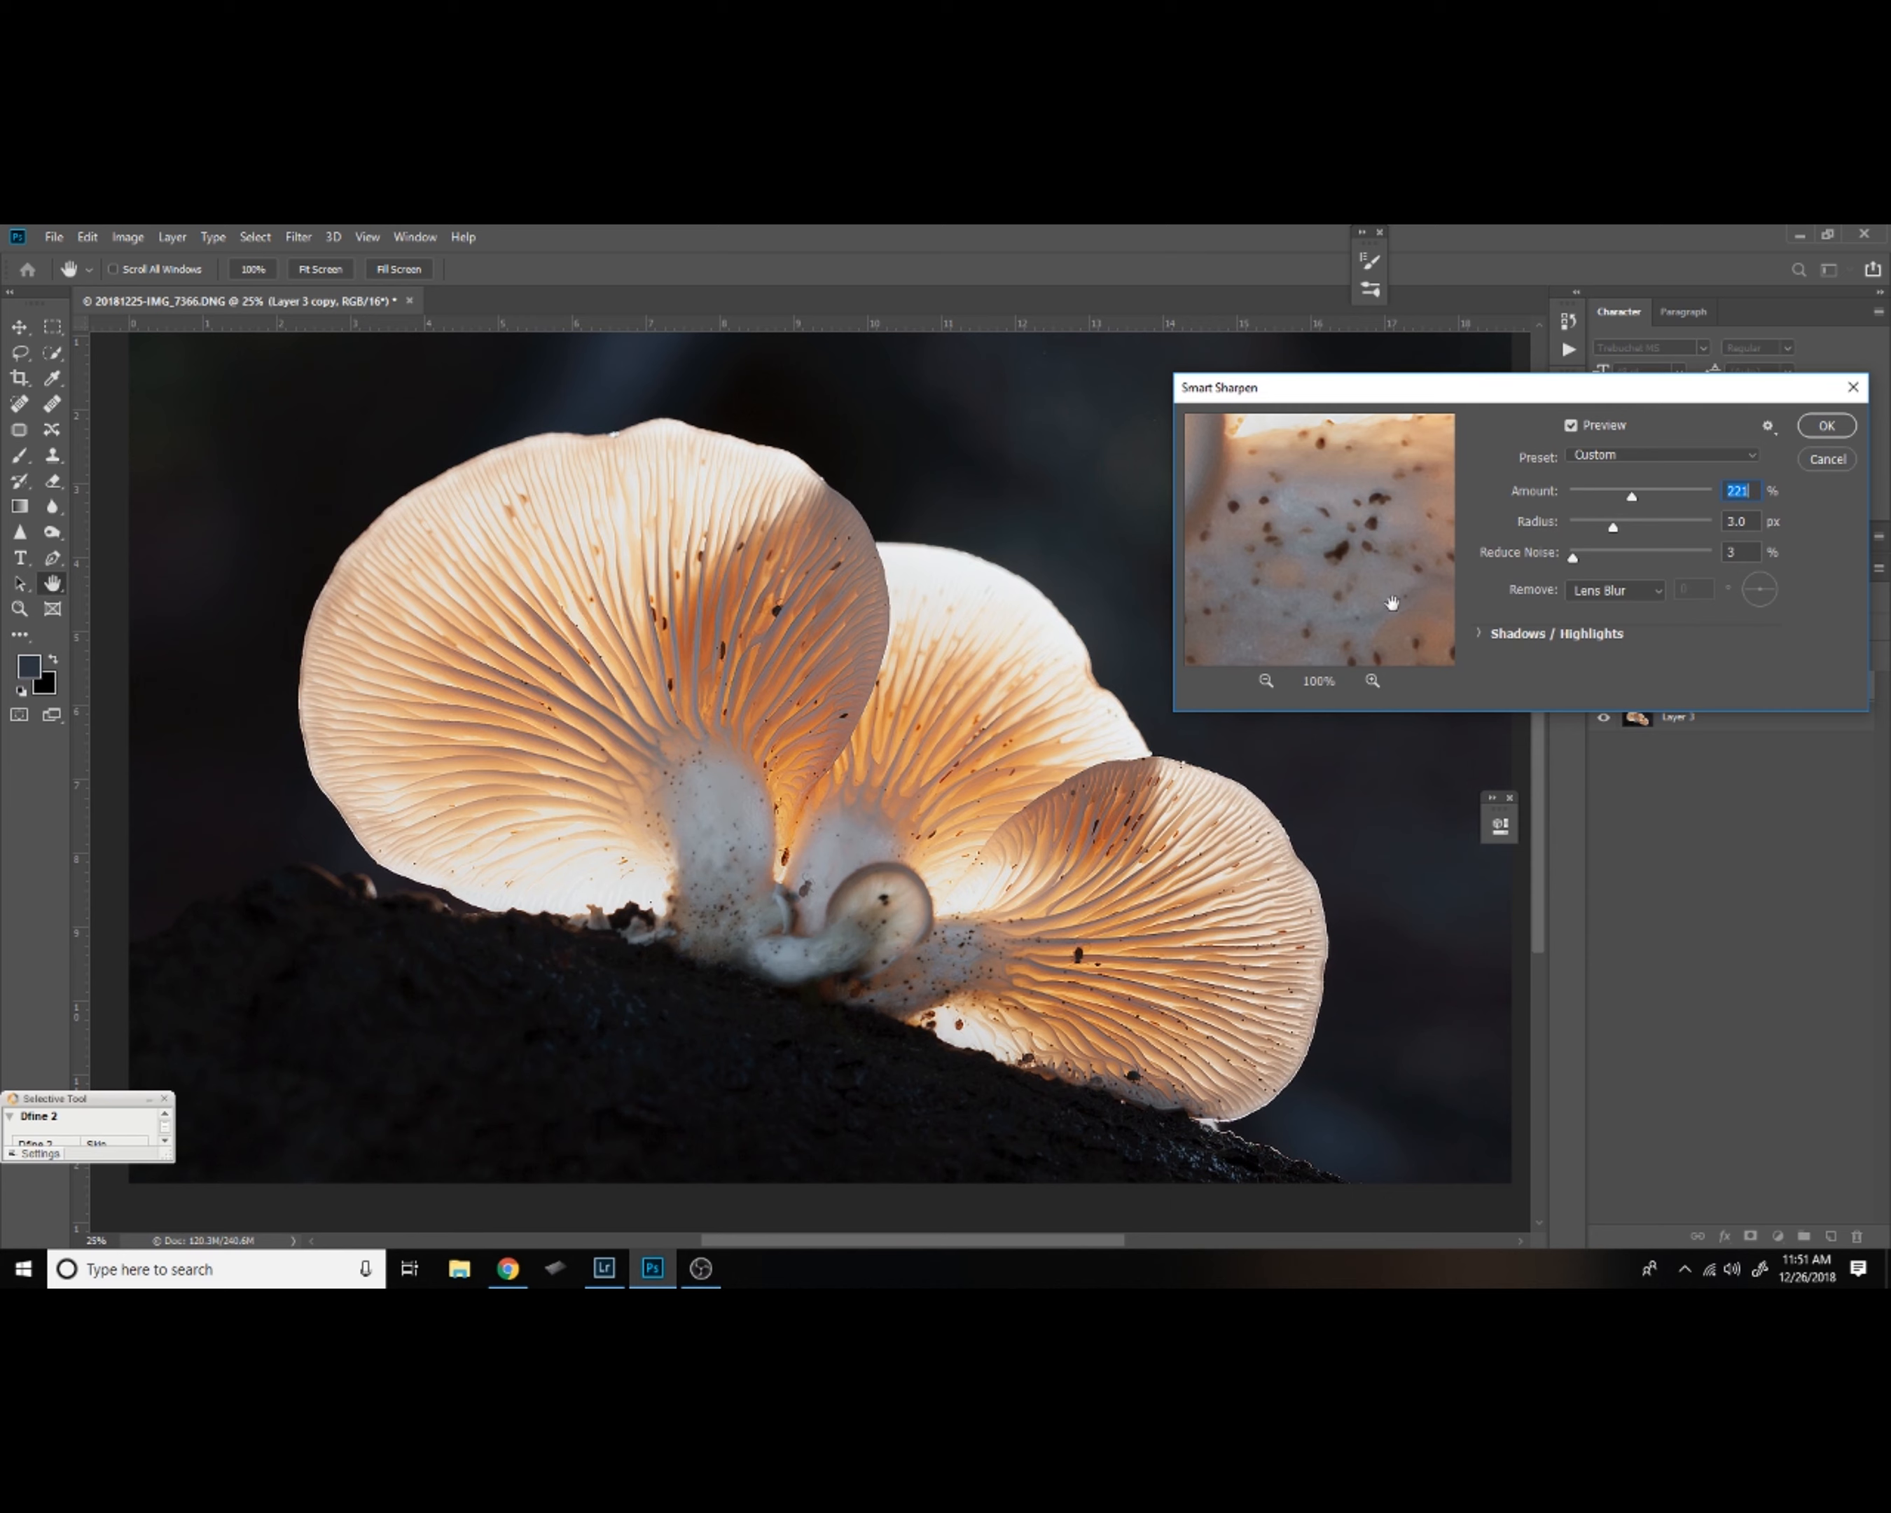
{"action": "left_click", "coordinate": [1826, 426]}
Examine the lowest mushroom's gills and rim up close, comparing them with Layer 3 copy hidden and shown.
{"action": "key", "text": "z"}
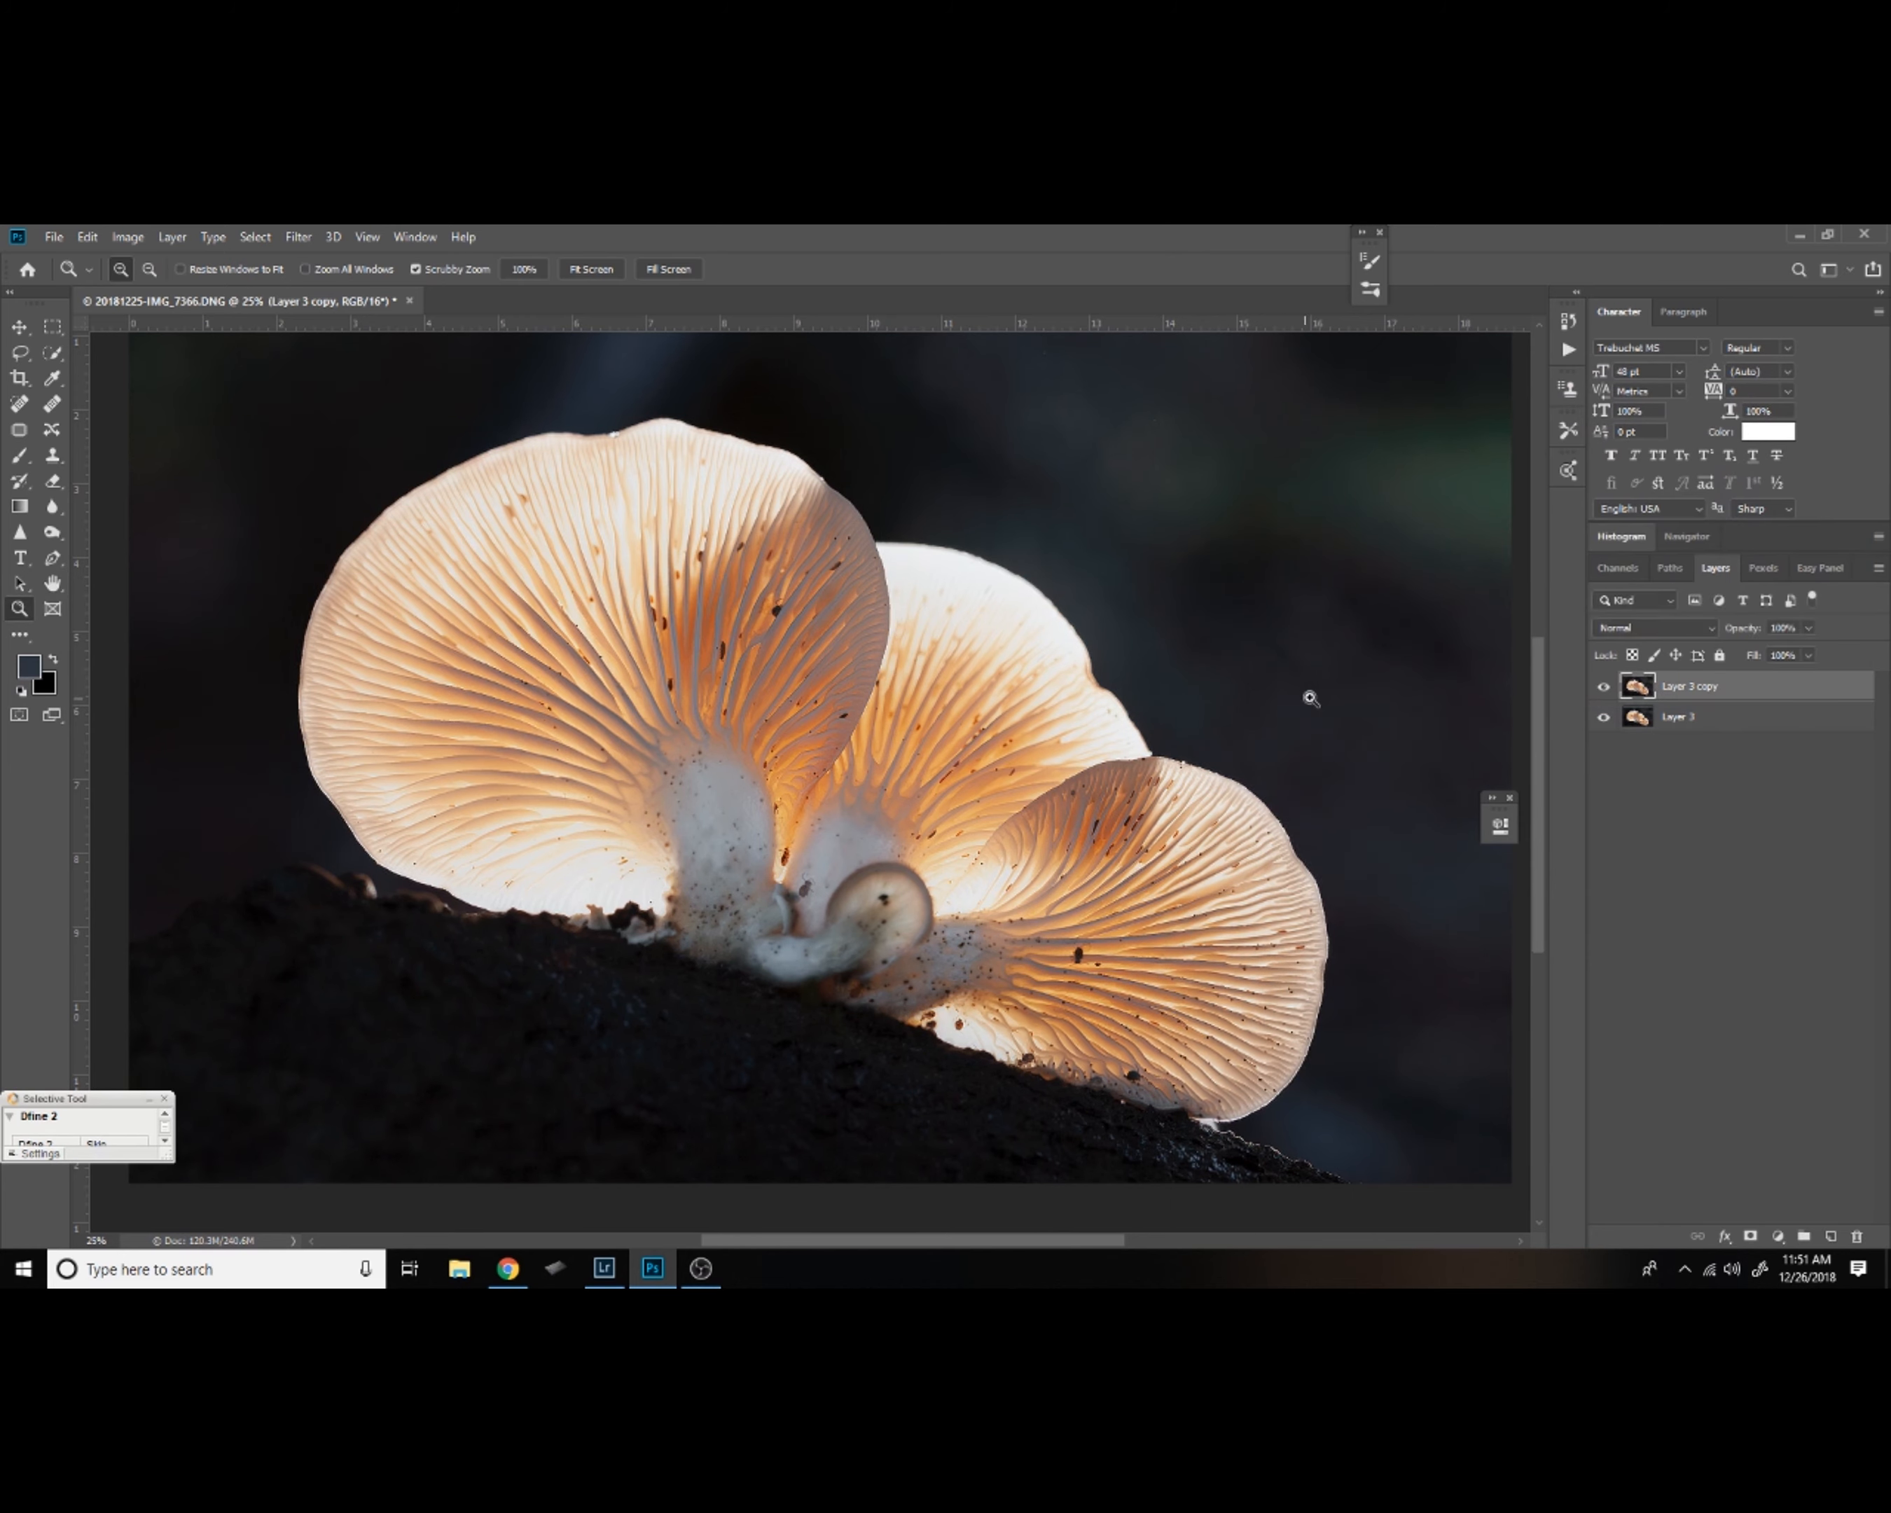
{"action": "left_click", "coordinate": [1290, 1011]}
{"action": "left_click", "coordinate": [1290, 1012]}
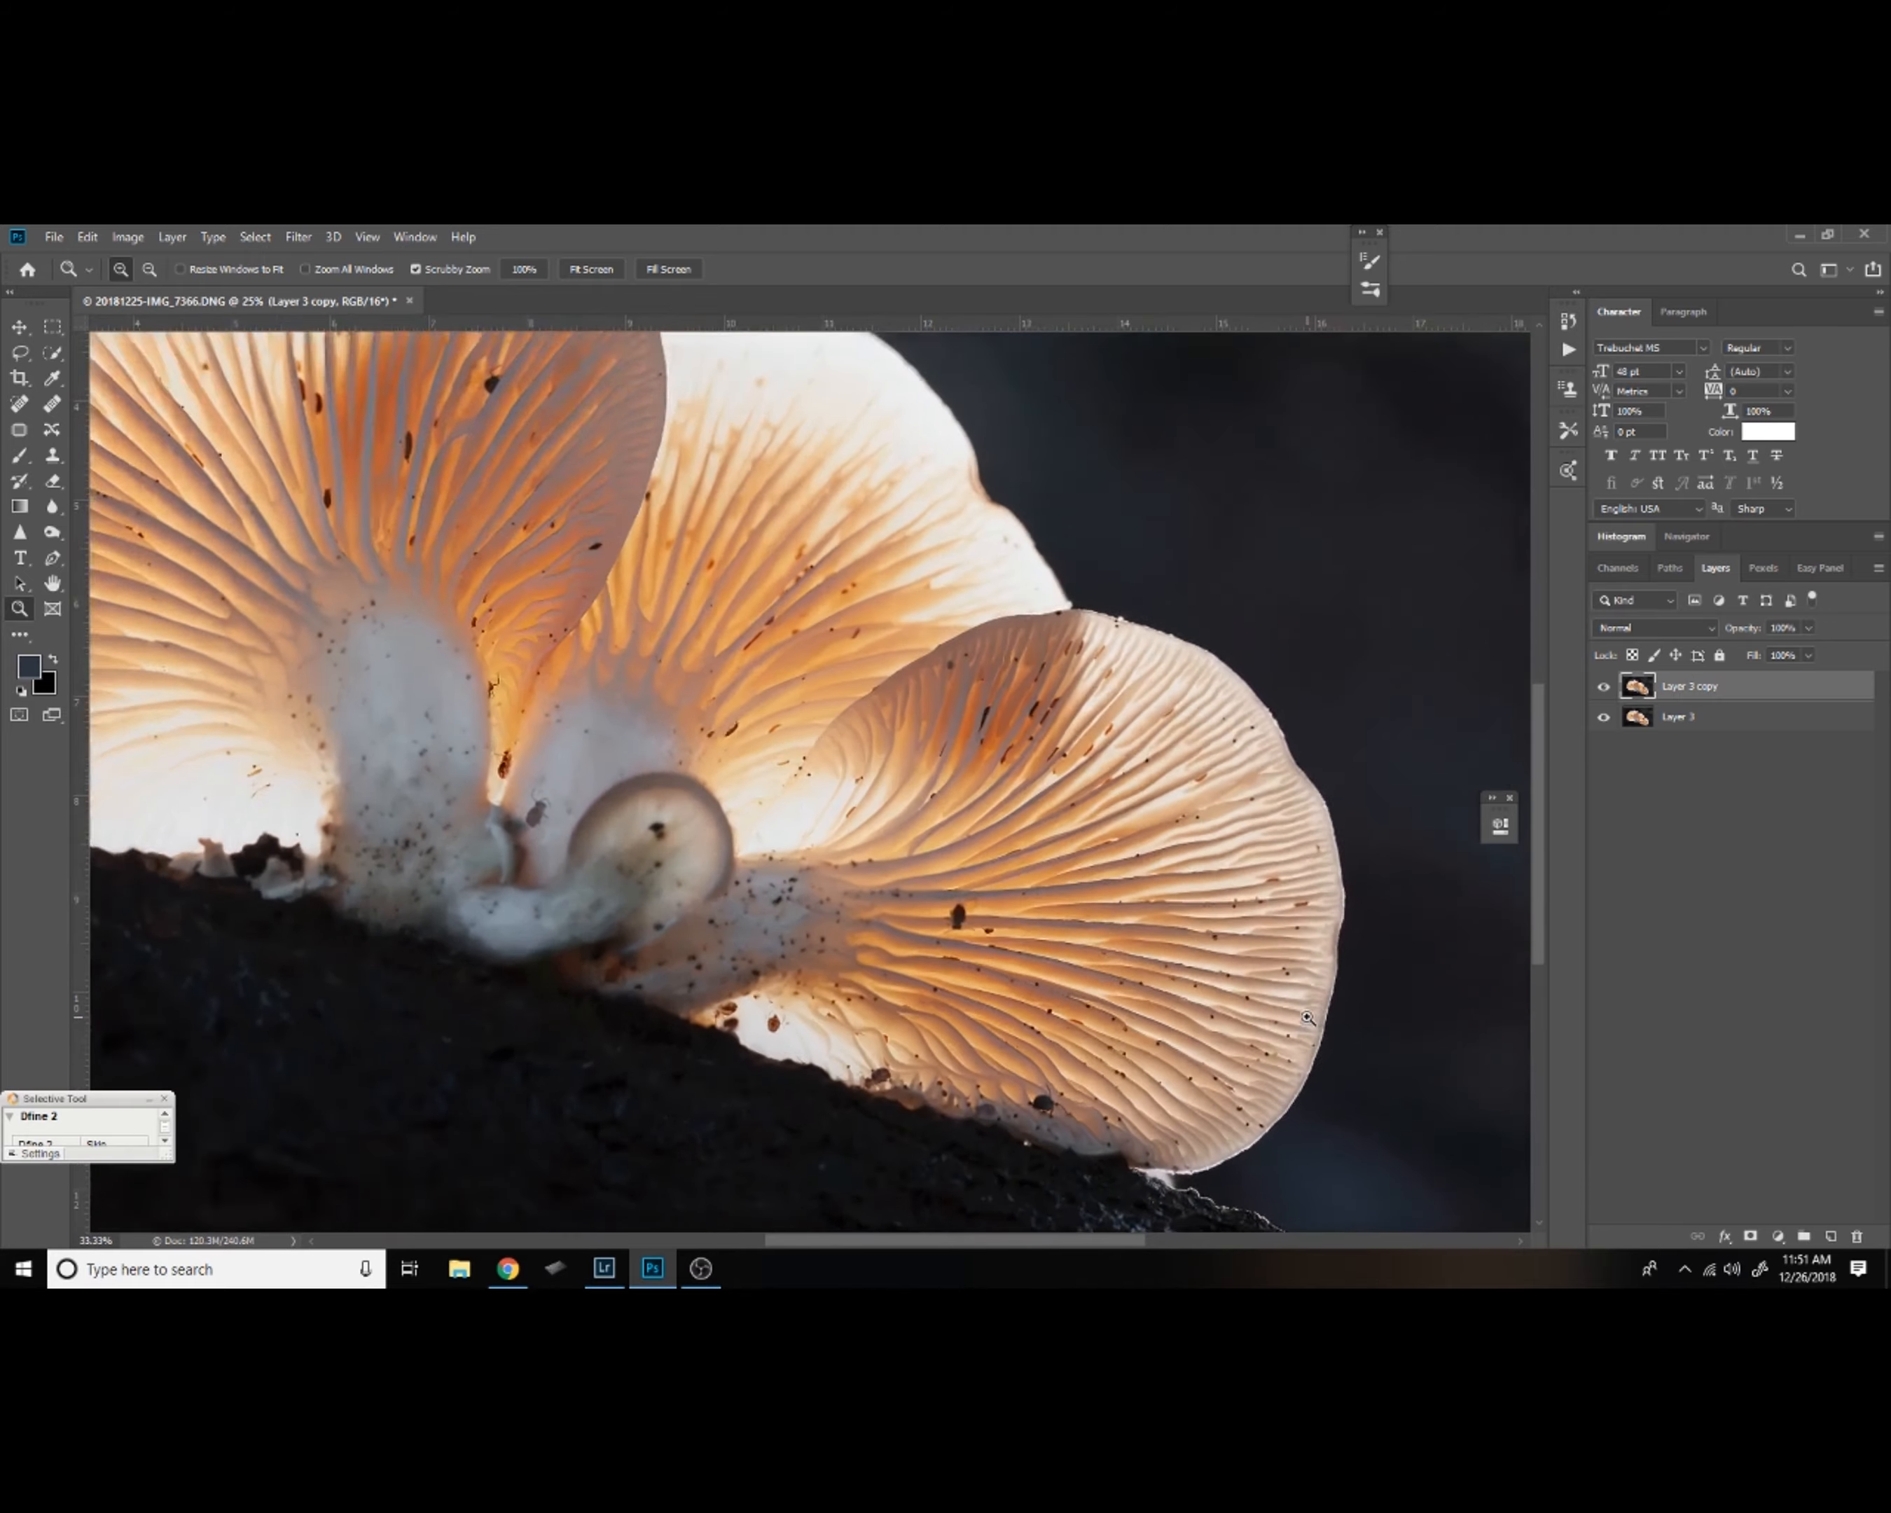
{"action": "left_click", "coordinate": [1290, 1011]}
{"action": "left_click_drag", "start_coordinate": [1204, 1081], "coordinate": [1153, 893]}
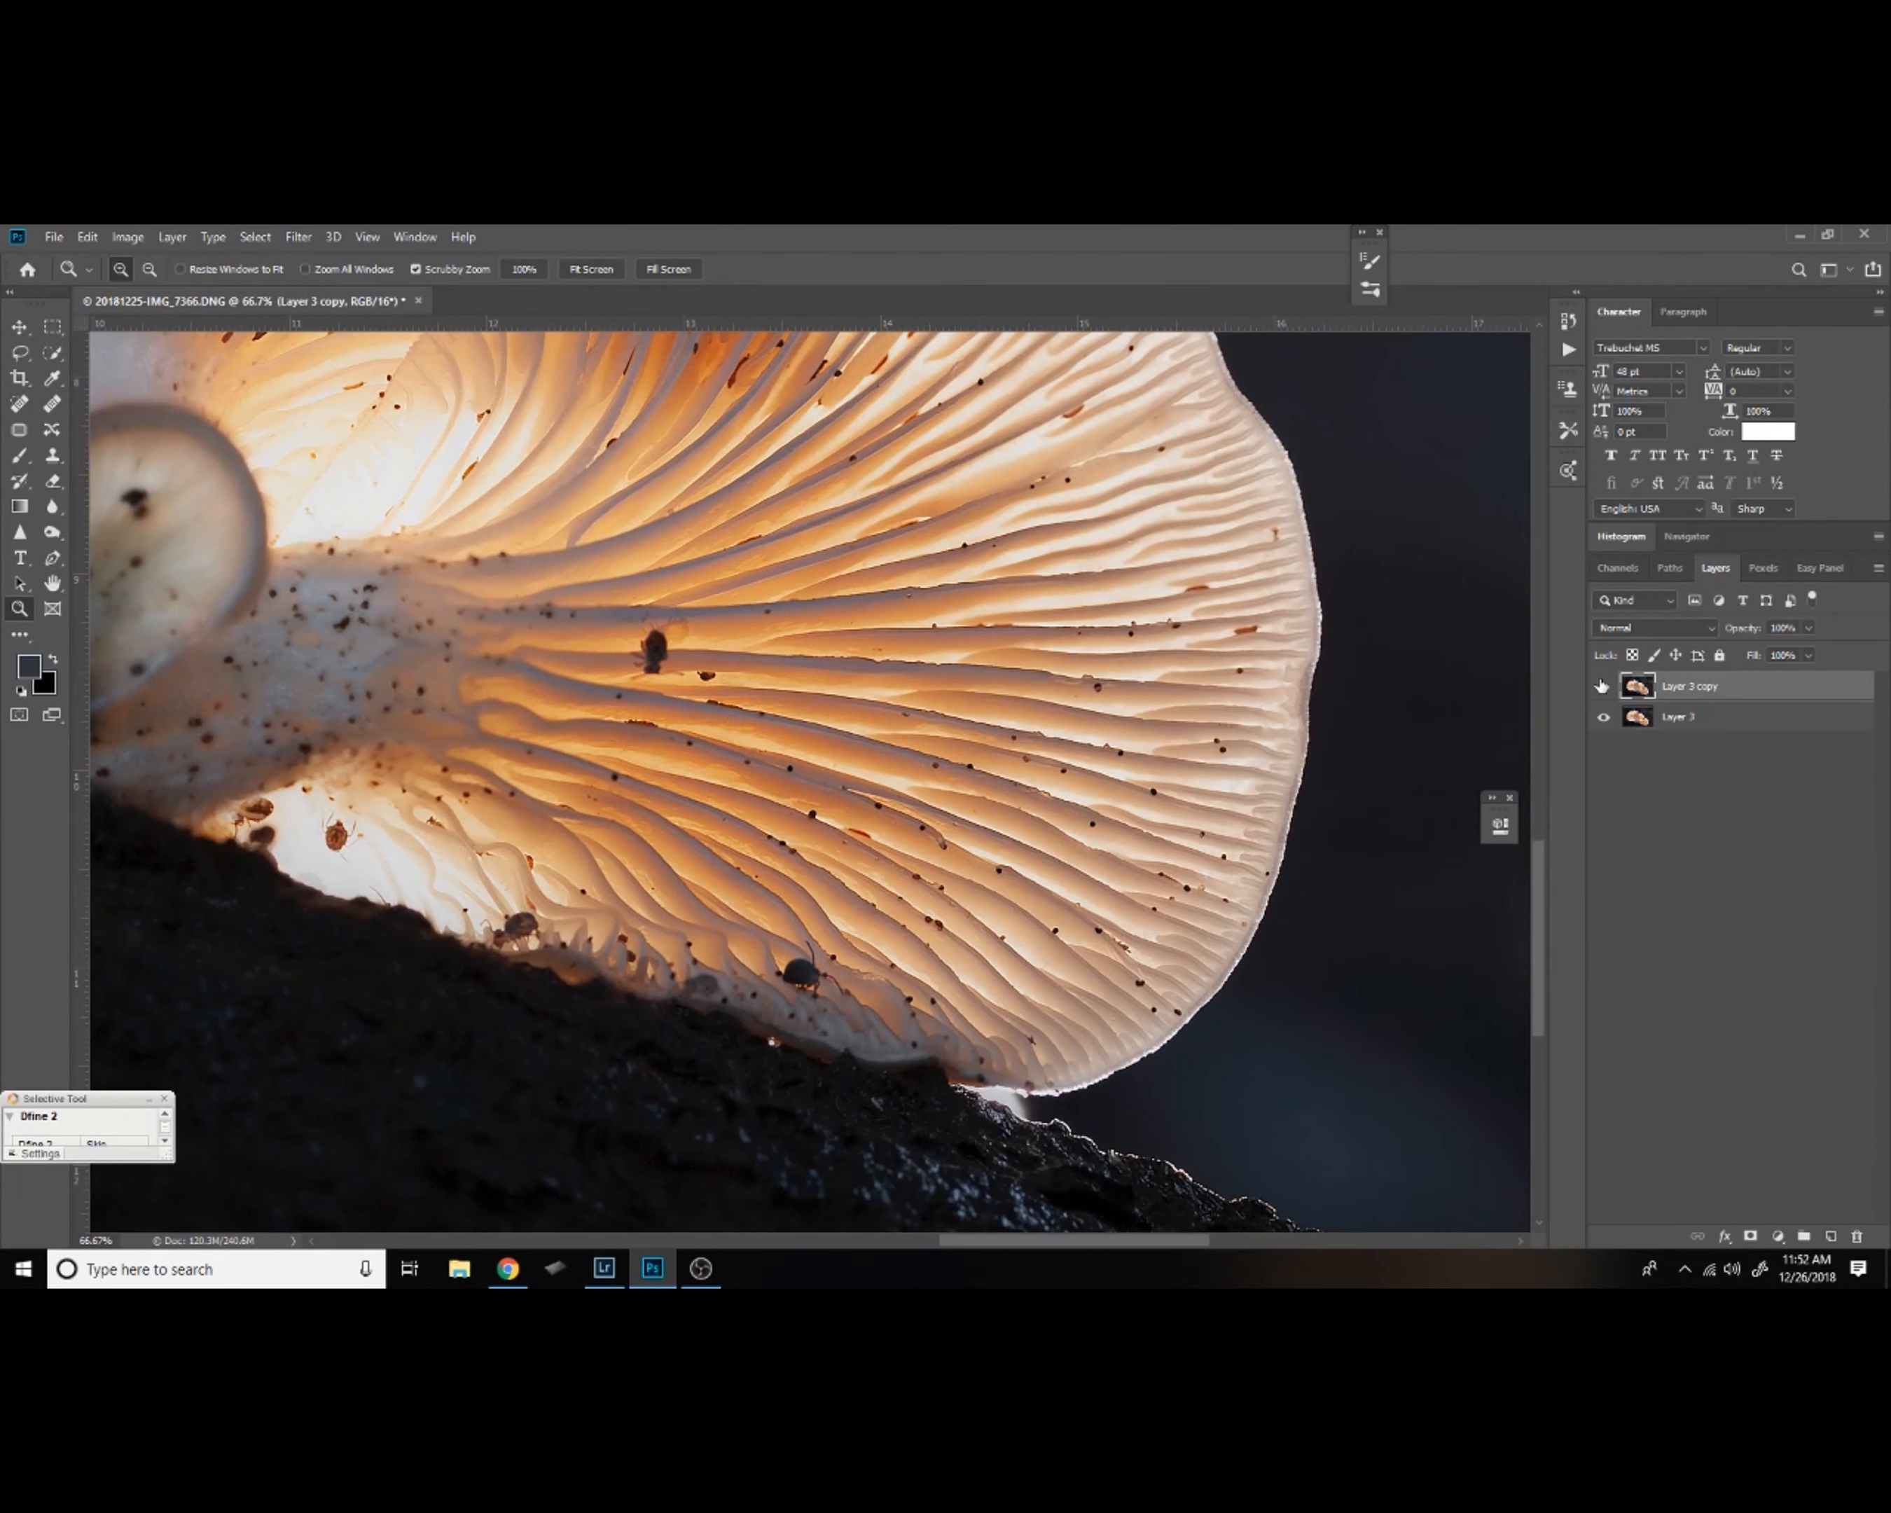
{"action": "left_click", "coordinate": [1201, 883]}
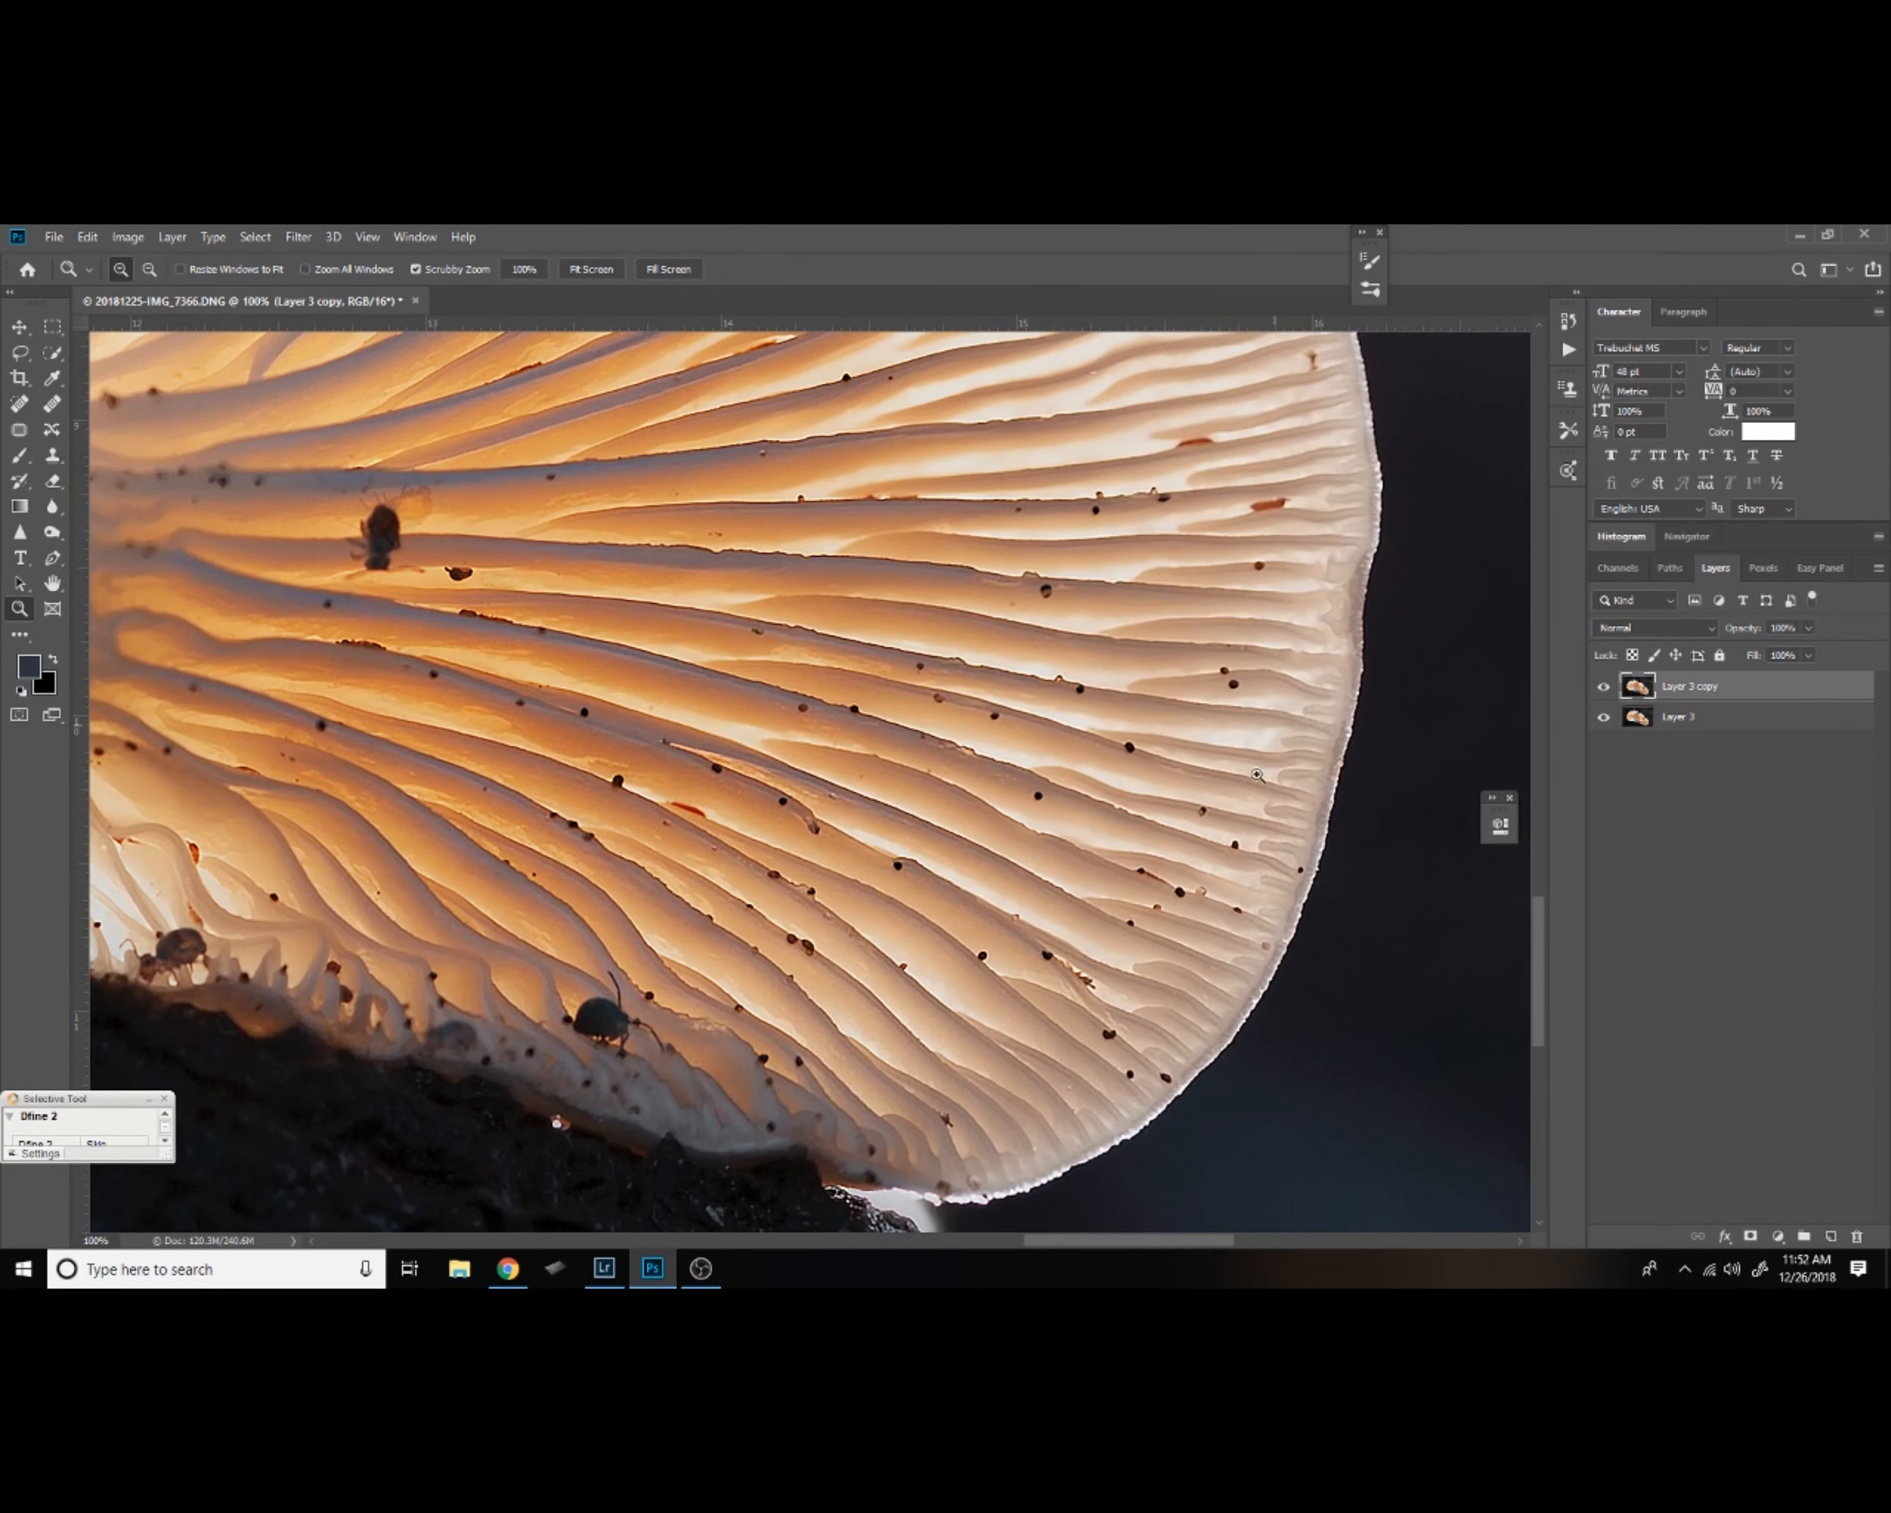
{"action": "left_click", "coordinate": [1604, 688]}
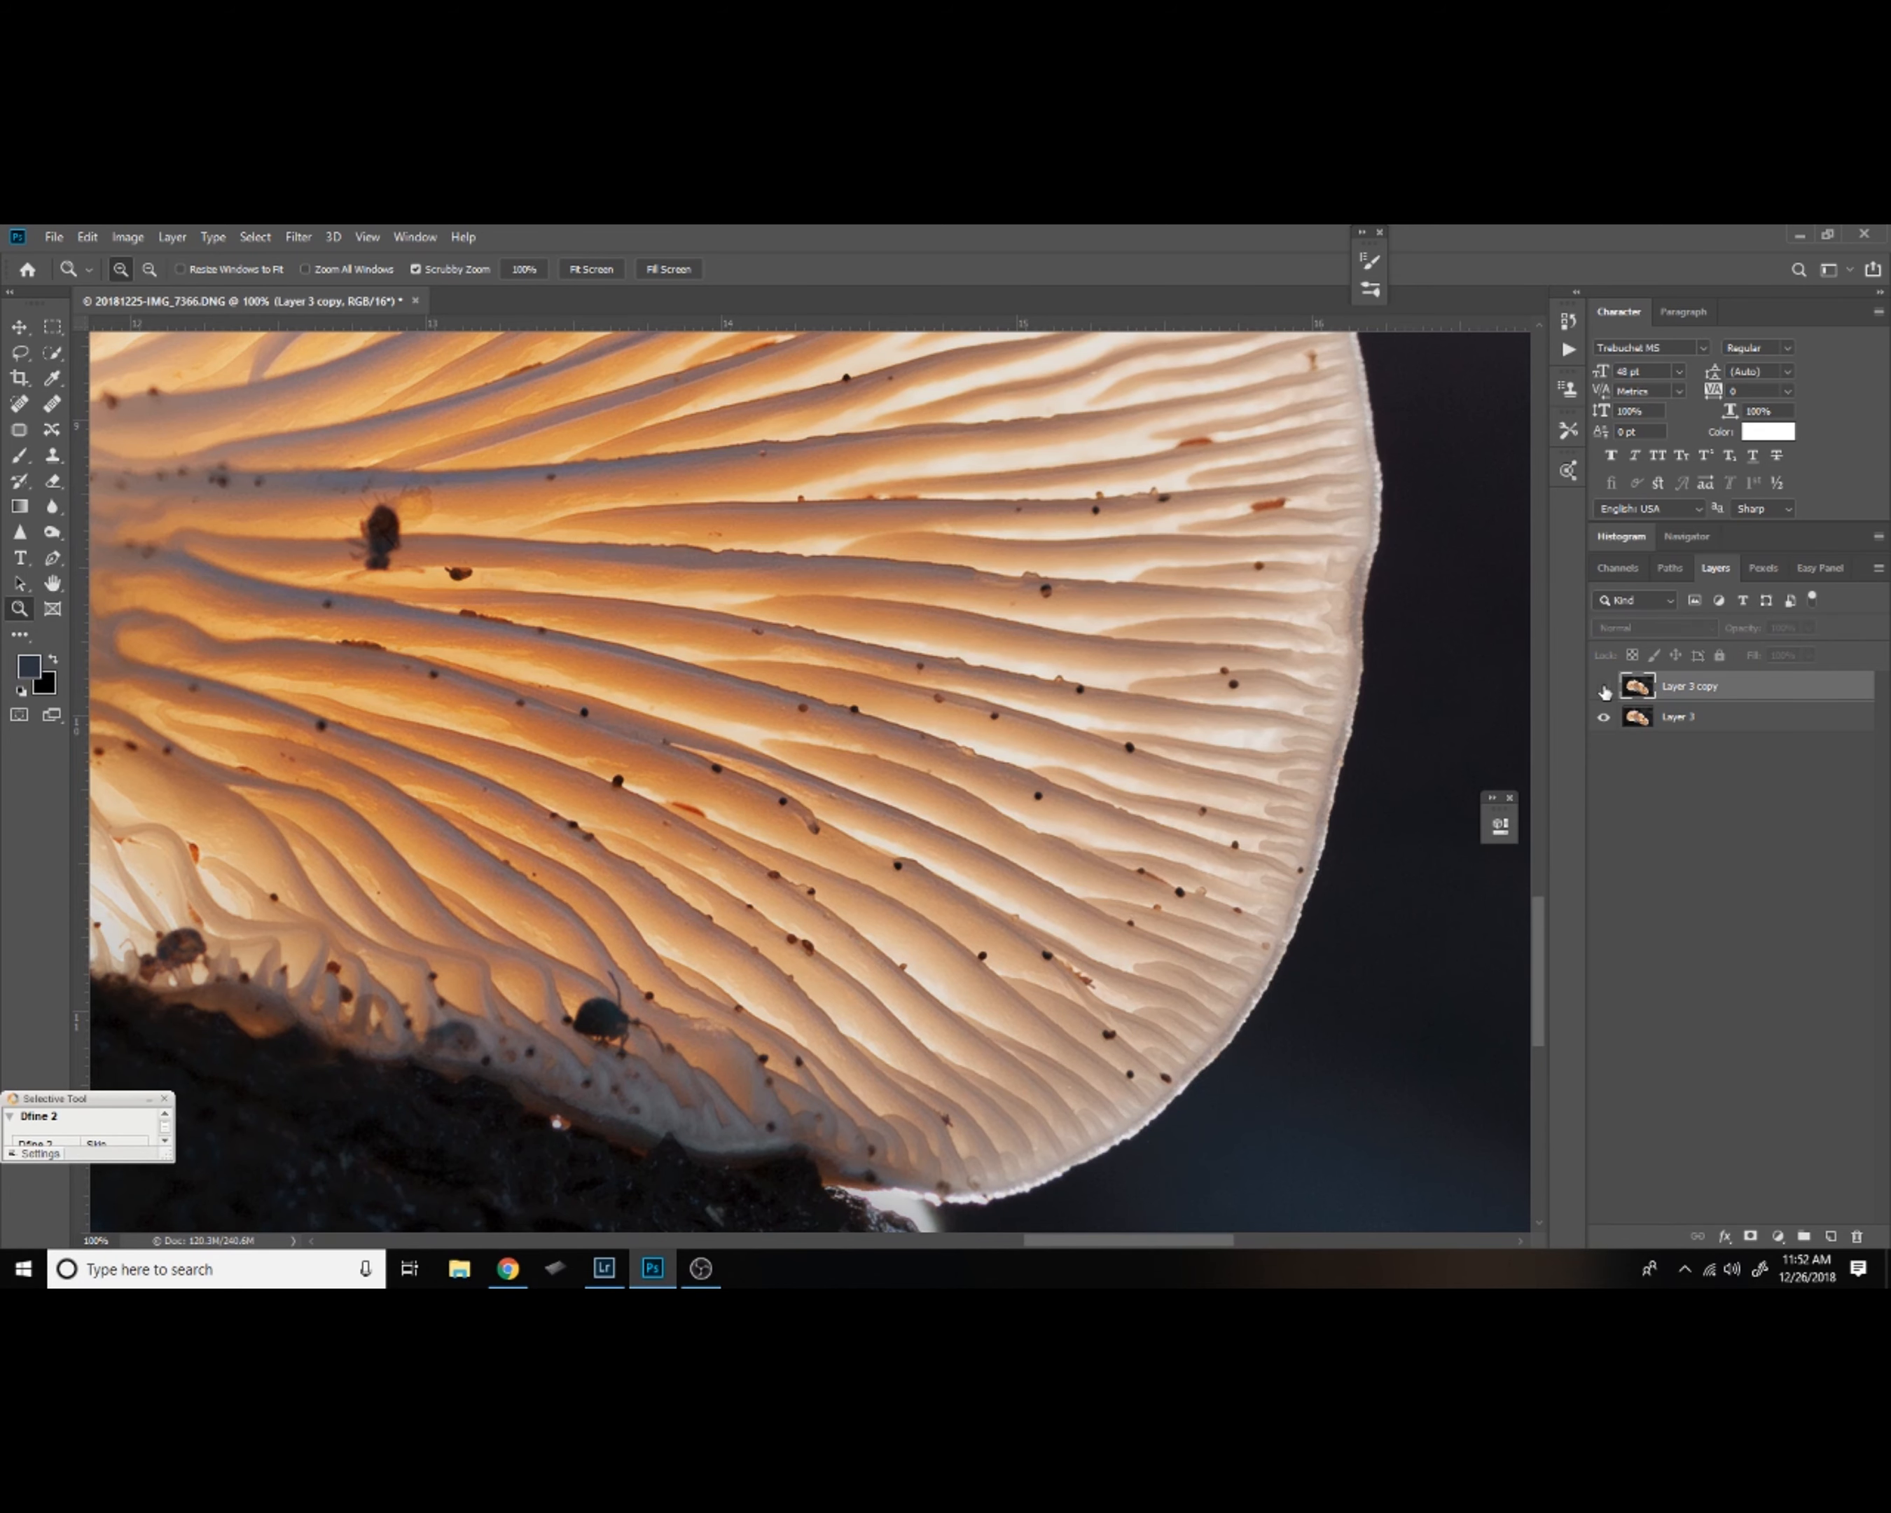
{"action": "left_click", "coordinate": [1603, 687]}
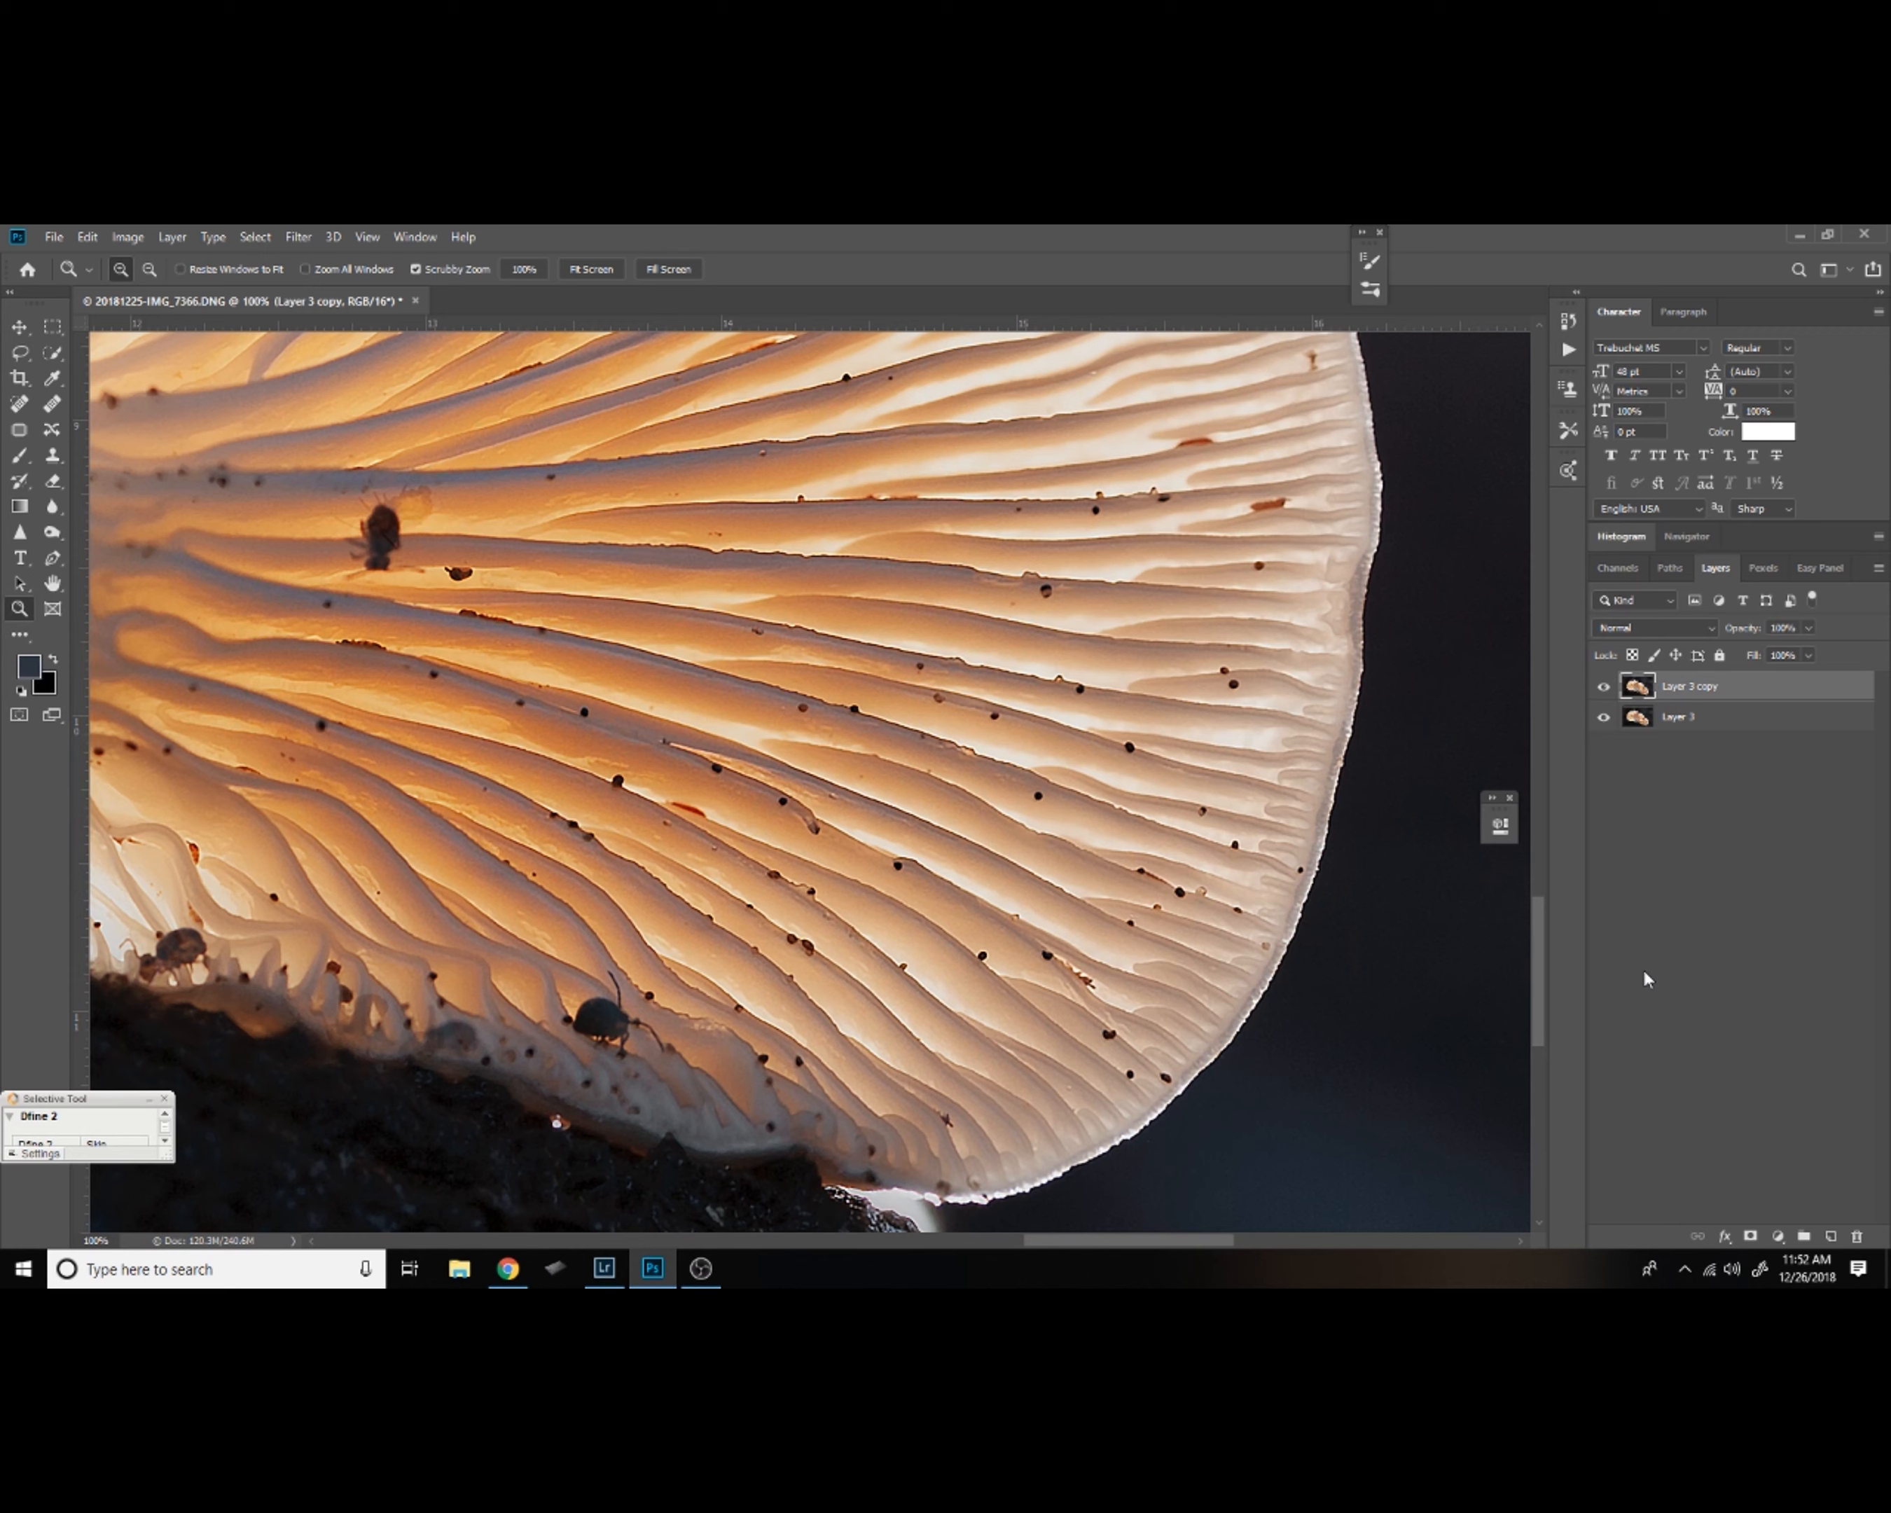
{"action": "left_click_drag", "start_coordinate": [1140, 720], "coordinate": [821, 831]}
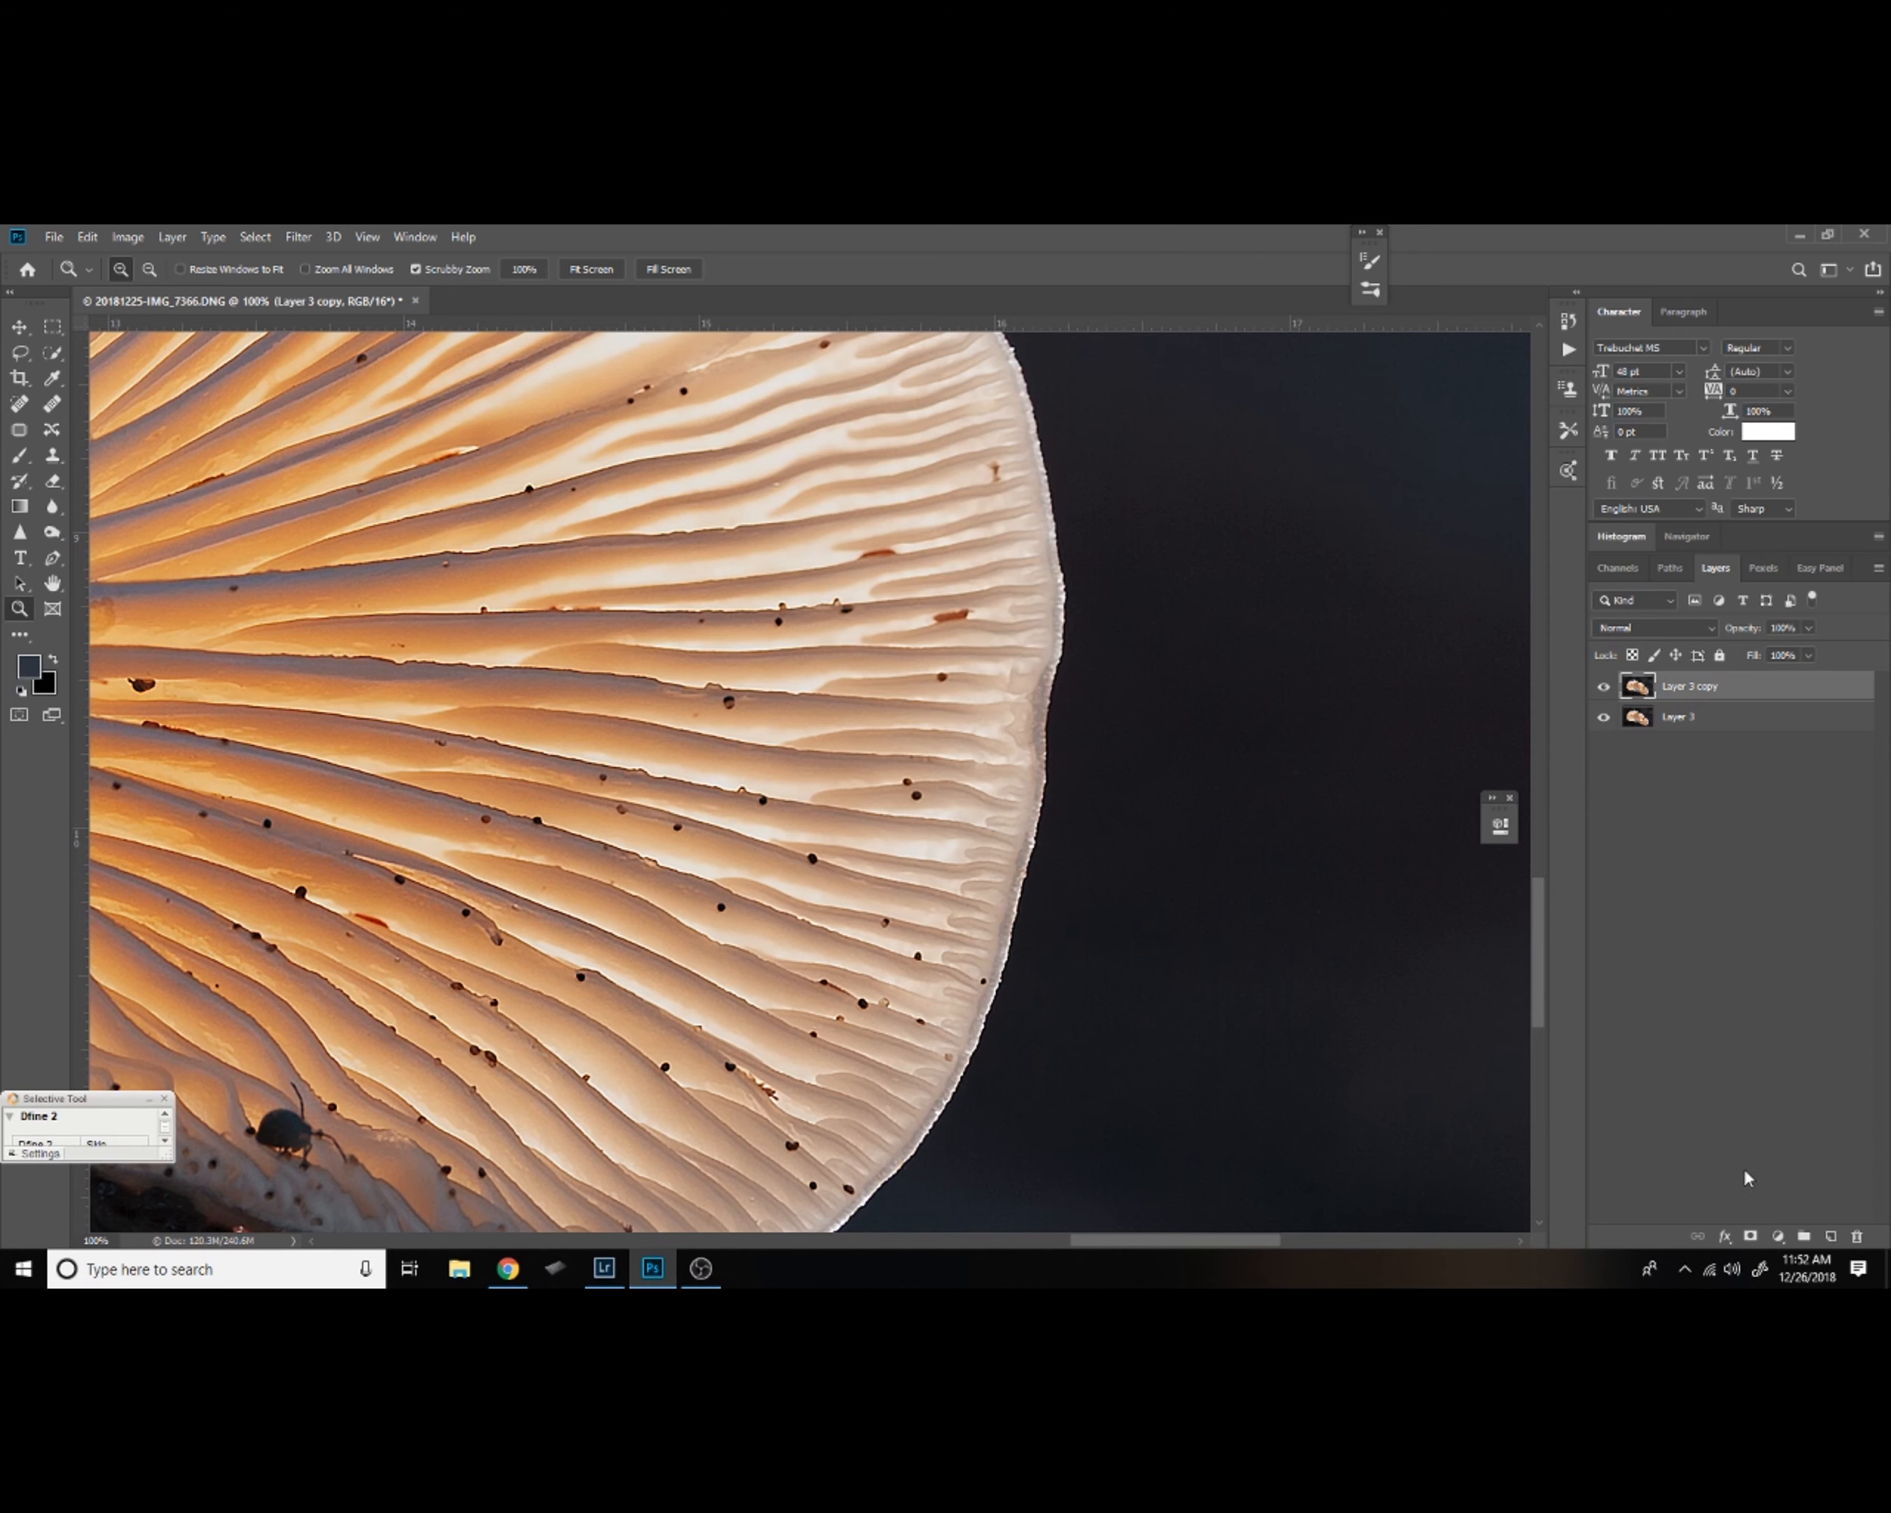
Add a black mask to Layer 3 copy and start revealing the sharpening in white along the lowest mushroom's rim.
{"action": "left_click", "coordinate": [1750, 1235], "text": "alt"}
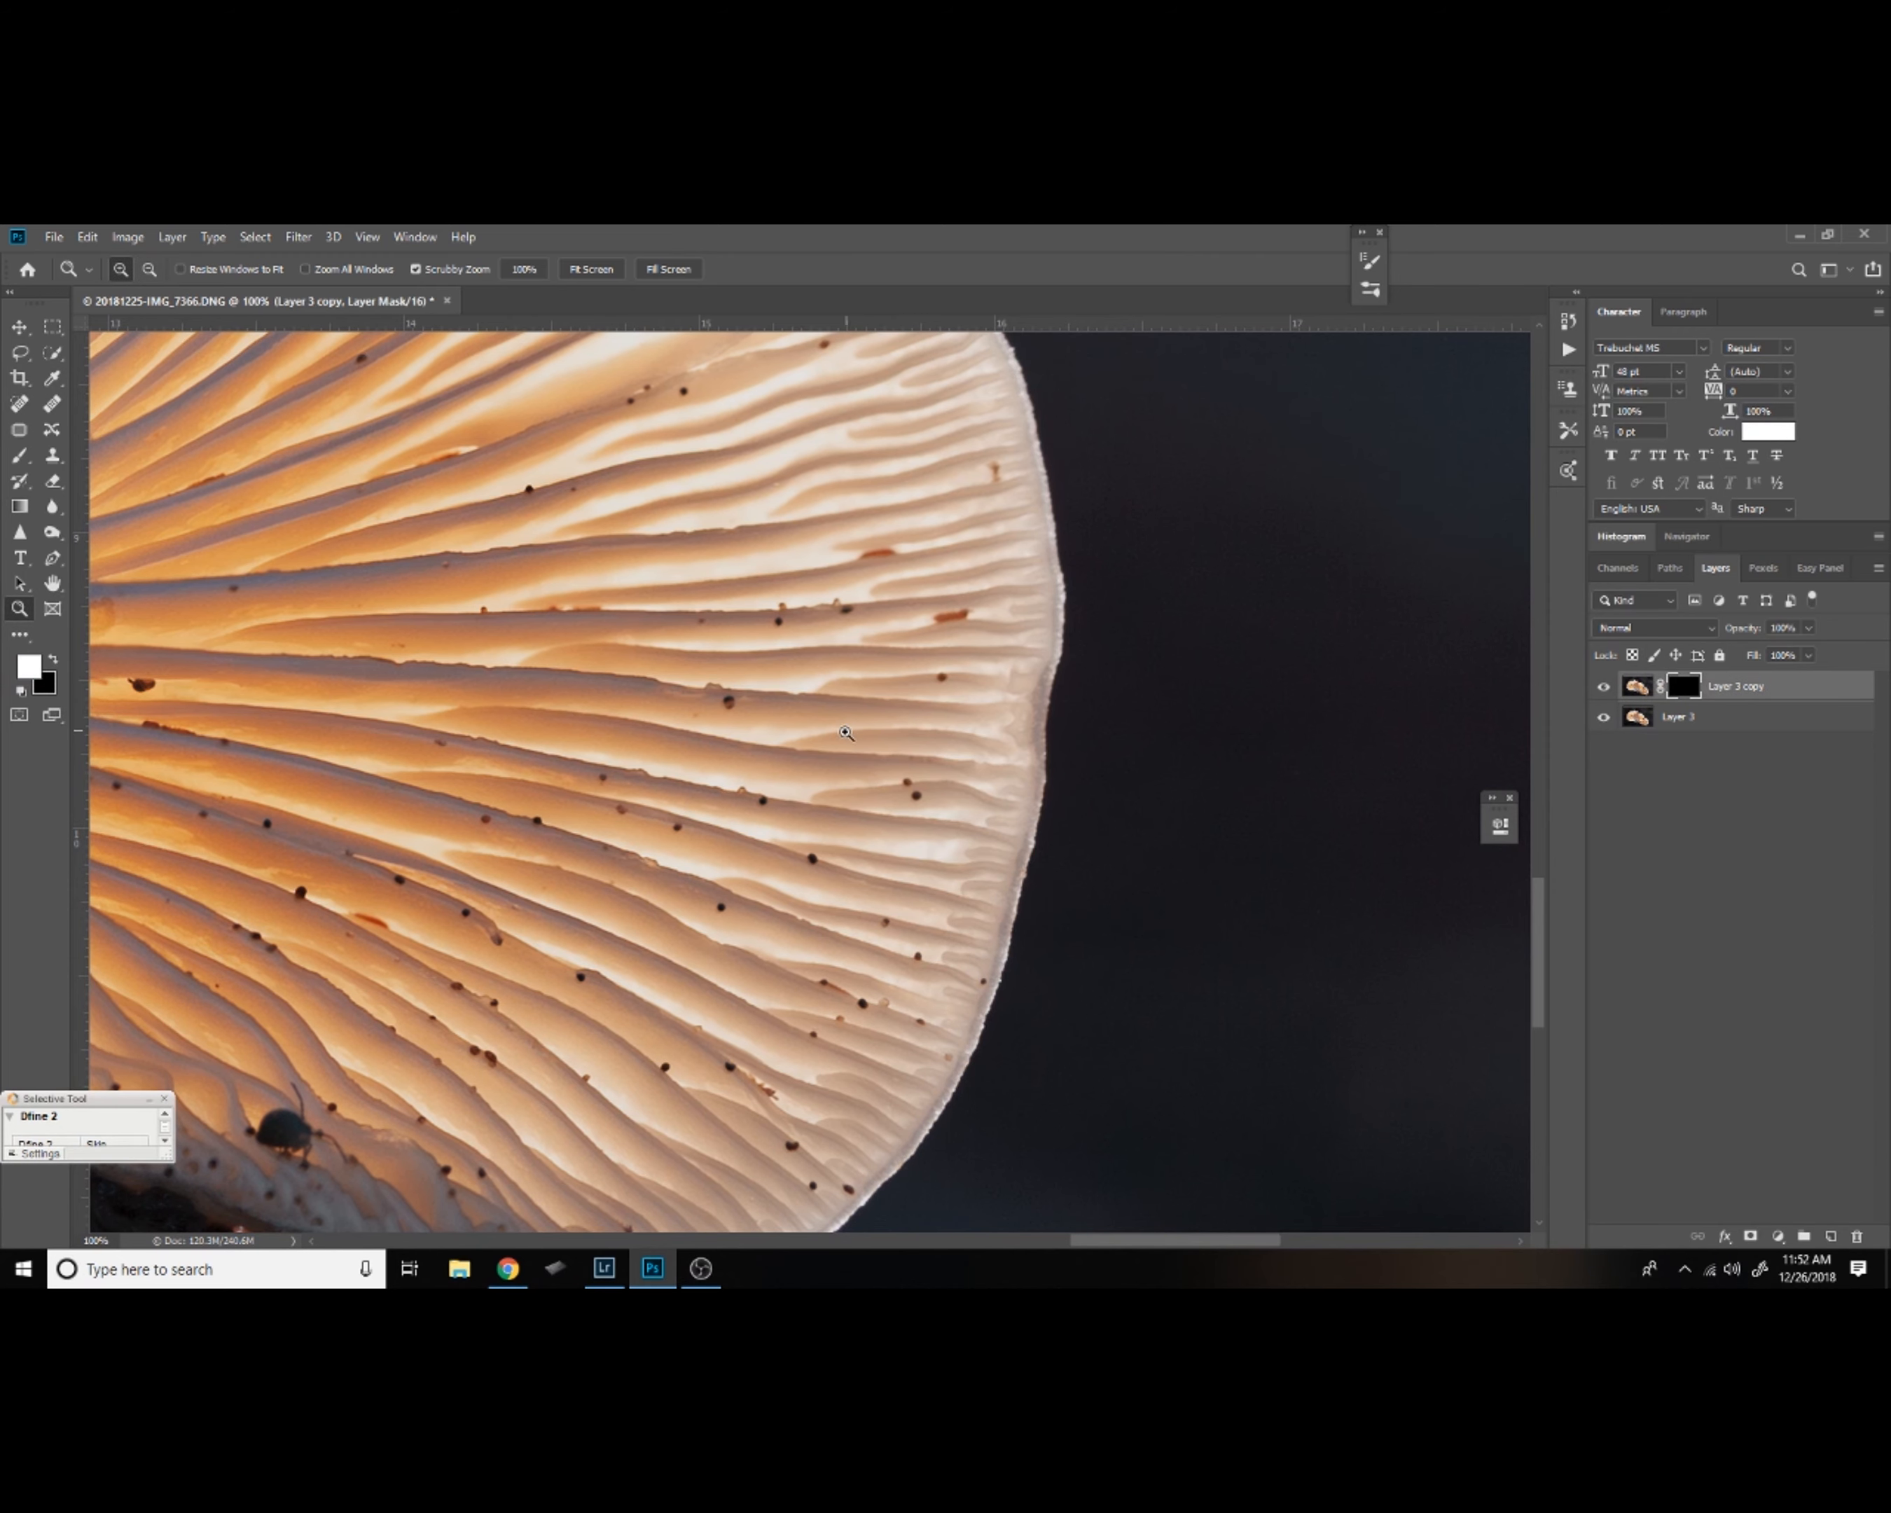
{"action": "key", "text": "b"}
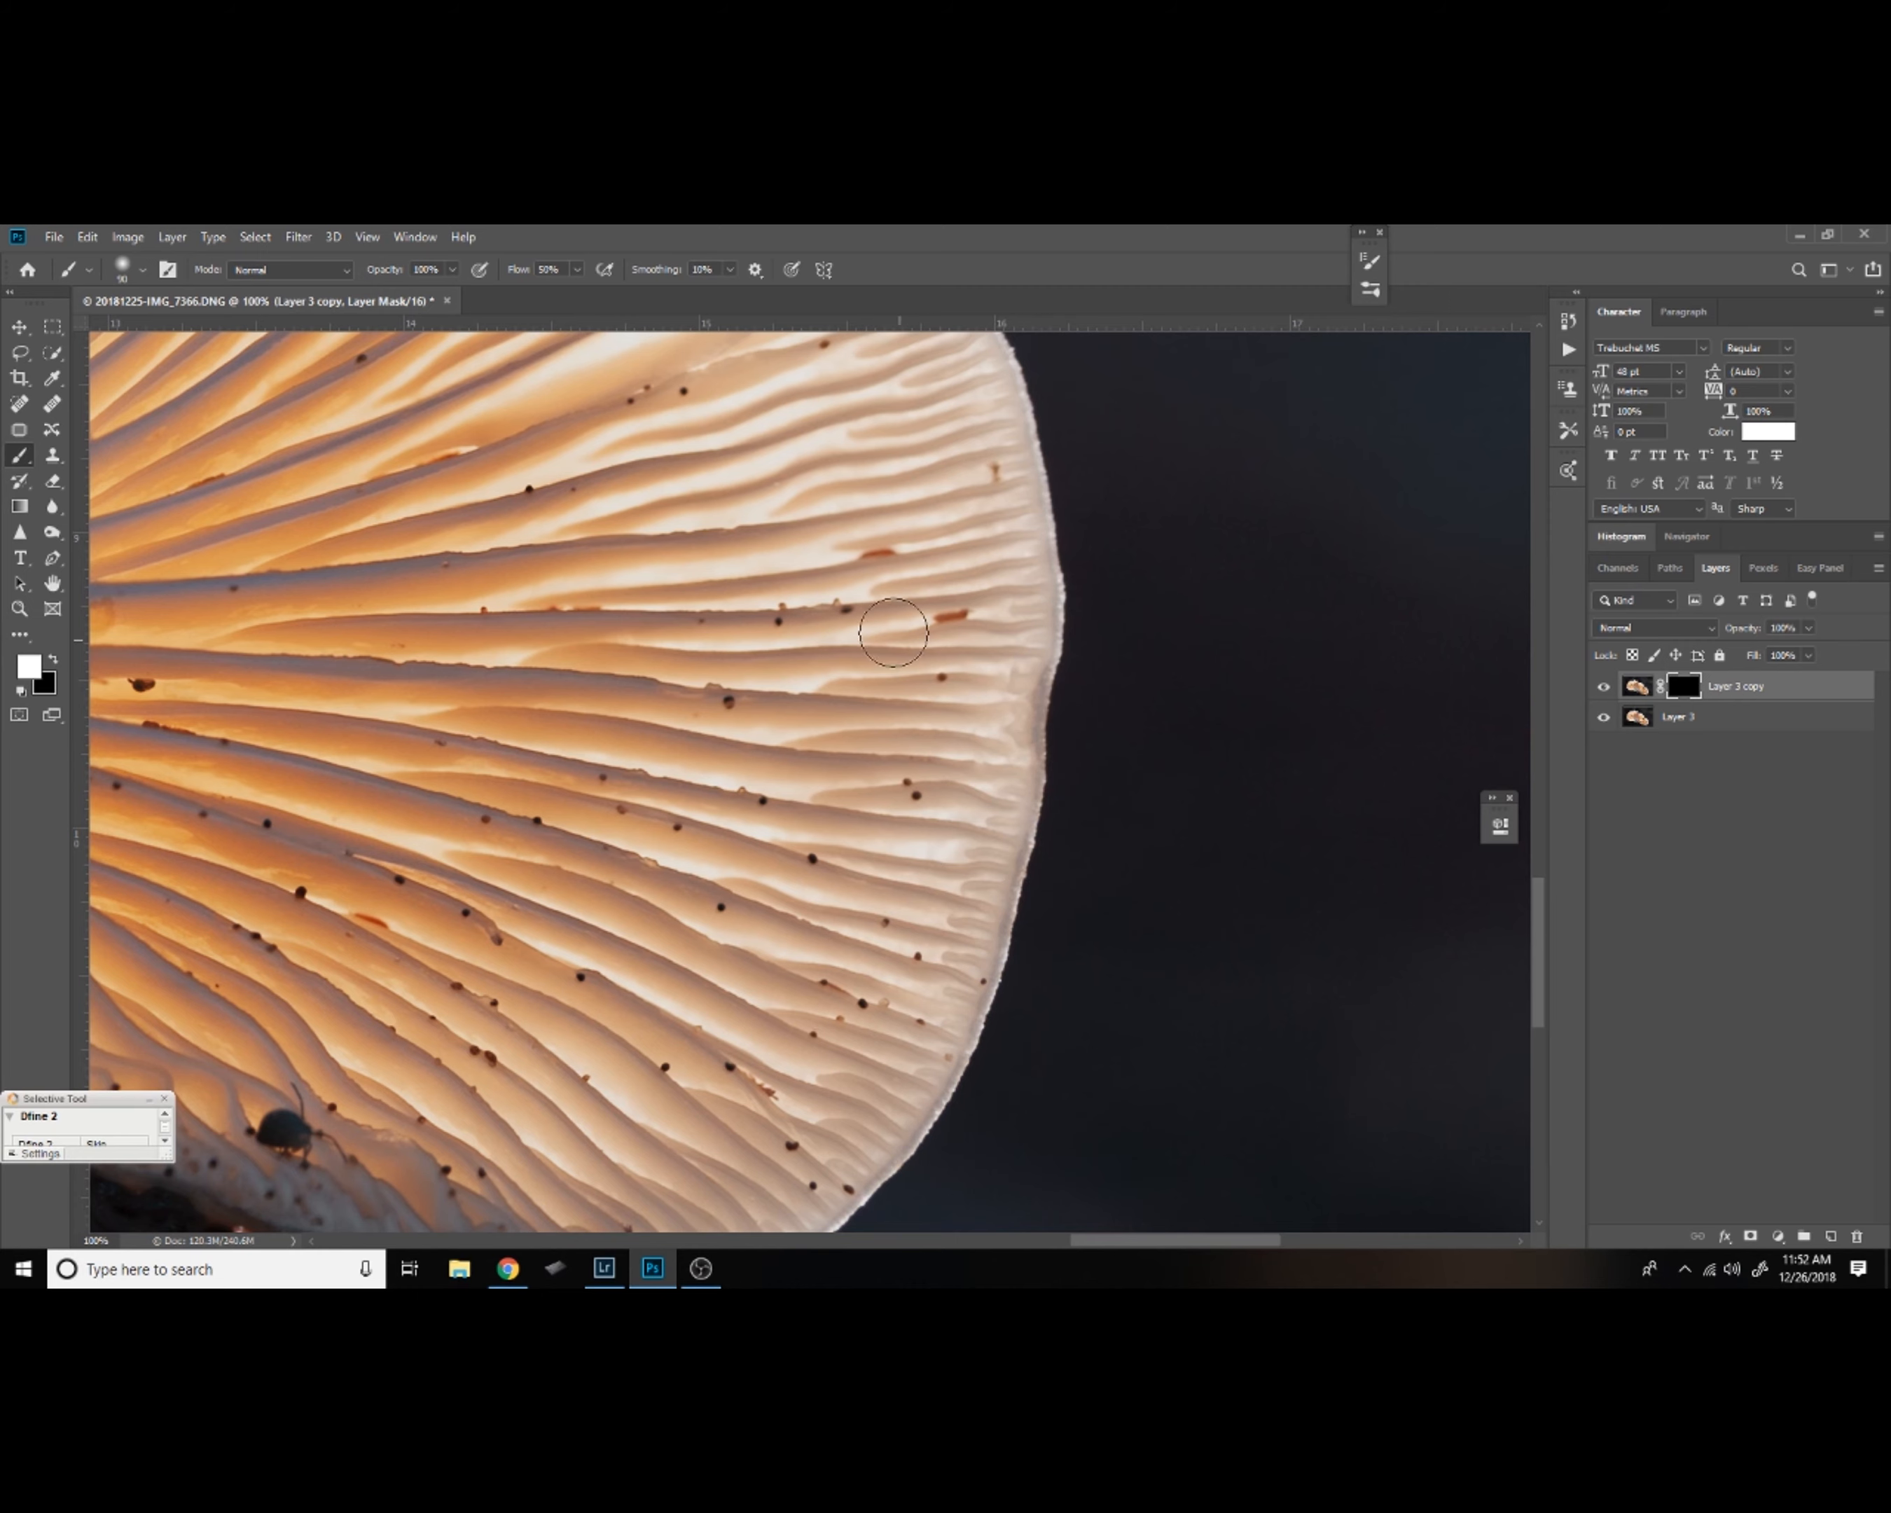
{"action": "left_click_drag", "start_coordinate": [989, 703], "coordinate": [1005, 1020]}
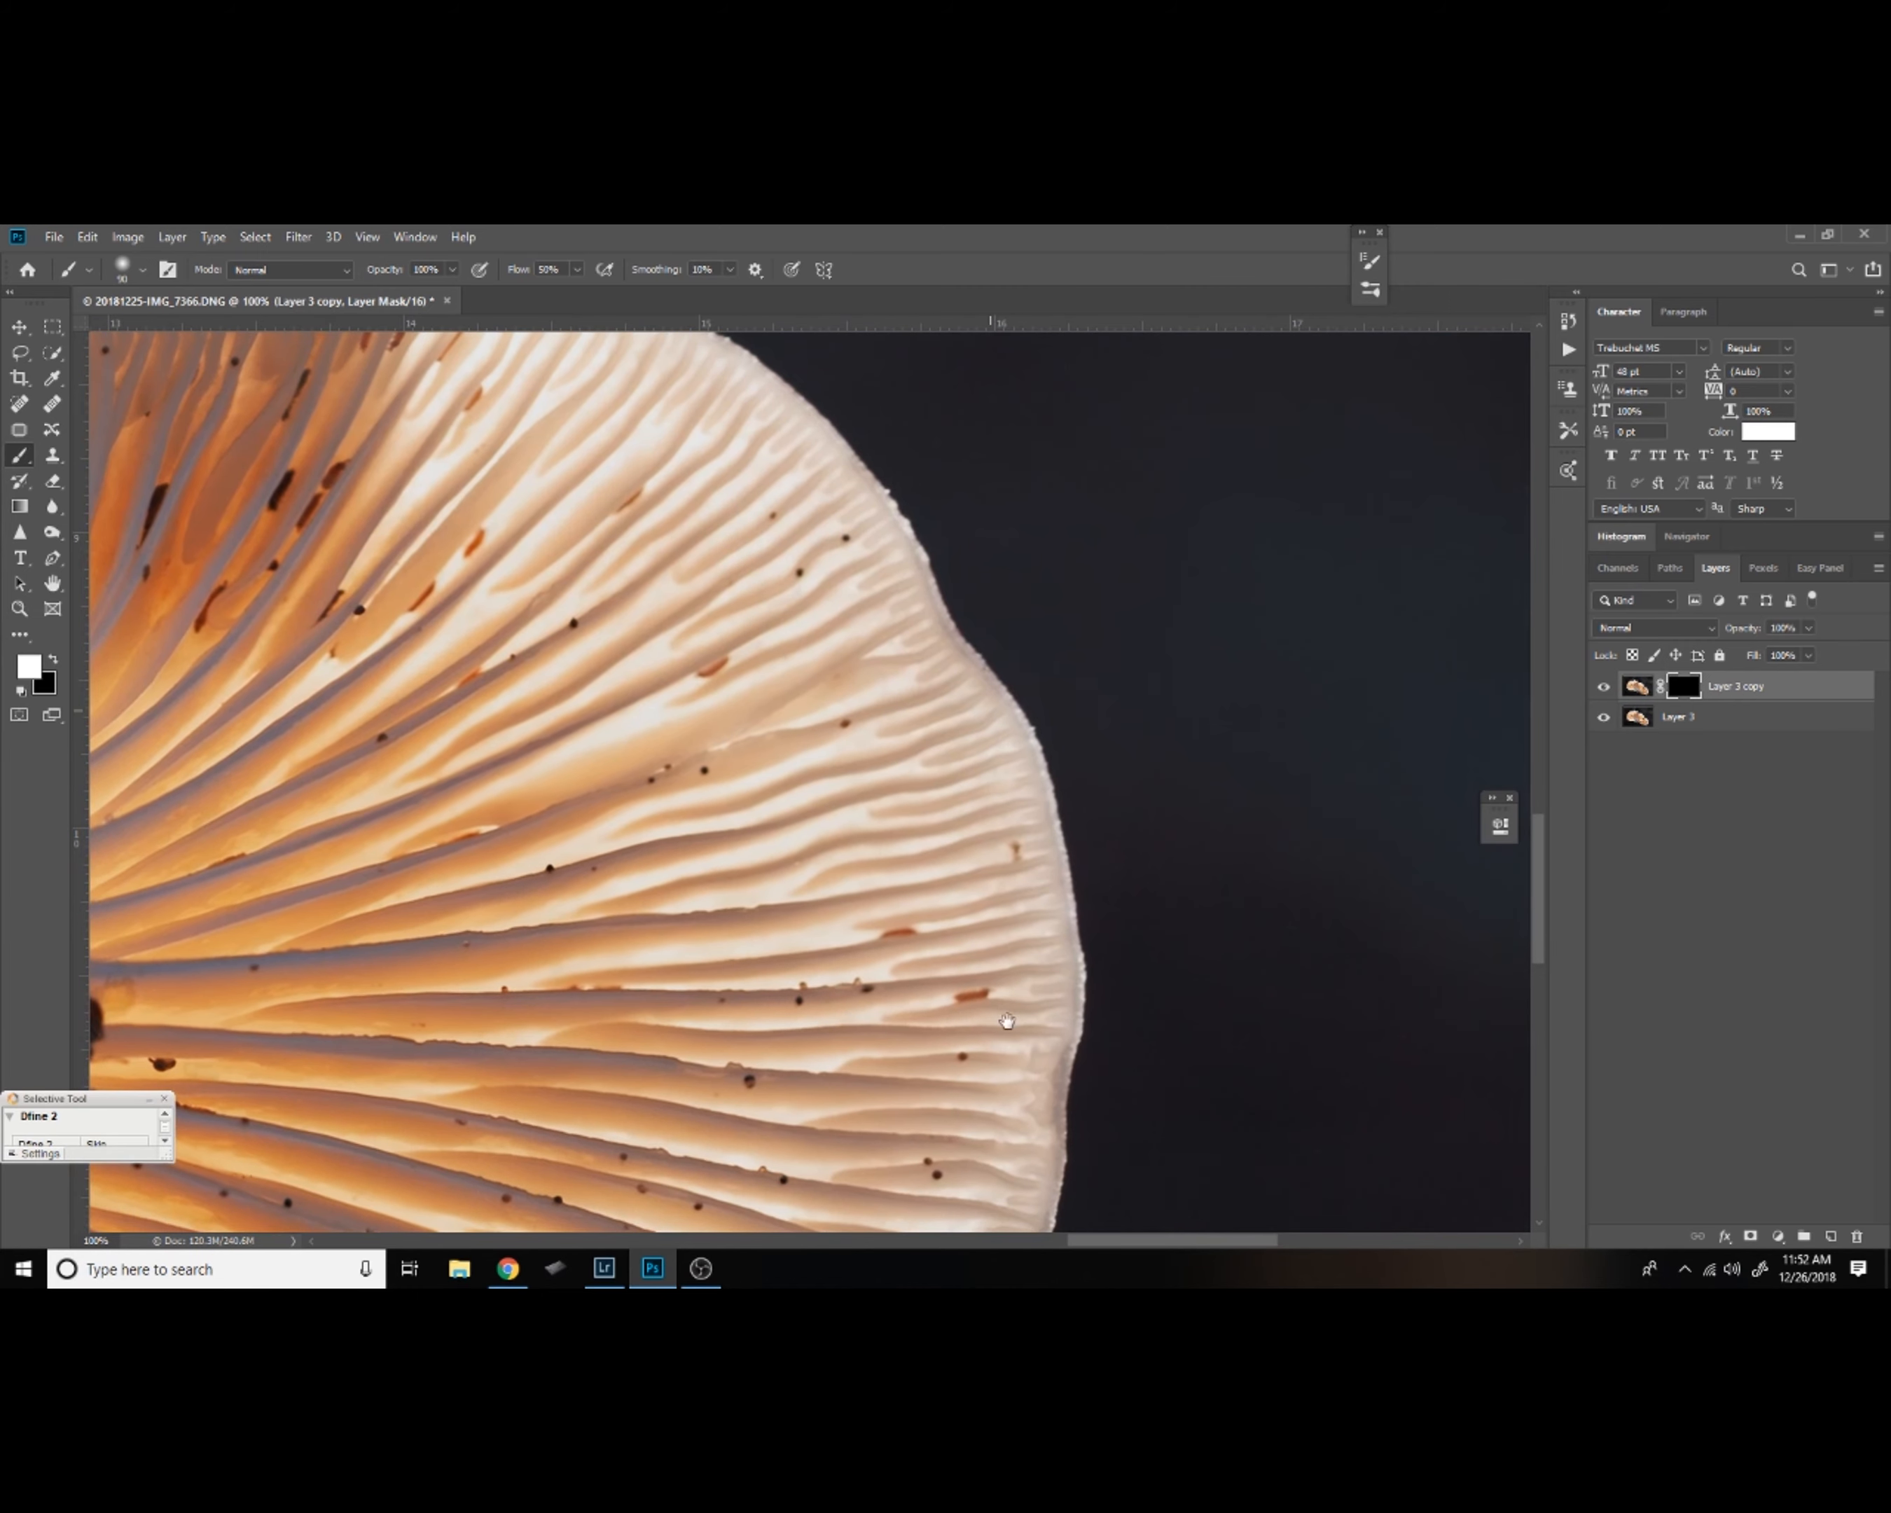
{"action": "left_click_drag", "start_coordinate": [767, 659], "coordinate": [852, 912]}
{"action": "left_click_drag", "start_coordinate": [823, 780], "coordinate": [750, 572]}
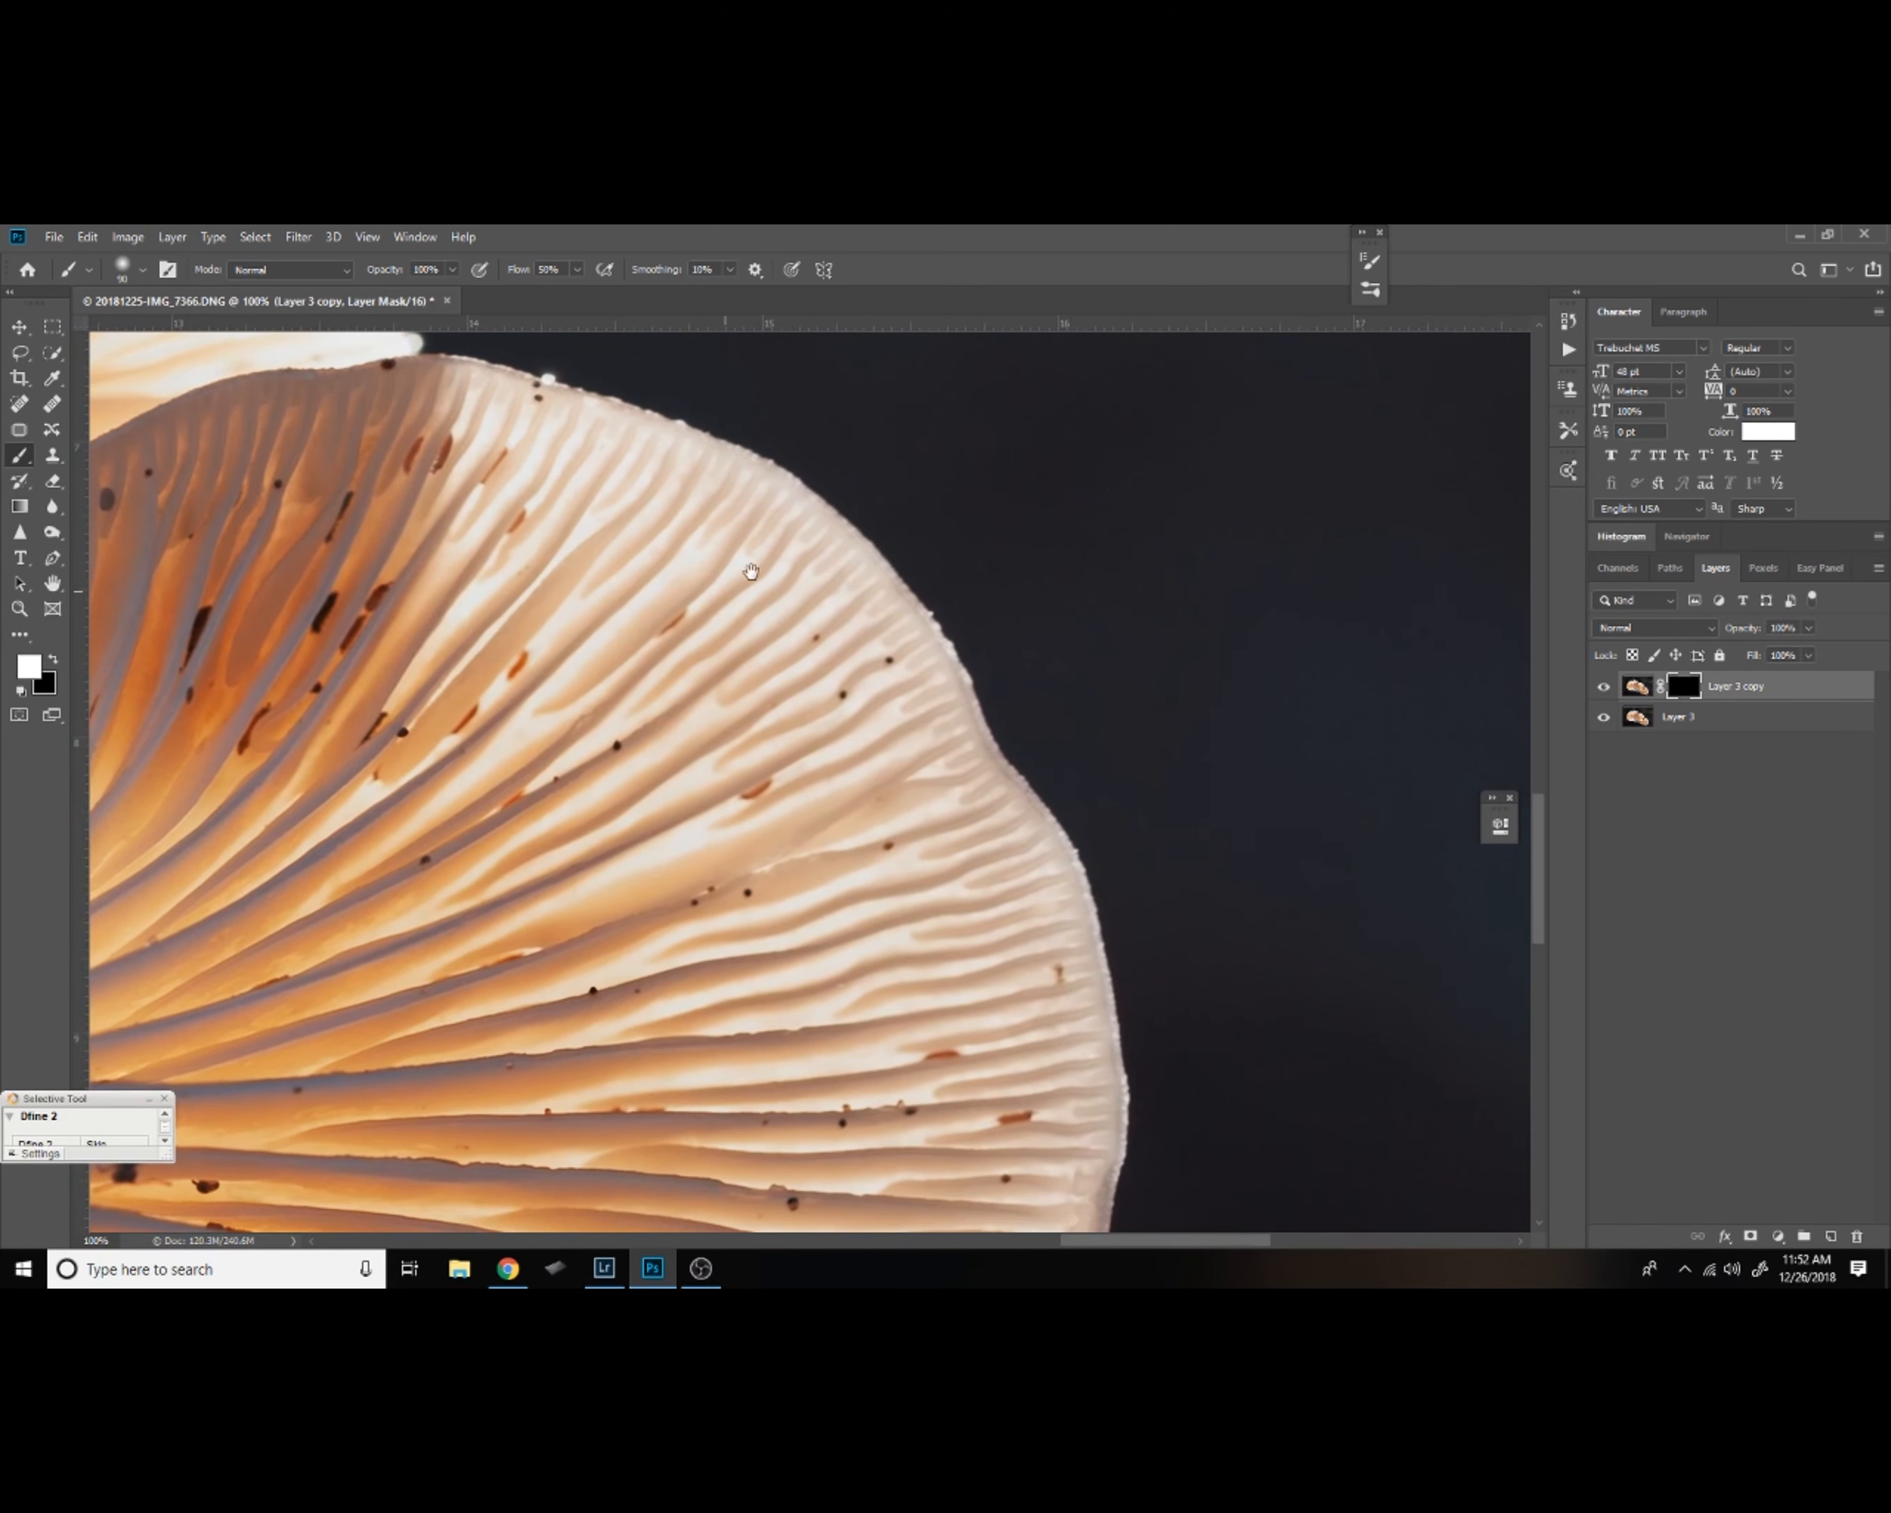
{"action": "mouse_move", "coordinate": [1041, 981]}
{"action": "left_mouse_down"}
{"action": "mouse_move", "coordinate": [979, 726]}
{"action": "mouse_move", "coordinate": [1082, 572]}
{"action": "mouse_move", "coordinate": [1011, 853]}
{"action": "mouse_move", "coordinate": [908, 952]}
{"action": "mouse_move", "coordinate": [841, 1054]}
{"action": "mouse_move", "coordinate": [957, 935]}
{"action": "mouse_move", "coordinate": [1045, 752]}
{"action": "mouse_move", "coordinate": [1086, 550]}
{"action": "mouse_move", "coordinate": [1036, 782]}
{"action": "left_mouse_up"}
{"action": "key", "text": "space"}
Continue painting the sharpening into the mask across the lowest mushroom's gills and debris toward its speckled stem.
{"action": "mouse_move", "coordinate": [911, 872]}
{"action": "left_mouse_down"}
{"action": "mouse_move", "coordinate": [1060, 926]}
{"action": "mouse_move", "coordinate": [1082, 867]}
{"action": "mouse_move", "coordinate": [1234, 782]}
{"action": "left_mouse_up"}
{"action": "left_click_drag", "start_coordinate": [1225, 594], "coordinate": [1022, 1098]}
{"action": "left_click_drag", "start_coordinate": [921, 686], "coordinate": [1197, 683]}
{"action": "left_click_drag", "start_coordinate": [693, 826], "coordinate": [996, 752]}
{"action": "mouse_move", "coordinate": [812, 787]}
{"action": "left_mouse_down"}
{"action": "mouse_move", "coordinate": [898, 857]}
{"action": "mouse_move", "coordinate": [886, 874]}
{"action": "left_mouse_up"}
{"action": "mouse_move", "coordinate": [700, 864]}
{"action": "left_mouse_down"}
{"action": "mouse_move", "coordinate": [845, 893]}
{"action": "mouse_move", "coordinate": [1103, 991]}
{"action": "left_mouse_up"}
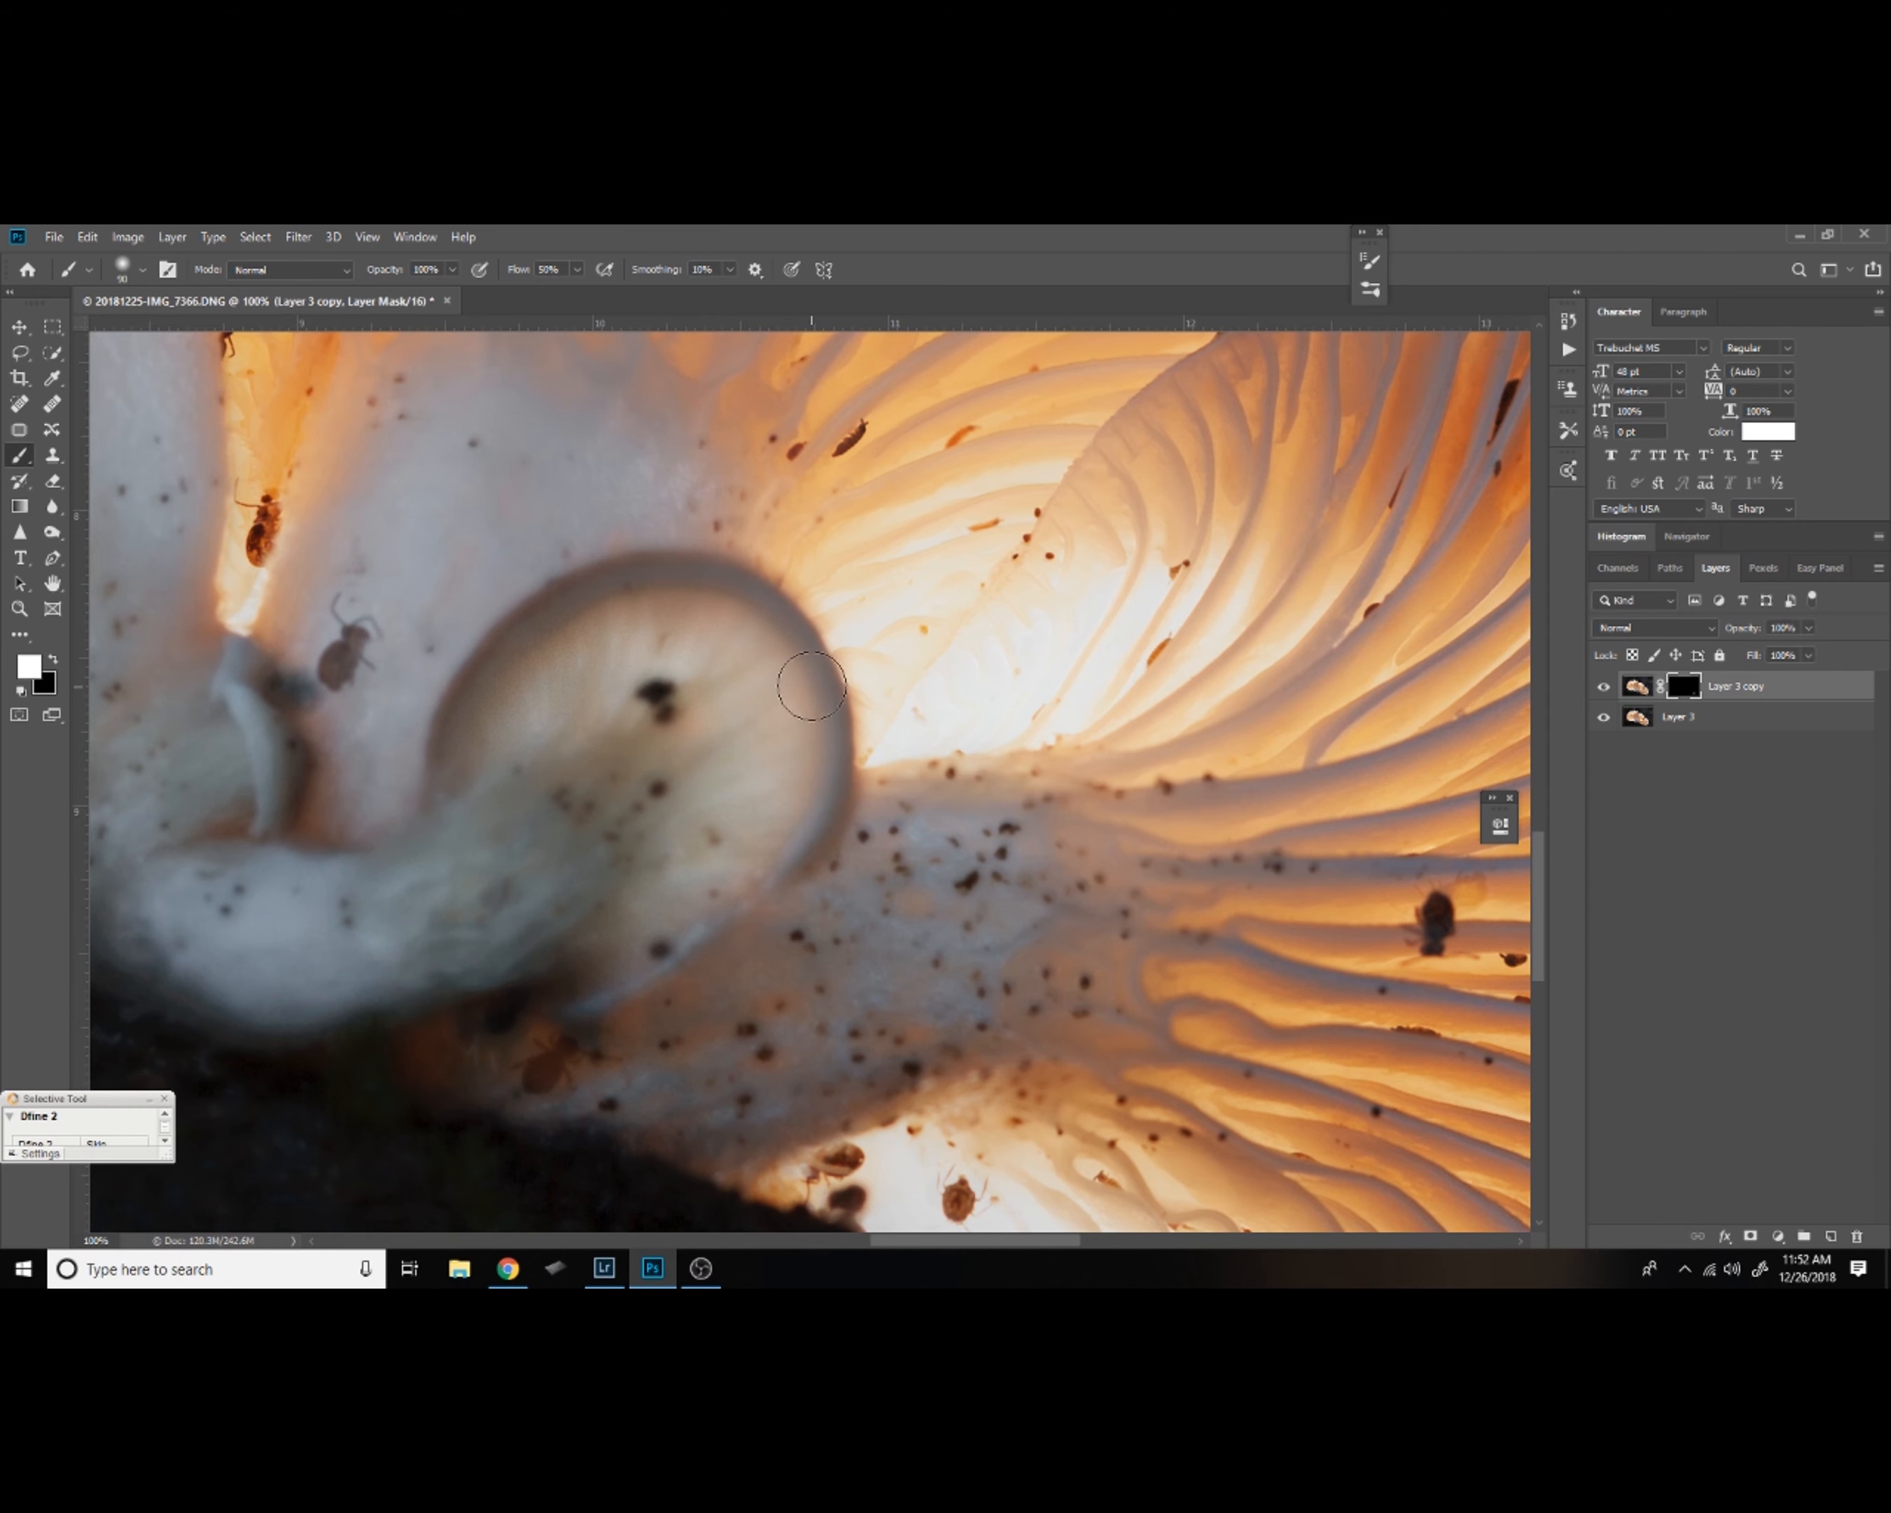
{"action": "scroll", "coordinate": [802, 777], "scroll_direction": "down", "scroll_amount": 3}
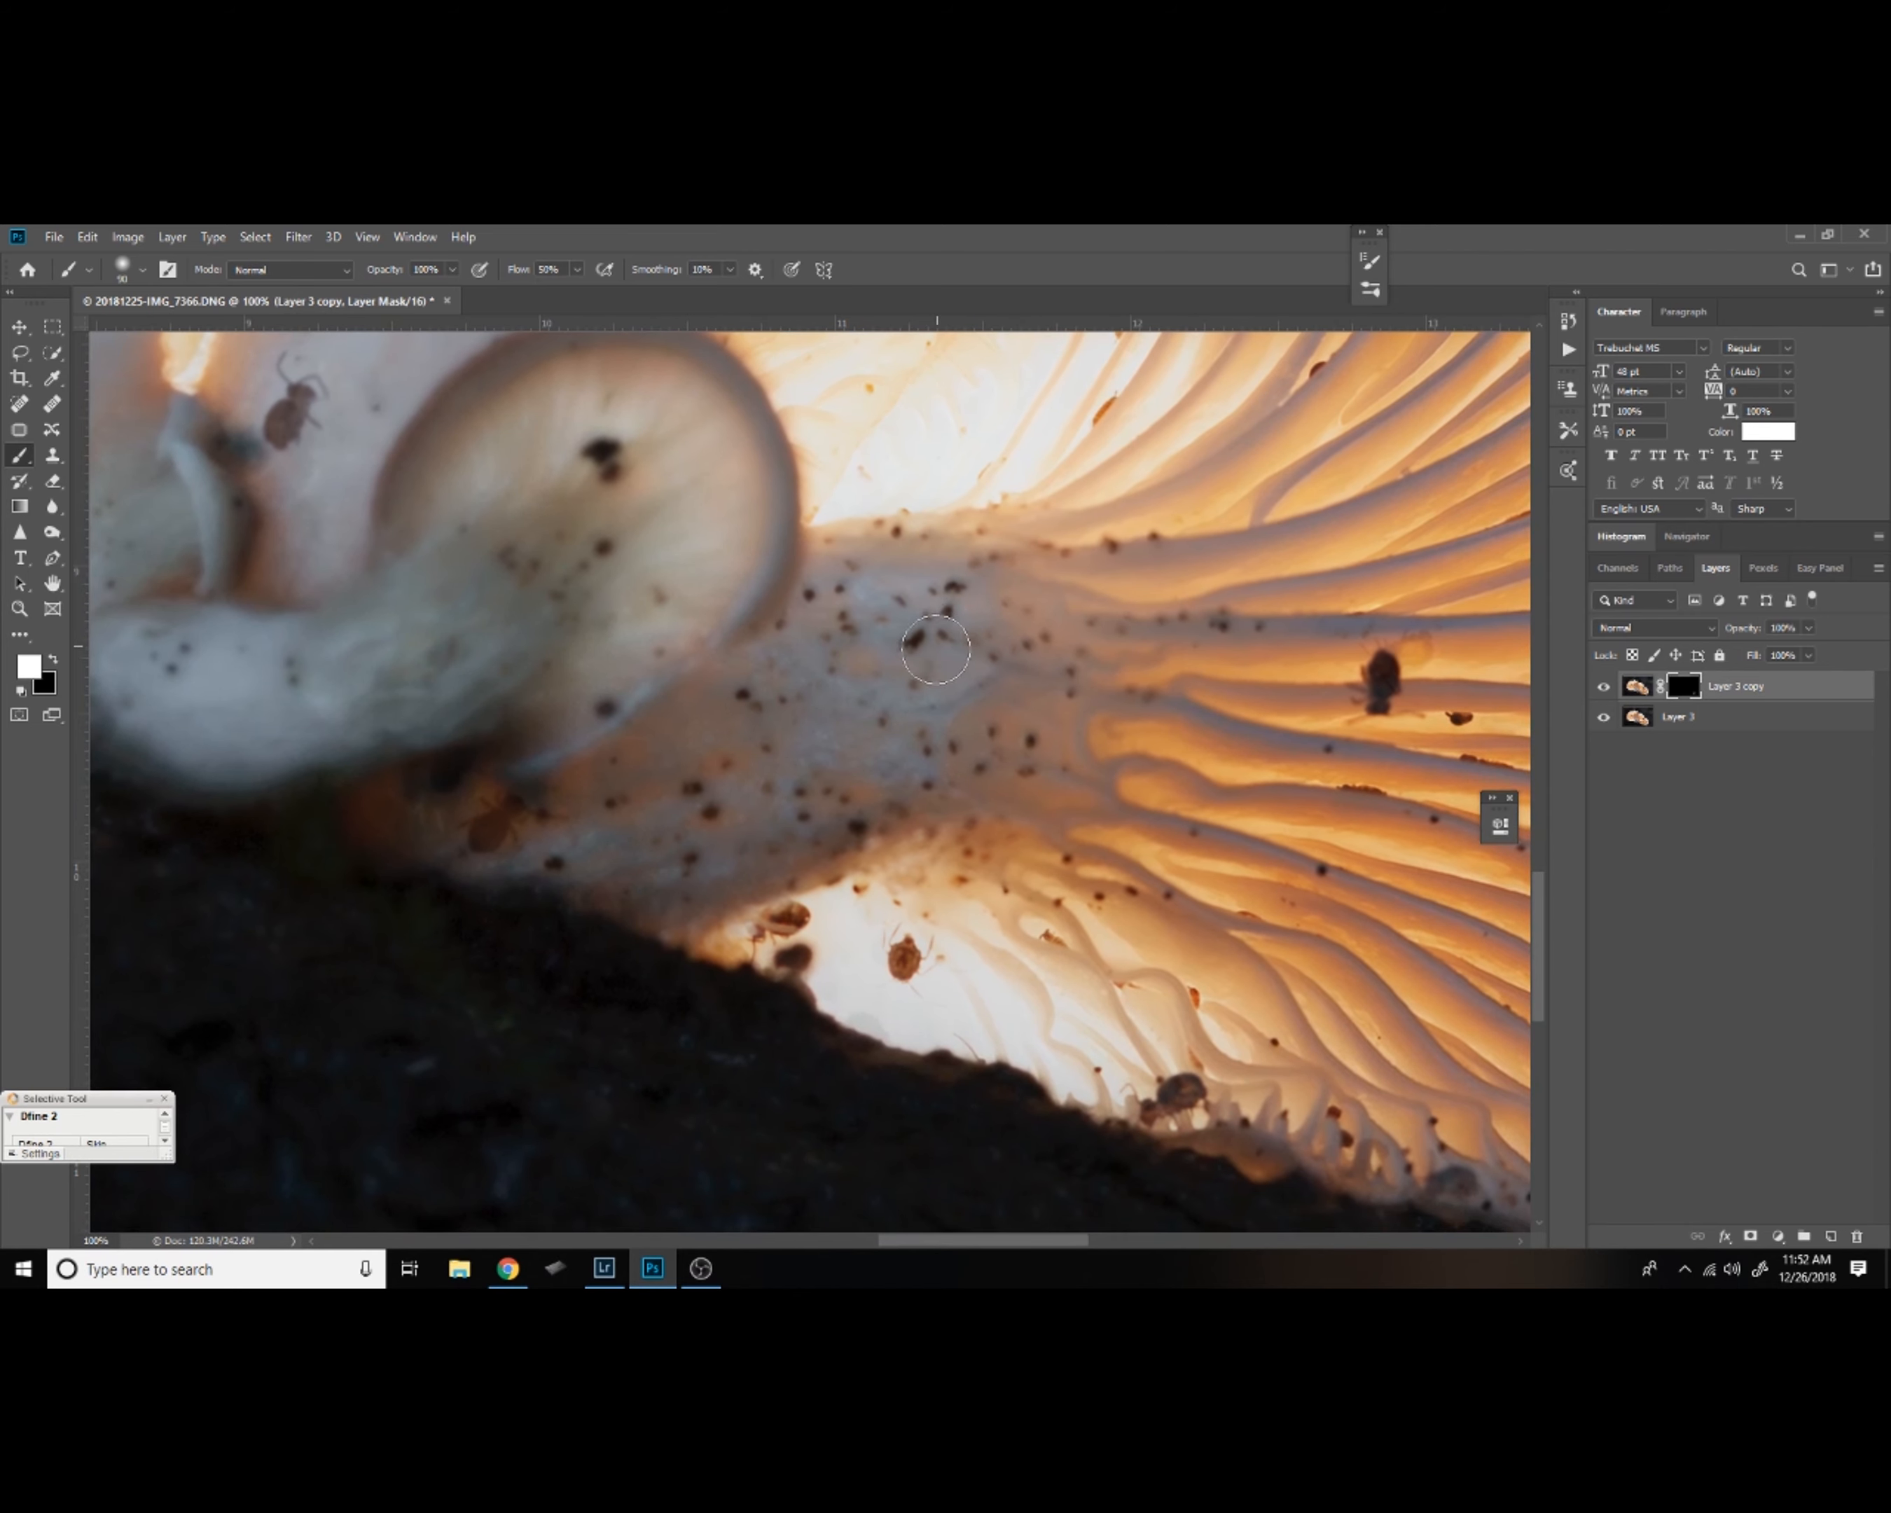
{"action": "scroll", "coordinate": [889, 773], "scroll_direction": "right", "scroll_amount": 3}
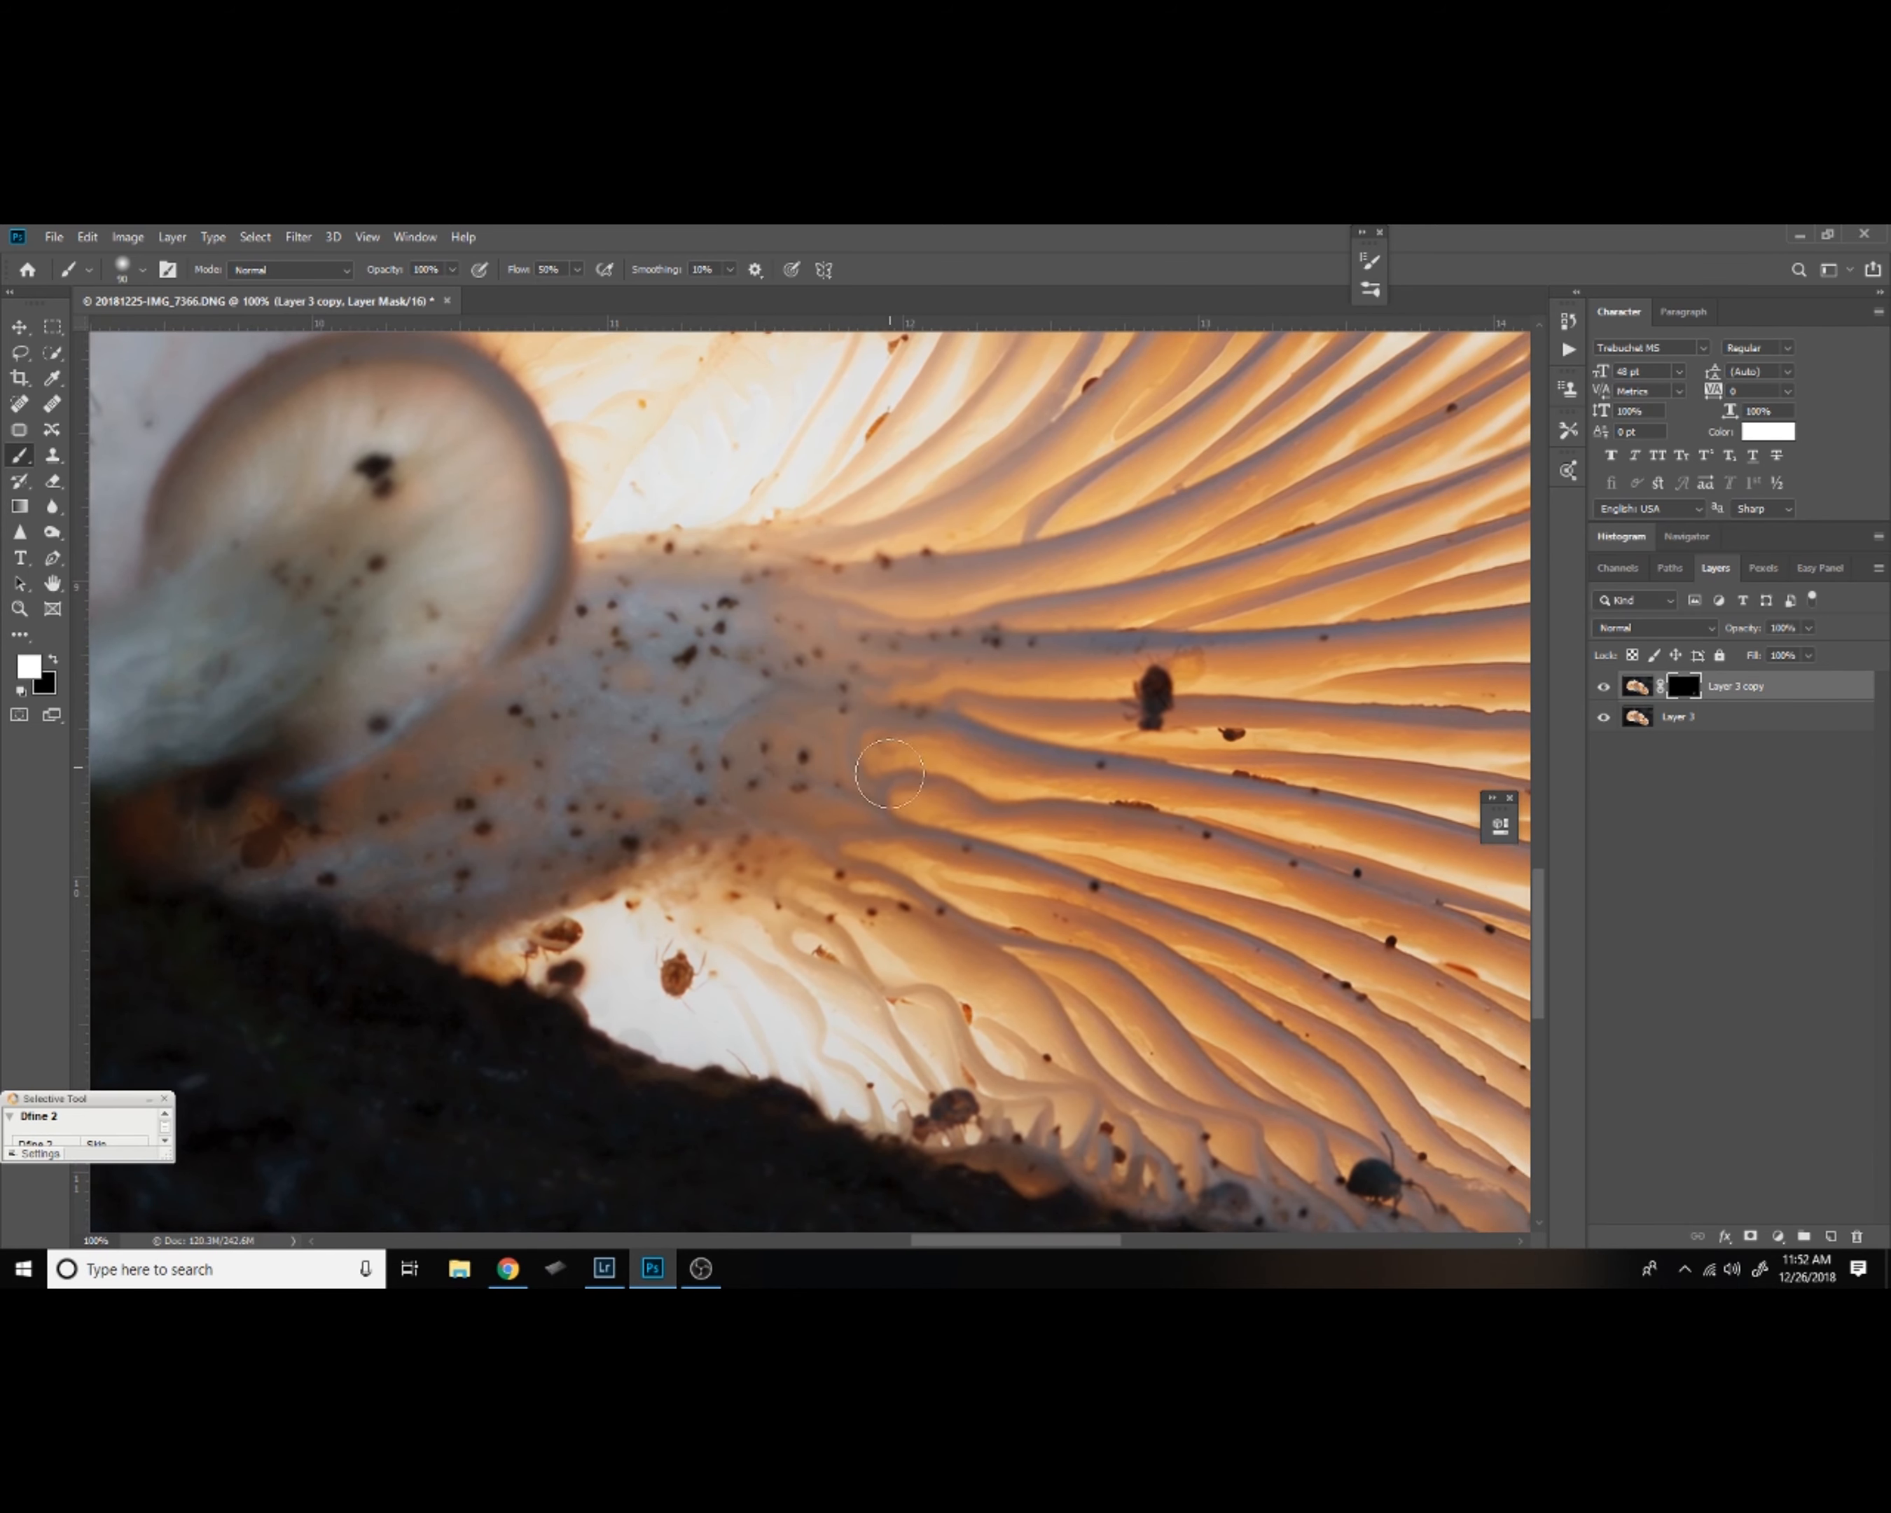
Reveal the sharpening on the insects and specks along the lowest mushroom's lower edge and outer gills.
{"action": "left_click_drag", "start_coordinate": [690, 960], "coordinate": [717, 986]}
{"action": "left_click_drag", "start_coordinate": [1107, 885], "coordinate": [986, 769]}
{"action": "left_click_drag", "start_coordinate": [1183, 923], "coordinate": [986, 776]}
{"action": "mouse_move", "coordinate": [625, 873]}
{"action": "left_mouse_down"}
{"action": "mouse_move", "coordinate": [620, 848]}
{"action": "mouse_move", "coordinate": [636, 851]}
{"action": "left_mouse_up"}
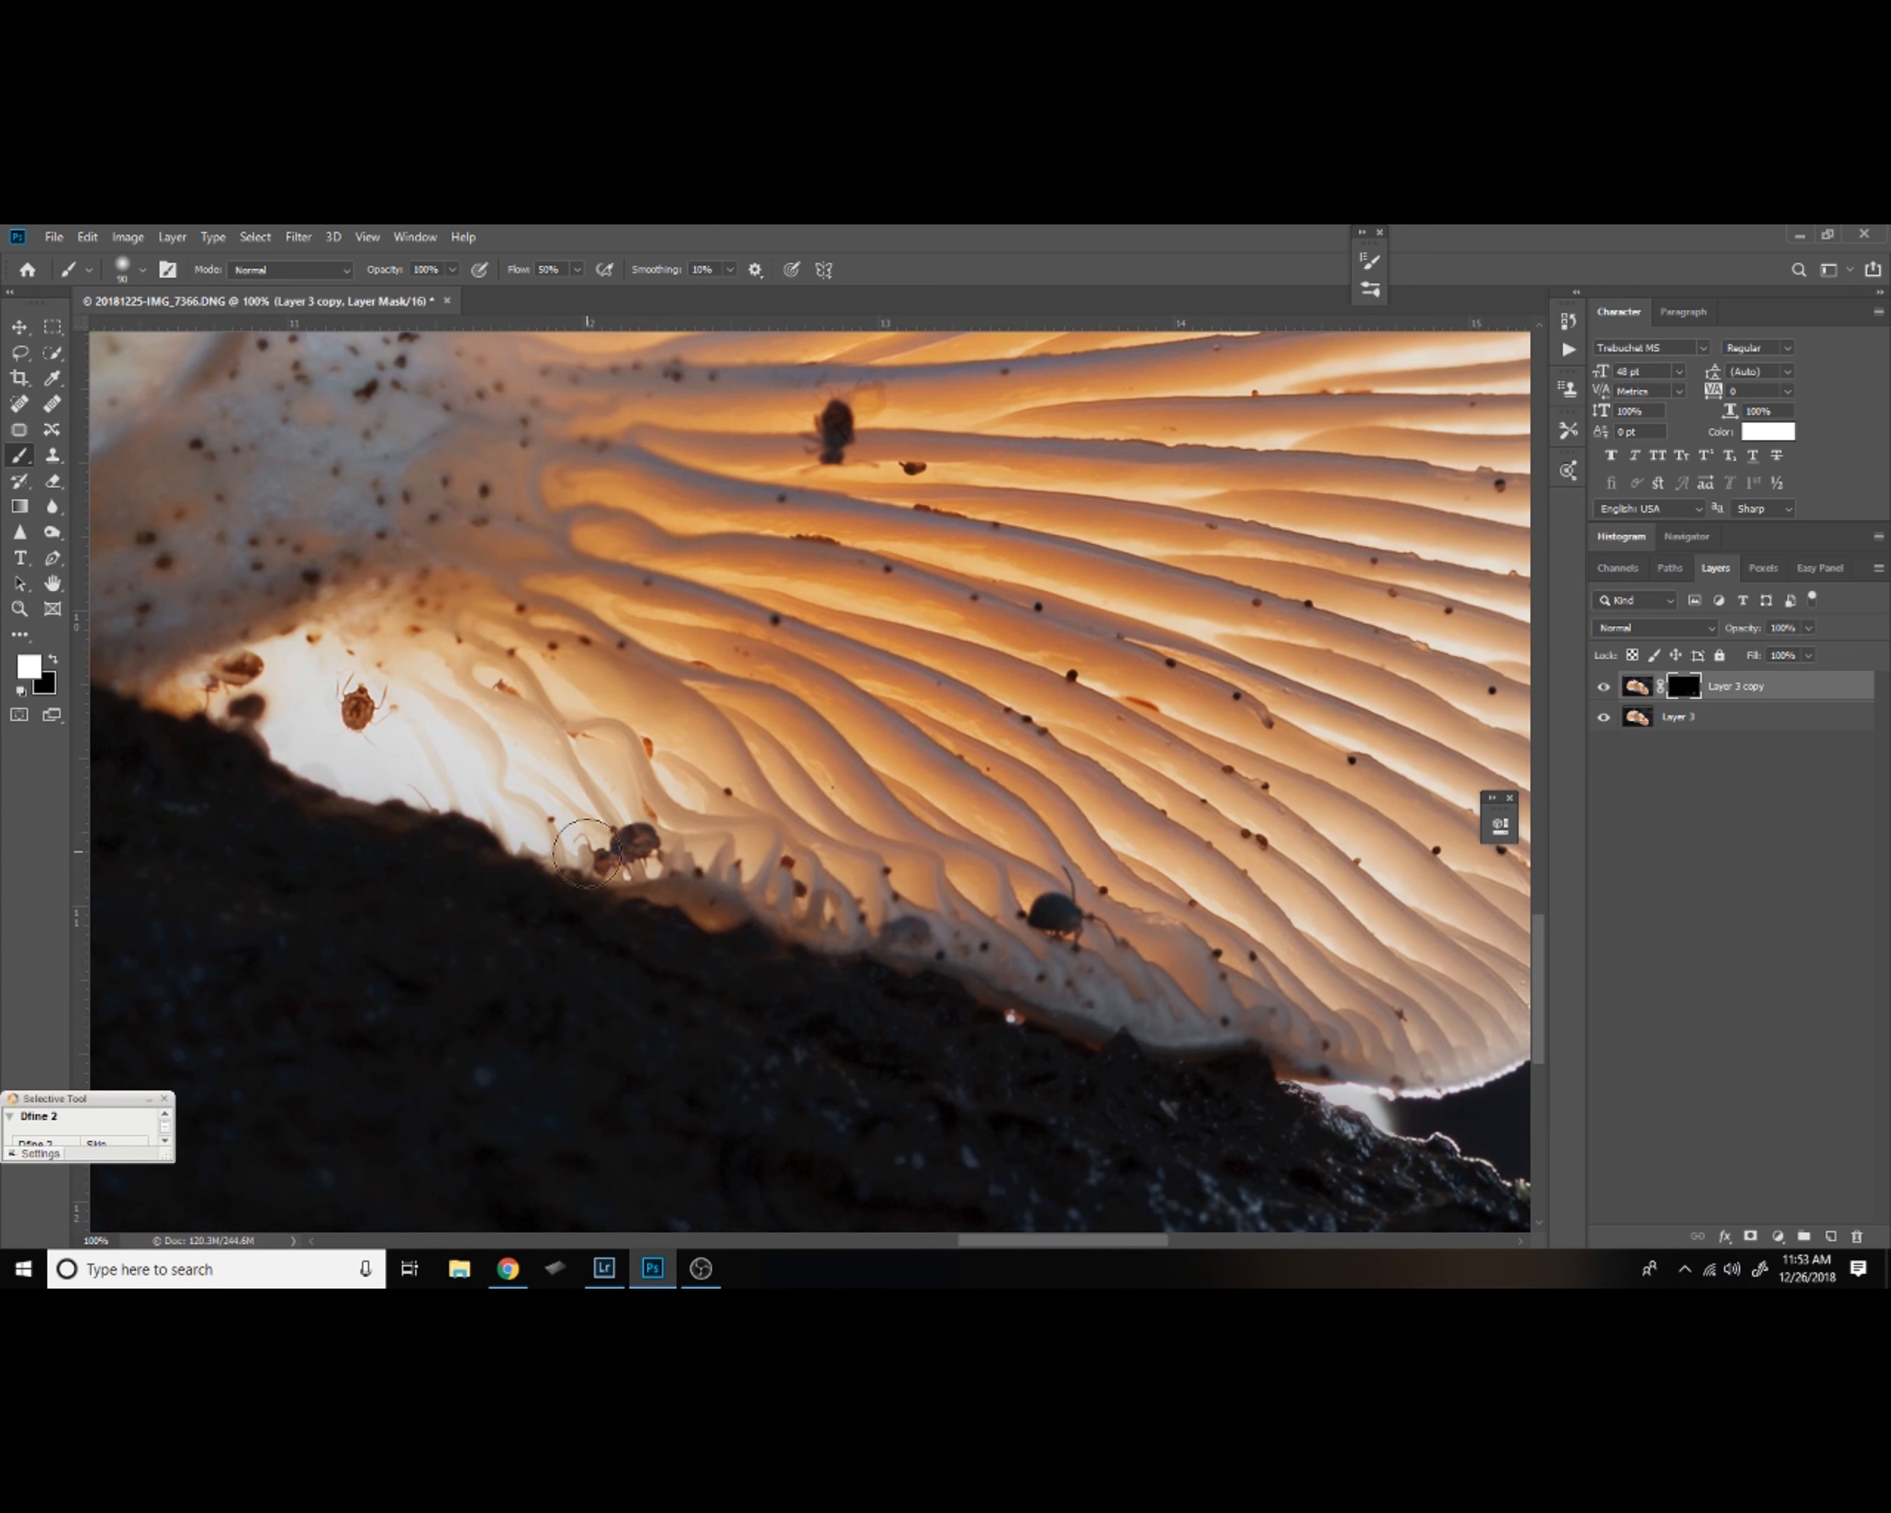
{"action": "left_click_drag", "start_coordinate": [997, 804], "coordinate": [654, 867]}
{"action": "left_click_drag", "start_coordinate": [961, 664], "coordinate": [1100, 794]}
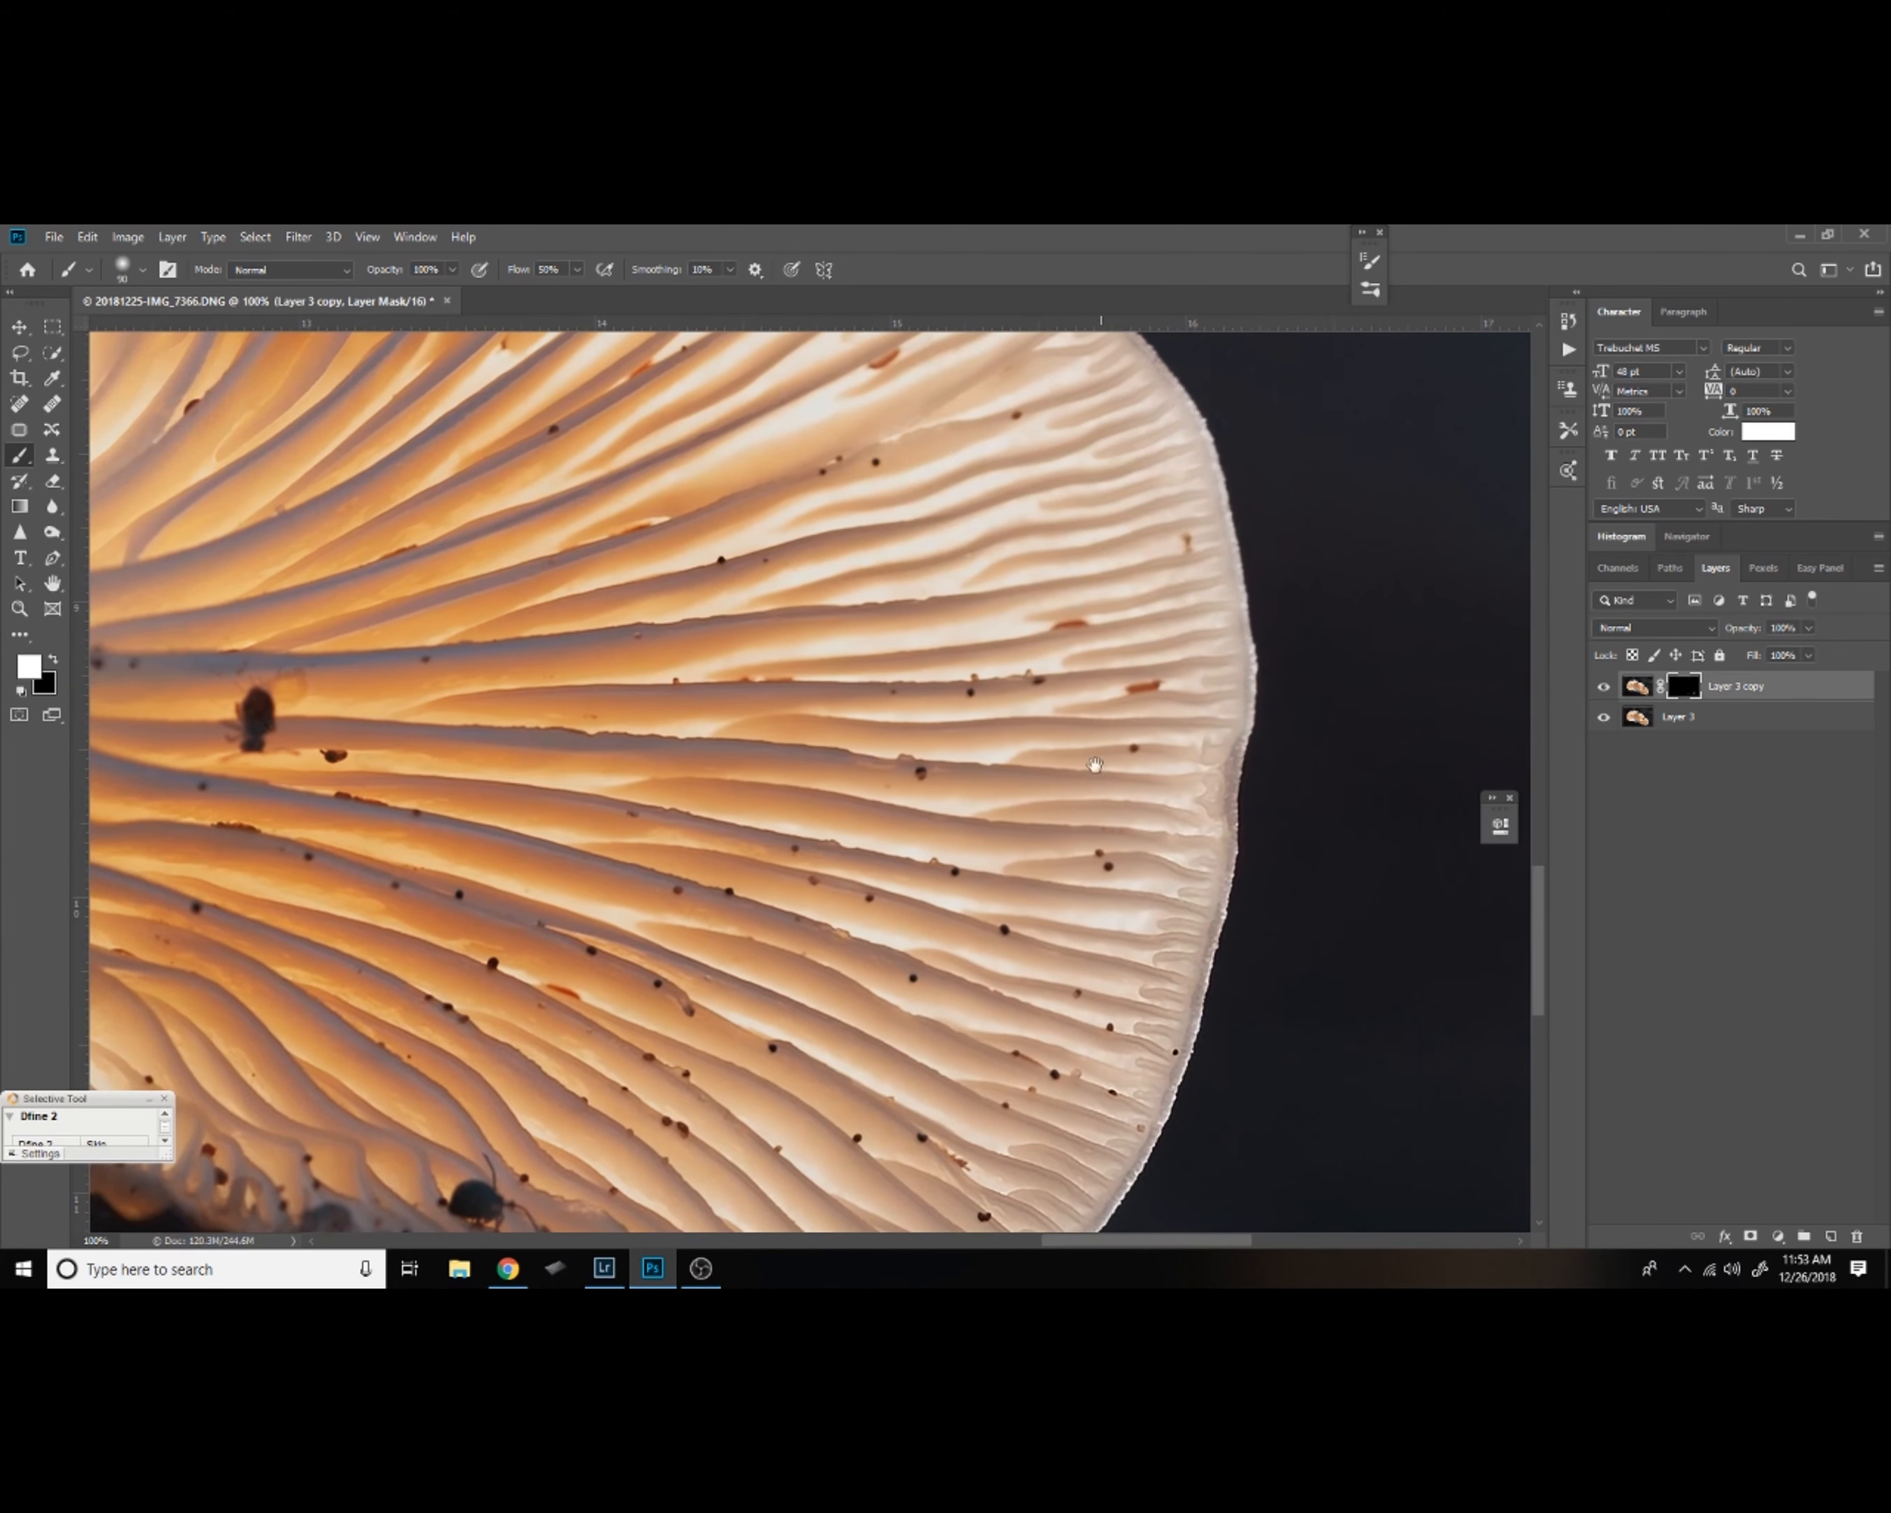
{"action": "left_click_drag", "start_coordinate": [1050, 657], "coordinate": [1179, 922]}
Paint the sharpening into the mask over the insect in the glowing gap between the two larger stems.
{"action": "left_click_drag", "start_coordinate": [460, 749], "coordinate": [1121, 816]}
{"action": "left_click_drag", "start_coordinate": [621, 873], "coordinate": [781, 828]}
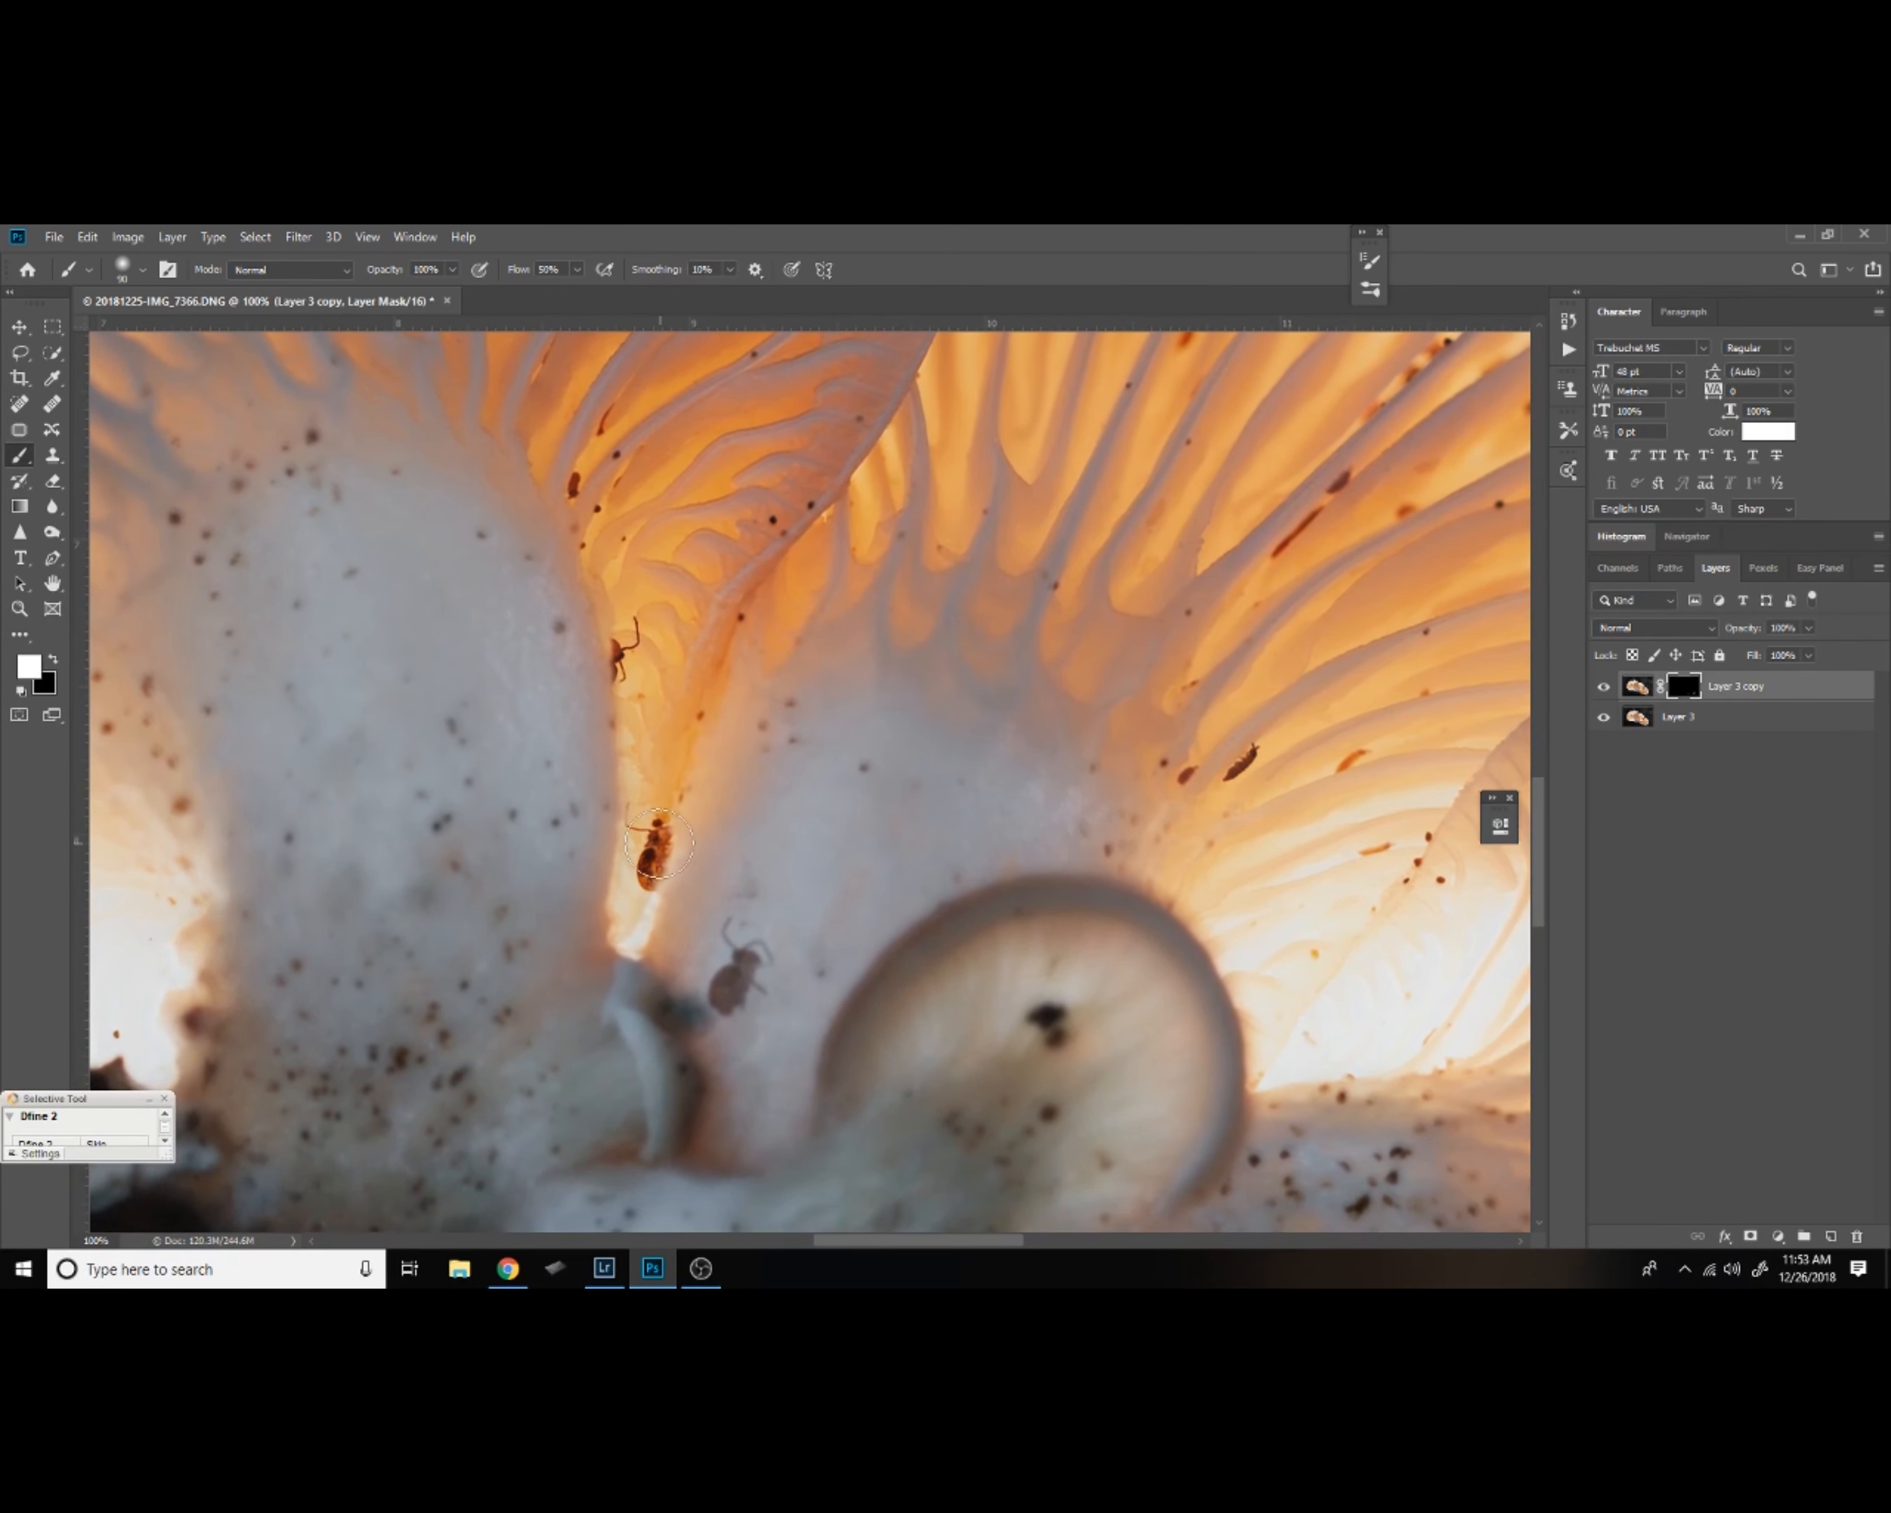
{"action": "left_click_drag", "start_coordinate": [857, 760], "coordinate": [929, 591]}
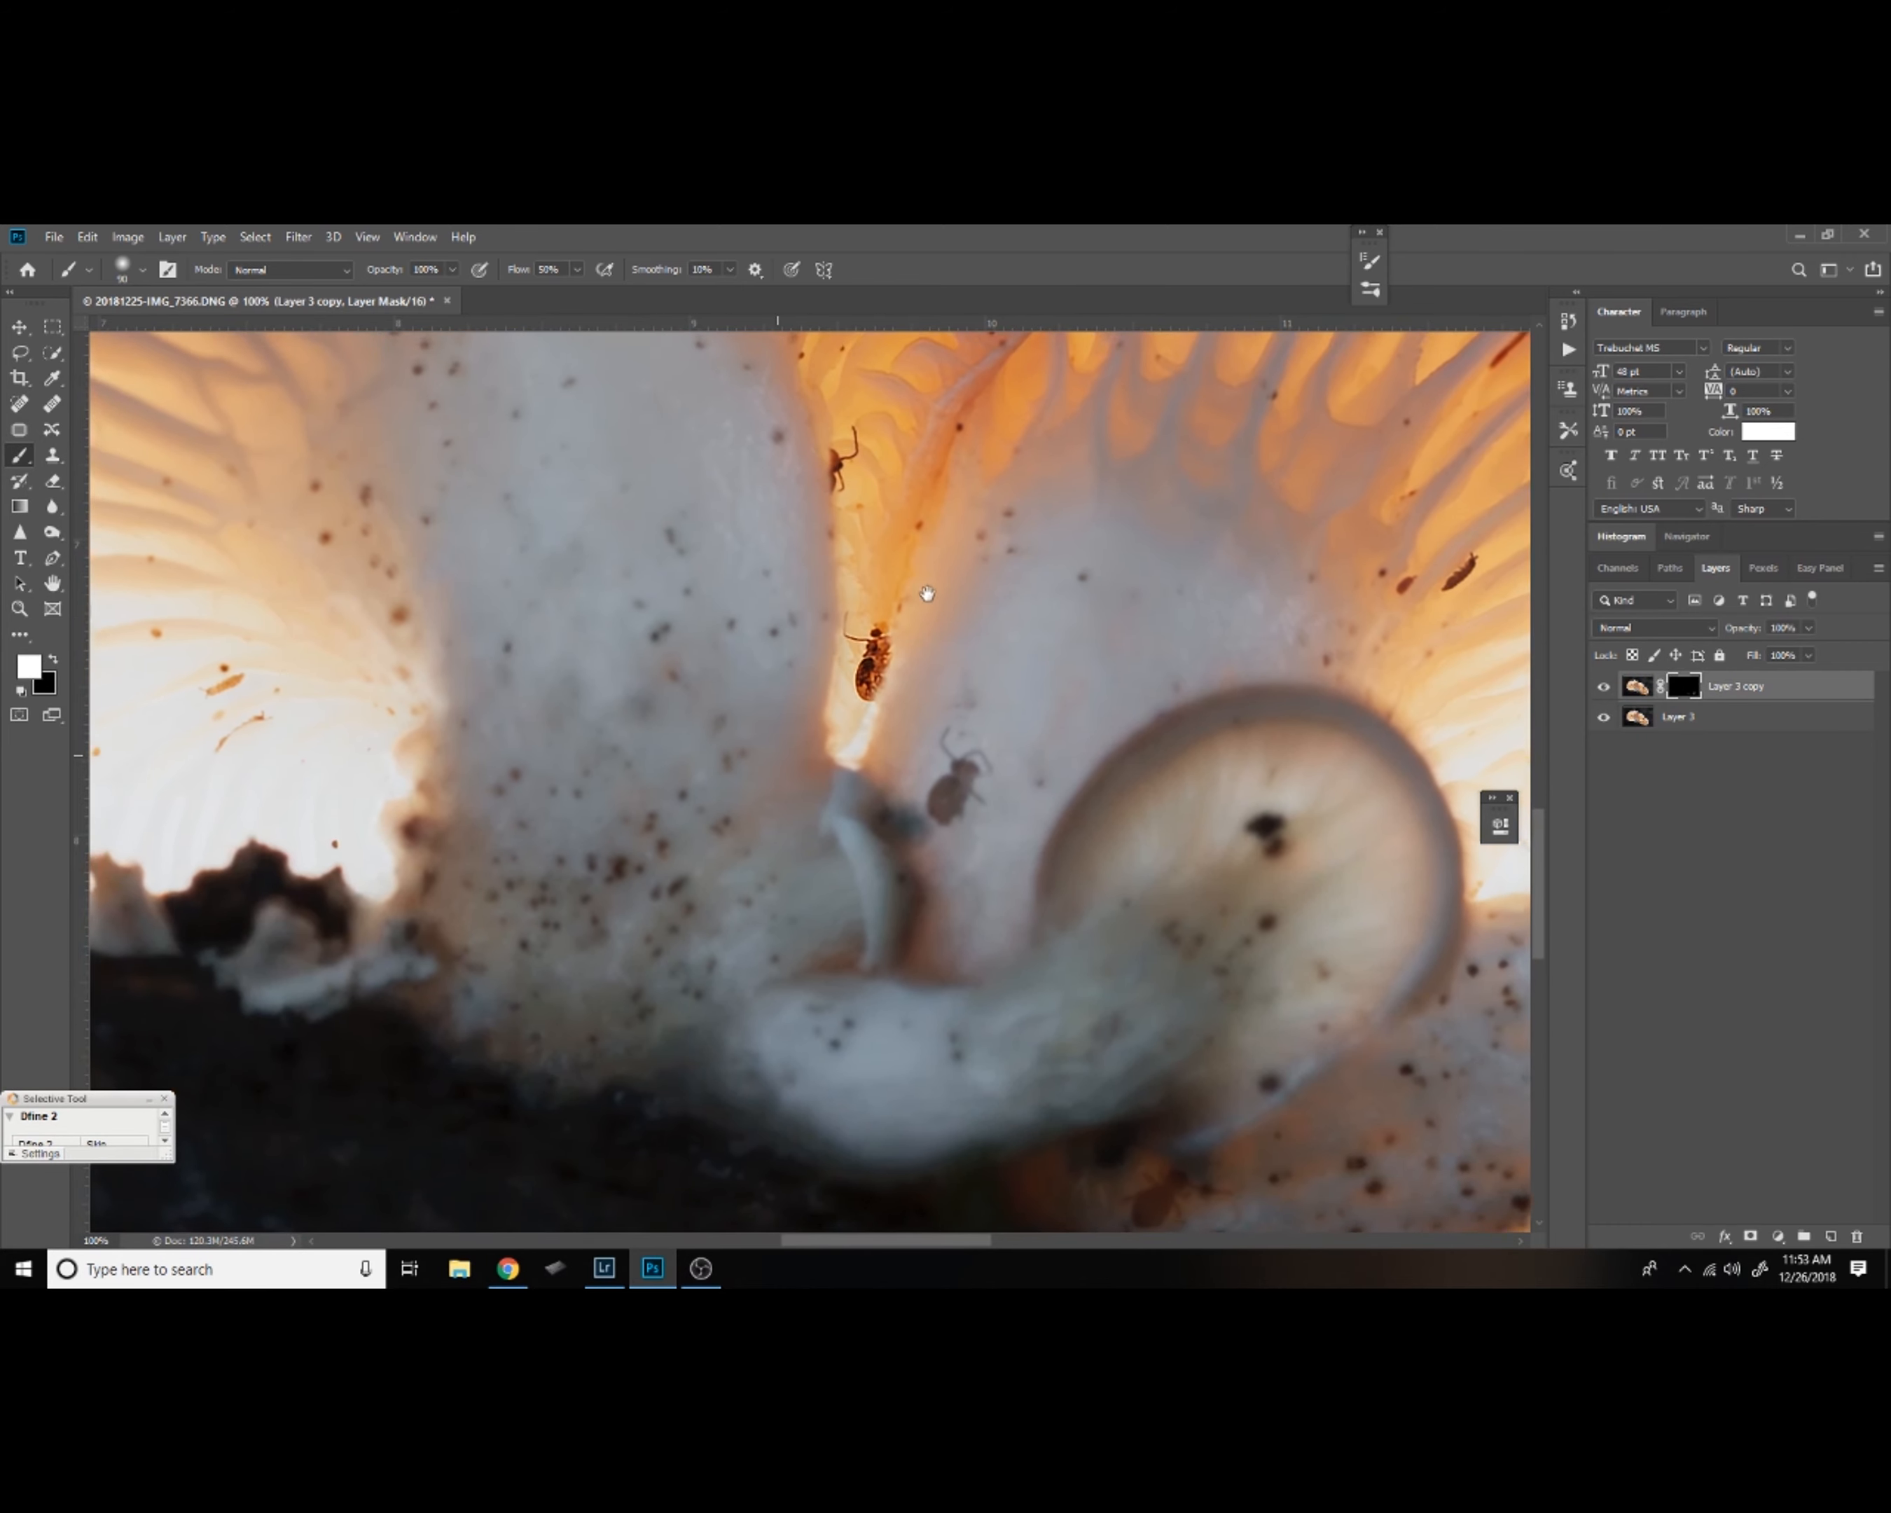
{"action": "left_click_drag", "start_coordinate": [886, 760], "coordinate": [1076, 886]}
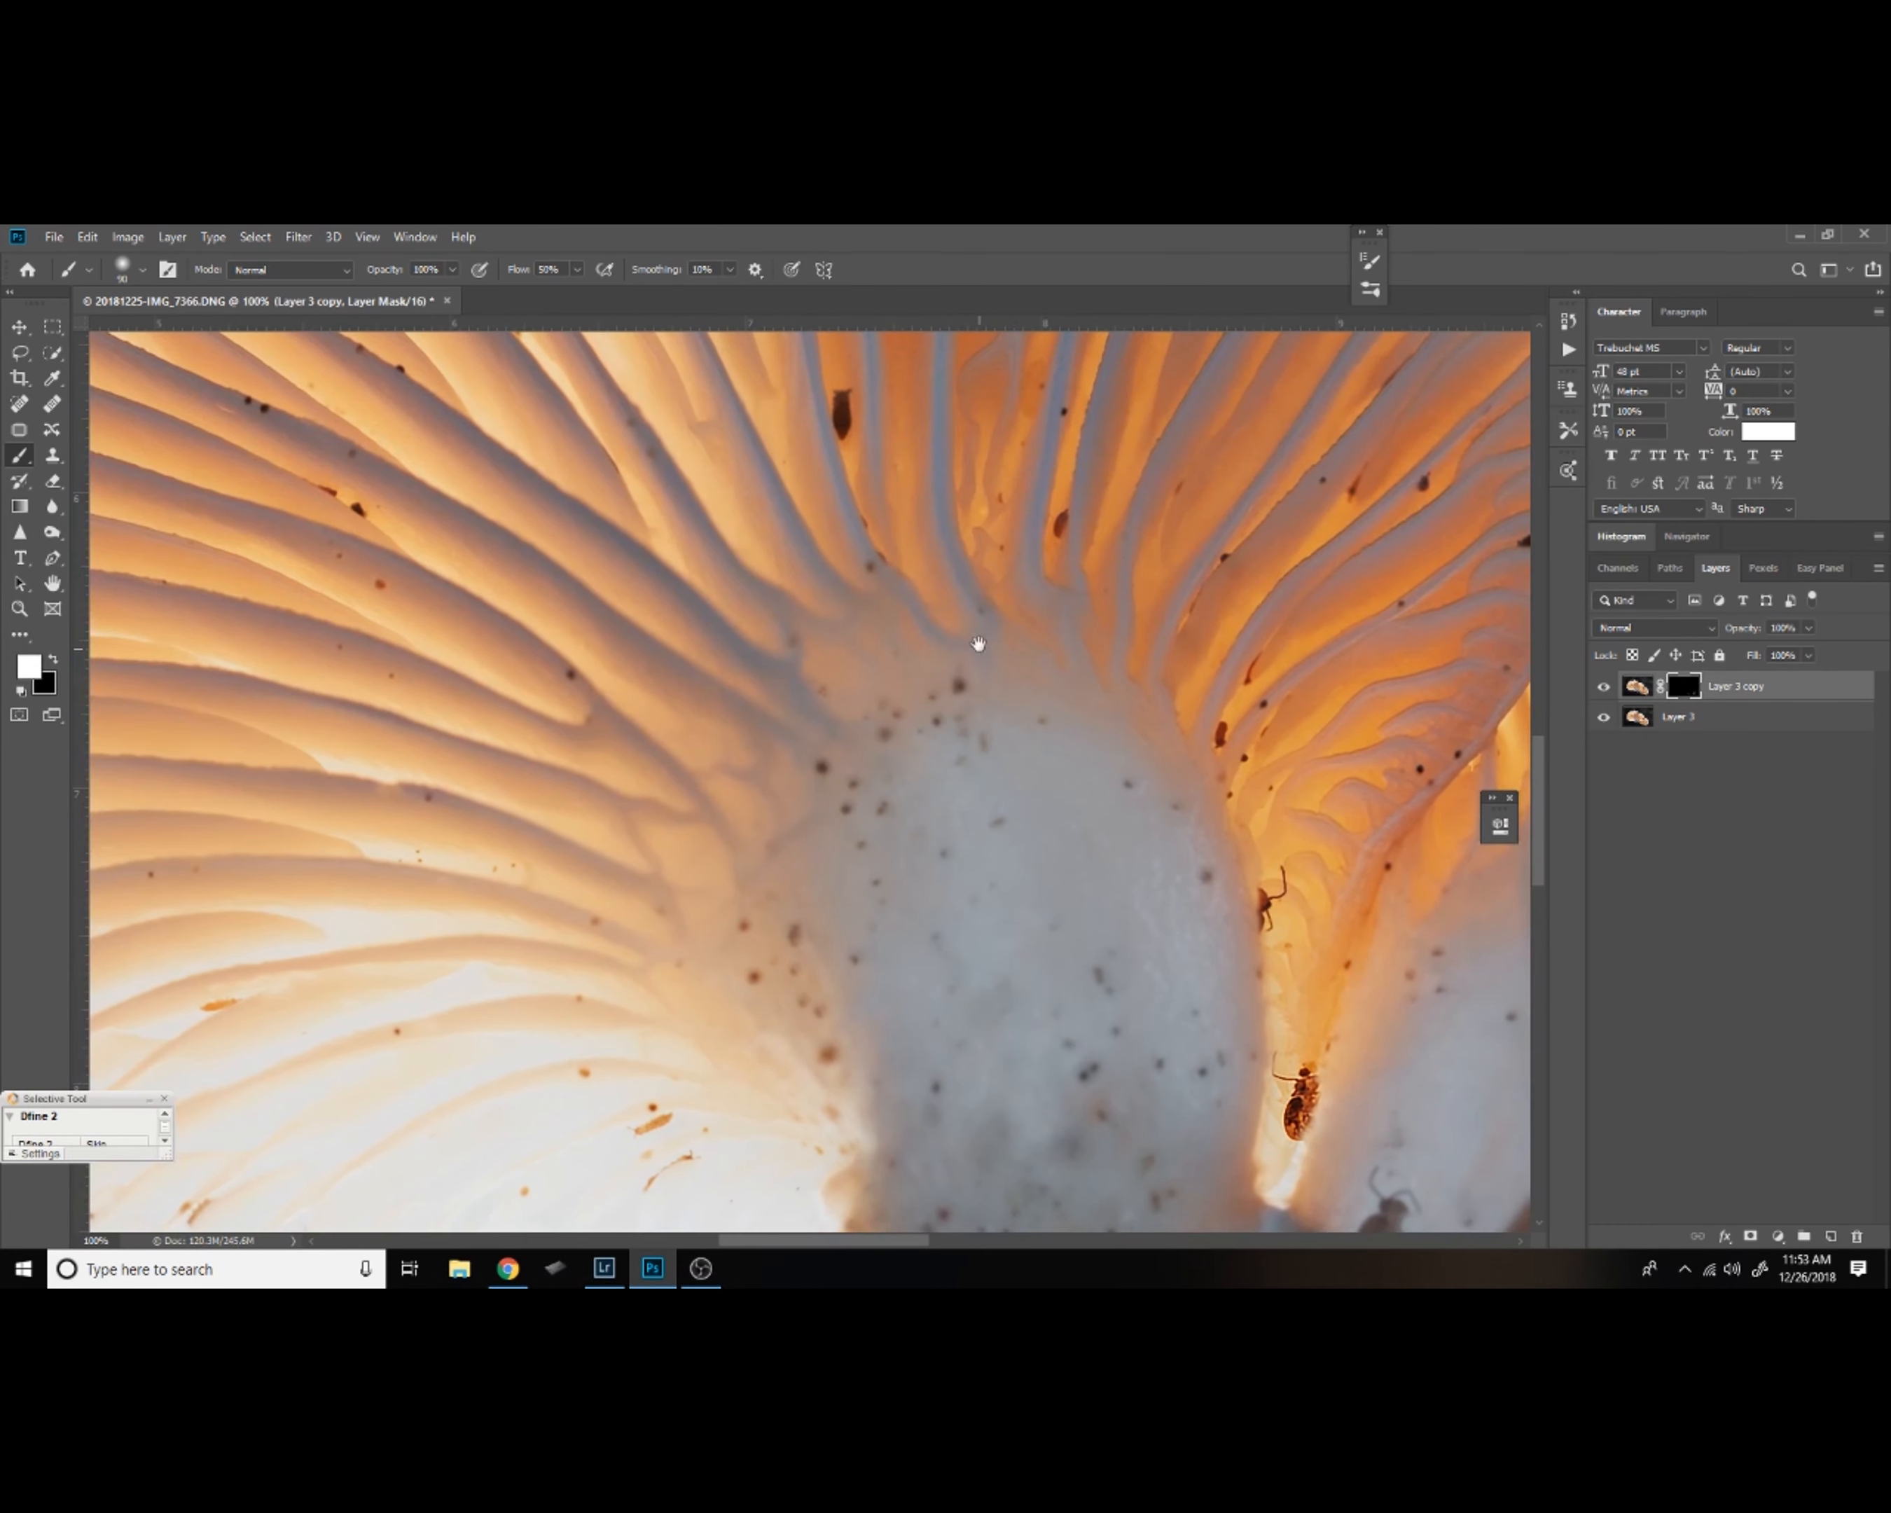
{"action": "left_click_drag", "start_coordinate": [979, 642], "coordinate": [1010, 870]}
Enlarge the mask brush to 300 px and paint the sharpening over the dark log beneath the mushrooms.
{"action": "key", "text": "z"}
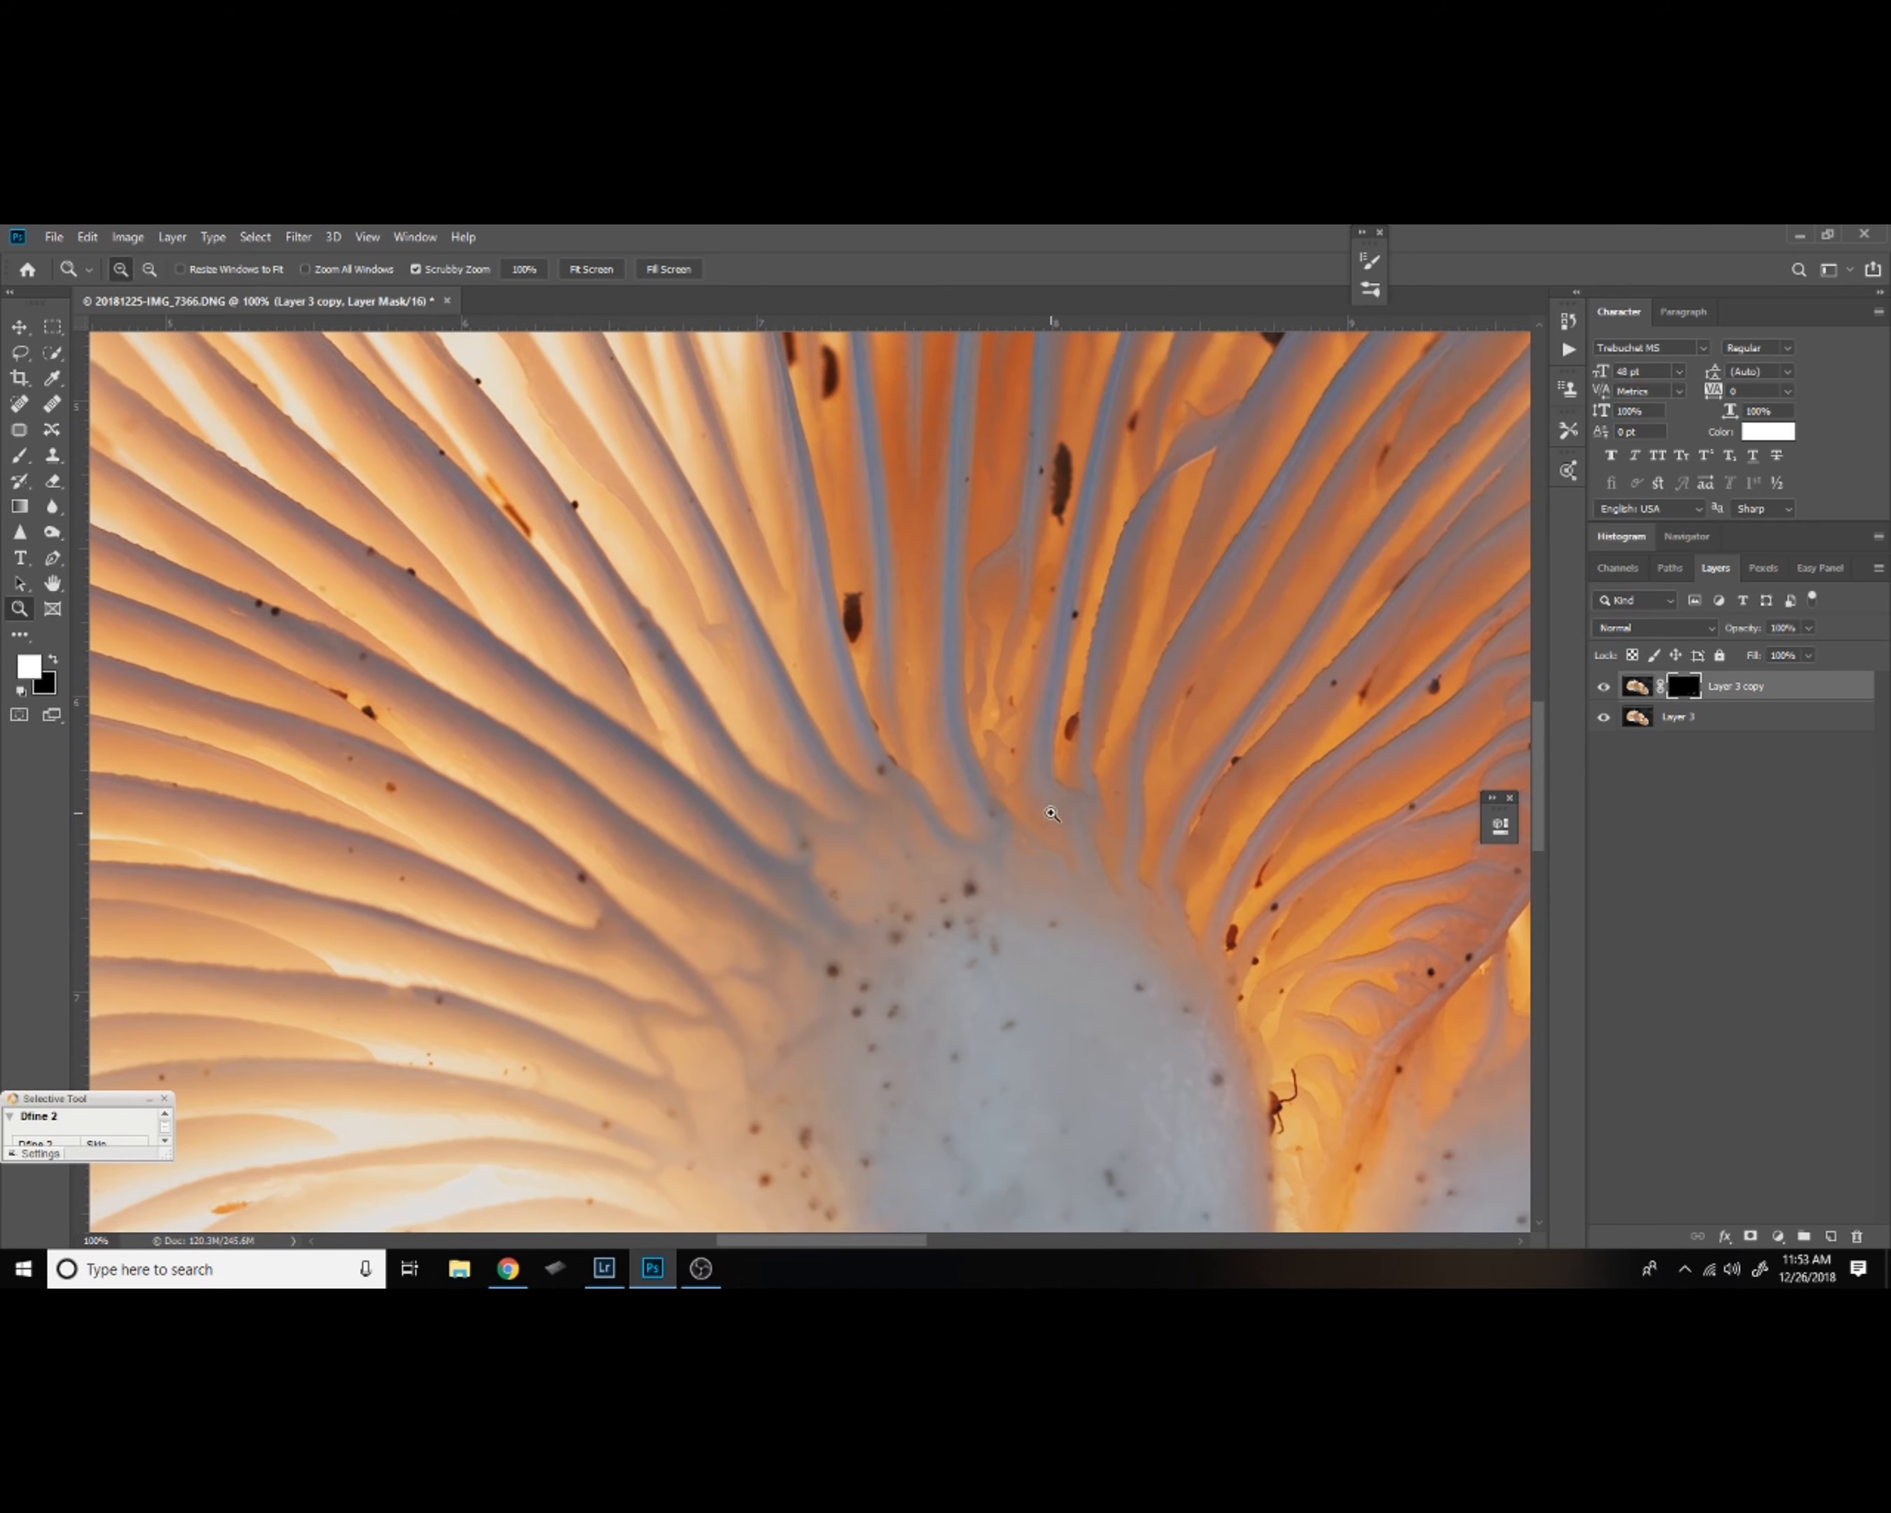
{"action": "left_click", "coordinate": [1049, 839], "text": "alt"}
{"action": "left_click", "coordinate": [1049, 840], "text": "alt"}
{"action": "left_click_drag", "start_coordinate": [1171, 846], "coordinate": [799, 715]}
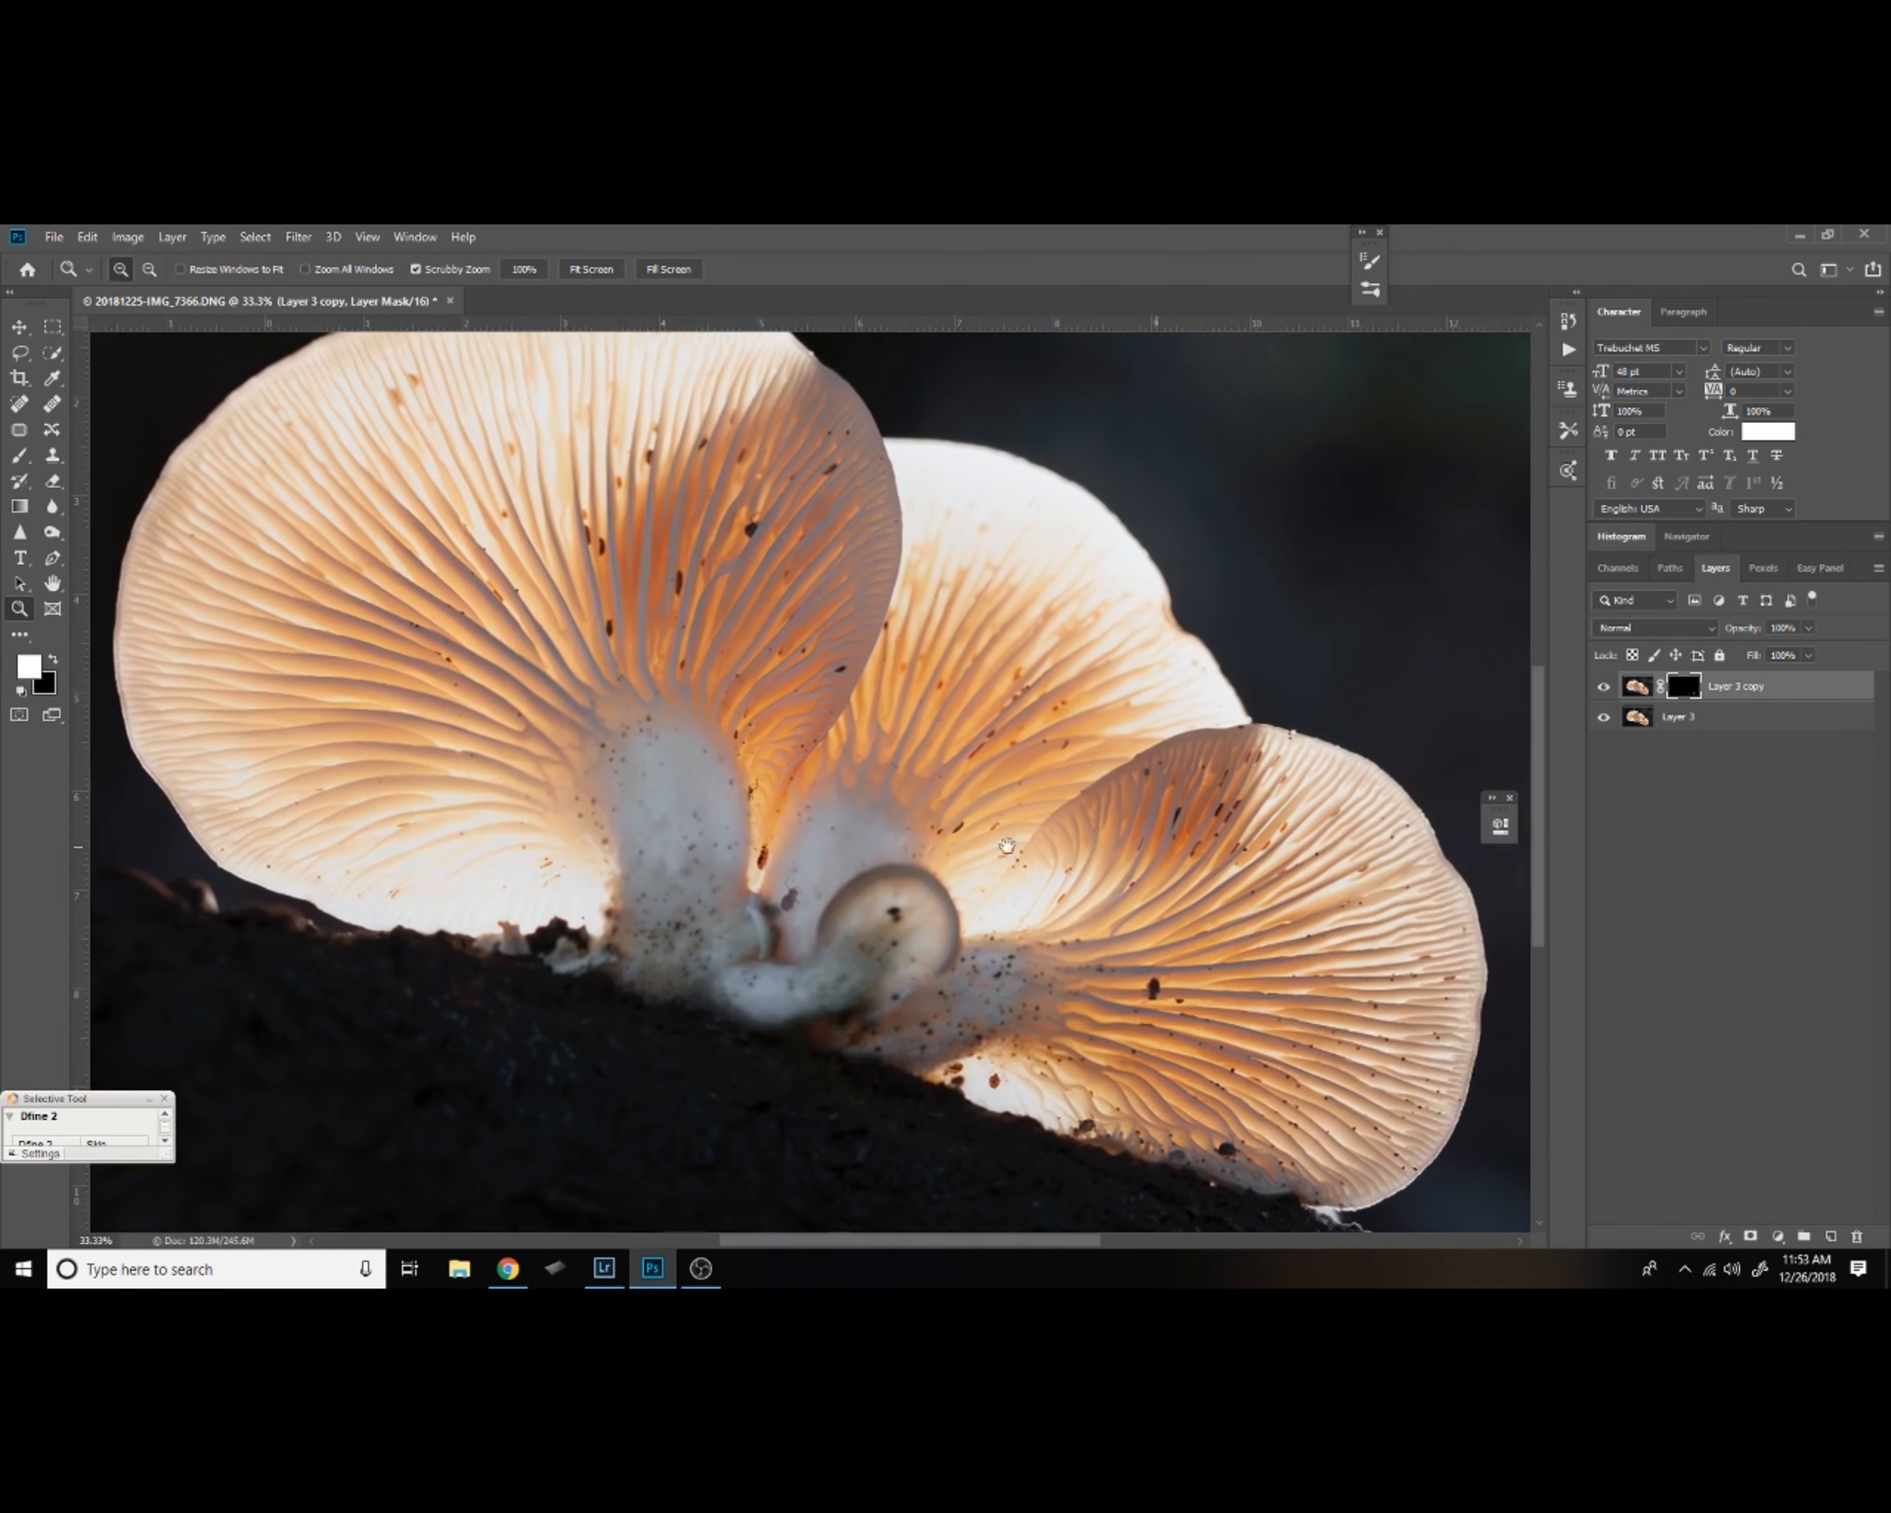
{"action": "left_click_drag", "start_coordinate": [1012, 901], "coordinate": [986, 773]}
{"action": "key", "text": "b"}
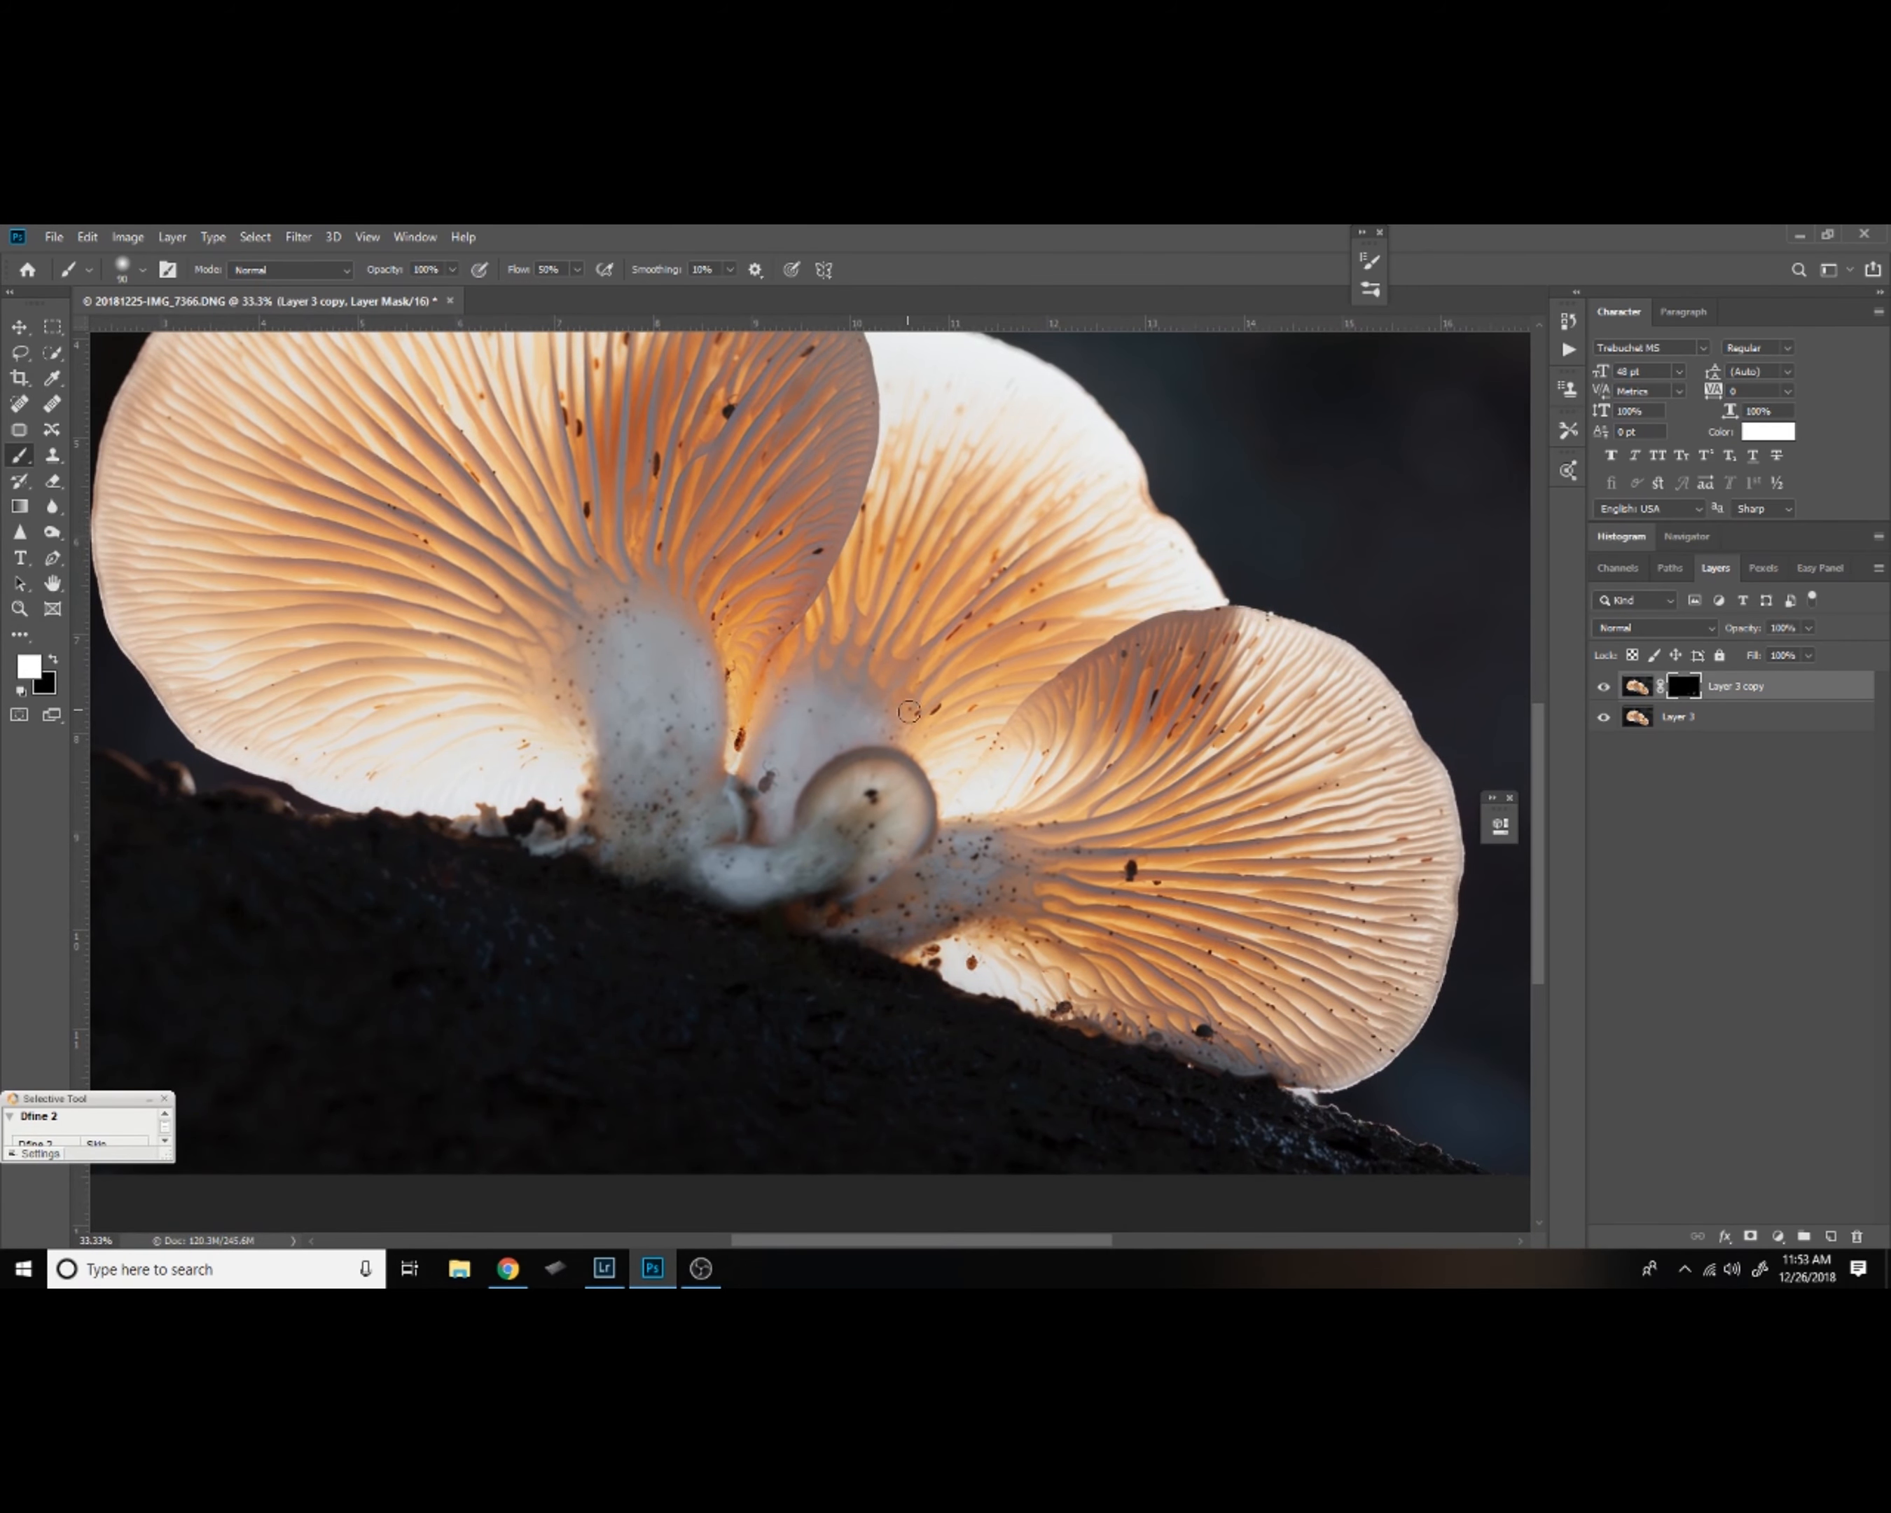
{"action": "key", "text": "bracketright"}
{"action": "key", "text": "bracketright"}
{"action": "key", "text": "bracketright"}
{"action": "key", "text": "bracketright"}
{"action": "key", "text": "bracketright"}
{"action": "key", "text": "bracketright"}
{"action": "key", "text": "bracketright"}
{"action": "mouse_move", "coordinate": [1272, 1005]}
{"action": "left_mouse_down"}
{"action": "mouse_move", "coordinate": [1179, 984]}
{"action": "mouse_move", "coordinate": [1143, 849]}
{"action": "mouse_move", "coordinate": [1167, 774]}
{"action": "left_mouse_up"}
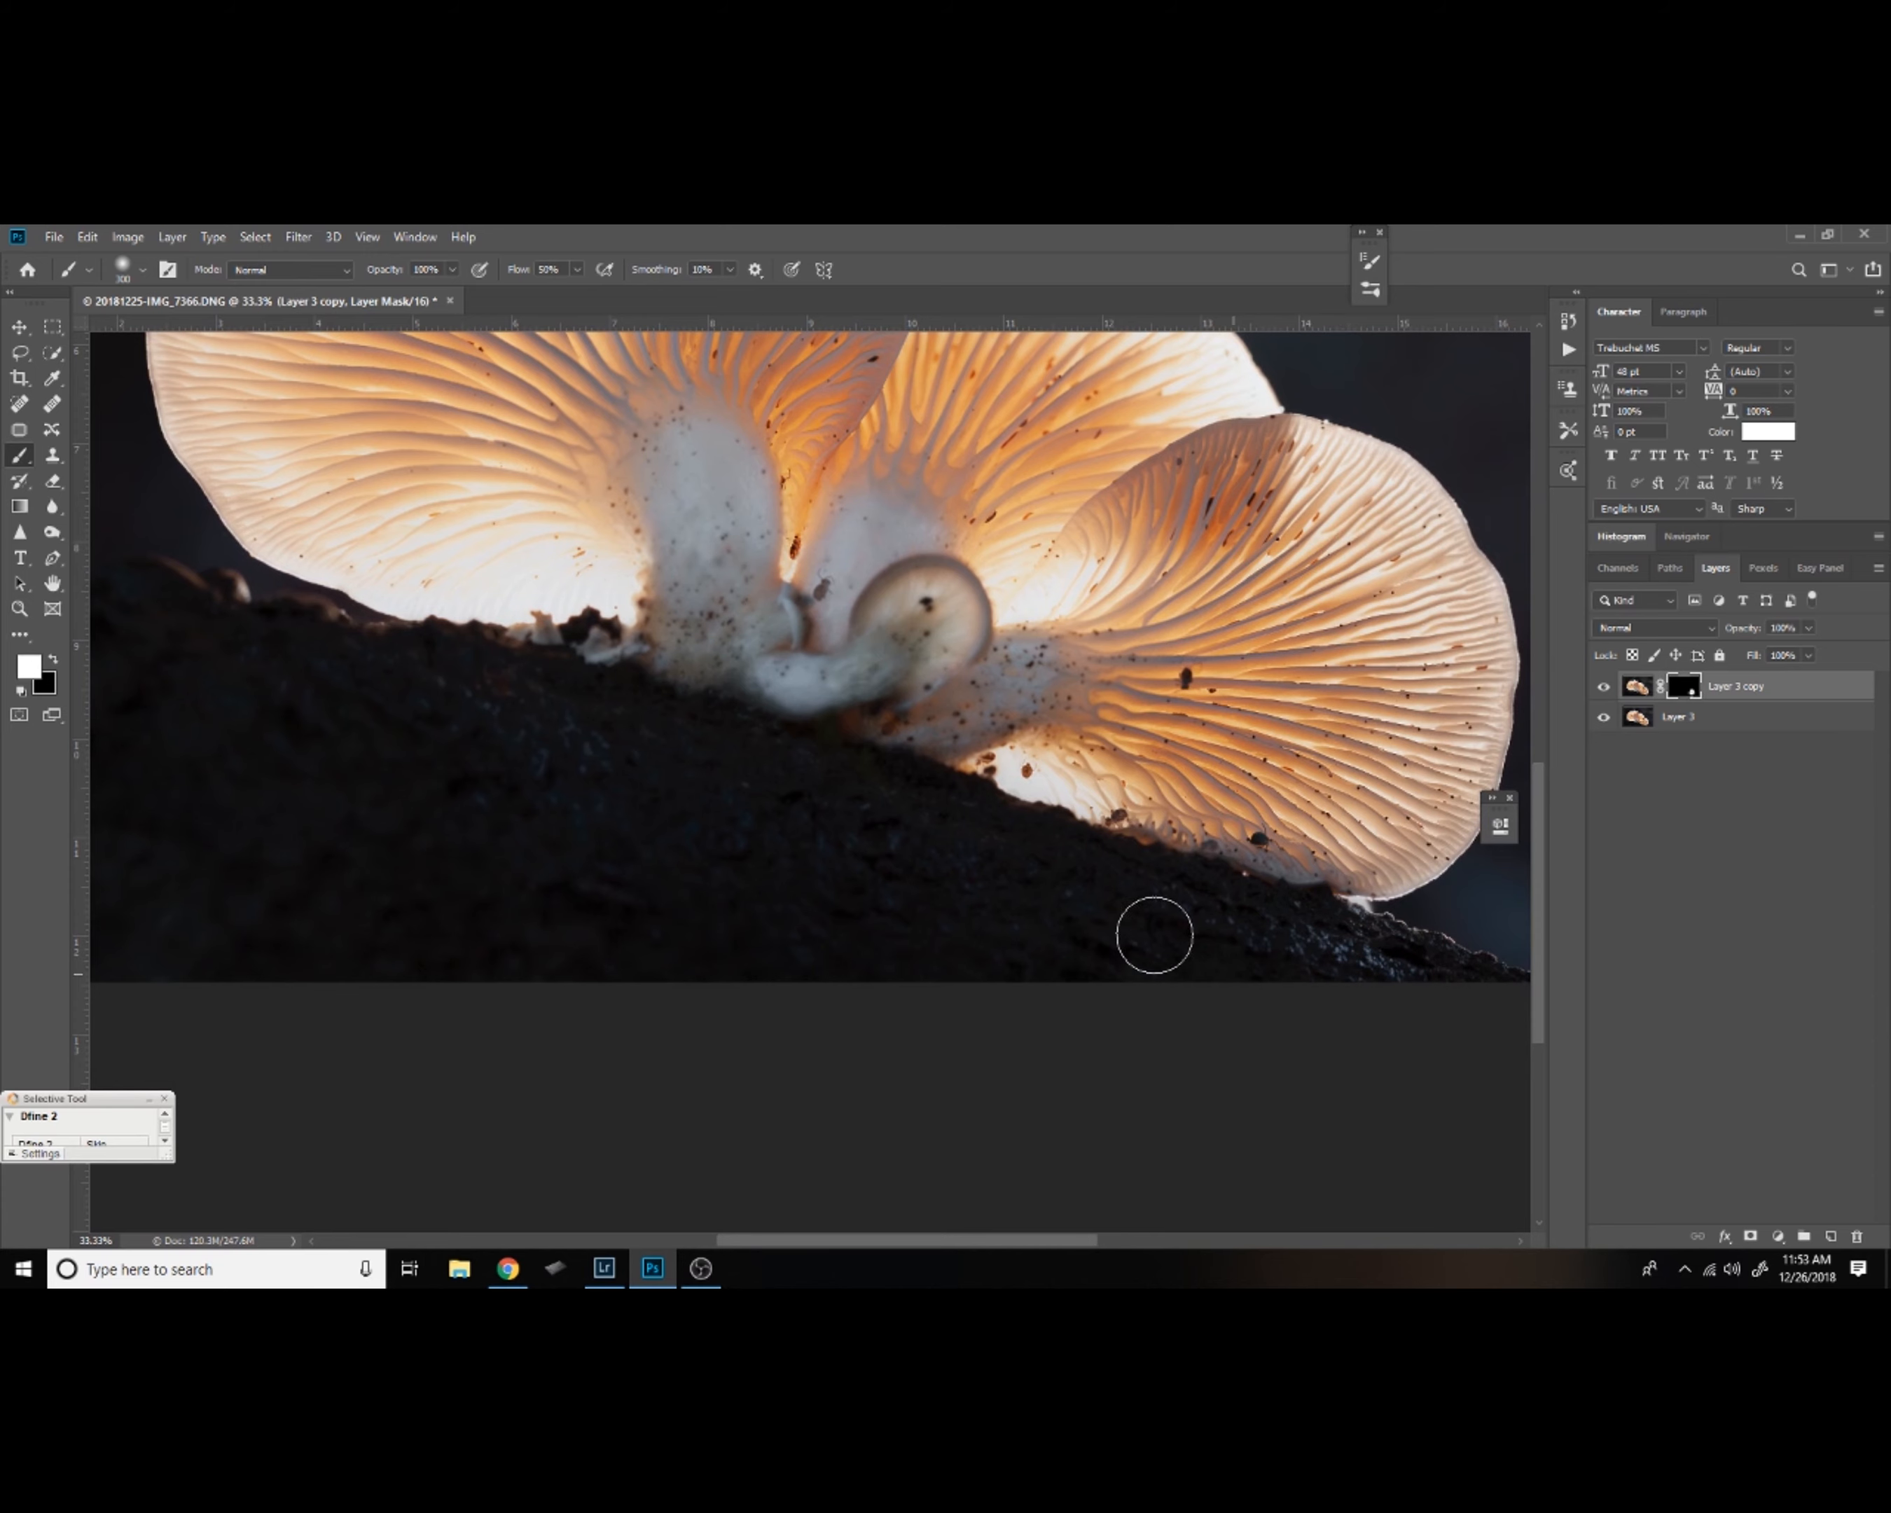
{"action": "left_click_drag", "start_coordinate": [611, 646], "coordinate": [587, 648]}
{"action": "mouse_move", "coordinate": [940, 767]}
{"action": "left_mouse_down"}
{"action": "mouse_move", "coordinate": [1036, 791]}
{"action": "mouse_move", "coordinate": [1053, 766]}
{"action": "left_mouse_up"}
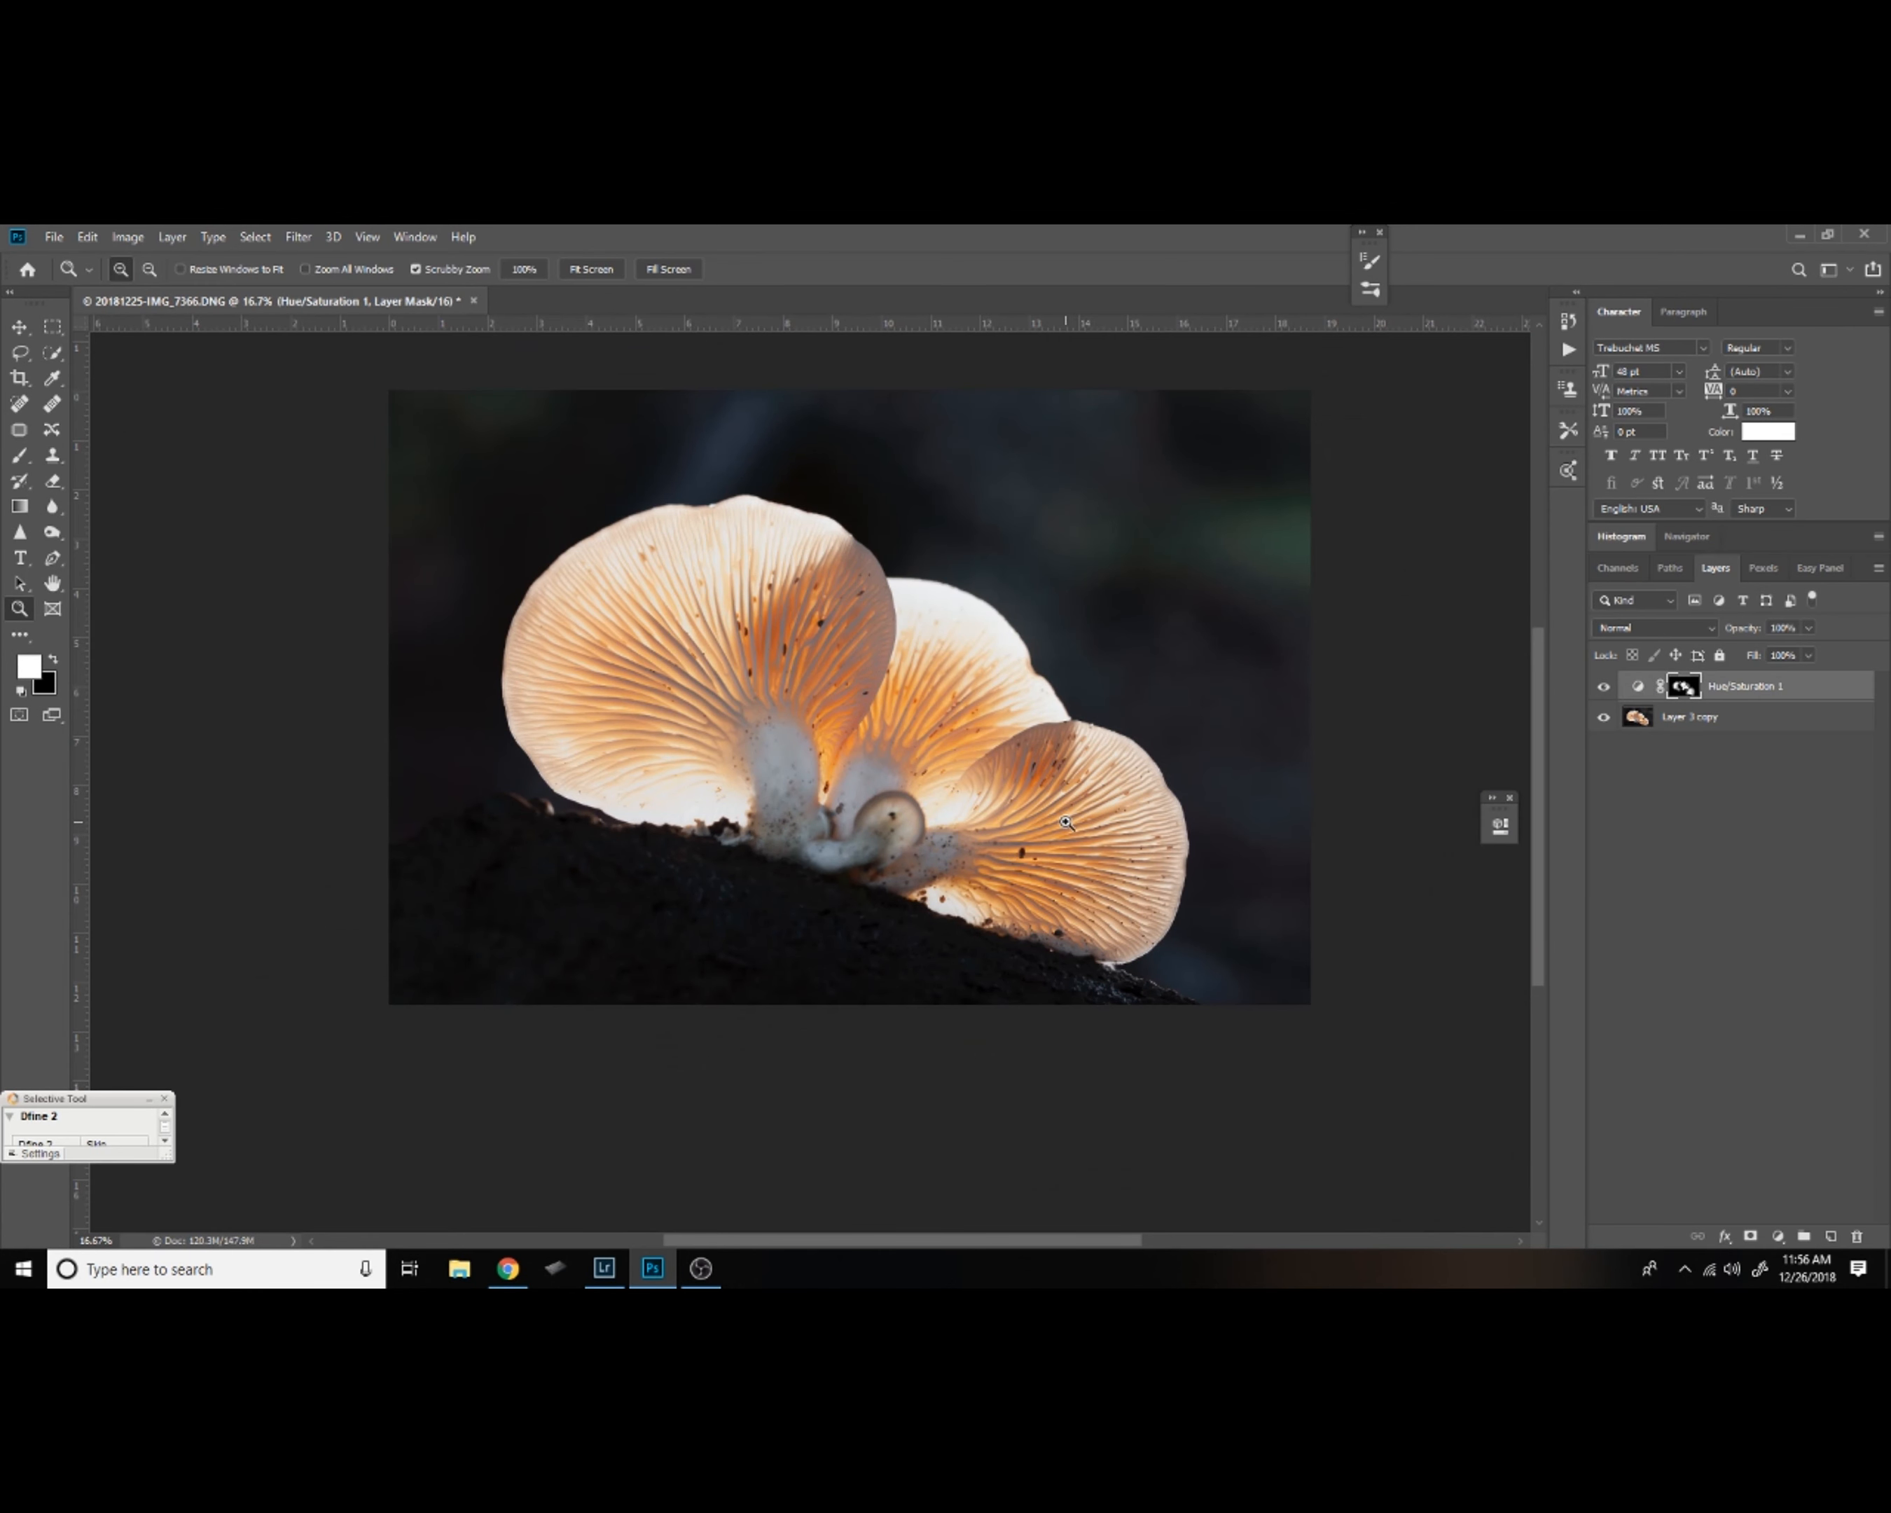
Choose the custom 600 px signature brush preset for the Brush tool.
{"action": "key", "text": "b"}
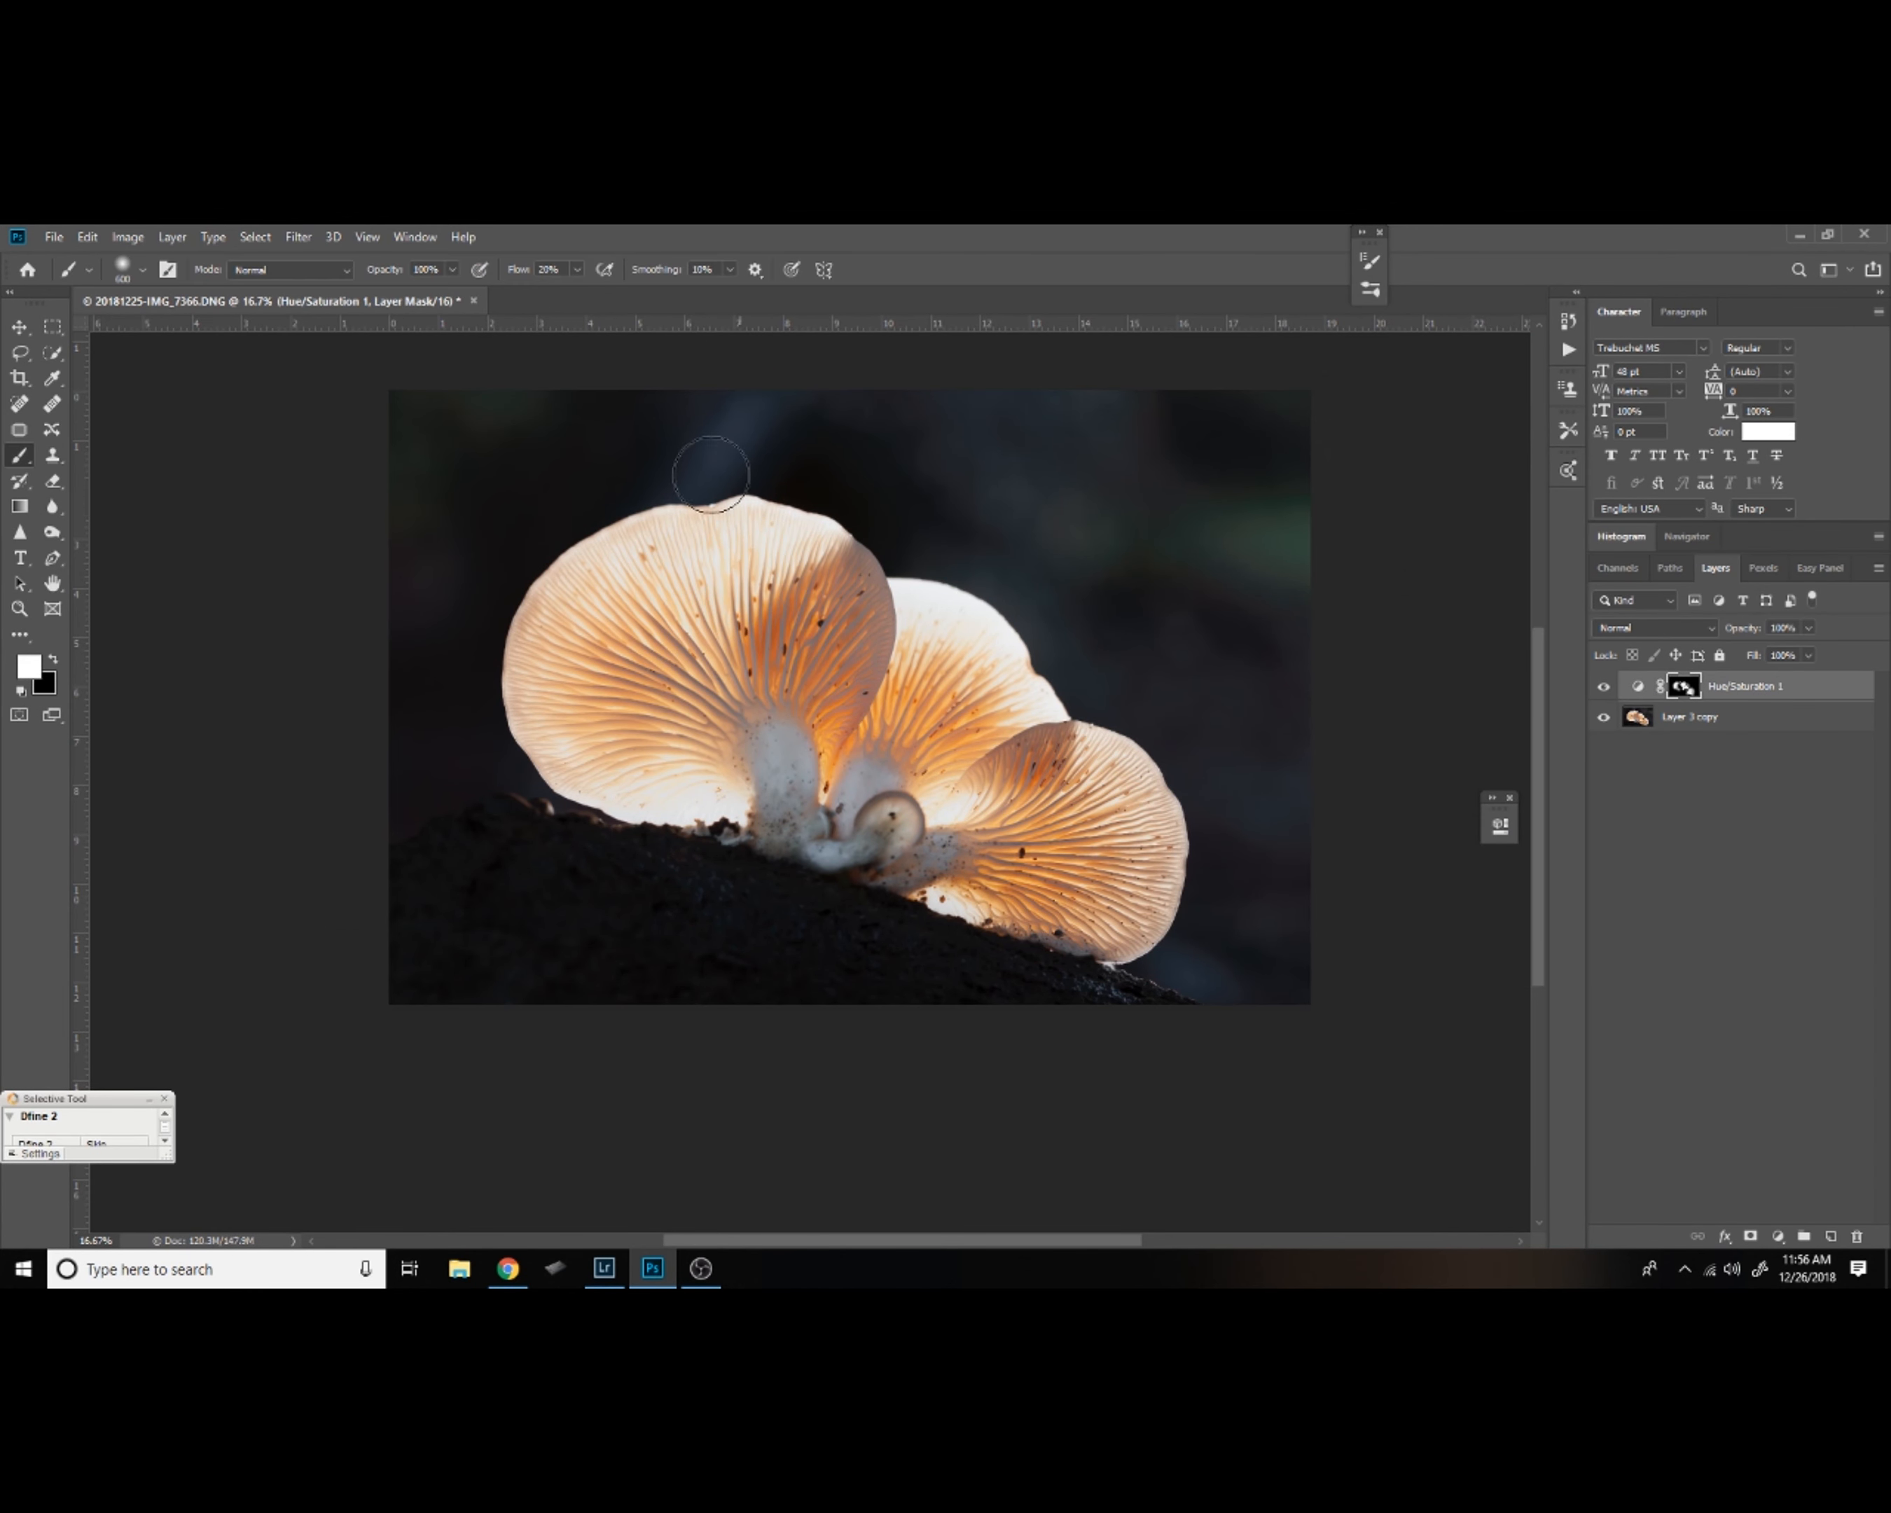
{"action": "left_click", "coordinate": [131, 274]}
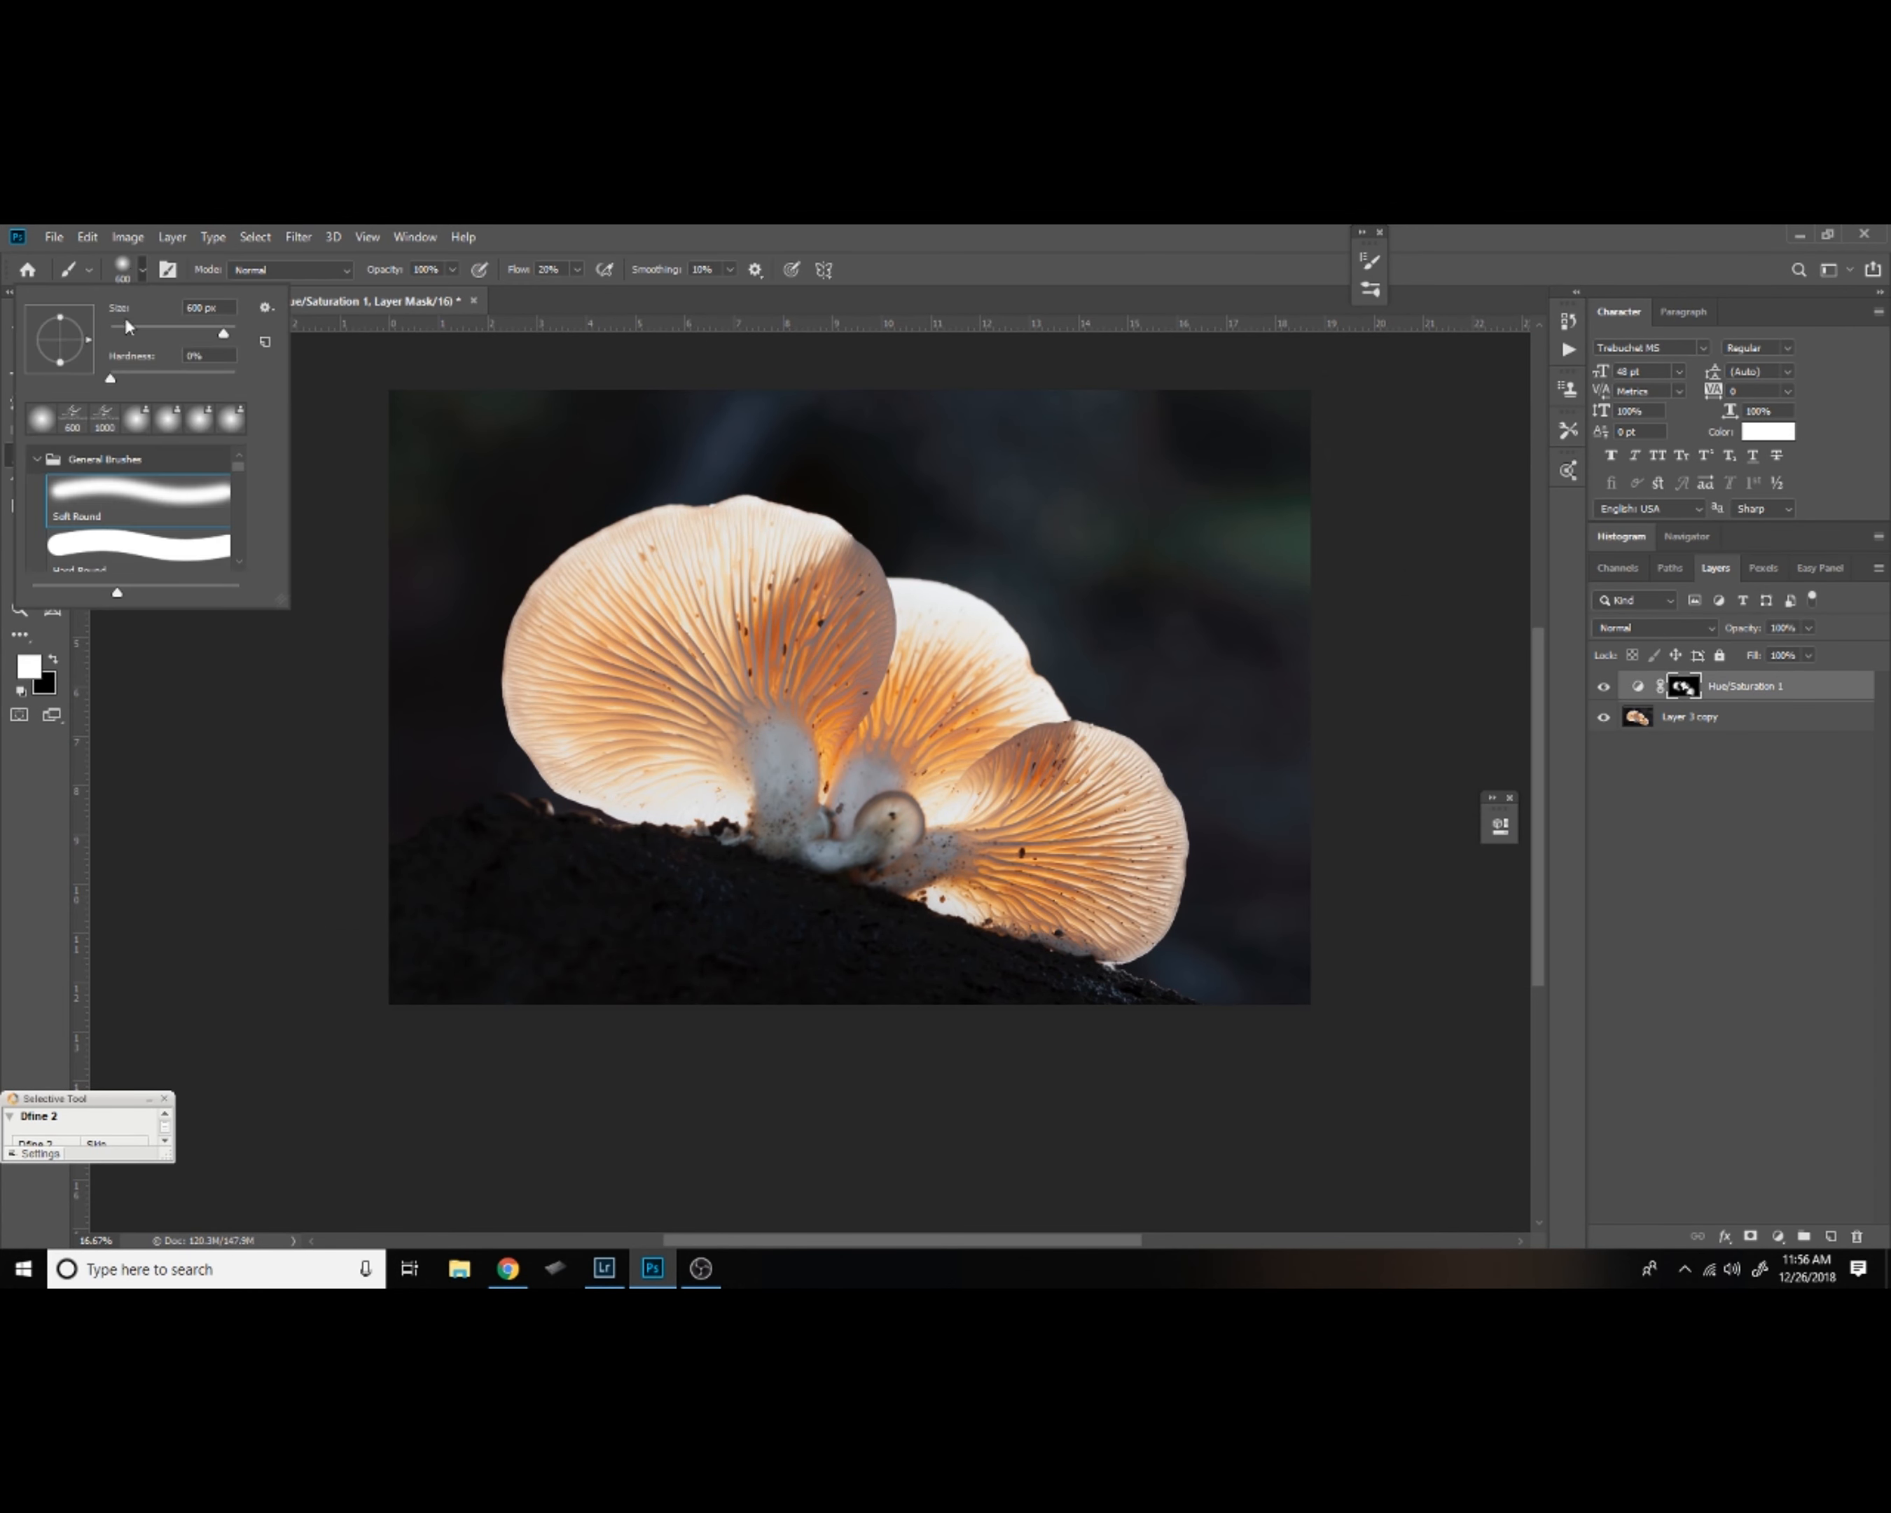
{"action": "left_click", "coordinate": [71, 416]}
Merge the Hue/Saturation 1 adjustment into Layer 3 copy and flatten the image.
{"action": "key", "text": "ctrl+e"}
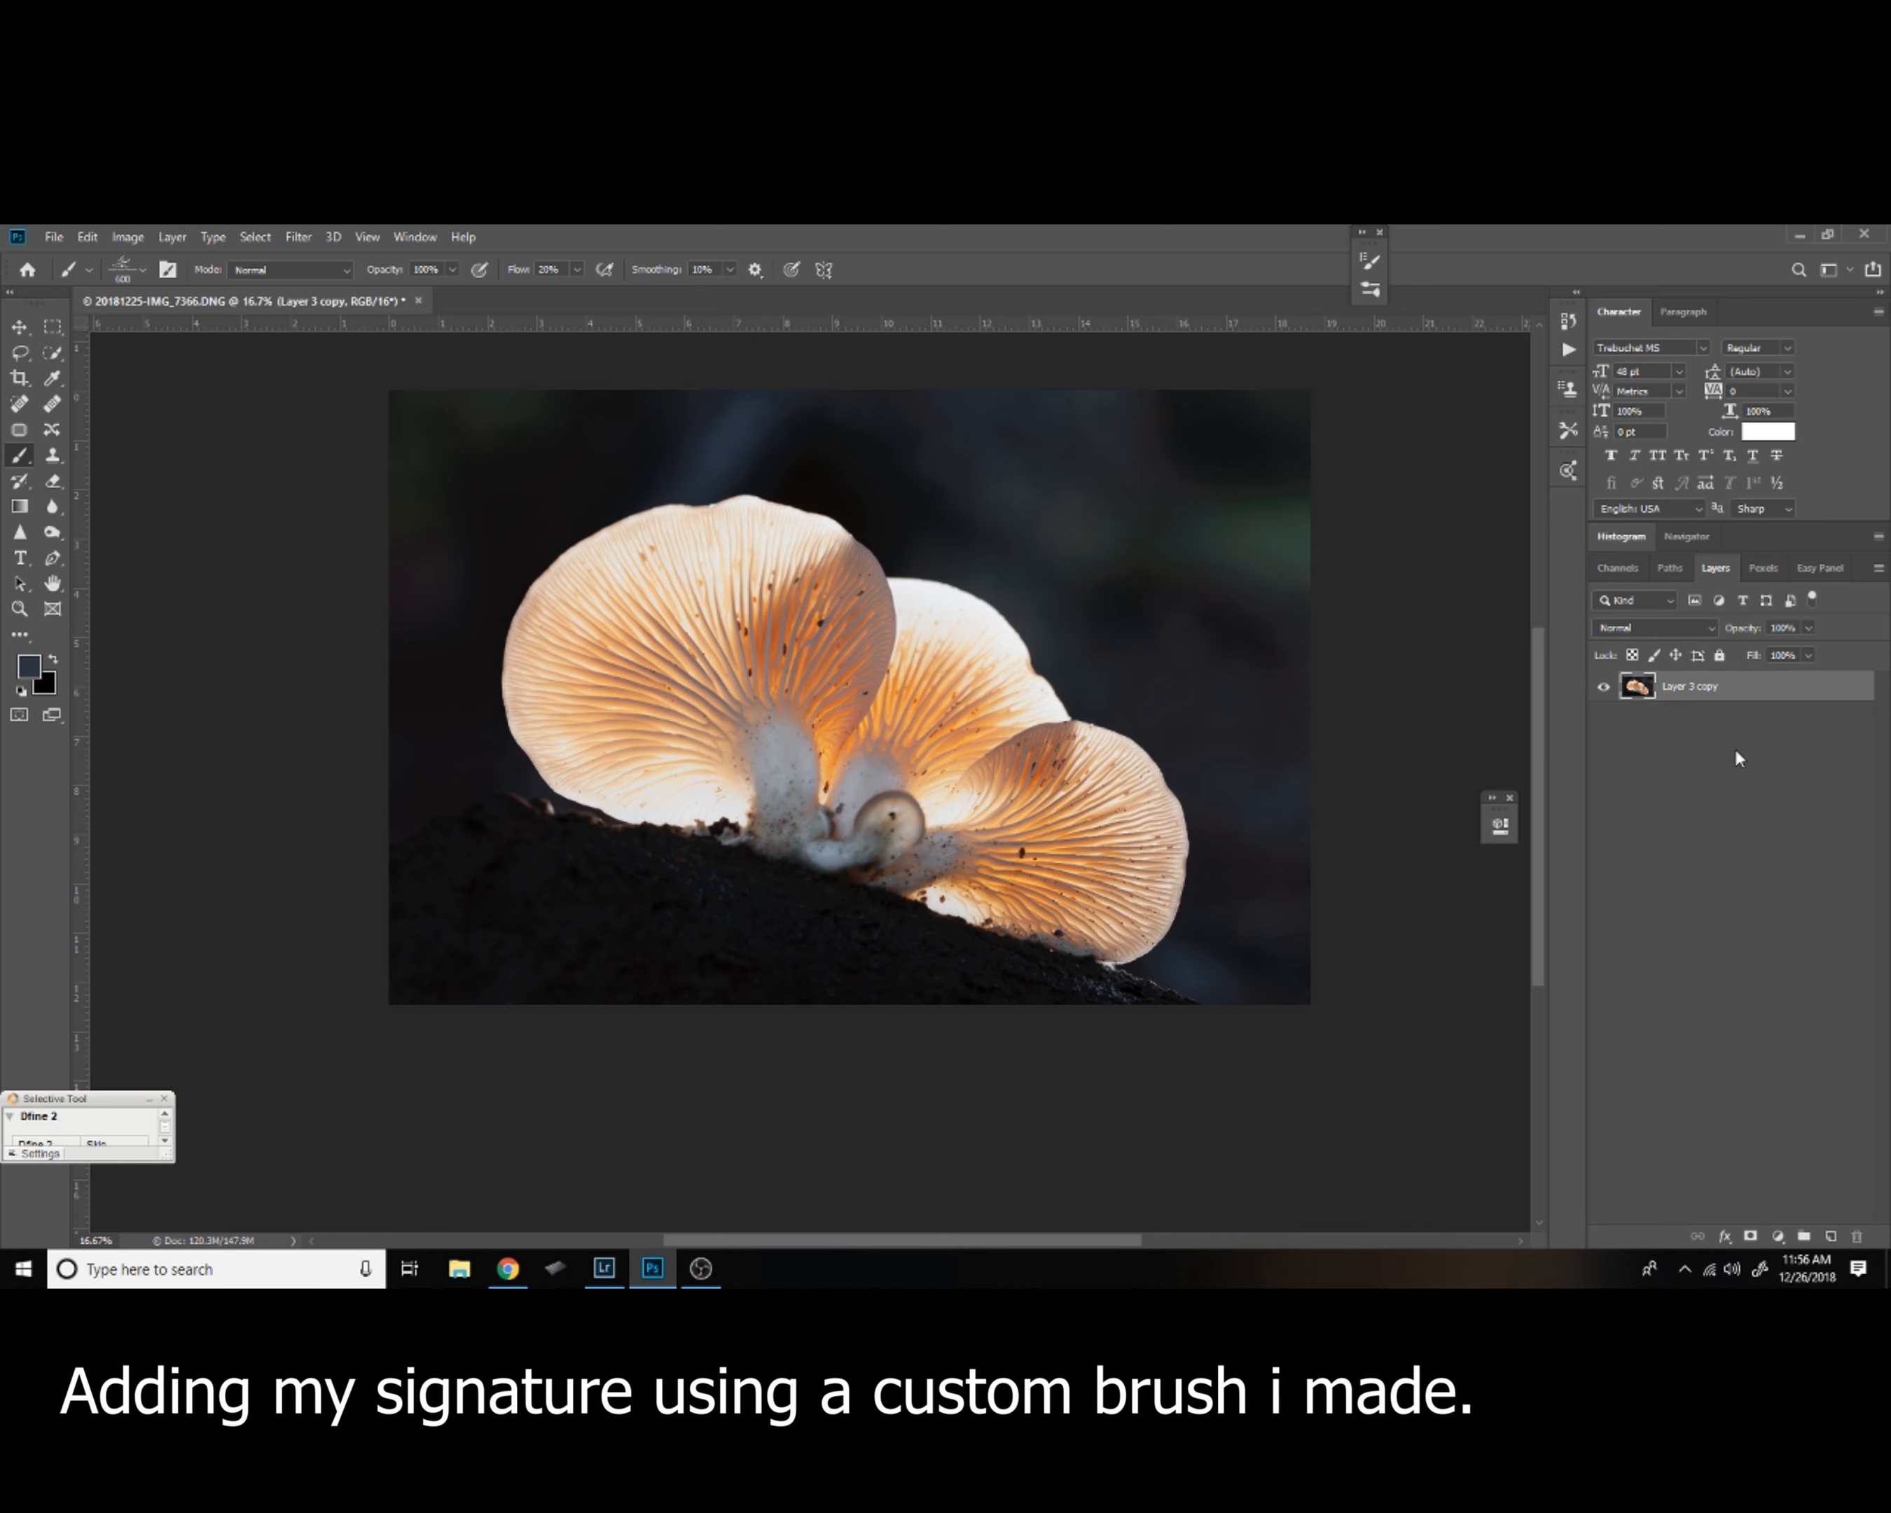
{"action": "left_click", "coordinate": [172, 236]}
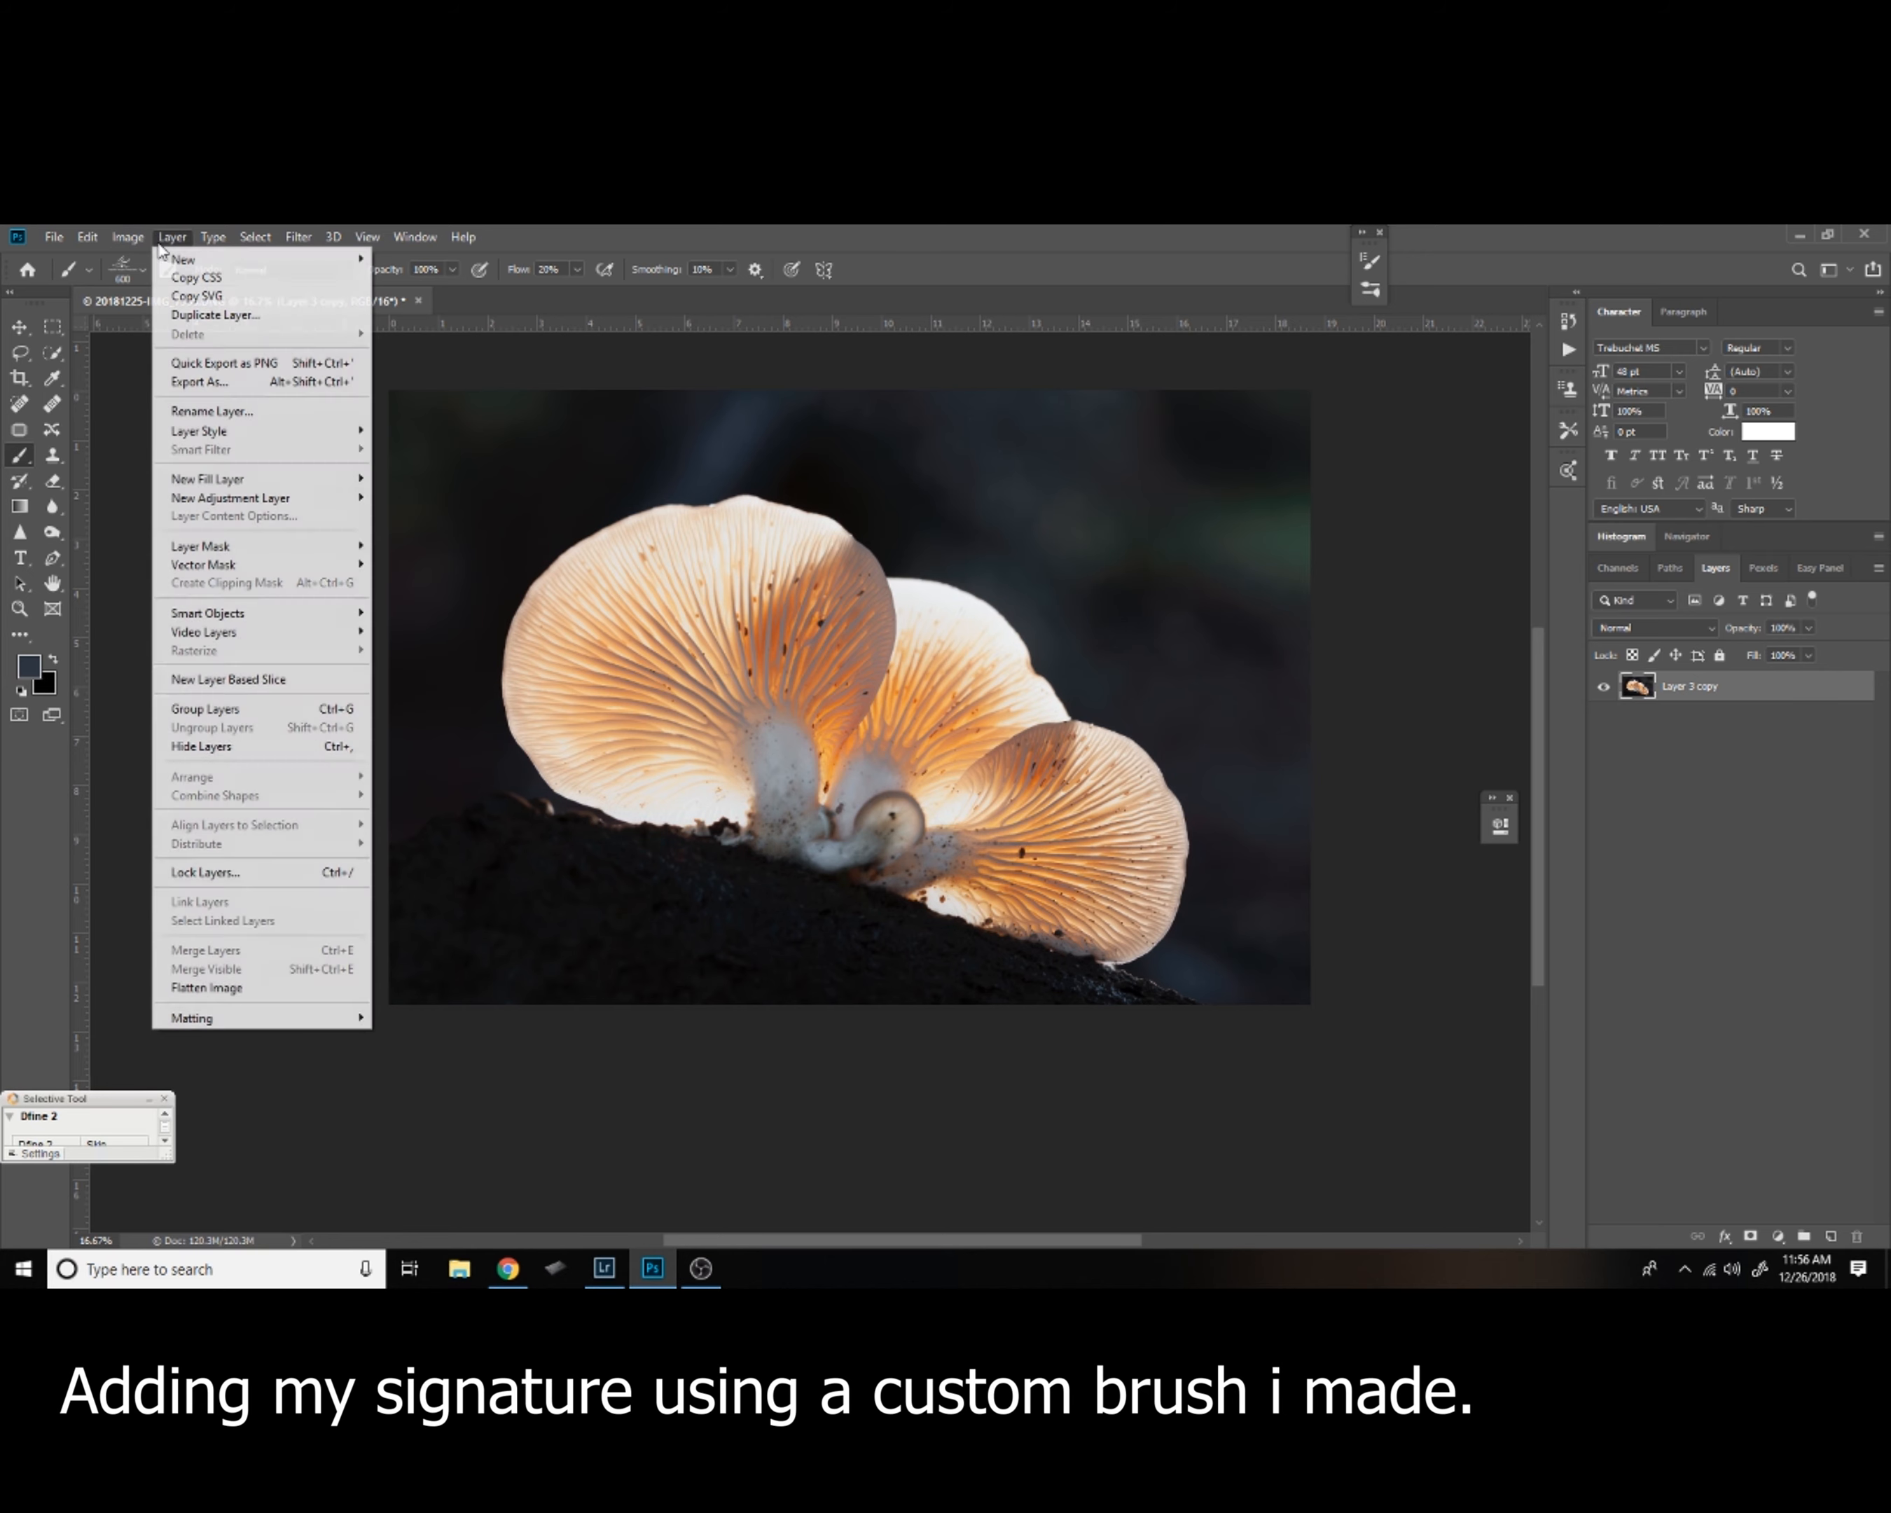
{"action": "left_click", "coordinate": [207, 987]}
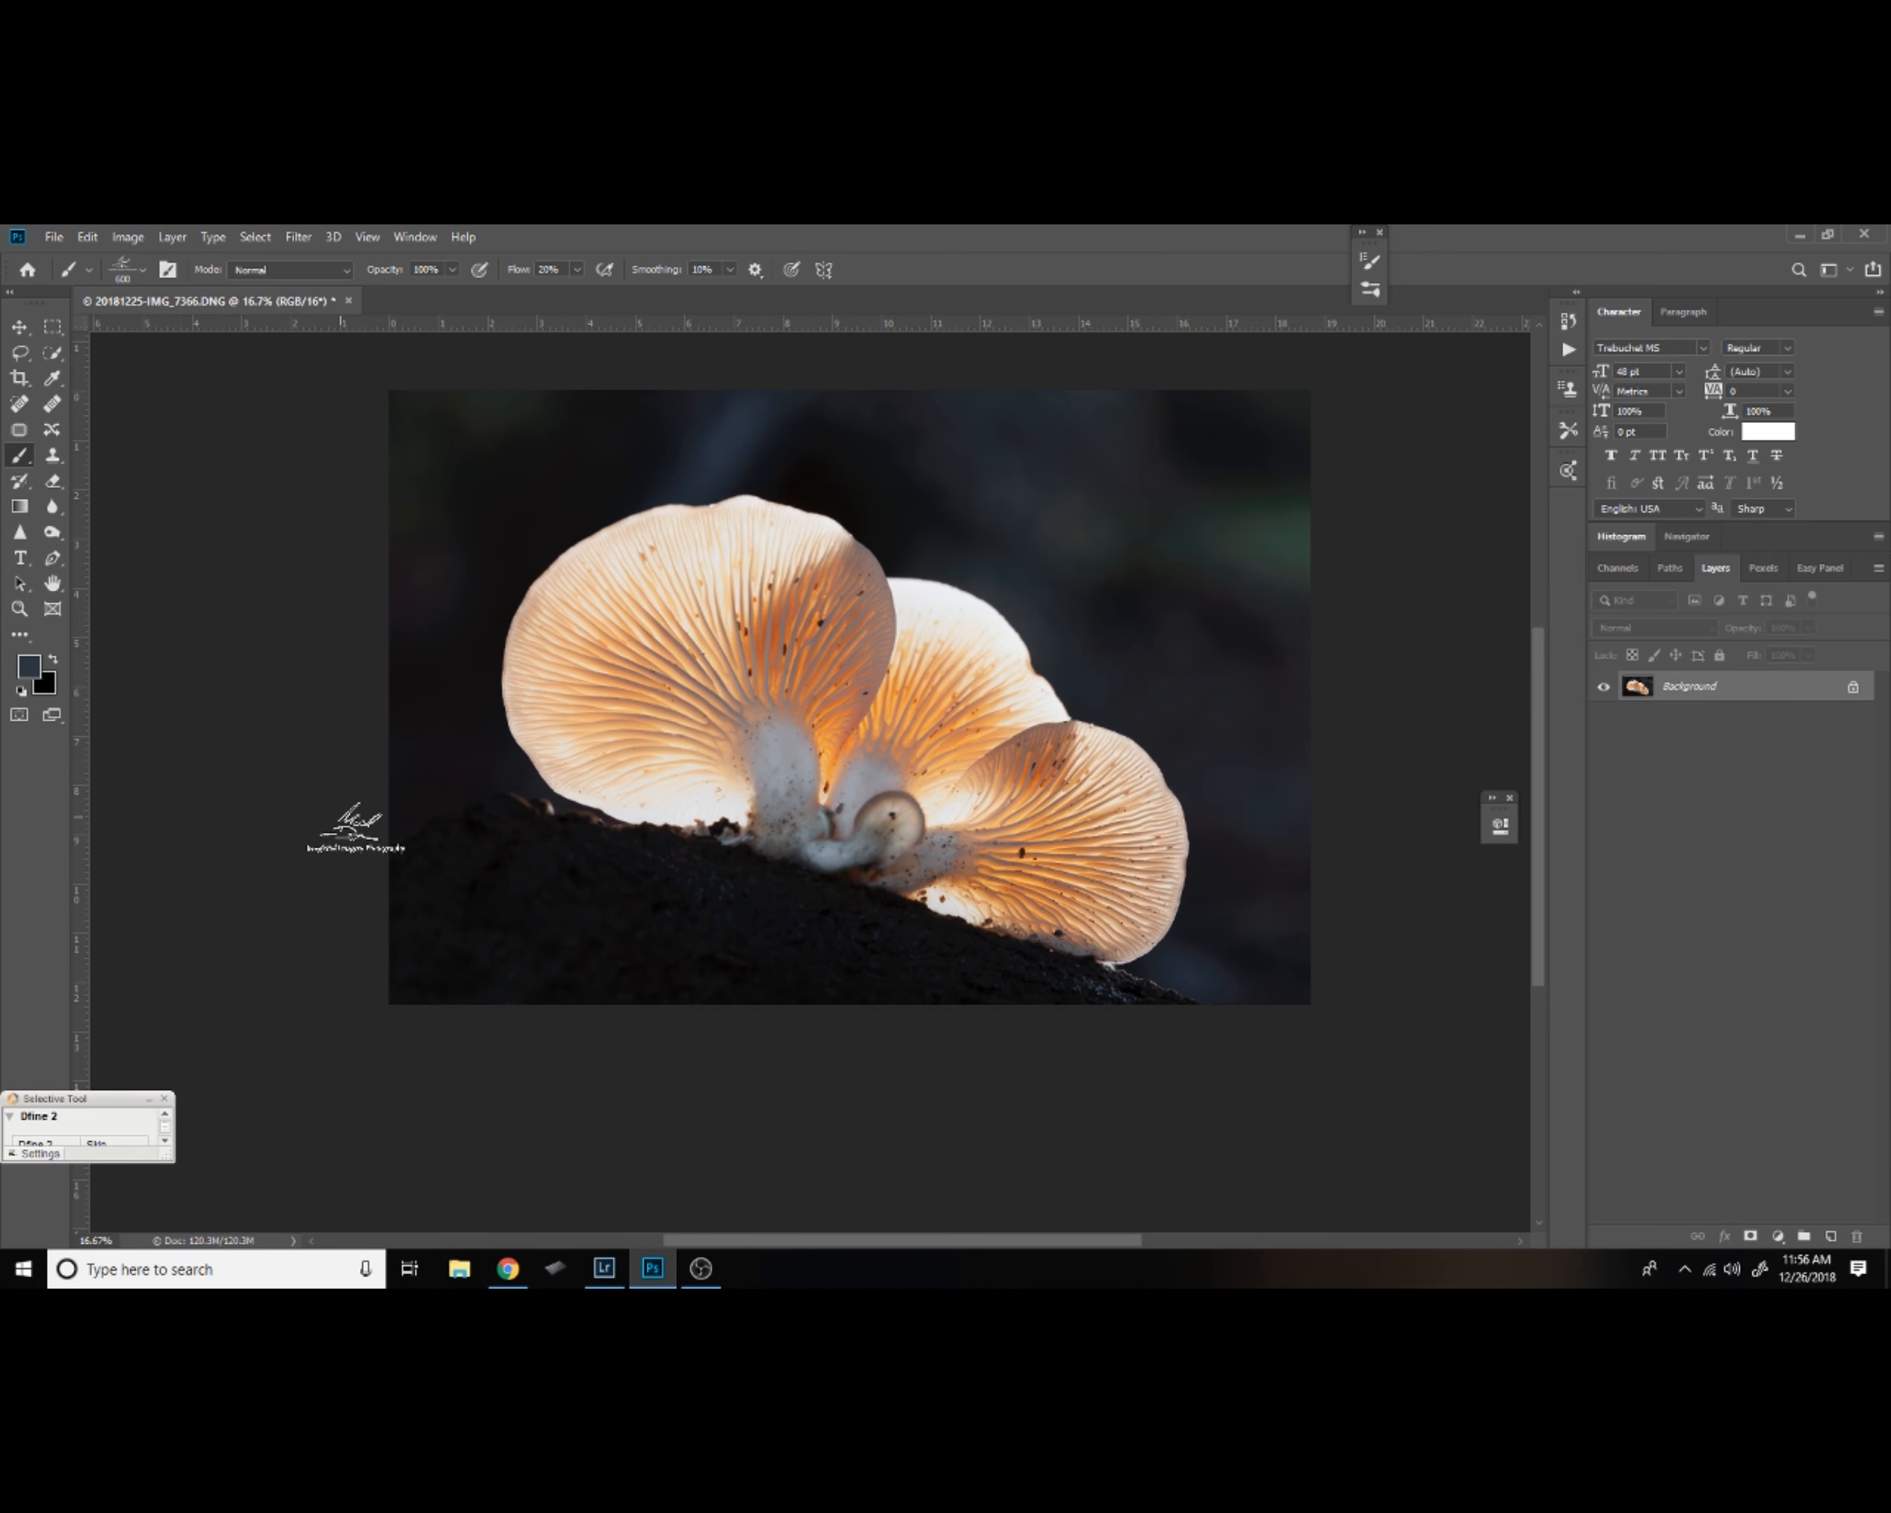
Add a new layer and stamp the photographer's signature in white at 50% flow in the photo's dark lower-left corner.
{"action": "left_click", "coordinate": [1834, 1234]}
{"action": "key", "text": "d"}
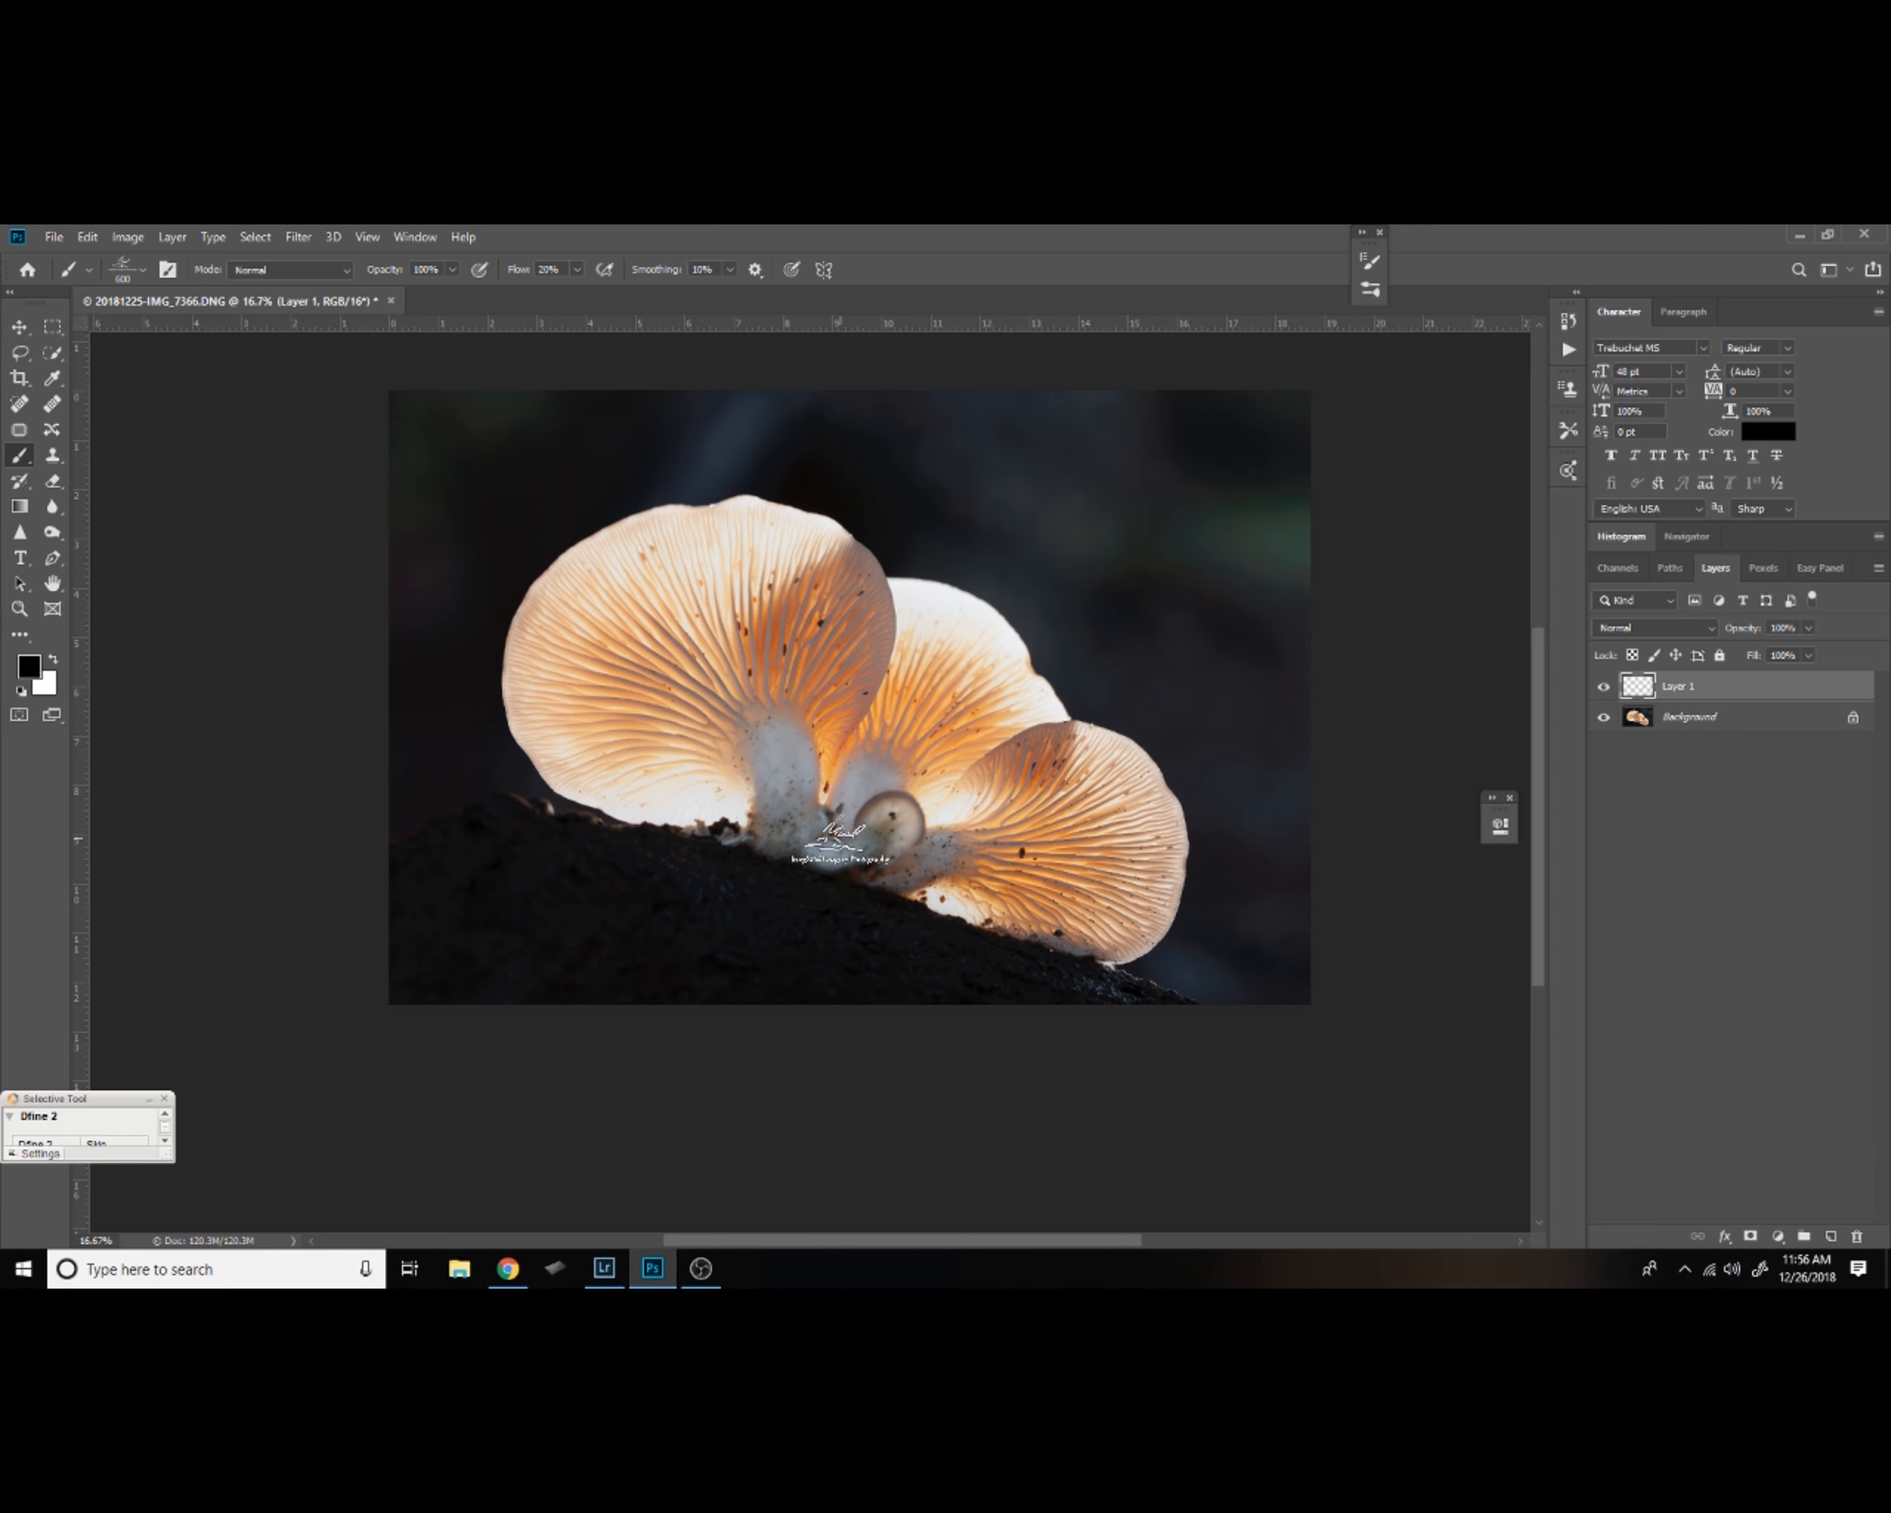
{"action": "key", "text": "x"}
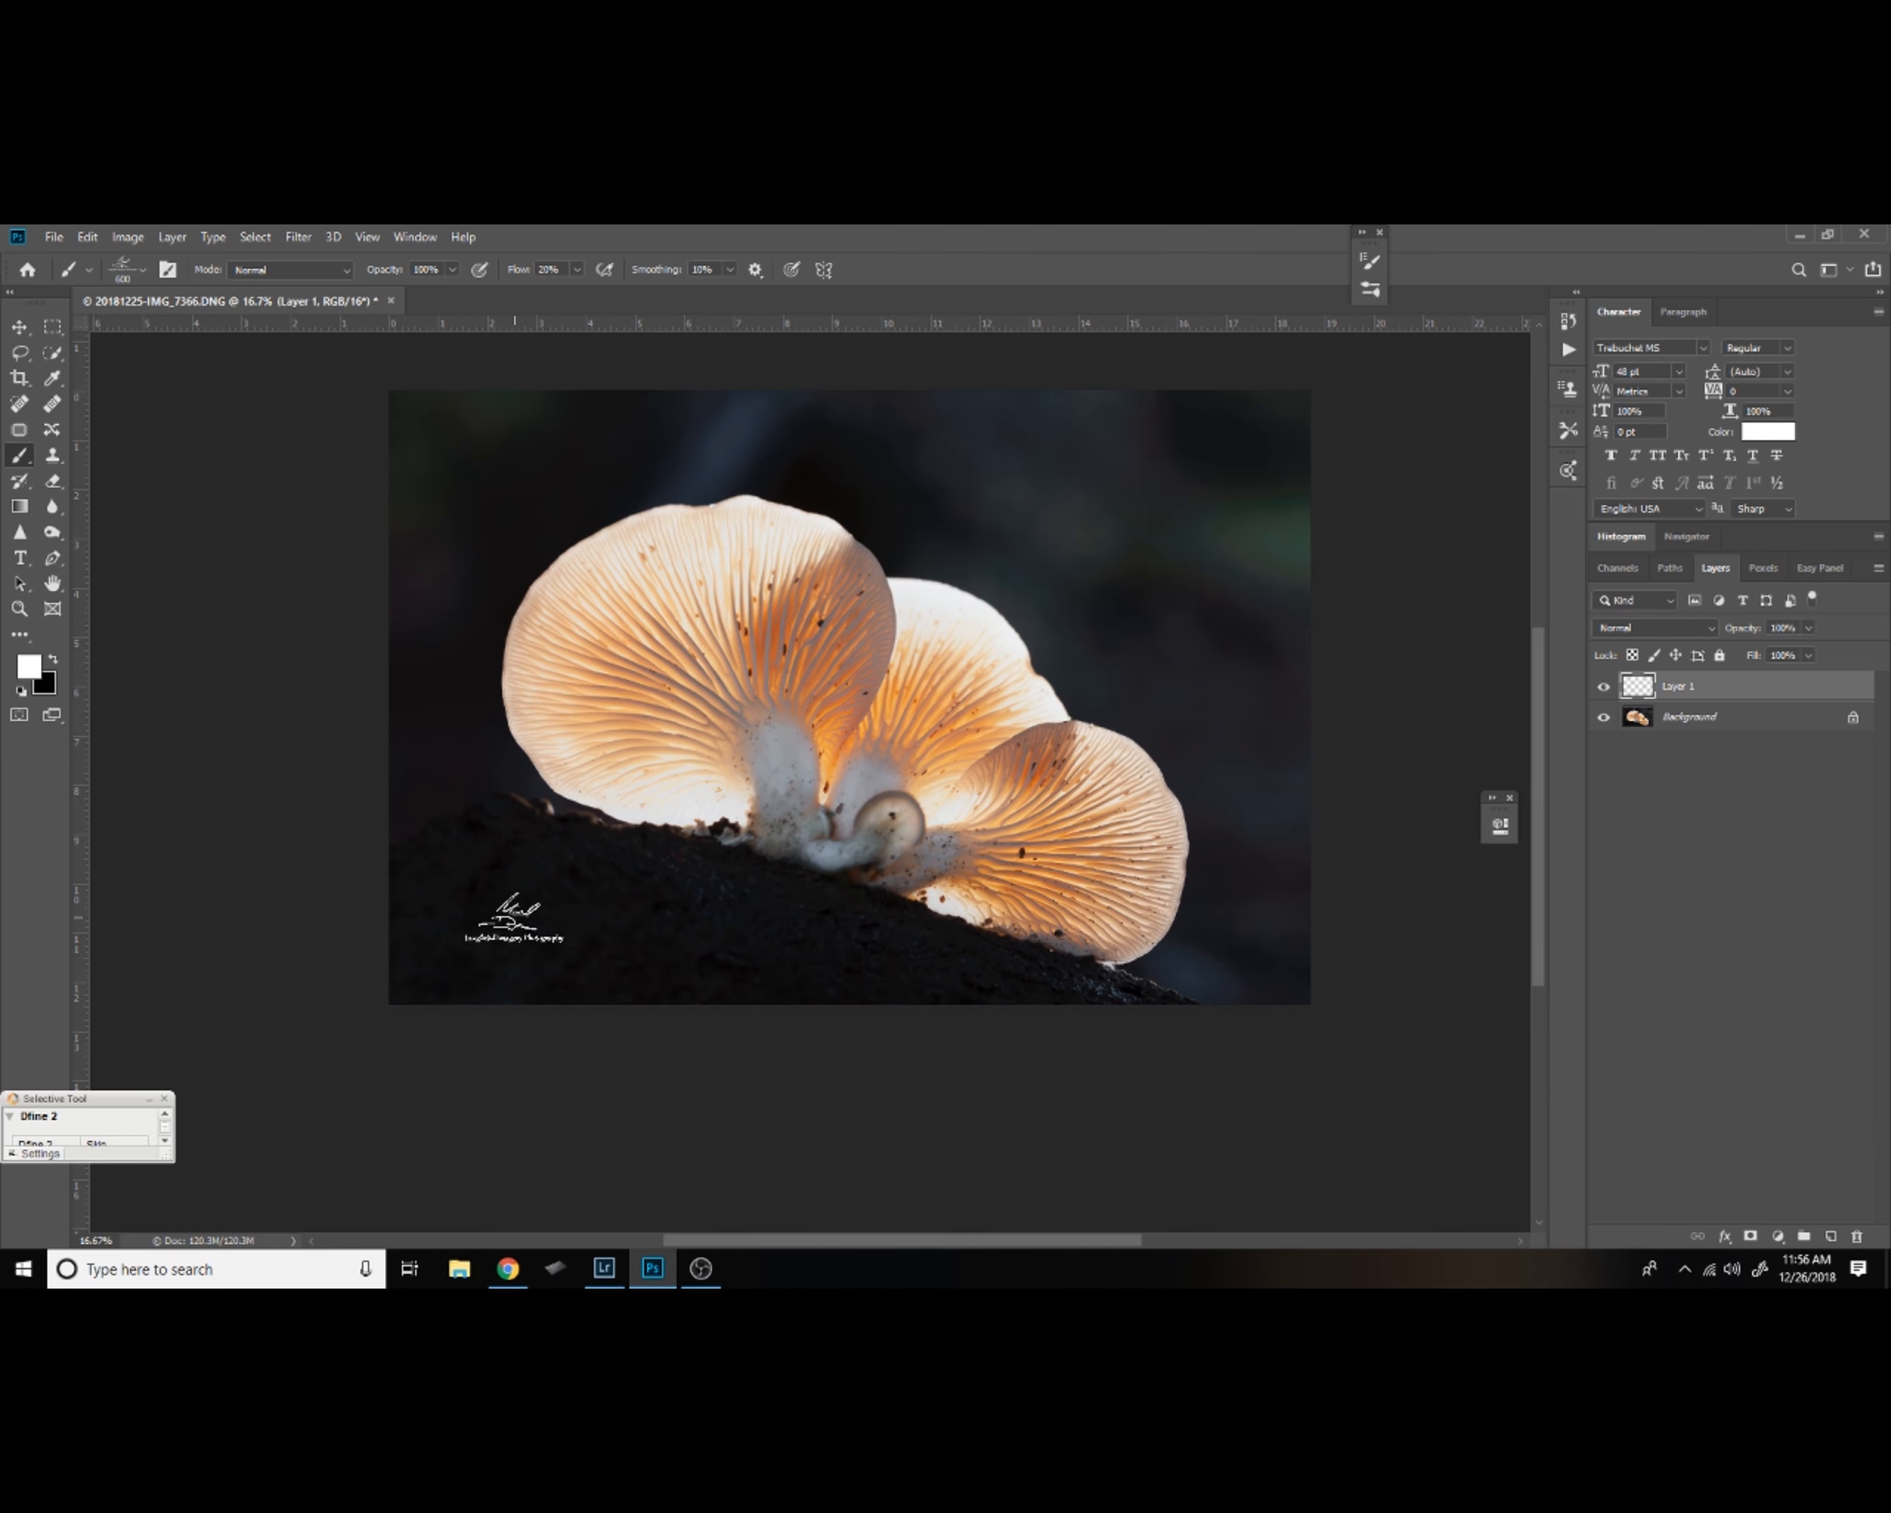
{"action": "scroll", "coordinate": [513, 921], "scroll_direction": "up", "scroll_amount": 4}
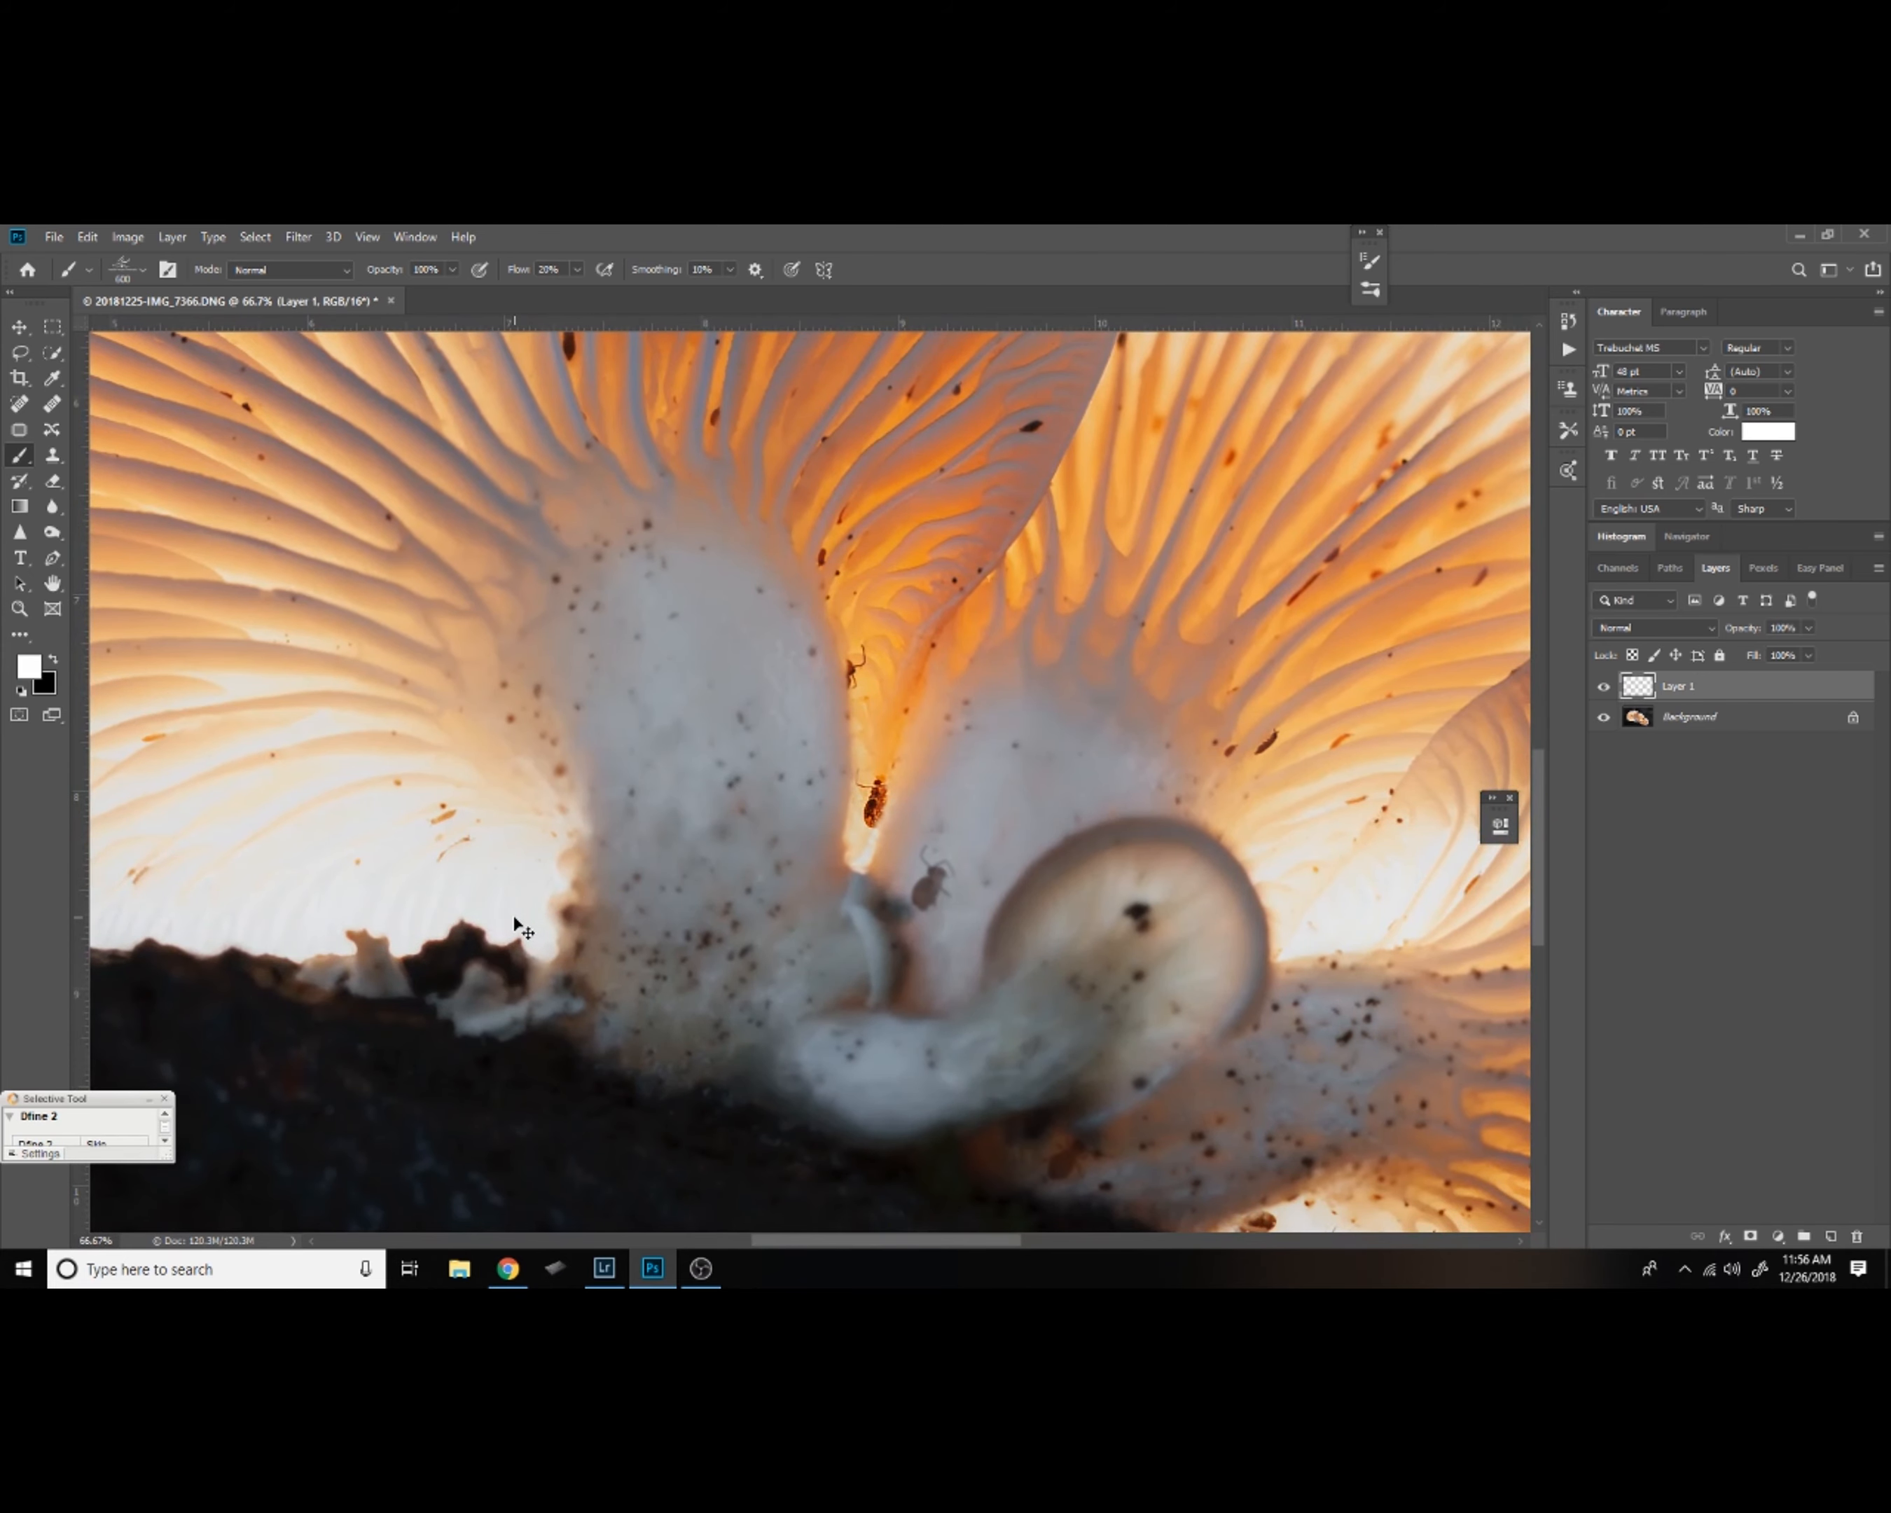
{"action": "key", "text": "ctrl+plus"}
{"action": "left_click_drag", "start_coordinate": [428, 983], "coordinate": [1277, 383]}
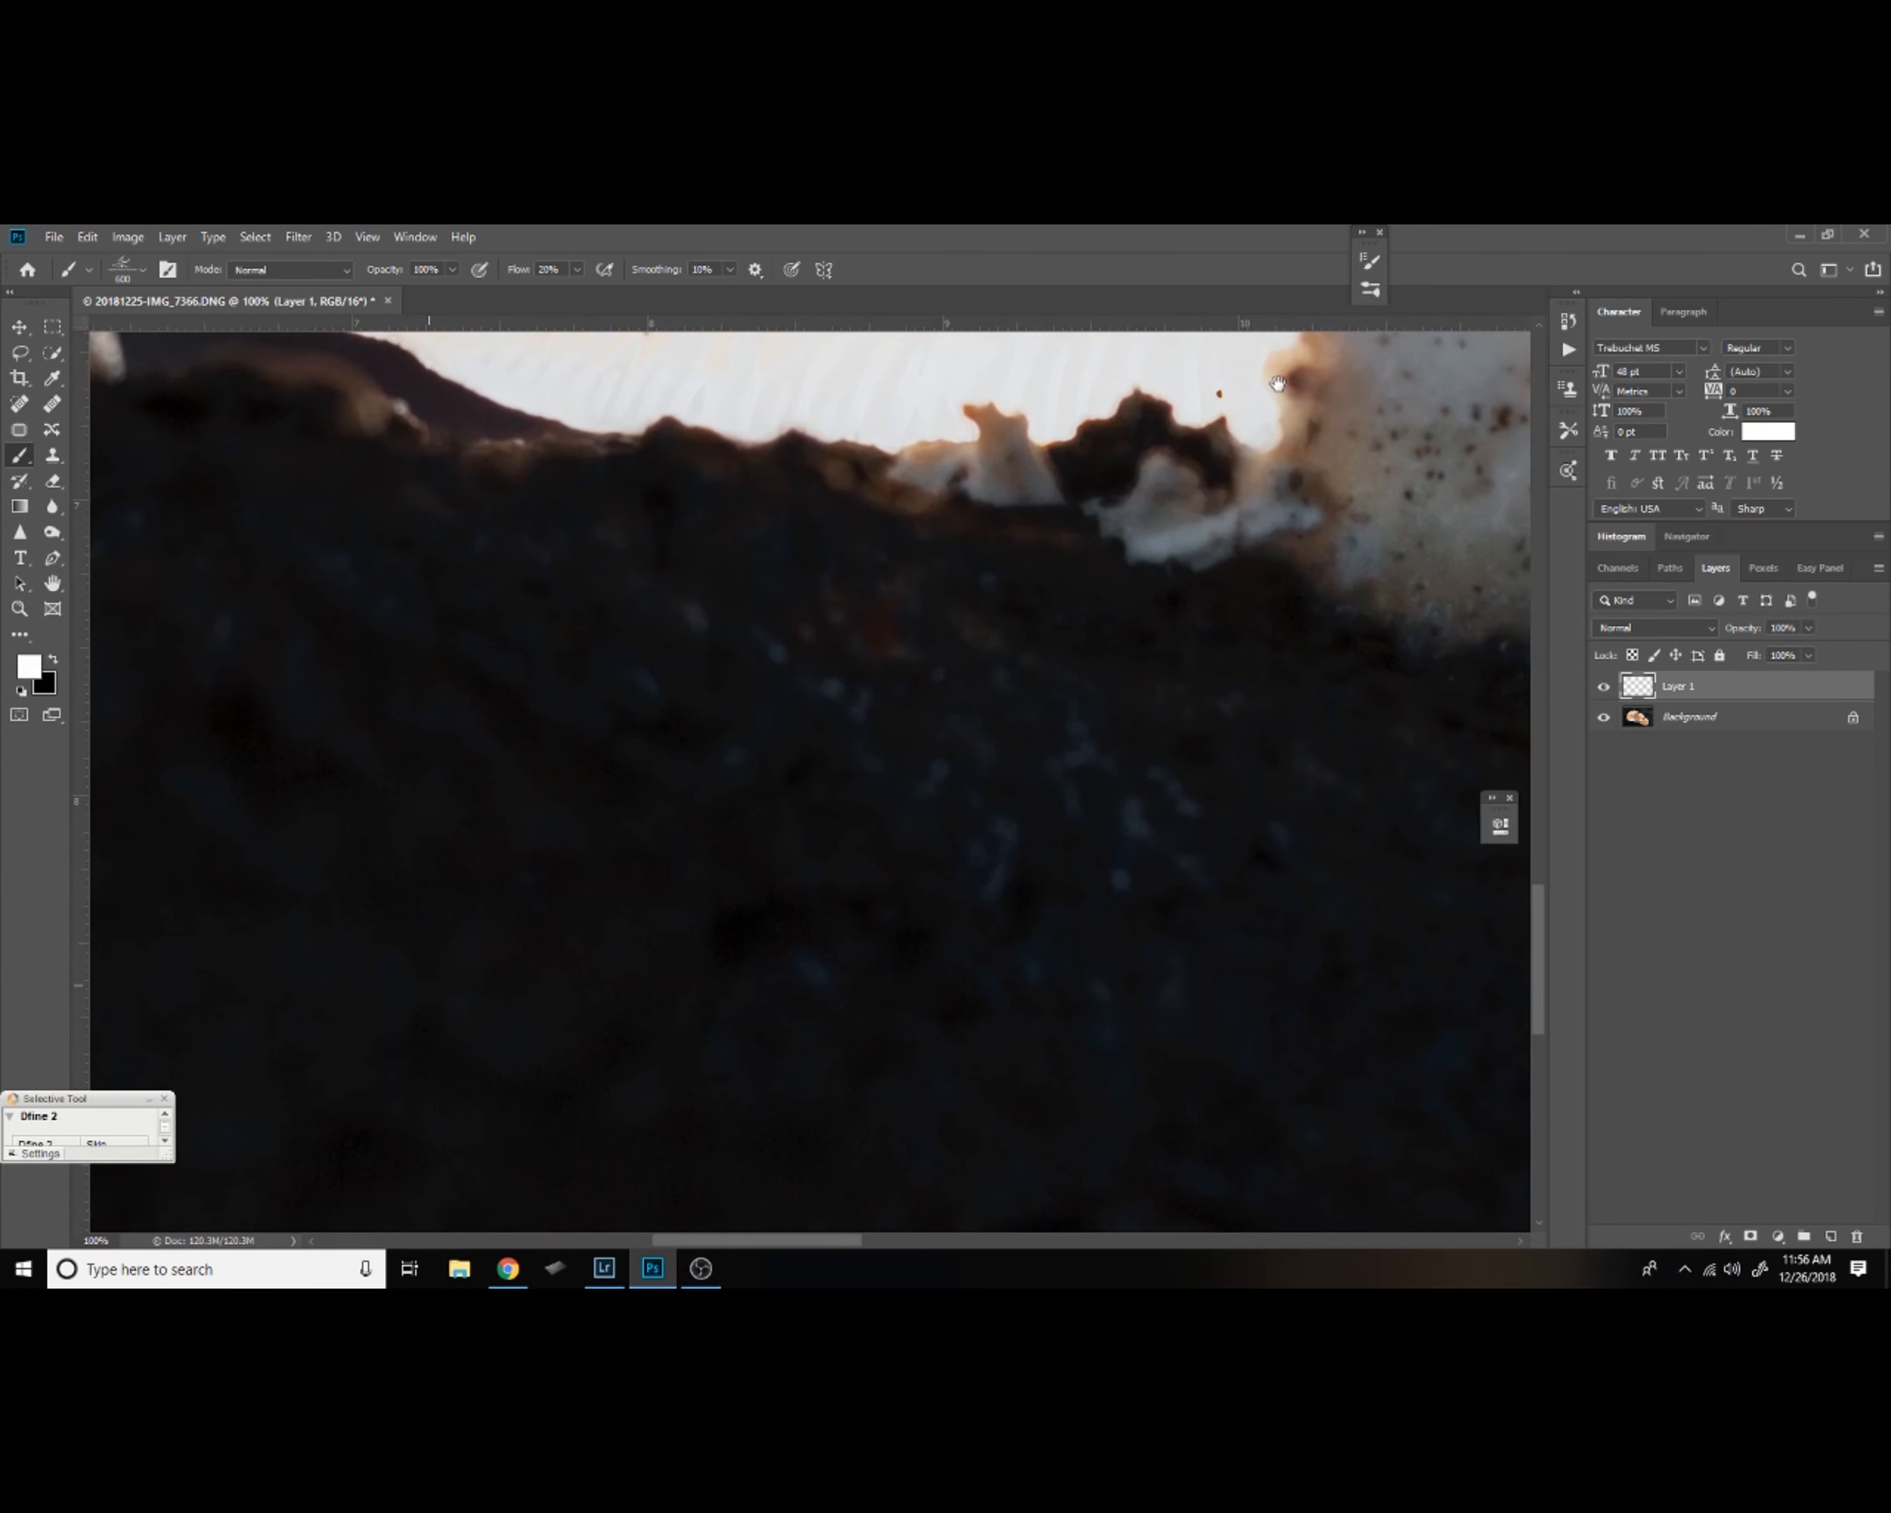
{"action": "left_click_drag", "start_coordinate": [477, 1145], "coordinate": [1463, 898]}
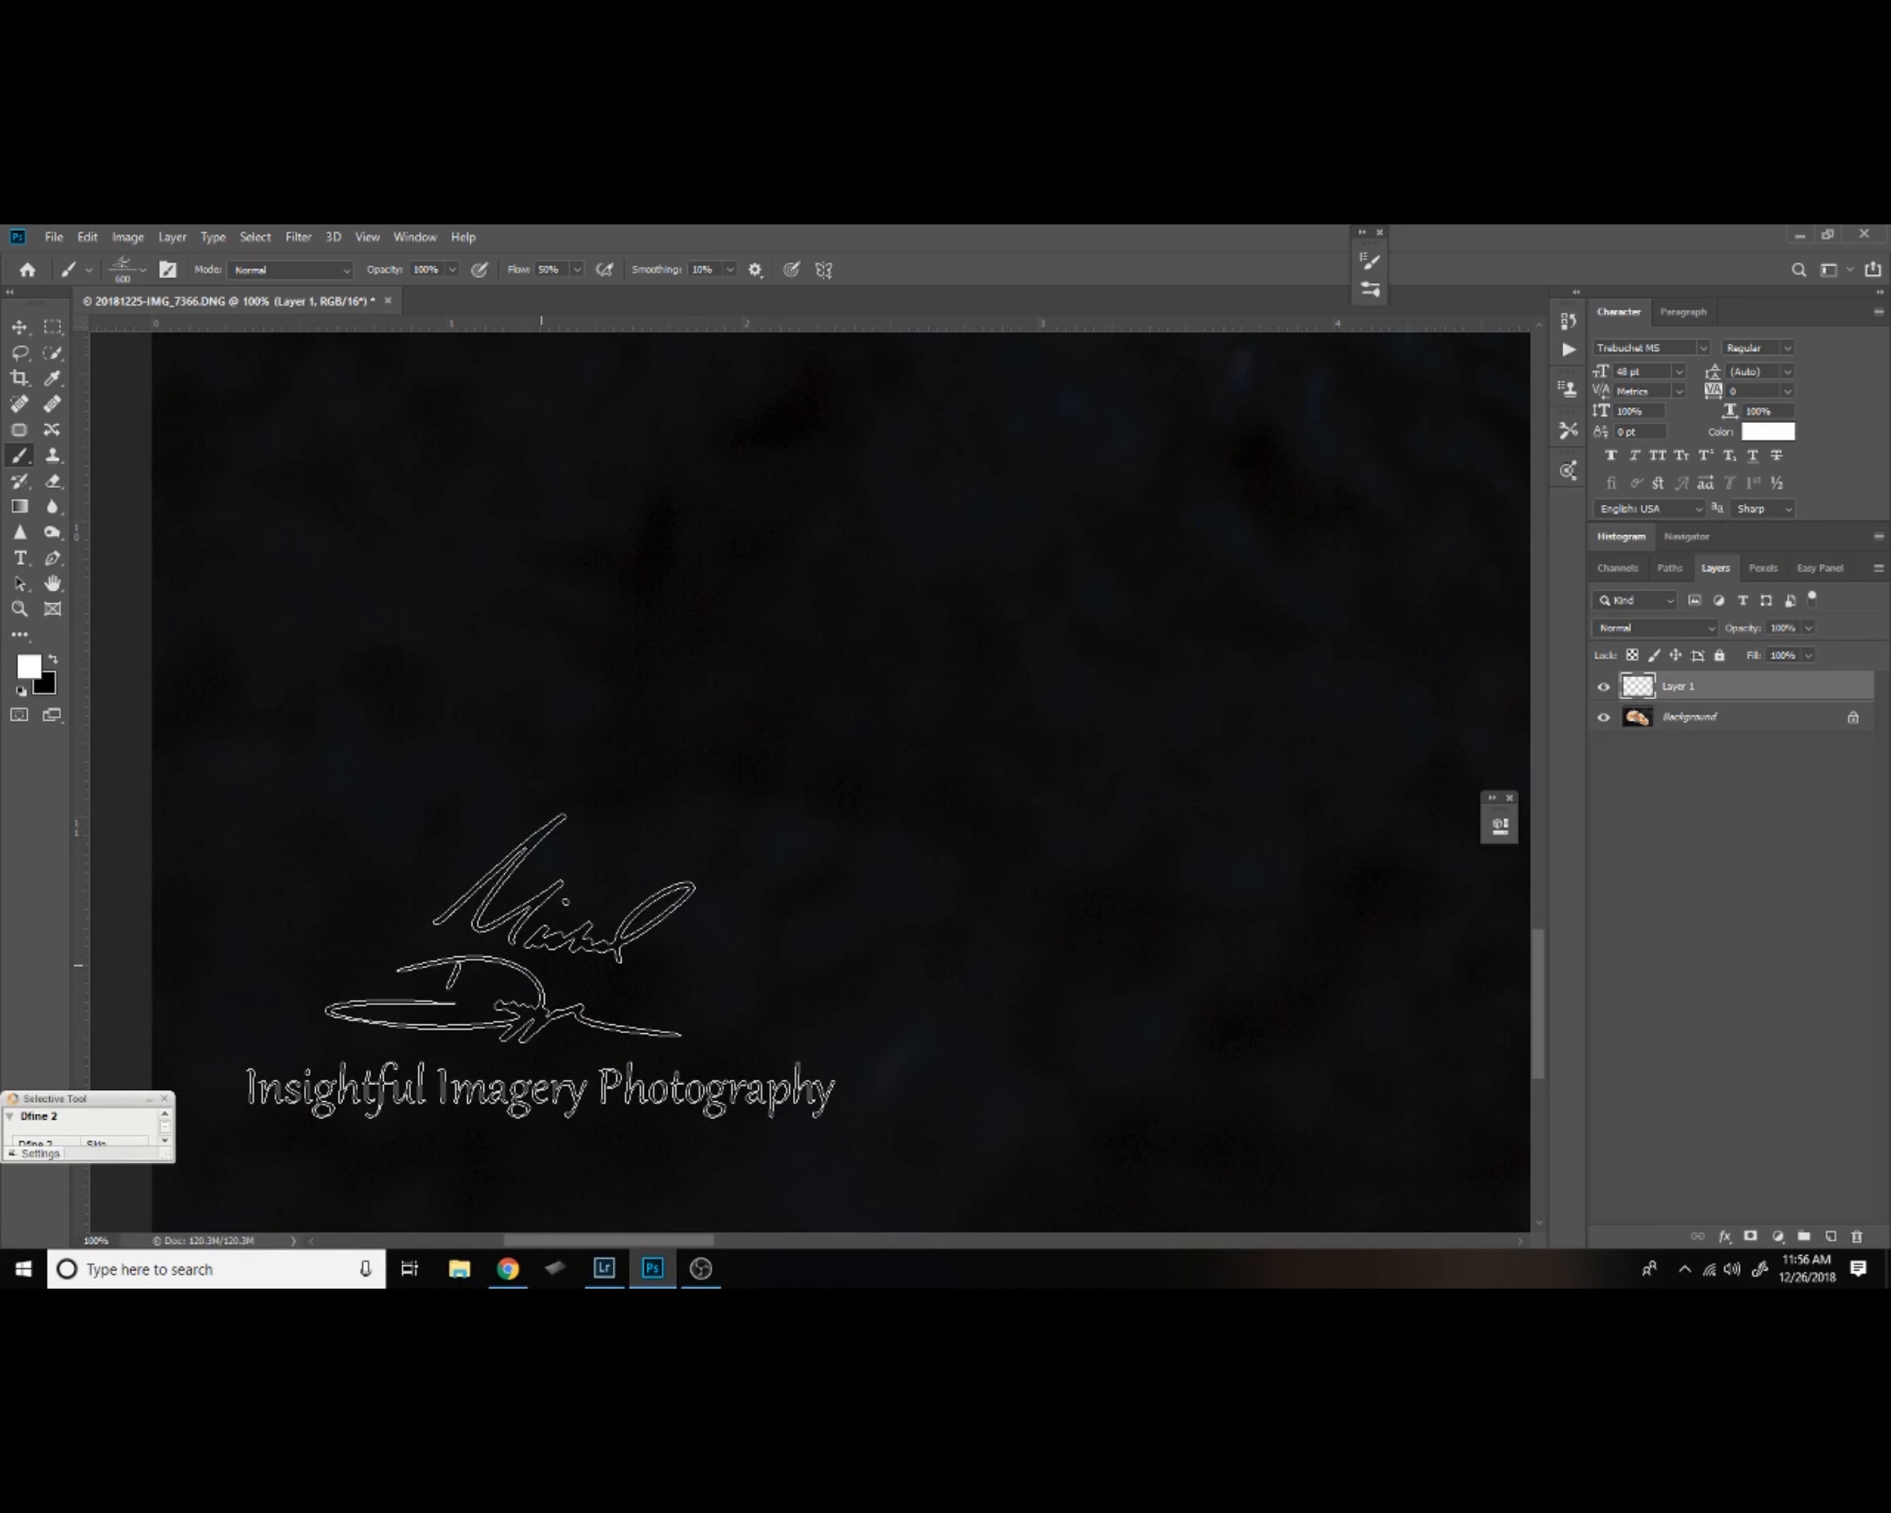
{"action": "left_click", "coordinate": [540, 965]}
{"action": "key", "text": "z"}
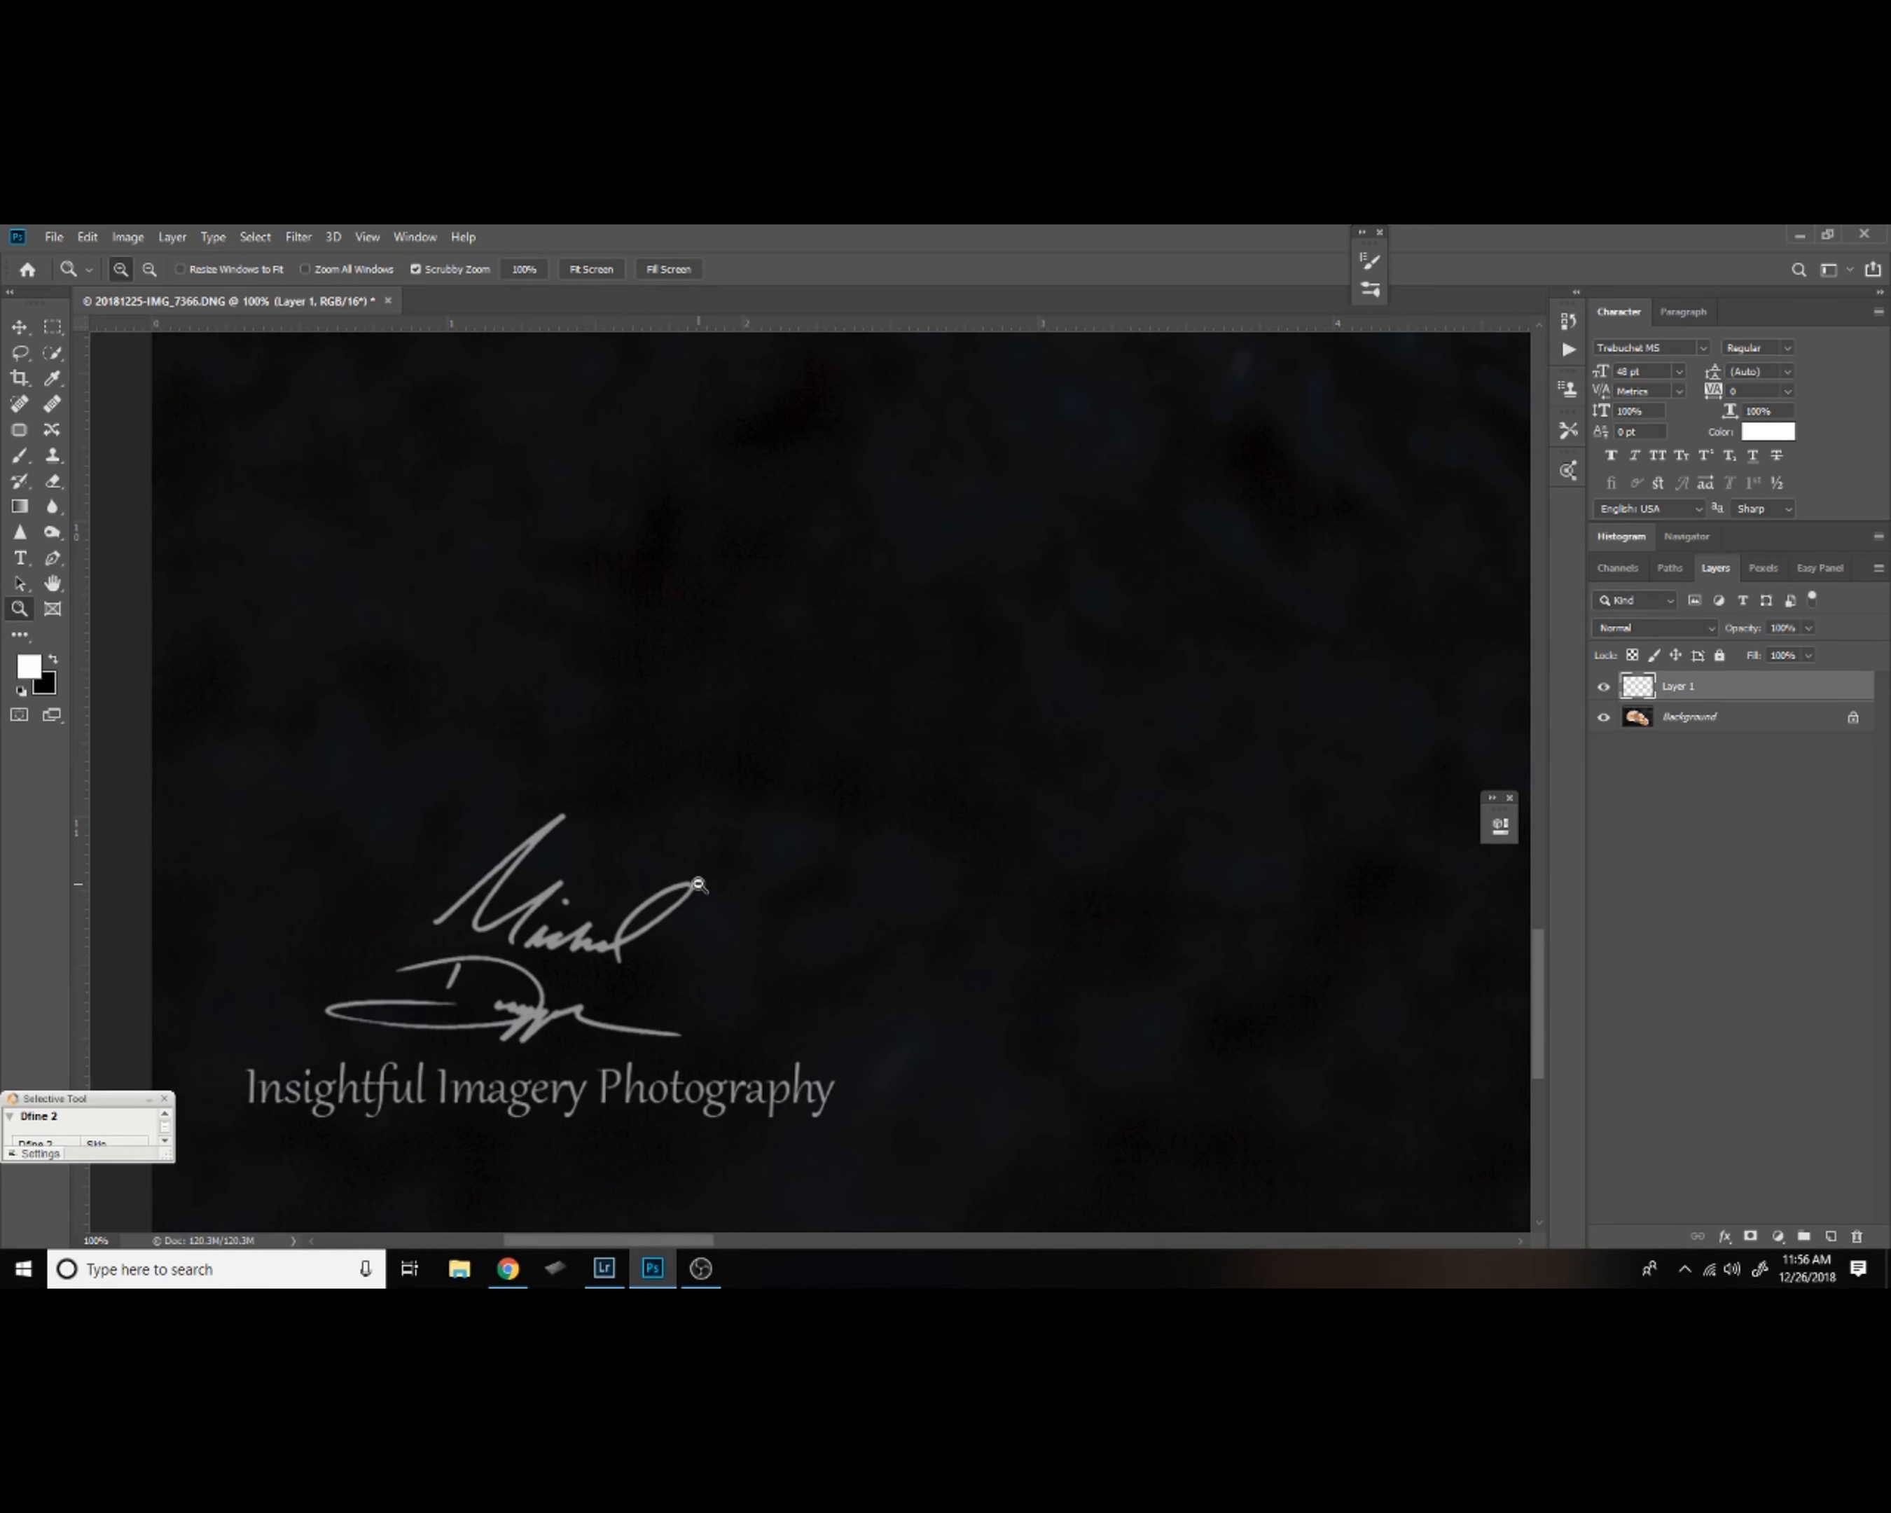
Reduce the signature layer's opacity to 60%.
{"action": "left_click", "coordinate": [697, 877], "text": "alt"}
{"action": "left_click", "coordinate": [697, 877], "text": "alt"}
{"action": "left_click", "coordinate": [696, 841], "text": "alt"}
{"action": "left_click", "coordinate": [696, 800], "text": "alt"}
{"action": "left_click_drag", "start_coordinate": [955, 748], "coordinate": [566, 906]}
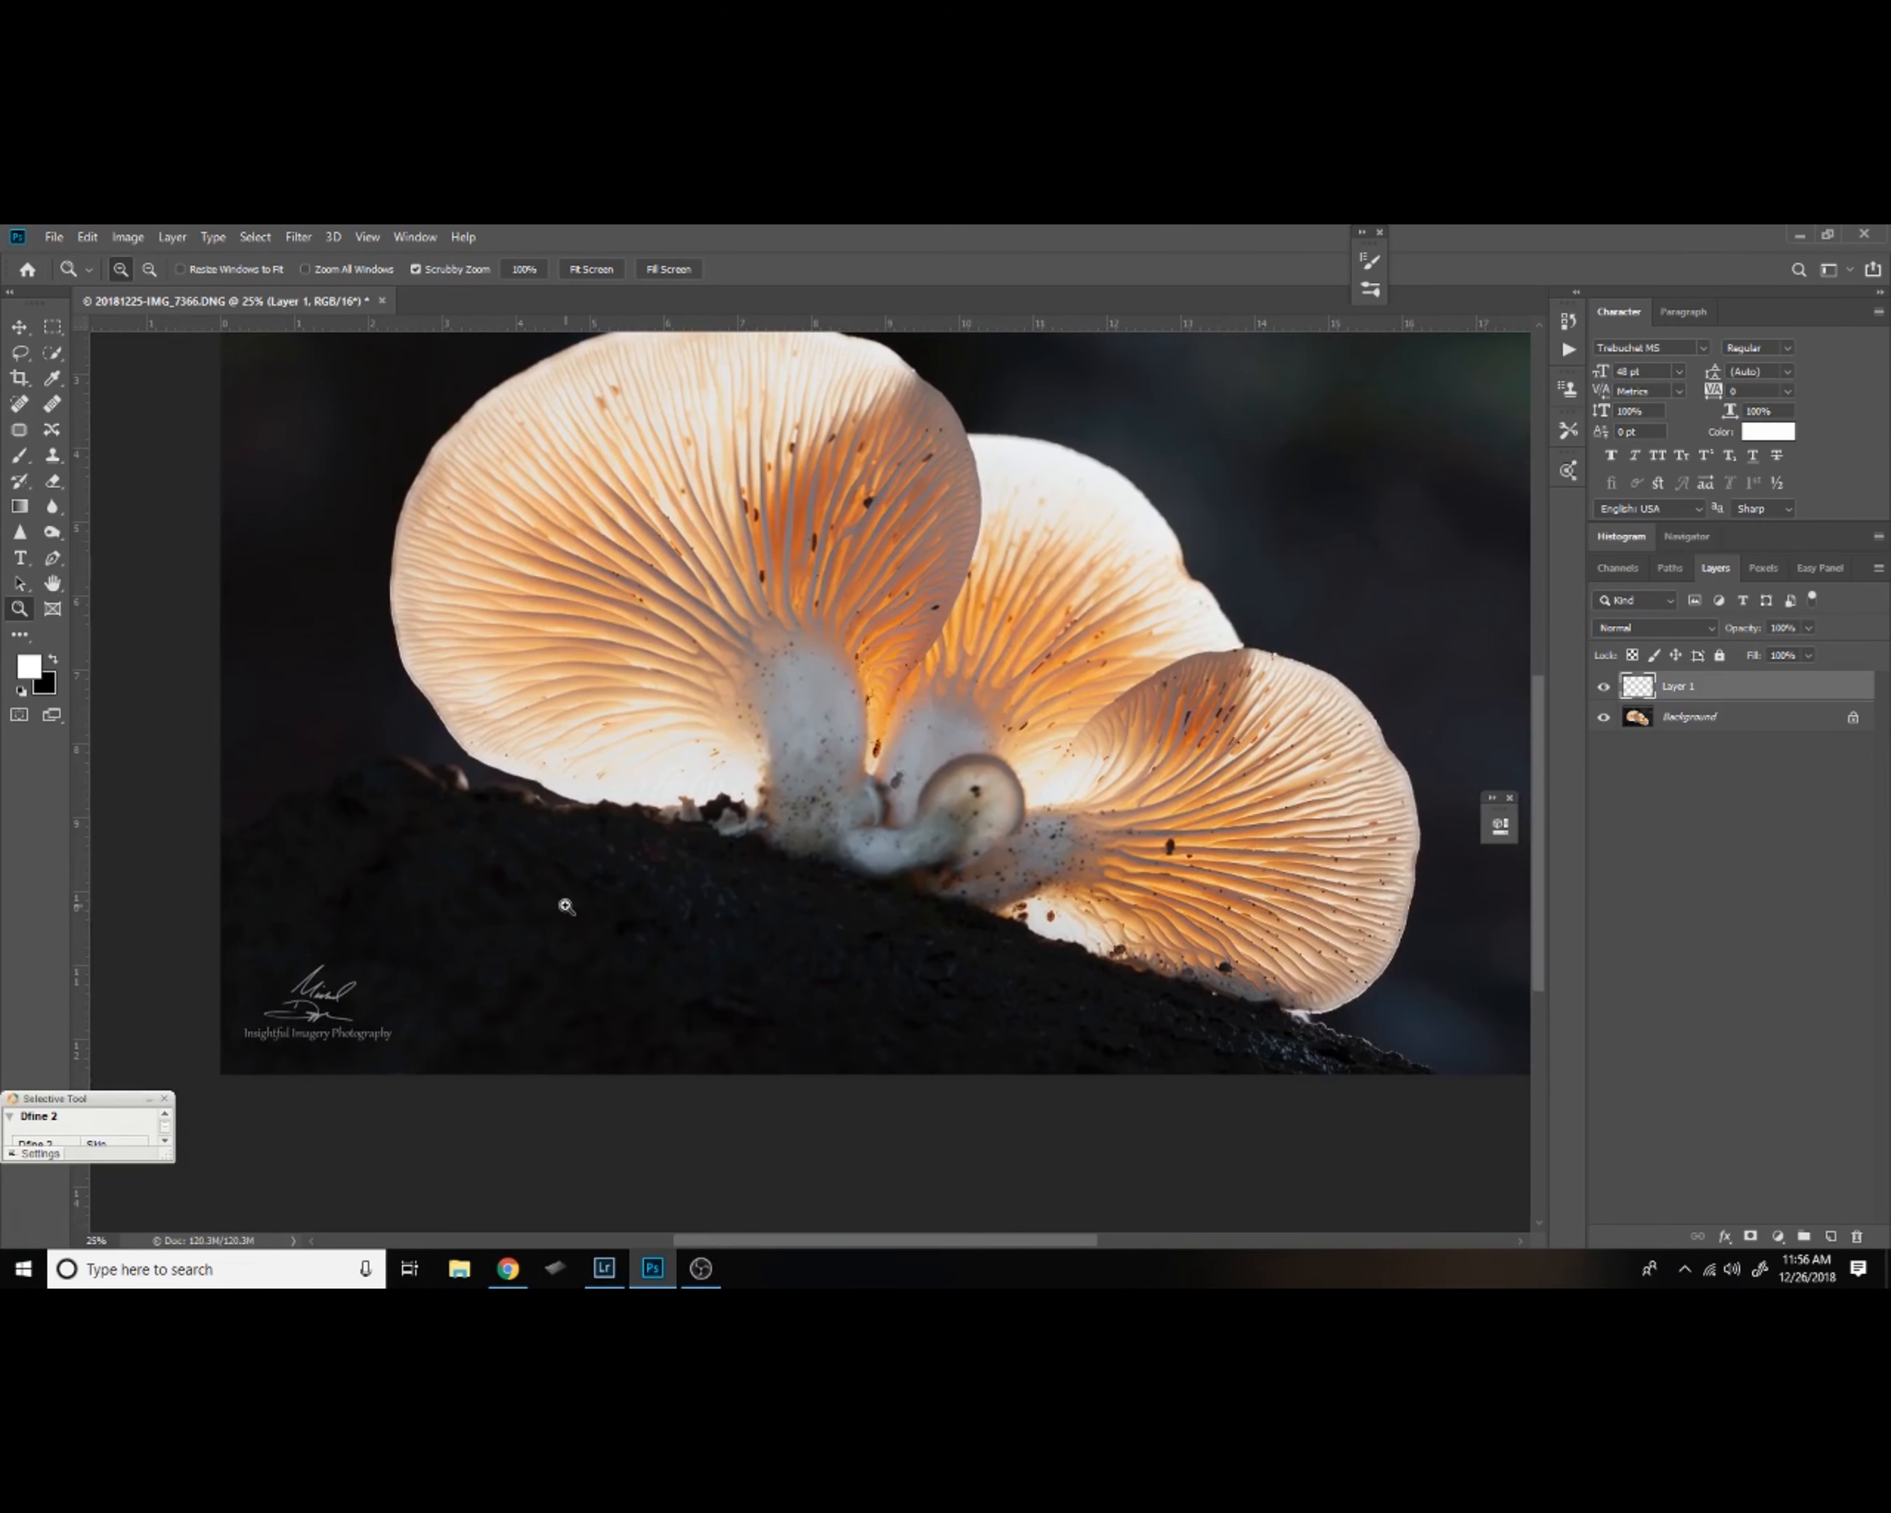
{"action": "left_click", "coordinate": [1807, 627]}
{"action": "left_click", "coordinate": [1809, 653]}
{"action": "left_click_drag", "start_coordinate": [1774, 677], "coordinate": [1772, 682]}
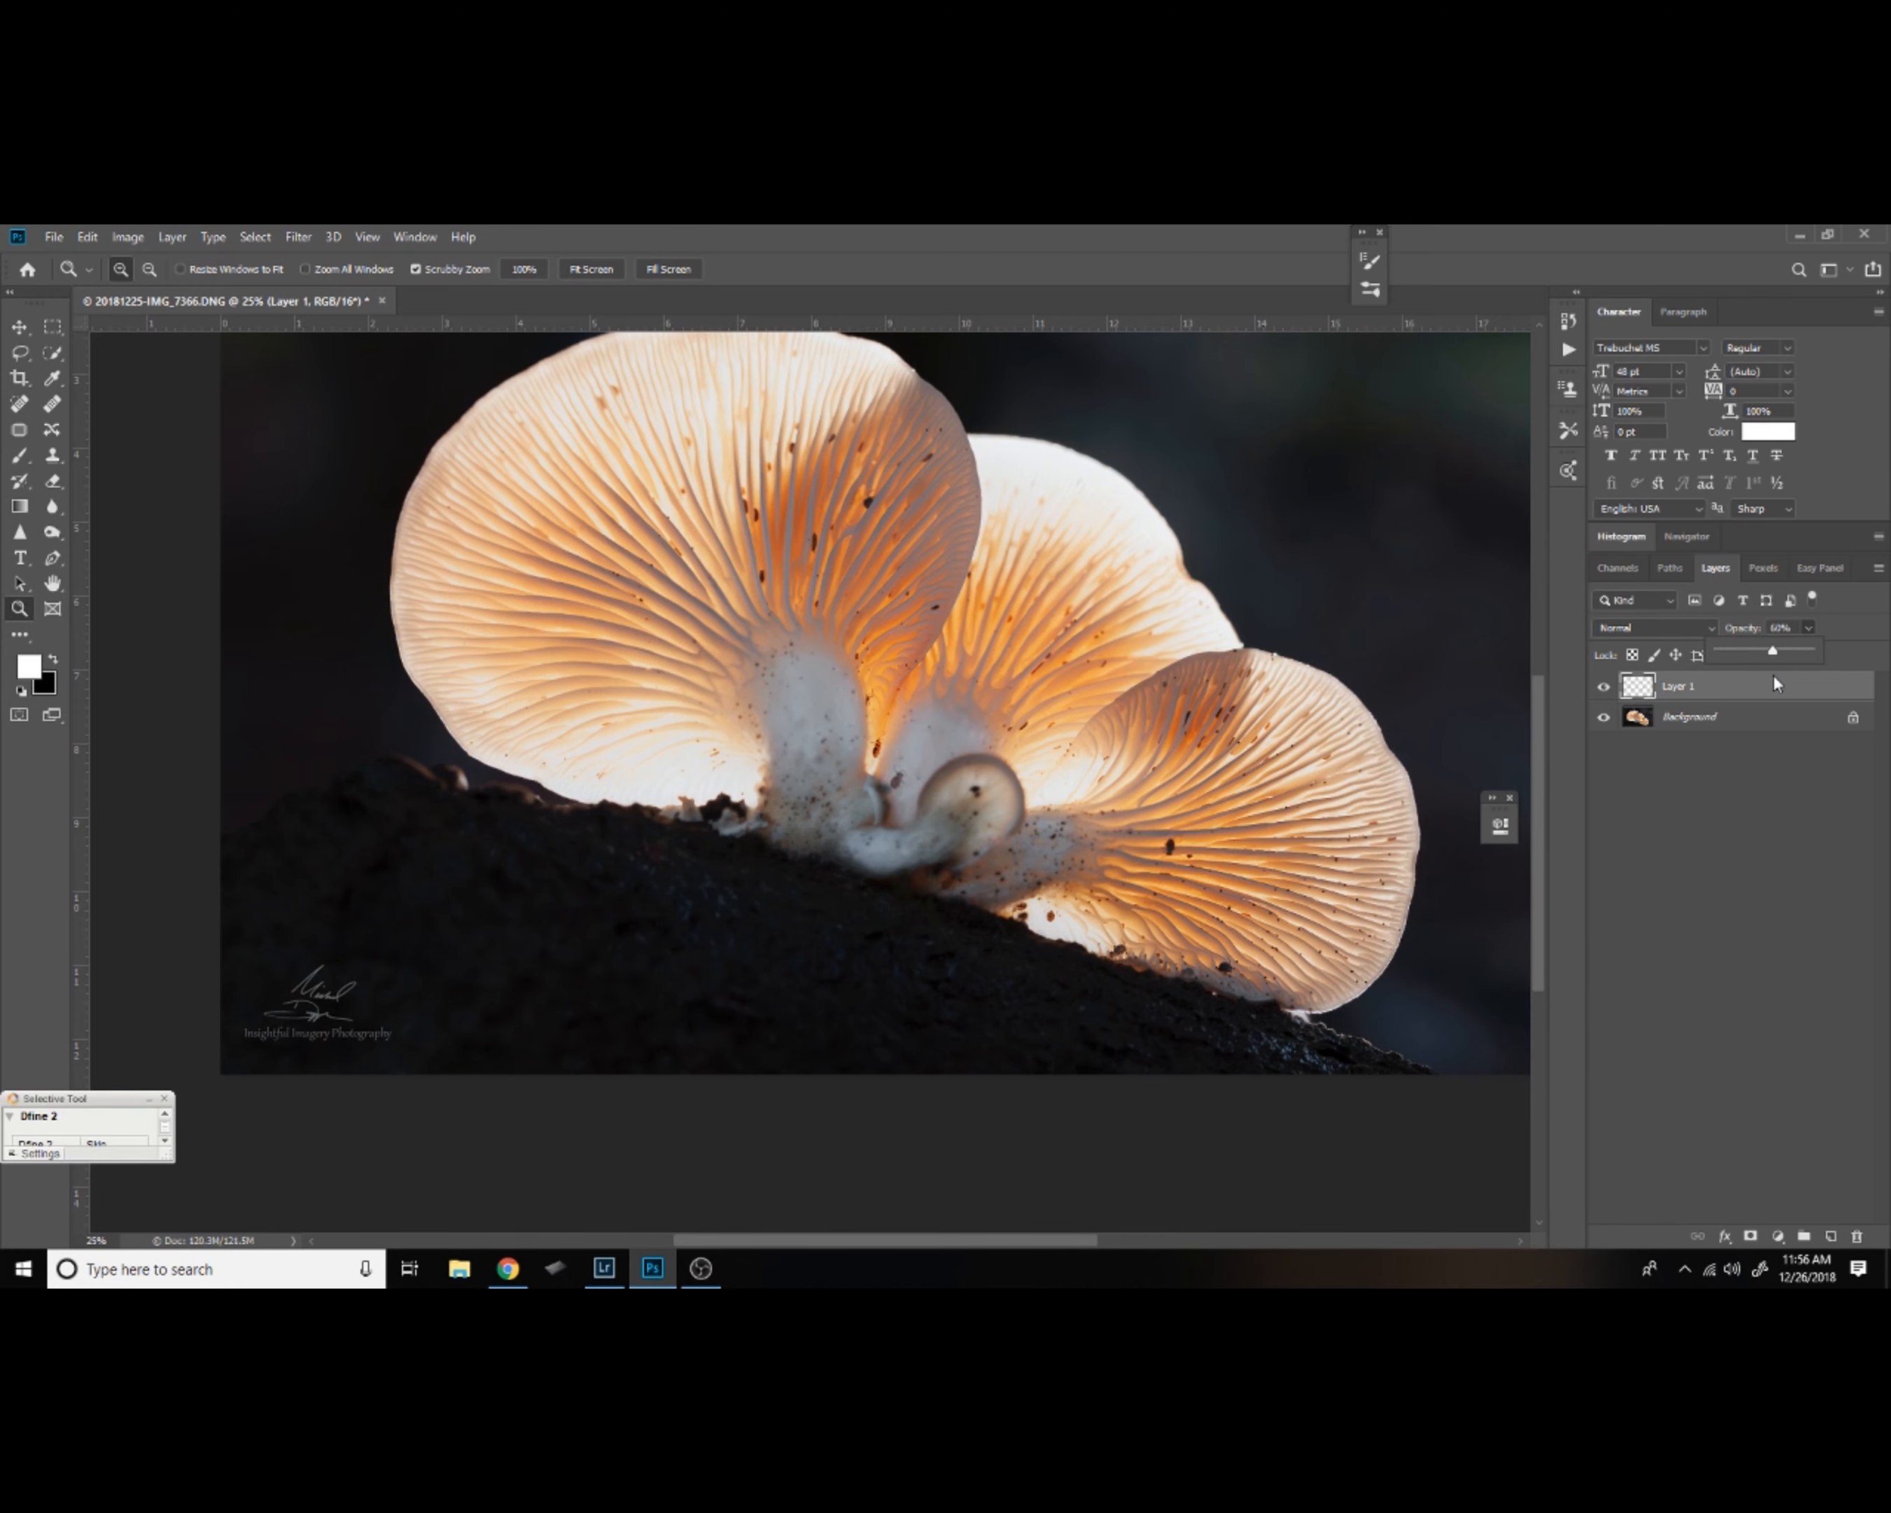
Move the signature from the photo's lower-left corner to its lower-right corner with Free Transform.
{"action": "left_click", "coordinate": [973, 834], "text": "alt"}
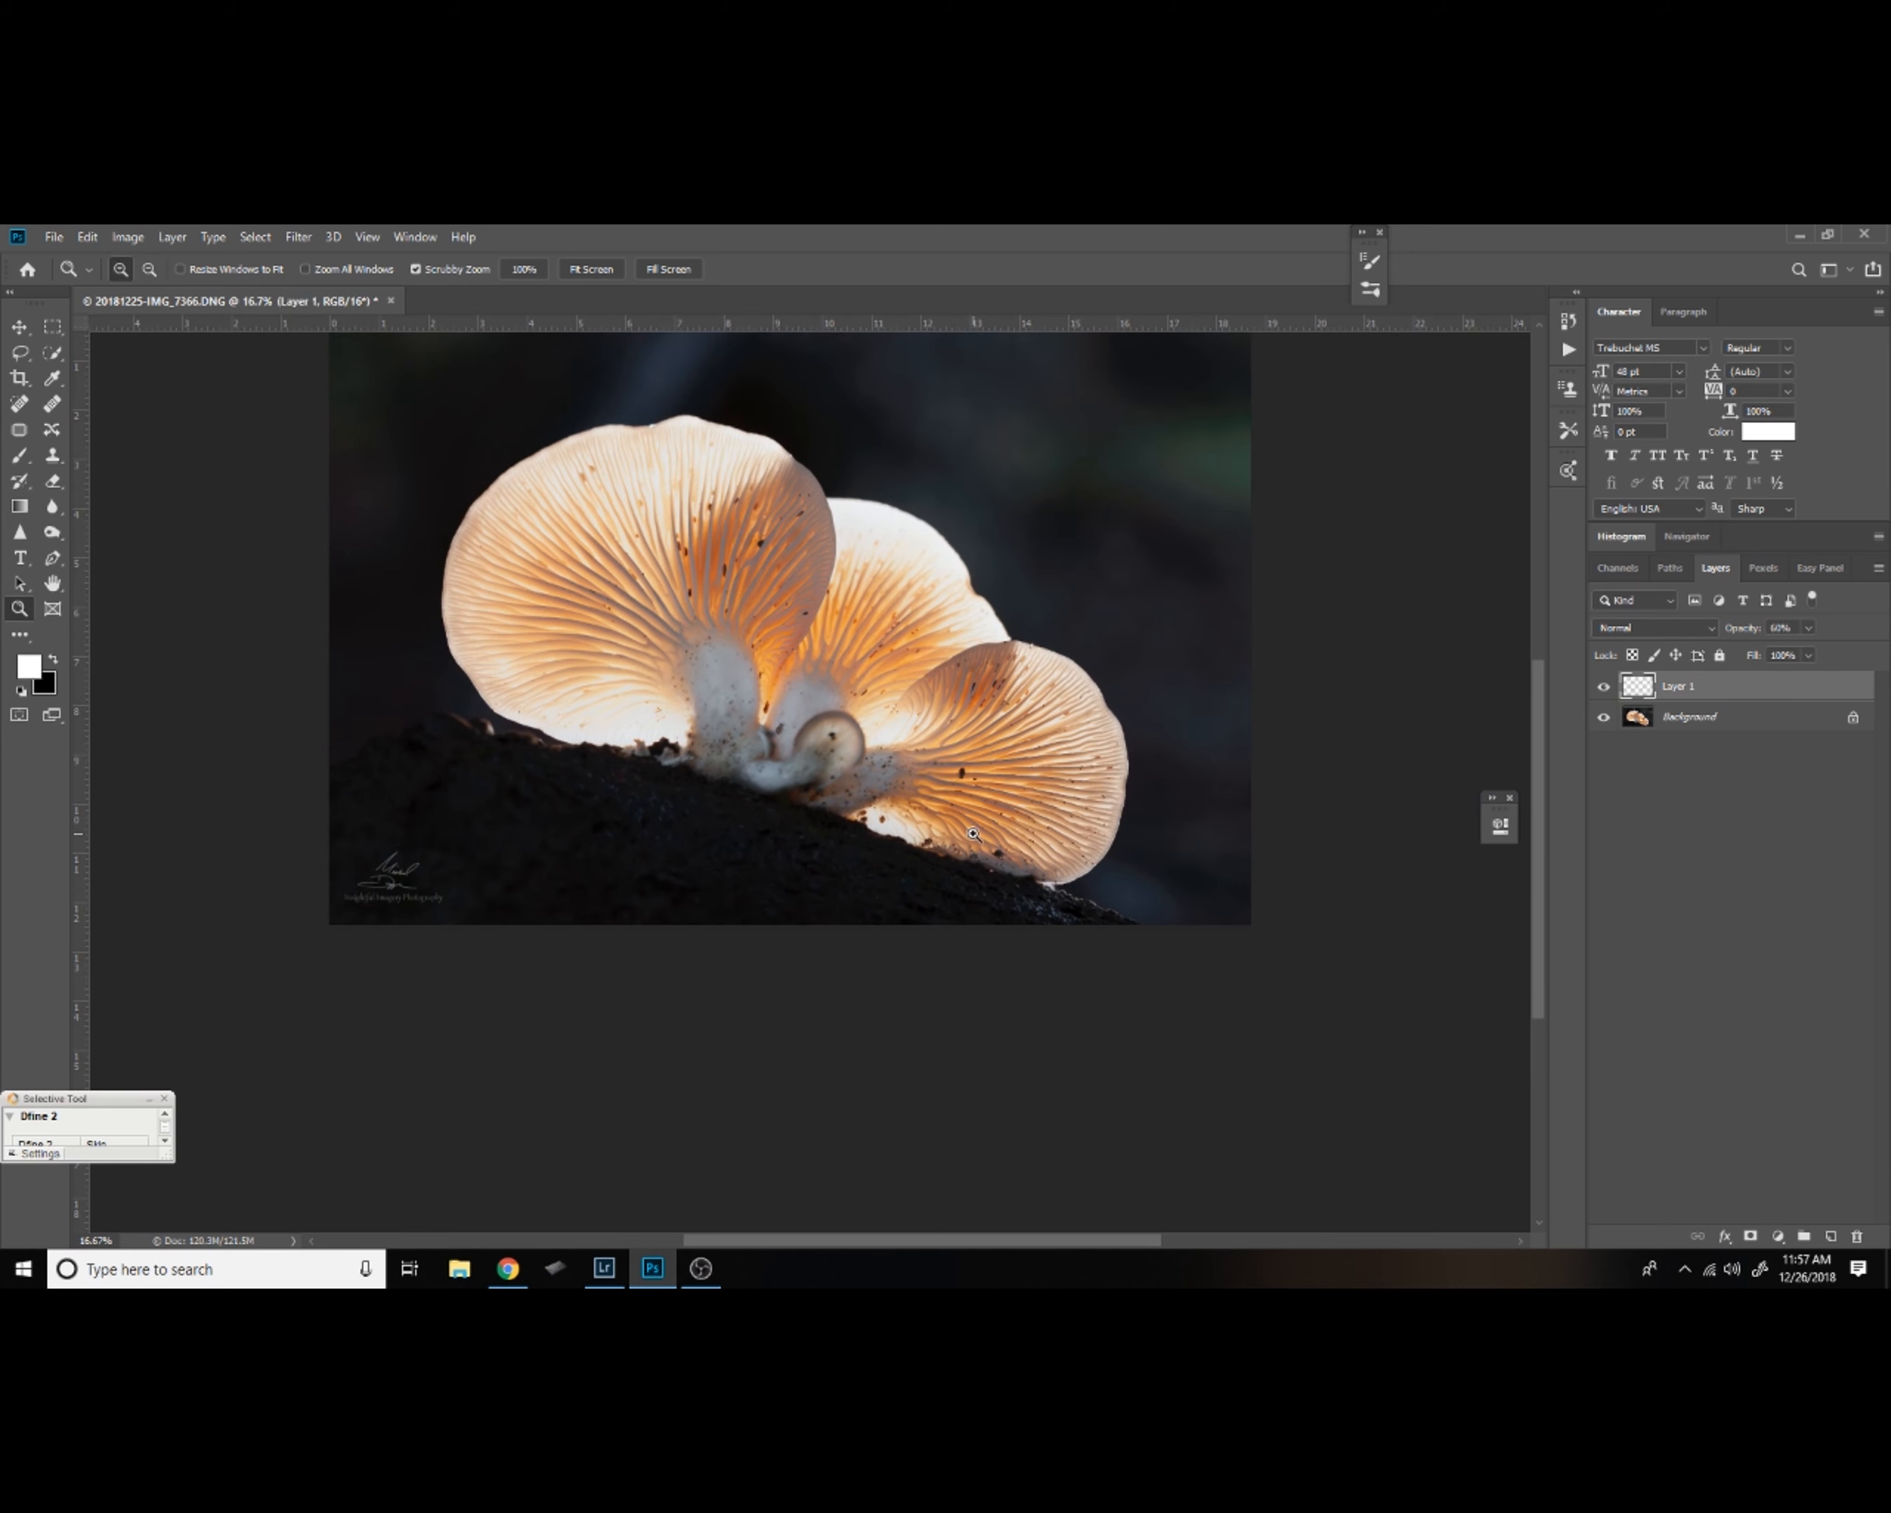
{"action": "key", "text": "ctrl+t"}
{"action": "left_click_drag", "start_coordinate": [446, 853], "coordinate": [1213, 897]}
{"action": "key", "text": "Return"}
Compare the photo with and without the darker exposure on Layer 1, and add a black hide-all mask to that layer.
{"action": "key", "text": "z"}
{"action": "scroll", "coordinate": [913, 542], "scroll_direction": "up", "scroll_amount": 3}
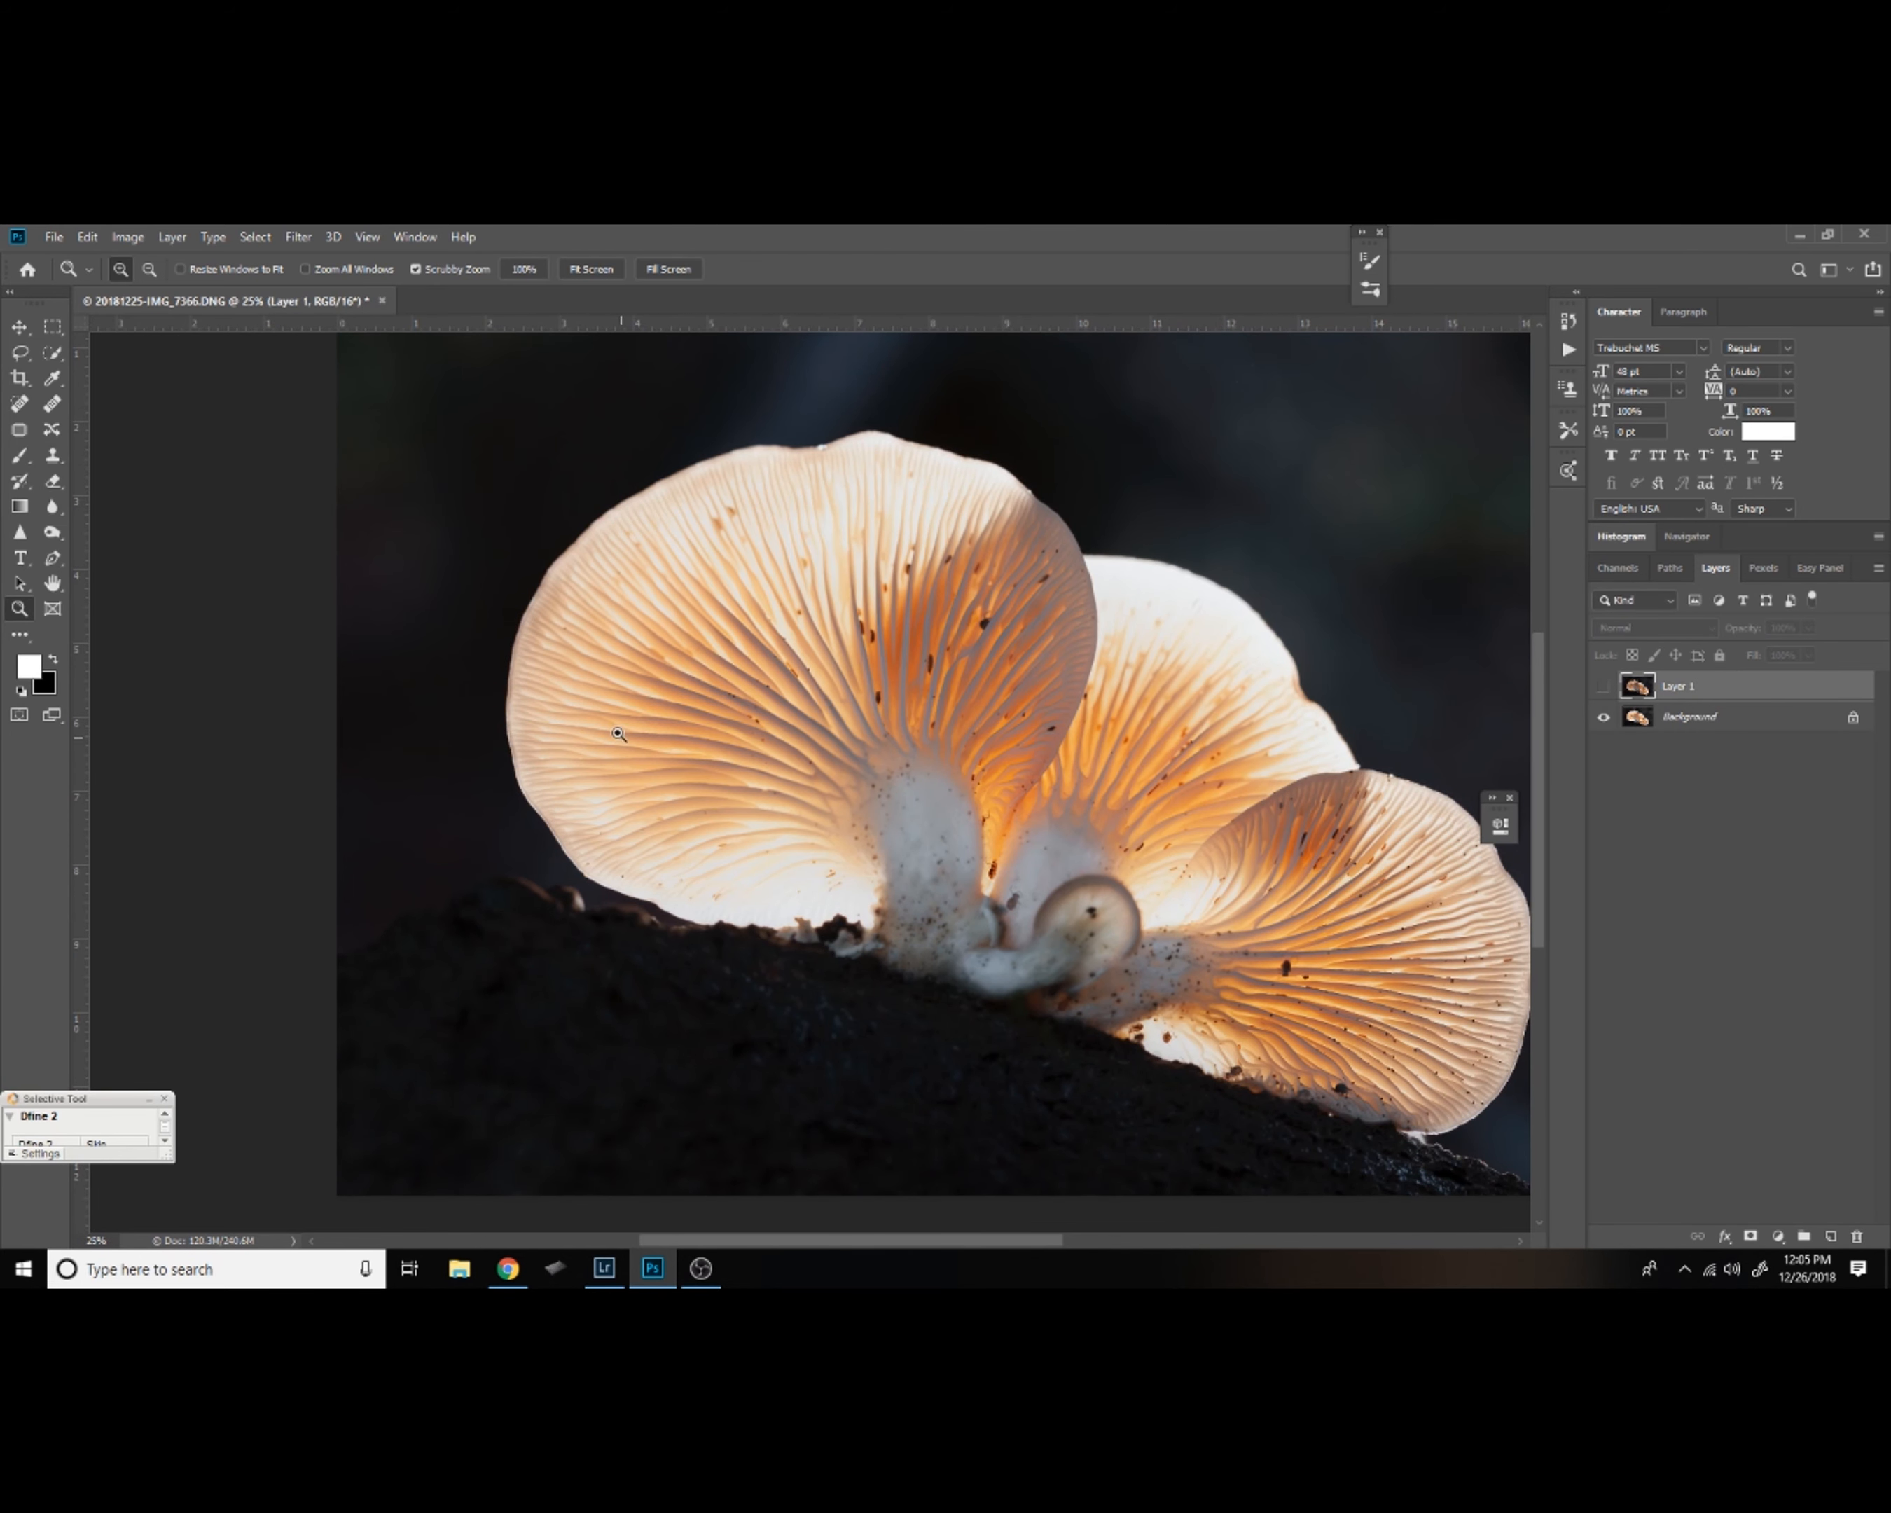
{"action": "left_click", "coordinate": [1600, 688]}
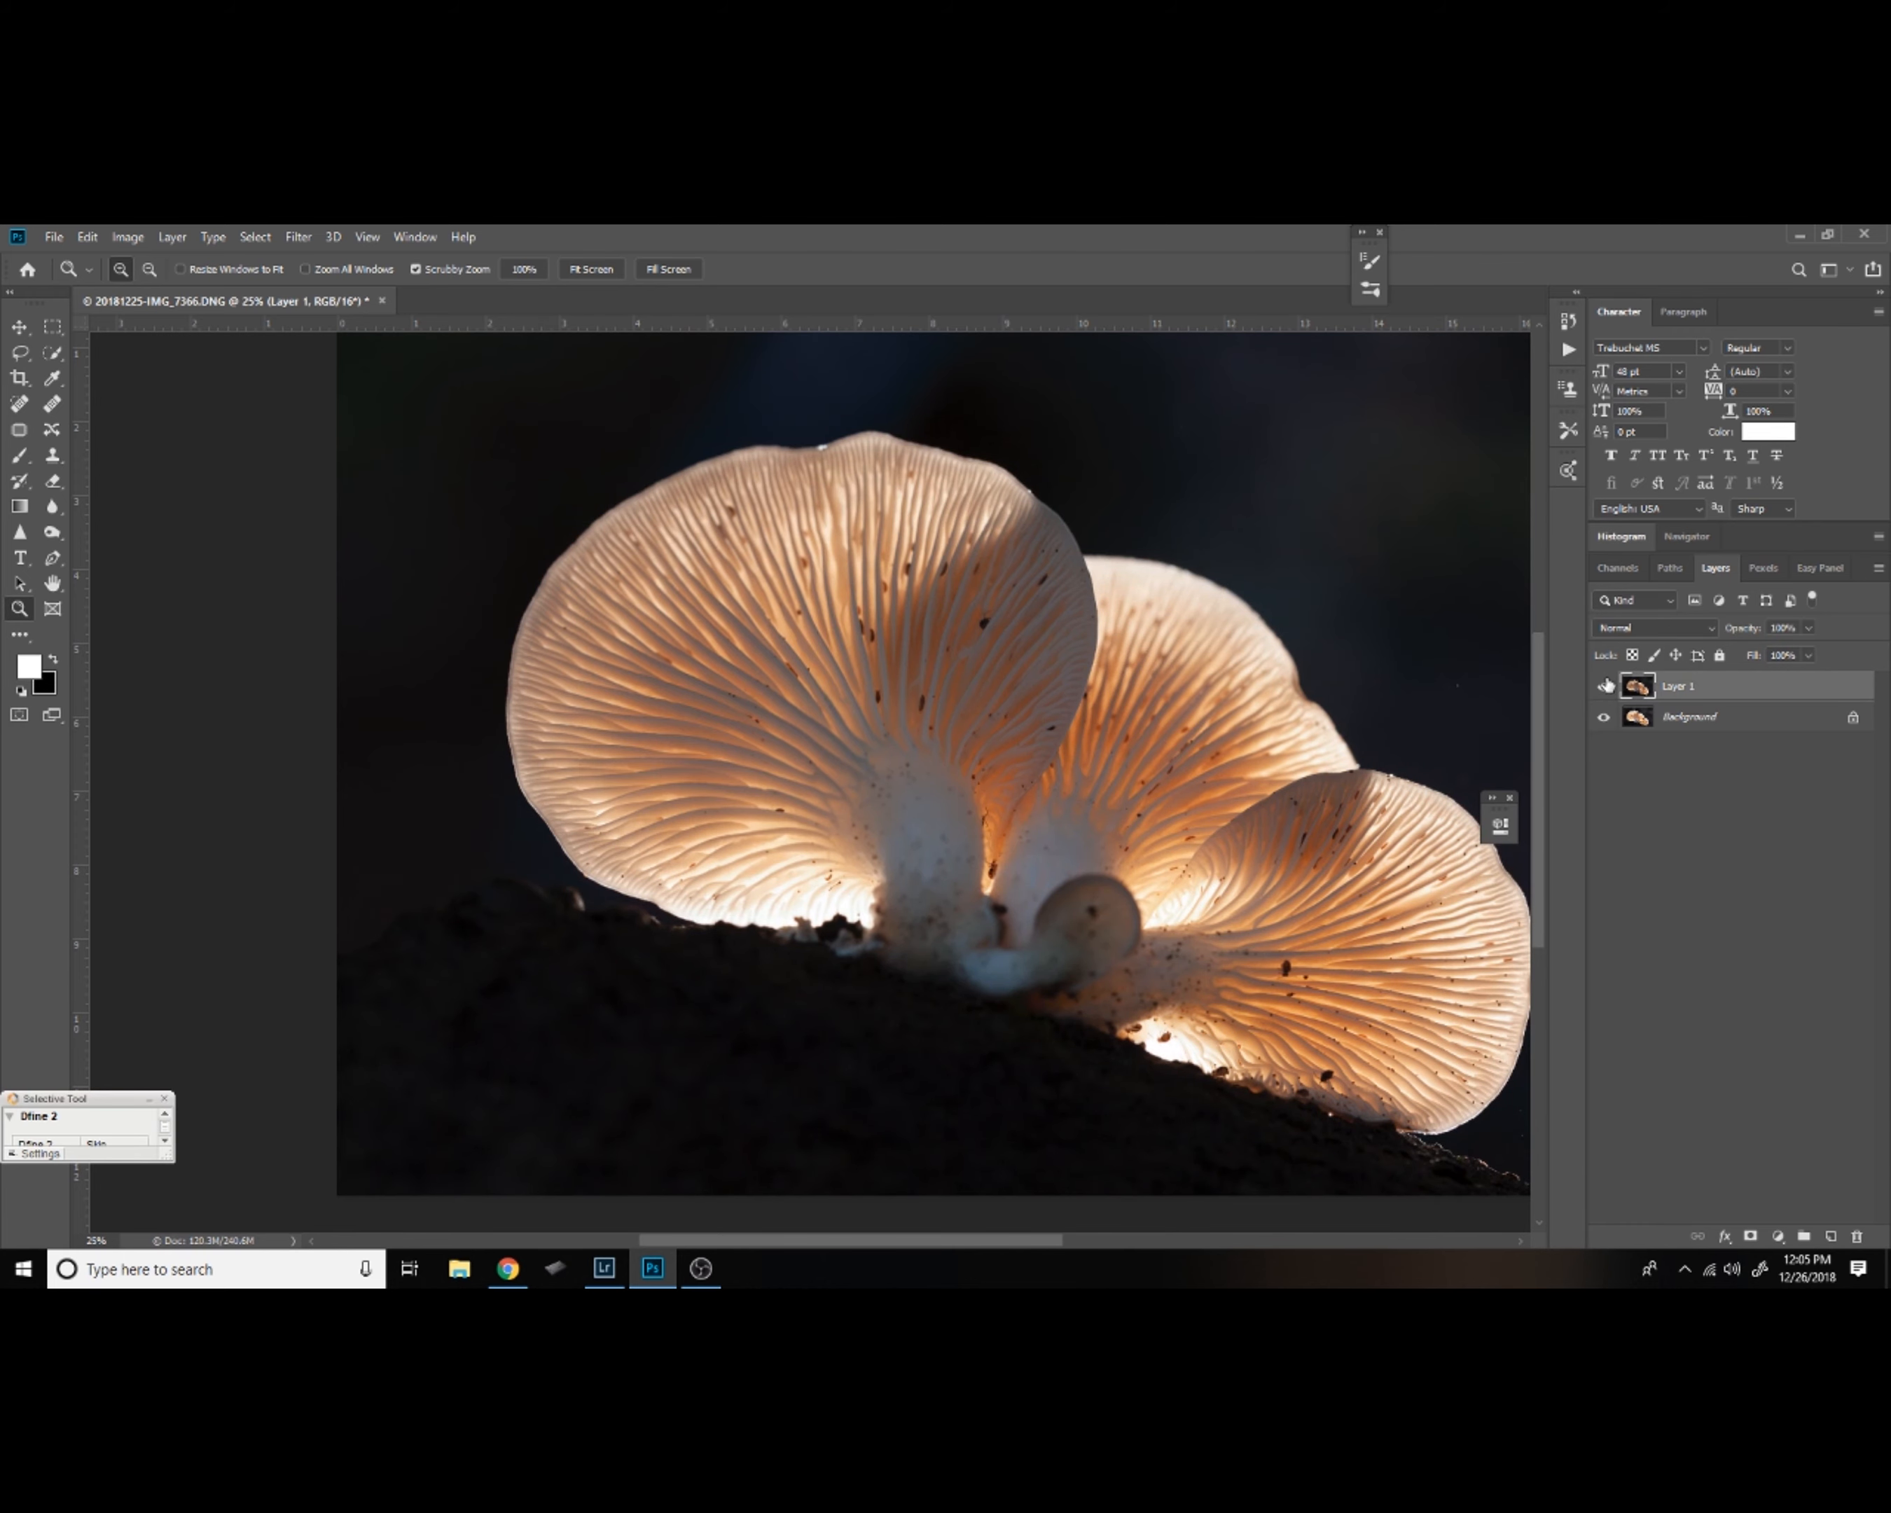
{"action": "left_click", "coordinate": [1603, 691]}
{"action": "left_click", "coordinate": [1603, 690]}
{"action": "left_click", "coordinate": [1750, 1235], "text": "alt"}
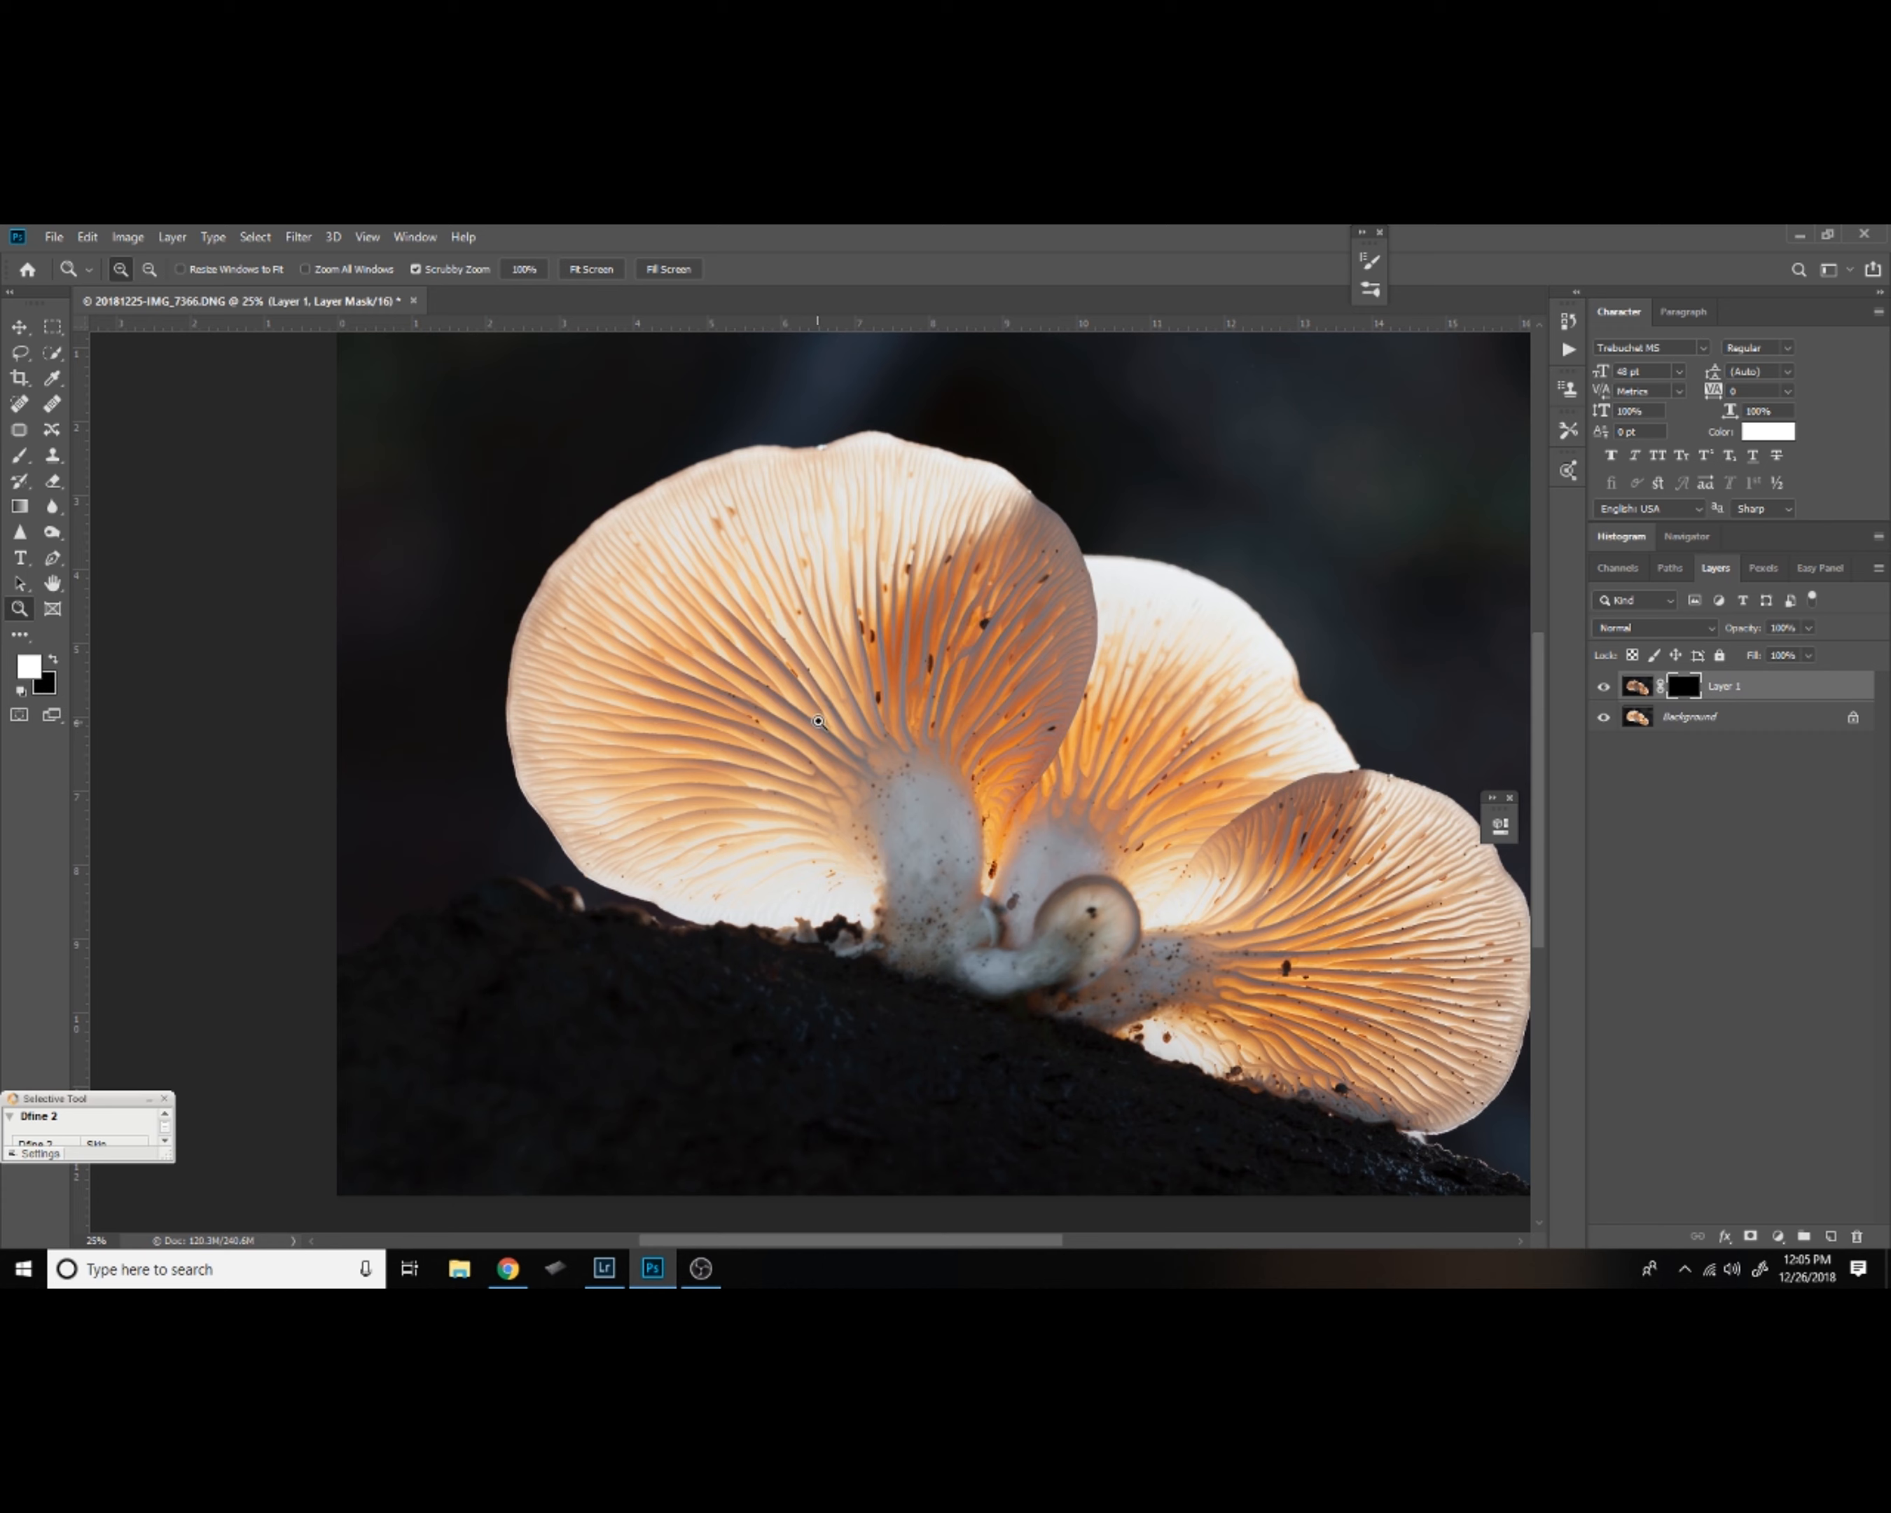
Switch the Brush tool from the signature preset to Soft Round, with flow at 100%.
{"action": "key", "text": "b"}
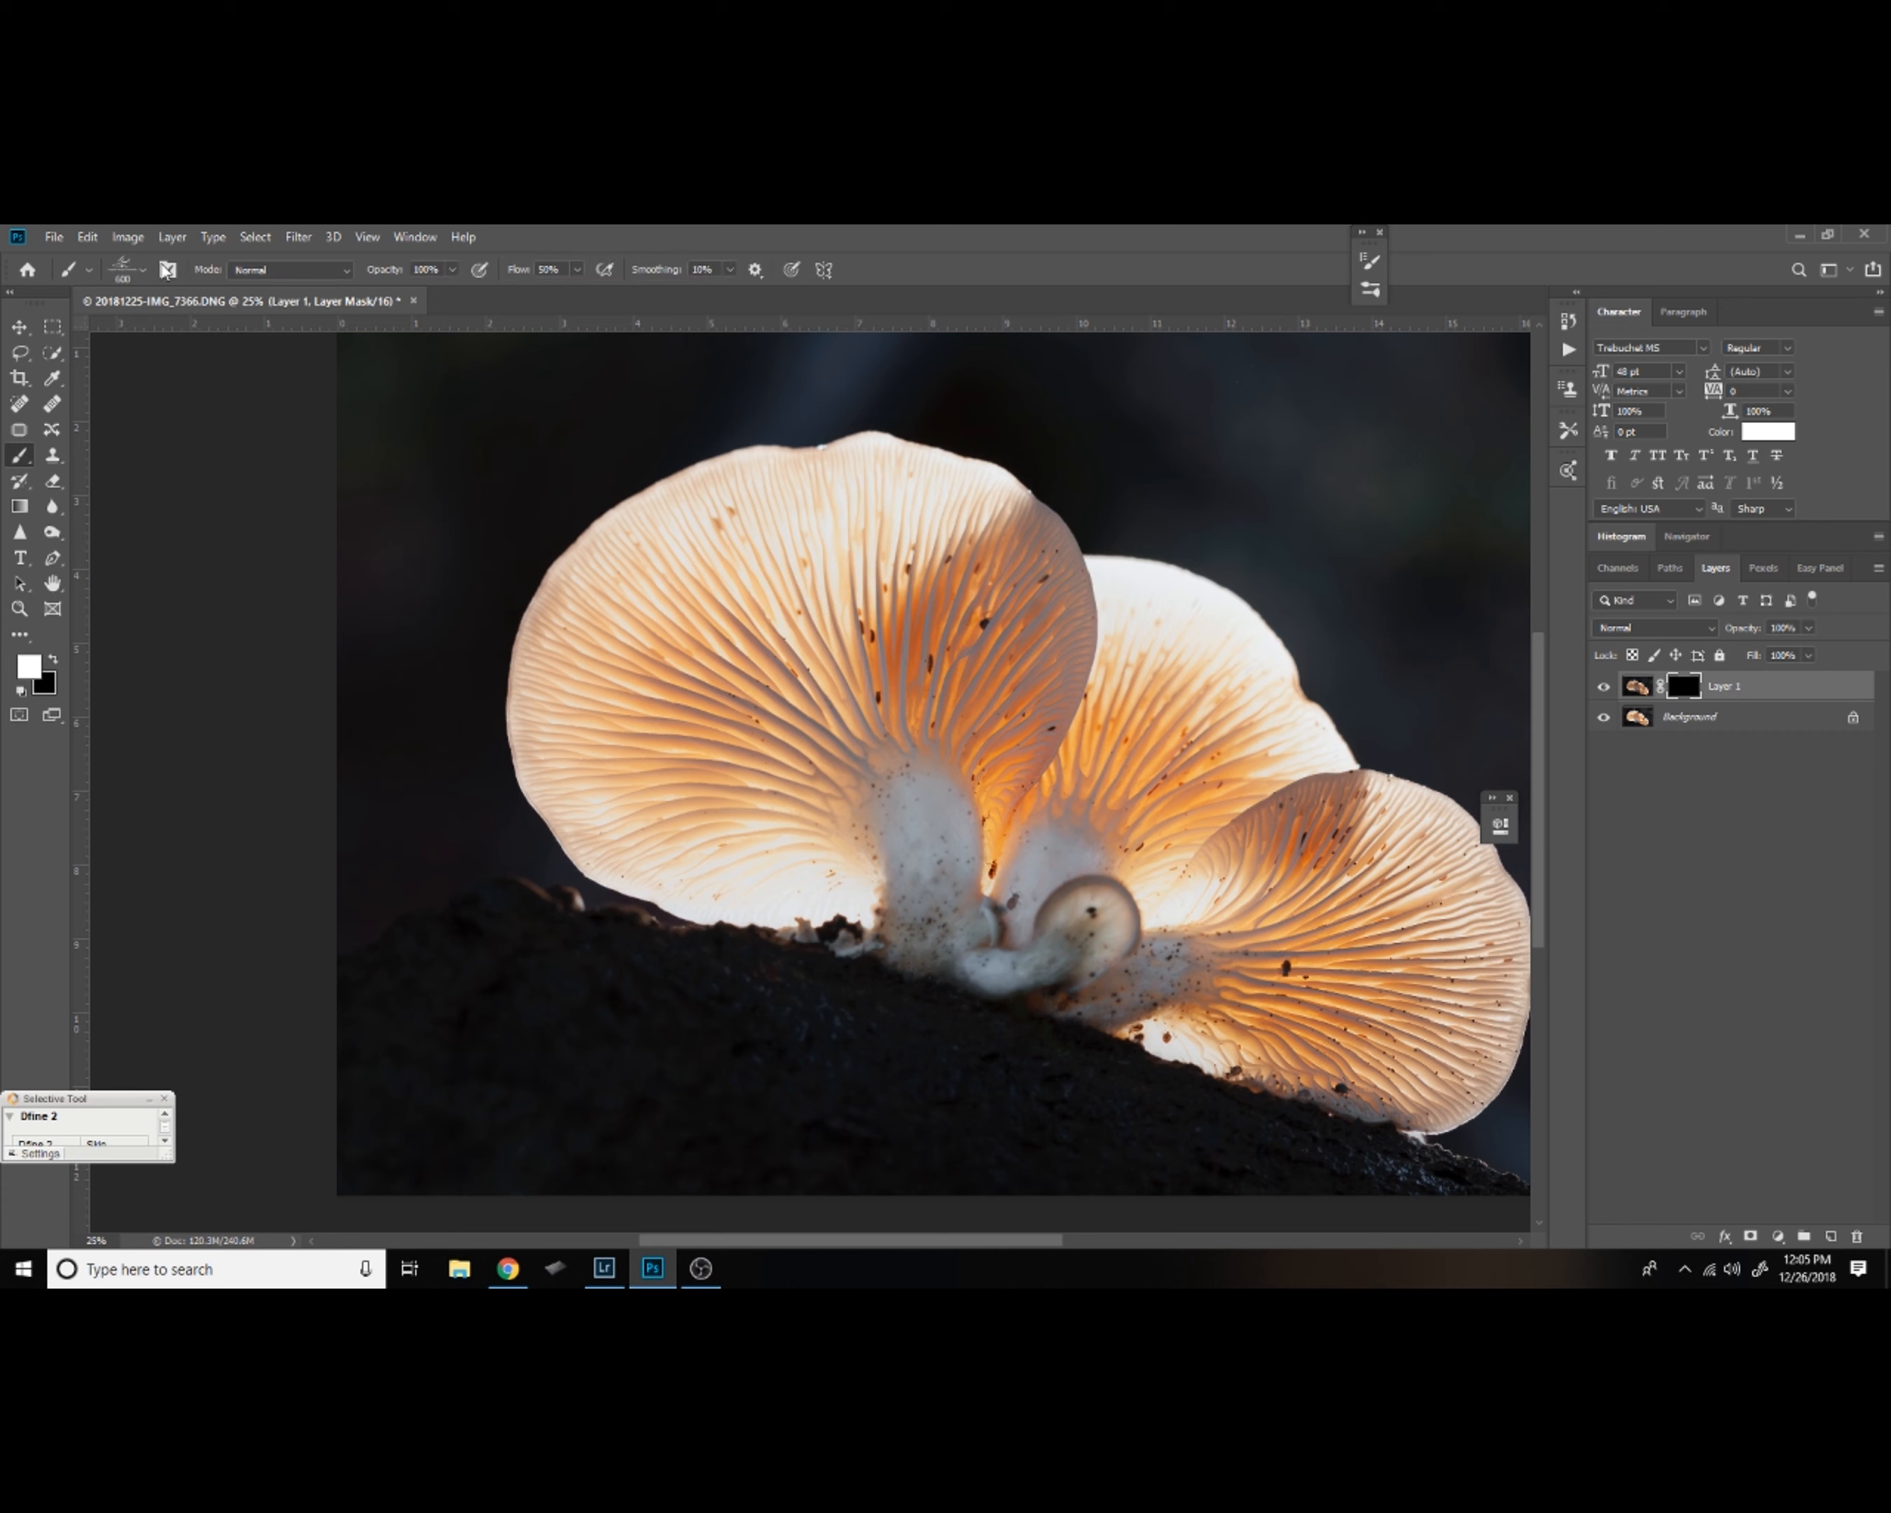
{"action": "left_click", "coordinate": [169, 269]}
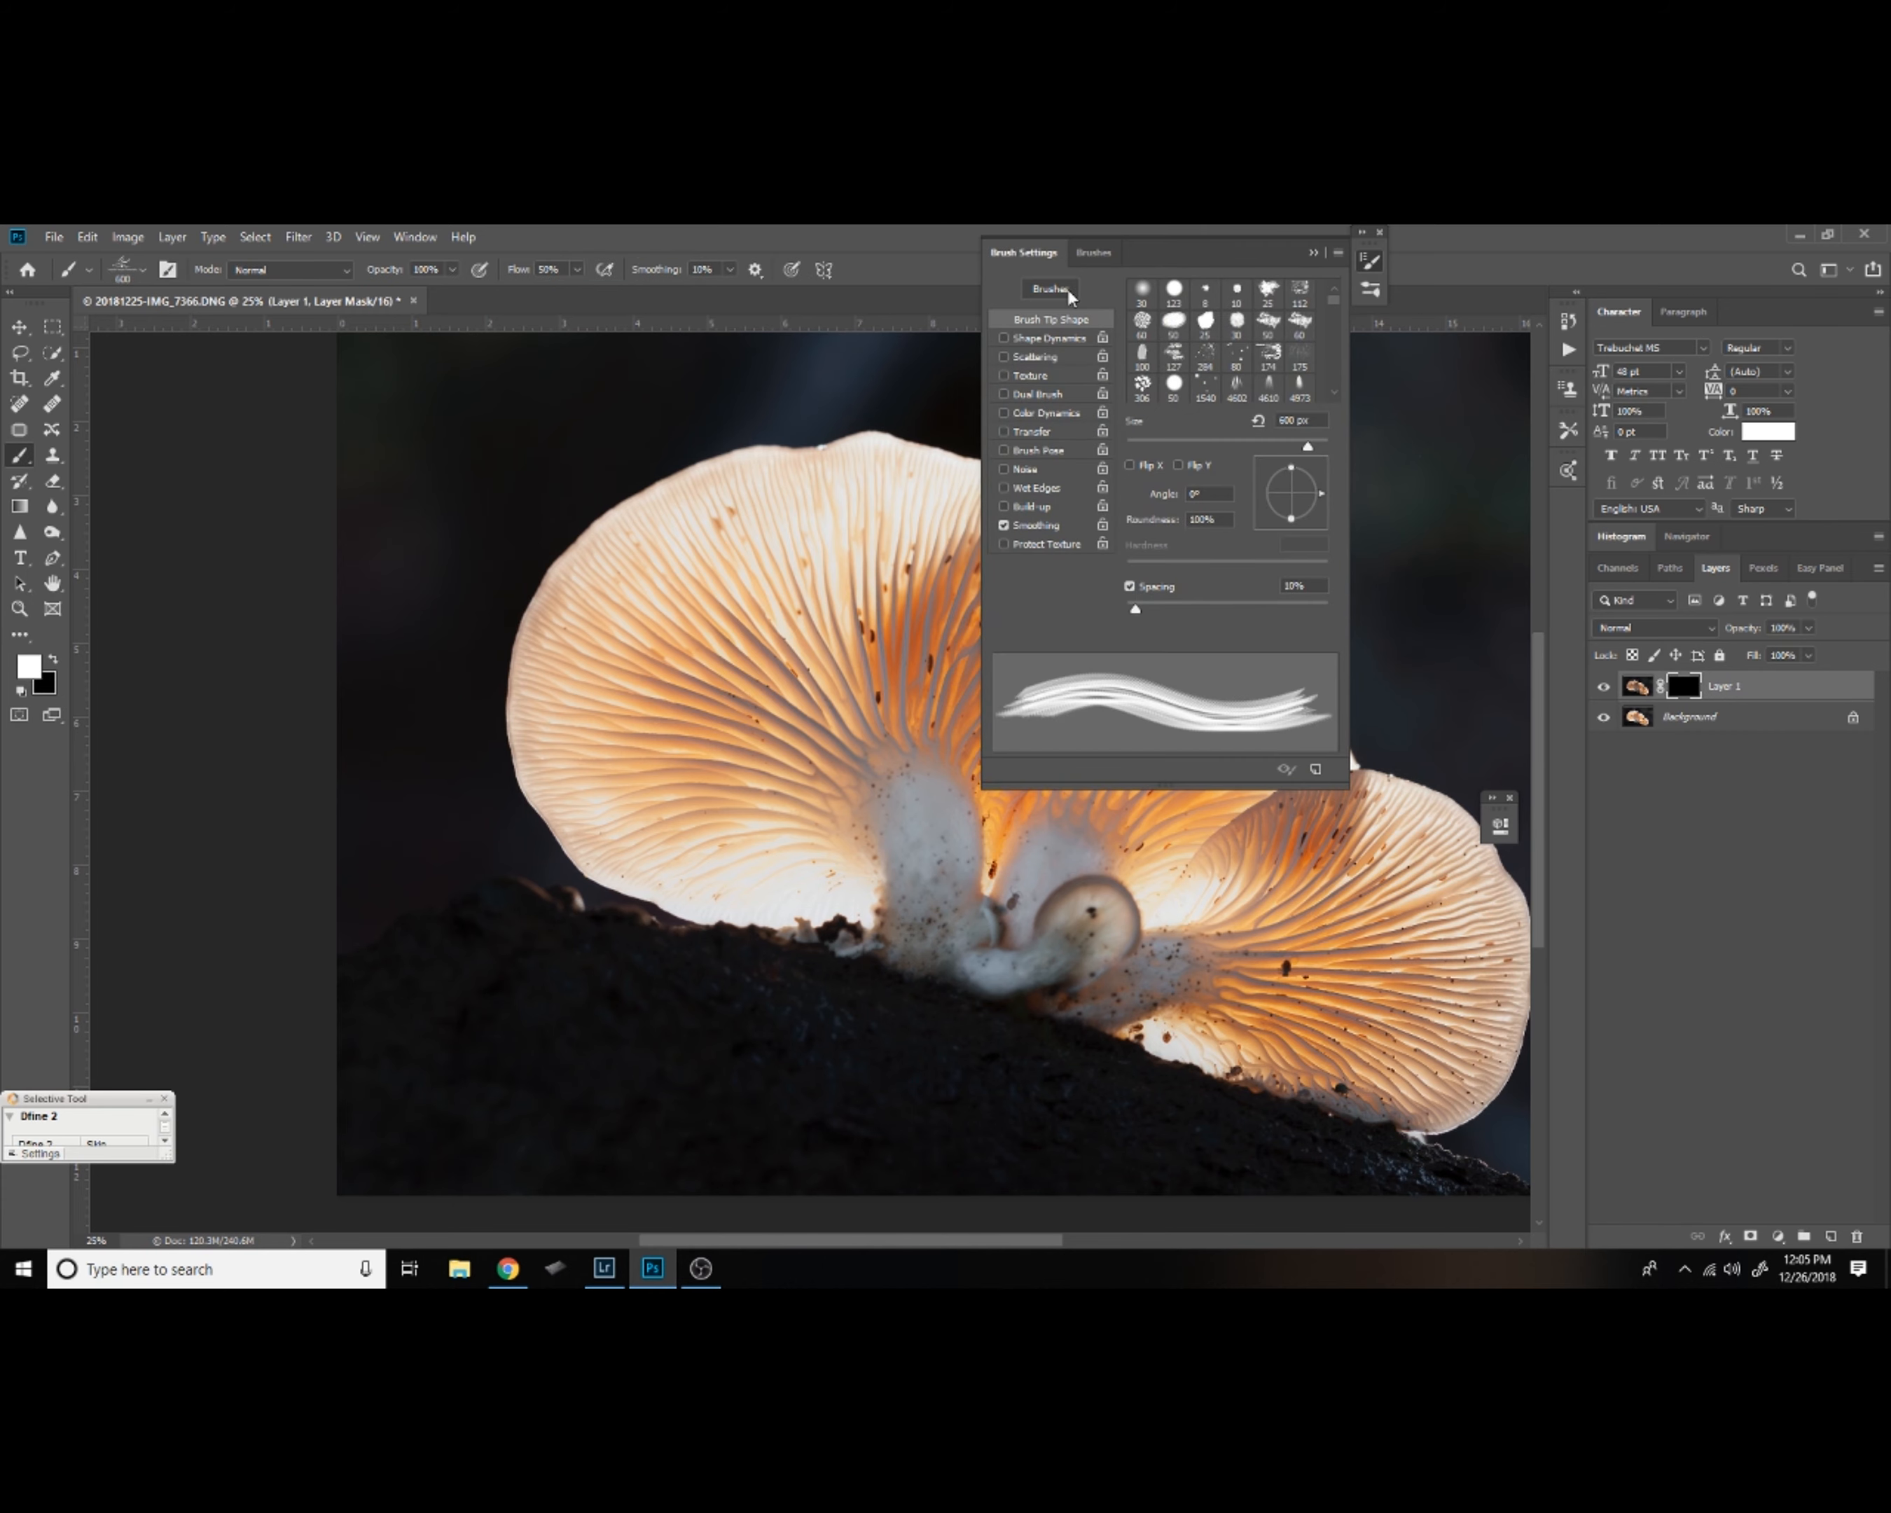
{"action": "left_click", "coordinate": [1096, 254]}
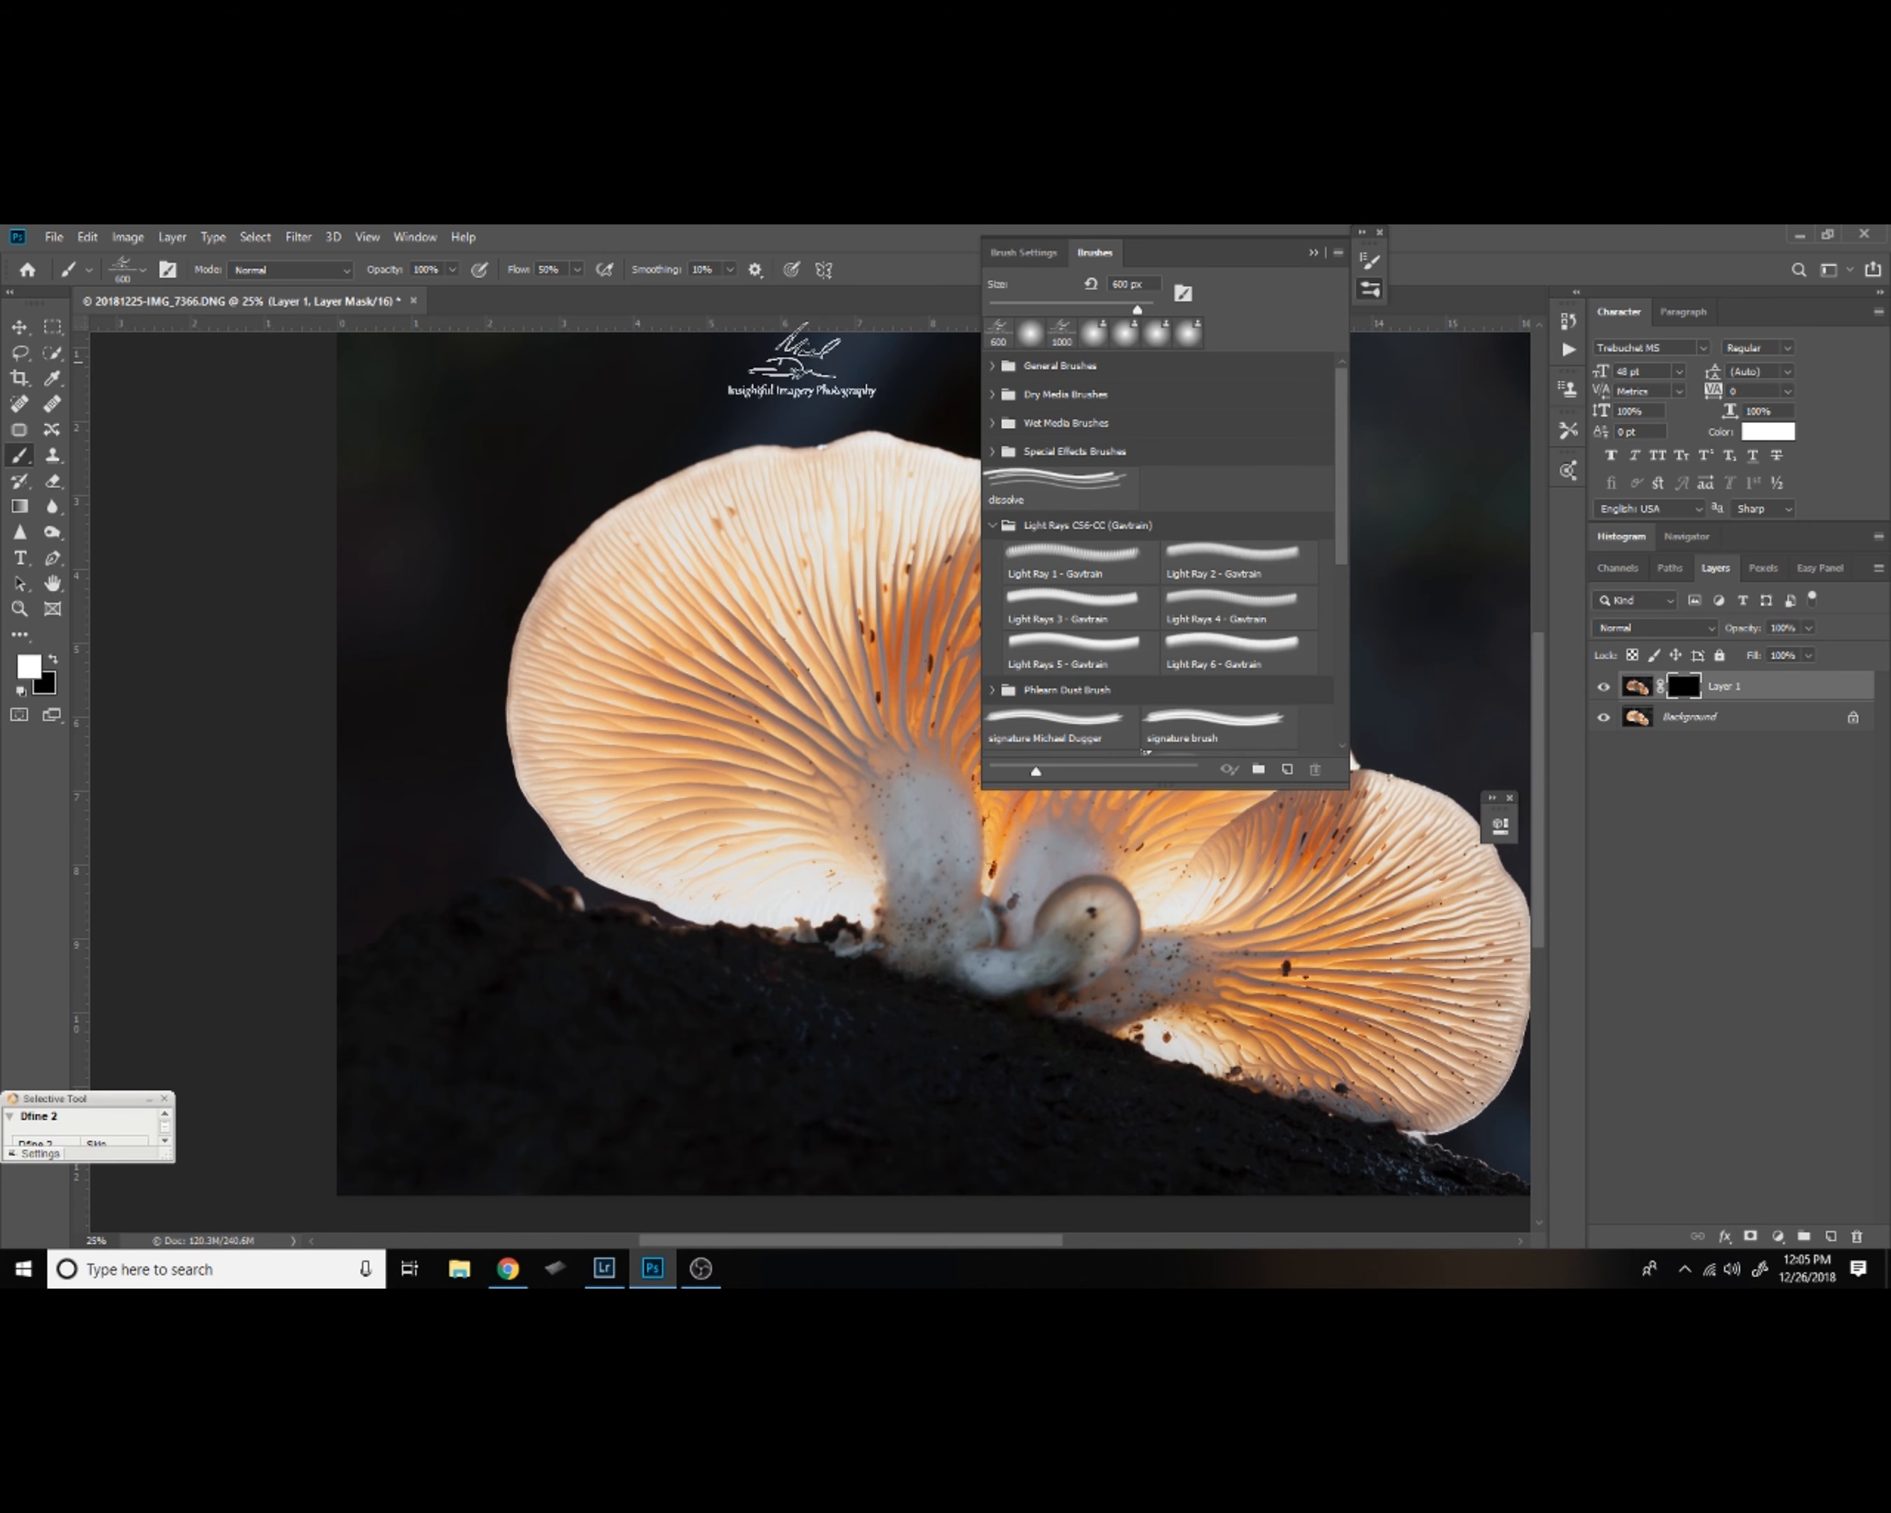
{"action": "left_click", "coordinate": [133, 278]}
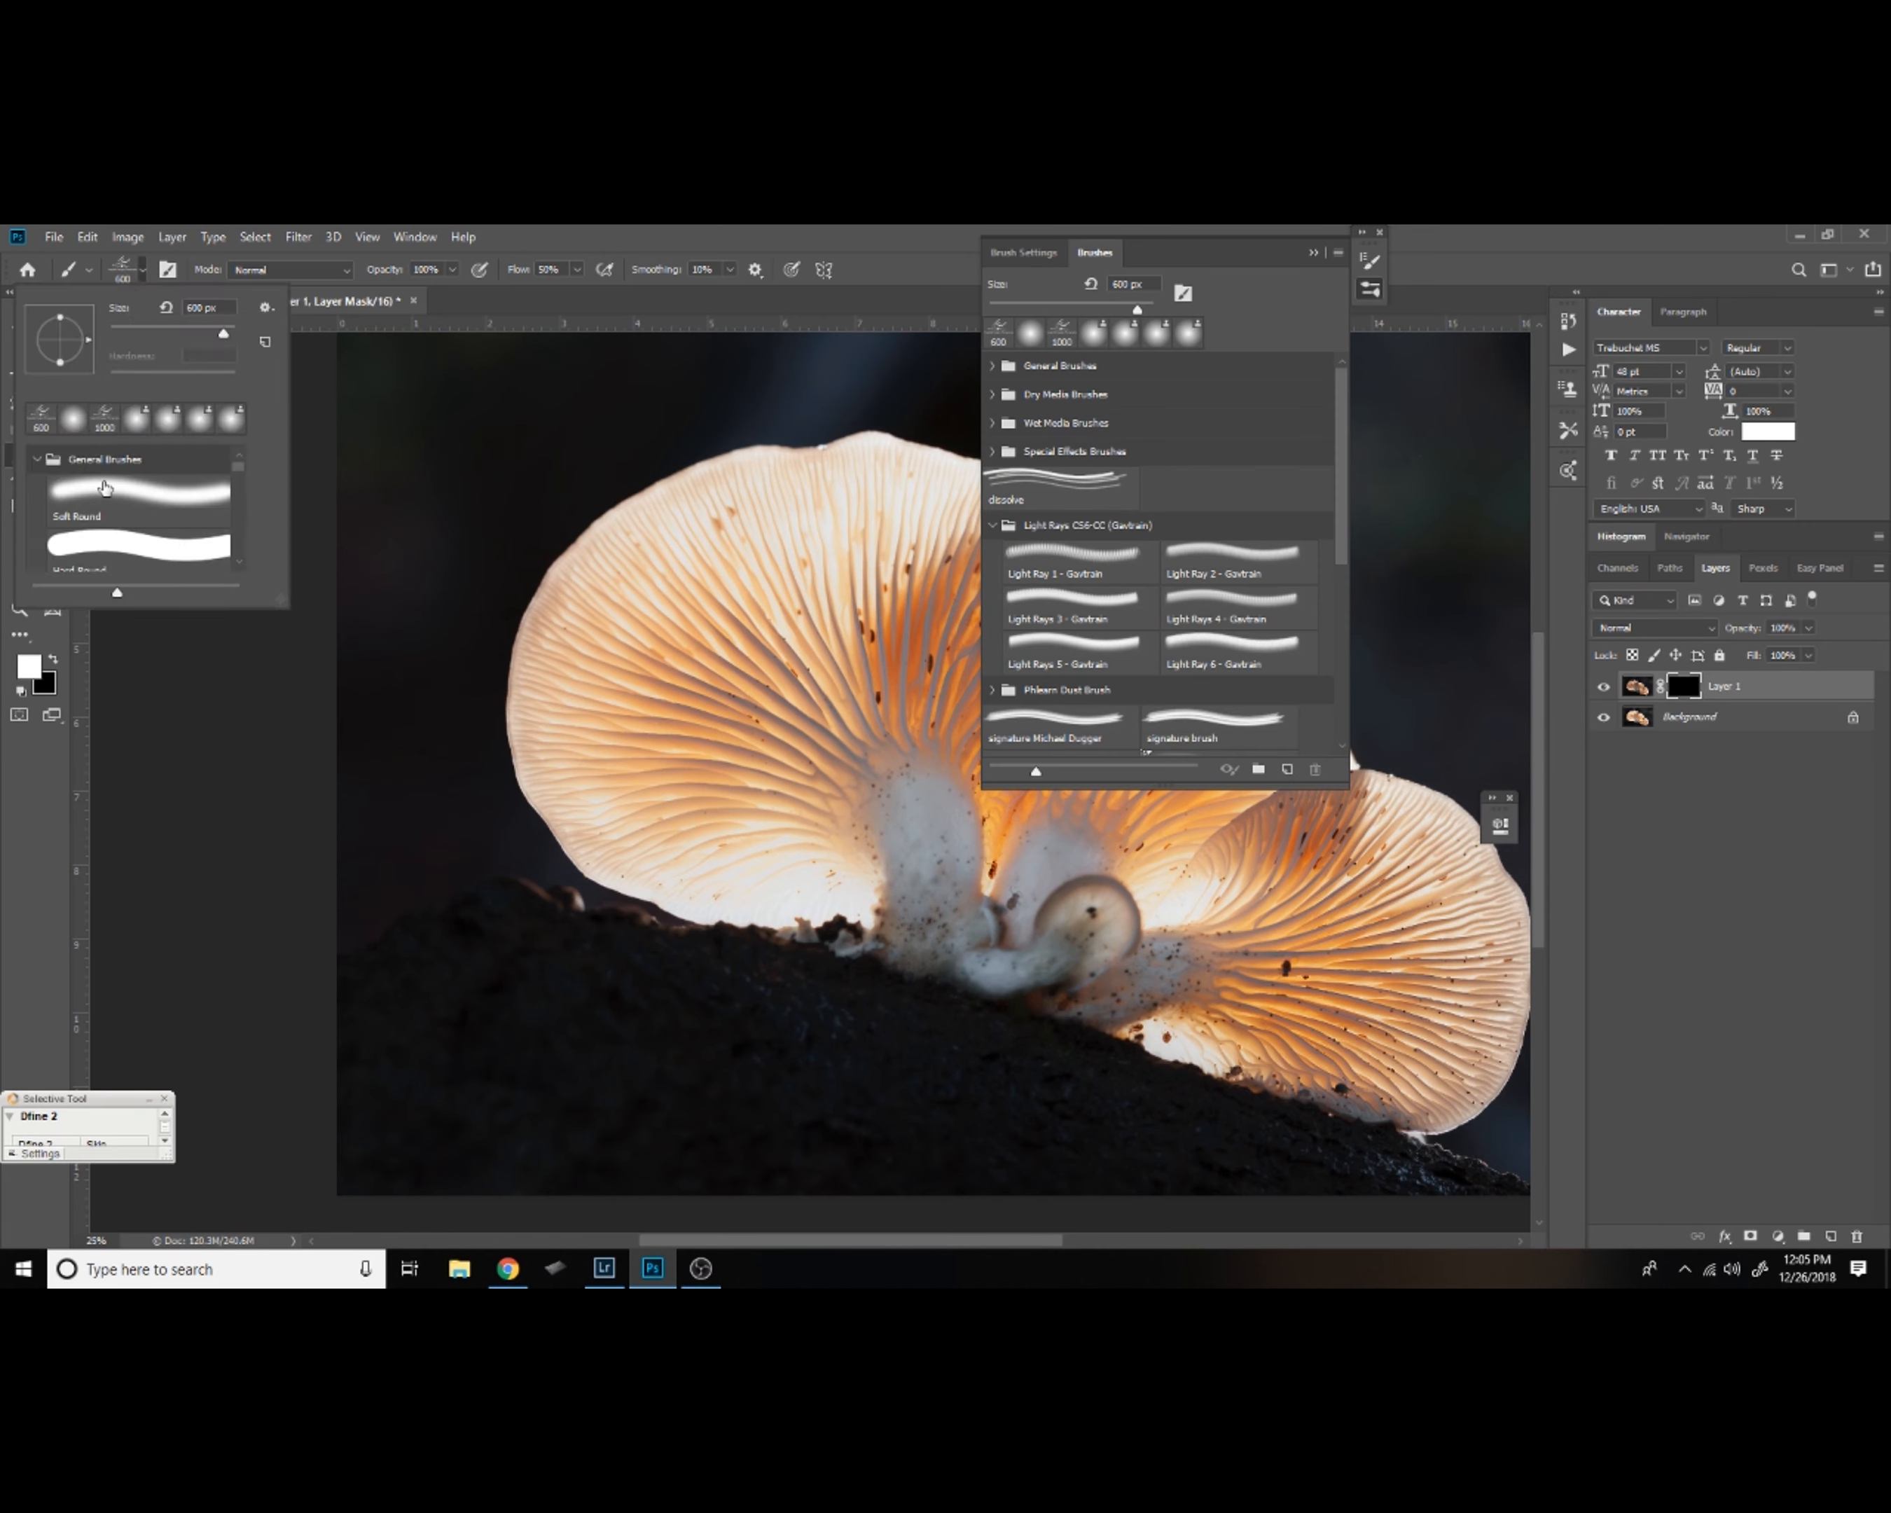
{"action": "left_click", "coordinate": [109, 496]}
{"action": "left_click", "coordinate": [888, 264]}
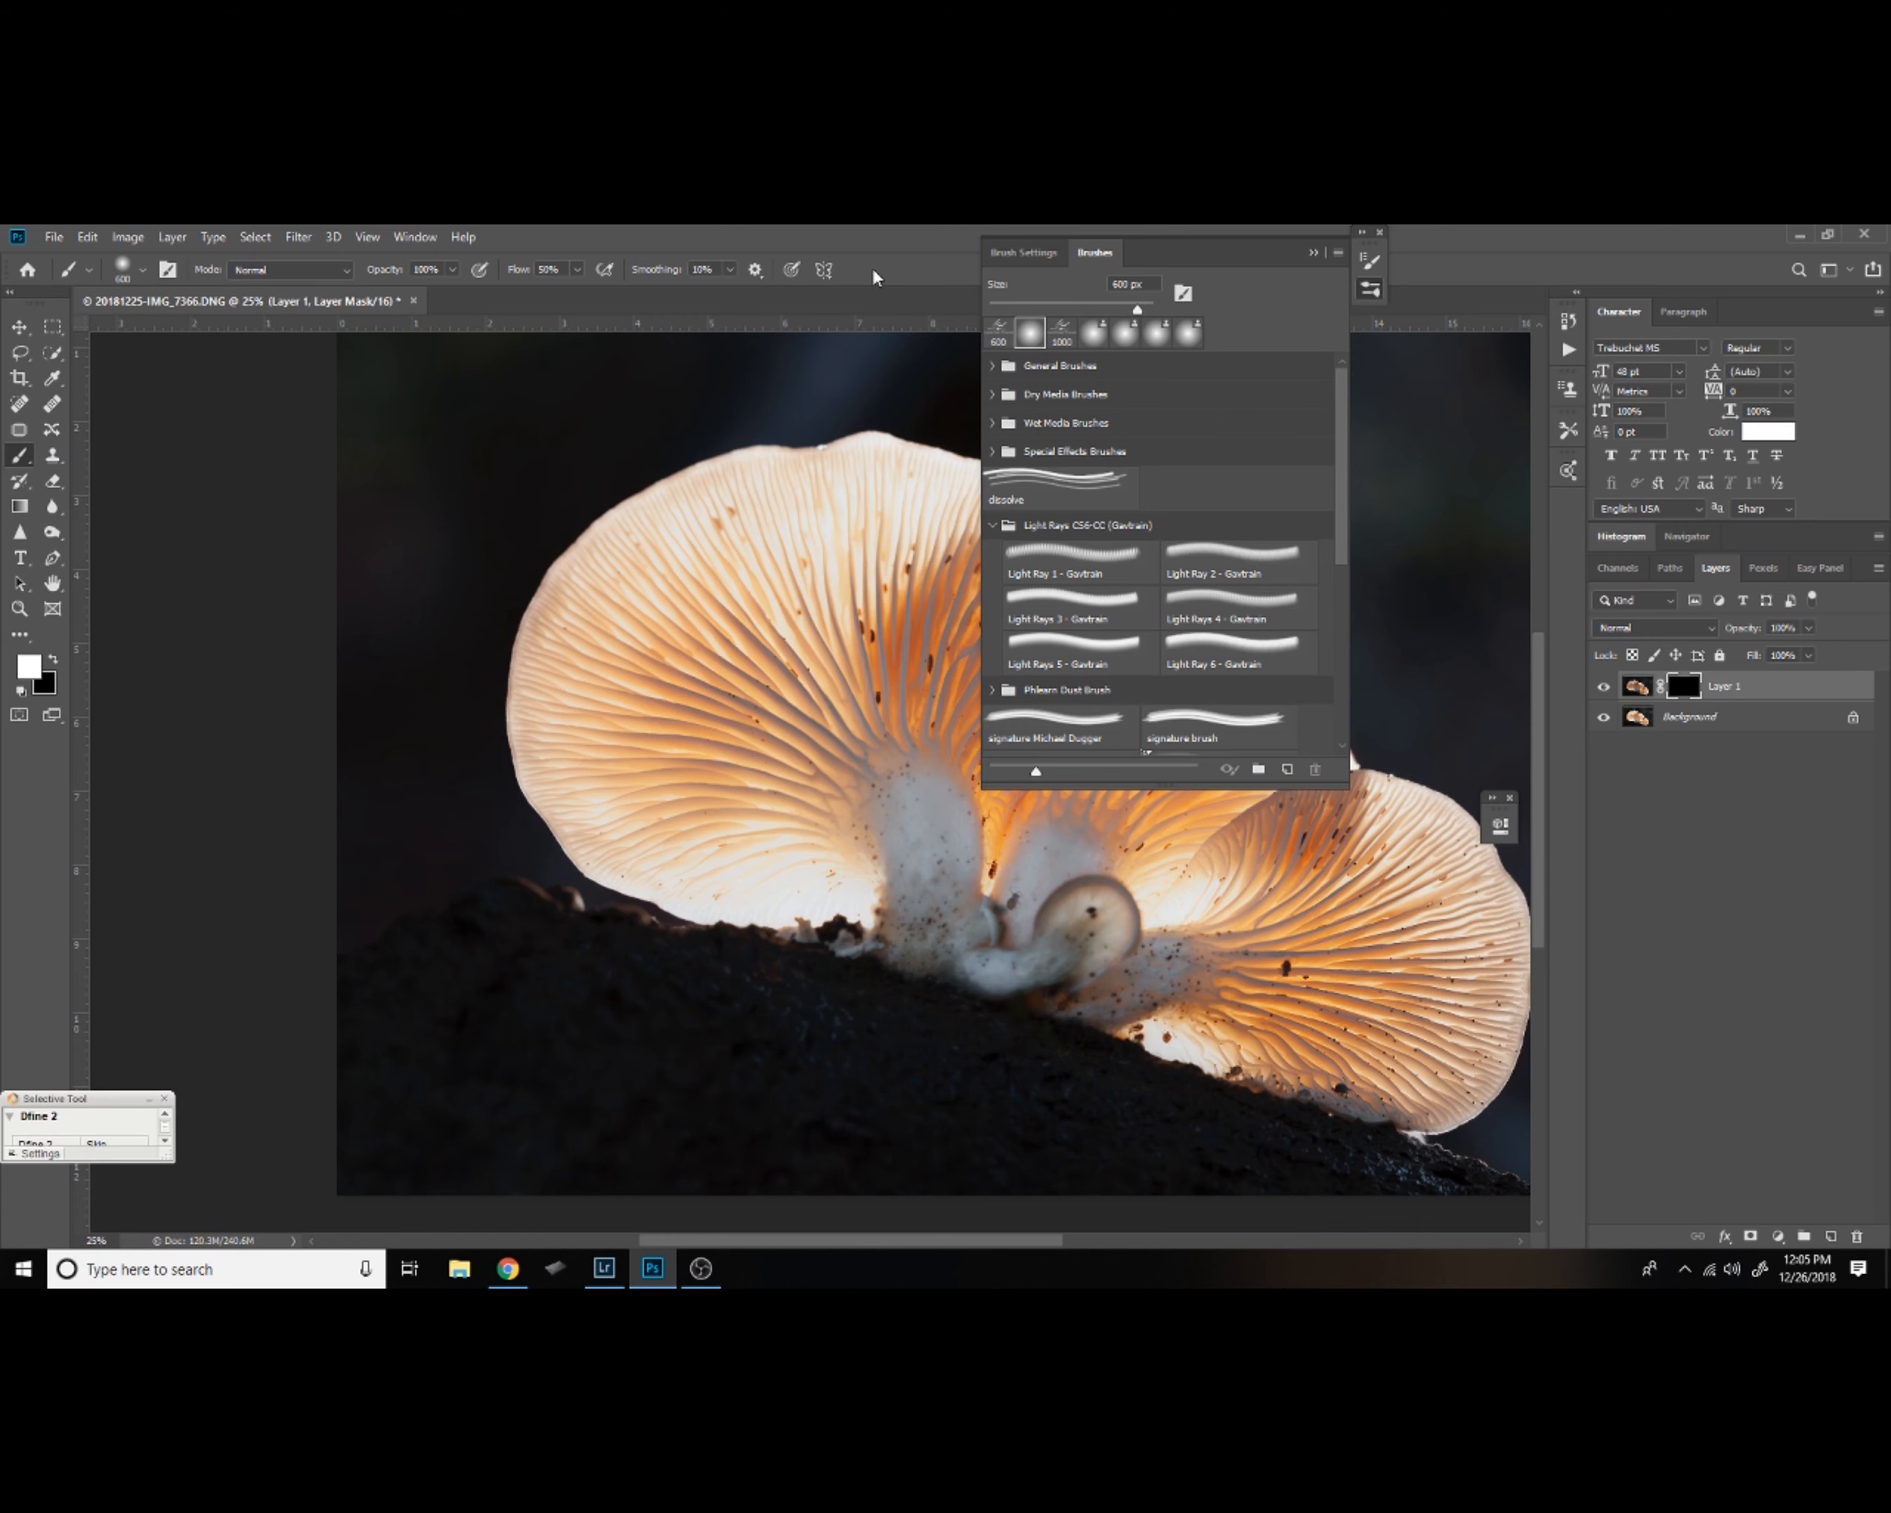
{"action": "left_click", "coordinate": [1313, 252]}
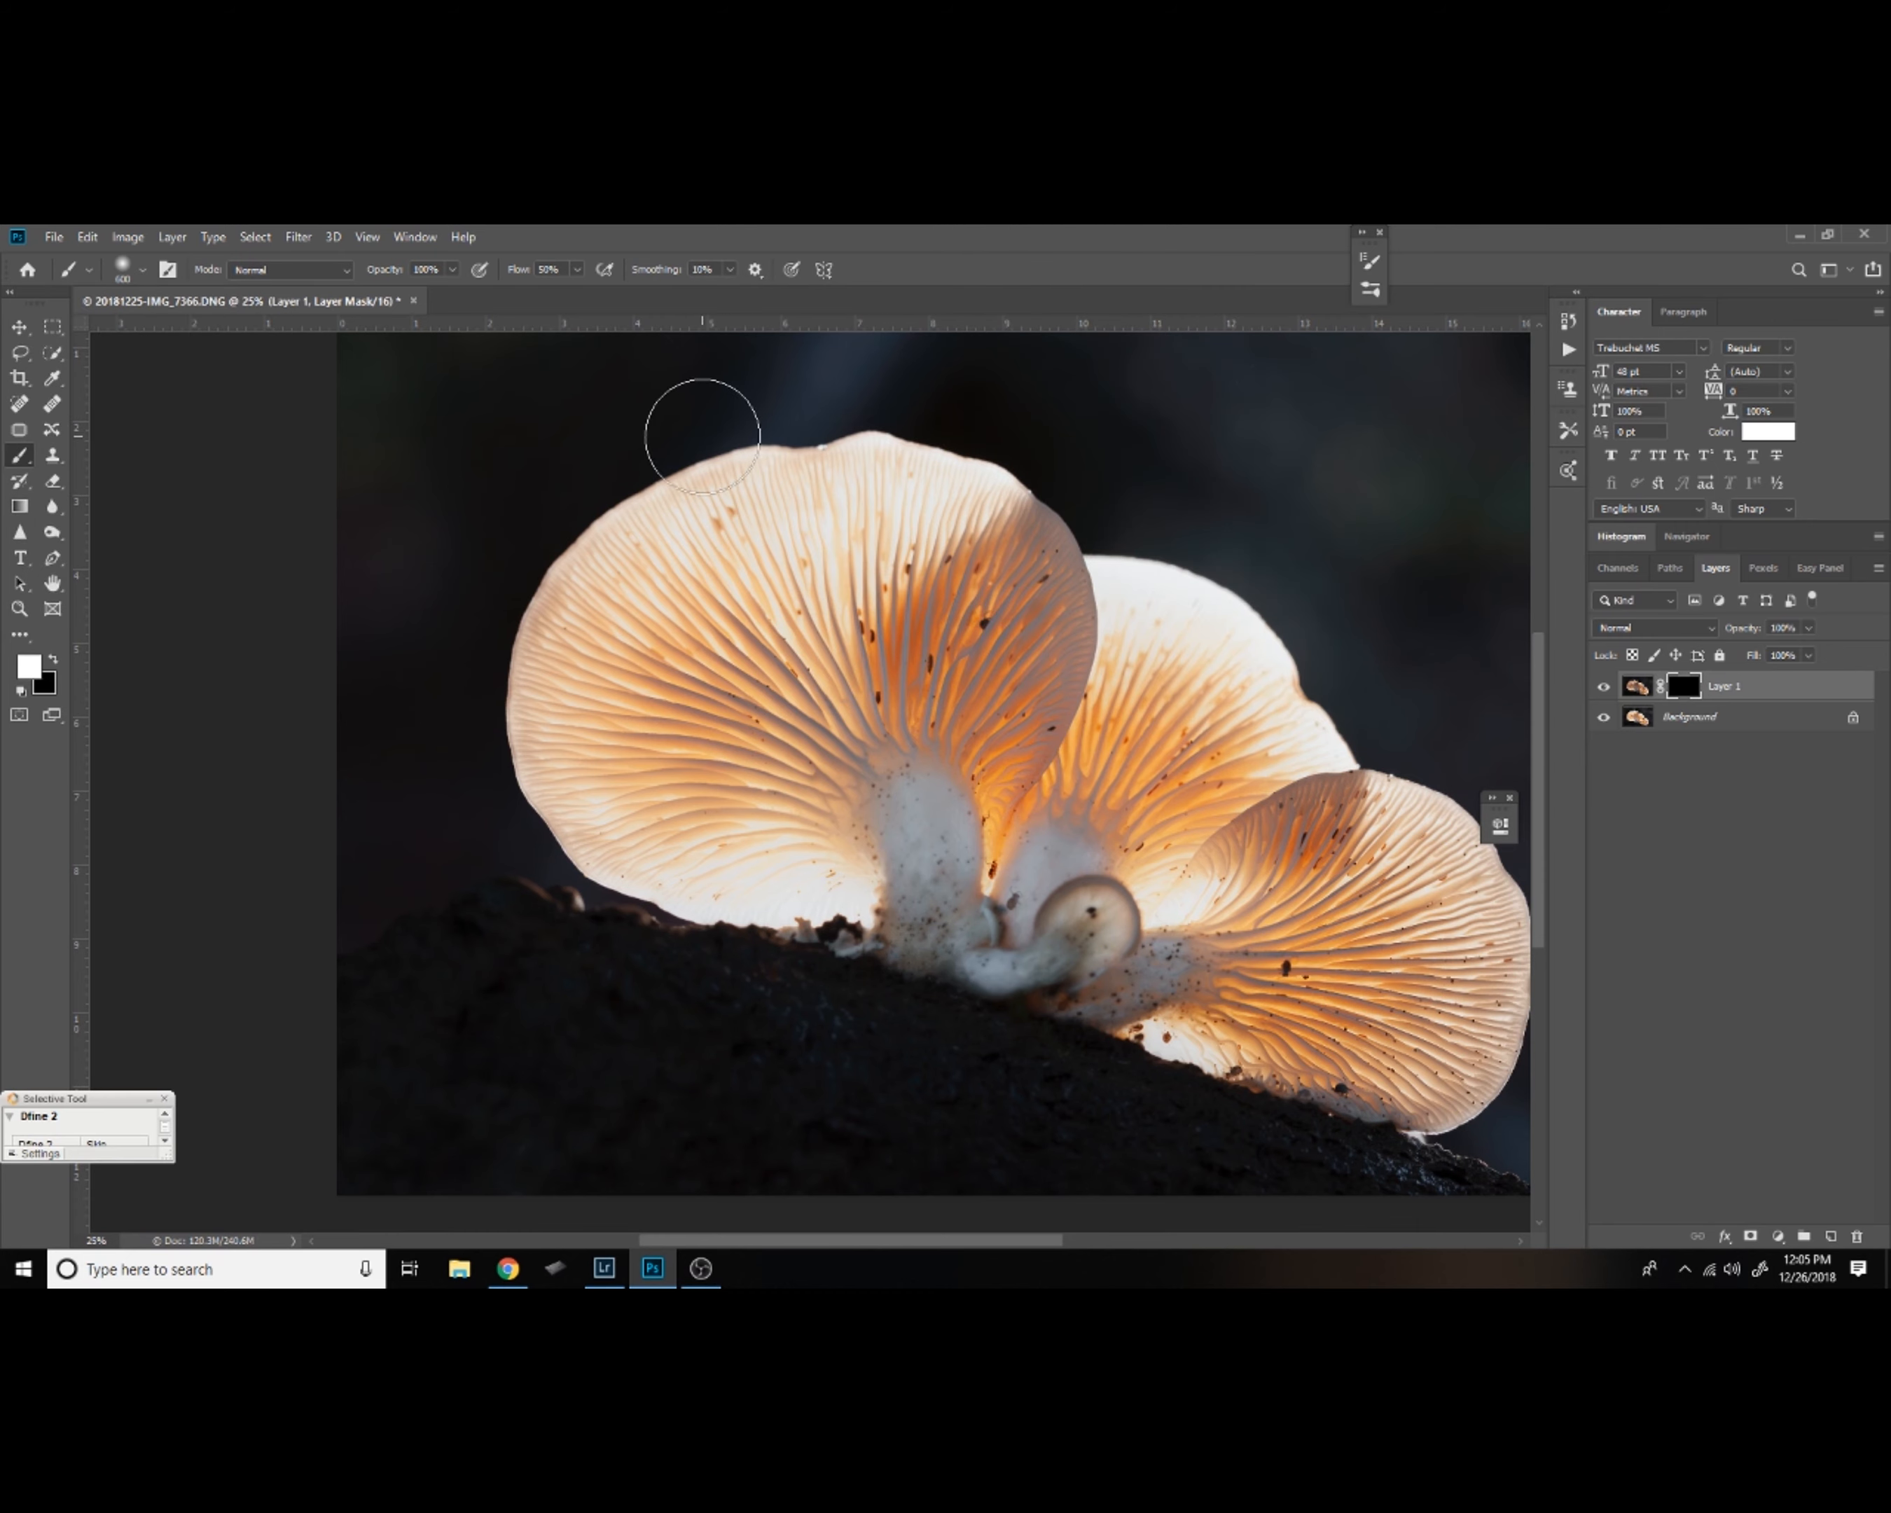
{"action": "key", "text": "o"}
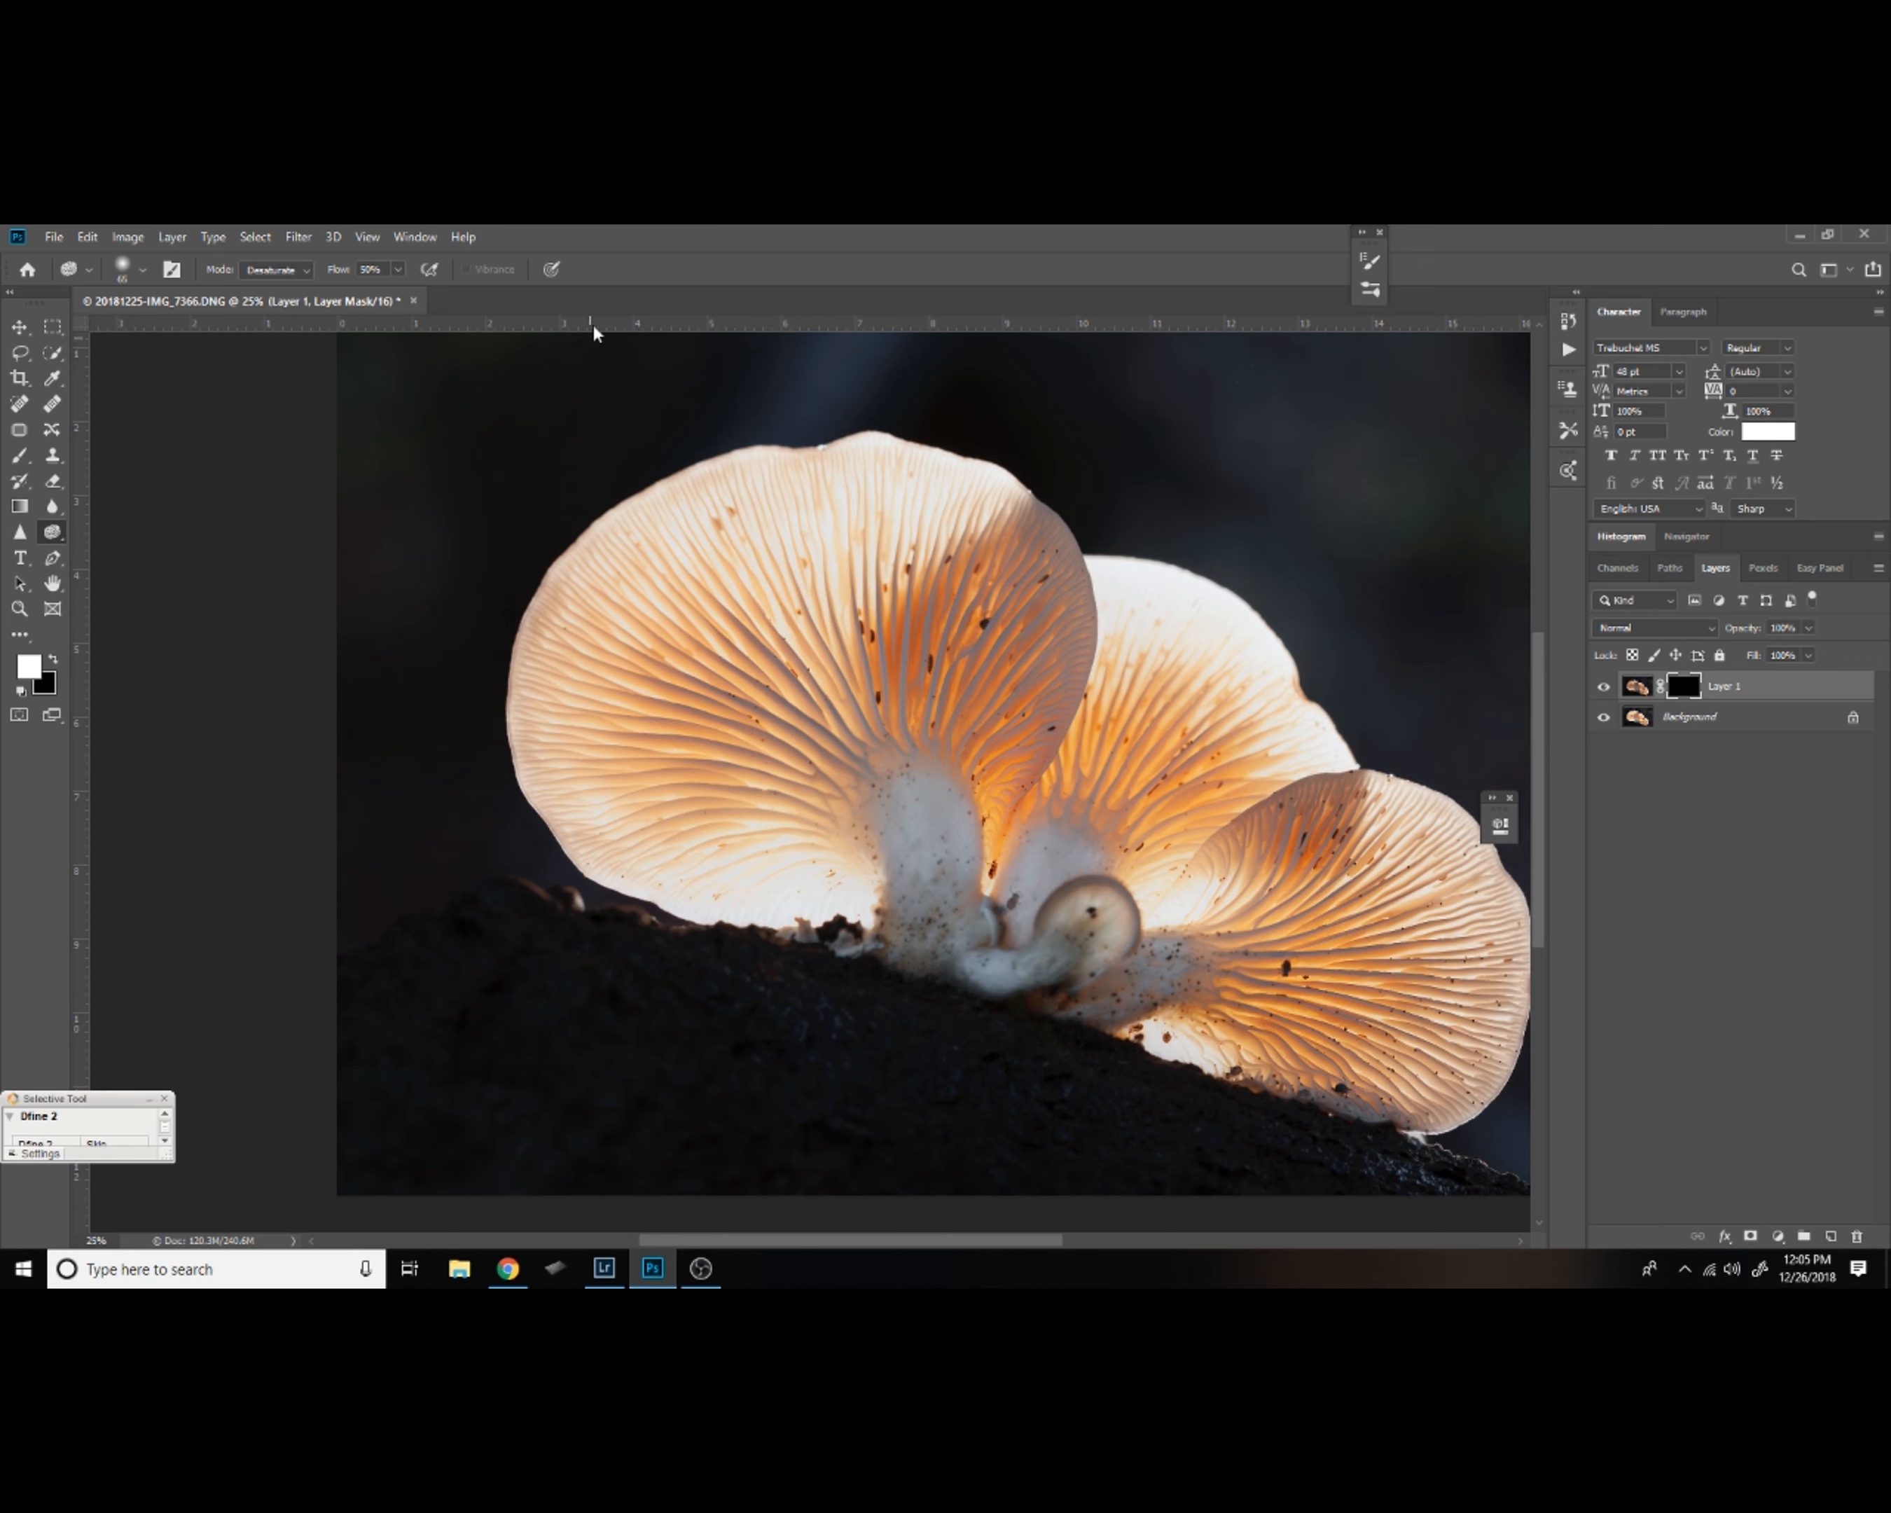
{"action": "key", "text": "b"}
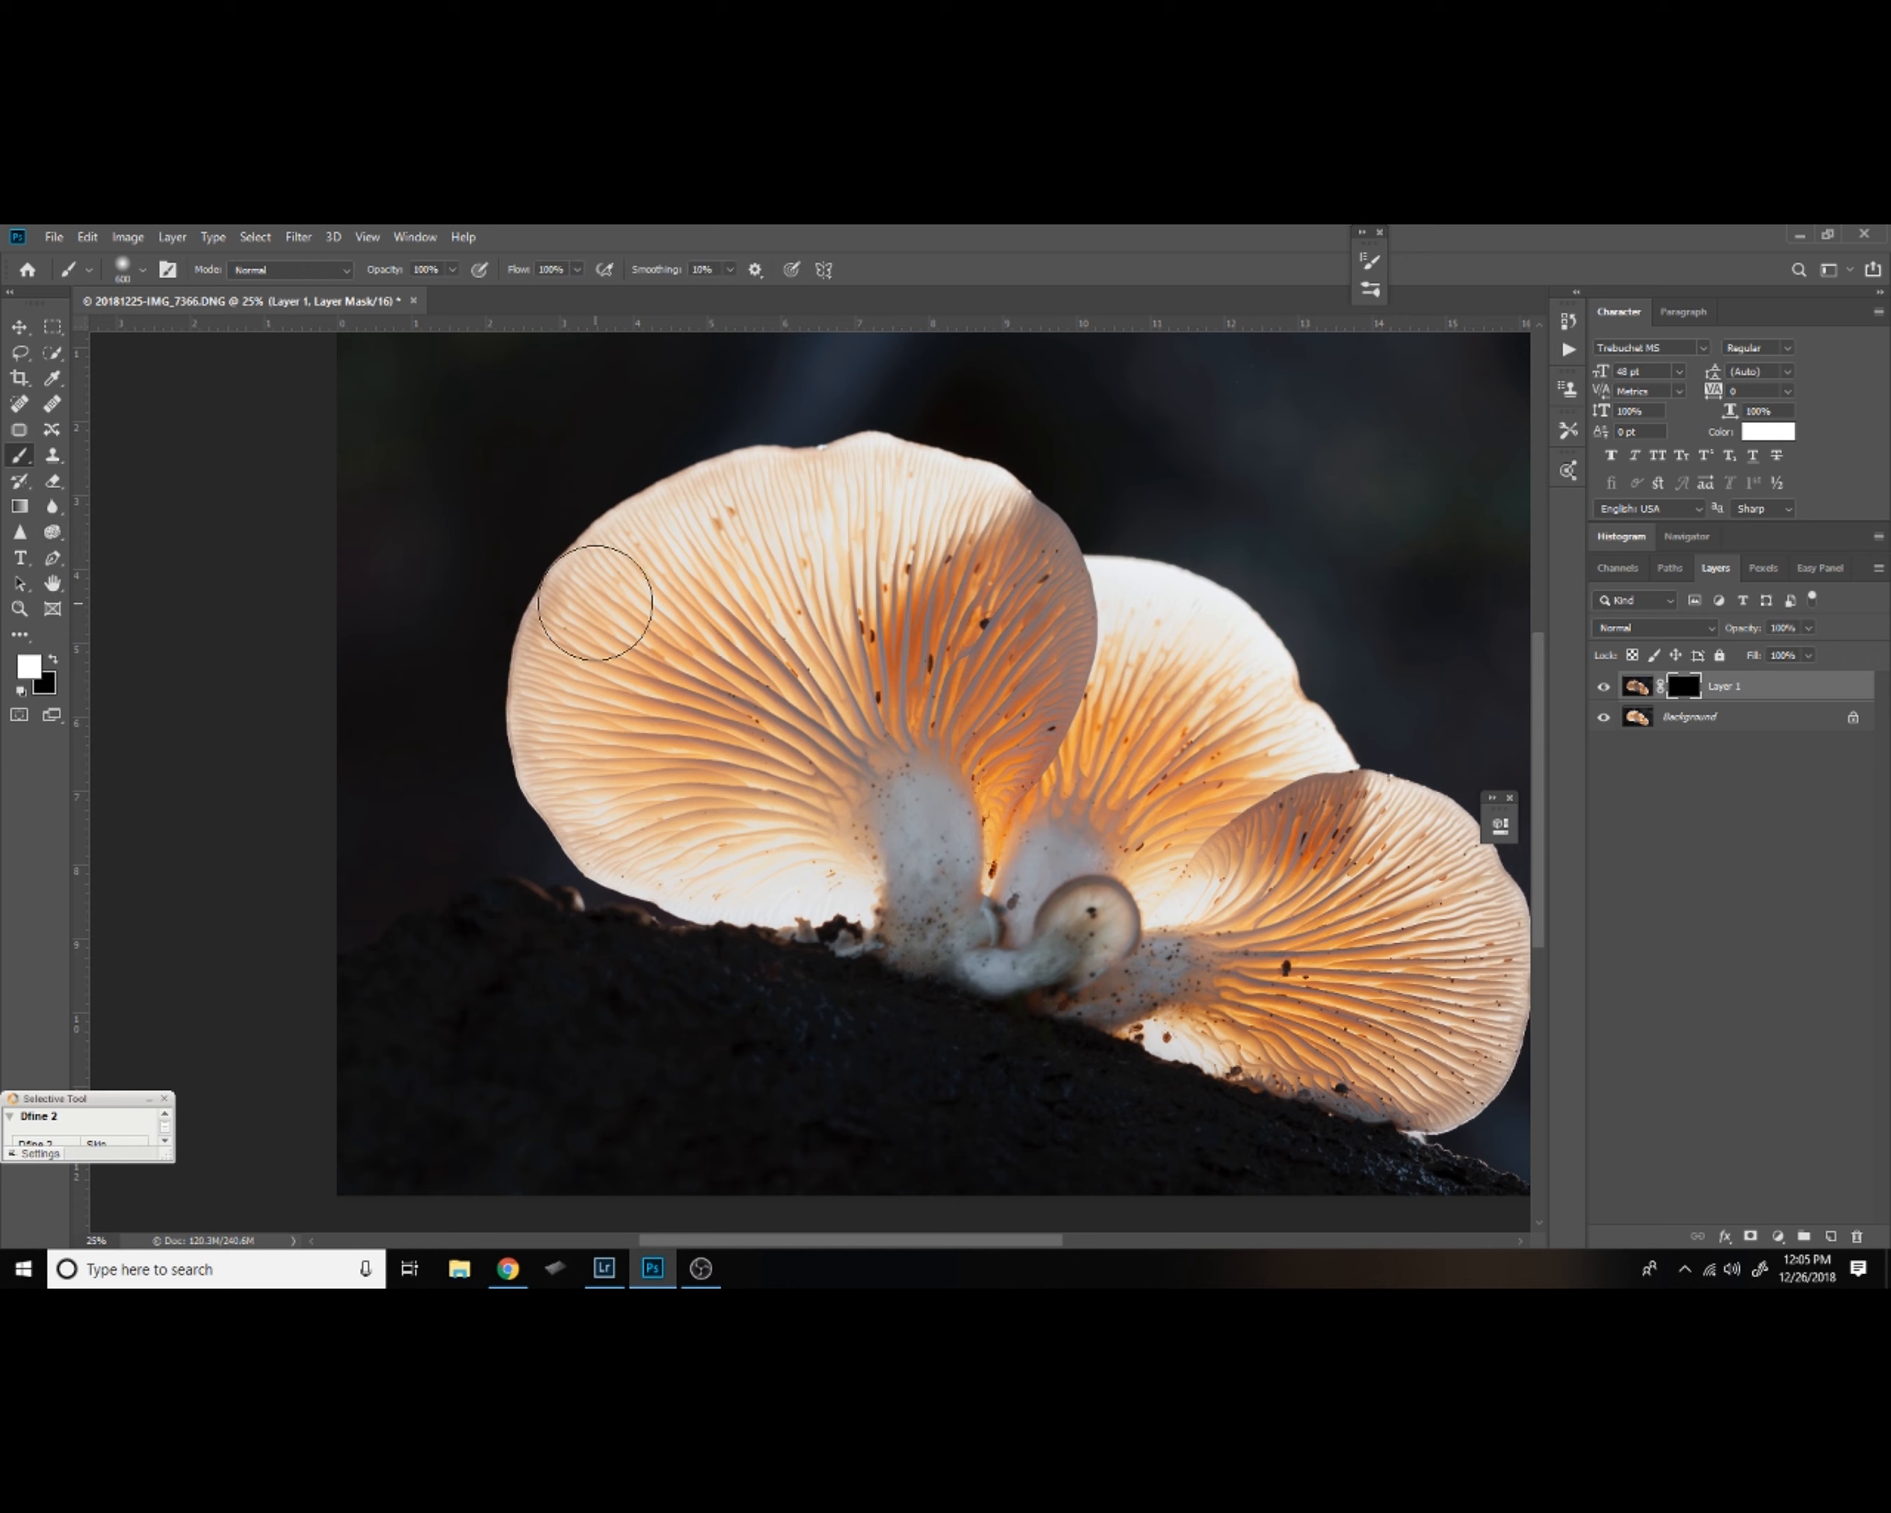
Shrink the mask brush to 175 px and paint Layer 1's darker detail into the overexposed glow at the mushrooms' bases.
{"action": "left_click_drag", "start_coordinate": [784, 751], "coordinate": [743, 823]}
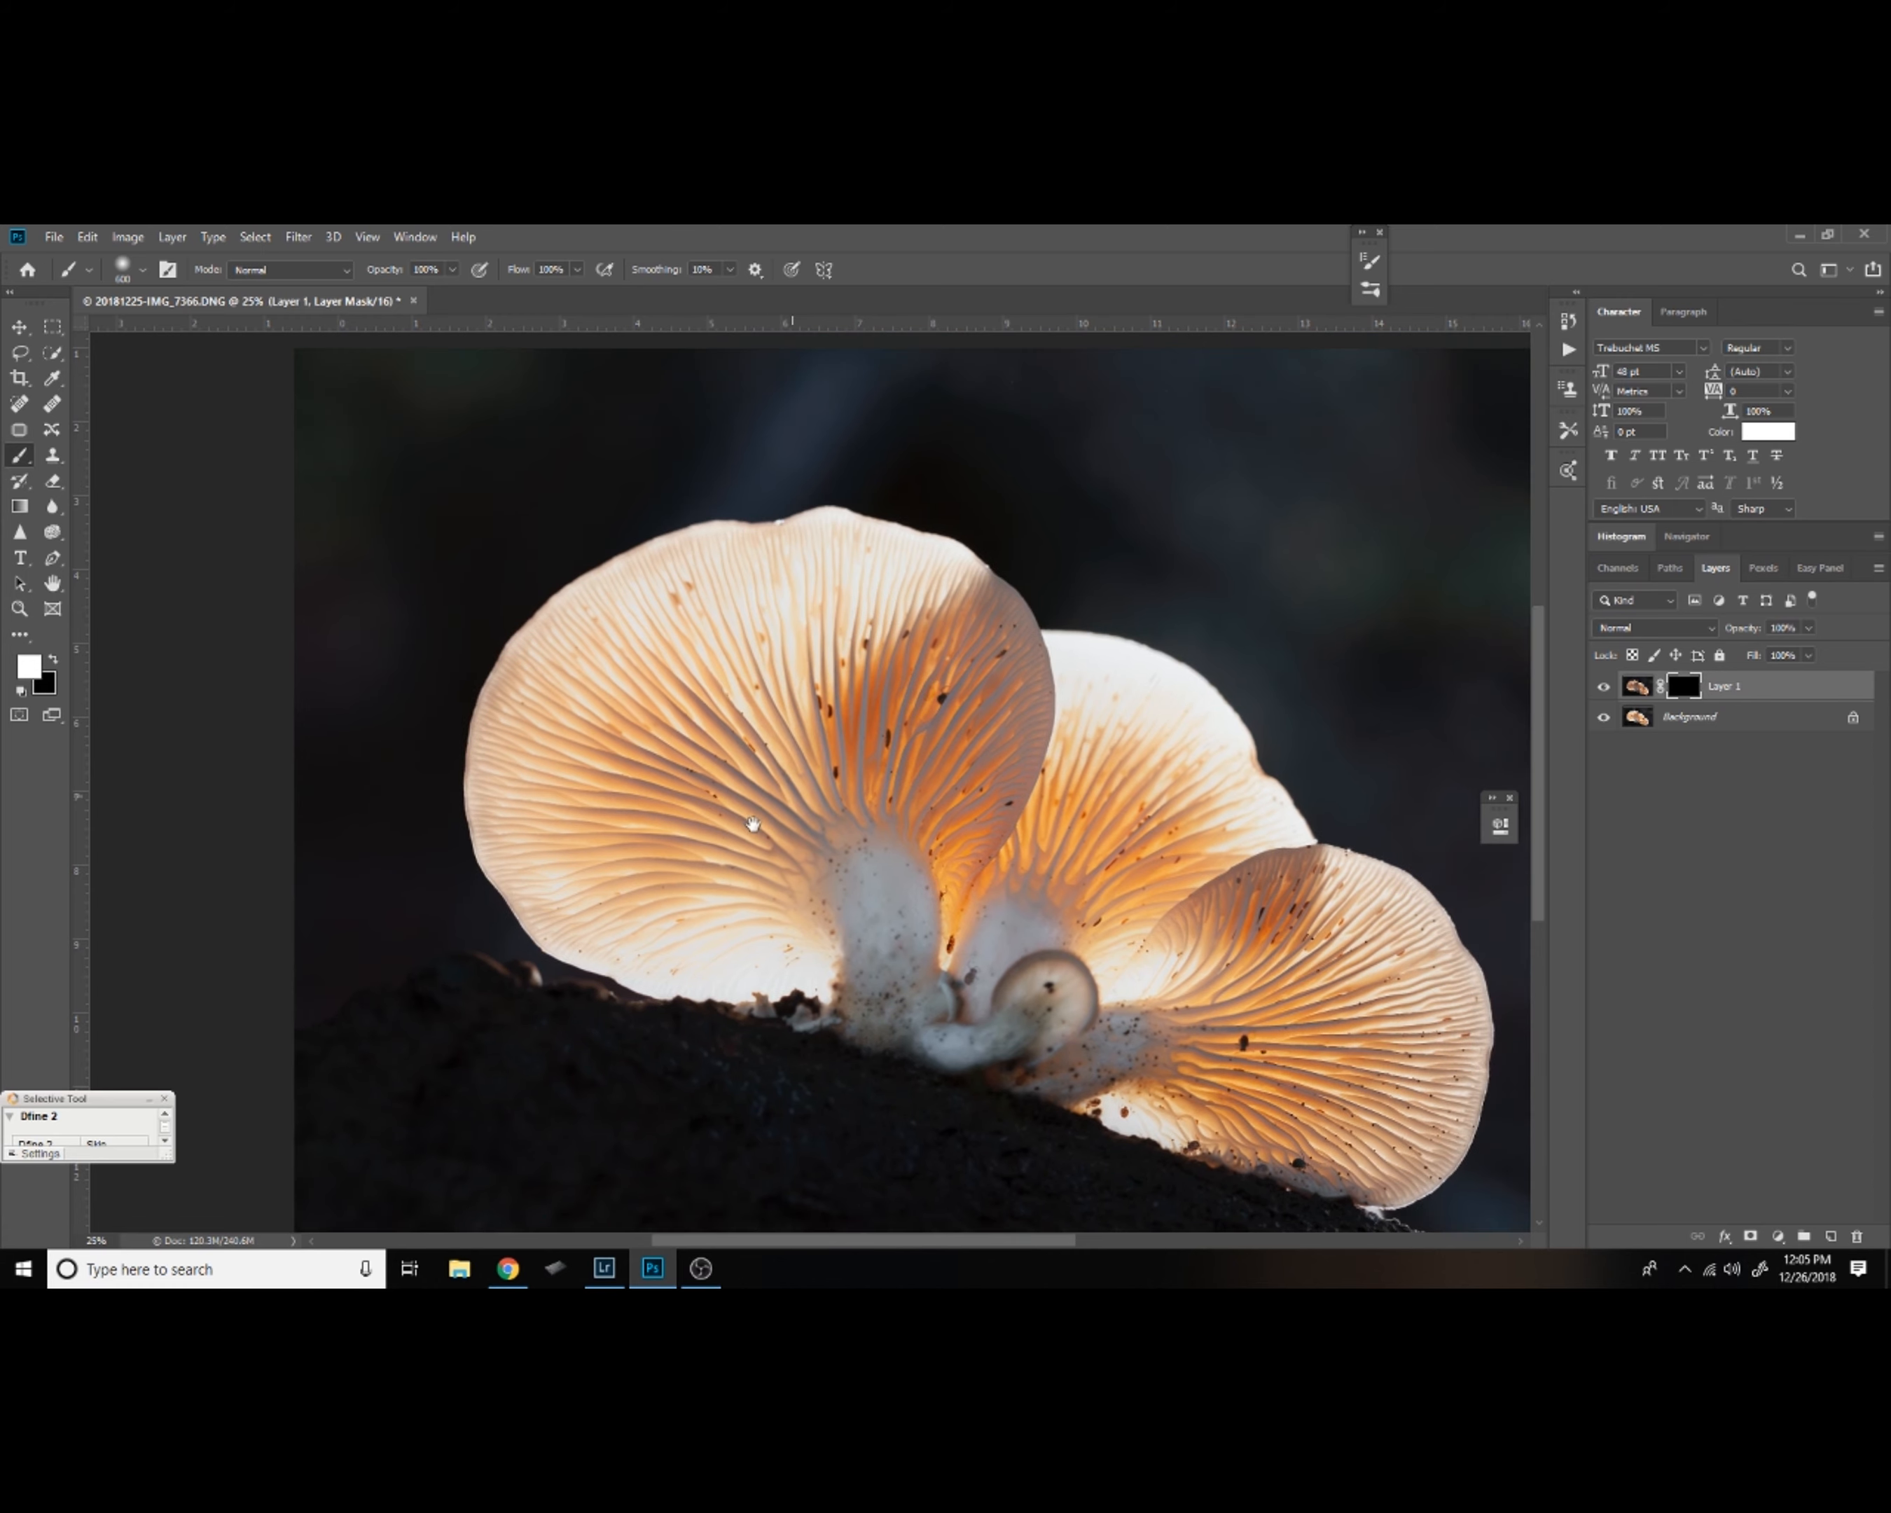
{"action": "scroll", "coordinate": [768, 786], "scroll_direction": "up", "scroll_amount": 3}
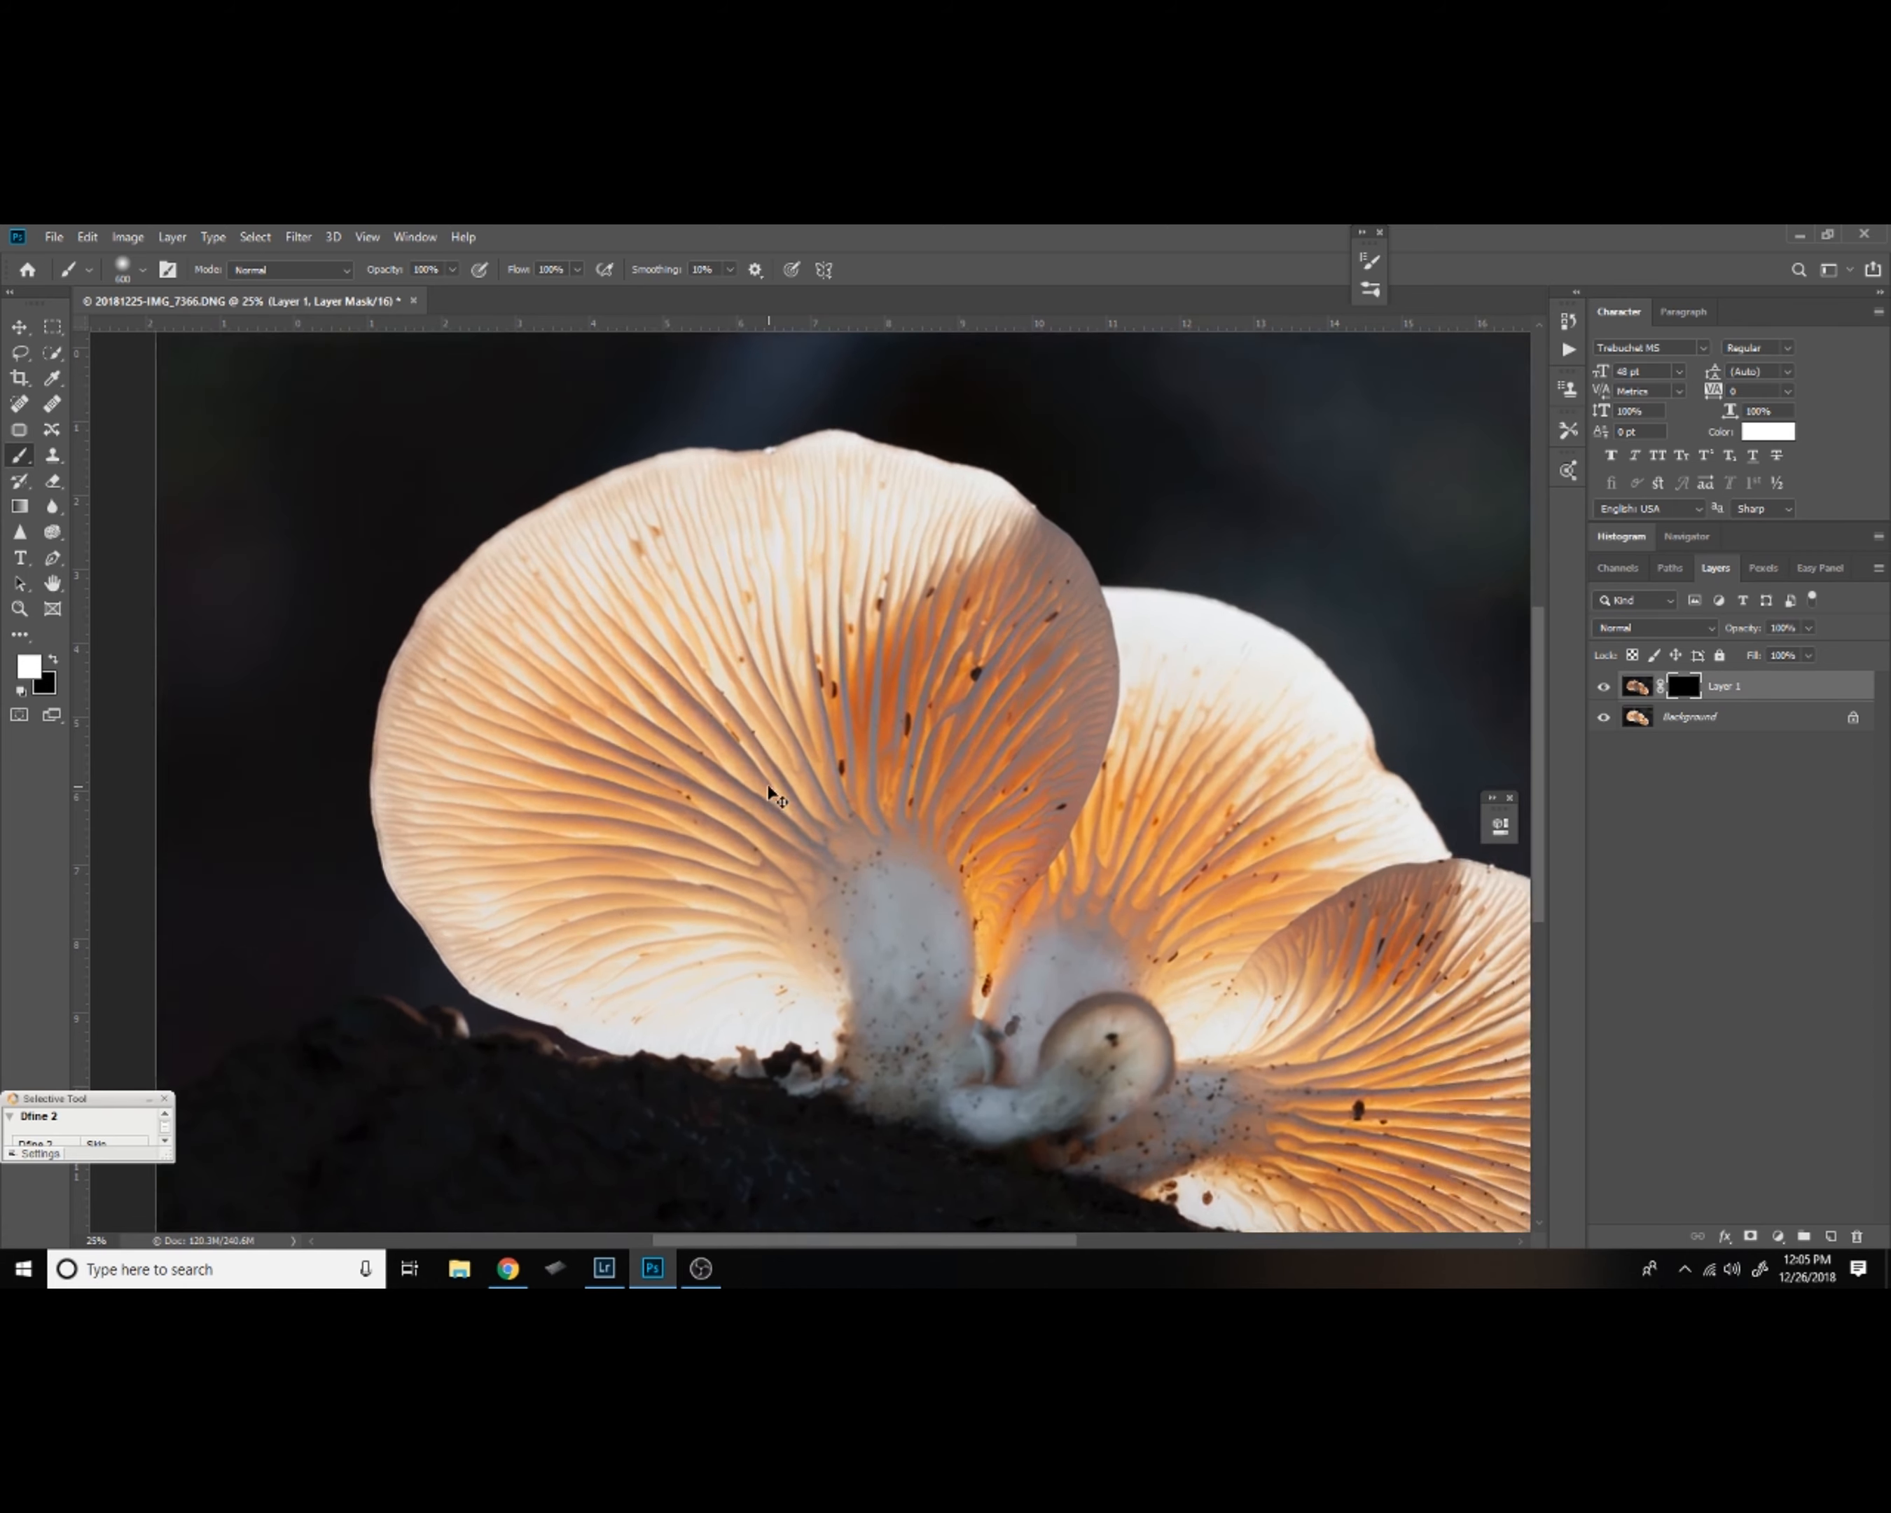
{"action": "left_click_drag", "start_coordinate": [565, 1202], "coordinate": [618, 881]}
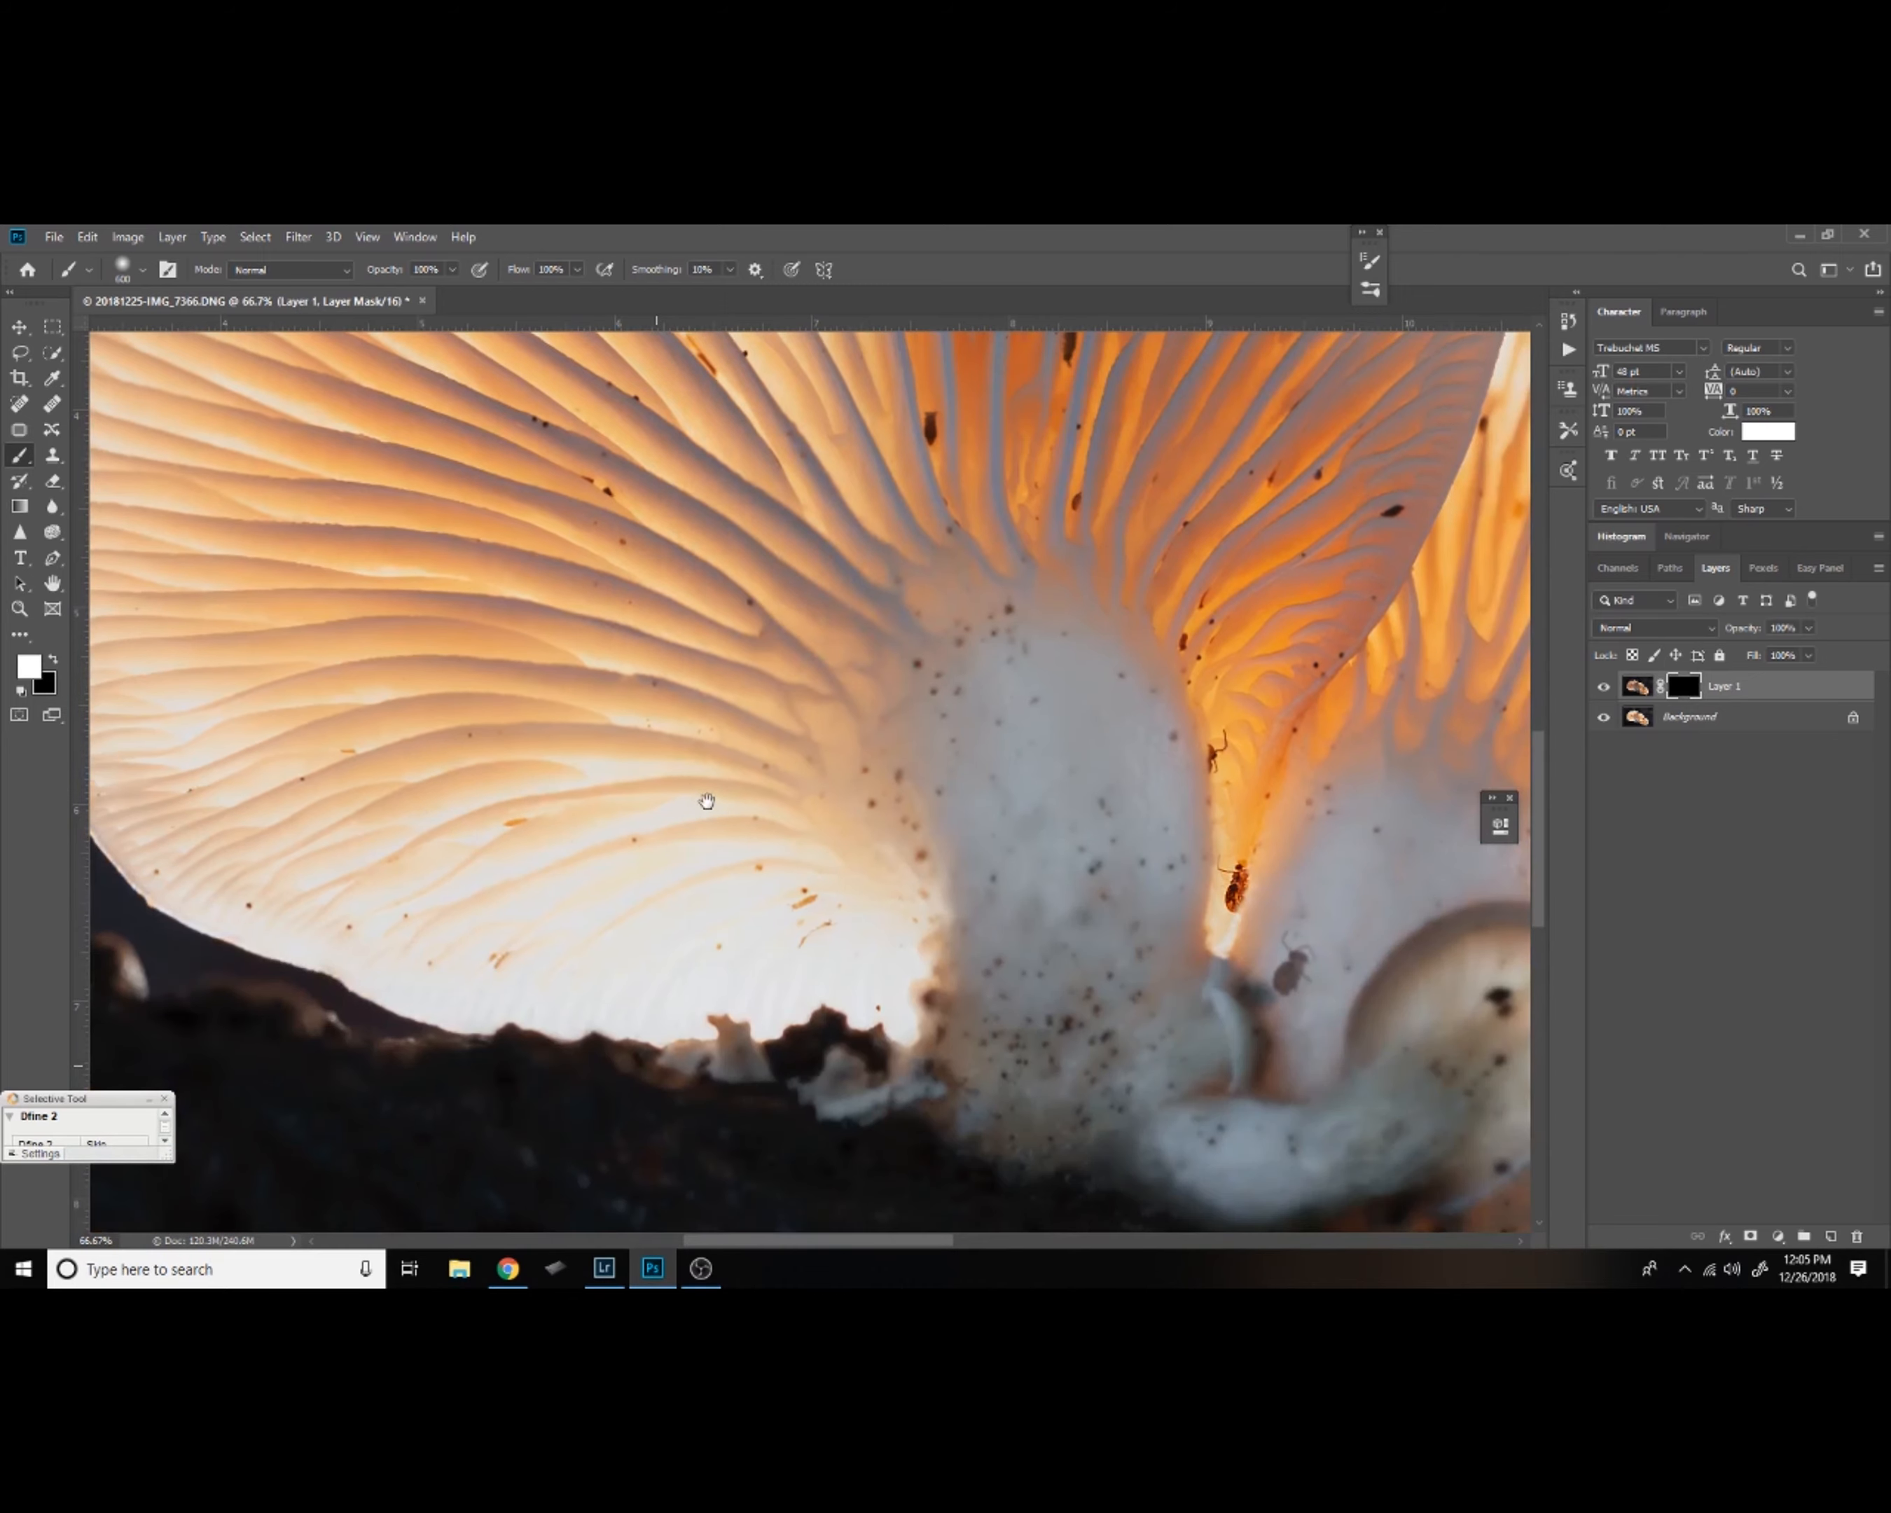
{"action": "key", "text": "bracketleft"}
{"action": "key", "text": "bracketleft"}
{"action": "key", "text": "bracketleft"}
{"action": "key", "text": "bracketleft"}
{"action": "key", "text": "bracketleft"}
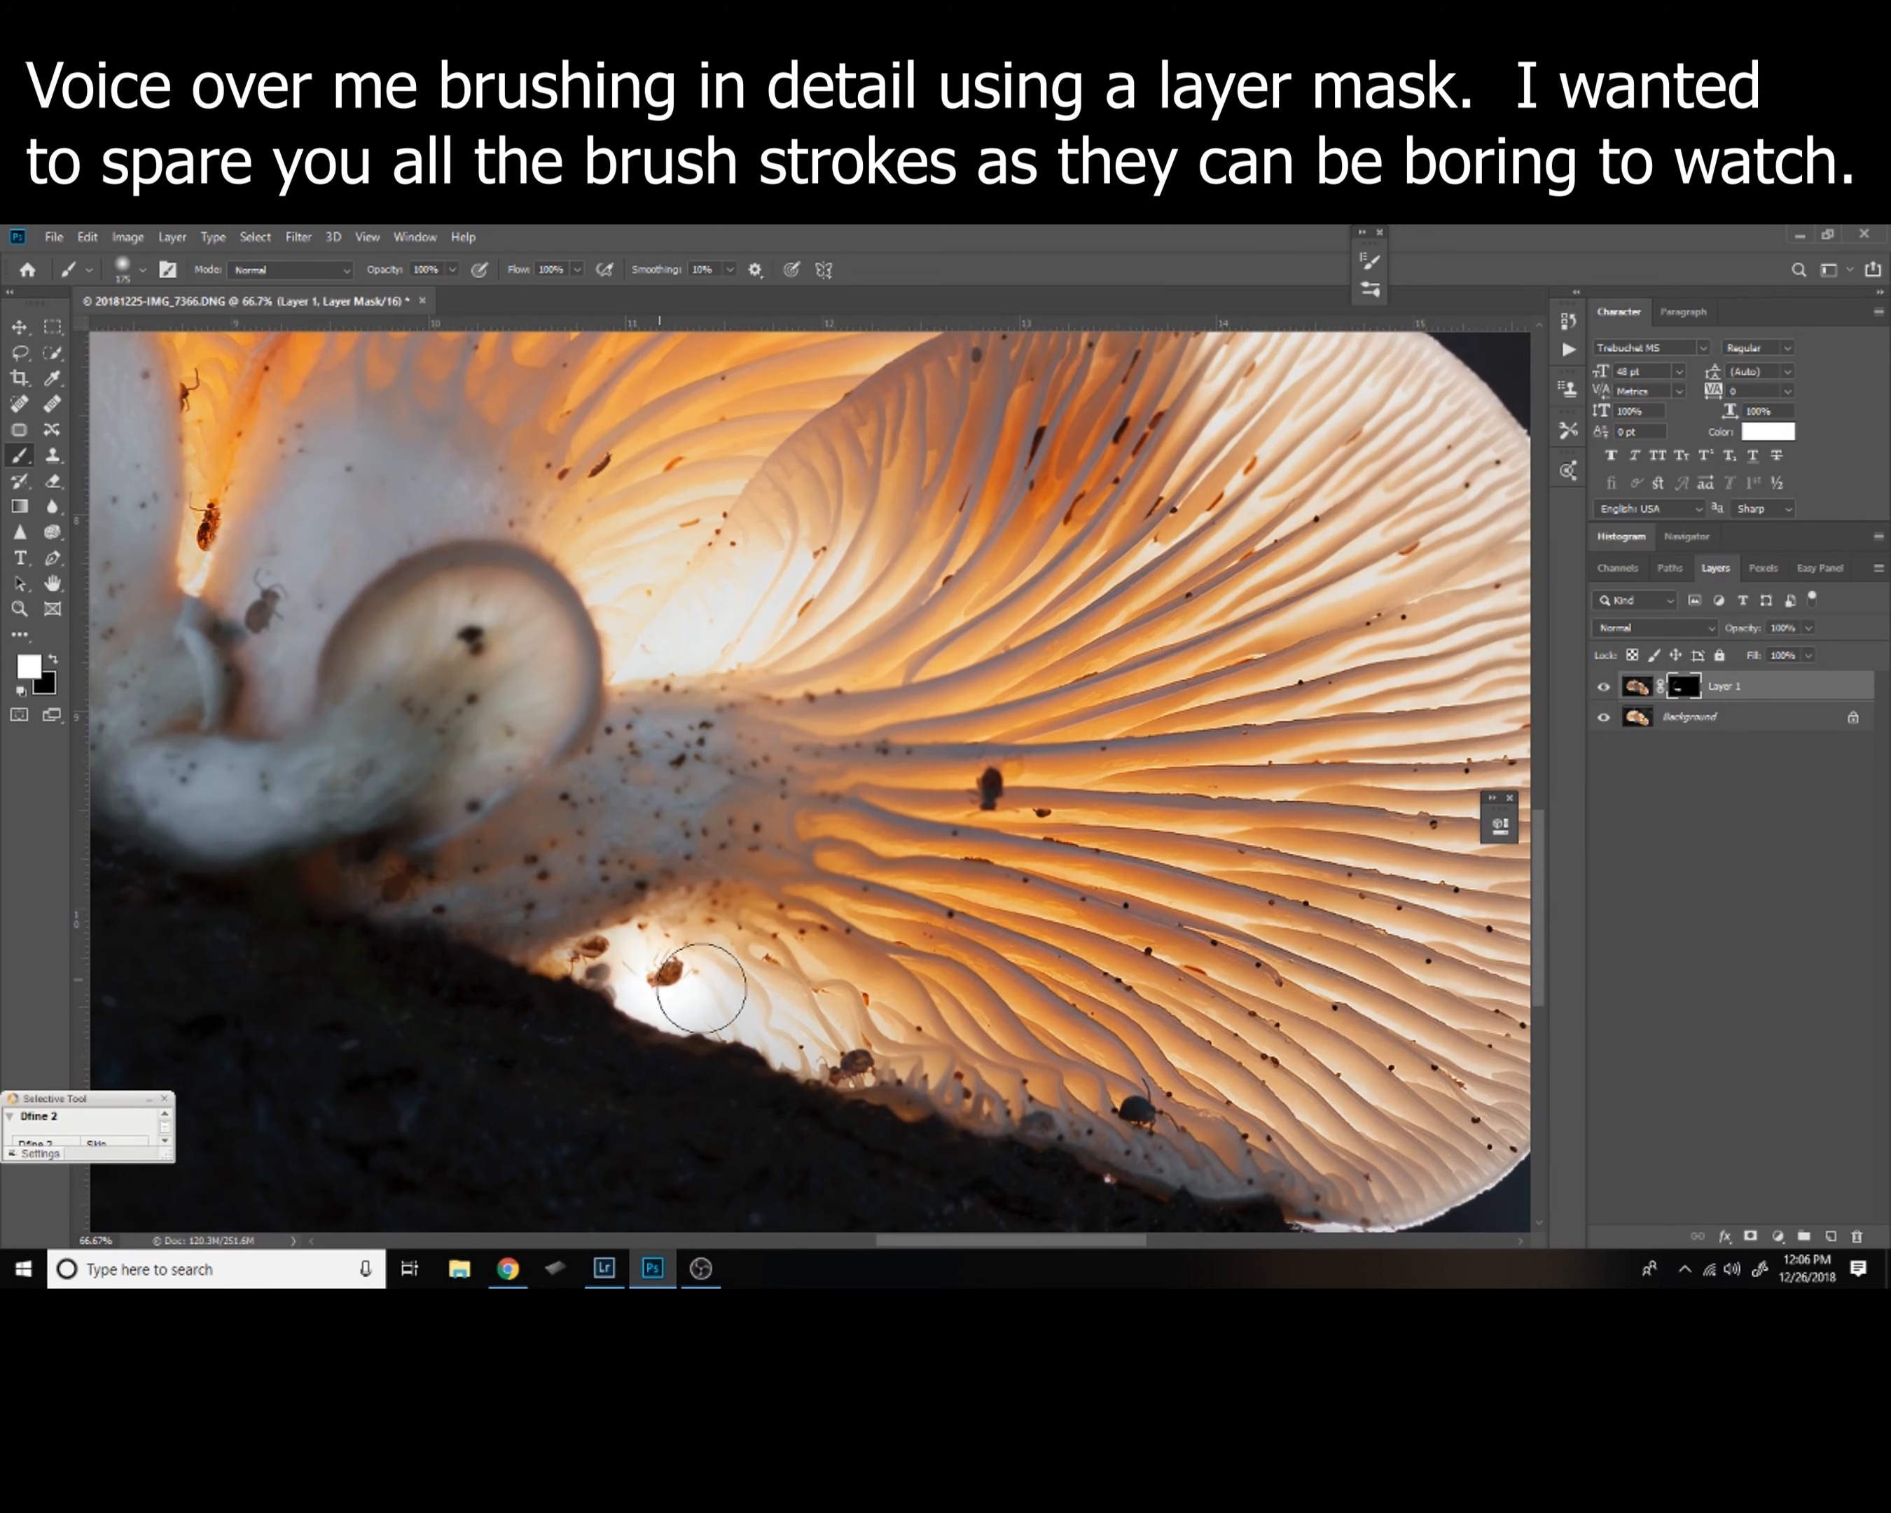
{"action": "left_click_drag", "start_coordinate": [701, 987], "coordinate": [759, 1022]}
{"action": "key", "text": "x"}
{"action": "mouse_move", "coordinate": [759, 1022]}
{"action": "left_mouse_down"}
{"action": "mouse_move", "coordinate": [679, 975]}
{"action": "mouse_move", "coordinate": [588, 962]}
{"action": "mouse_move", "coordinate": [726, 1011]}
{"action": "left_mouse_up"}
{"action": "key", "text": "x"}
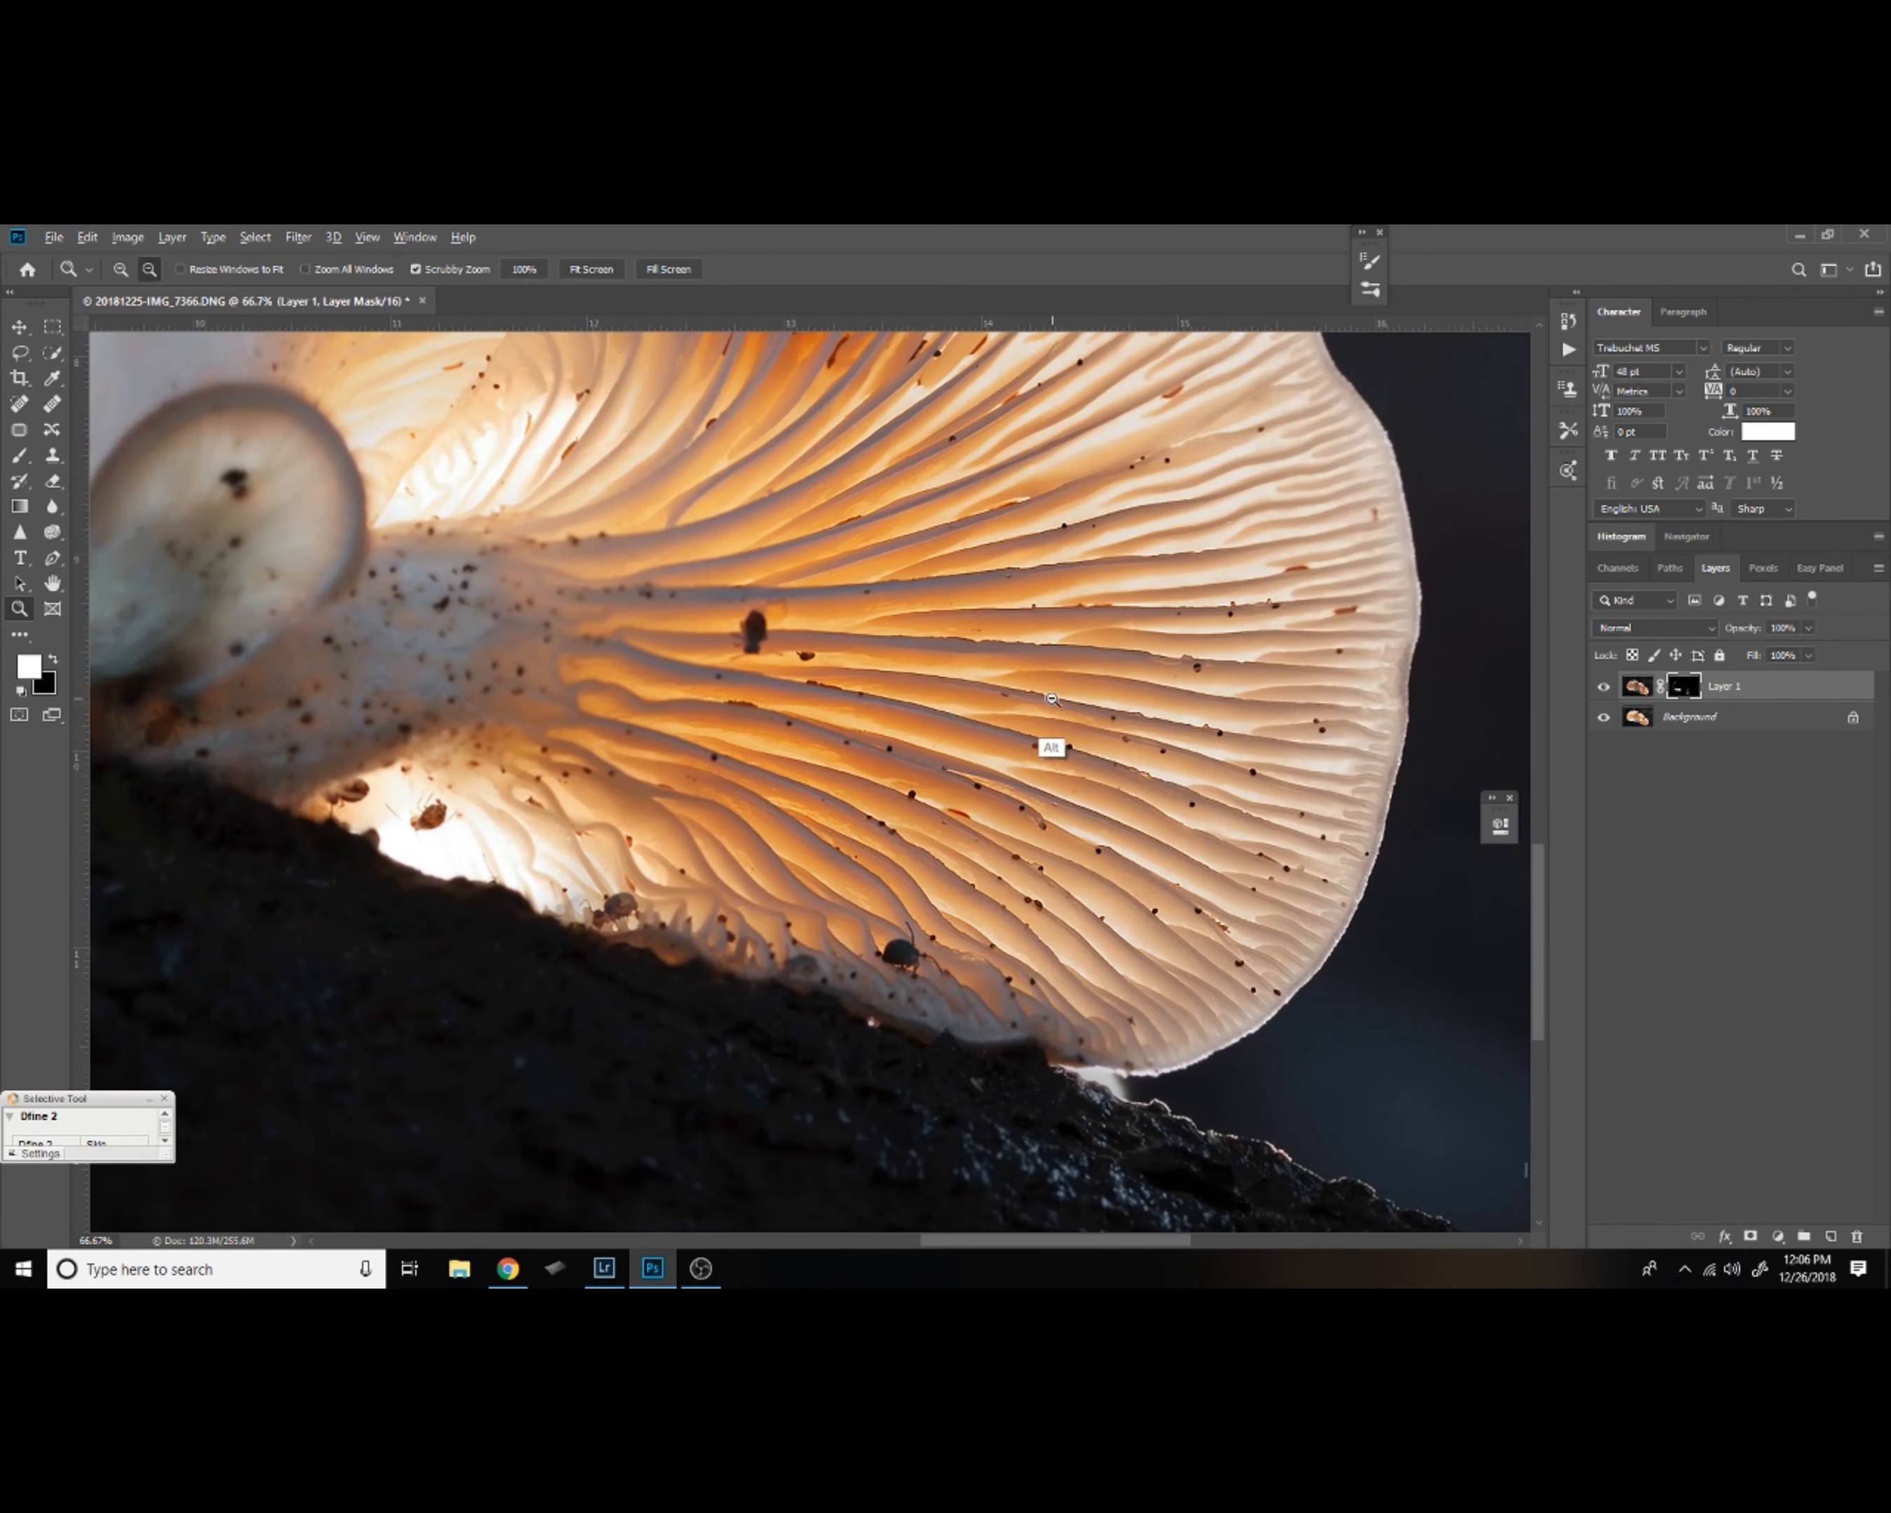
{"action": "left_click_drag", "start_coordinate": [1052, 698], "coordinate": [948, 727]}
{"action": "mouse_move", "coordinate": [916, 890]}
{"action": "left_mouse_down"}
{"action": "mouse_move", "coordinate": [962, 636]}
{"action": "mouse_move", "coordinate": [931, 921]}
{"action": "left_mouse_up"}
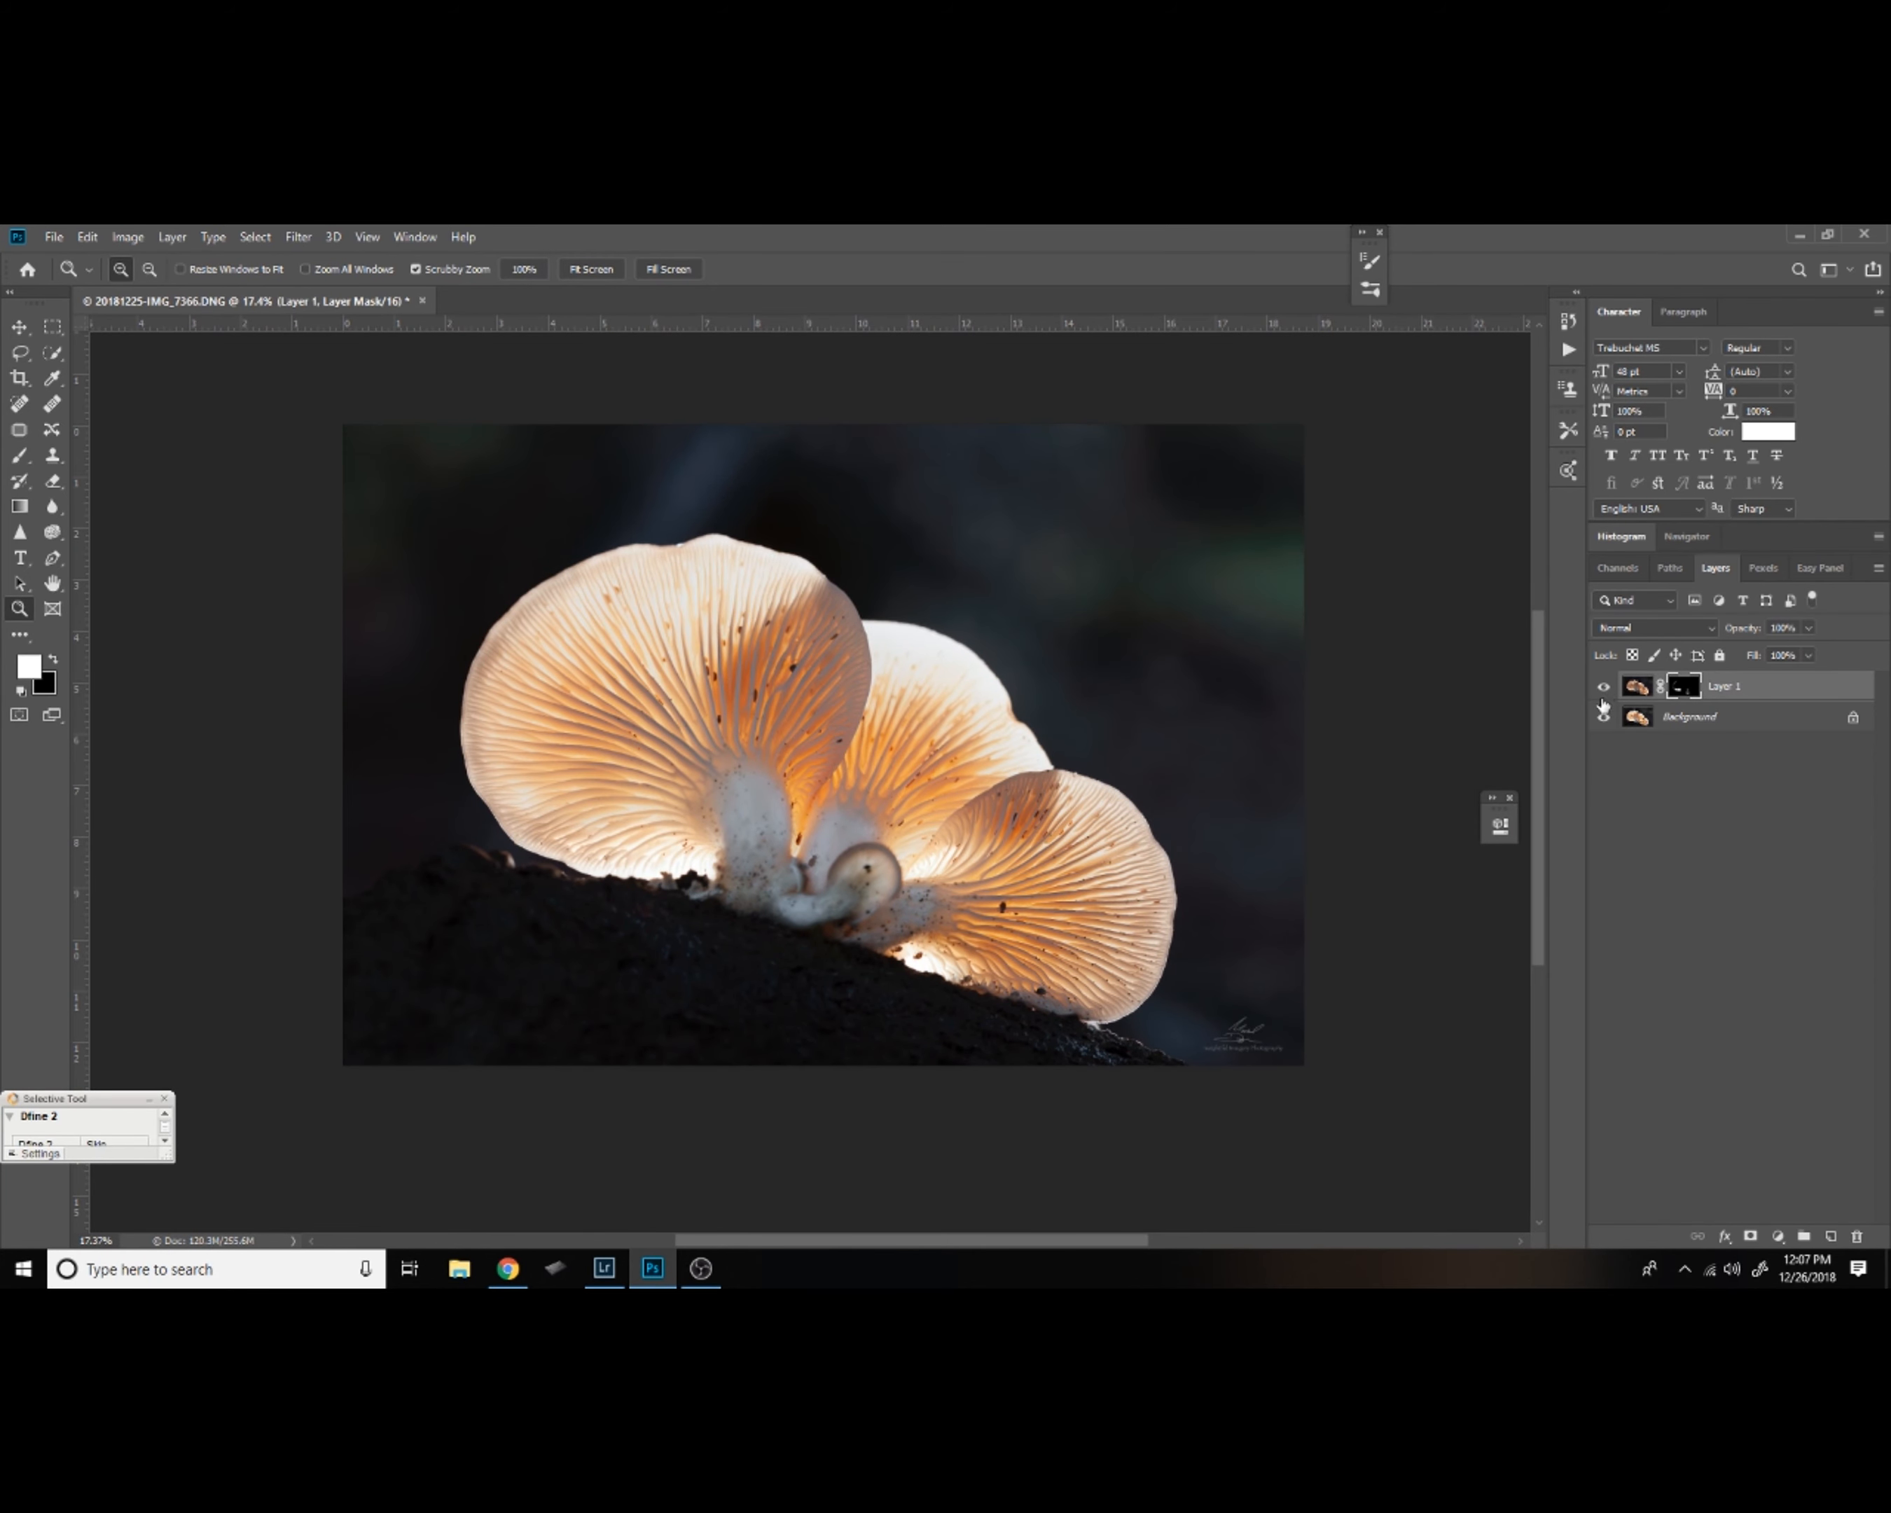
Set the brush flow to 50% and make Layer 1's mask the painting target over the rear mushroom.
{"action": "key", "text": "b"}
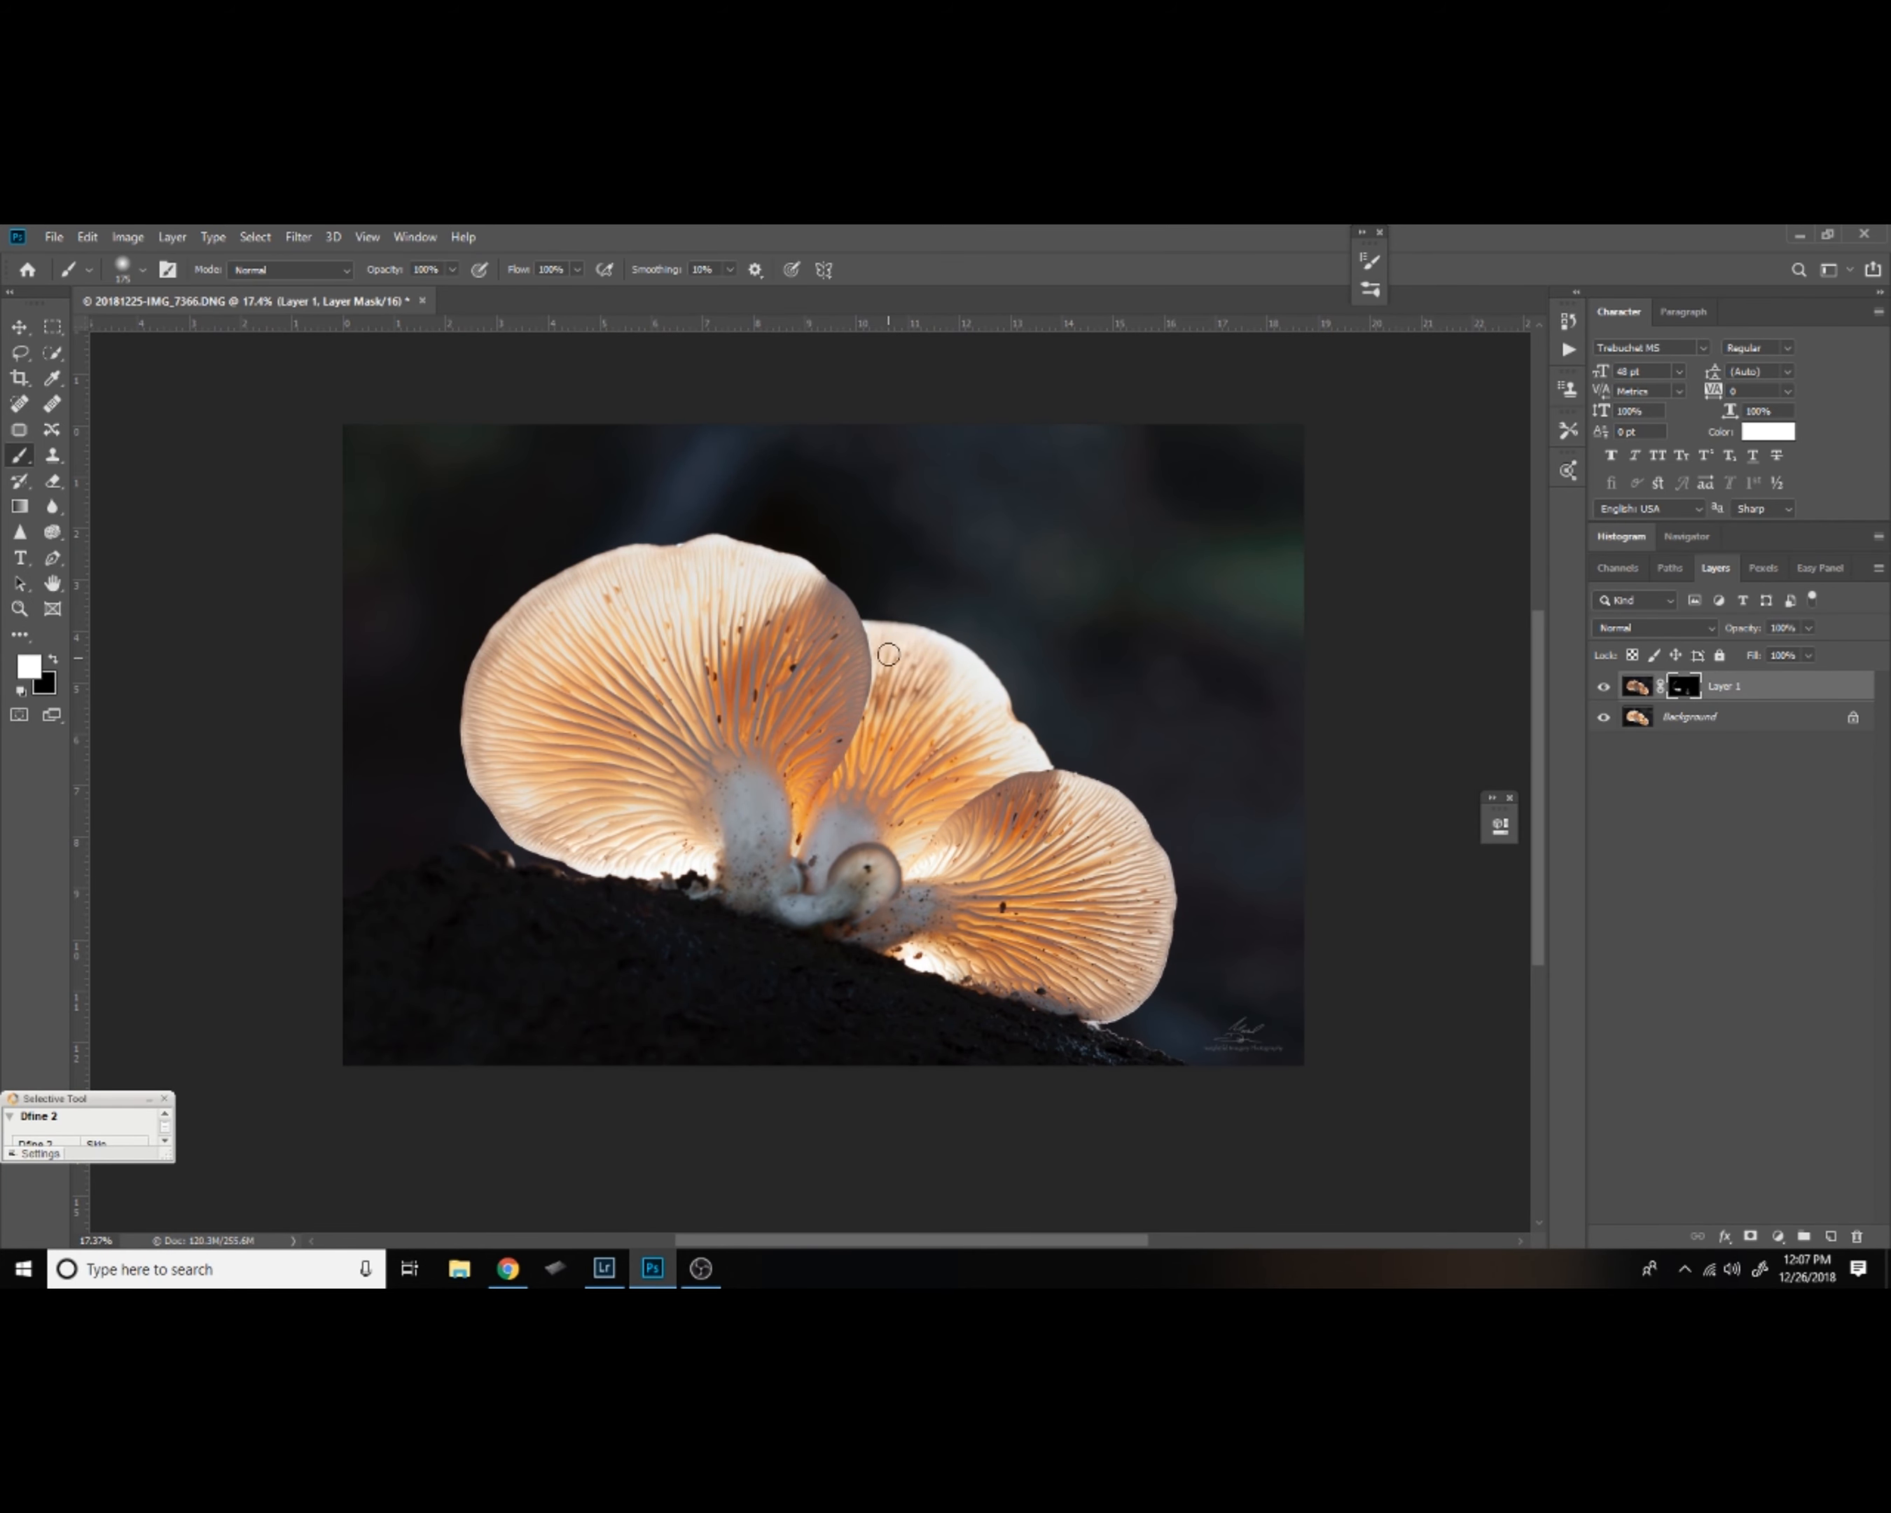
{"action": "key", "text": "ctrl+2"}
{"action": "key", "text": "shift+5"}
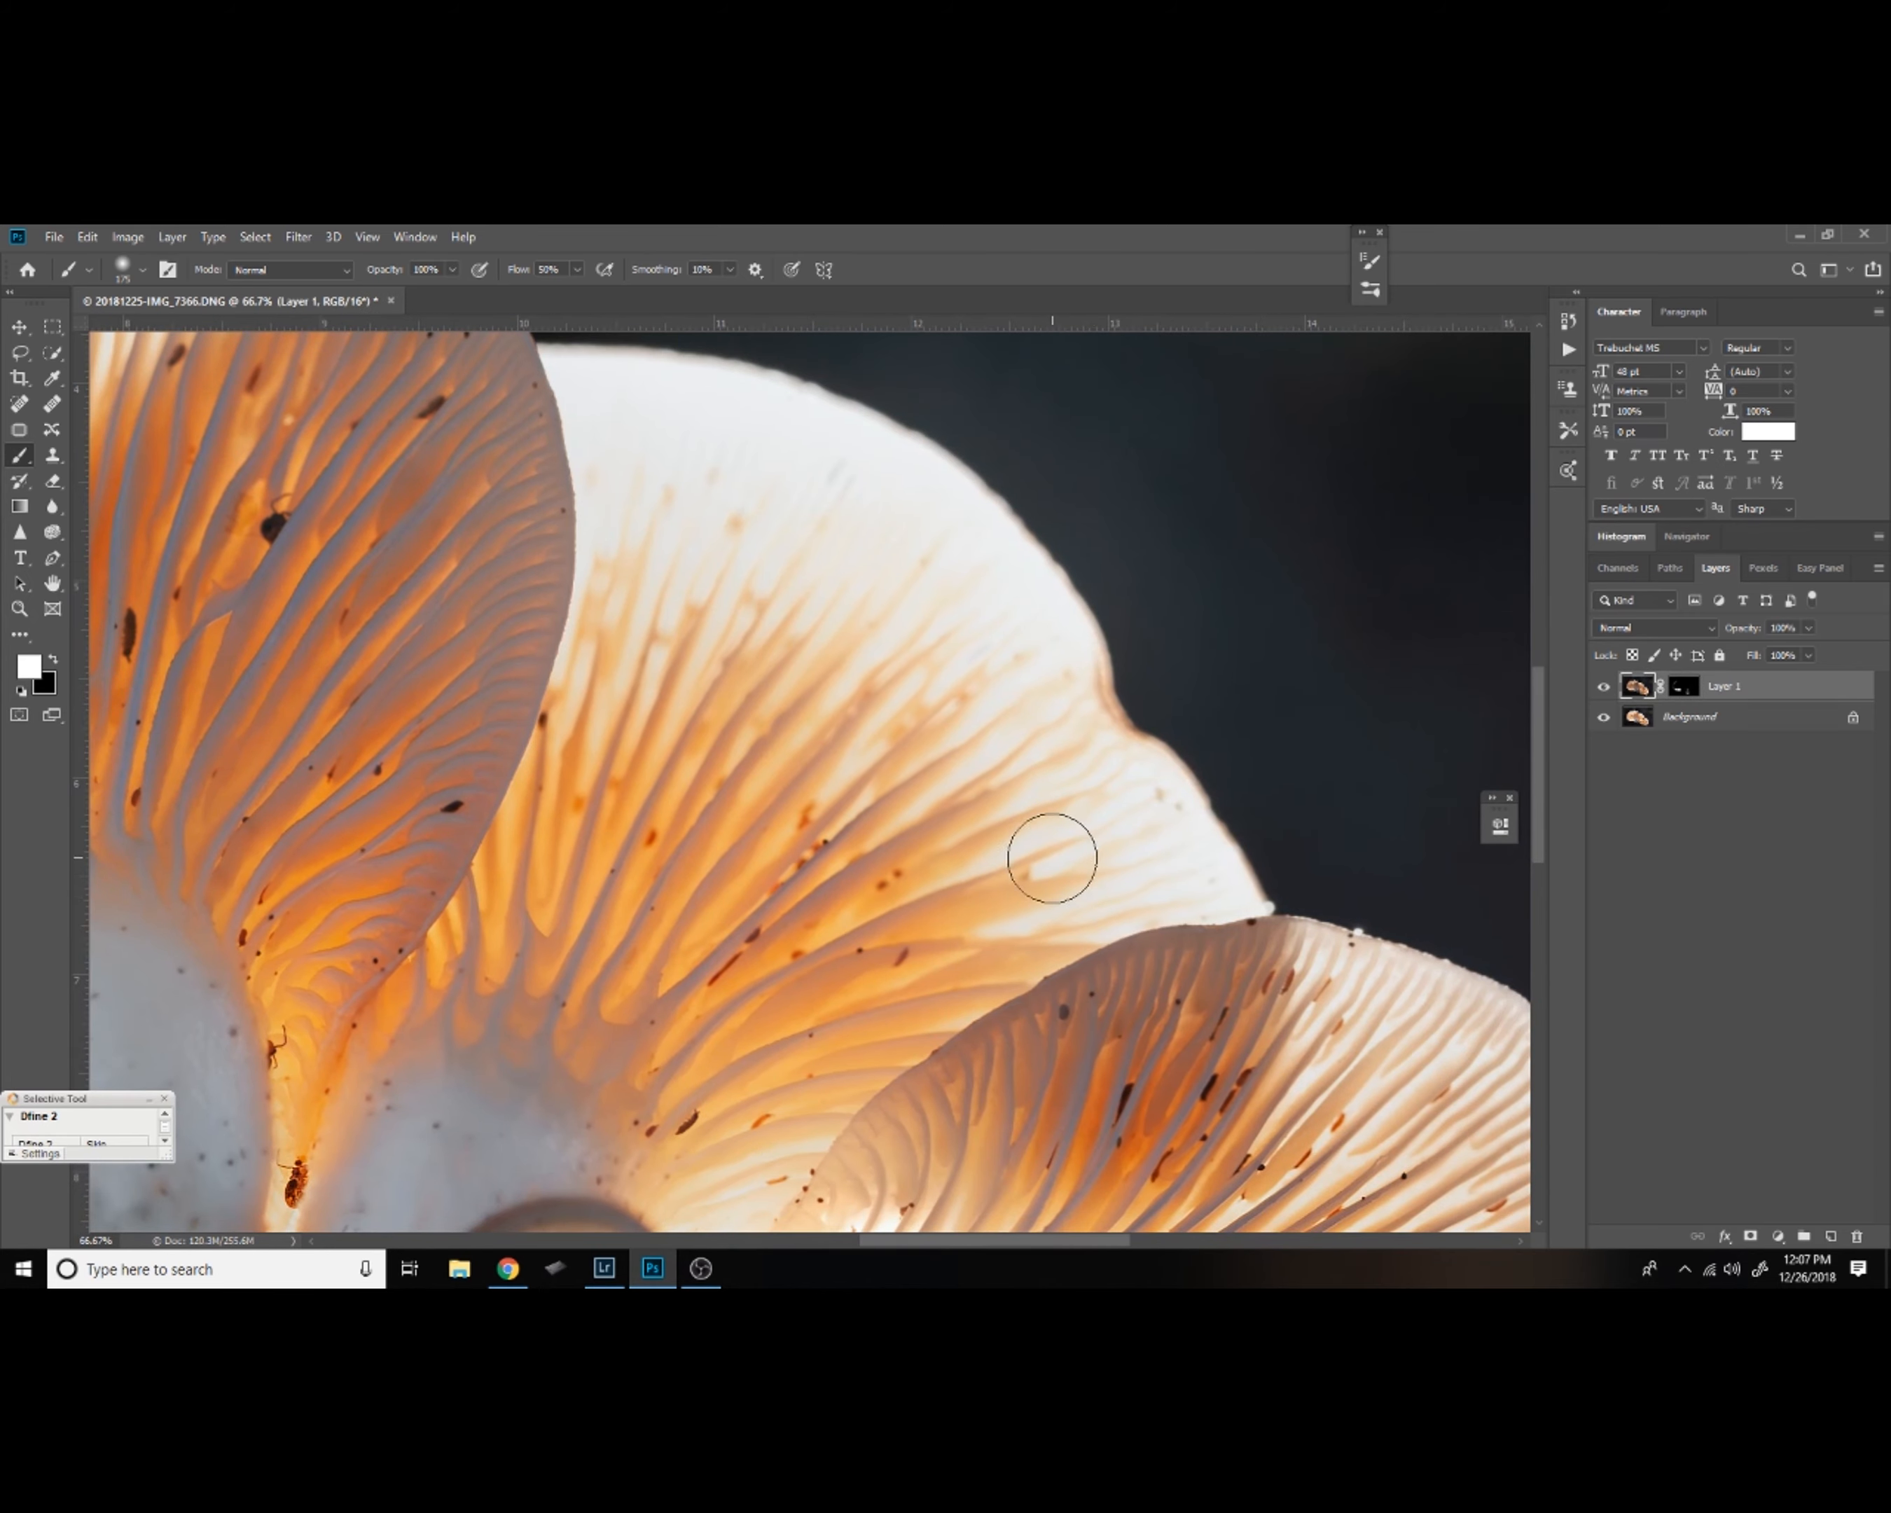
{"action": "key", "text": "bracketright"}
{"action": "left_click_drag", "start_coordinate": [798, 574], "coordinate": [702, 624]}
{"action": "left_click", "coordinate": [1684, 686]}
Brush Layer 1's detail into the rear mushroom's bright cap with a 200 px brush, switching to black to clean up the mask.
{"action": "mouse_move", "coordinate": [537, 542]}
{"action": "left_mouse_down"}
{"action": "mouse_move", "coordinate": [527, 485]}
{"action": "mouse_move", "coordinate": [797, 668]}
{"action": "left_mouse_up"}
{"action": "key", "text": "ctrl+z"}
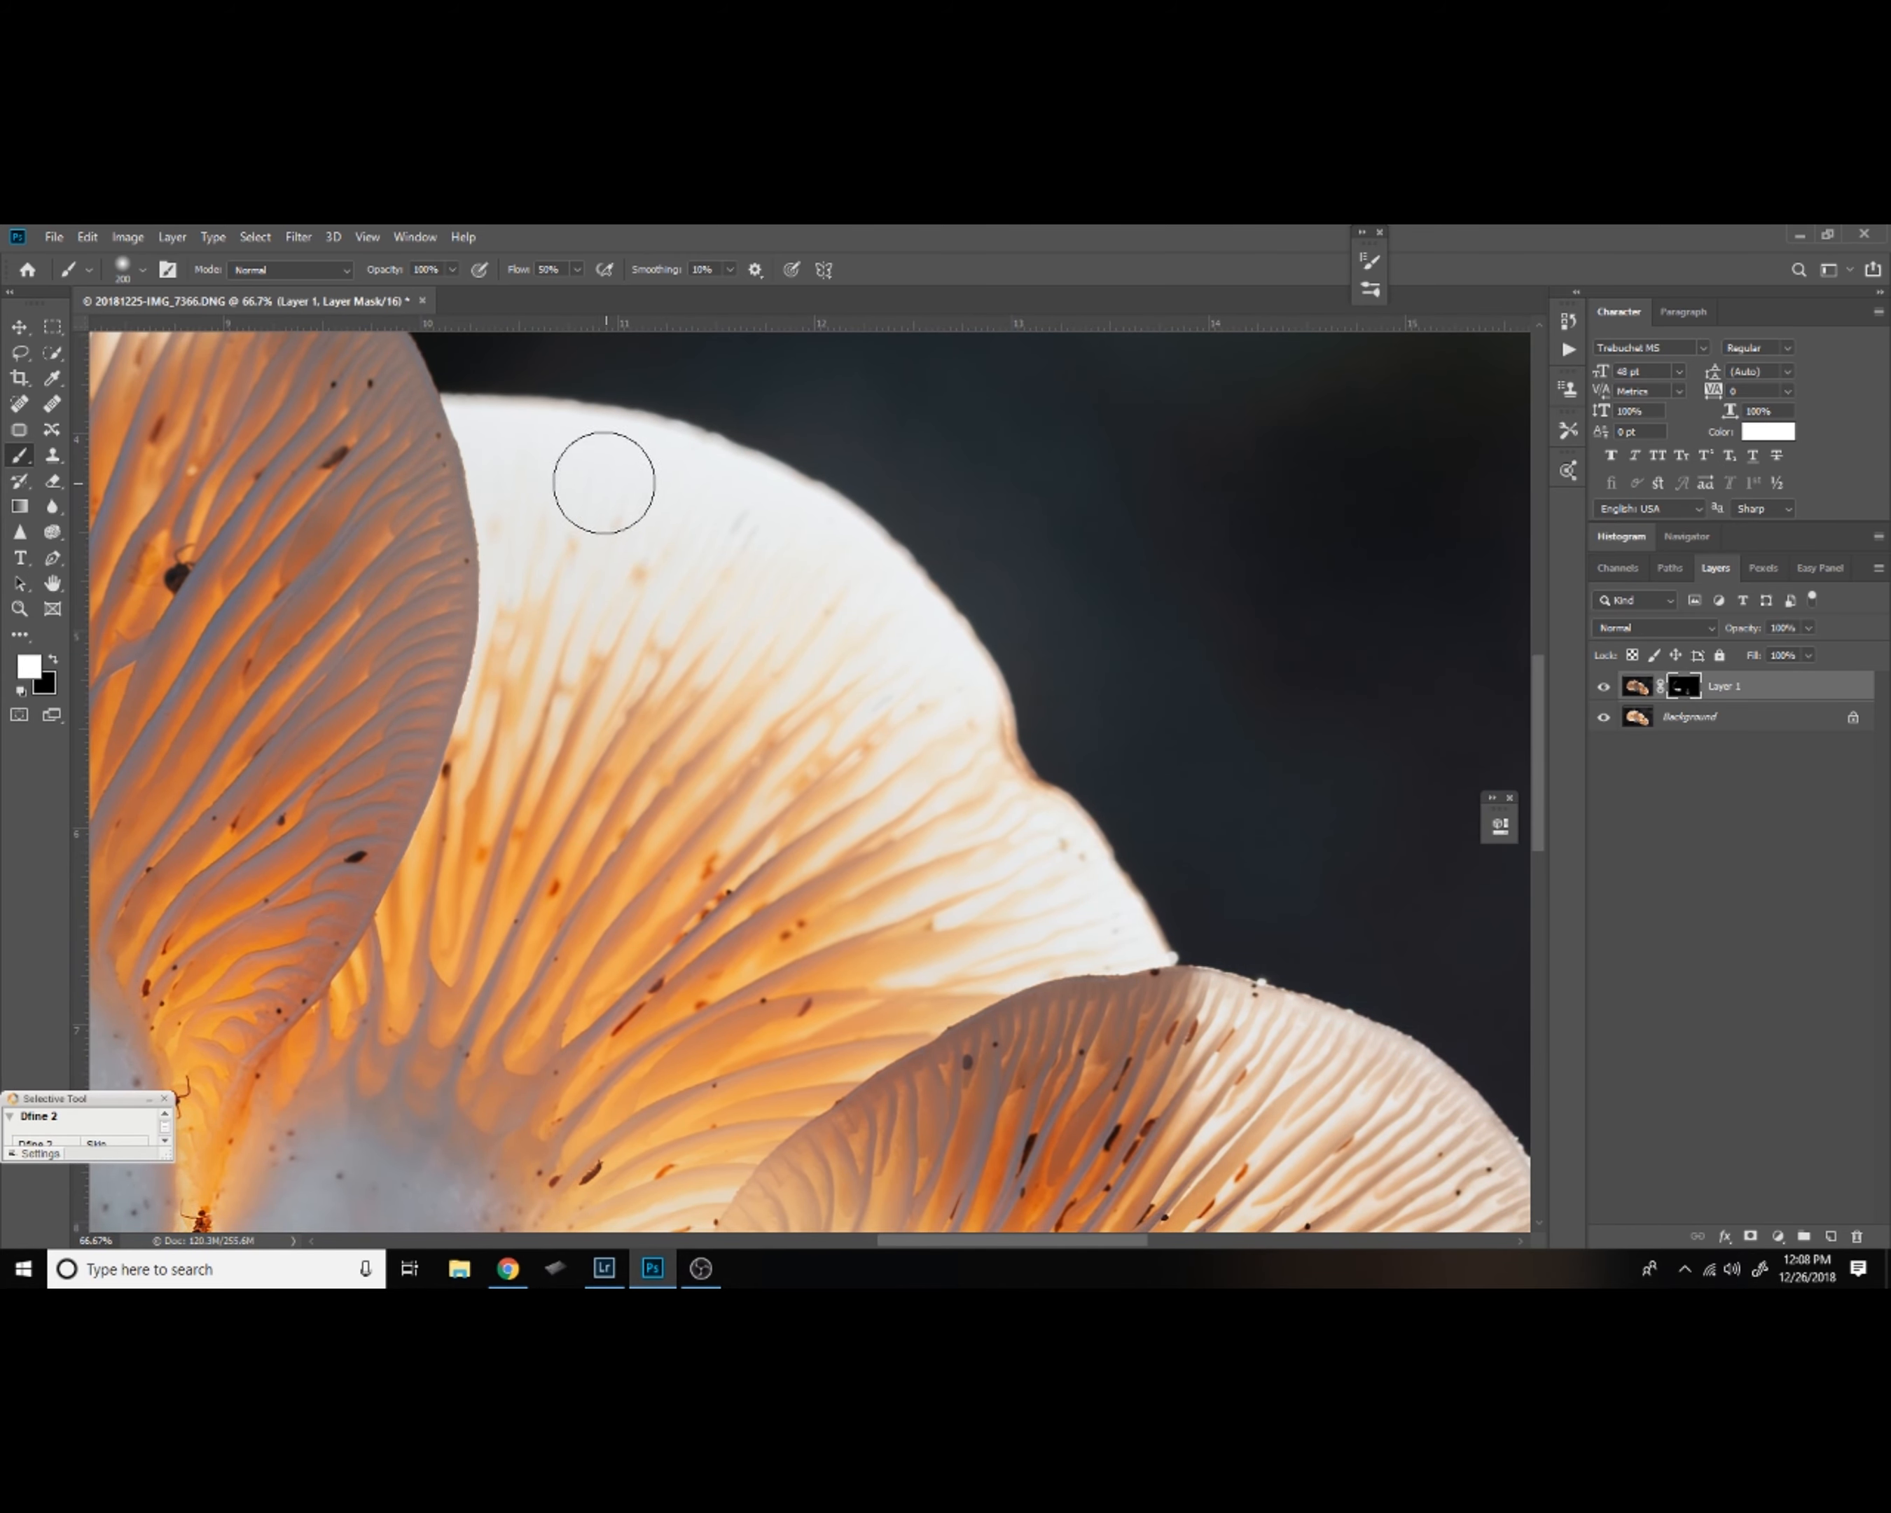
{"action": "left_click_drag", "start_coordinate": [635, 493], "coordinate": [654, 492]}
{"action": "key", "text": "ctrl+z"}
{"action": "key", "text": "bracketleft"}
{"action": "key", "text": "bracketleft"}
{"action": "key", "text": "bracketleft"}
{"action": "key", "text": "bracketleft"}
{"action": "key", "text": "x"}
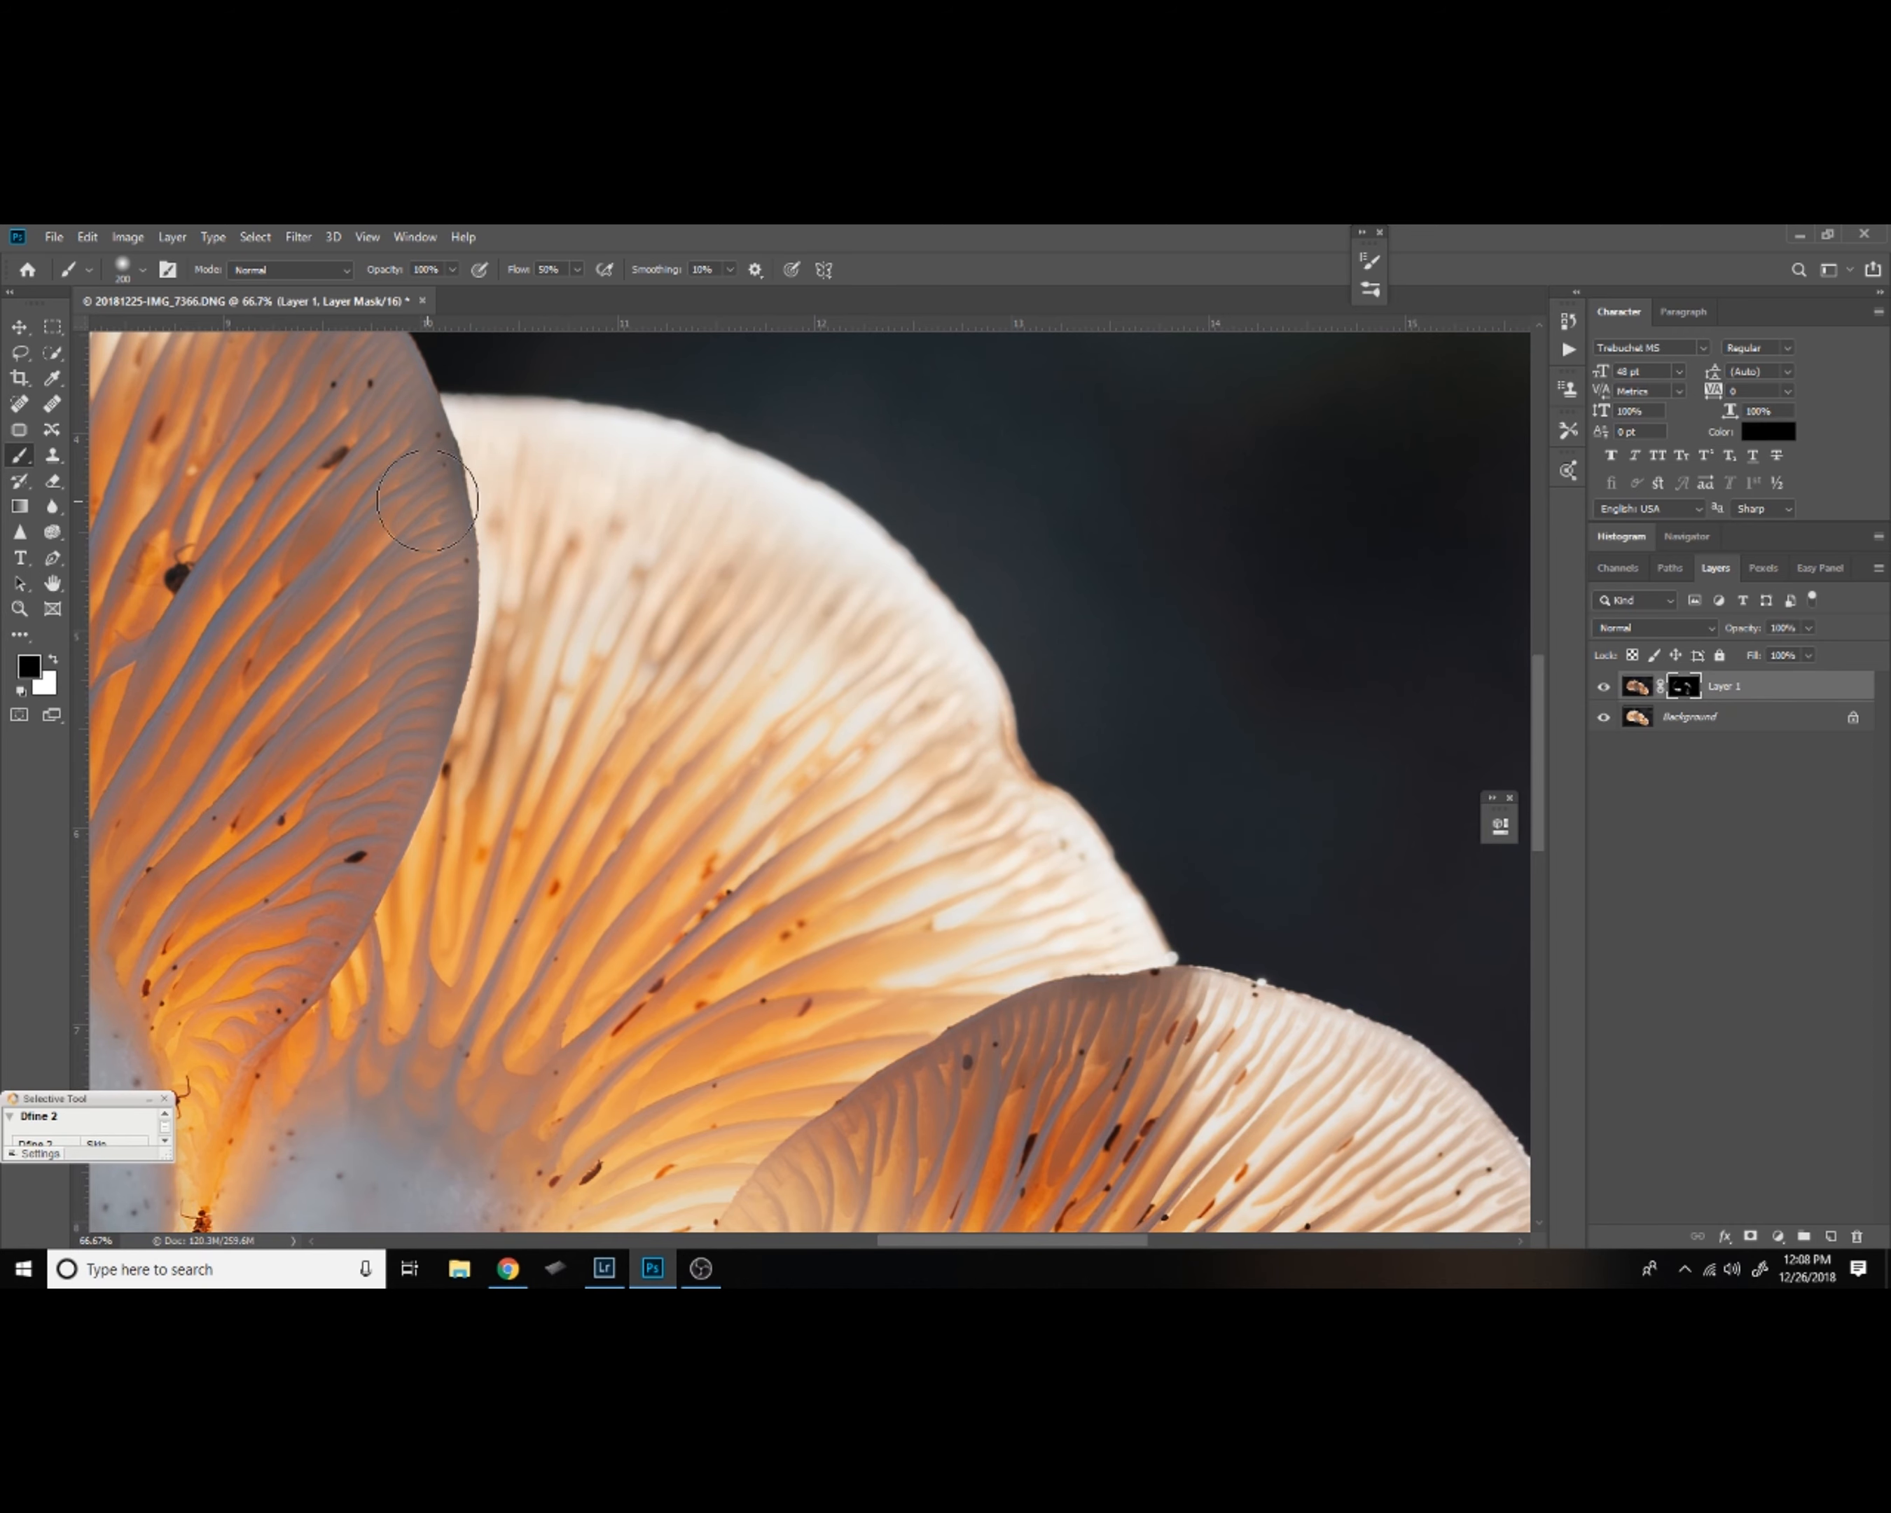
{"action": "left_click_drag", "start_coordinate": [644, 703], "coordinate": [678, 592]}
{"action": "key", "text": "z"}
{"action": "left_click_drag", "start_coordinate": [980, 561], "coordinate": [841, 561]}
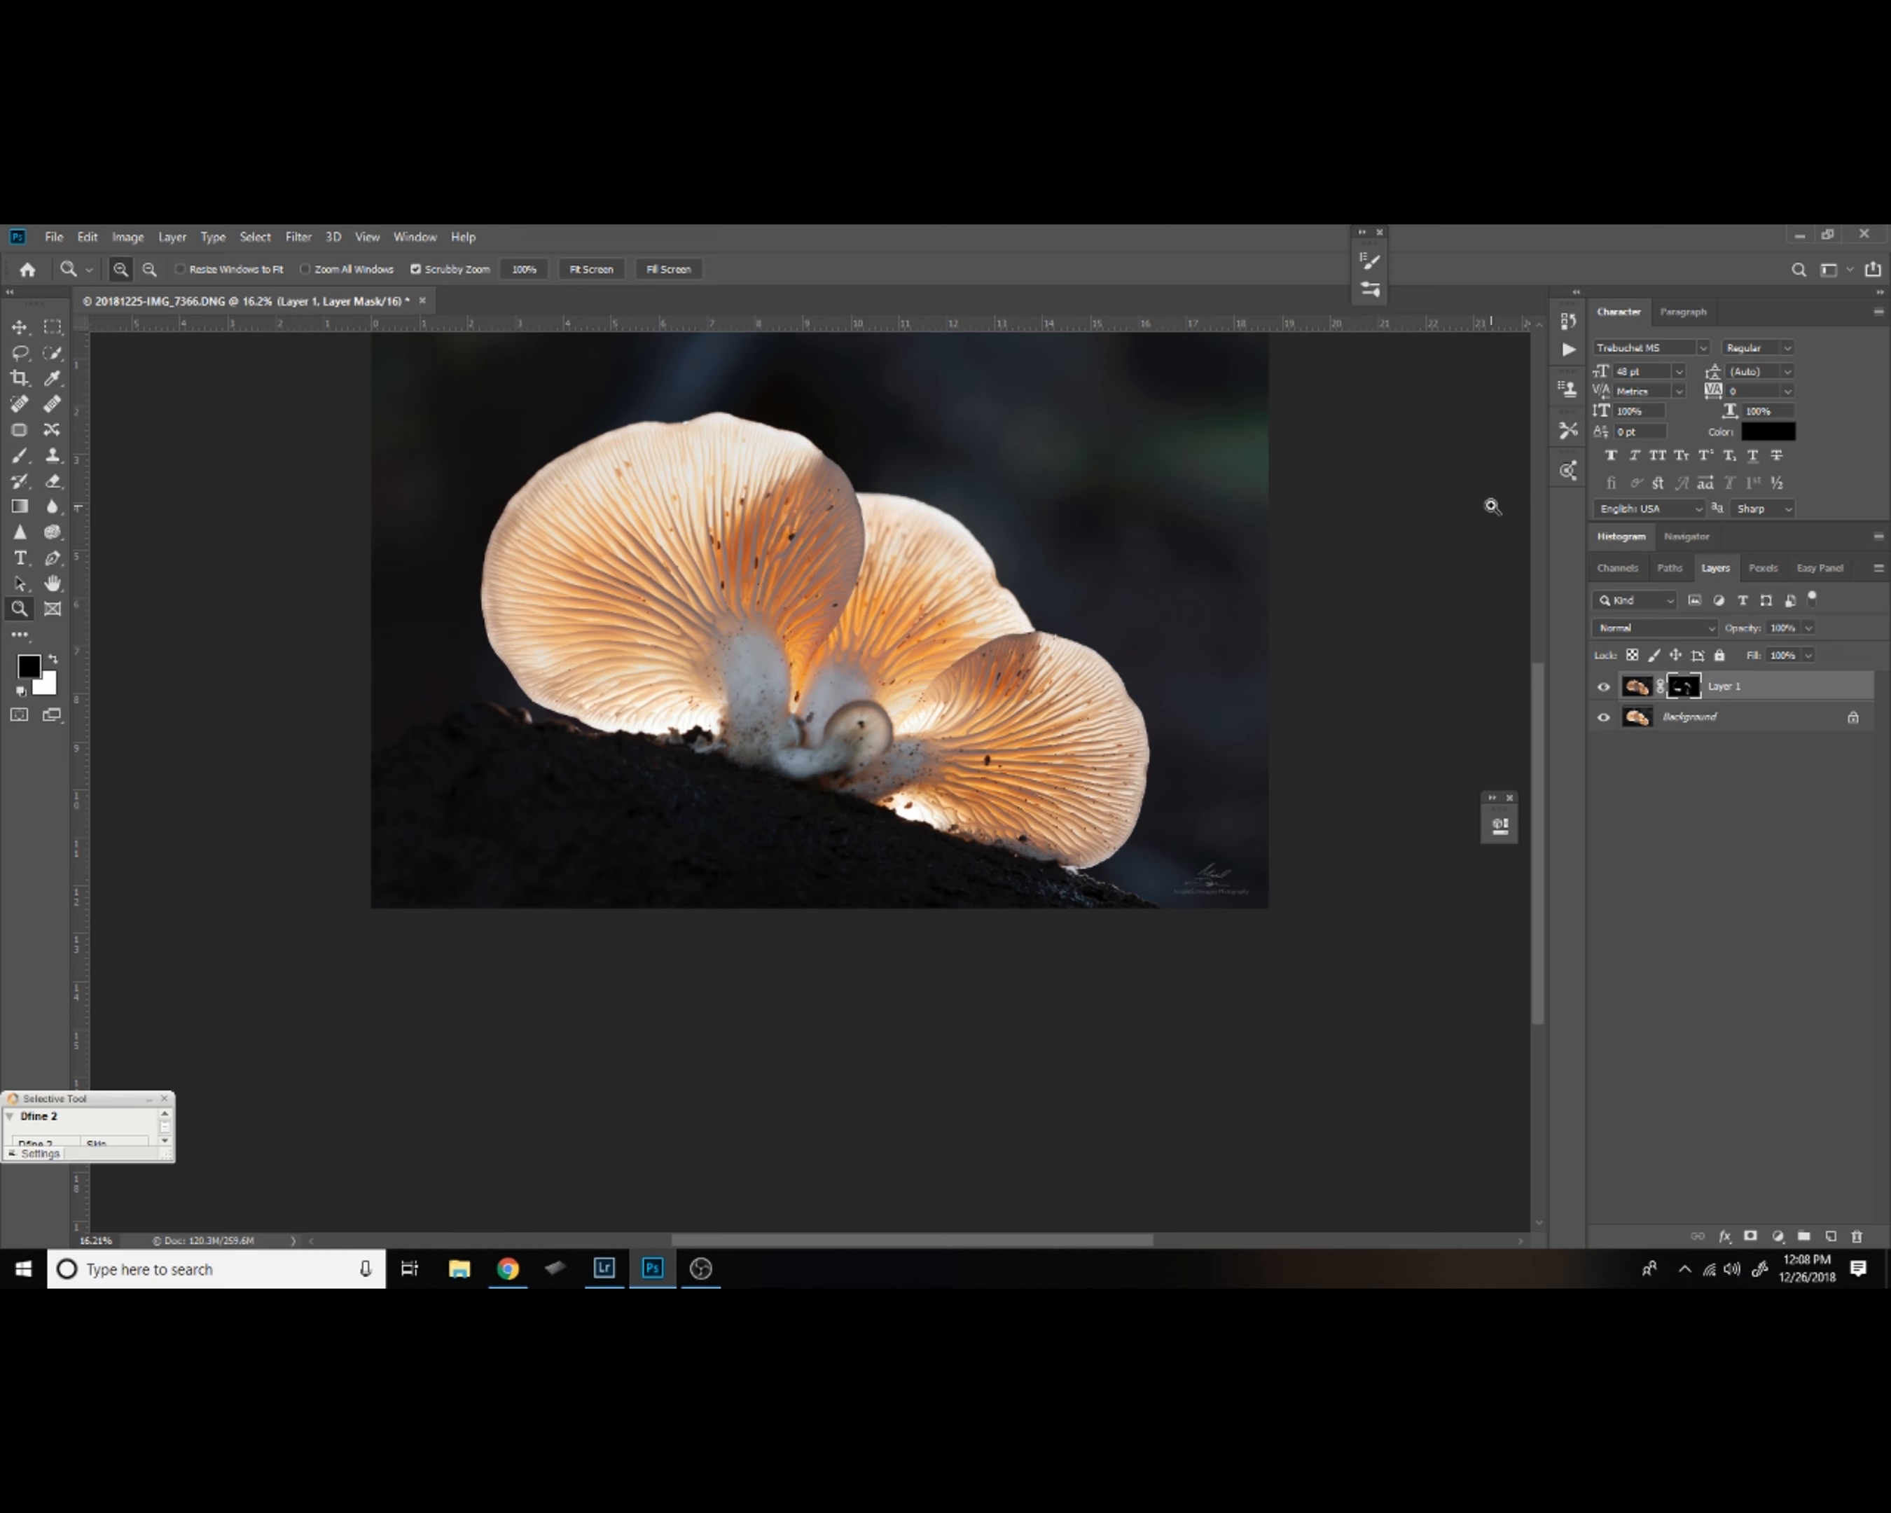
Merge all visible layers into the background and close 20181225-IMG_7366.DNG, saving its changes.
{"action": "key", "text": "ctrl+shift+e"}
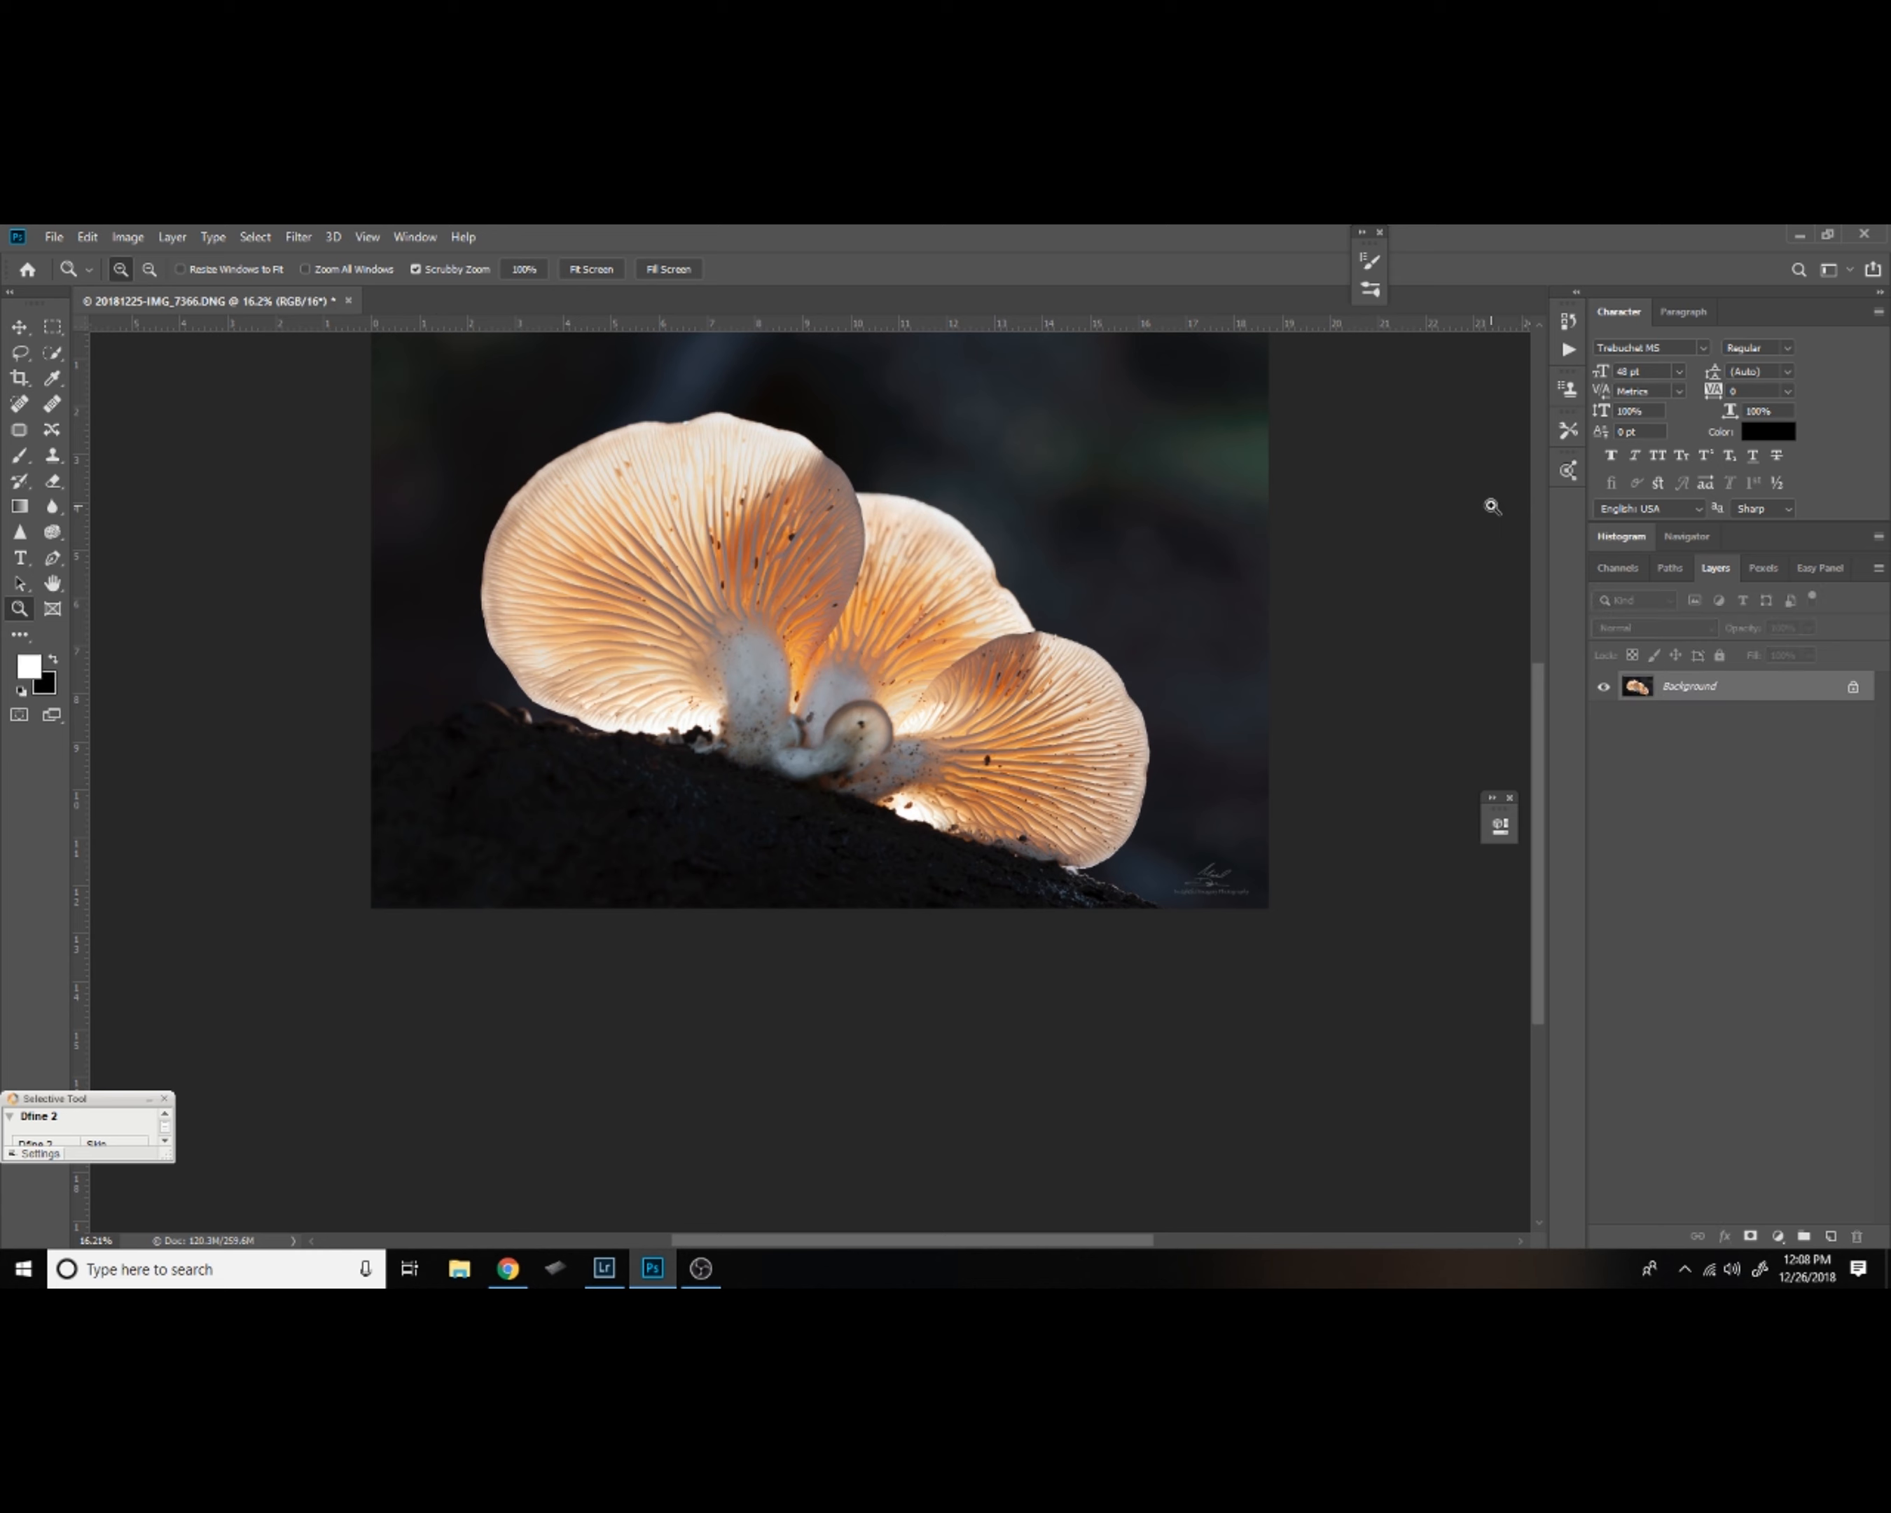
{"action": "left_click", "coordinate": [349, 301]}
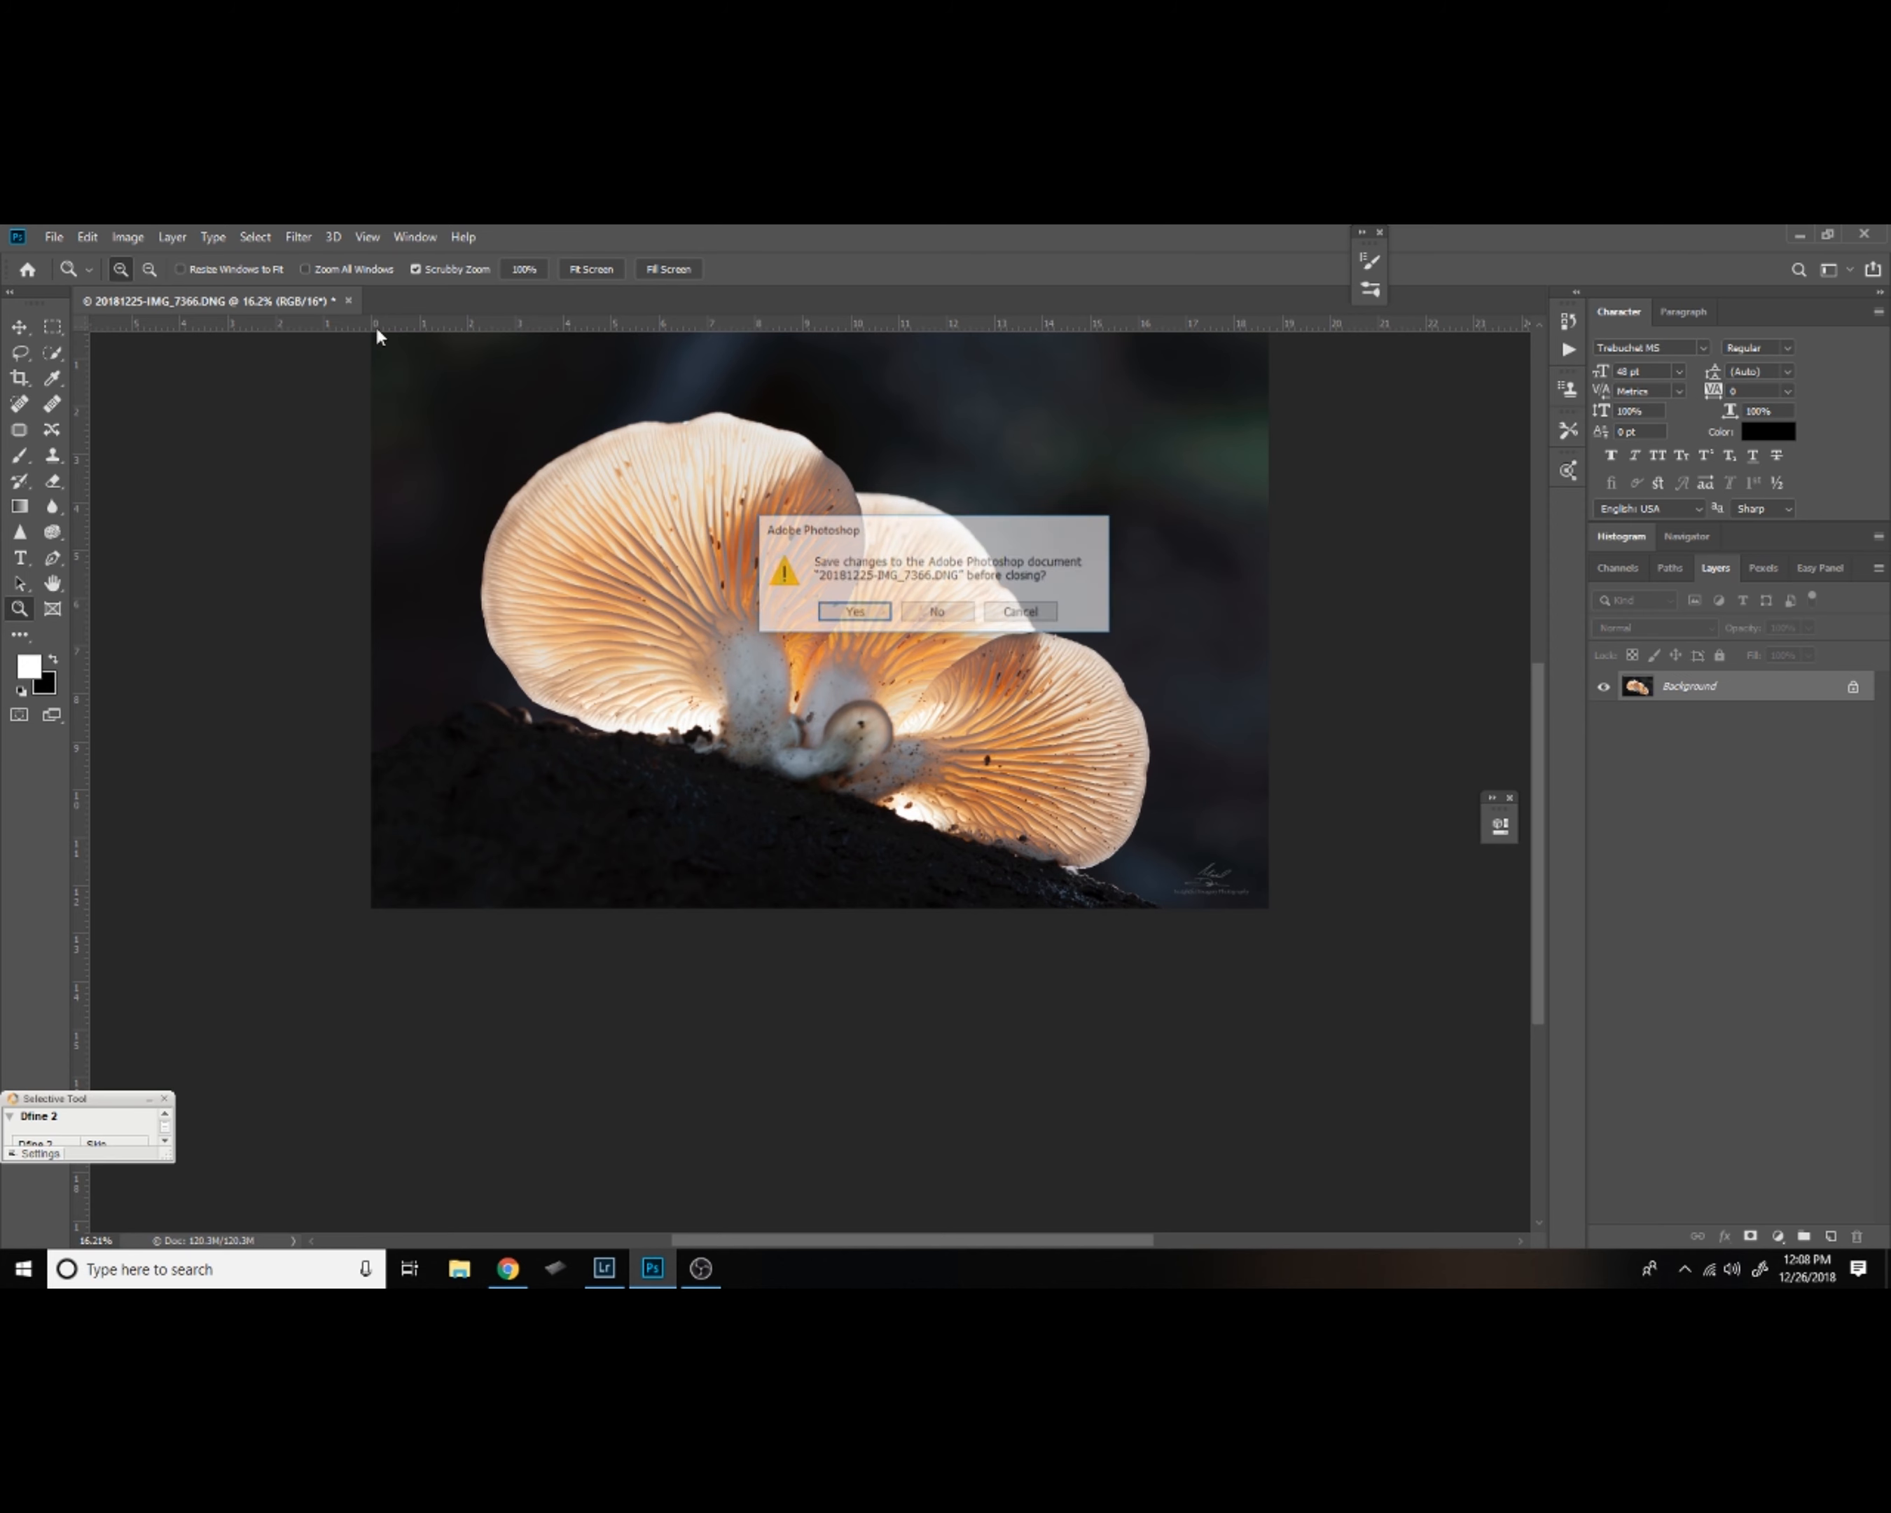
{"action": "left_click", "coordinate": [855, 613]}
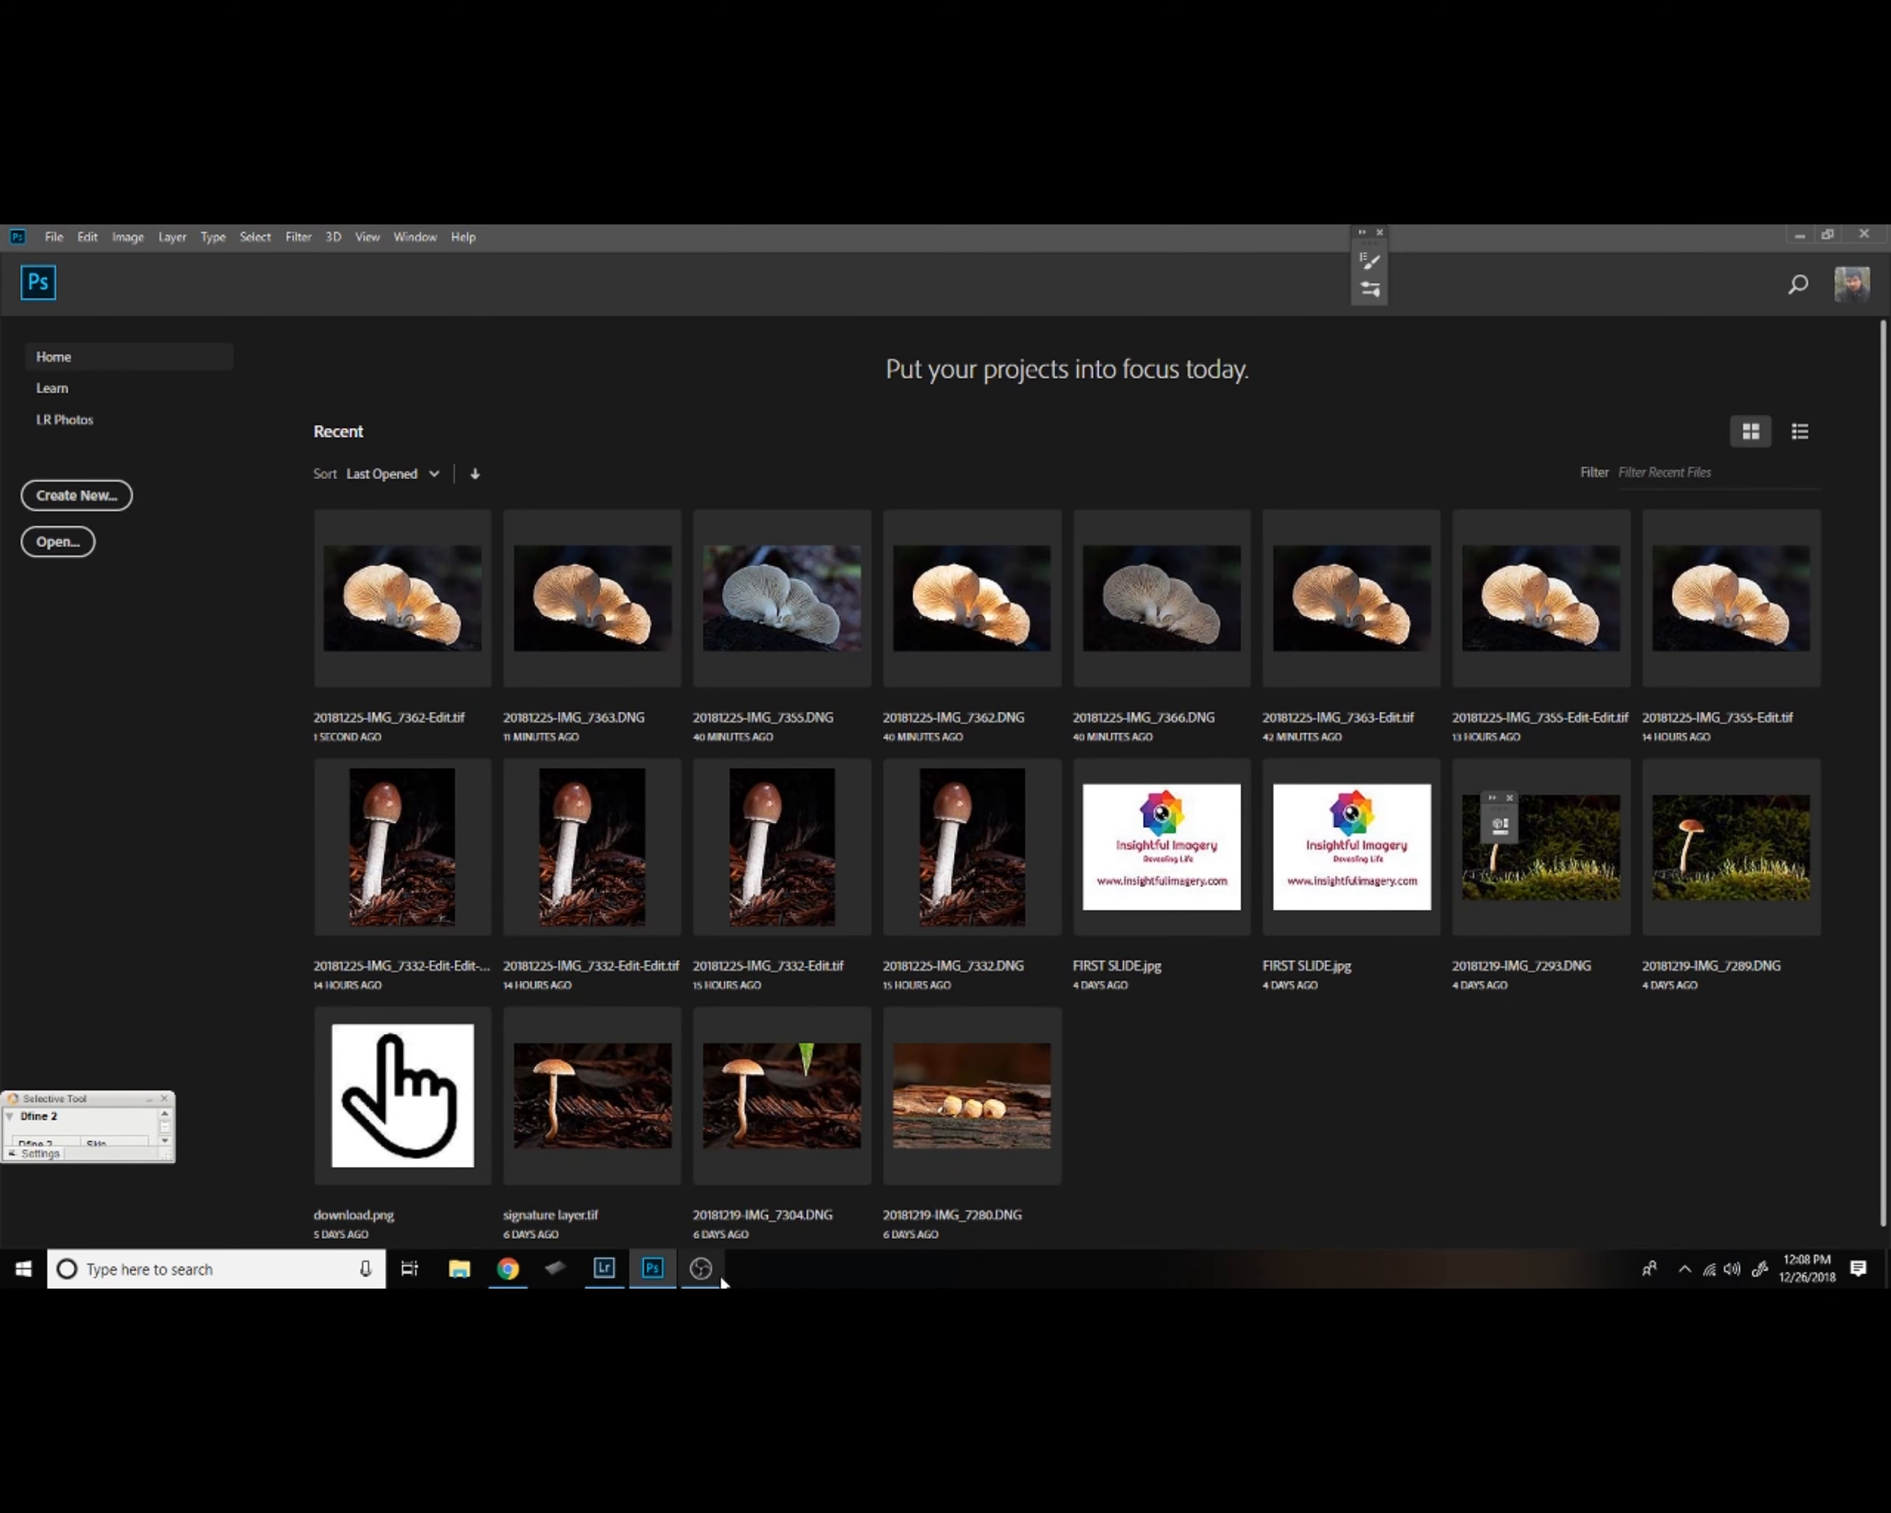
{"action": "mouse_move", "coordinate": [605, 1273]}
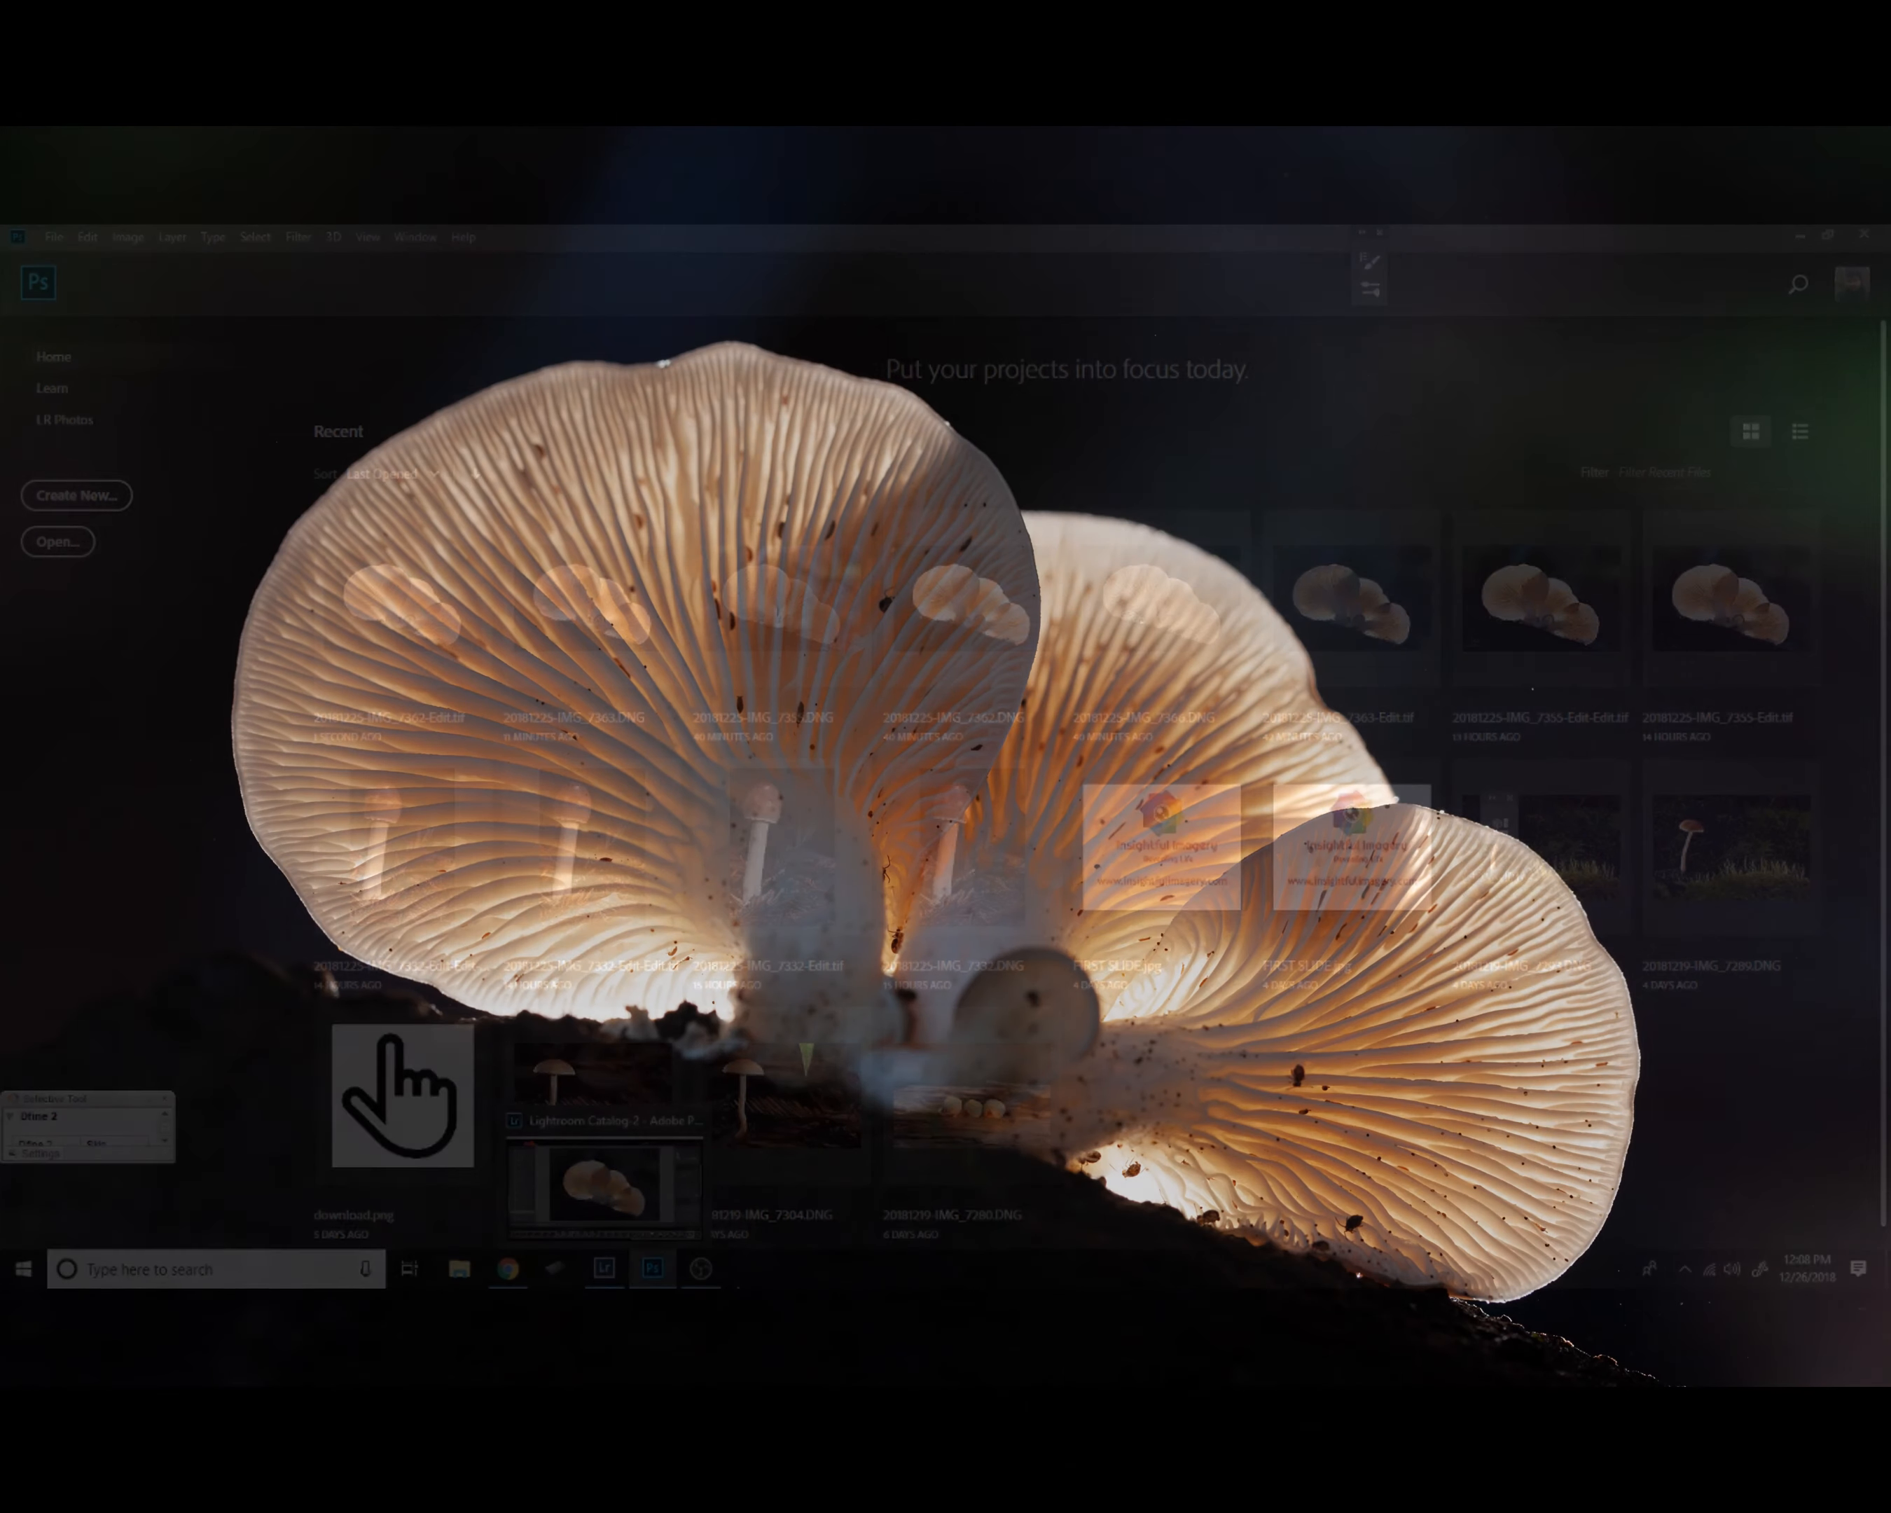